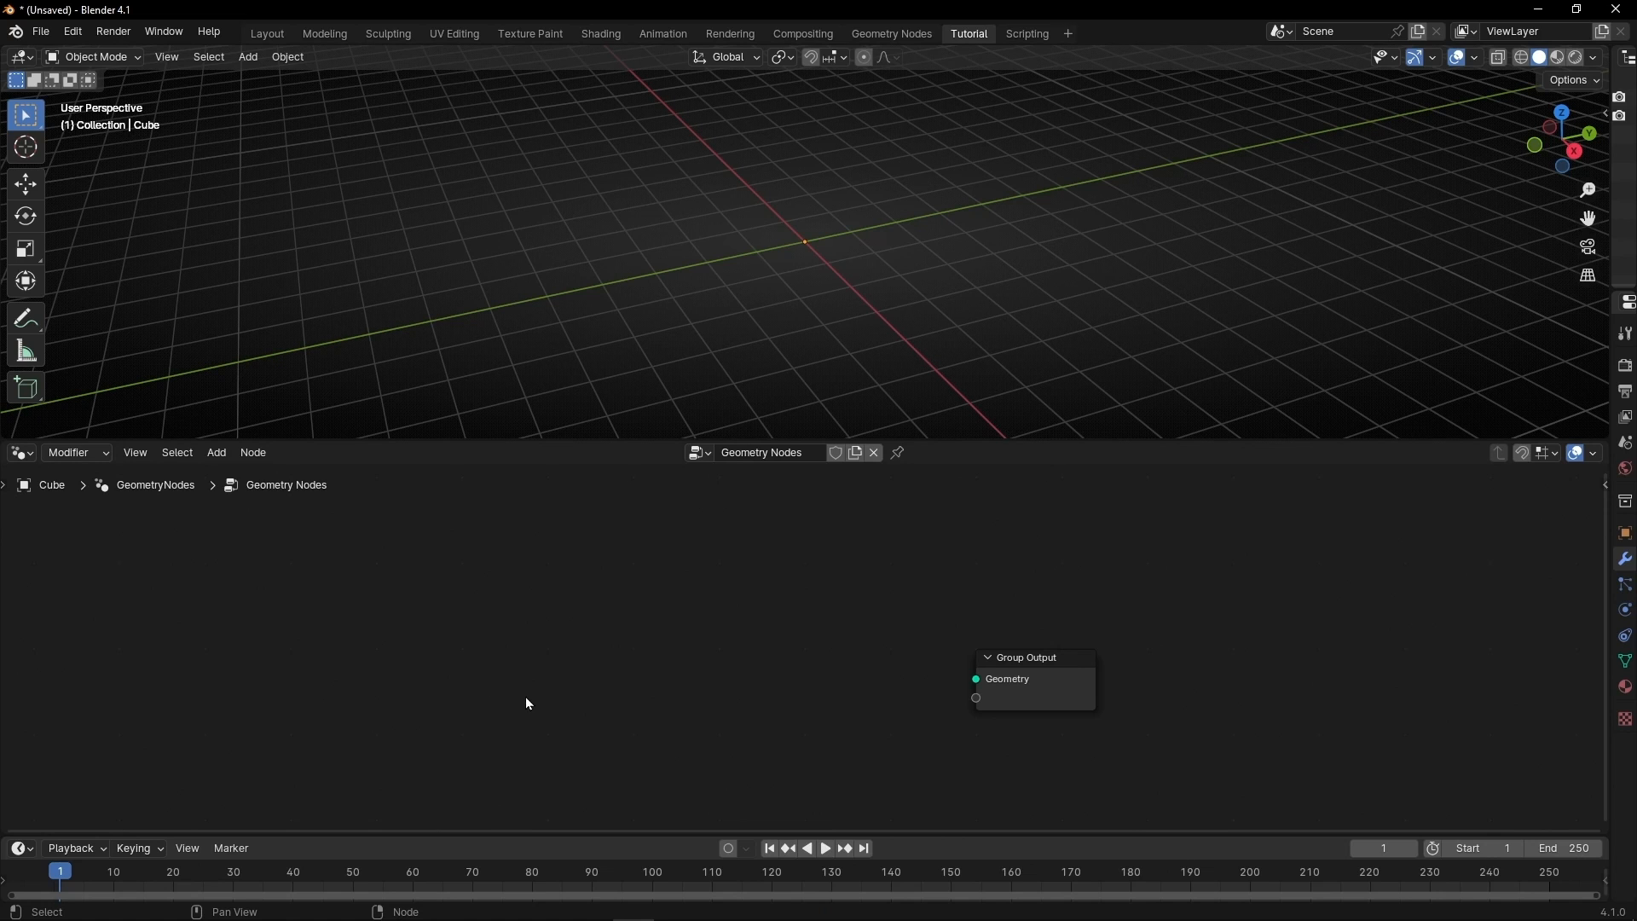
# Add a Grid node and connect its Mesh output to the Group Output's Geometry input.
pyautogui.hotkey('shift', 'a')
pyautogui.write('gr')
pyautogui.press('Return')
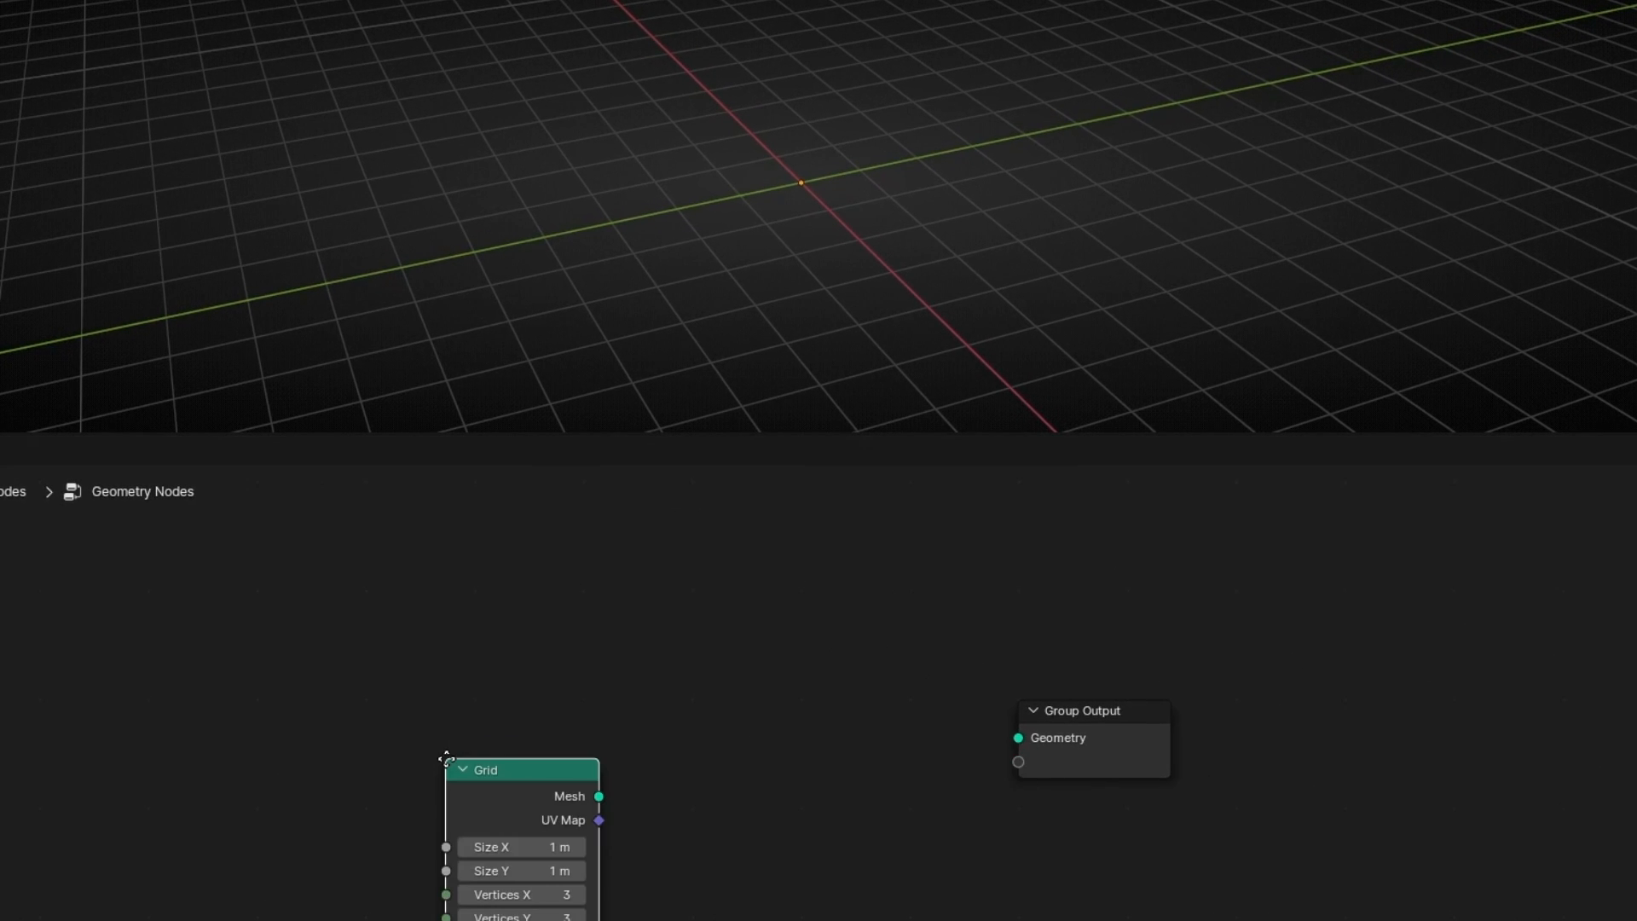
pyautogui.click(439, 596)
pyautogui.moveTo(588, 625); pyautogui.dragTo(1020, 738)
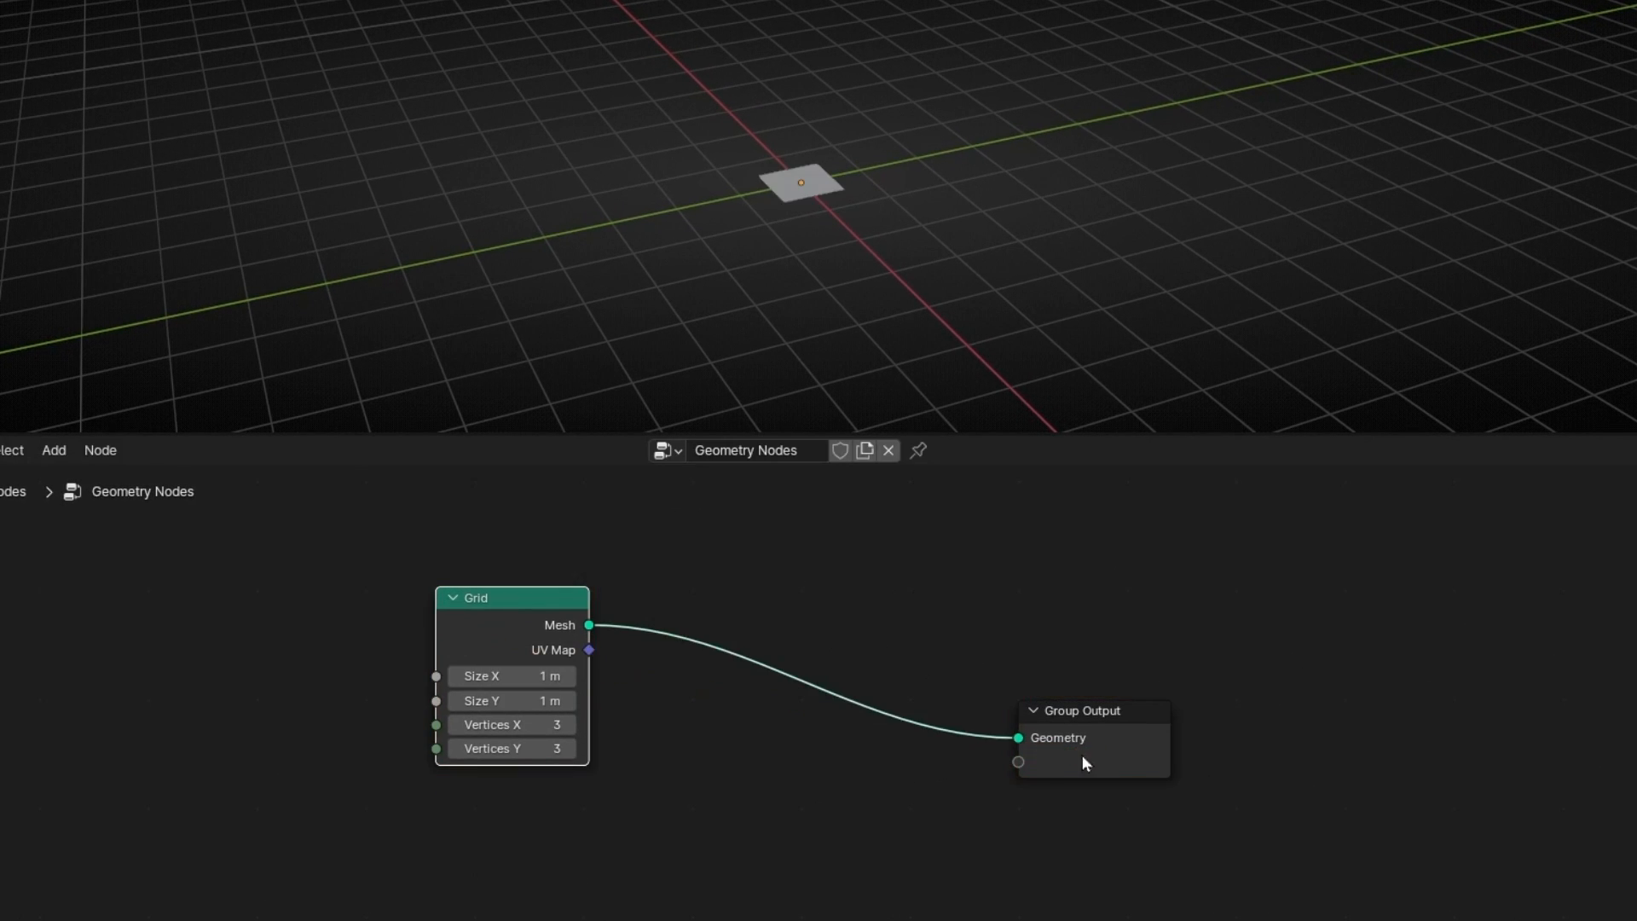
# Set the Grid's X and Y size to 9.8 m and both vertex counts to 22, using wireframe display, and spread the nodes apart.
pyautogui.moveTo(548, 675); pyautogui.dragTo(1057, 409)
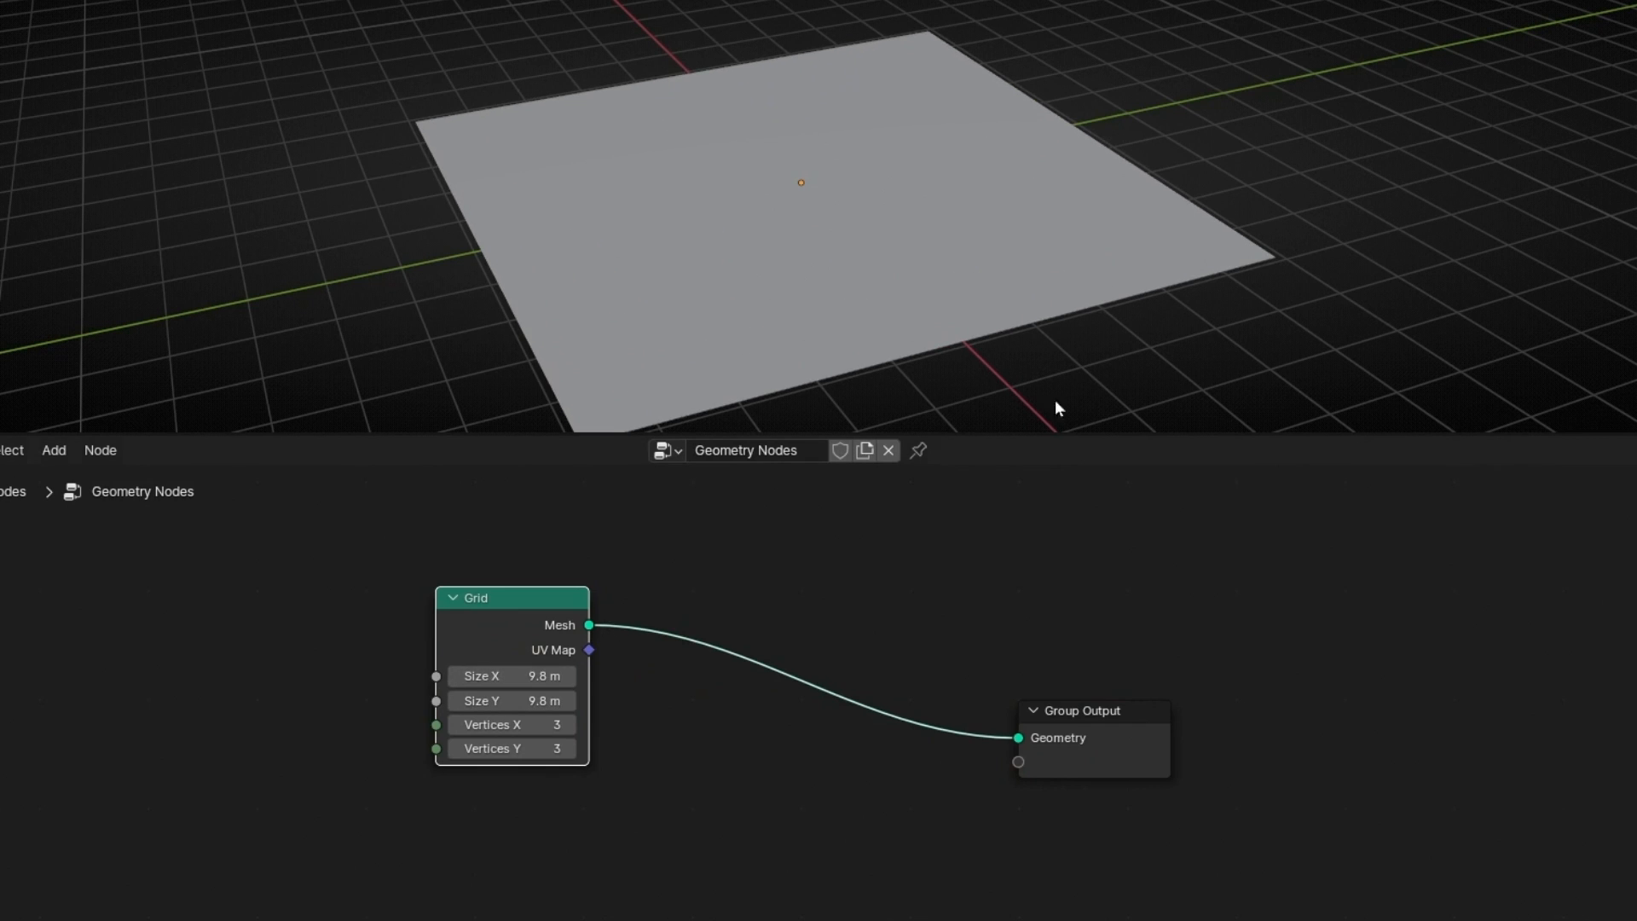
pyautogui.hotkey('shift', 'z')
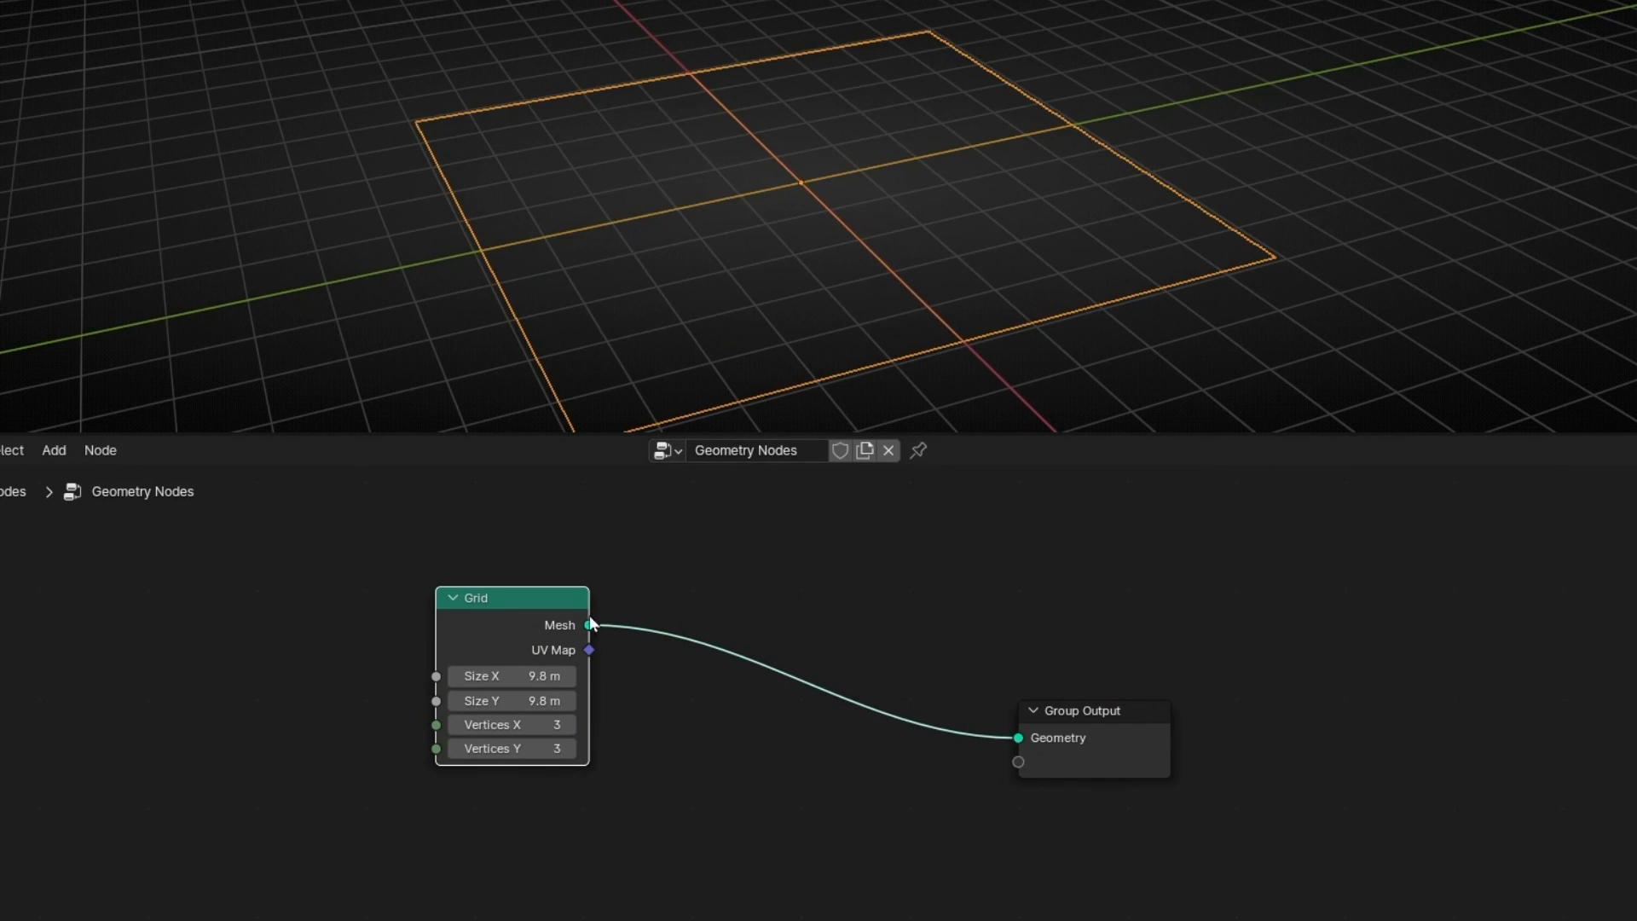
pyautogui.moveTo(511, 724); pyautogui.dragTo(597, 747)
pyautogui.moveTo(519, 619); pyautogui.dragTo(484, 693)
pyautogui.moveTo(1094, 755); pyautogui.dragTo(1249, 708)
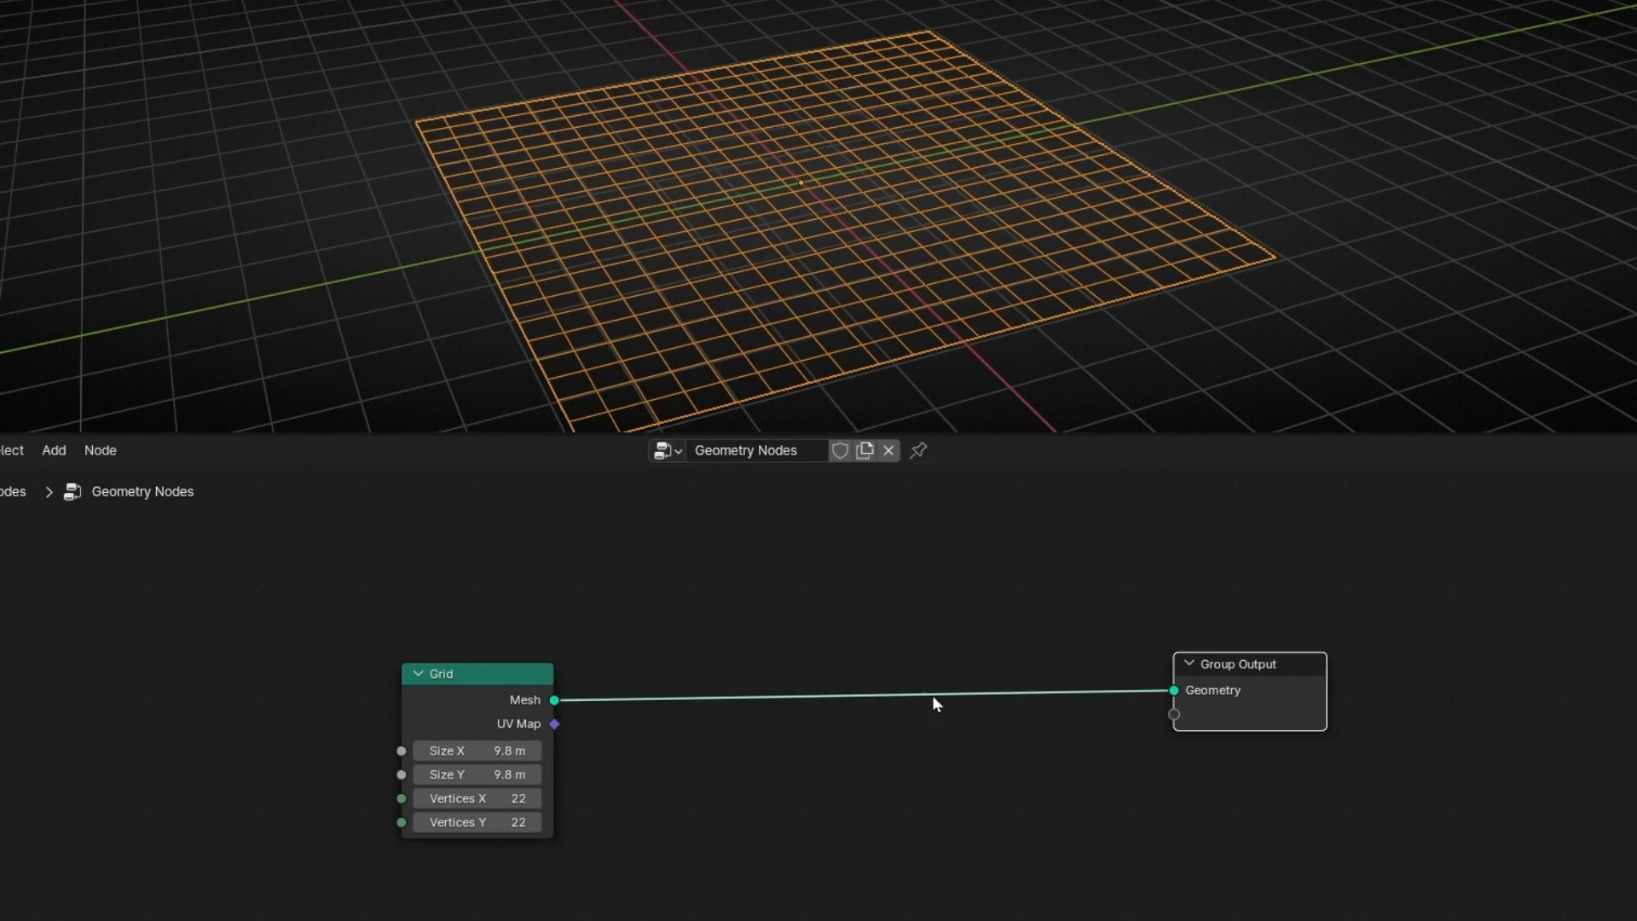
# Insert a Set Position node between the Grid and the Group Output.
pyautogui.moveTo(780, 325)
pyautogui.mouseDown(button='middle')
pyautogui.moveTo(694, 271)
pyautogui.moveTo(793, 305)
pyautogui.mouseUp(button='middle')
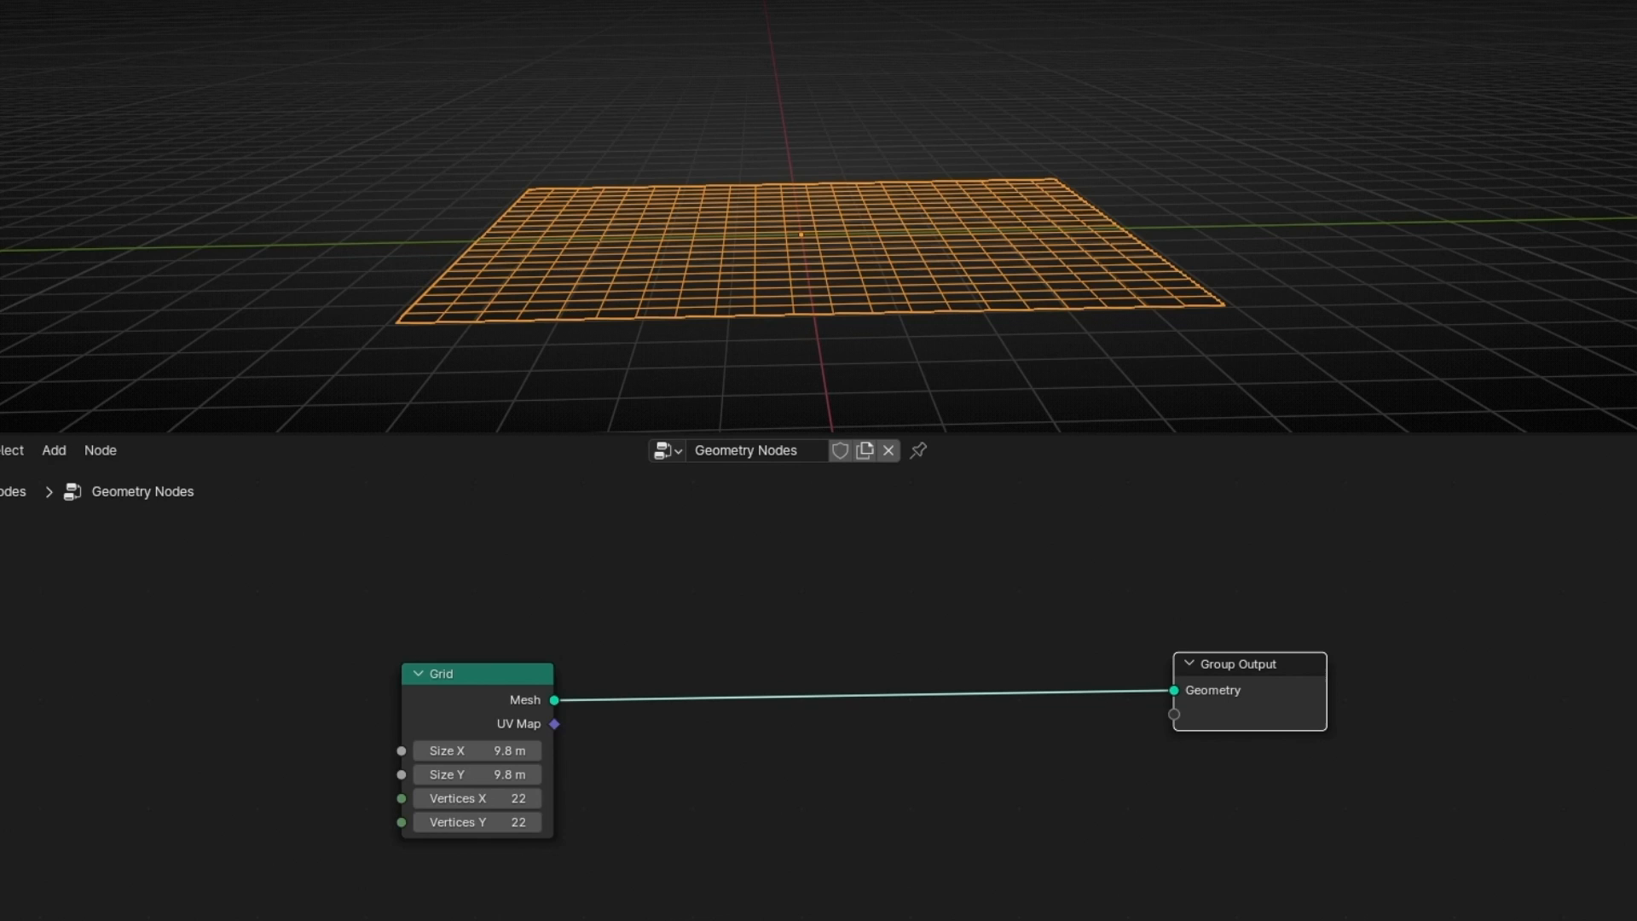
pyautogui.hotkey('shift', 'a')
pyautogui.write('set')
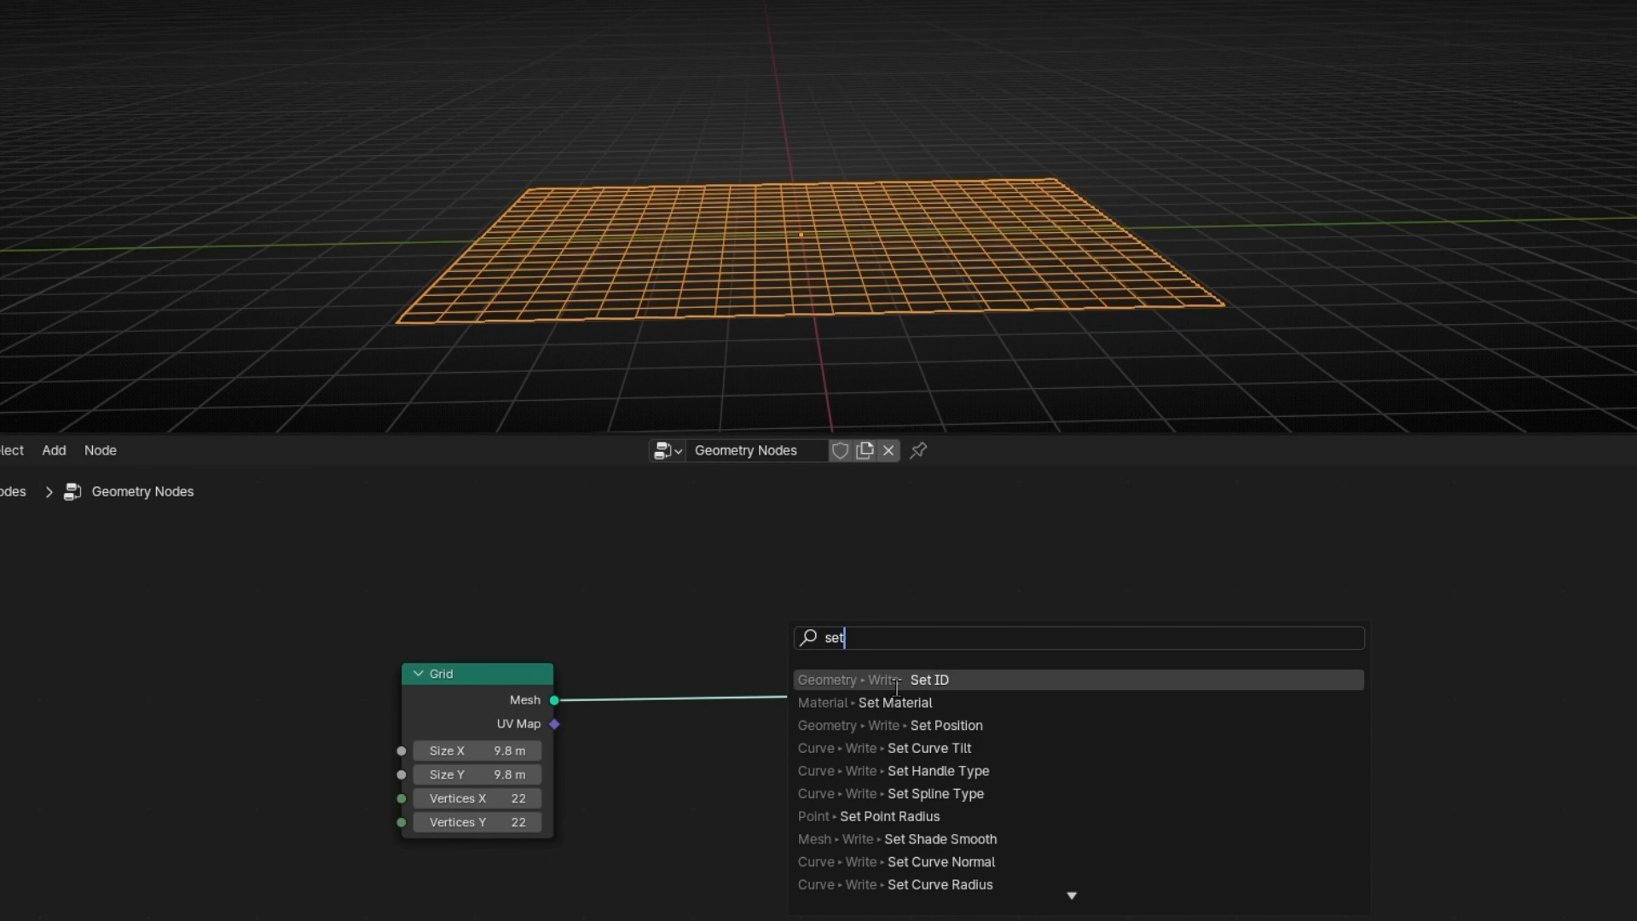
pyautogui.click(903, 725)
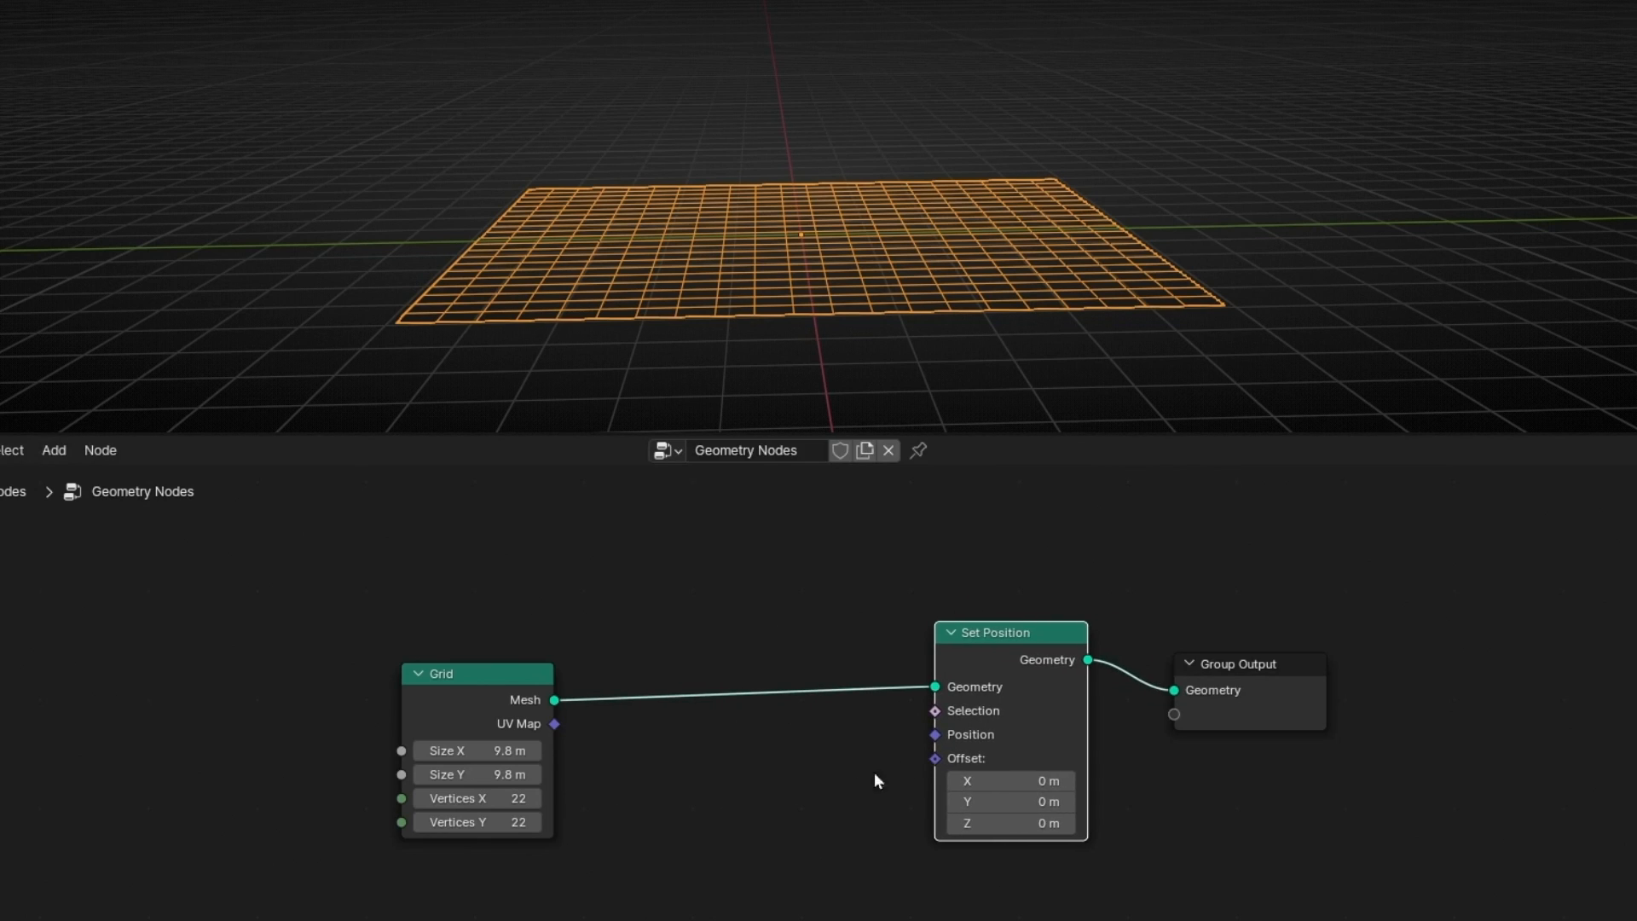
# Add a Noise Texture node with its Fac output feeding the Set Position node's Offset.
pyautogui.moveTo(931, 766); pyautogui.dragTo(747, 778)
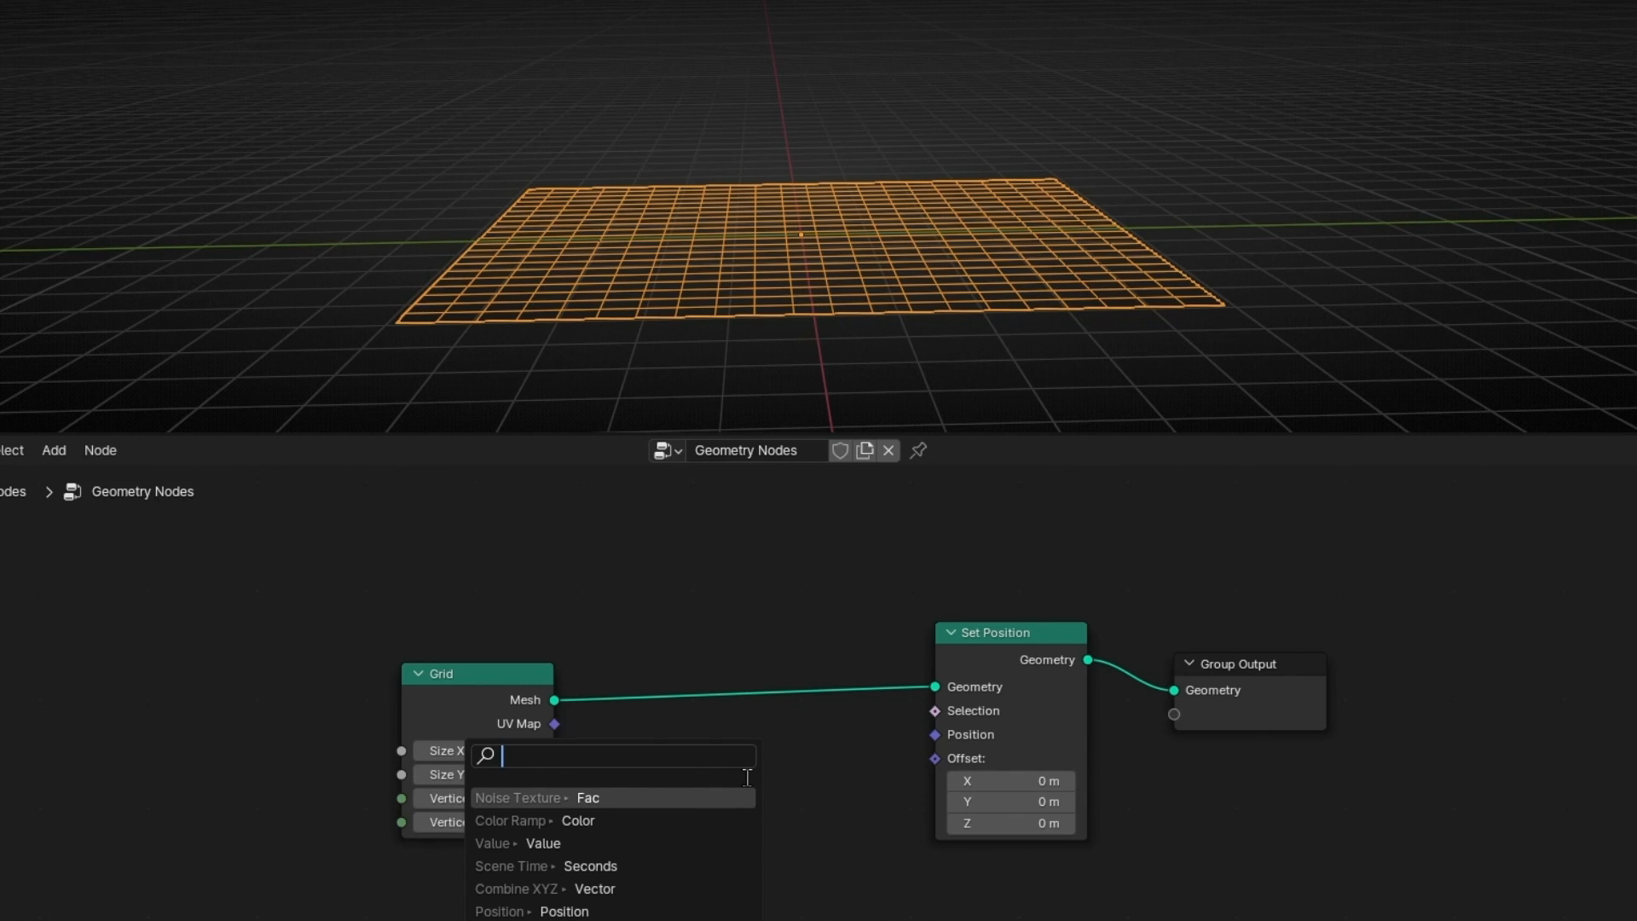
pyautogui.write('noise')
pyautogui.press('Return')
pyautogui.click(857, 745)
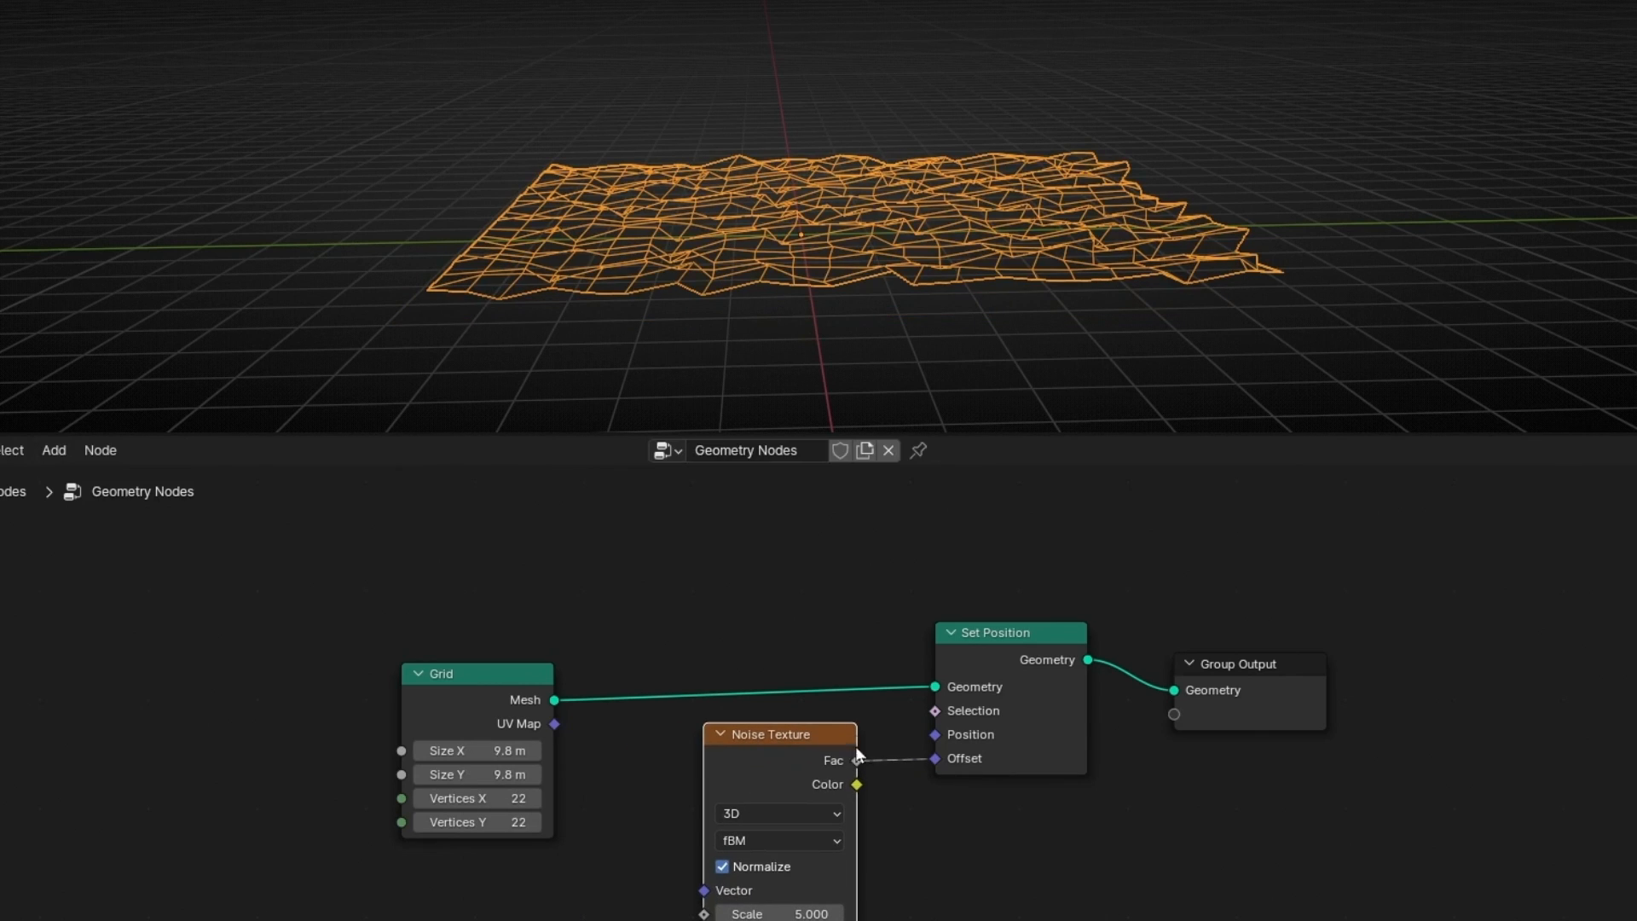
# Turn off Normalize on the Noise Texture so the displacement is centred around zero.
pyautogui.moveTo(903, 252); pyautogui.dragTo(878, 184, button='middle')
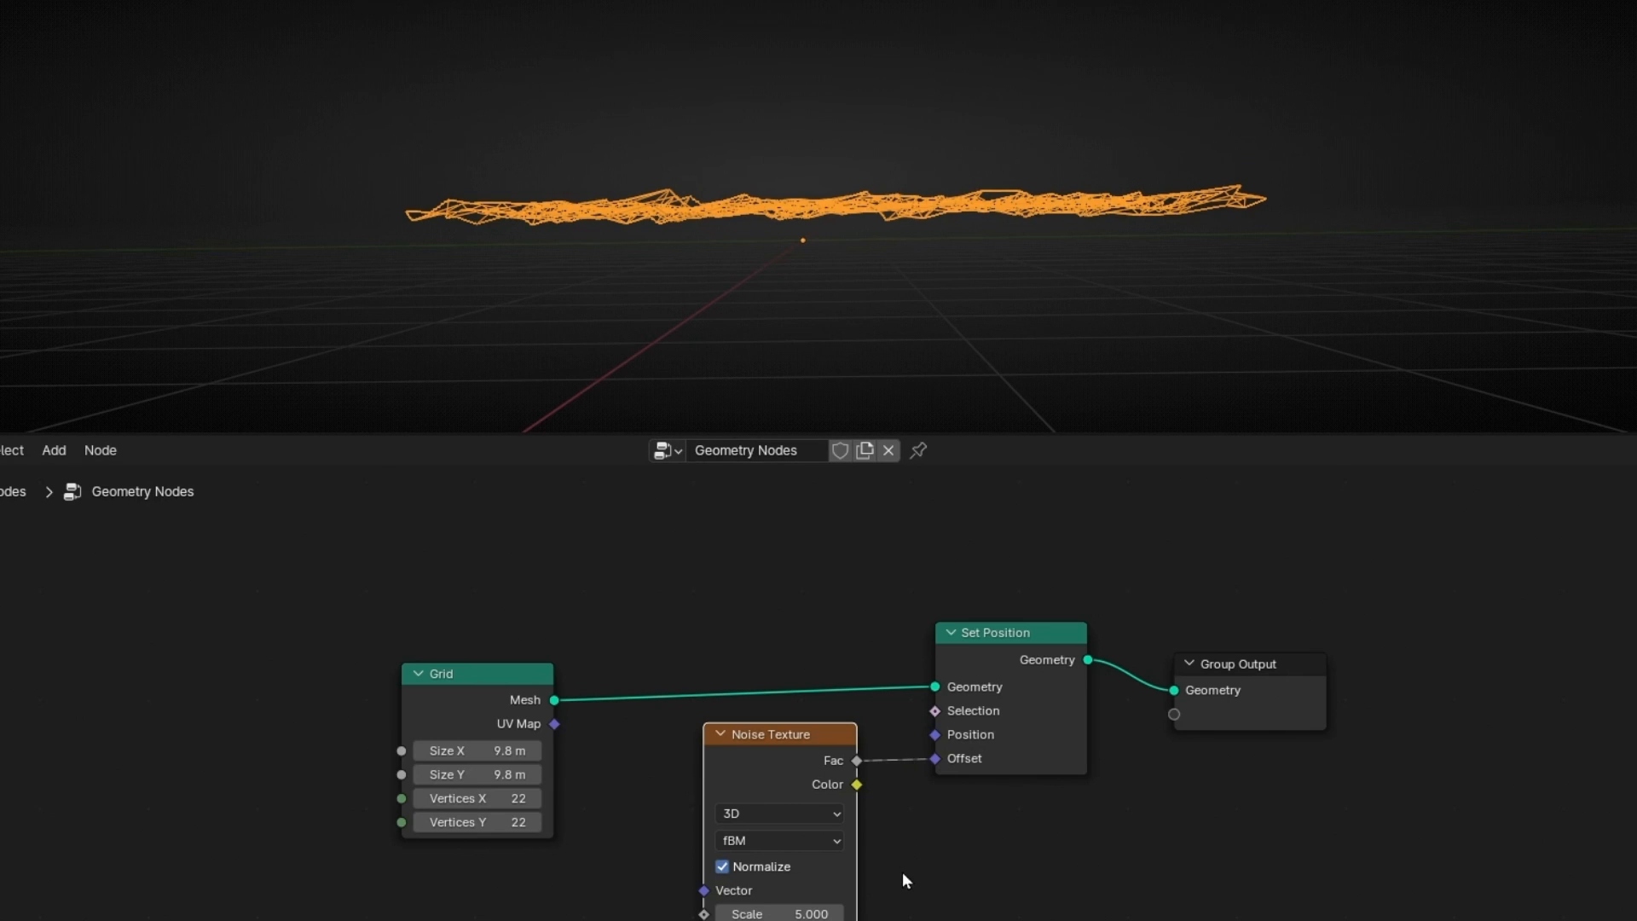
pyautogui.scroll(2, 902, 878)
pyautogui.moveTo(902, 884); pyautogui.dragTo(889, 717, button='middle')
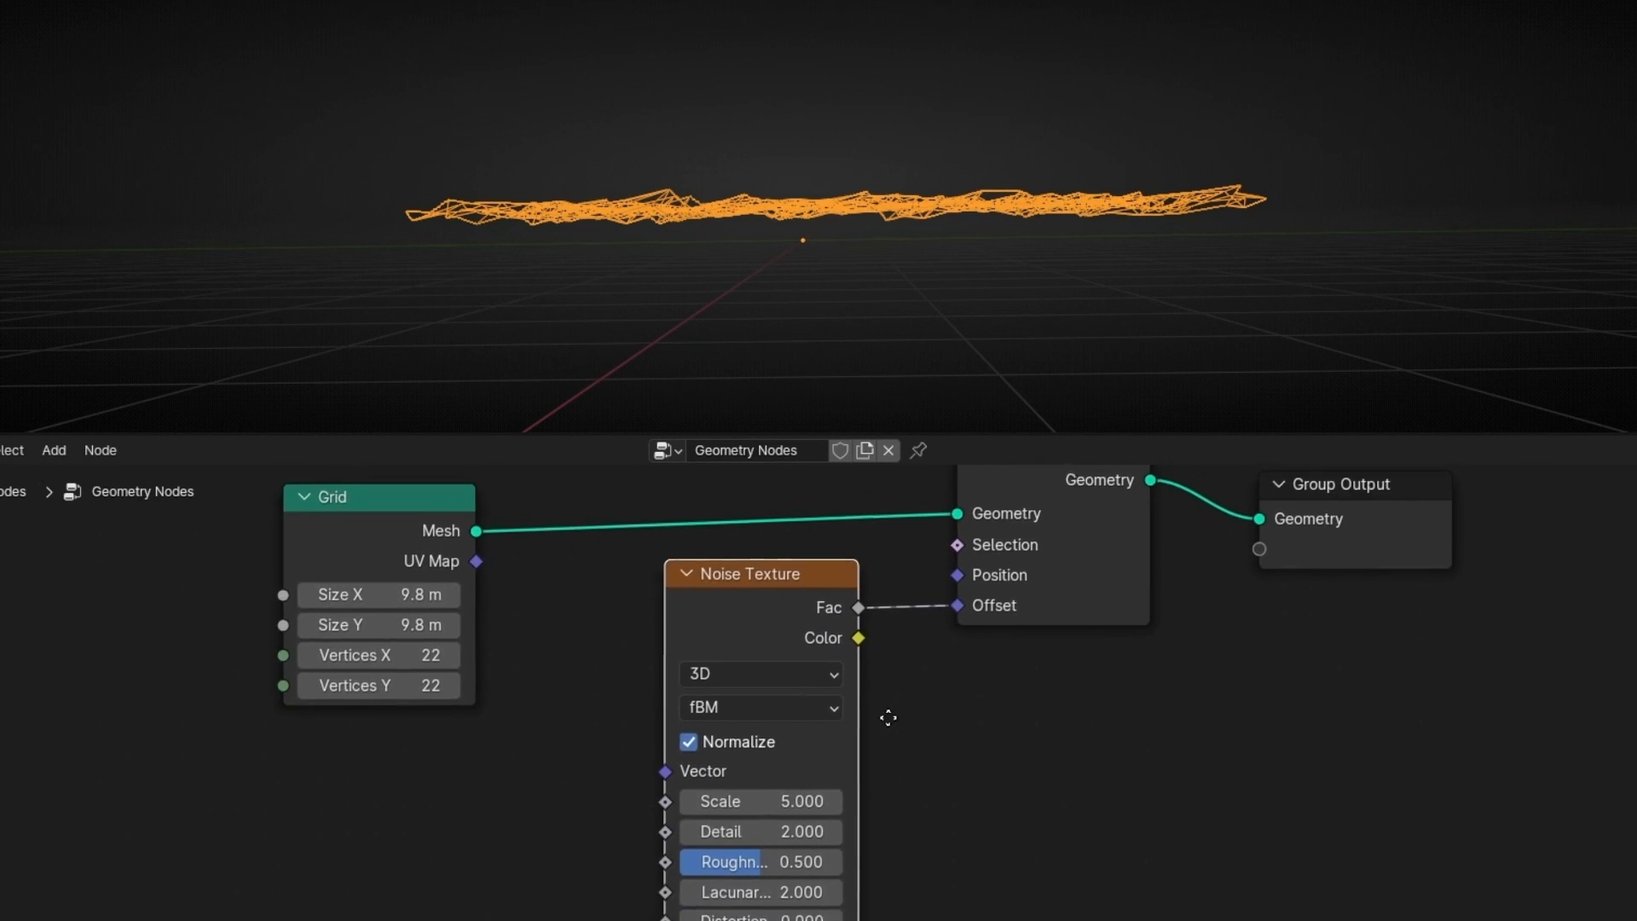
pyautogui.click(689, 752)
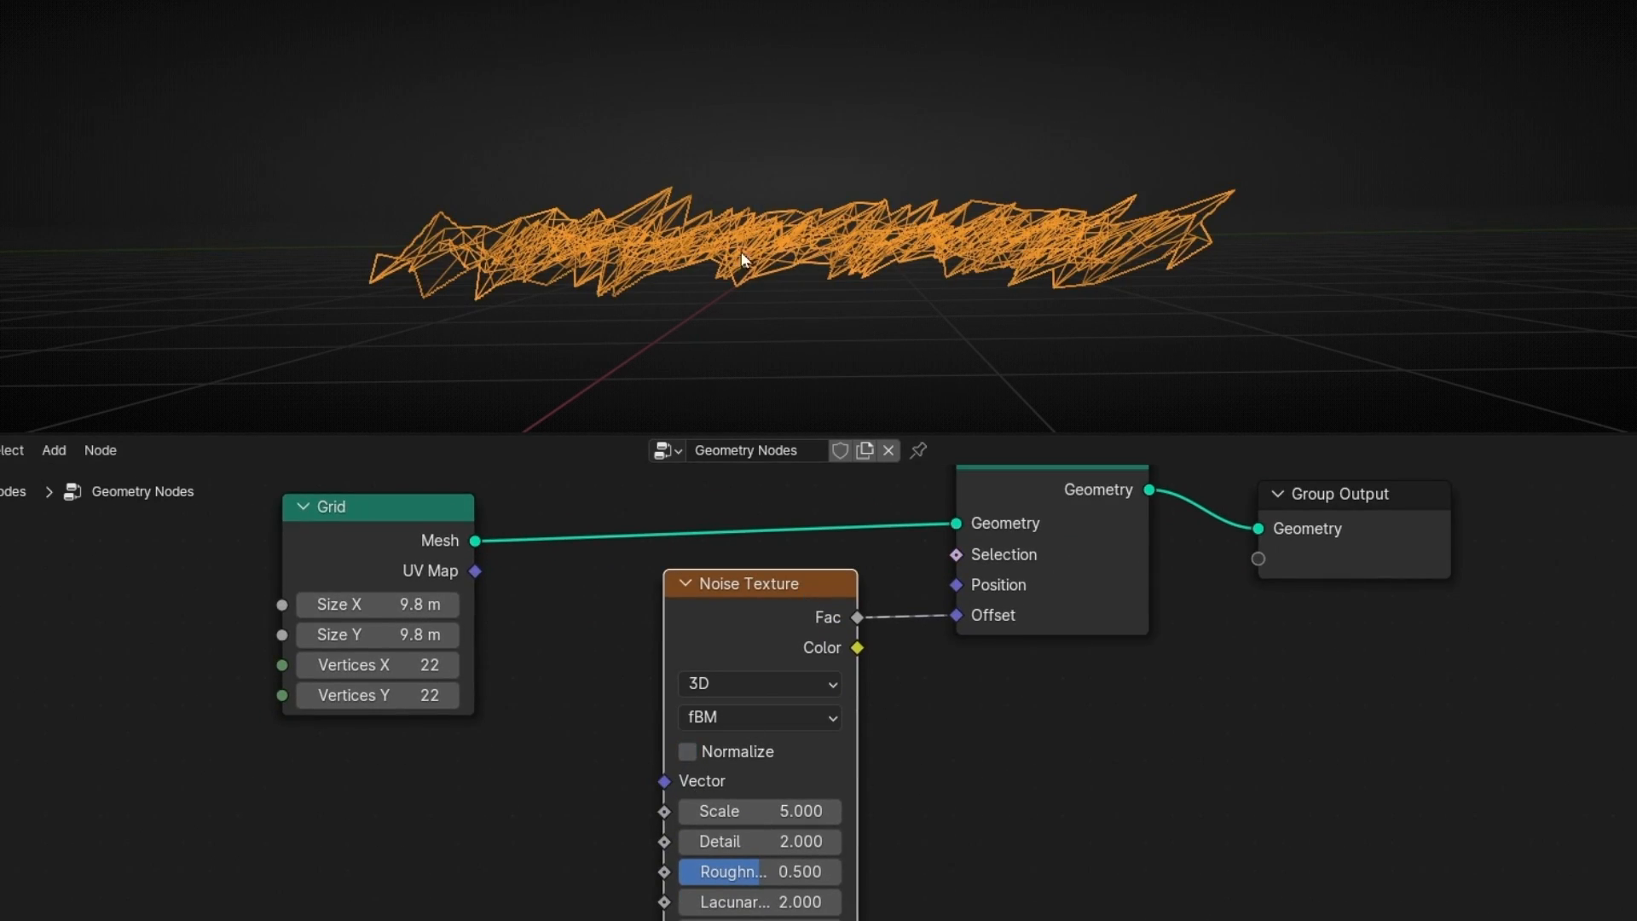
# Insert a Combine XYZ node between the Noise Texture and Offset, with the noise Fac feeding only its Z input.
pyautogui.moveTo(376, 537); pyautogui.dragTo(183, 537)
pyautogui.moveTo(716, 588); pyautogui.dragTo(440, 588)
pyautogui.moveTo(784, 389); pyautogui.dragTo(817, 280, button='middle')
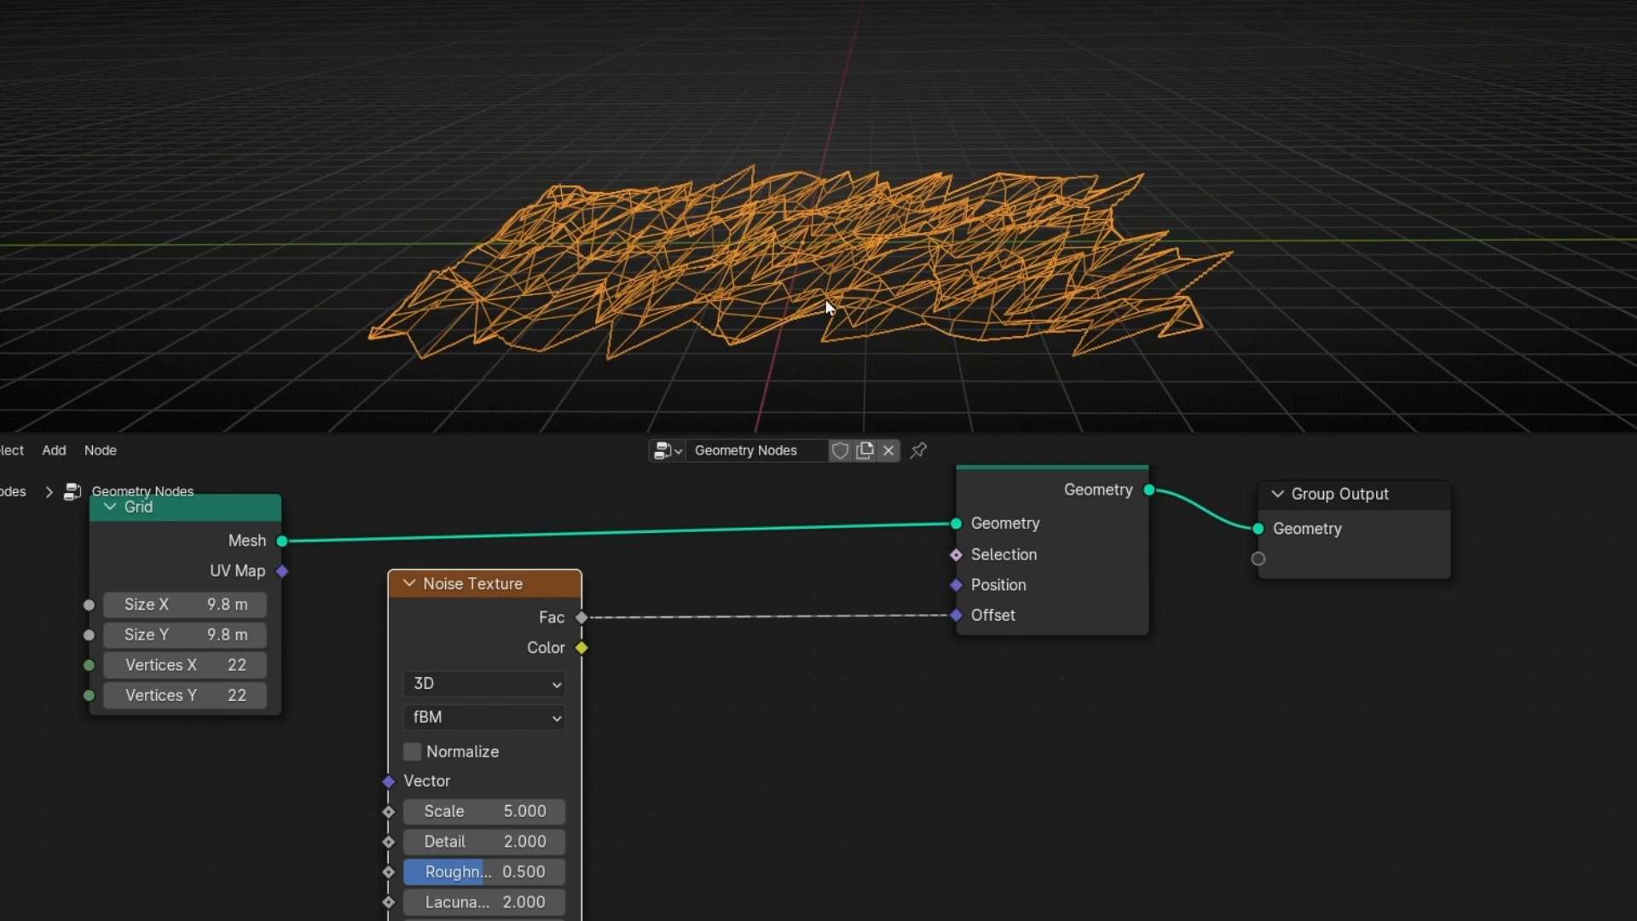
pyautogui.hotkey('shift', 'a')
pyautogui.write('combine')
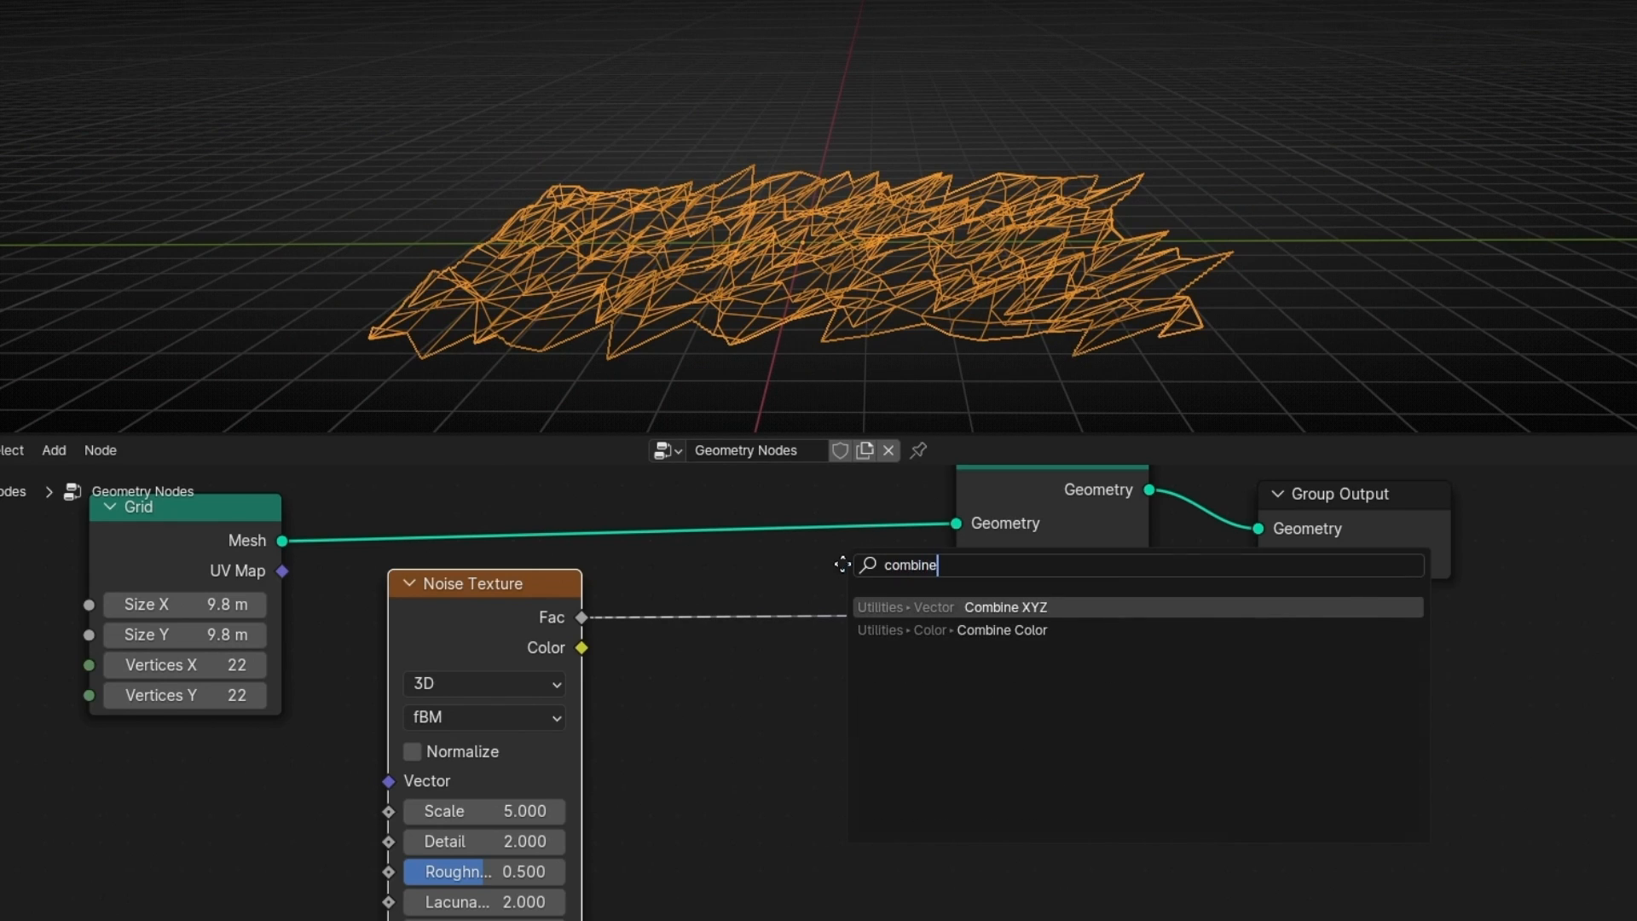
pyautogui.press('Return')
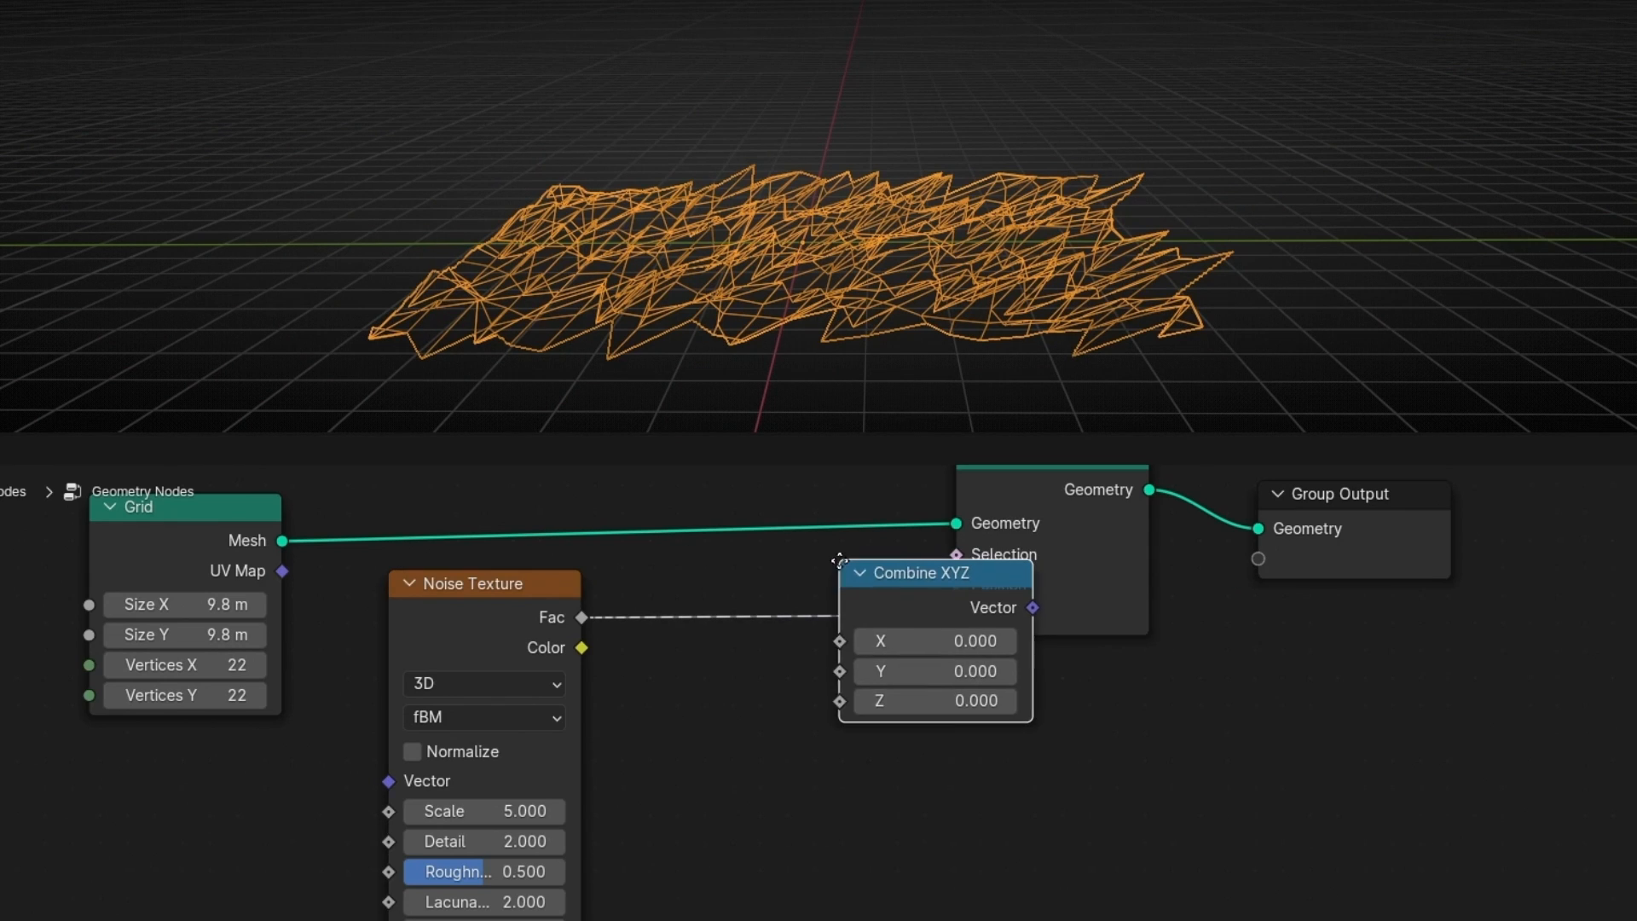
pyautogui.click(770, 571)
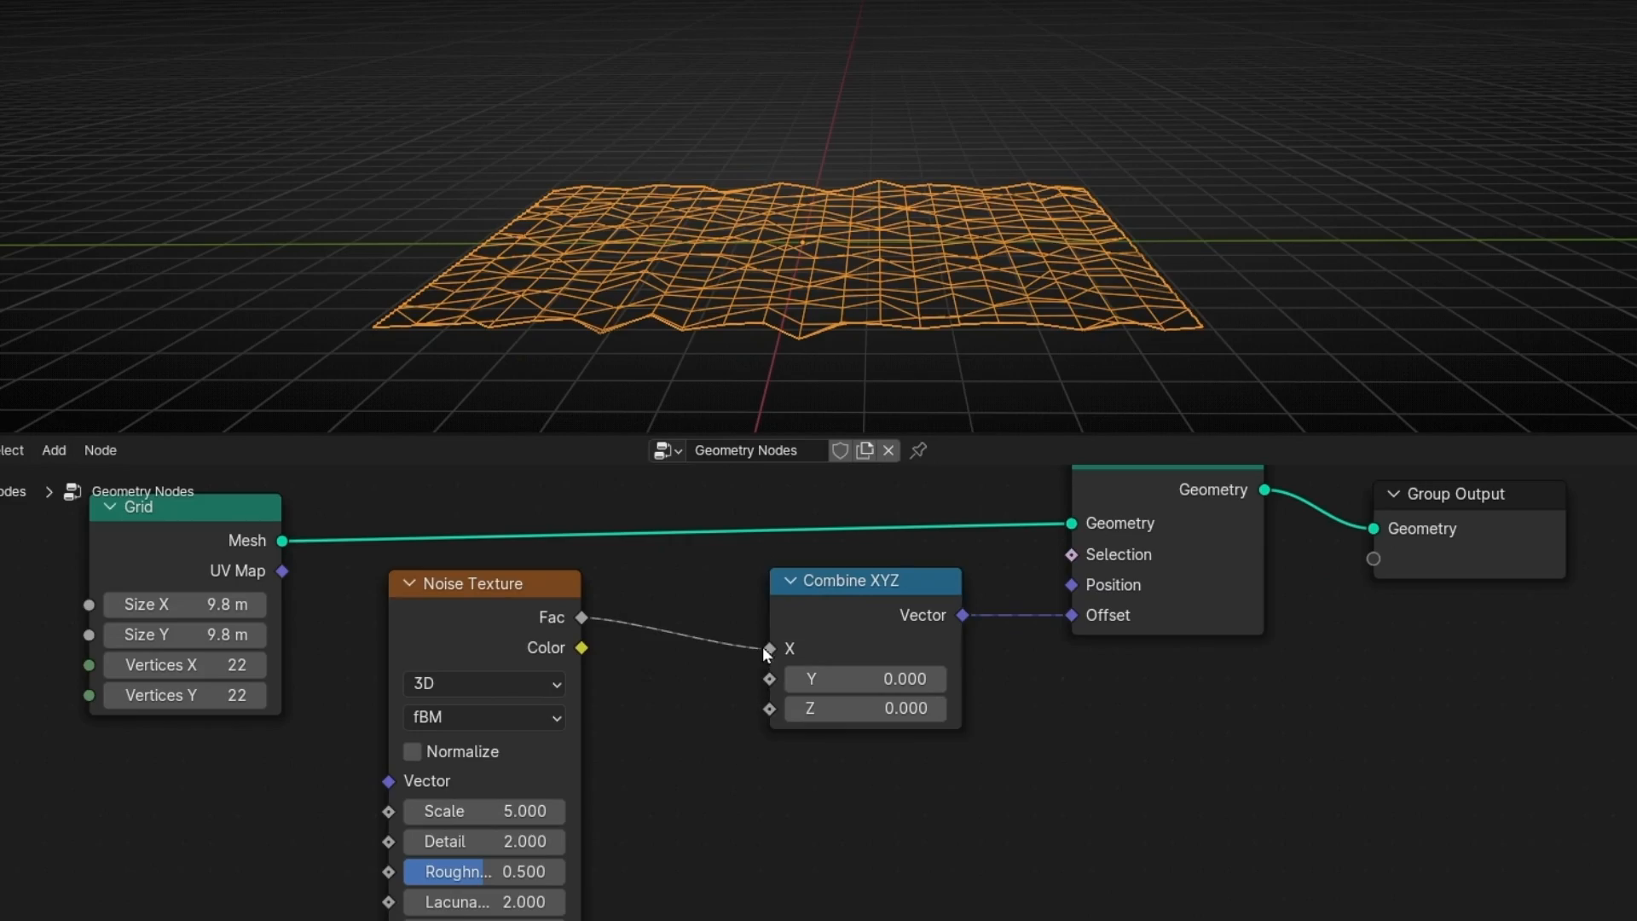
pyautogui.moveTo(767, 648); pyautogui.dragTo(769, 708)
# Raise the Grid's X and Y vertex counts to 37 and switch the viewport back to solid shading.
pyautogui.moveTo(846, 300)
pyautogui.mouseDown(button='middle')
pyautogui.moveTo(408, 303)
pyautogui.moveTo(847, 312)
pyautogui.mouseUp(button='middle')
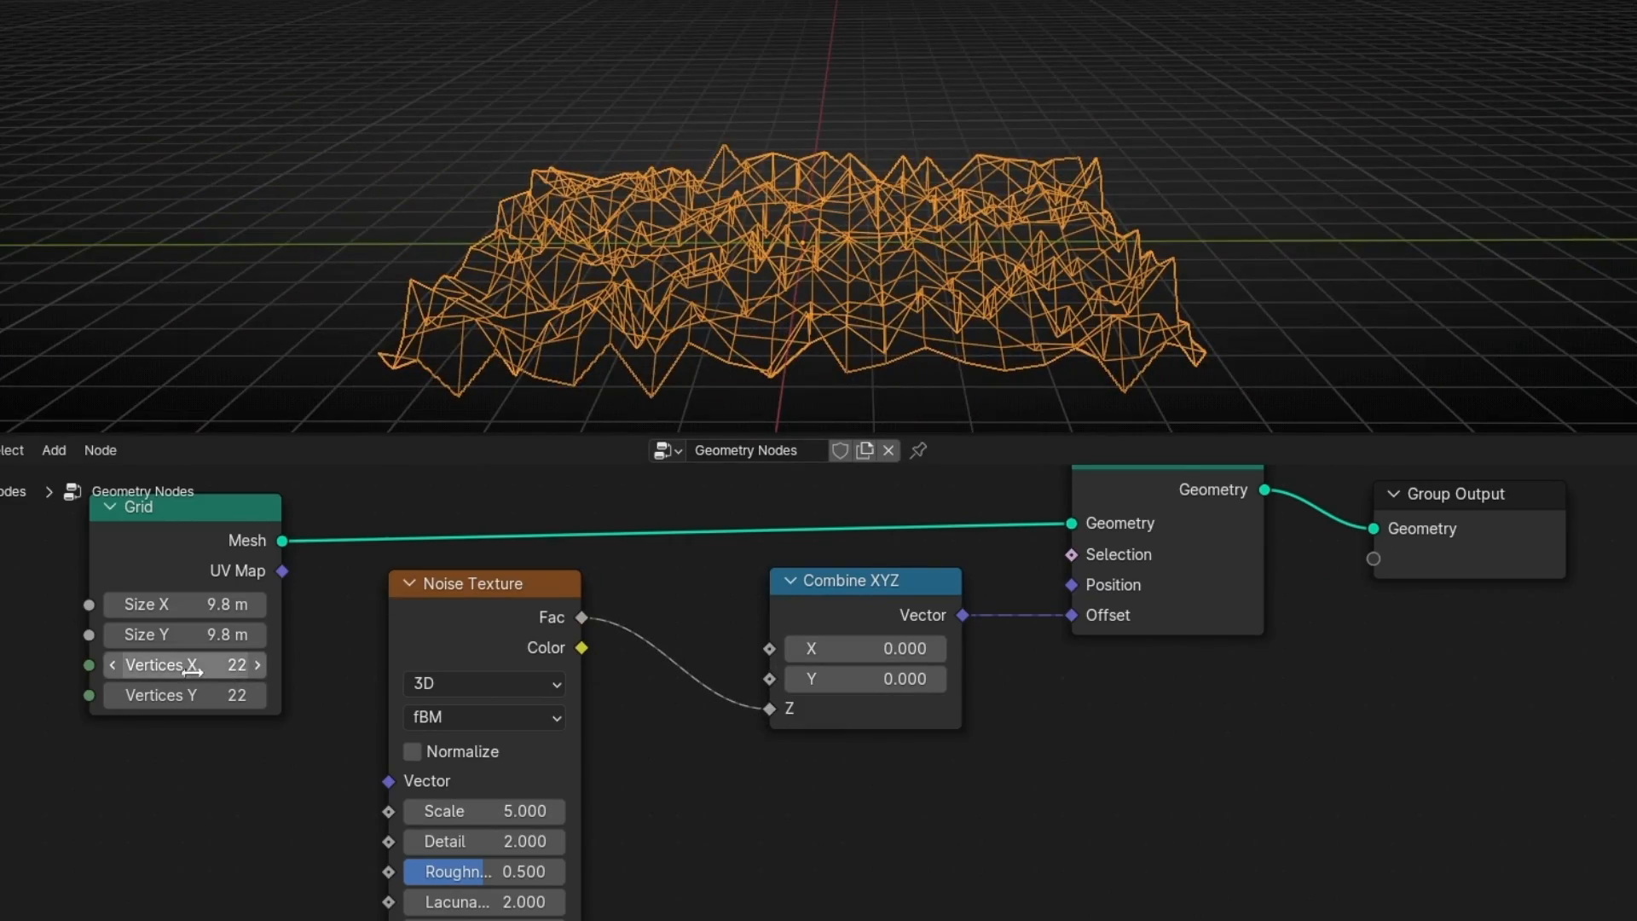
pyautogui.moveTo(179, 666); pyautogui.dragTo(249, 695)
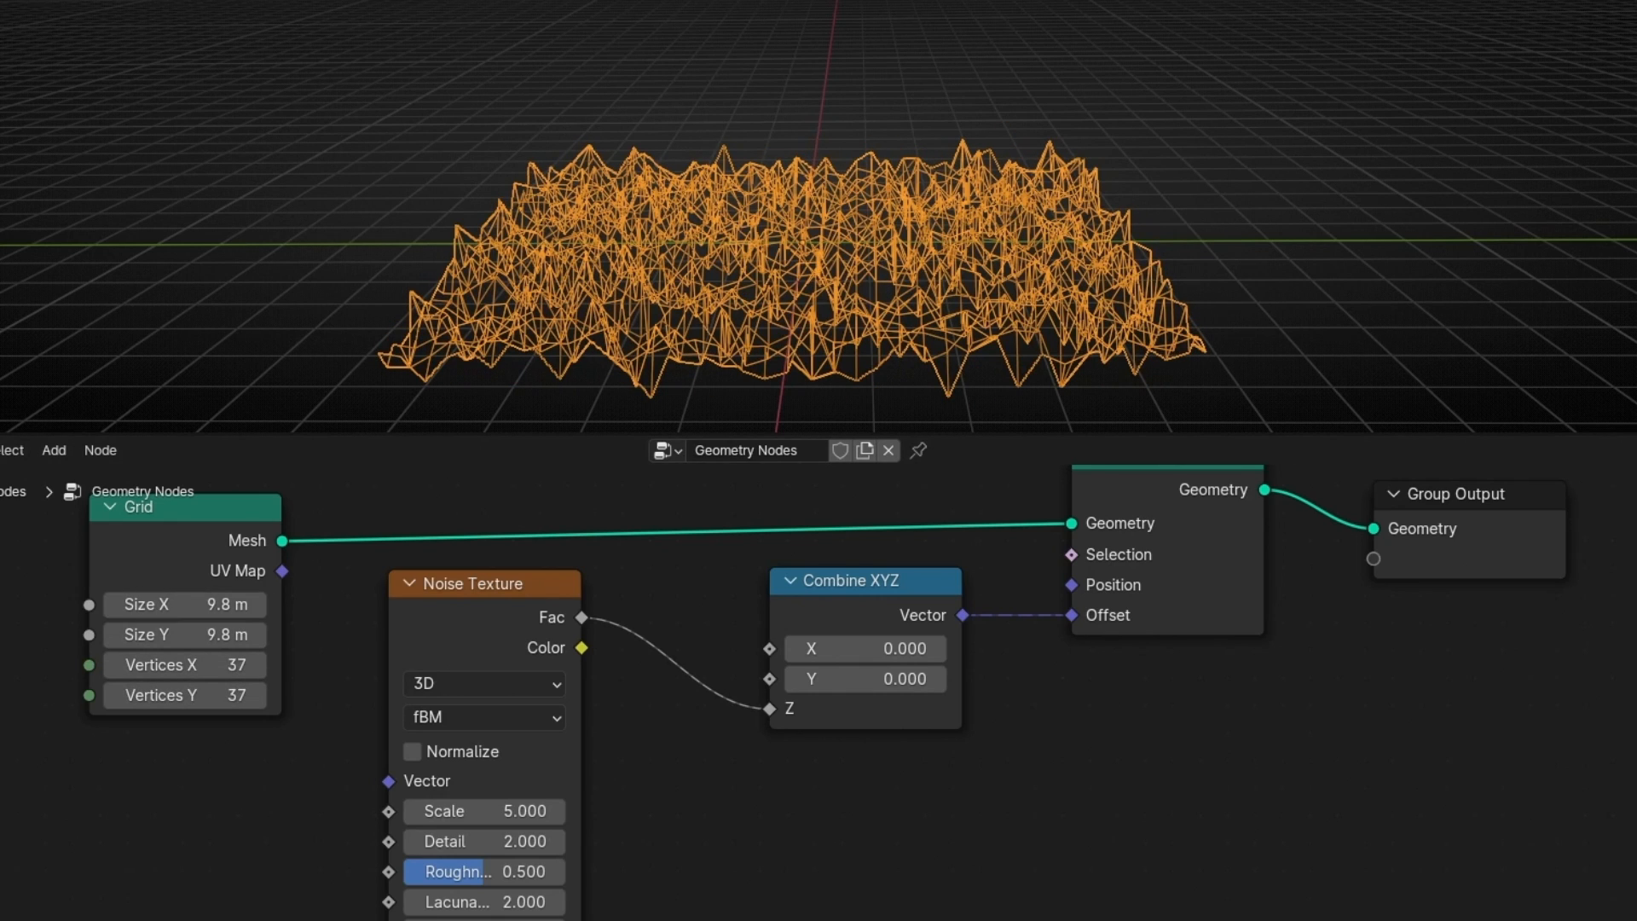
pyautogui.hotkey('shift', 'z')
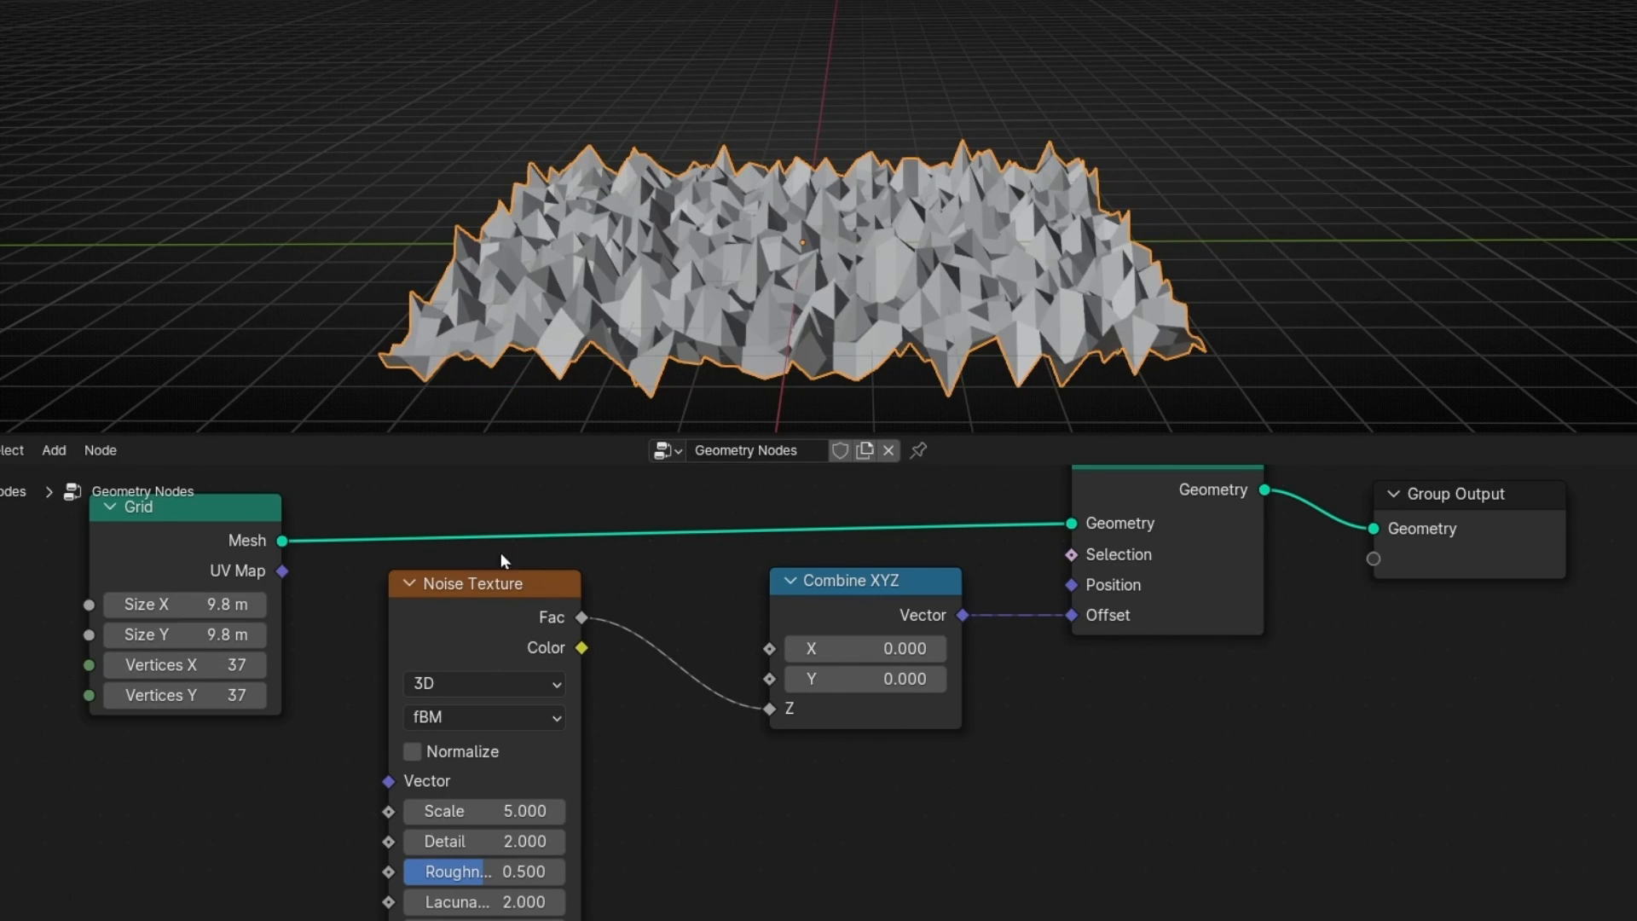
# Set the Noise Texture's Scale to 0.5 and try out other Detail values on the terrain.
pyautogui.moveTo(646, 848); pyautogui.dragTo(734, 796, button='middle')
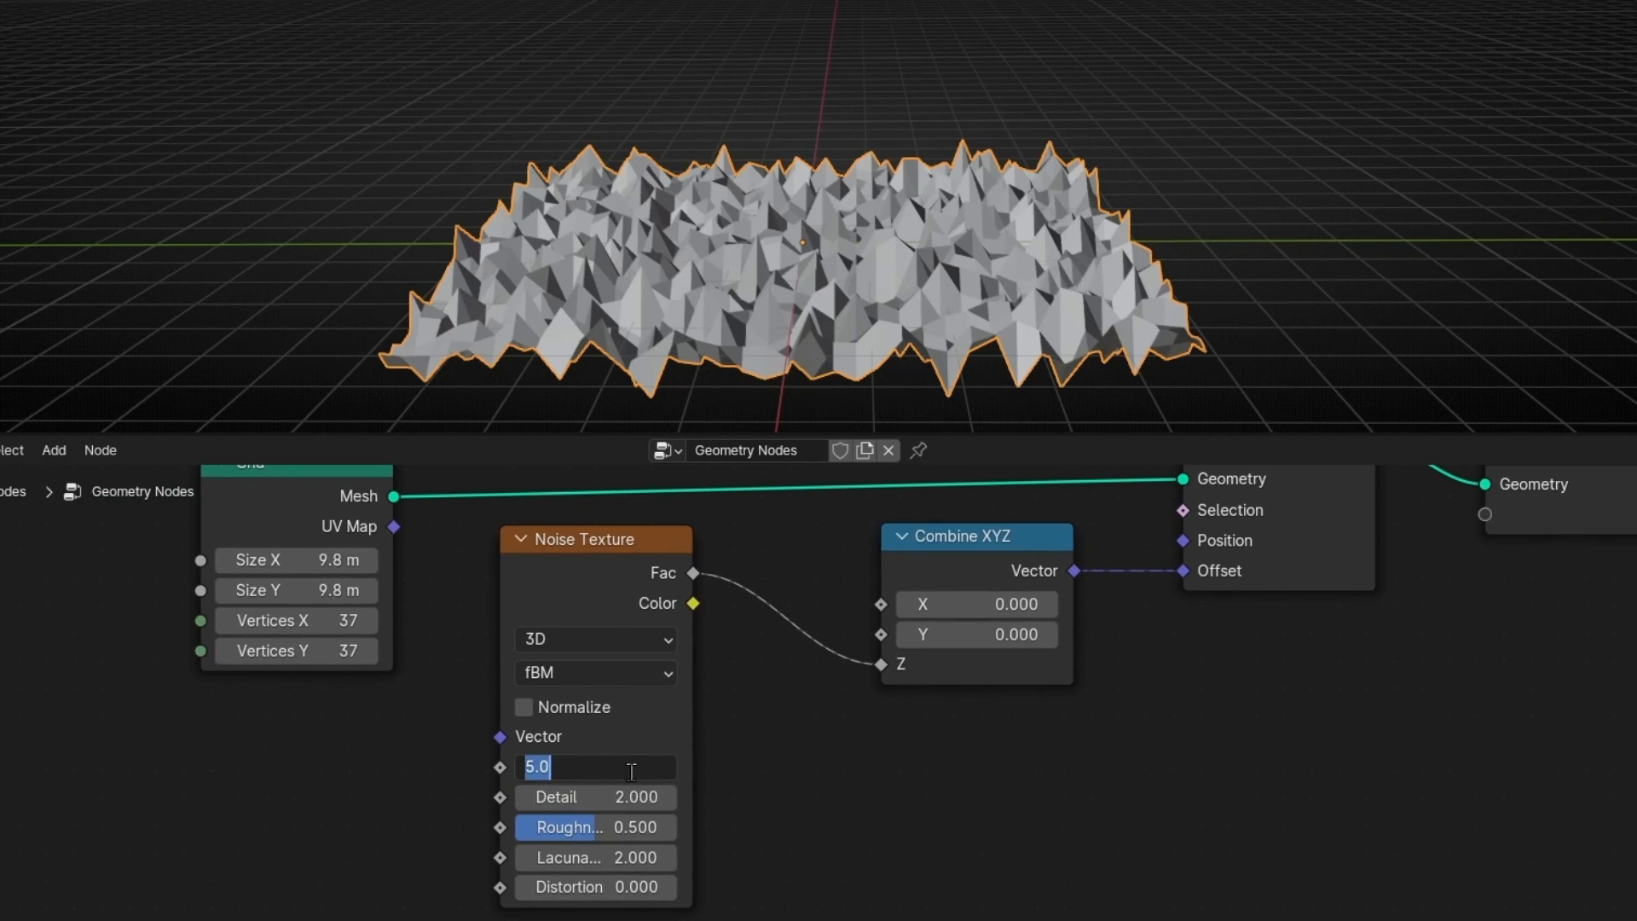
pyautogui.press('Return')
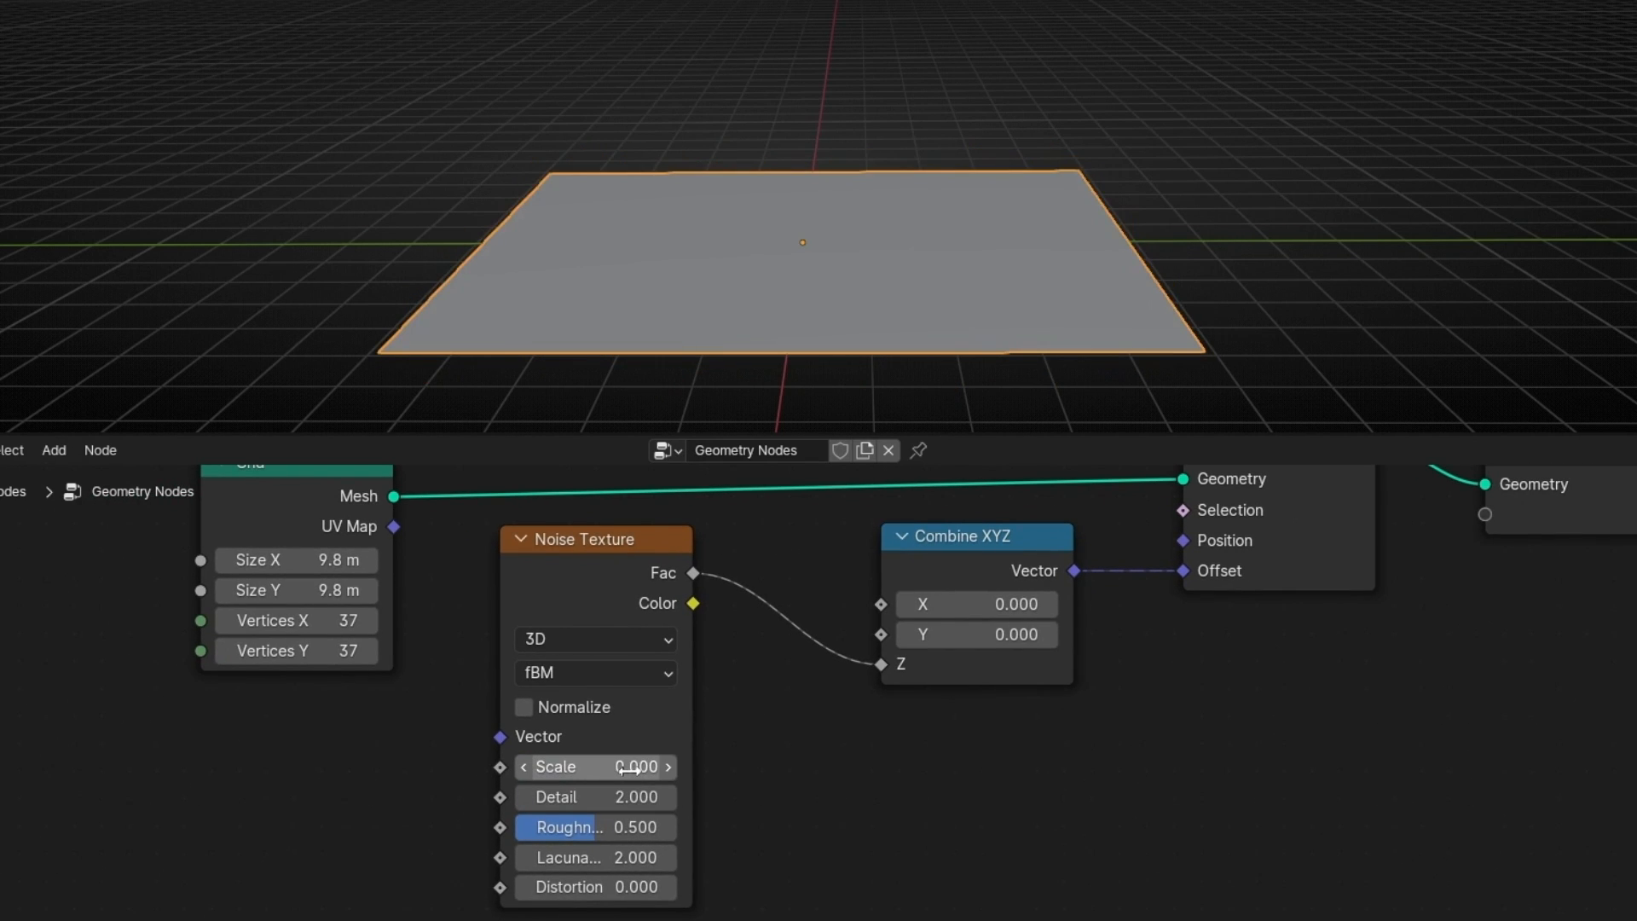
pyautogui.click(668, 768)
pyautogui.click(668, 767)
pyautogui.click(669, 767)
pyautogui.click(669, 767)
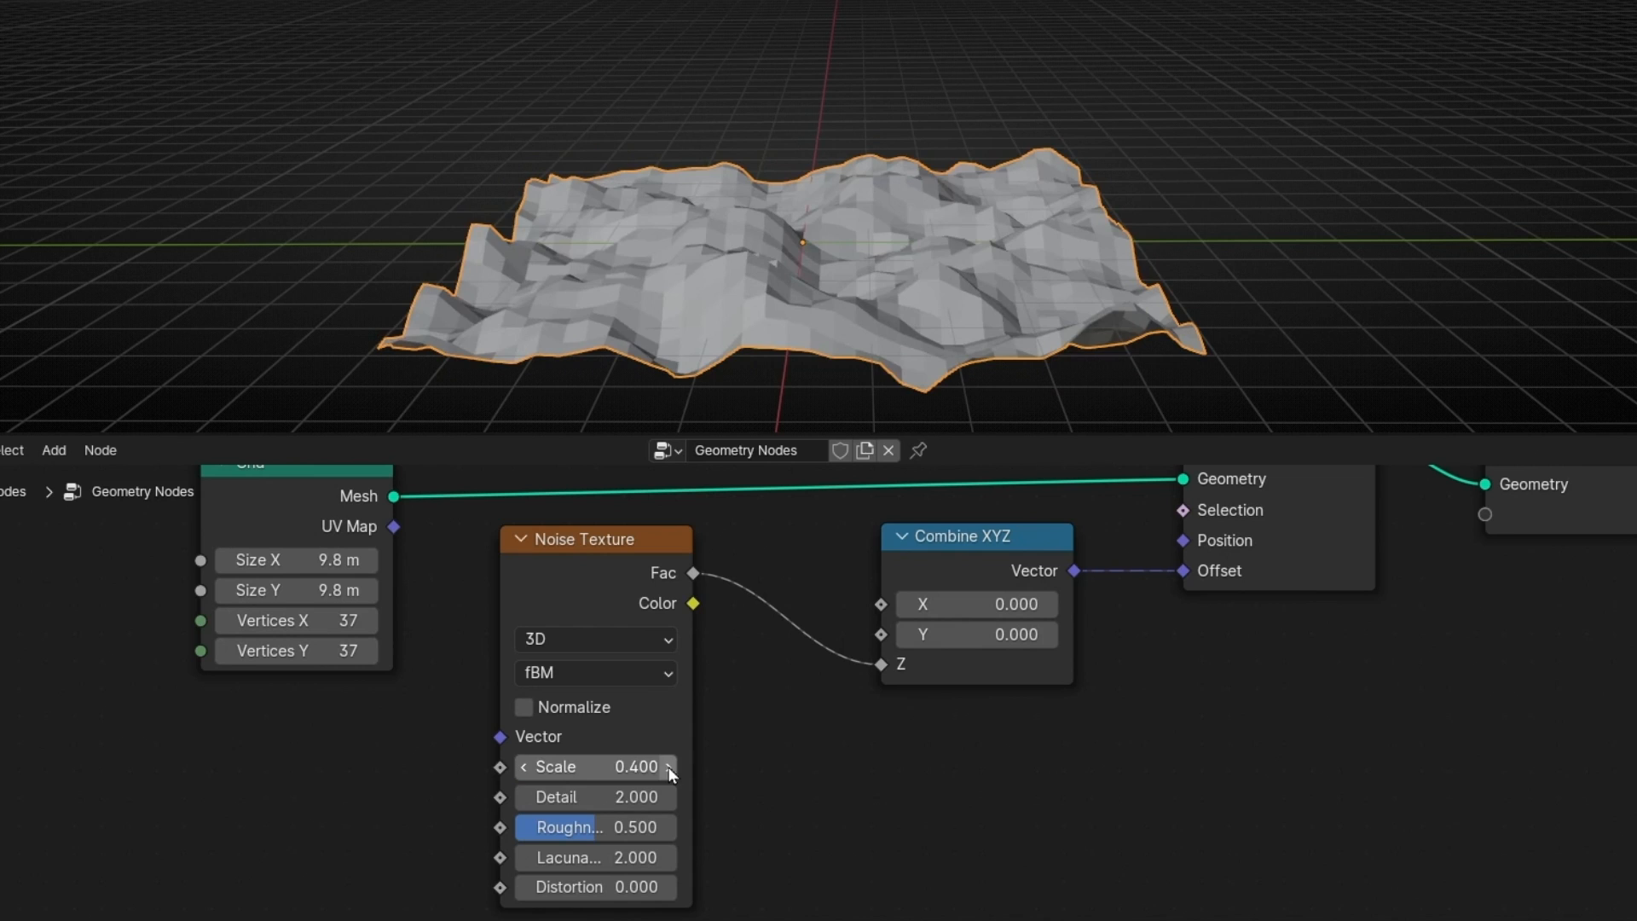
pyautogui.click(668, 767)
pyautogui.moveTo(694, 319)
pyautogui.mouseDown(button='middle')
pyautogui.moveTo(682, 375)
pyautogui.moveTo(691, 294)
pyautogui.mouseUp(button='middle')
pyautogui.moveTo(595, 802); pyautogui.dragTo(699, 802)
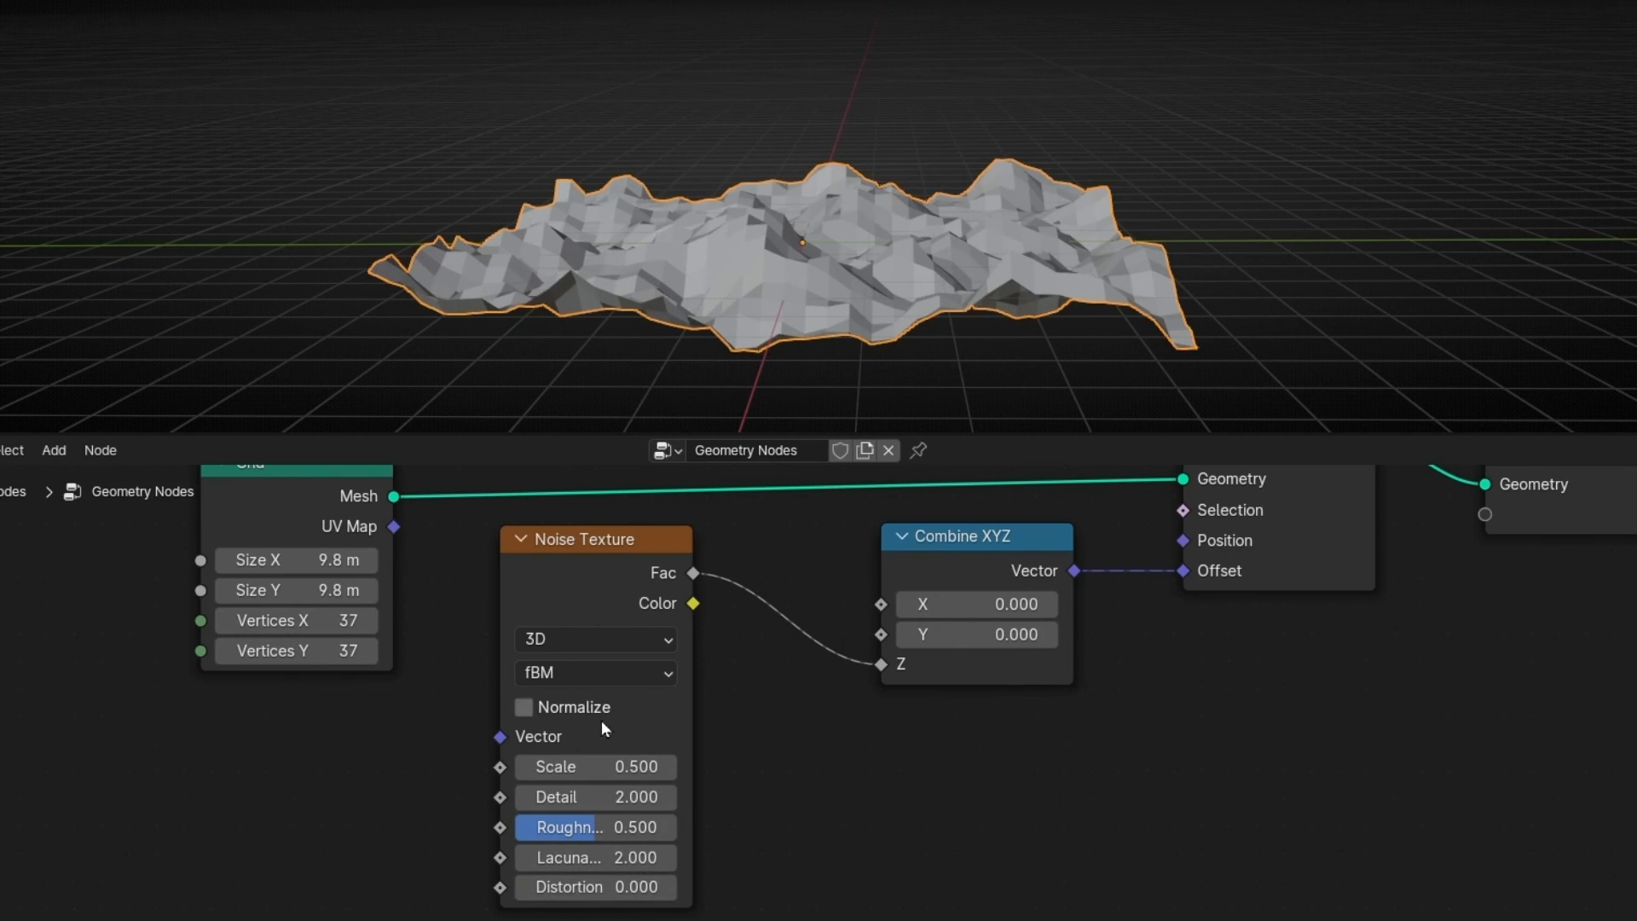
# Move the Grid node aside, then enlarge the grid to 13.9 m in X and Y with 62 vertices each way.
pyautogui.moveTo(554, 731); pyautogui.dragTo(567, 785, button='middle')
pyautogui.click(529, 565)
pyautogui.moveTo(528, 565); pyautogui.dragTo(403, 552)
pyautogui.moveTo(614, 392); pyautogui.dragTo(634, 345, button='middle')
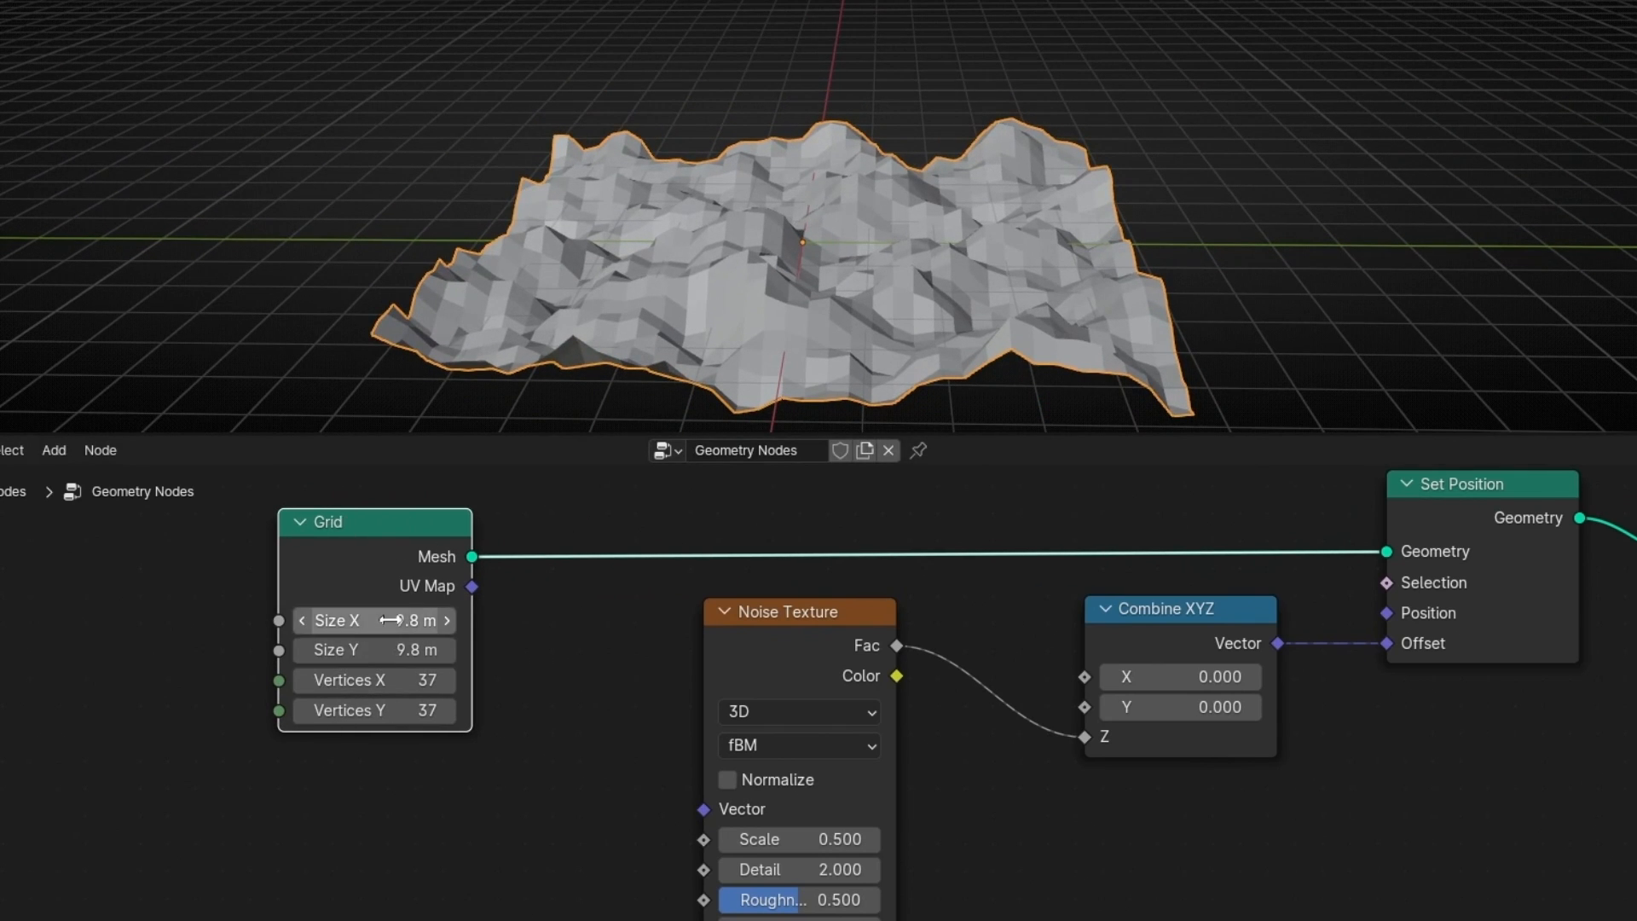
pyautogui.moveTo(391, 622); pyautogui.dragTo(474, 649)
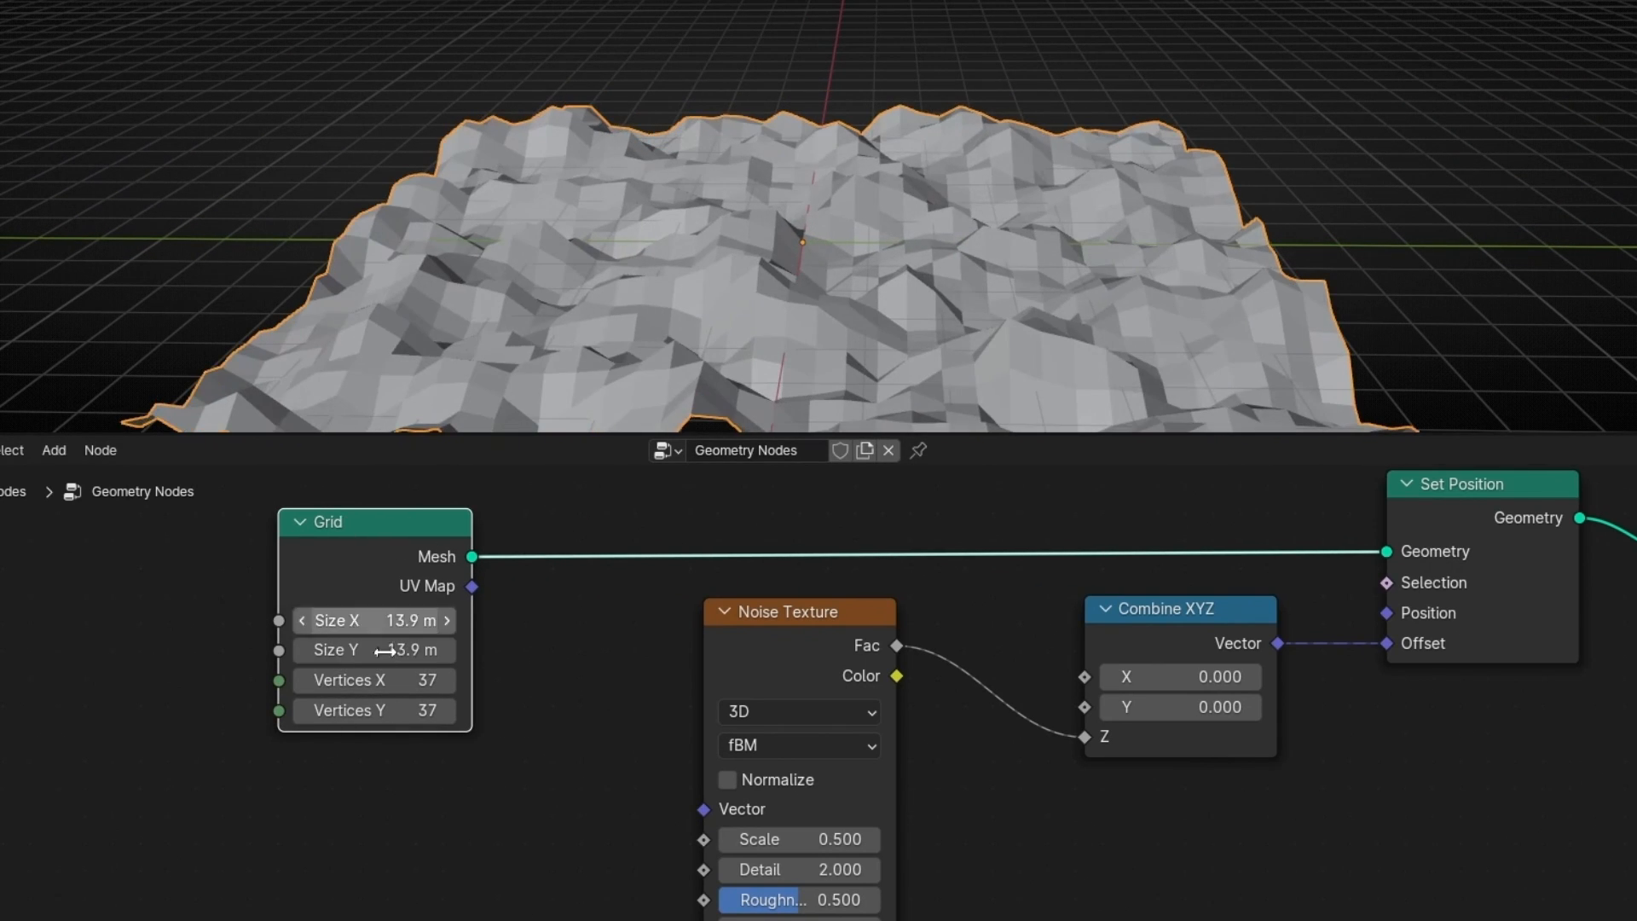
pyautogui.moveTo(367, 680); pyautogui.dragTo(435, 711)
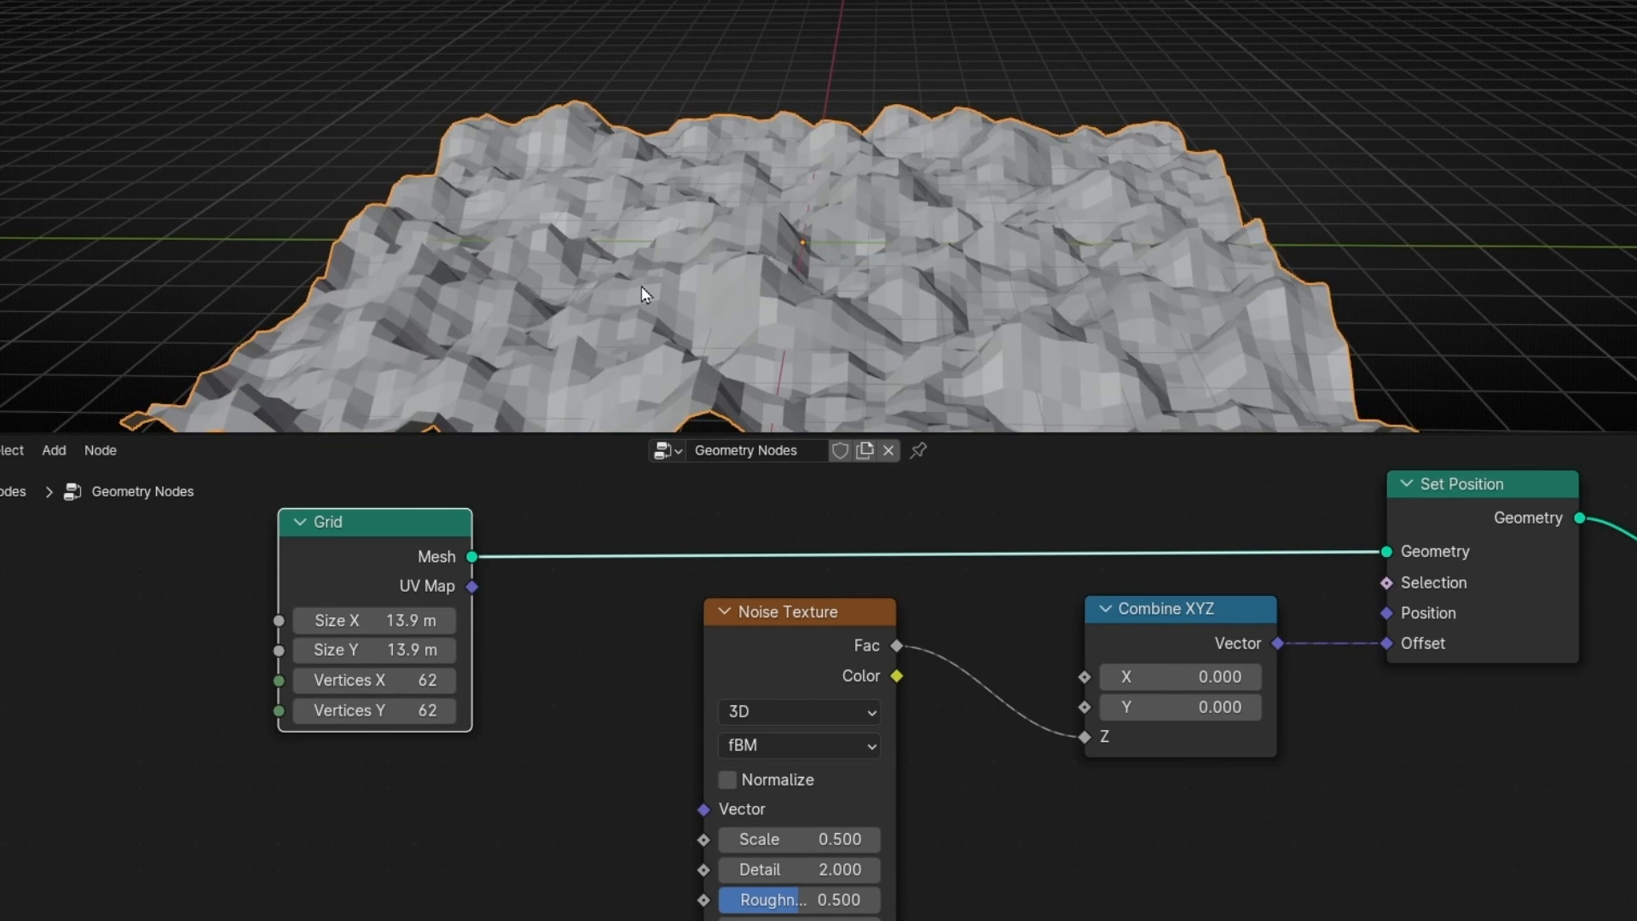
# Sketch a temporary annotation line above the terrain and erase it.
pyautogui.scroll(-2, 641, 286)
pyautogui.press('d')
pyautogui.moveTo(395, 65)
pyautogui.mouseDown()
pyautogui.moveTo(948, 66)
pyautogui.moveTo(1135, 41)
pyautogui.mouseUp()
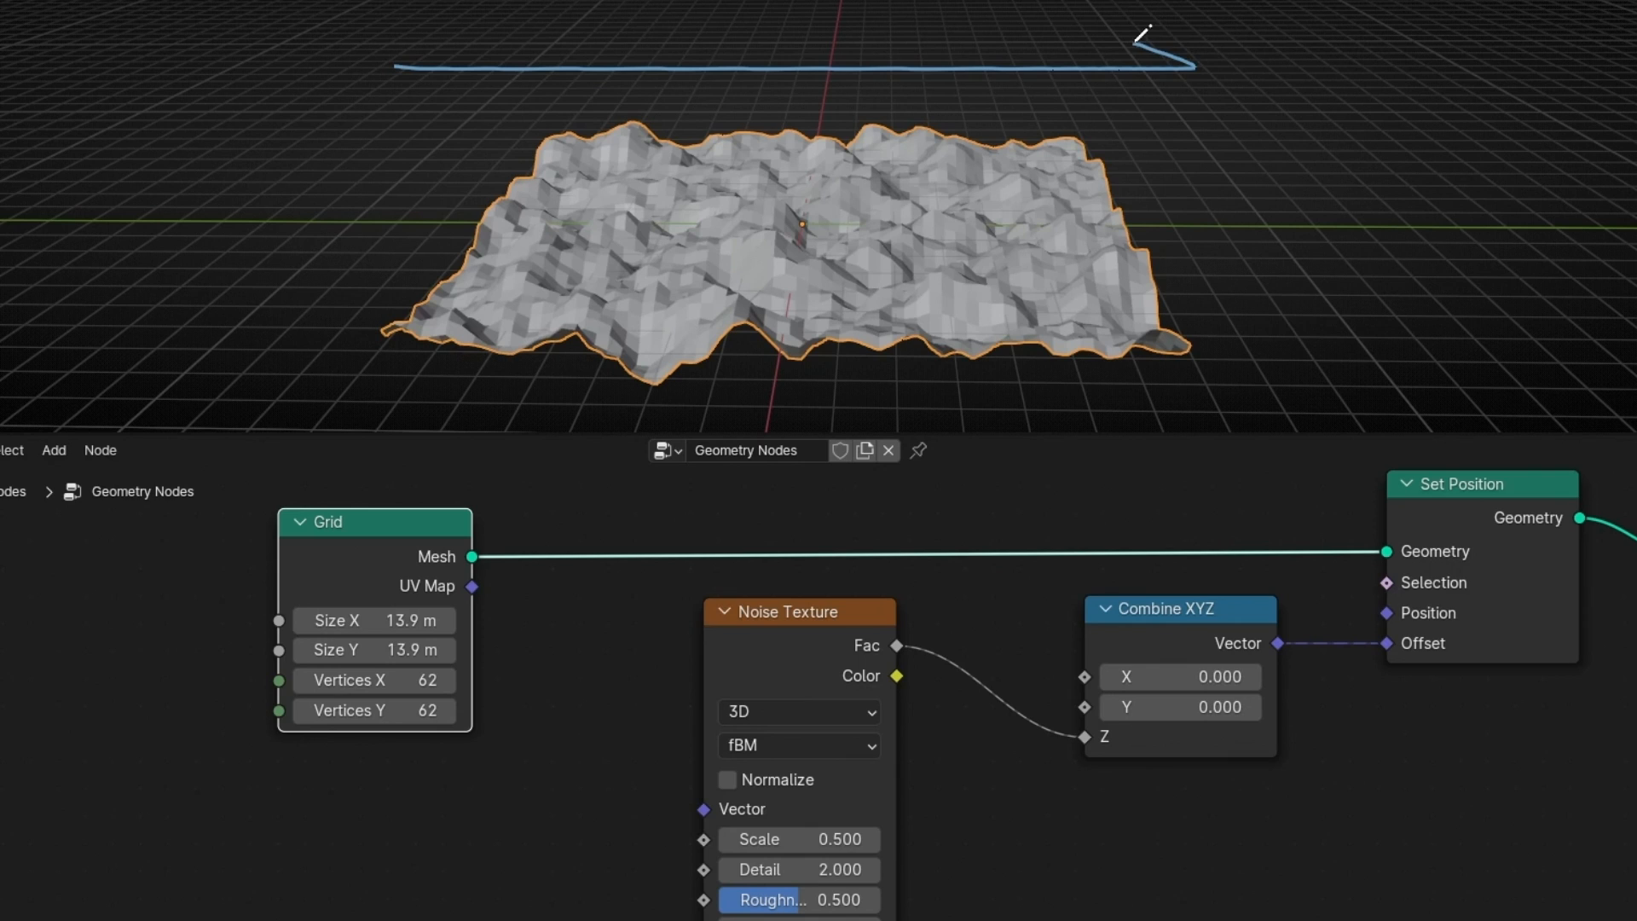
pyautogui.moveTo(1252, 110); pyautogui.dragTo(803, 93, button='right')
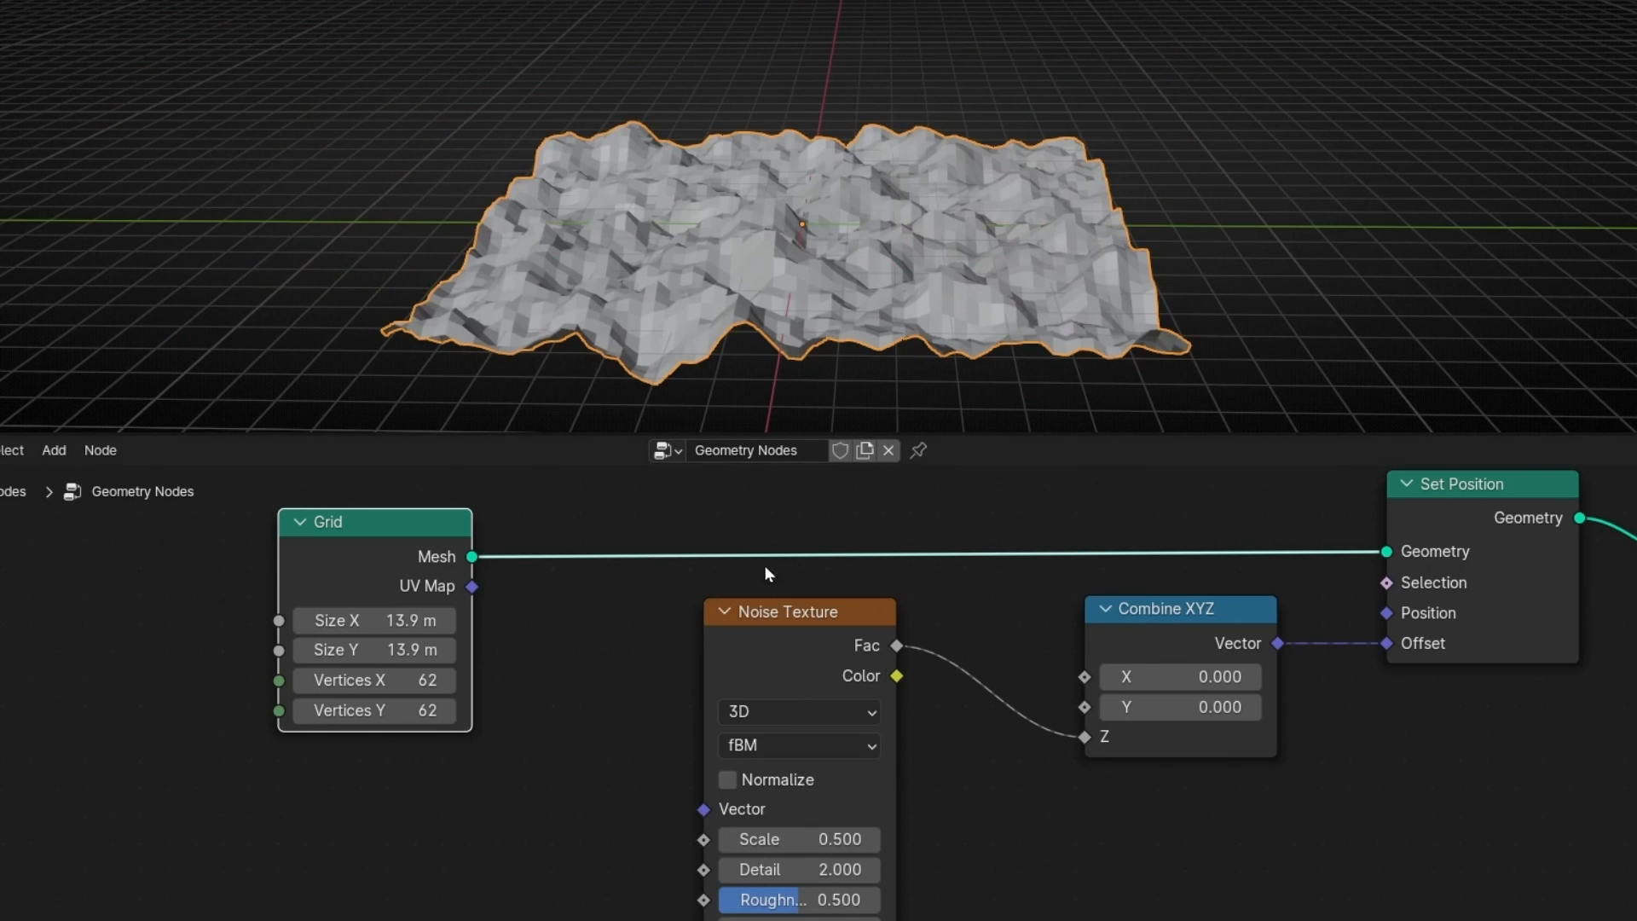
# Switch the Noise Texture to 4D and set its W value to 16.2.
pyautogui.click(768, 711)
pyautogui.click(865, 866)
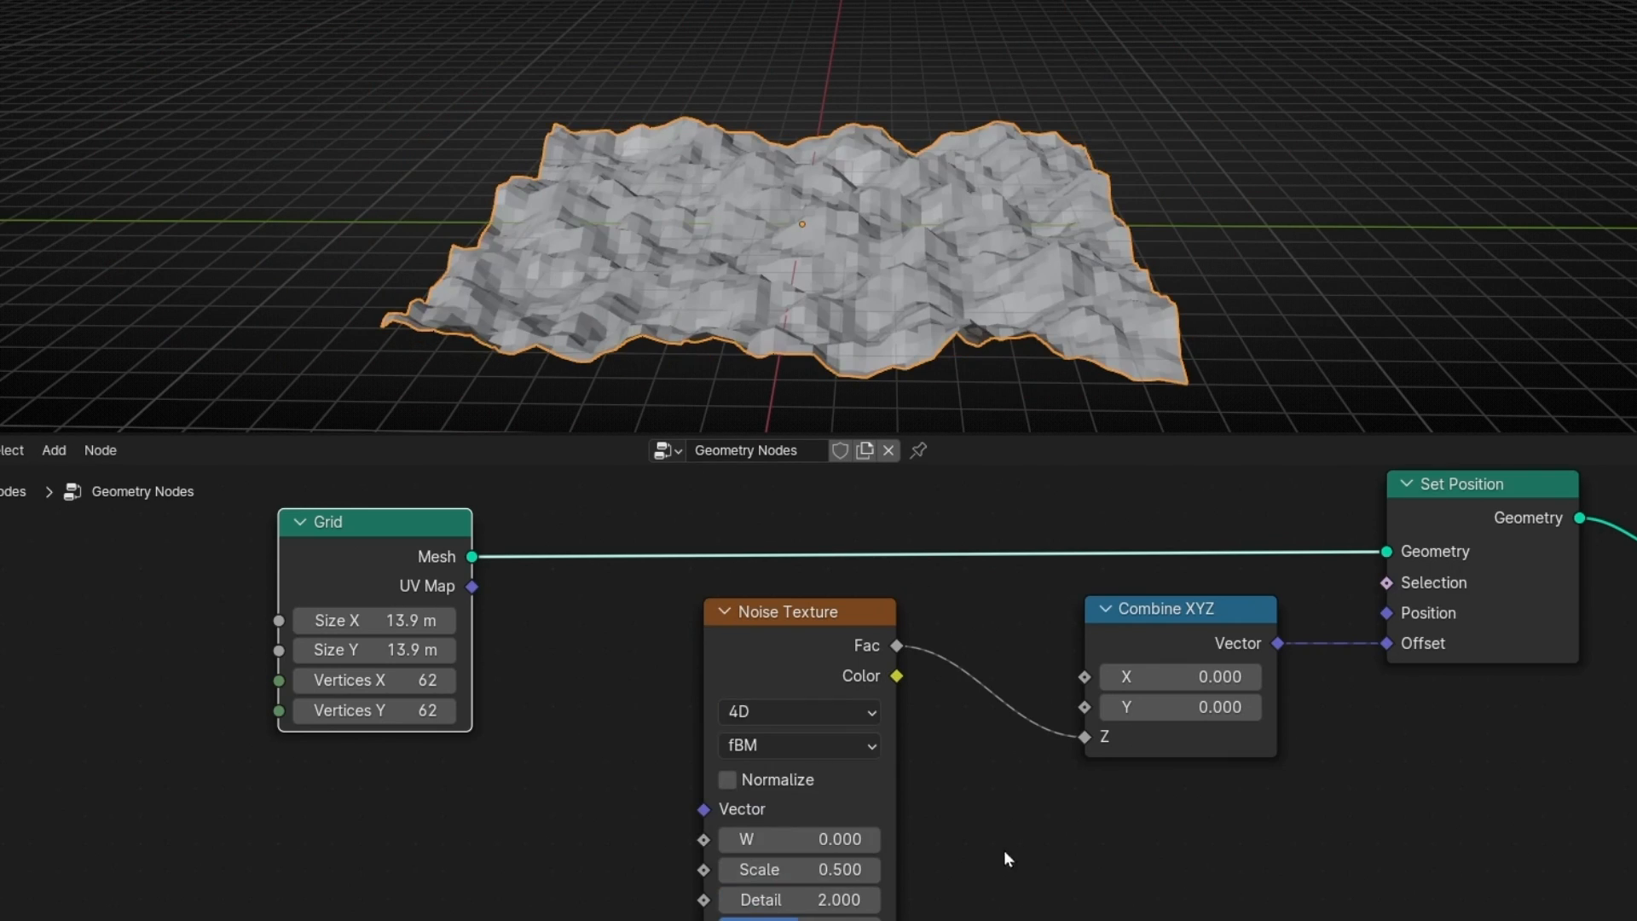
pyautogui.moveTo(1004, 849); pyautogui.dragTo(956, 715, button='middle')
pyautogui.moveTo(768, 739); pyautogui.dragTo(1036, 738)
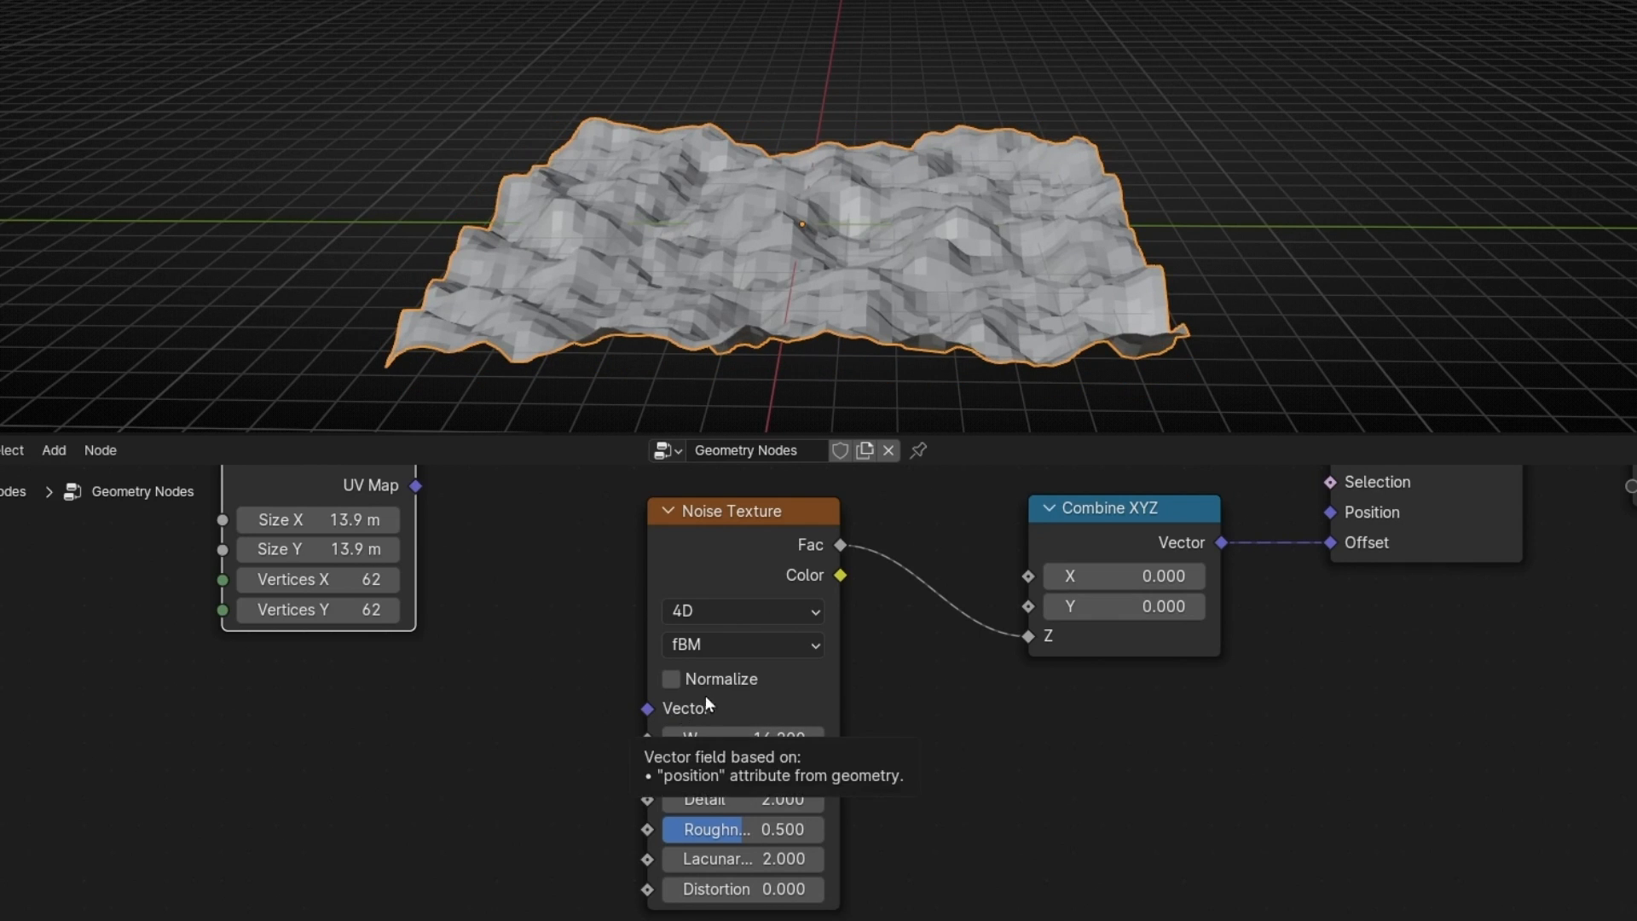
# Add a Position node feeding the Noise Texture's Vector input and place it well away from the texture node.
pyautogui.moveTo(648, 709); pyautogui.dragTo(450, 723)
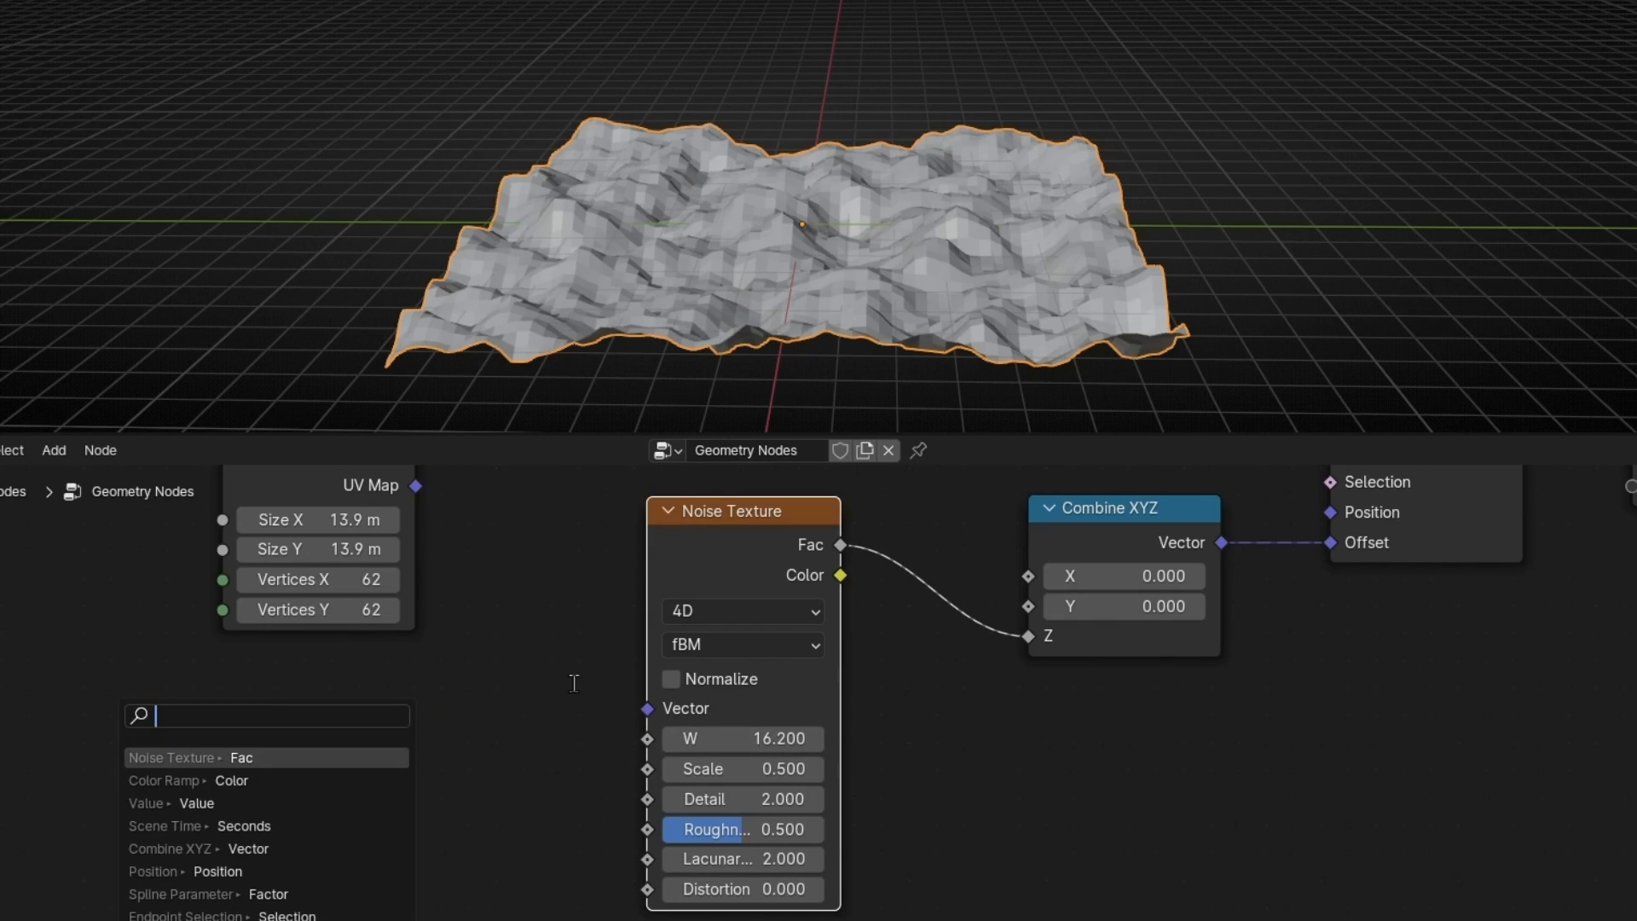
pyautogui.write('posi')
pyautogui.press('Return')
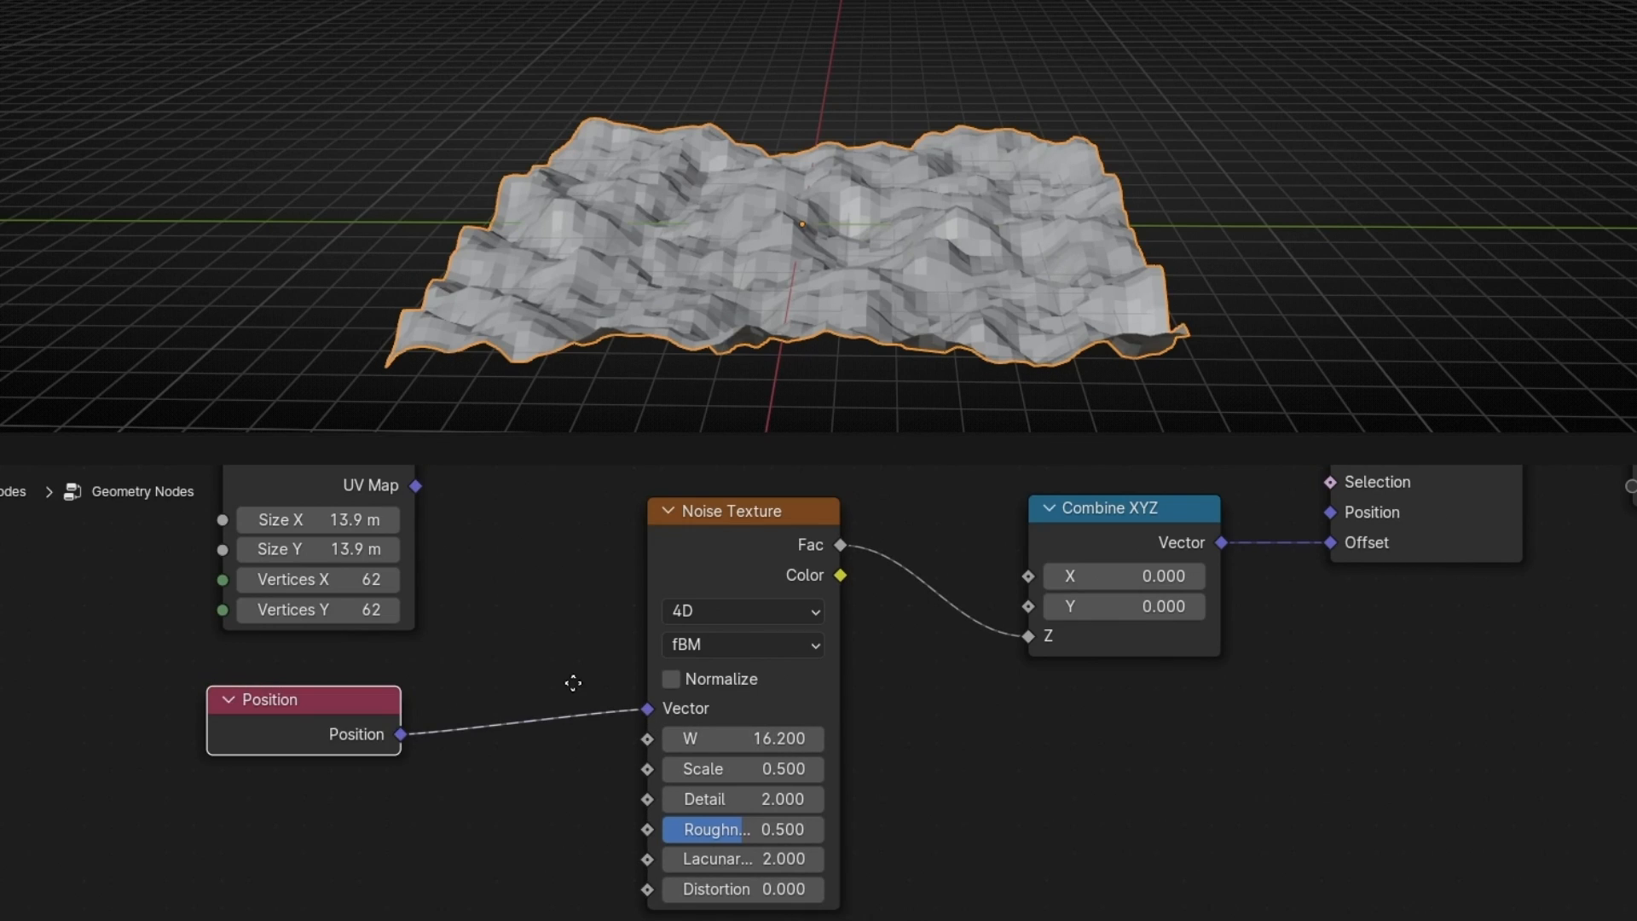
pyautogui.click(550, 668)
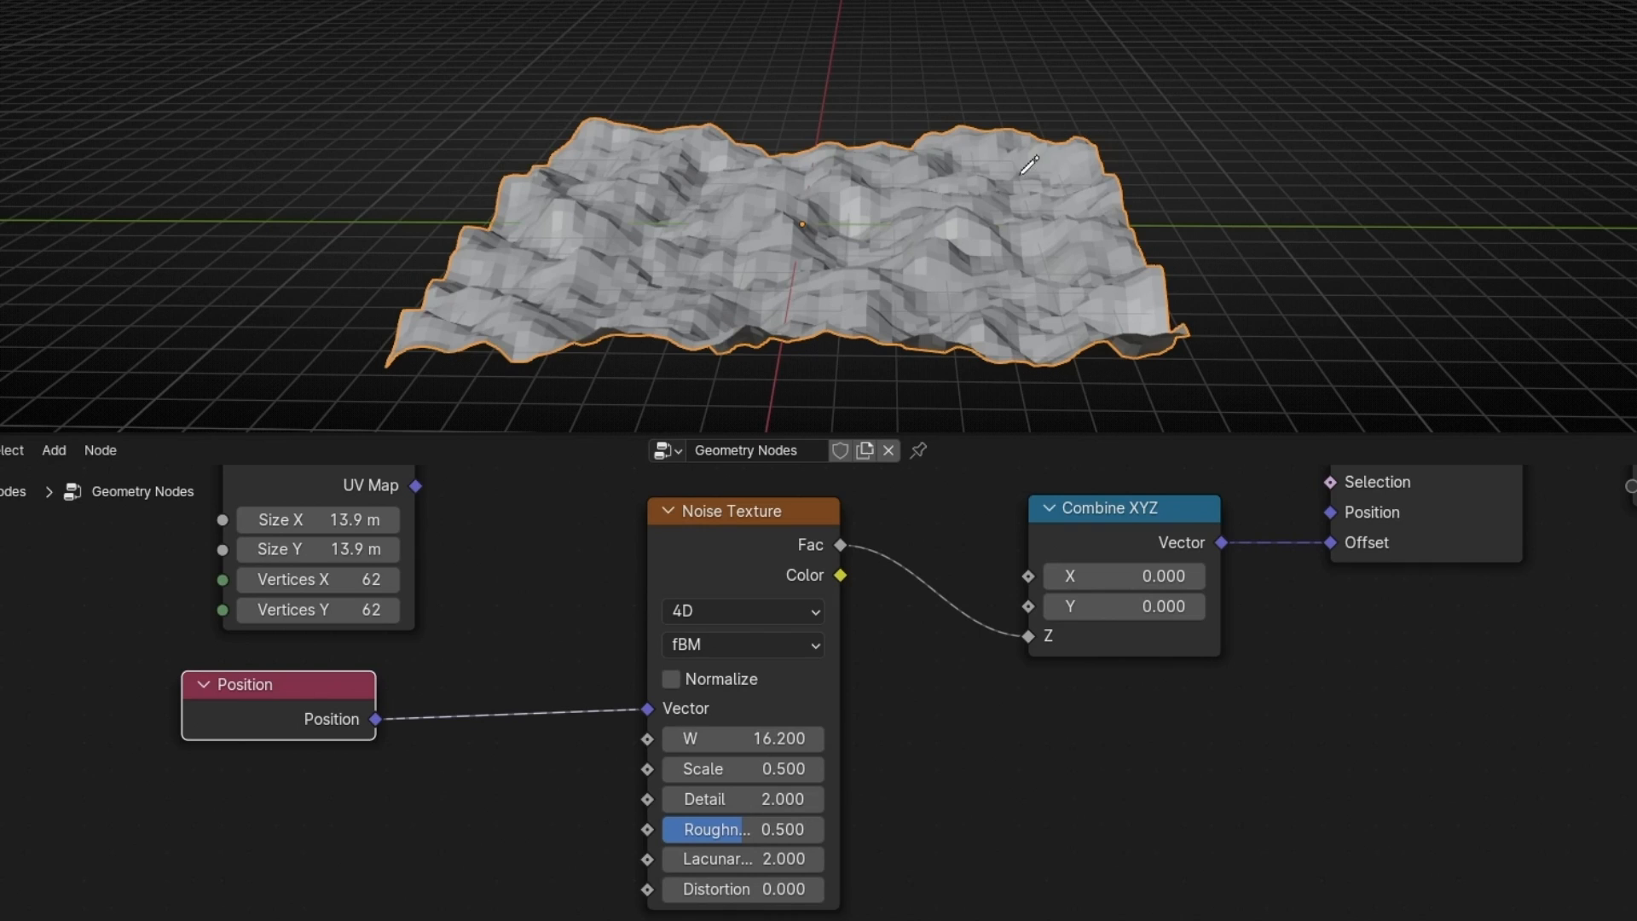
pyautogui.moveTo(348, 695); pyautogui.dragTo(258, 695)
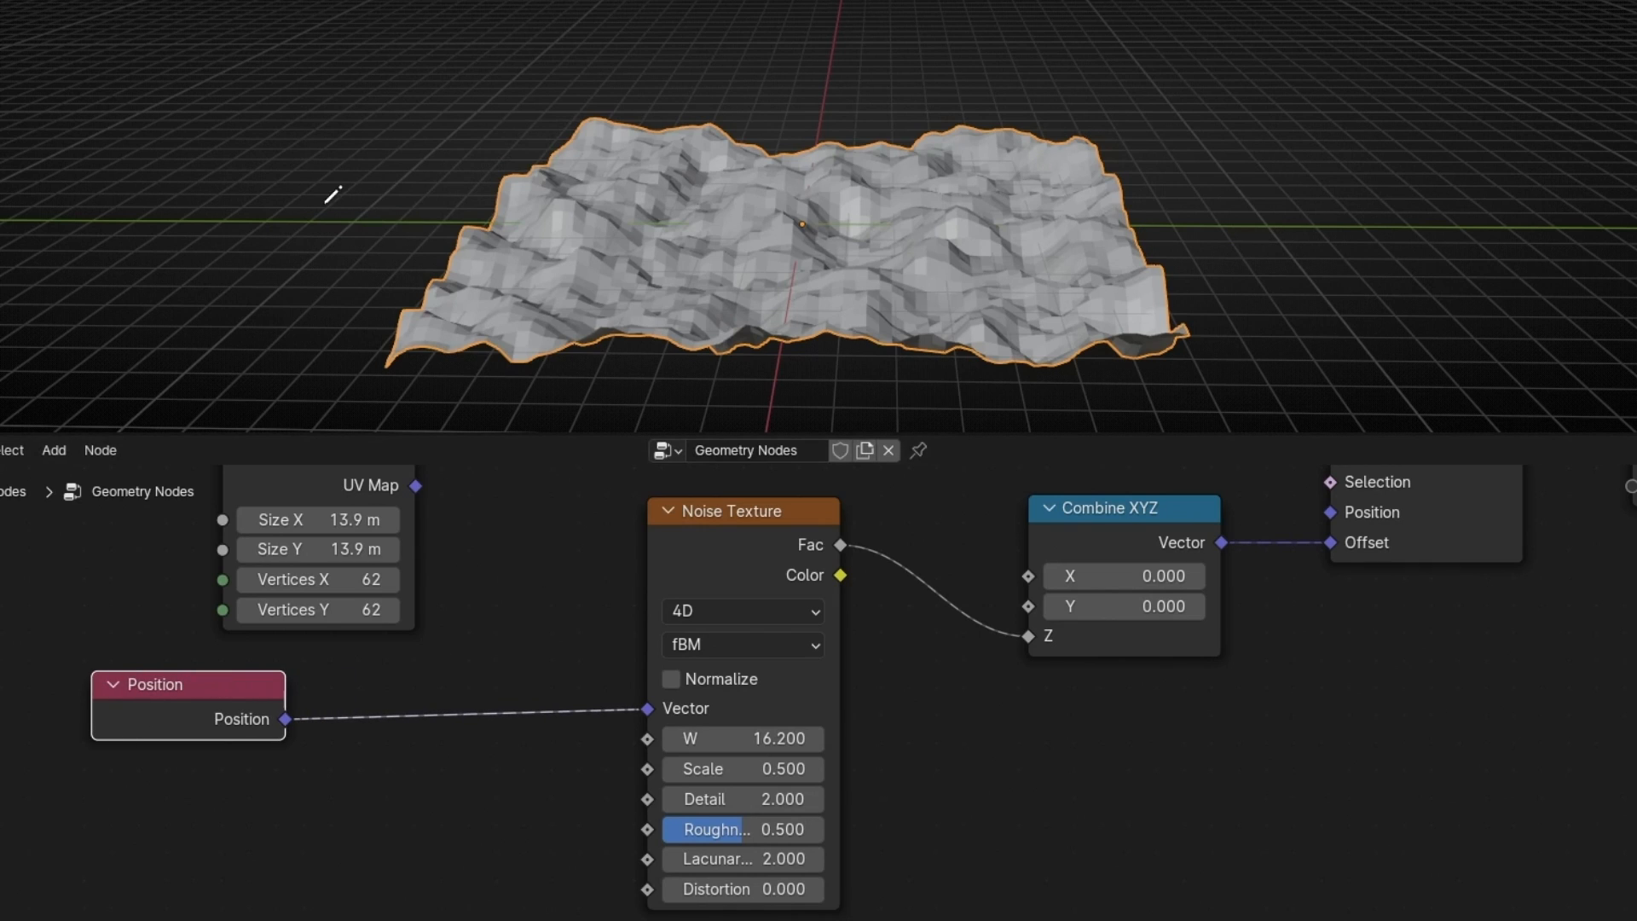
# Insert a Vector Math node set to Add between the Position node and the Noise Texture's Vector input.
pyautogui.hotkey('shift', 'a')
pyautogui.write('vector m')
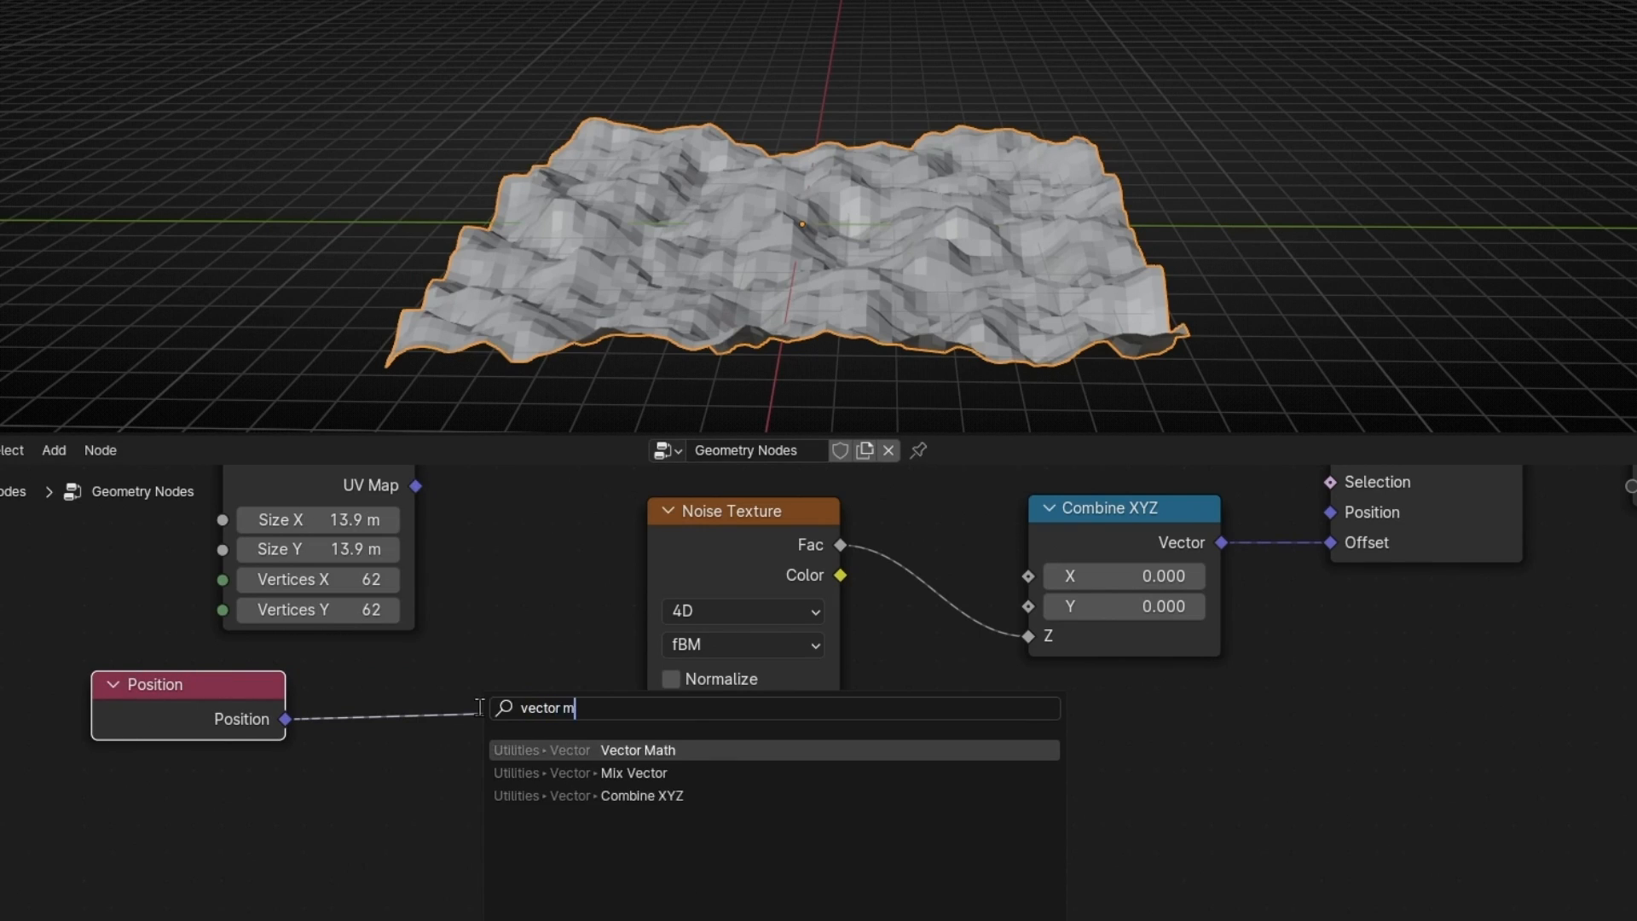
pyautogui.press('Return')
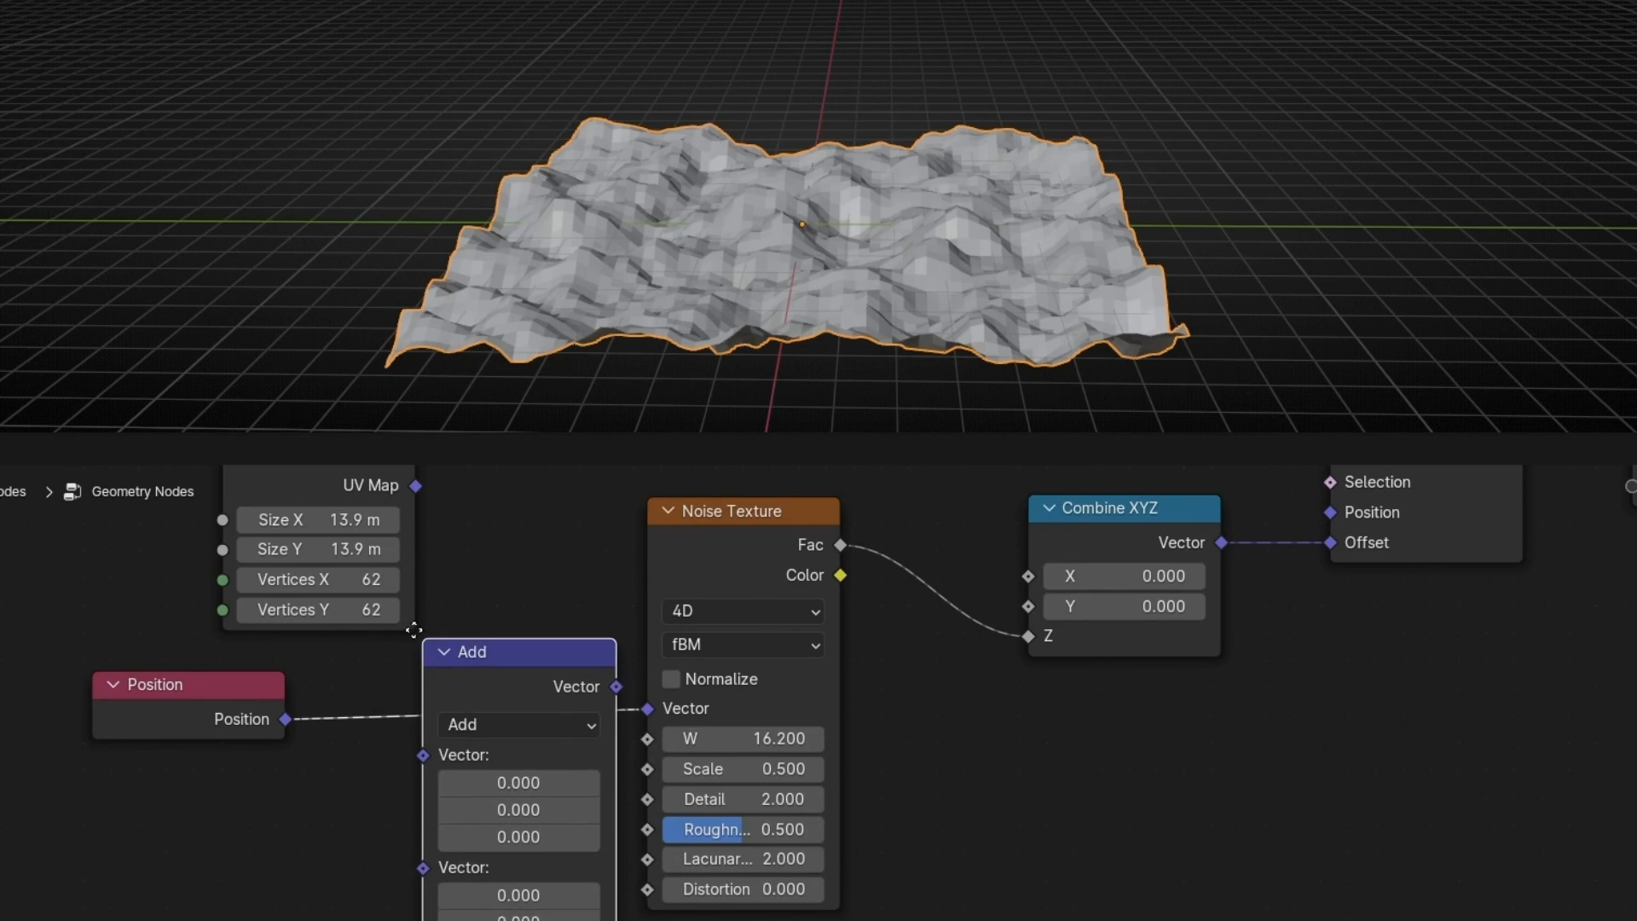
pyautogui.click(413, 631)
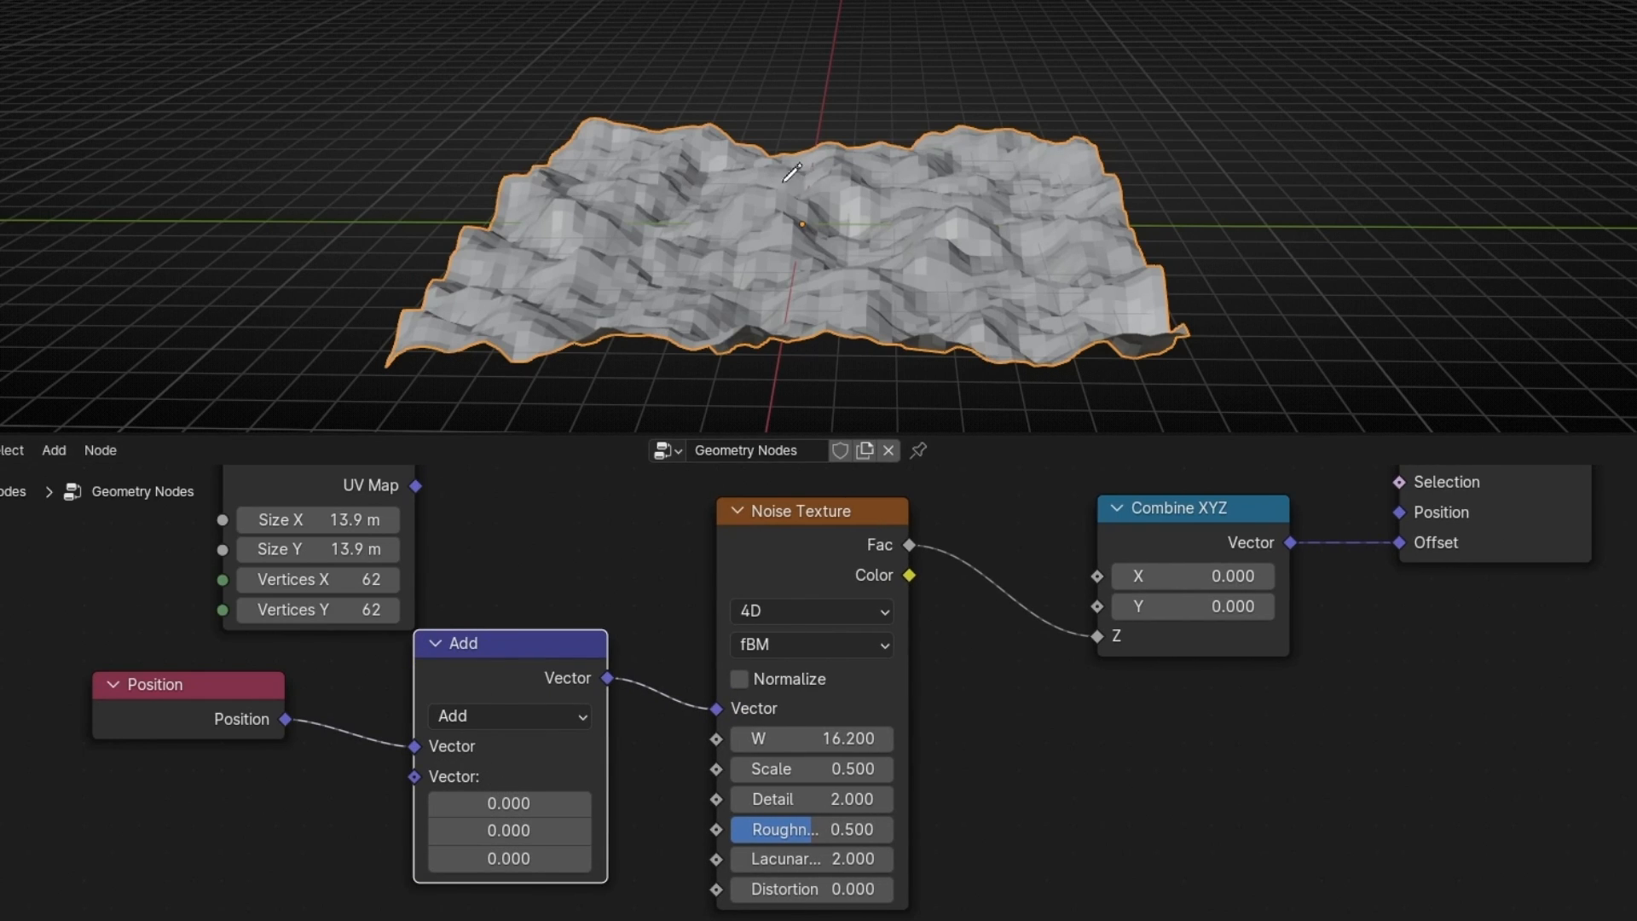
# Try shifting the noise through the Add node's second vector: X to 2.48 and then -3.24, Y to -0.52, Z to 9.1.
pyautogui.moveTo(791, 173); pyautogui.dragTo(791, 209, button='middle')
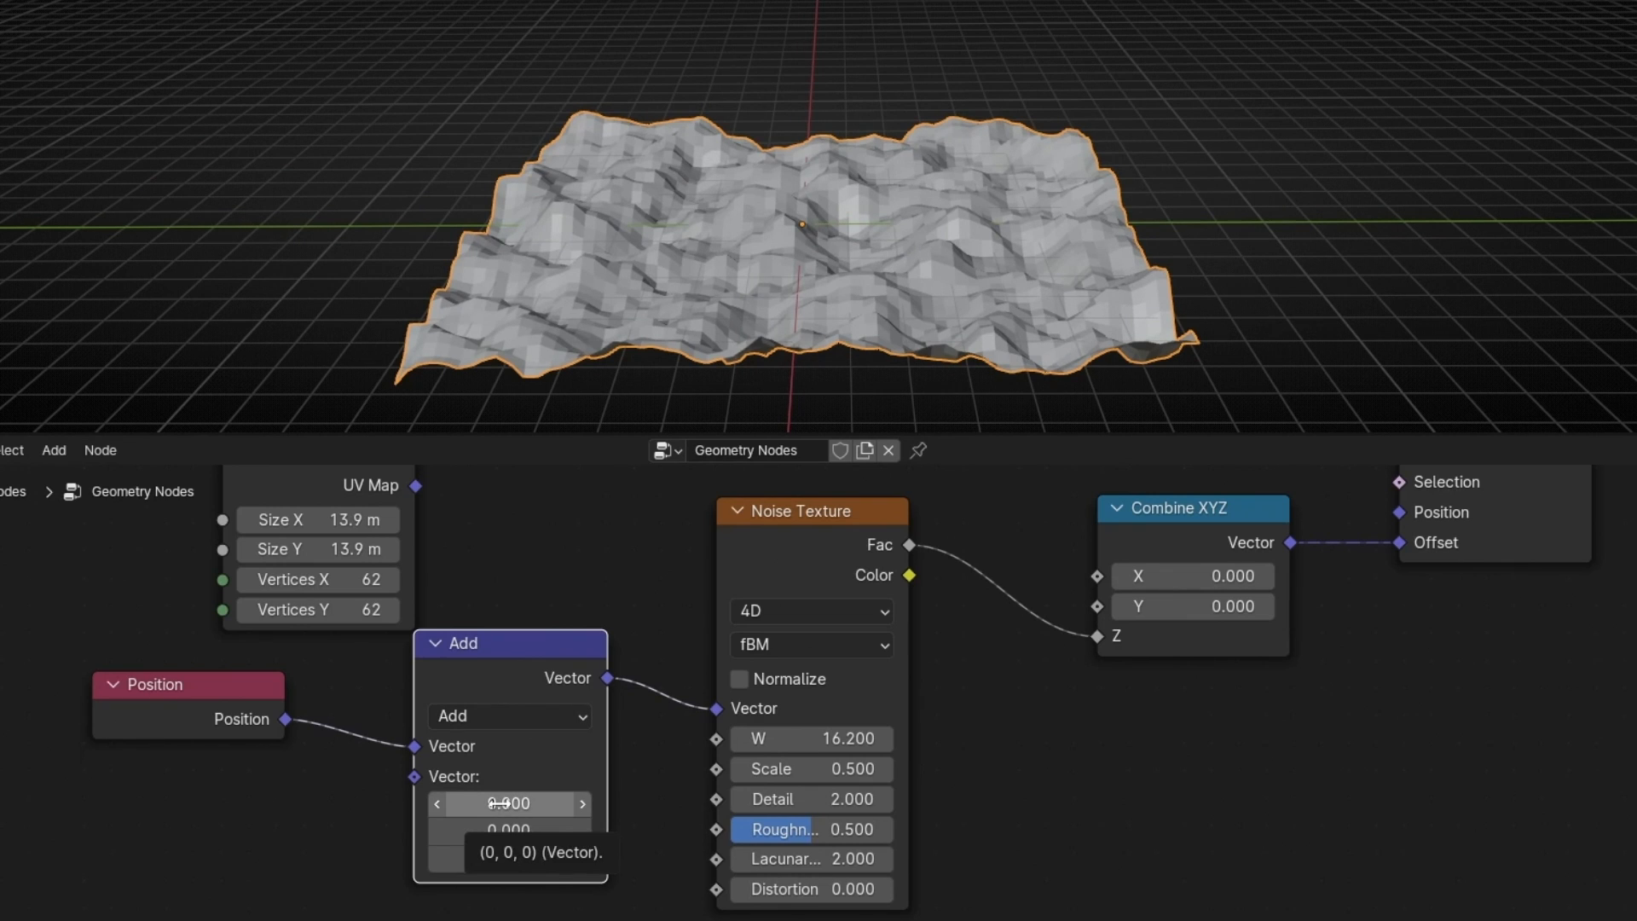
pyautogui.moveTo(498, 803); pyautogui.dragTo(603, 803)
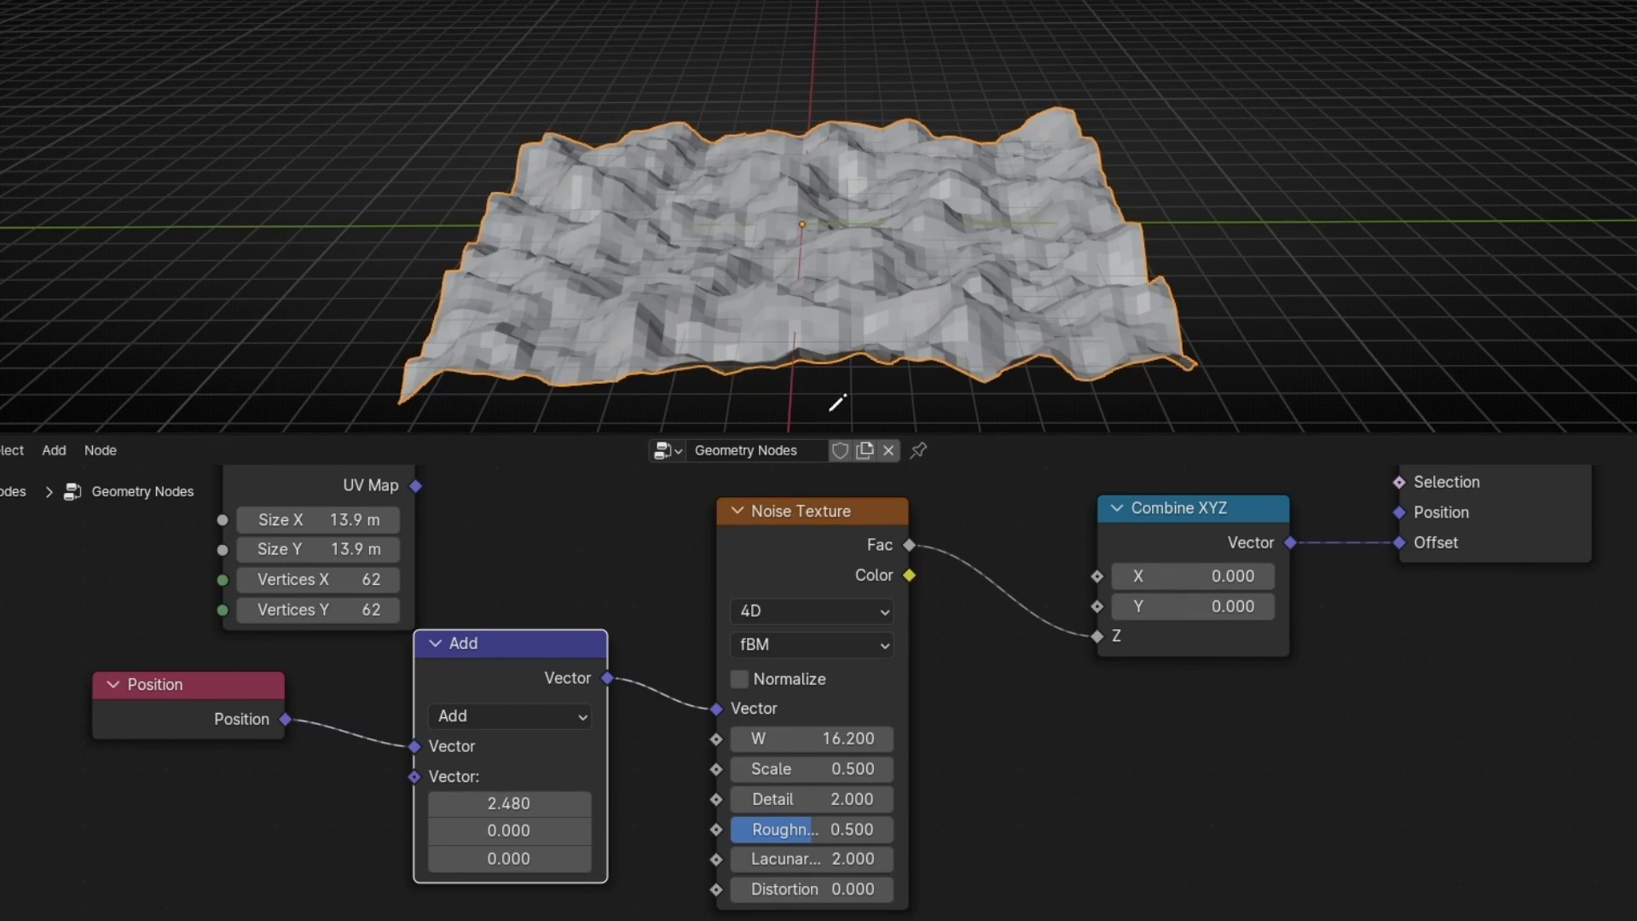
pyautogui.moveTo(509, 321); pyautogui.dragTo(780, 285, button='middle')
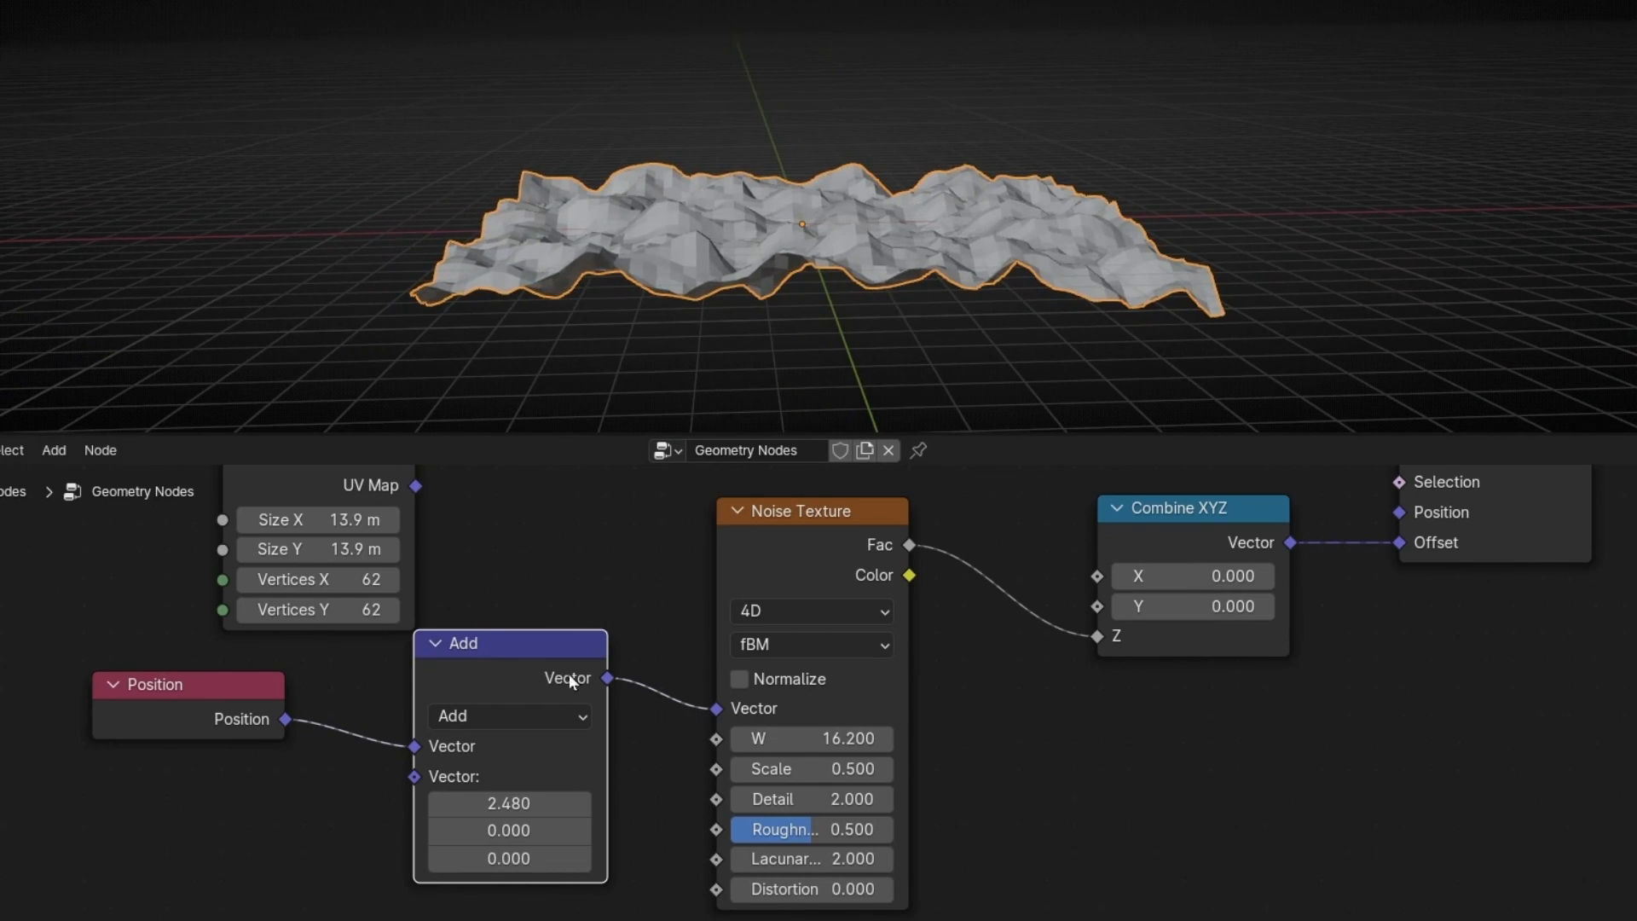
pyautogui.moveTo(507, 795); pyautogui.dragTo(264, 795)
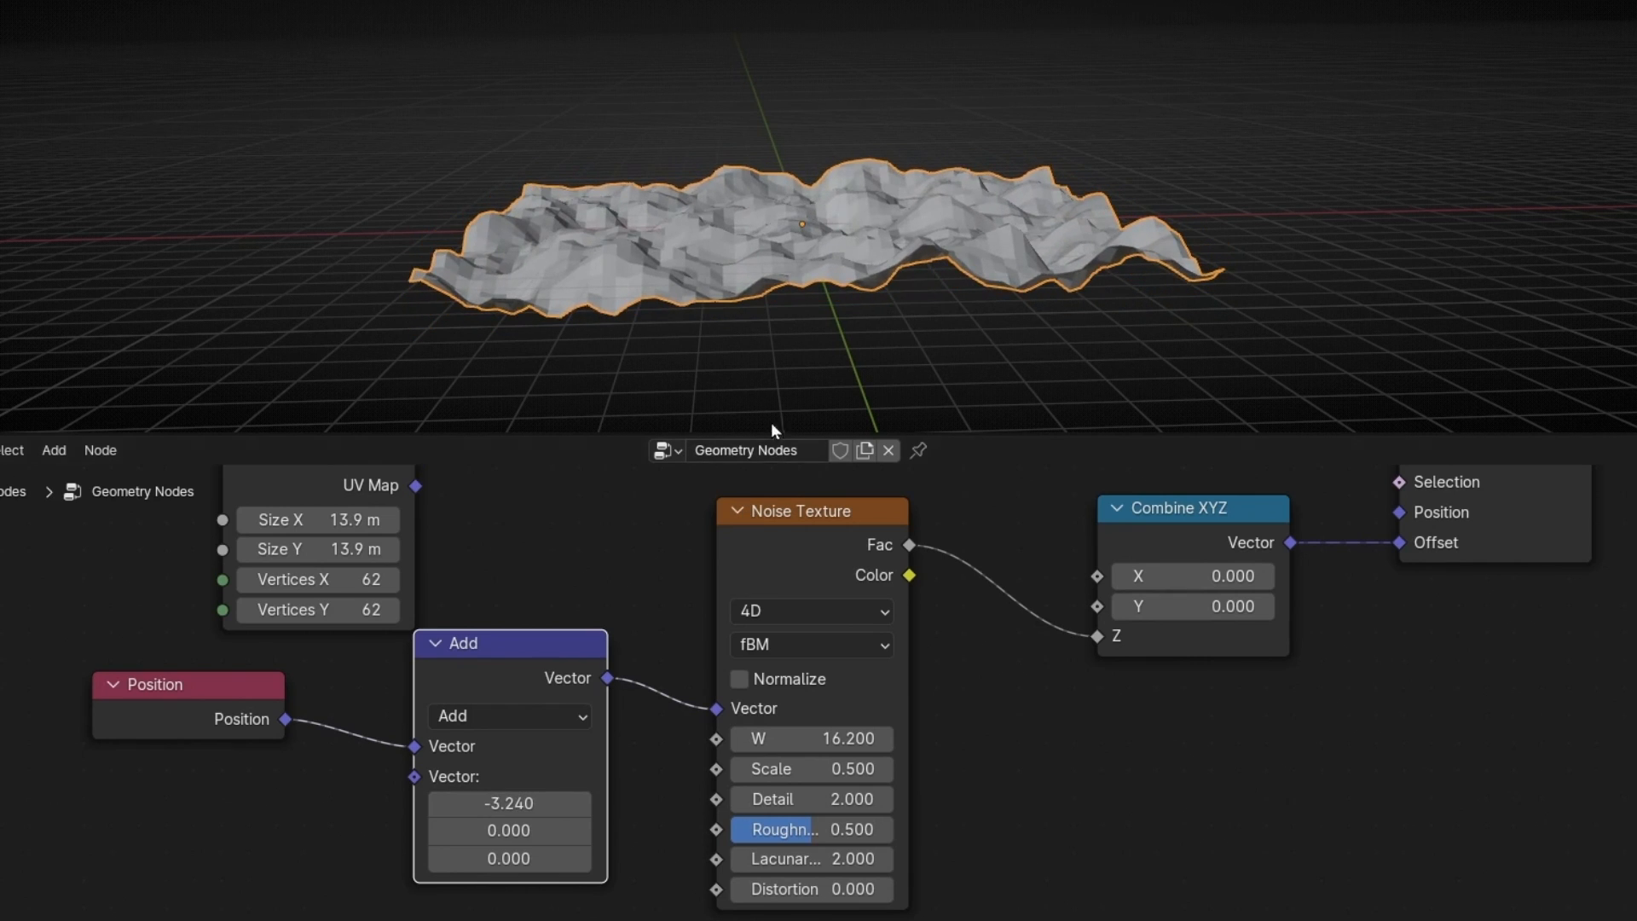
pyautogui.moveTo(769, 317); pyautogui.dragTo(646, 371, button='middle')
pyautogui.moveTo(502, 830); pyautogui.dragTo(893, 859)
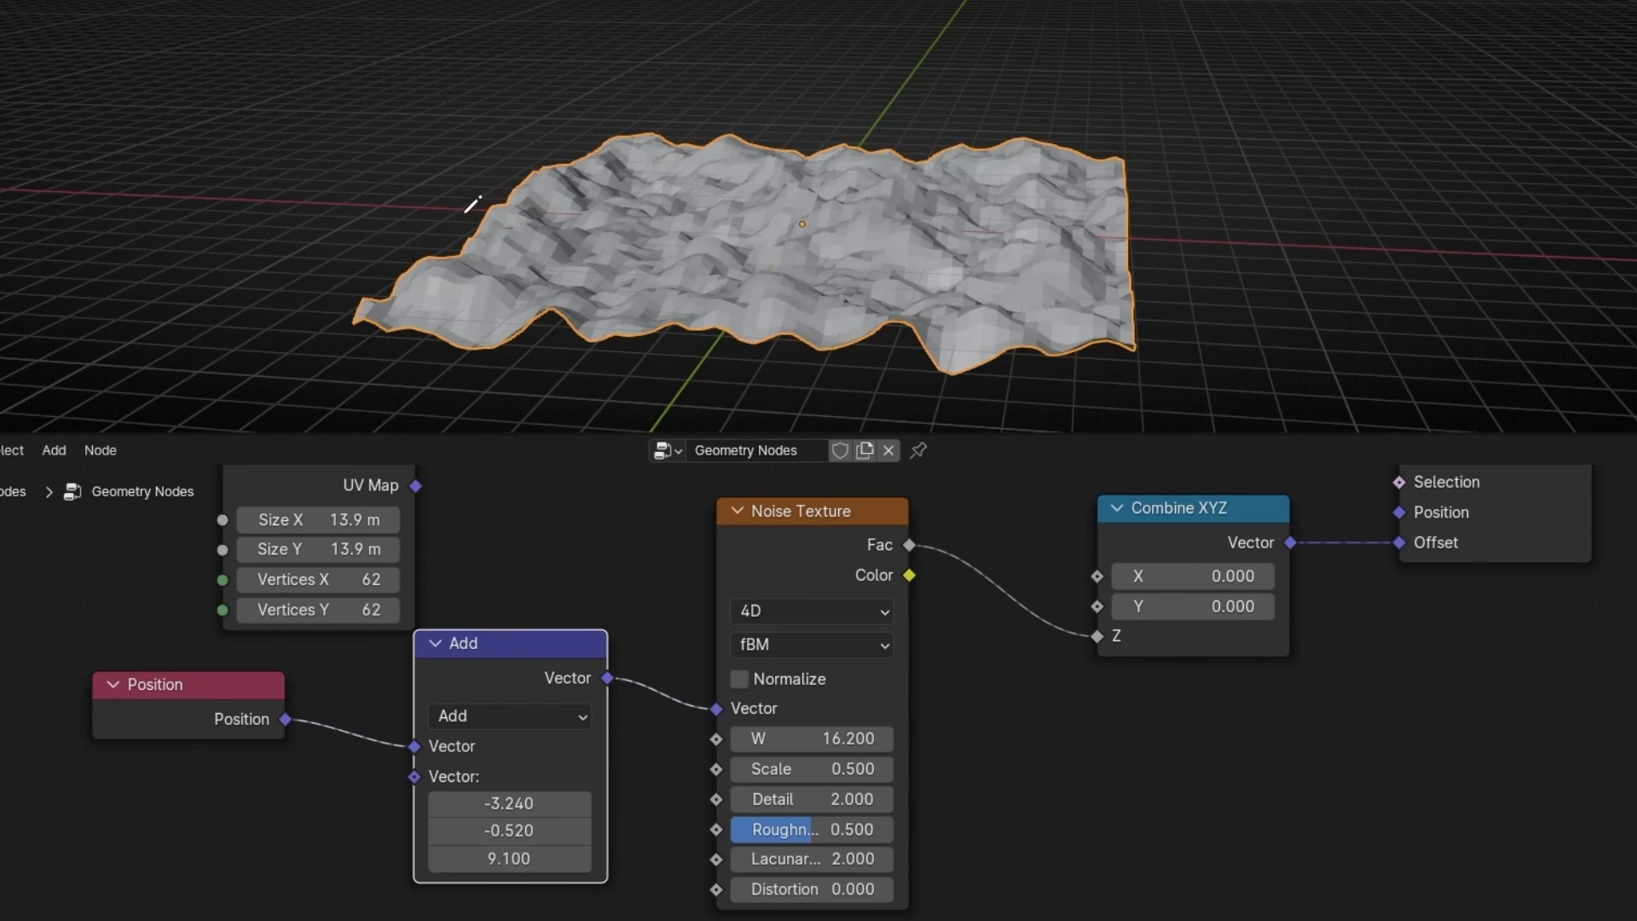
# Reset the Add node's second vector to 0 on all axes, then try 10.8 in X and undo it.
pyautogui.hotkey('ctrl', 'z')
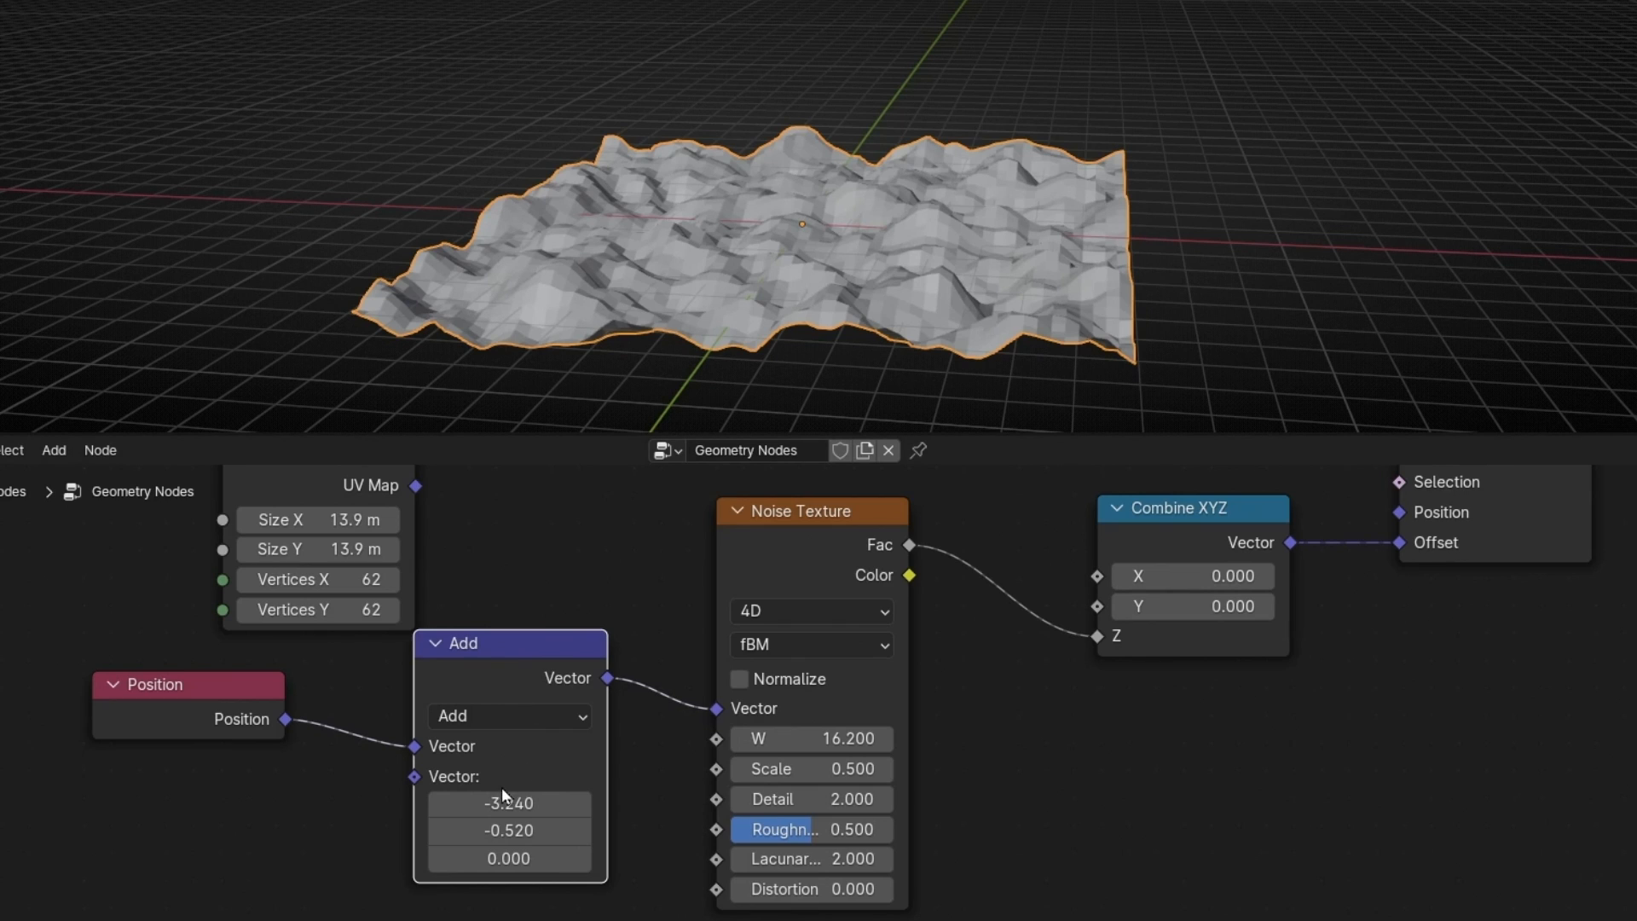
pyautogui.moveTo(501, 797); pyautogui.dragTo(501, 859)
pyautogui.write('0')
pyautogui.press('Return')
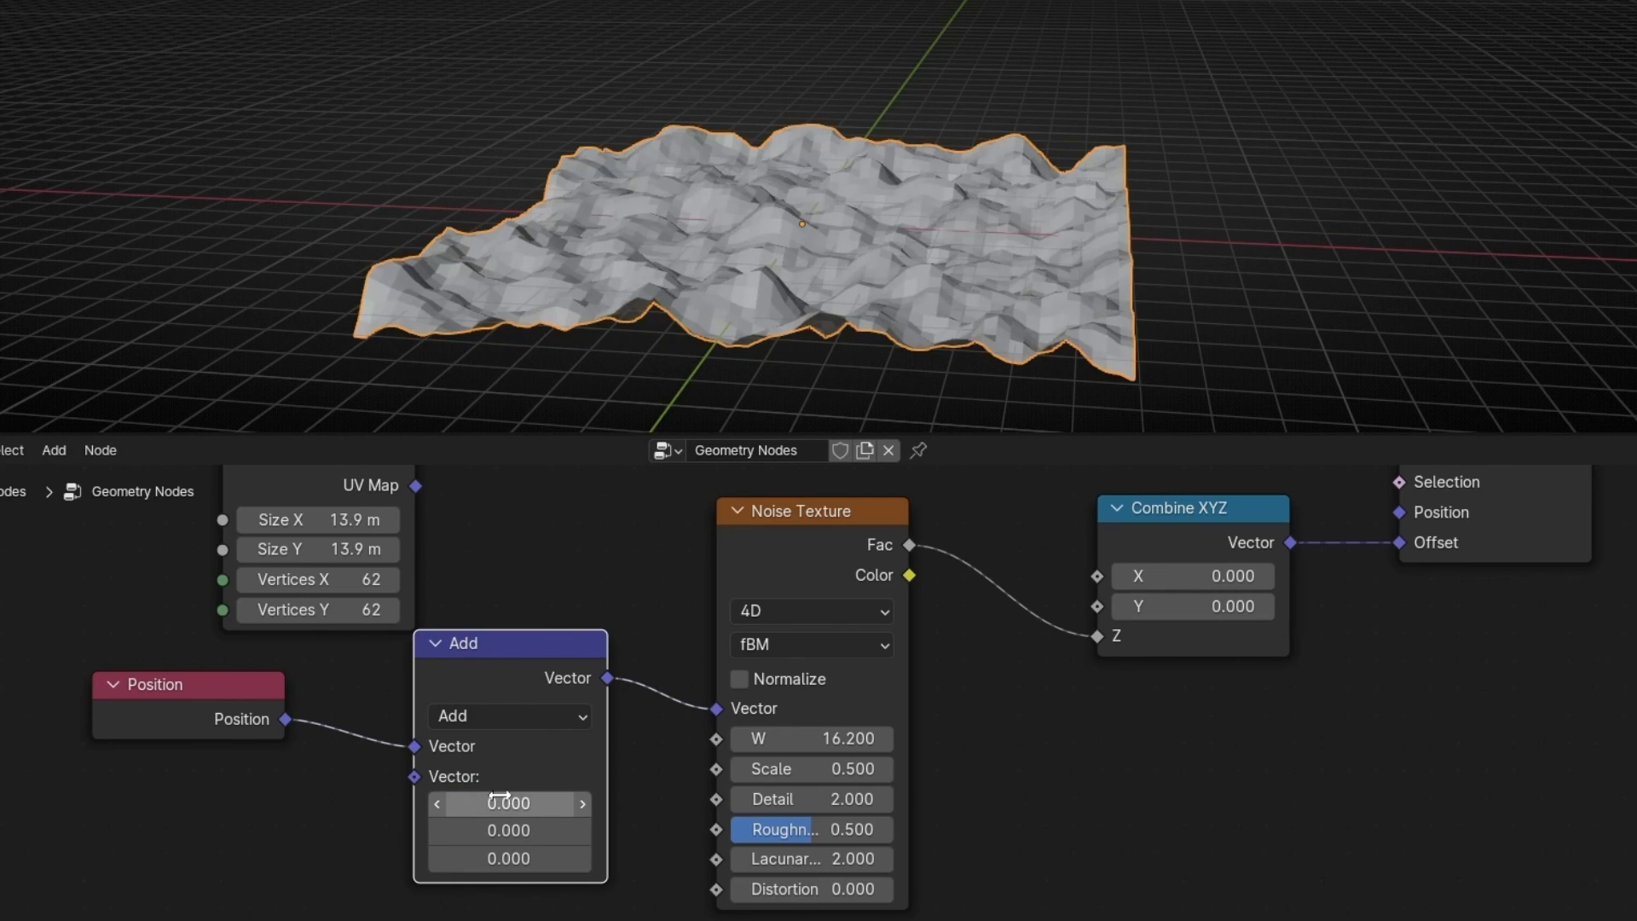
pyautogui.moveTo(499, 798); pyautogui.dragTo(592, 798)
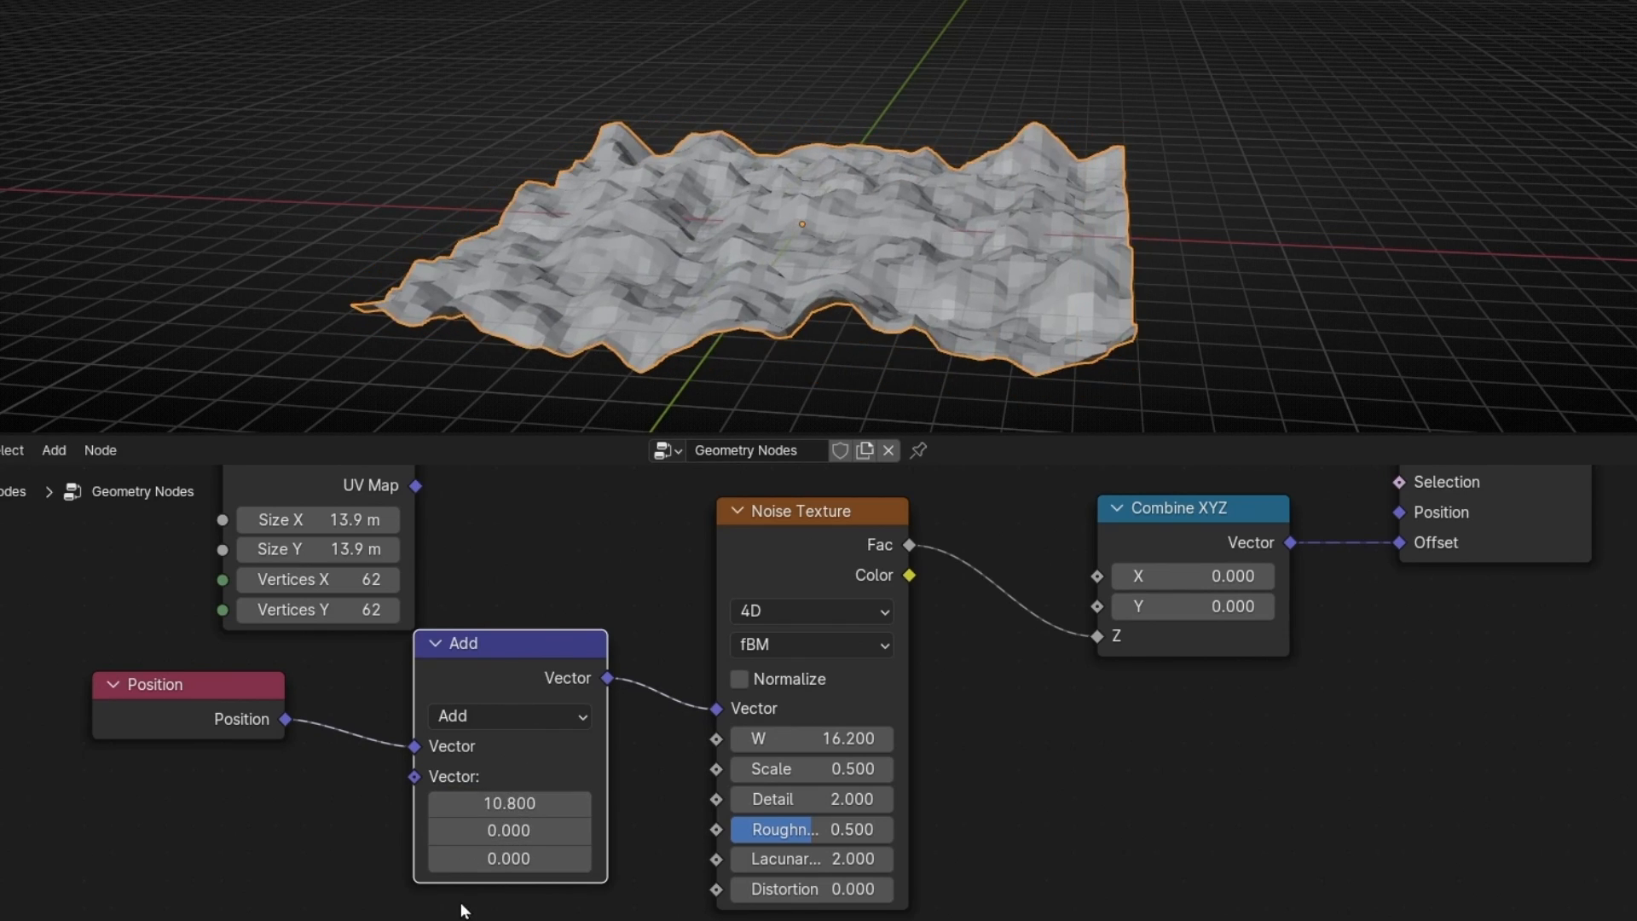
pyautogui.hotkey('ctrl', 'z')
# Add a Combine XYZ node feeding the Add node's second Vector input and place it below the Position node.
pyautogui.moveTo(367, 677); pyautogui.dragTo(618, 669, button='middle')
pyautogui.moveTo(665, 767); pyautogui.dragTo(471, 814)
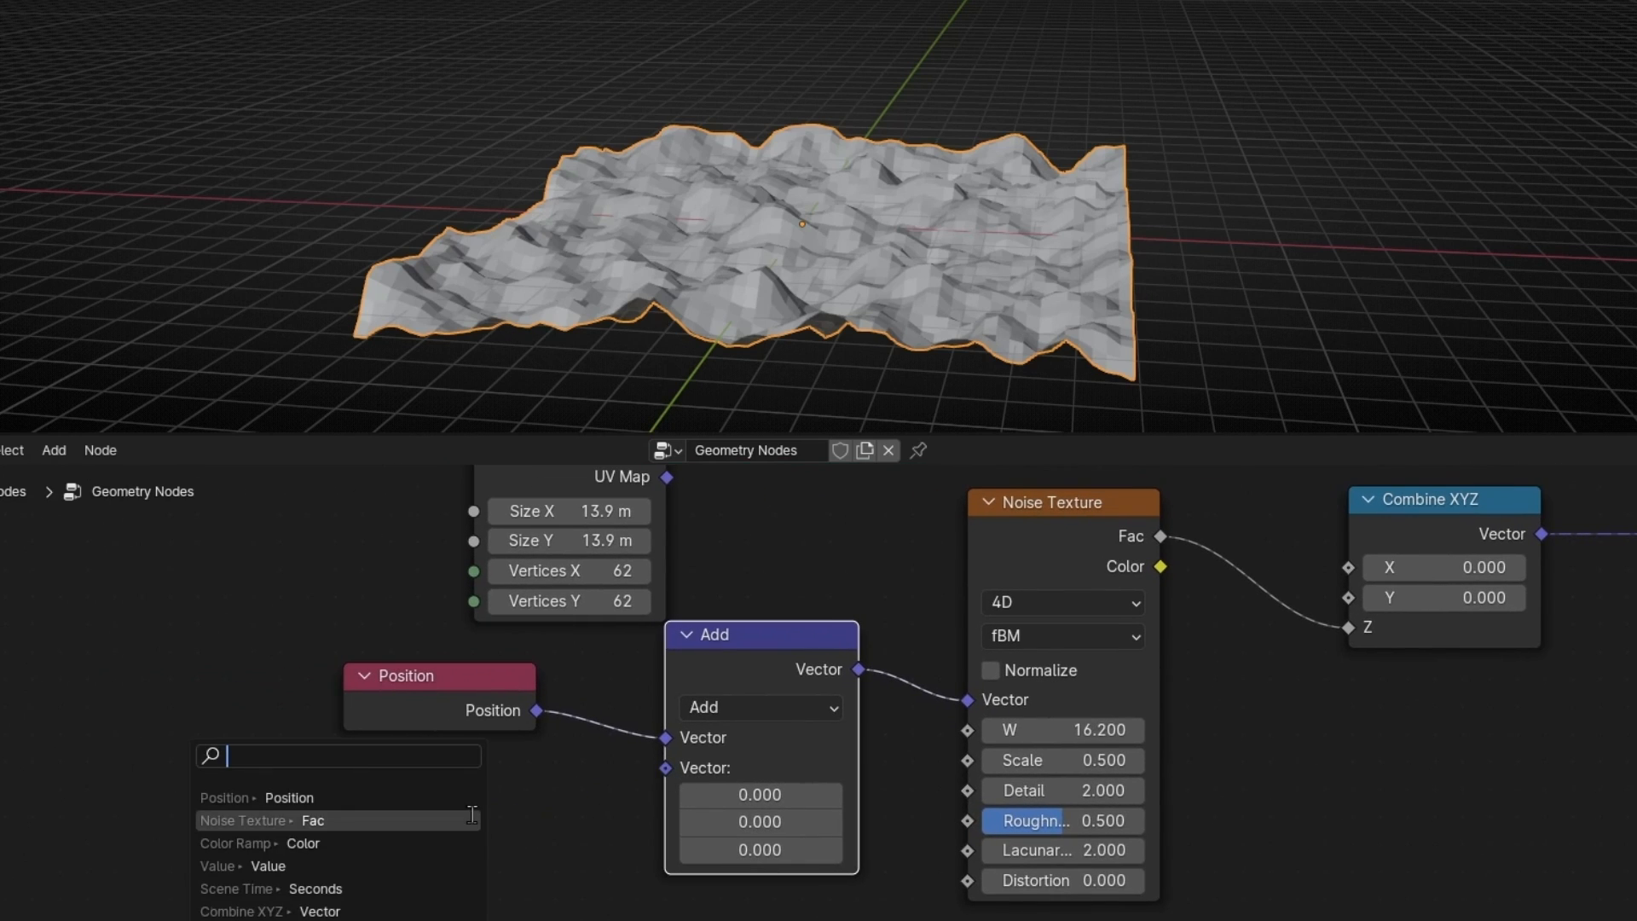
pyautogui.write('combine')
pyautogui.press('Return')
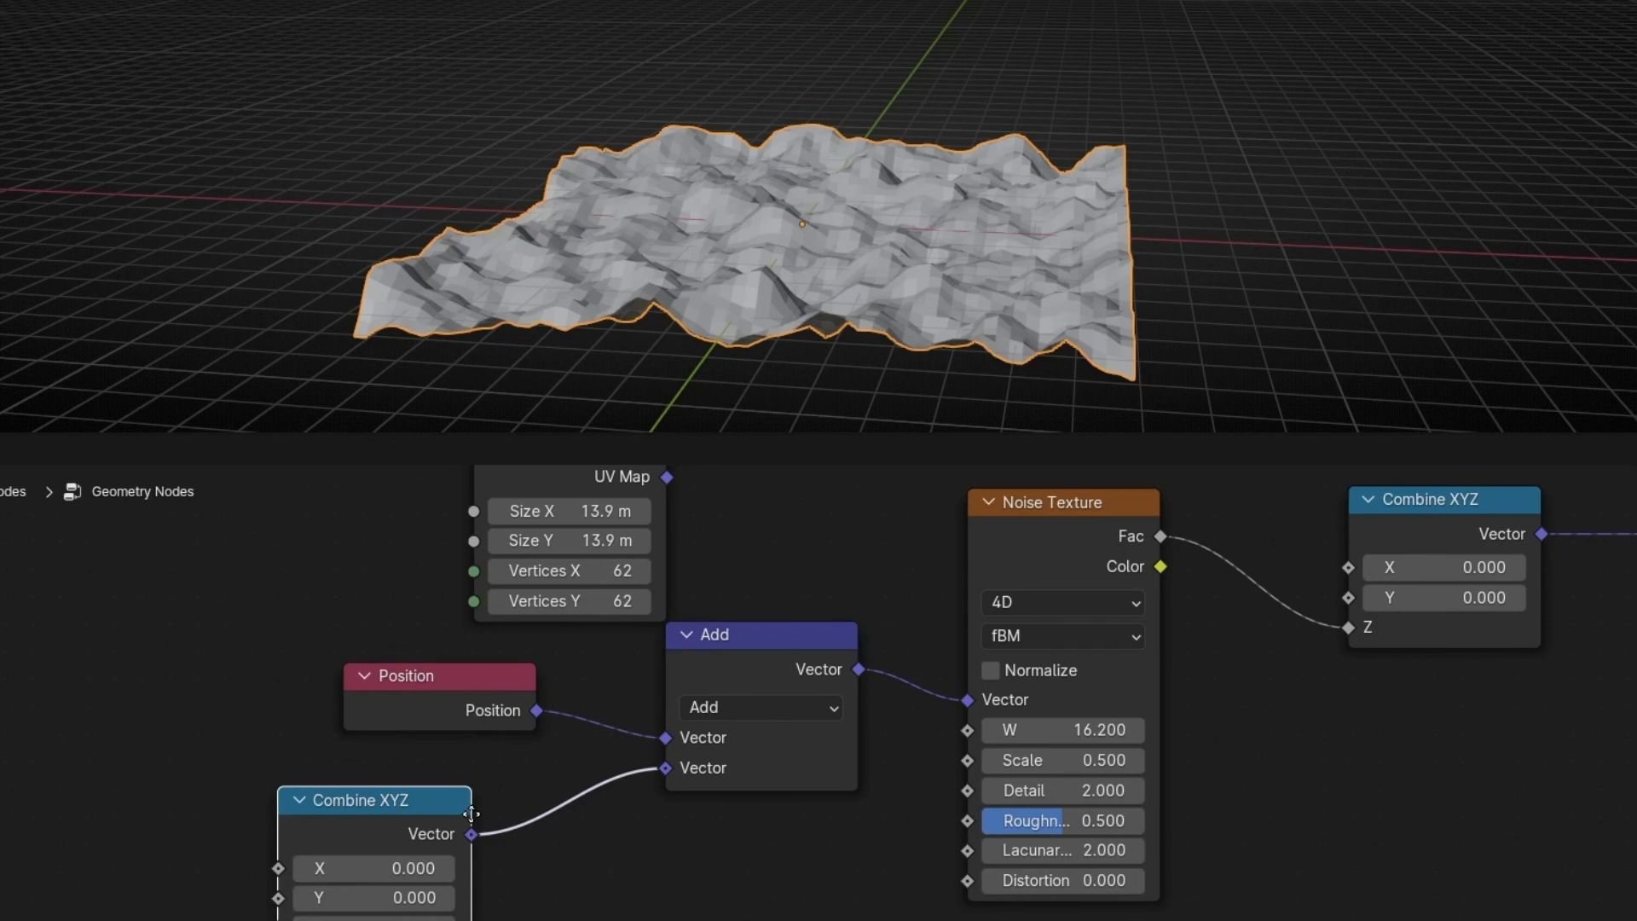
pyautogui.click(564, 799)
pyautogui.moveTo(286, 800); pyautogui.dragTo(309, 739, button='middle')
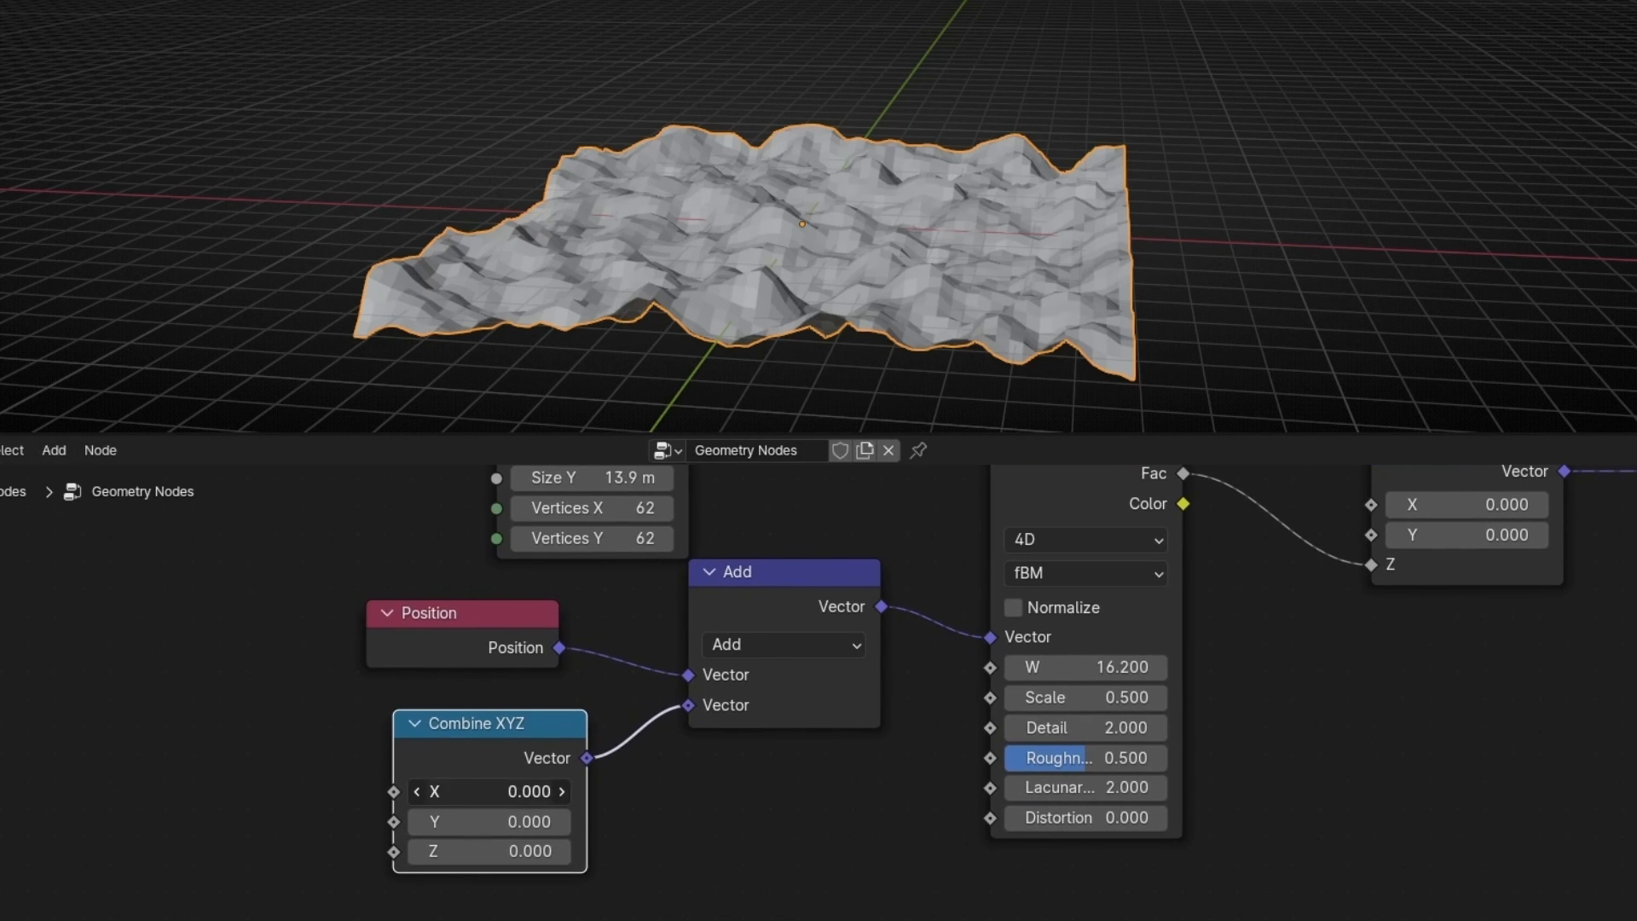
# Add a Scene Time node whose Seconds output drives the X input of the new Combine XYZ node.
pyautogui.moveTo(425, 793); pyautogui.dragTo(520, 793)
pyautogui.hotkey('ctrl', 'z')
pyautogui.moveTo(393, 792); pyautogui.dragTo(135, 740)
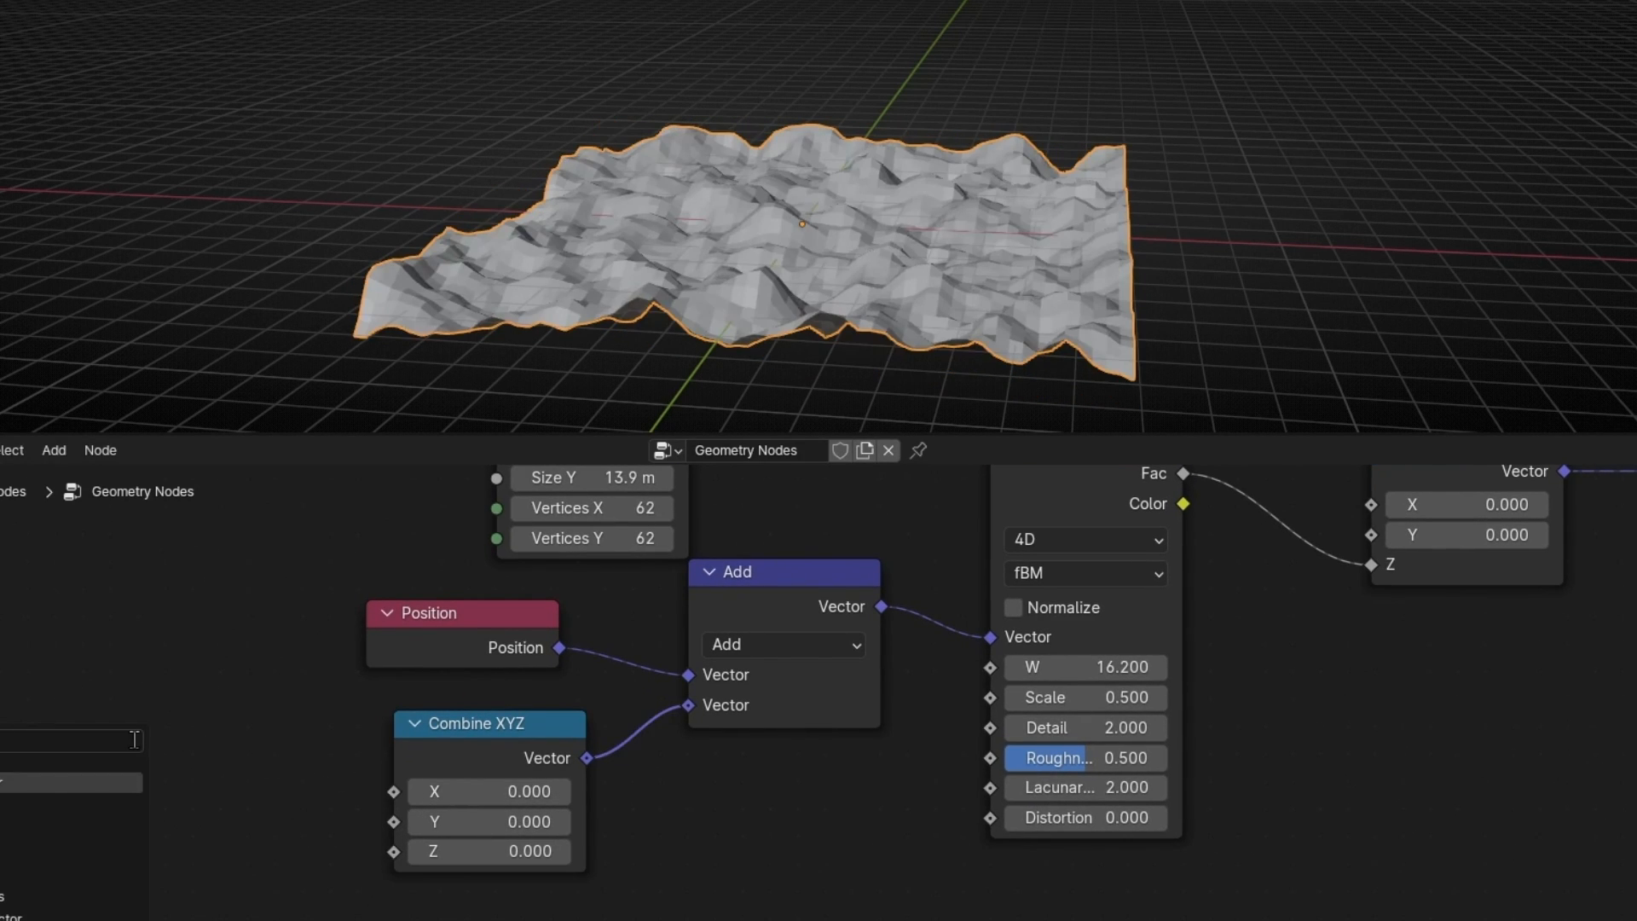
pyautogui.press('Return')
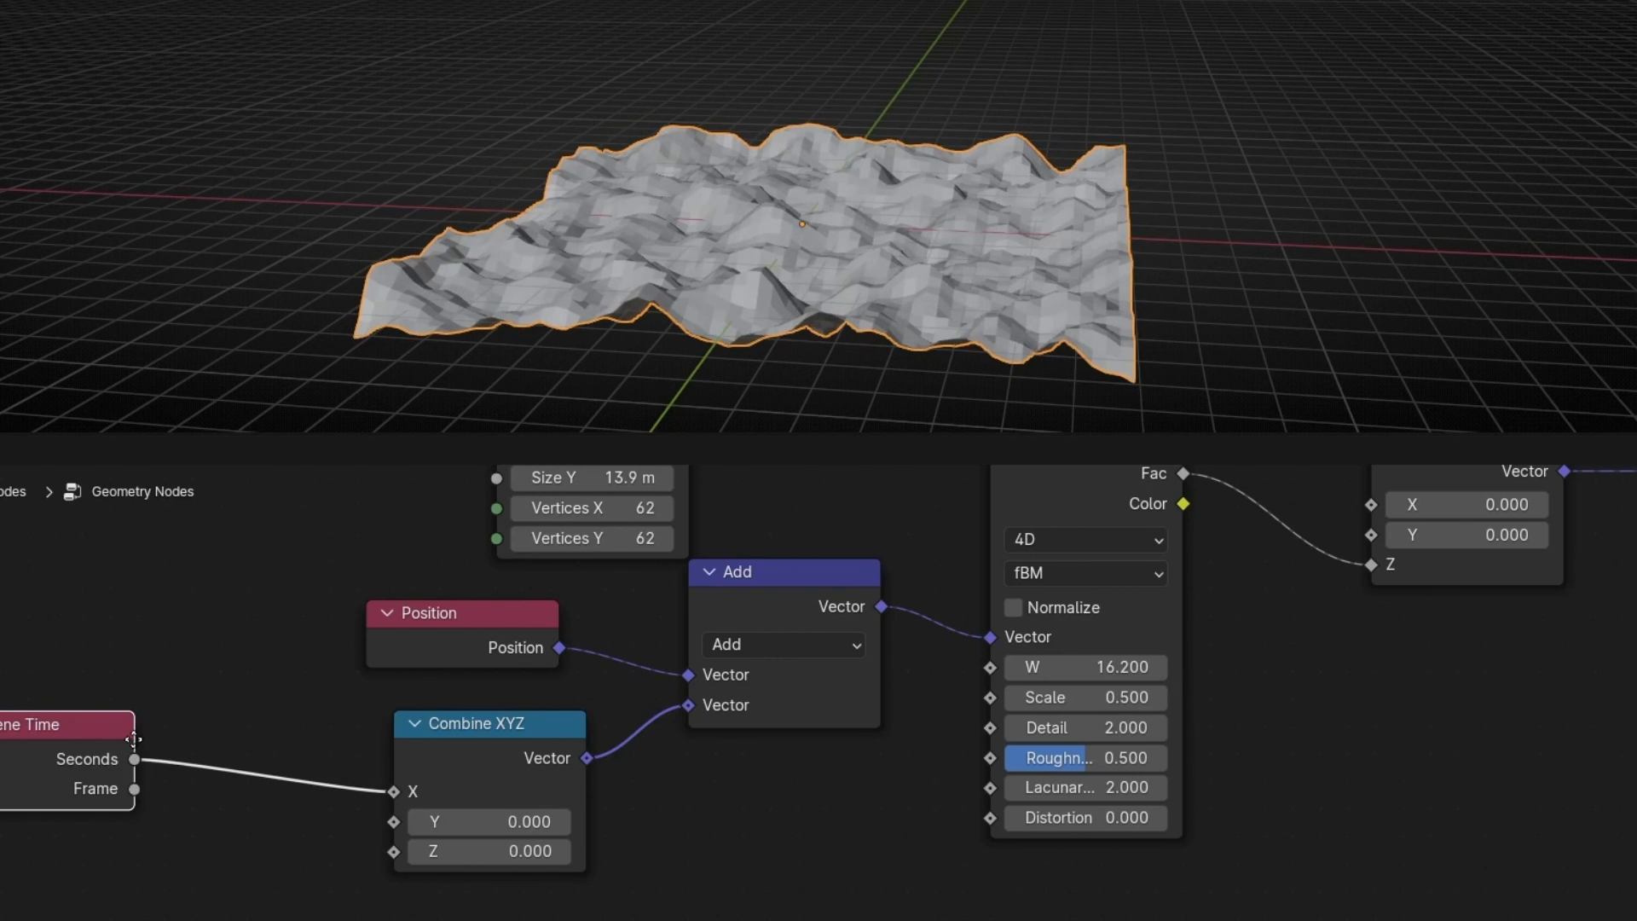
pyautogui.click(204, 678)
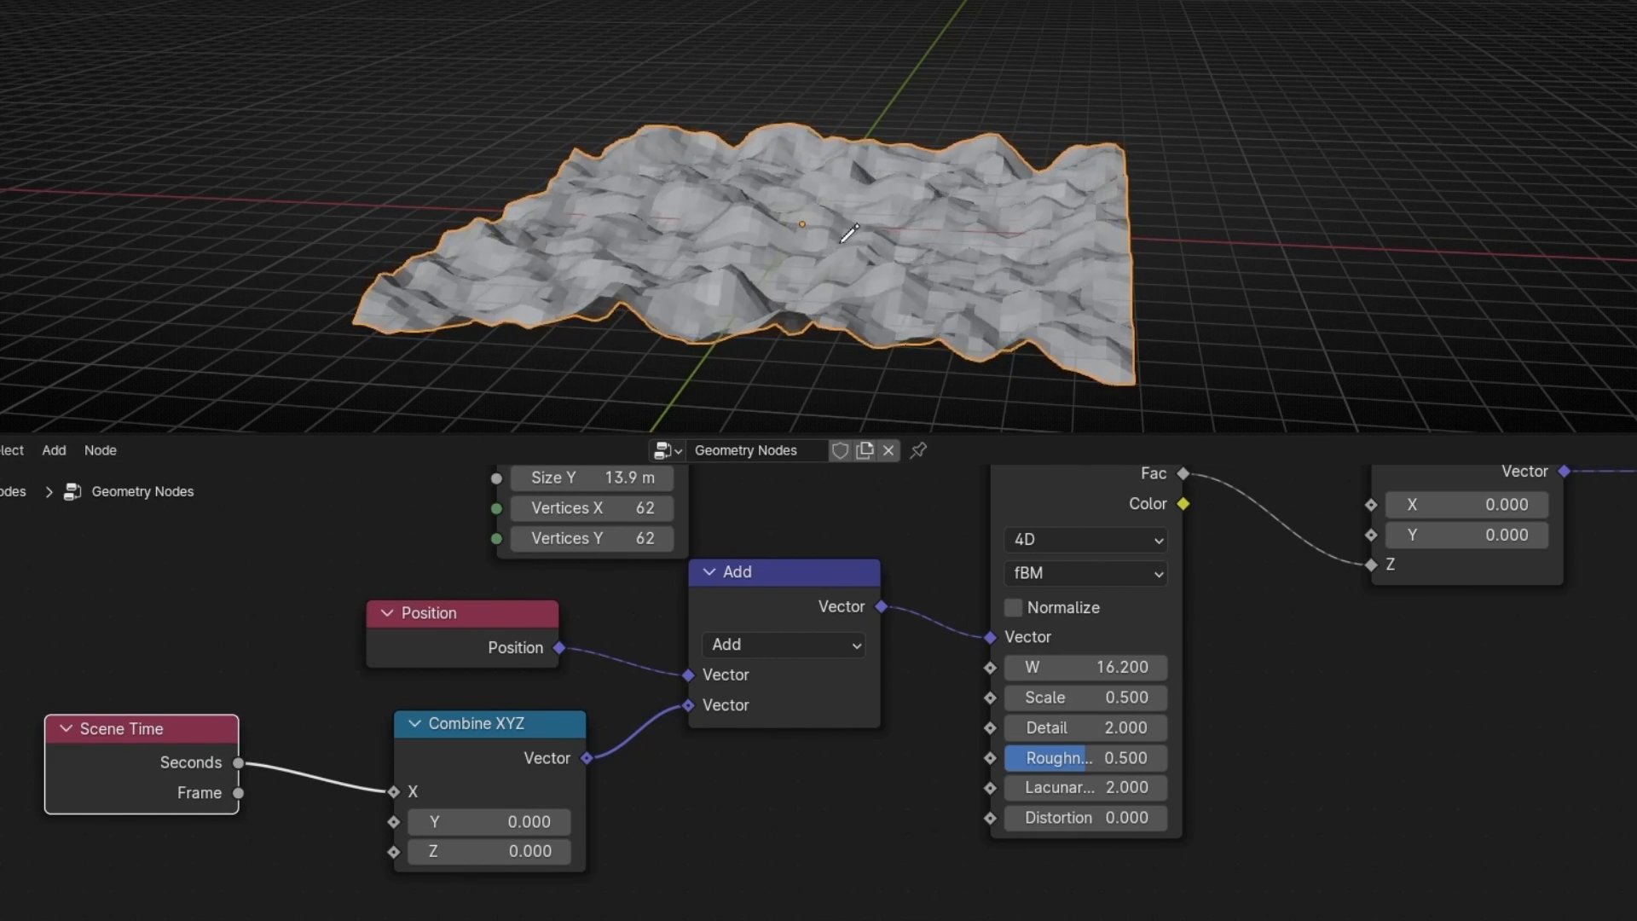
pyautogui.moveTo(849, 233); pyautogui.dragTo(420, 271, button='middle')
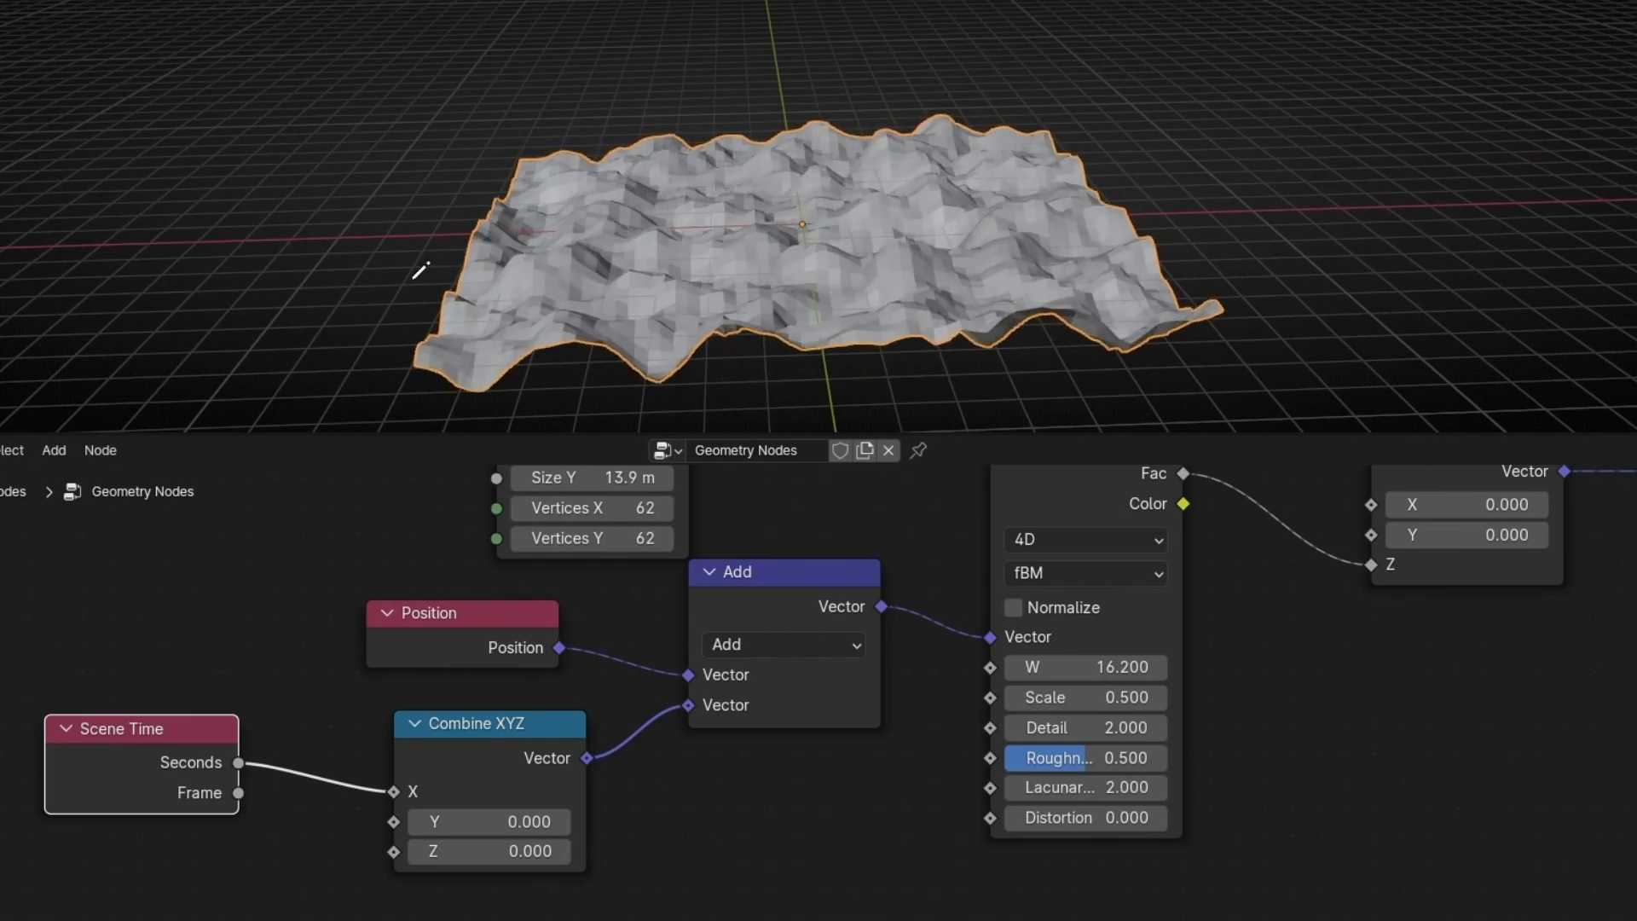
# Set the Grid node to 96 vertices in X and Y and its size to 12 m in both directions.
pyautogui.moveTo(738, 543); pyautogui.dragTo(642, 711, button='middle')
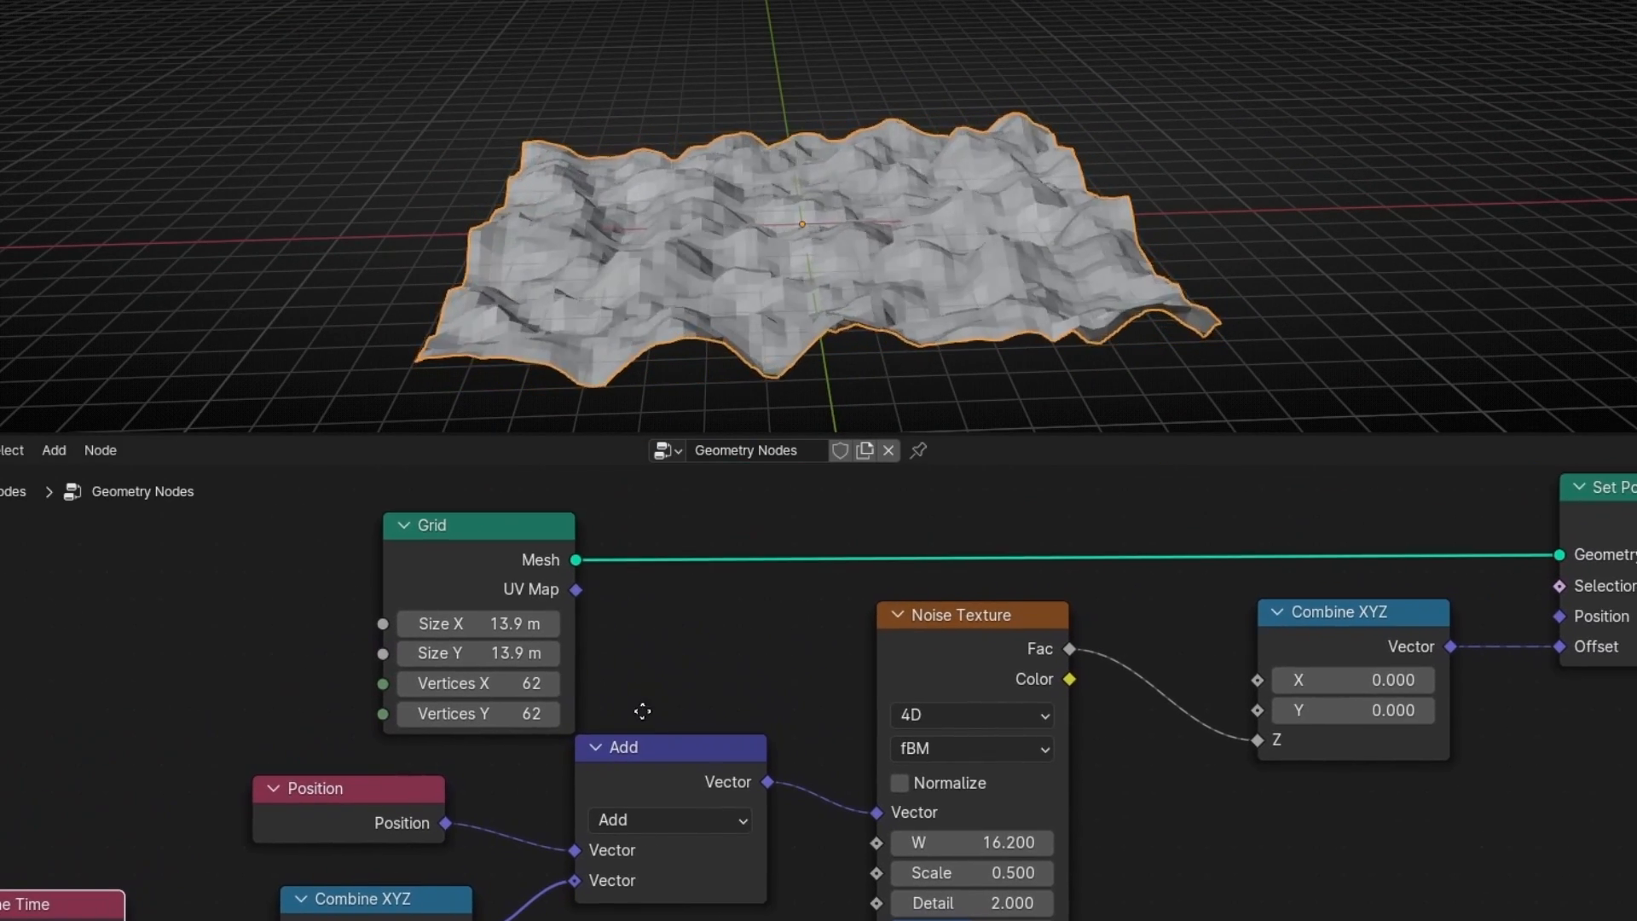
pyautogui.scroll(1, 642, 710)
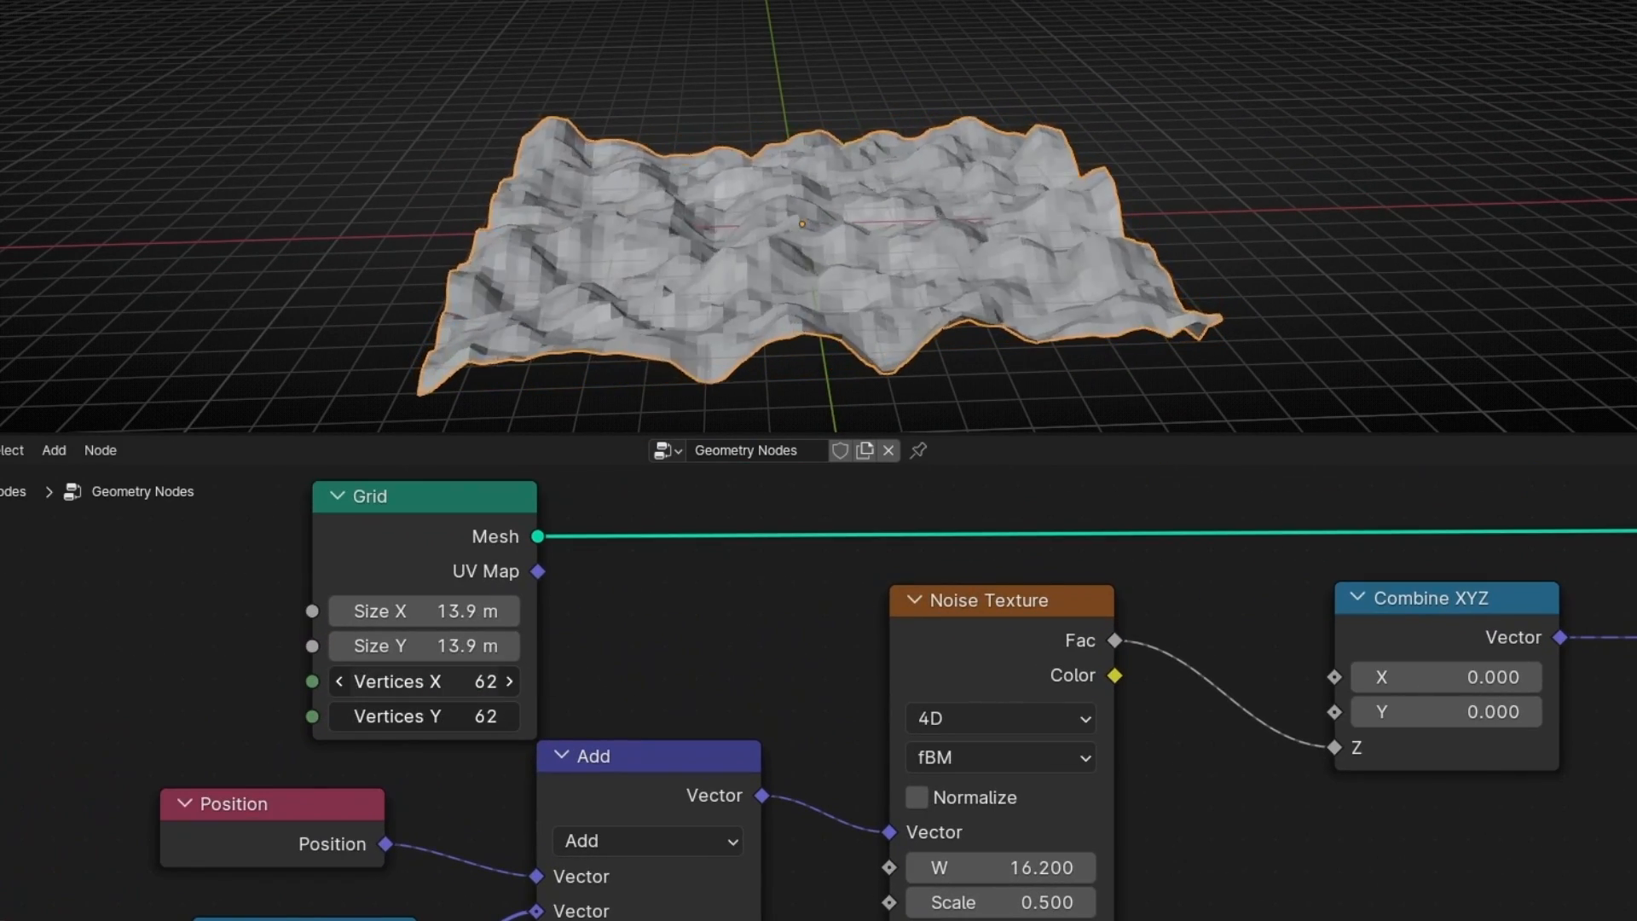
pyautogui.moveTo(398, 682); pyautogui.dragTo(458, 687)
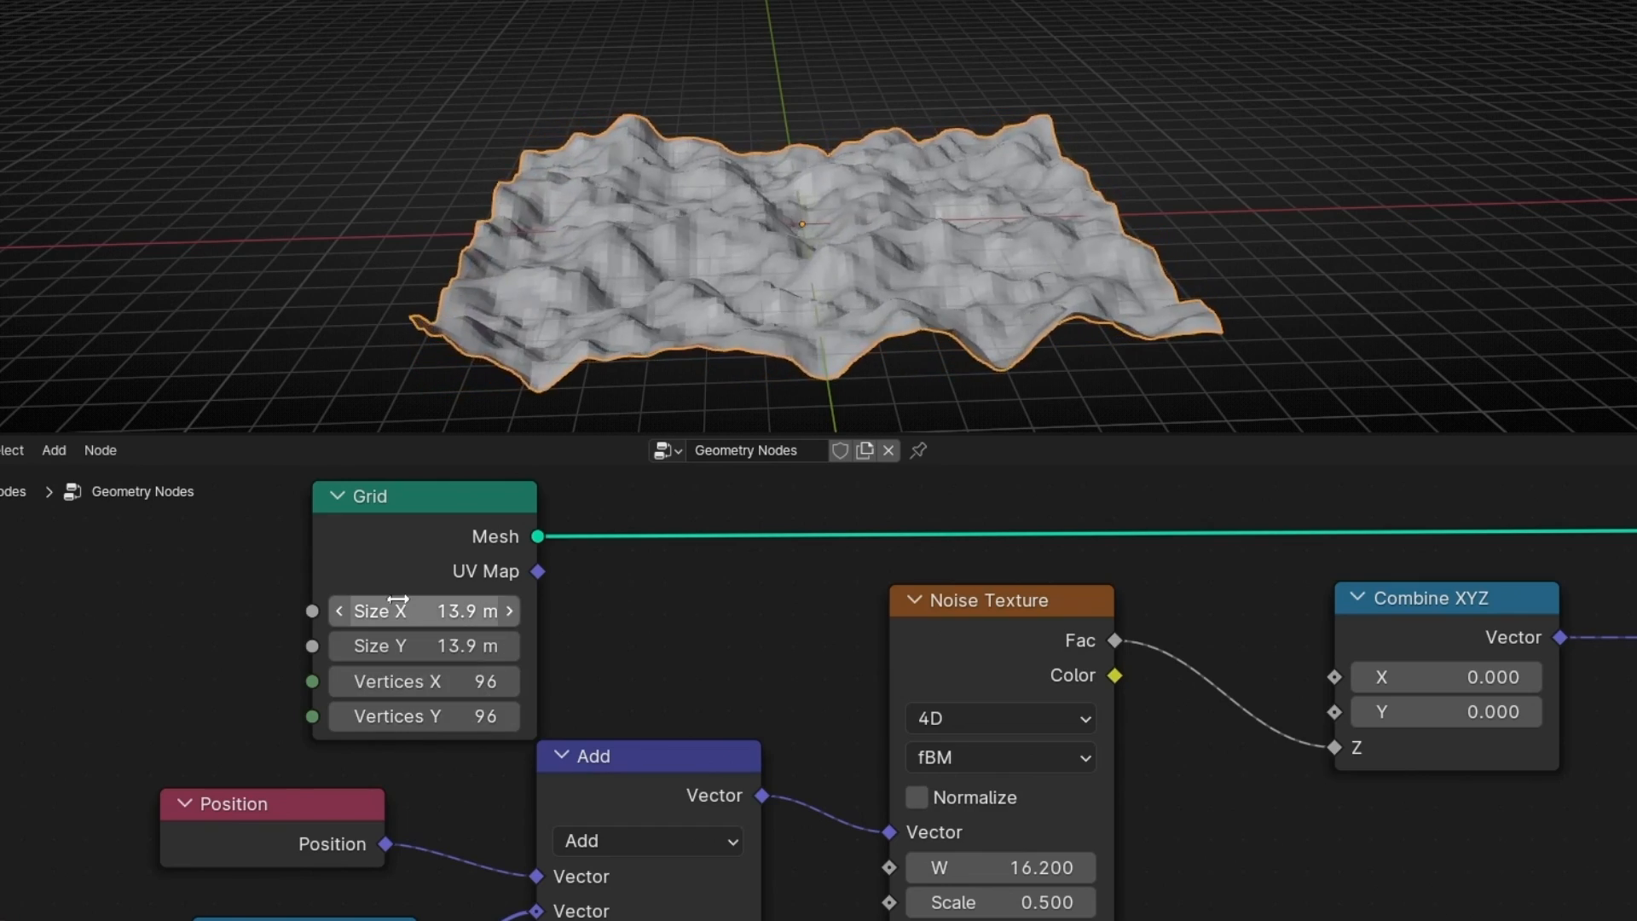
pyautogui.moveTo(399, 599); pyautogui.dragTo(311, 646)
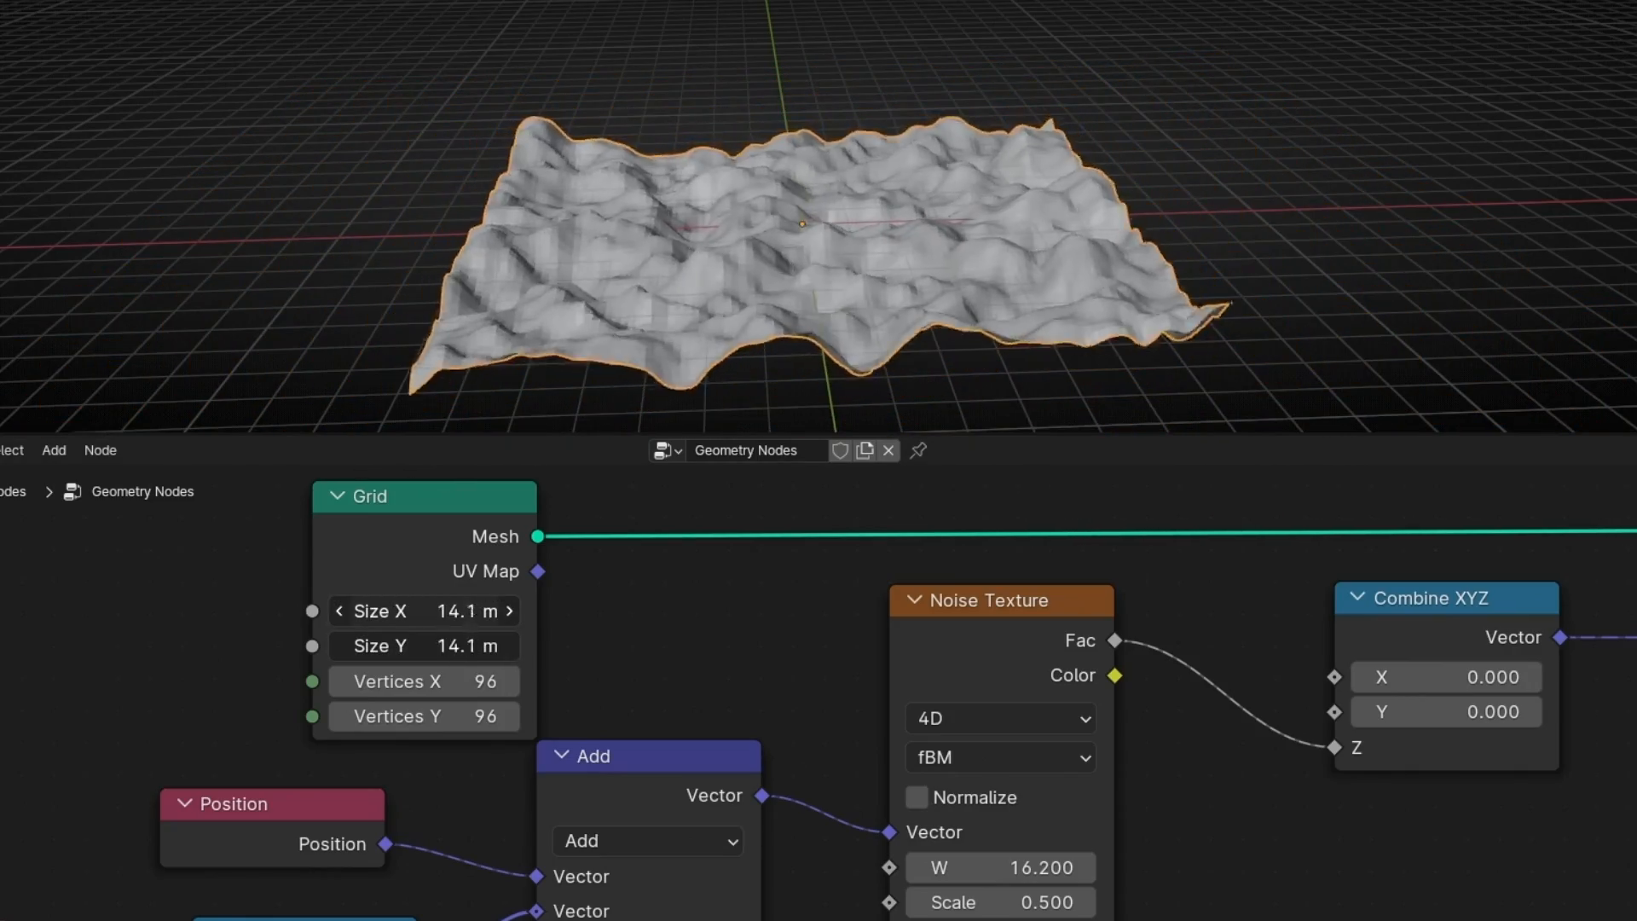
pyautogui.scroll(-6, 848, 607)
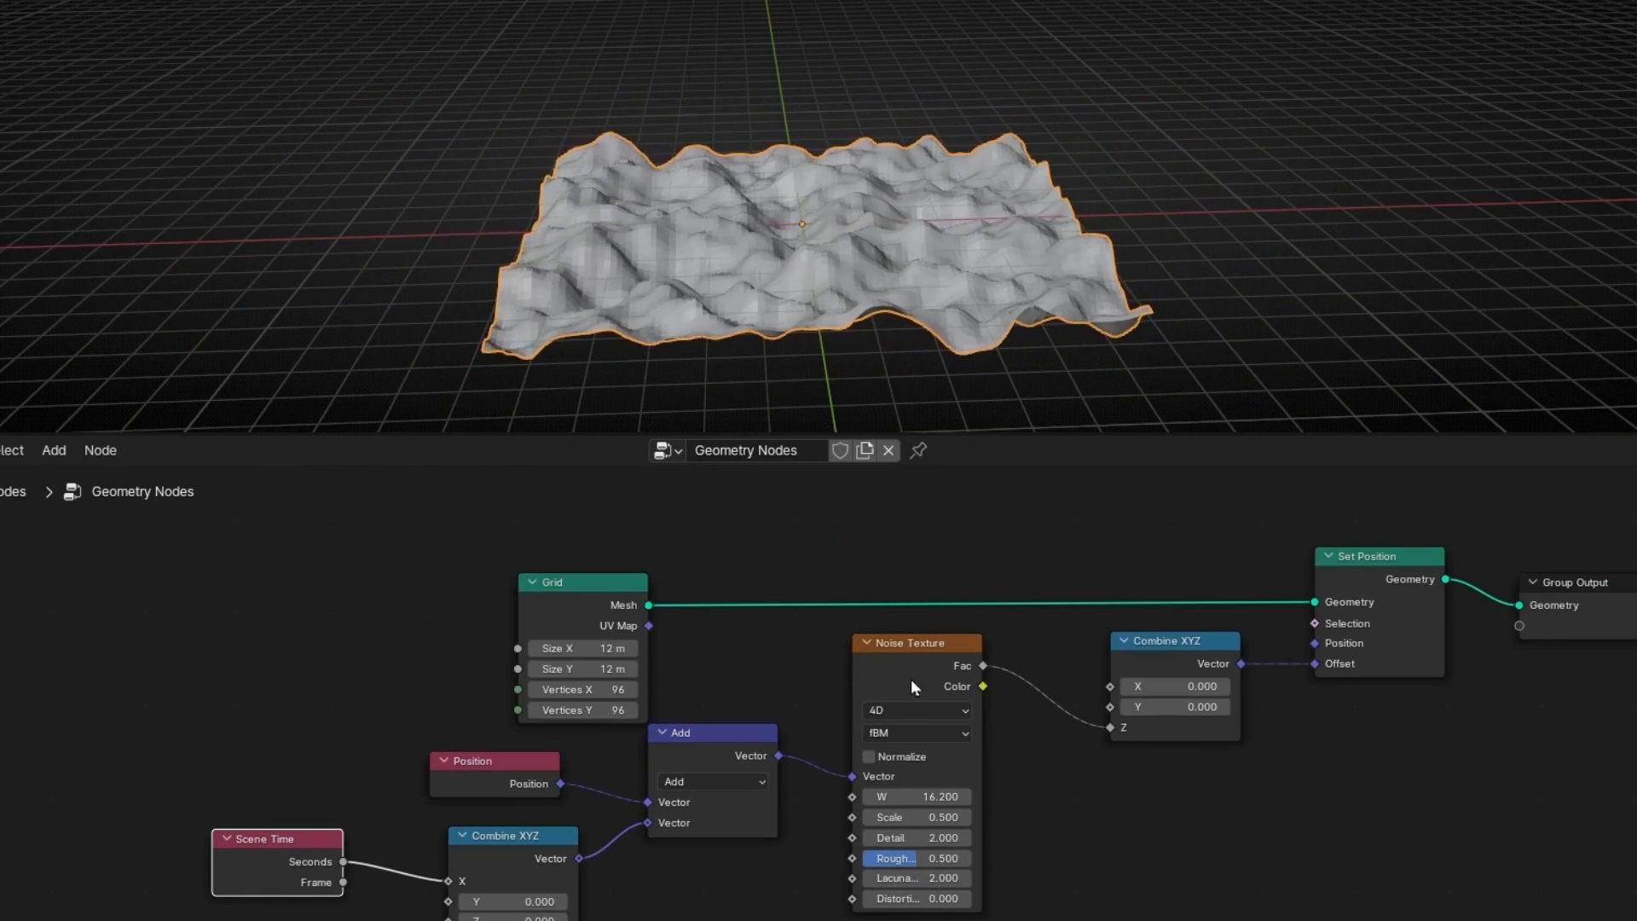
# Move the Group Output node further away and insert a Mesh to Curve node between it and Set Position.
pyautogui.moveTo(1156, 671); pyautogui.dragTo(474, 683, button='middle')
pyautogui.moveTo(884, 631); pyautogui.dragTo(1168, 623)
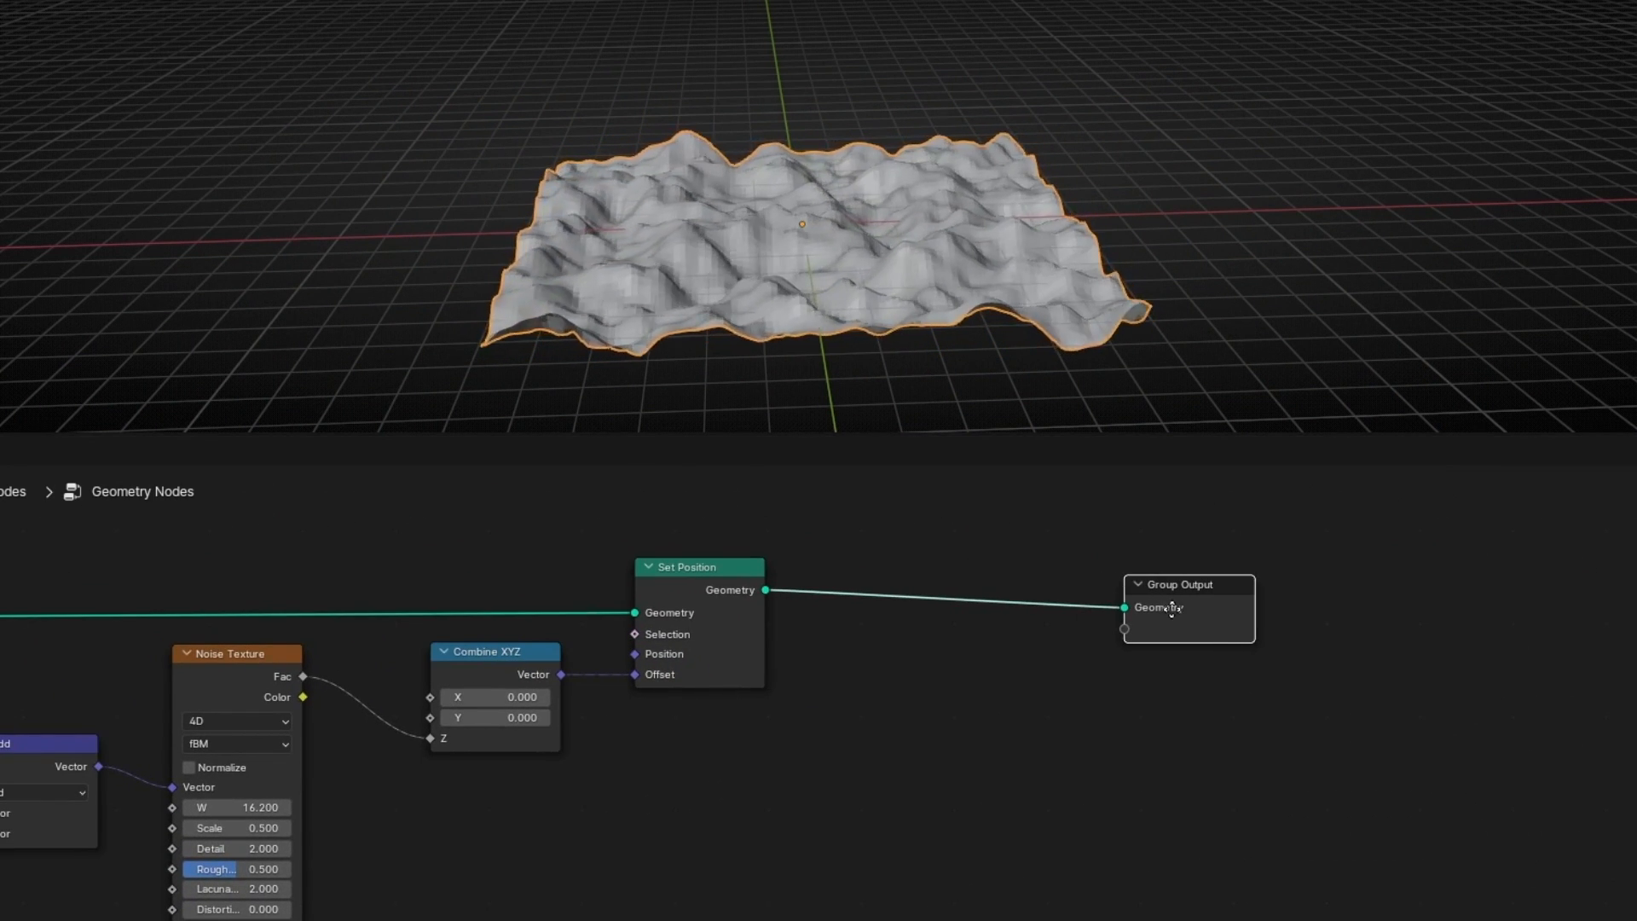
pyautogui.moveTo(997, 563); pyautogui.dragTo(750, 622, button='middle')
pyautogui.moveTo(935, 669); pyautogui.dragTo(1050, 661)
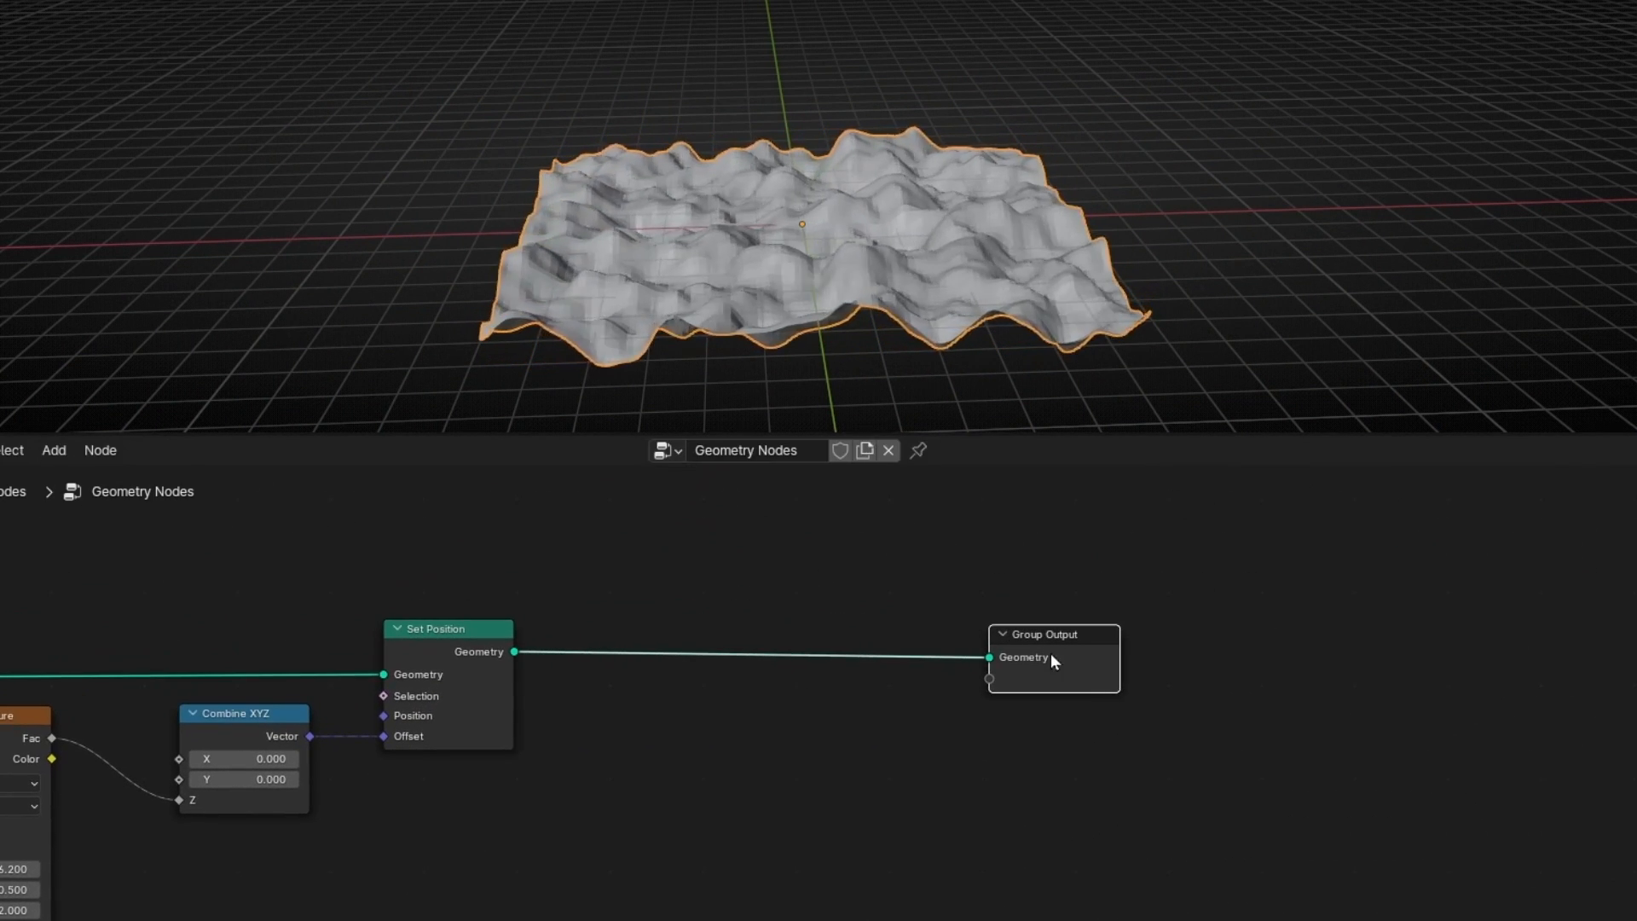
pyautogui.hotkey('shift', 'a')
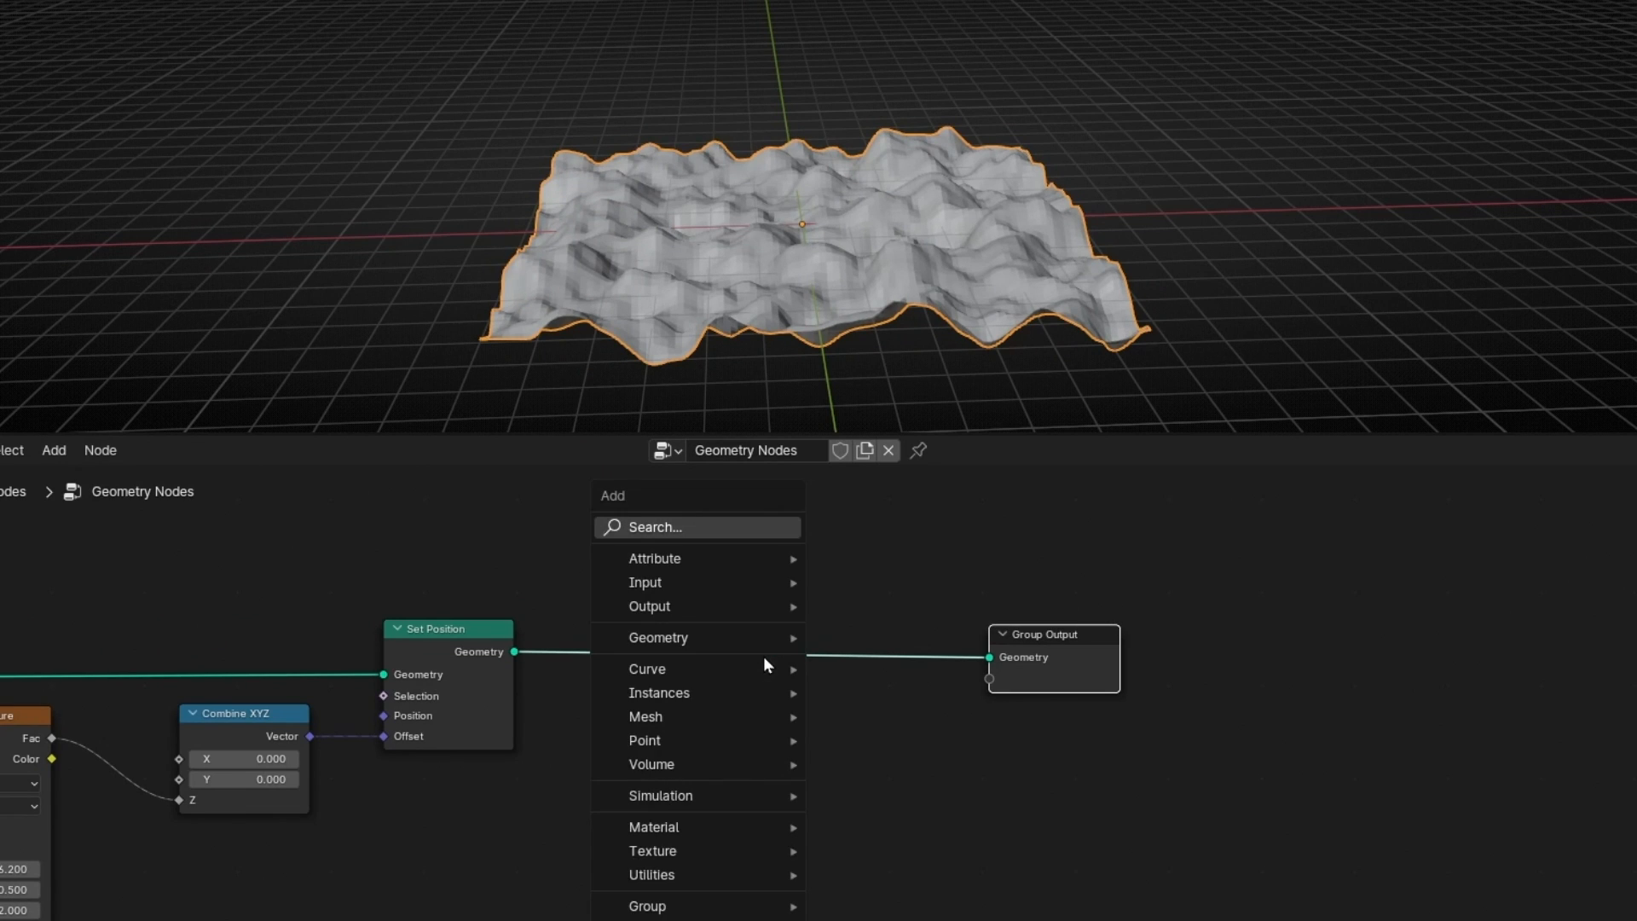
pyautogui.write('mesh to')
pyautogui.press('Return')
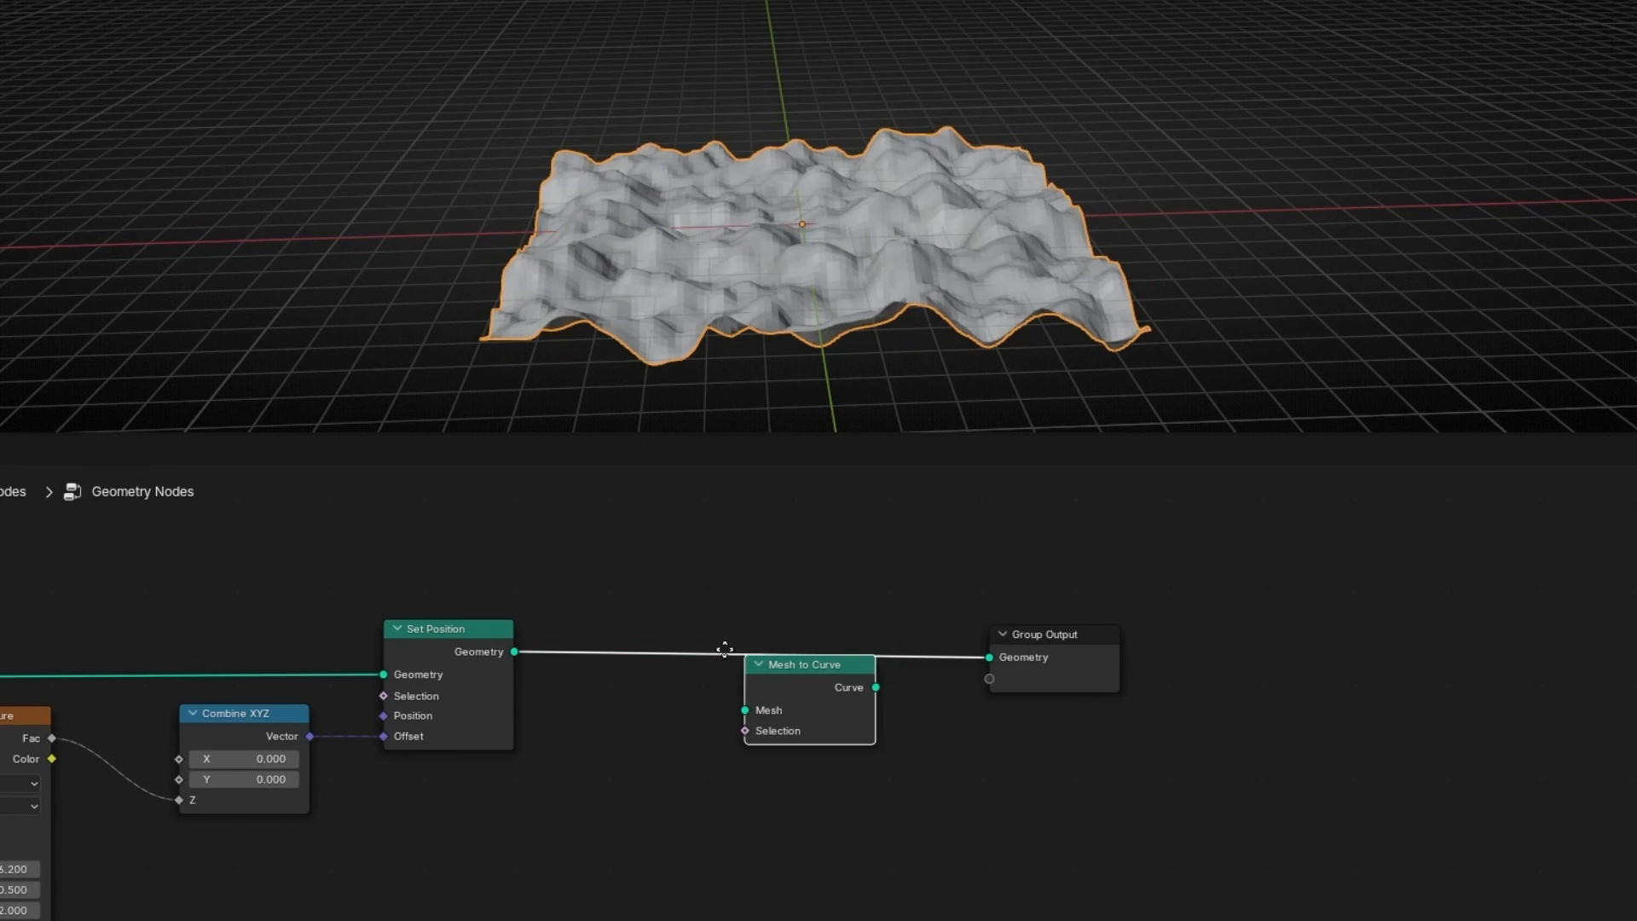
pyautogui.click(584, 635)
# Insert a Curve to Mesh node between Mesh to Curve and Group Output.
pyautogui.hotkey('shift', 'a')
pyautogui.write('cur')
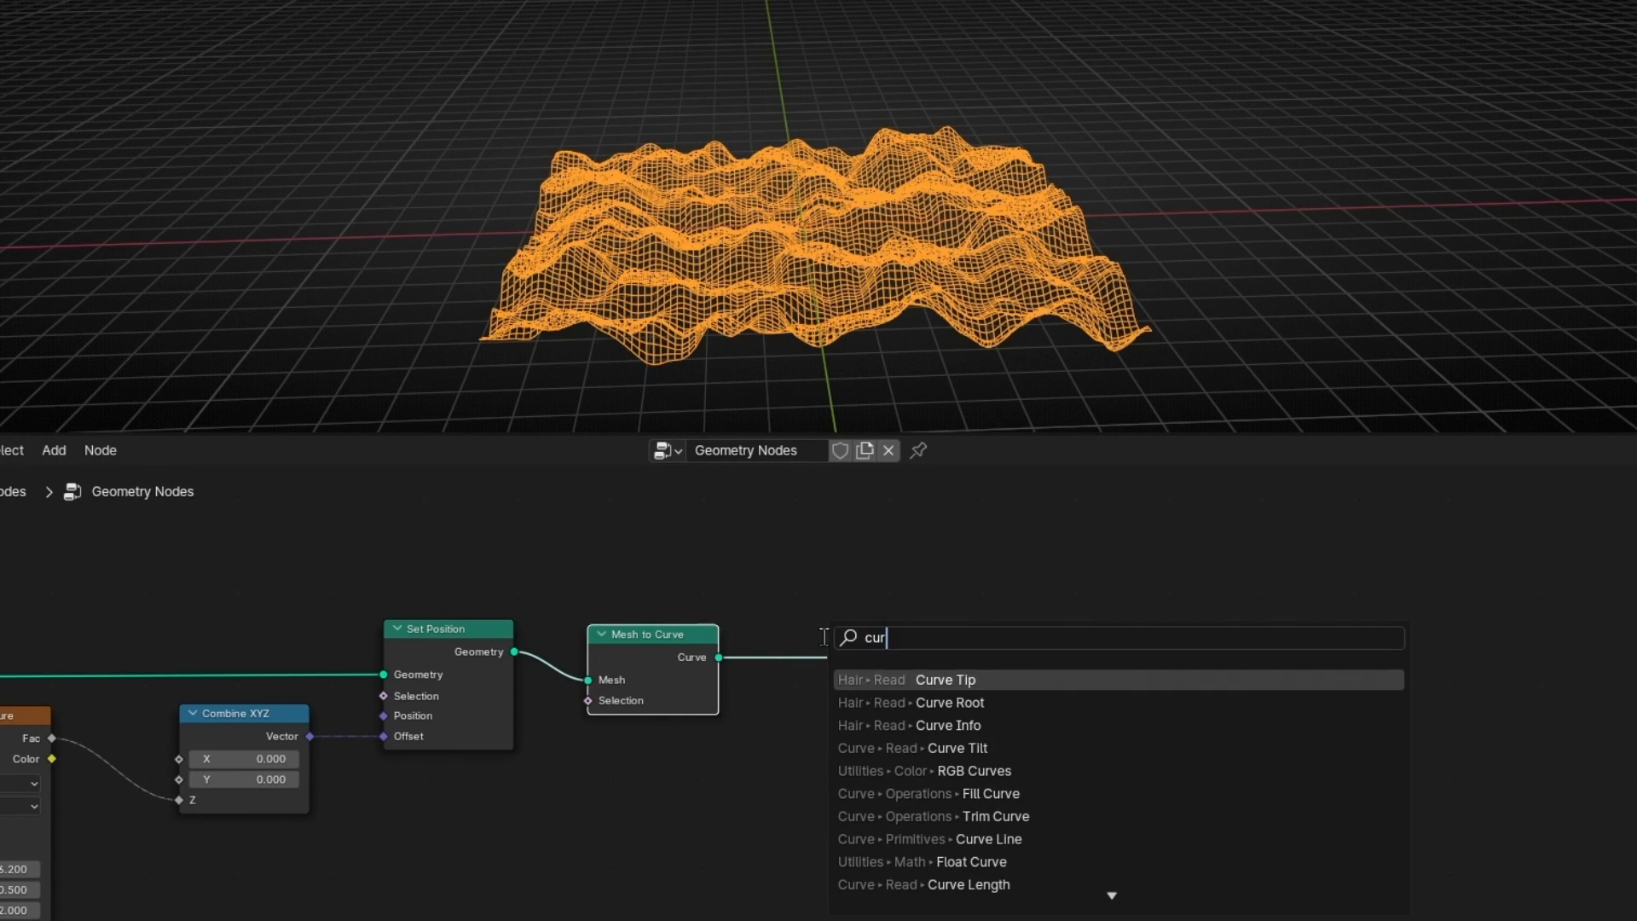
pyautogui.write('ve to')
pyautogui.press('Return')
pyautogui.click(803, 691)
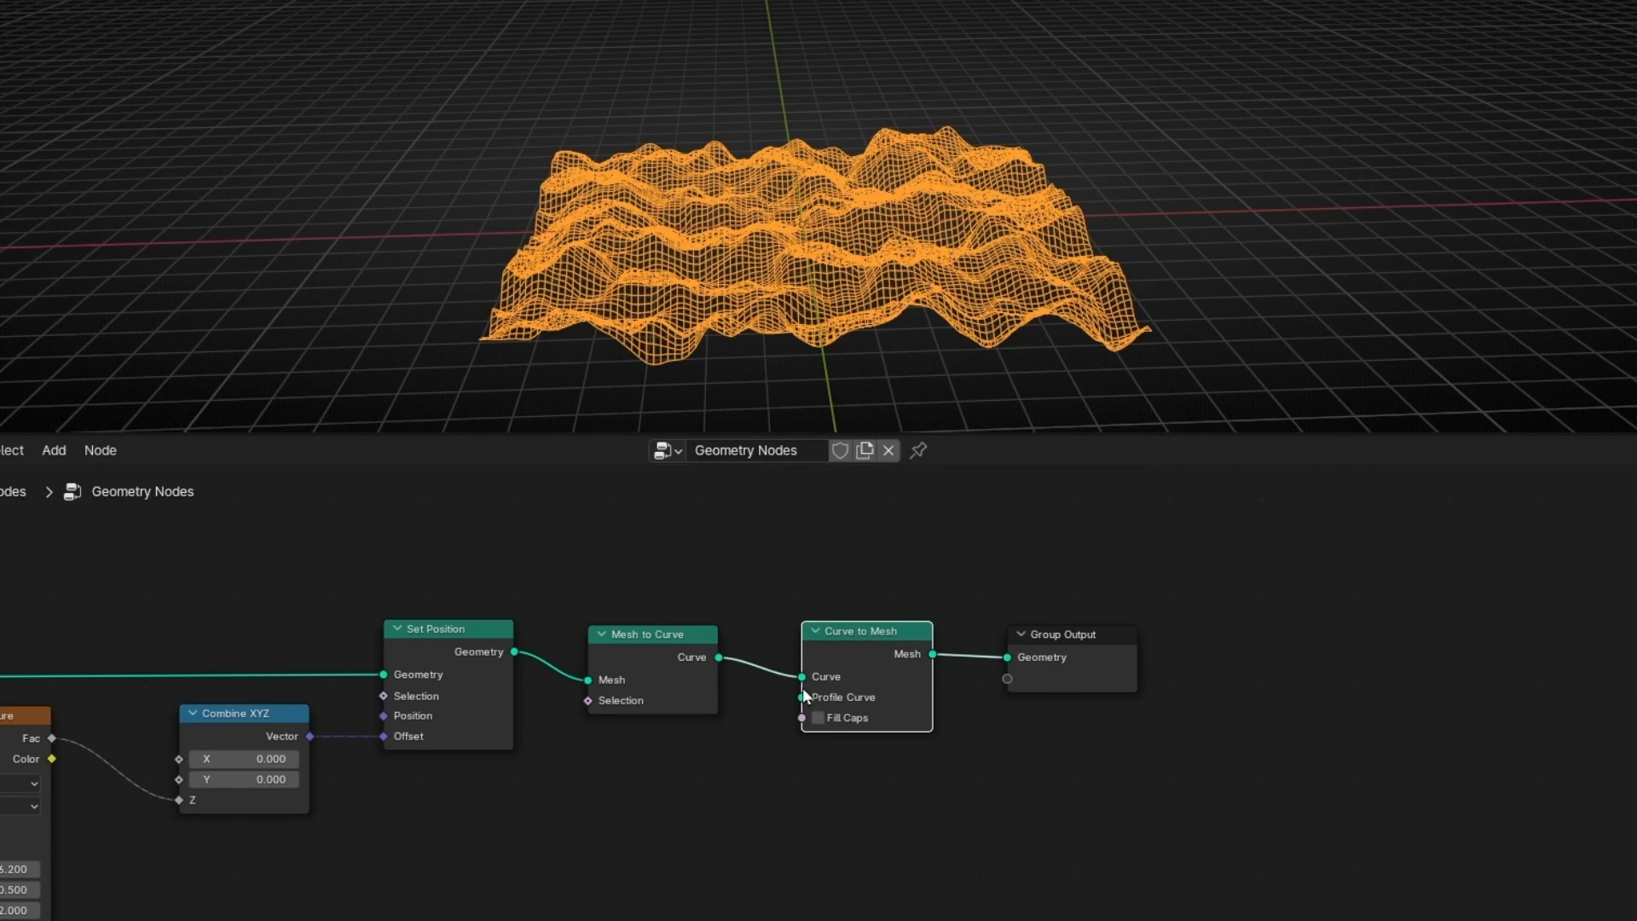
# Add a Curve Circle node as the Curve to Mesh node's Profile Curve and place it just below that node.
pyautogui.moveTo(784, 825); pyautogui.dragTo(839, 794)
pyautogui.write('circle')
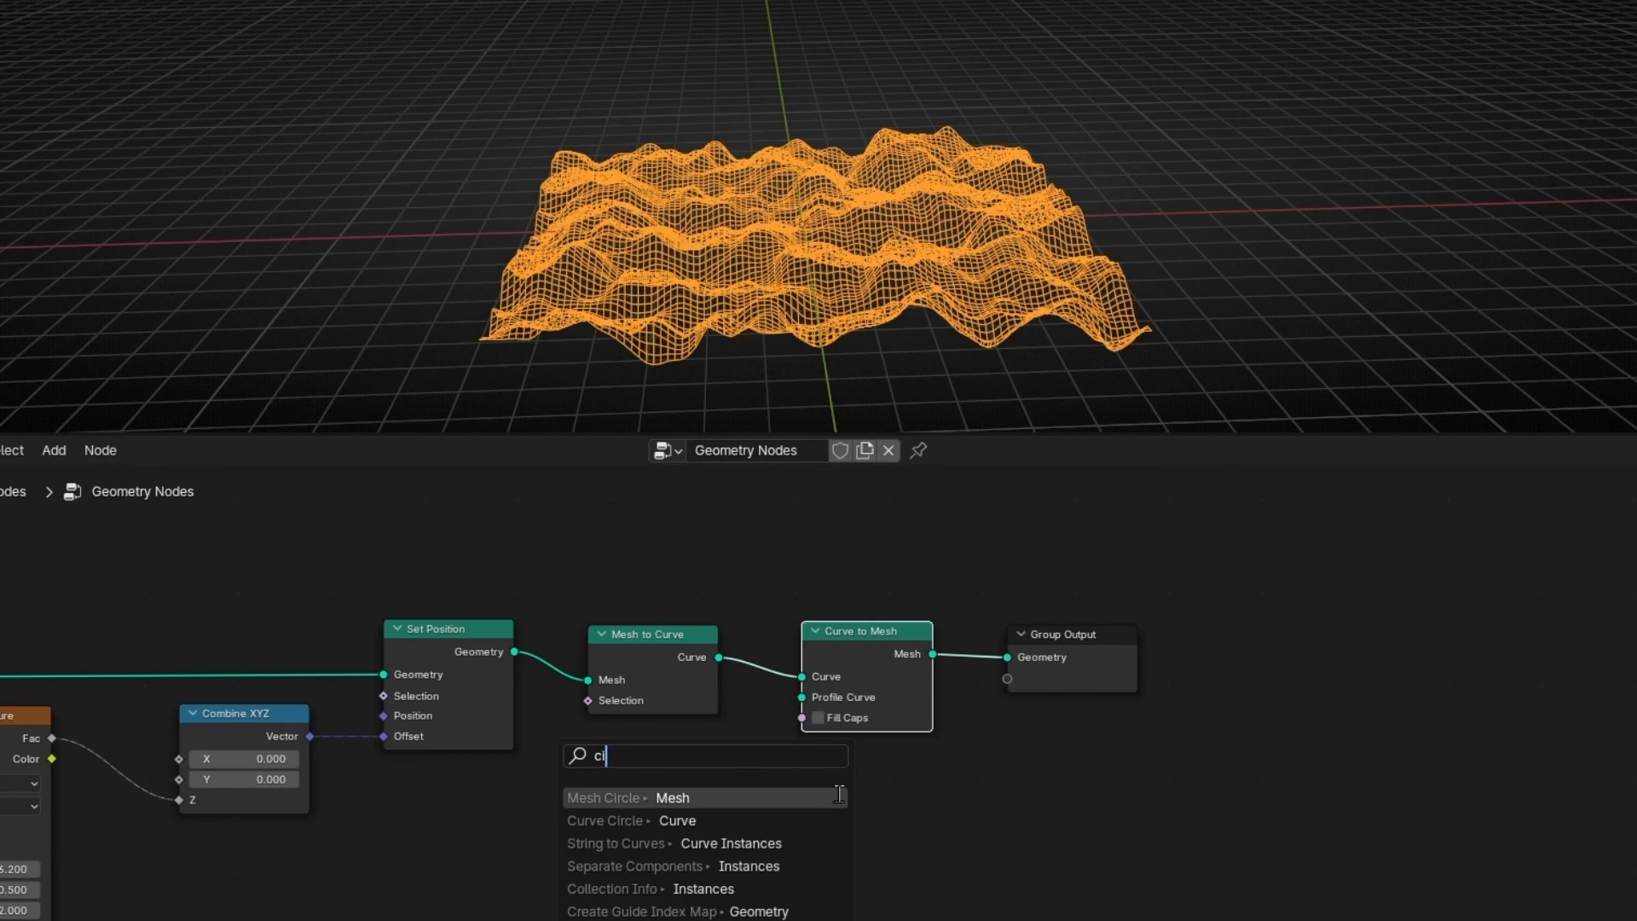
pyautogui.press('Down')
pyautogui.press('Return')
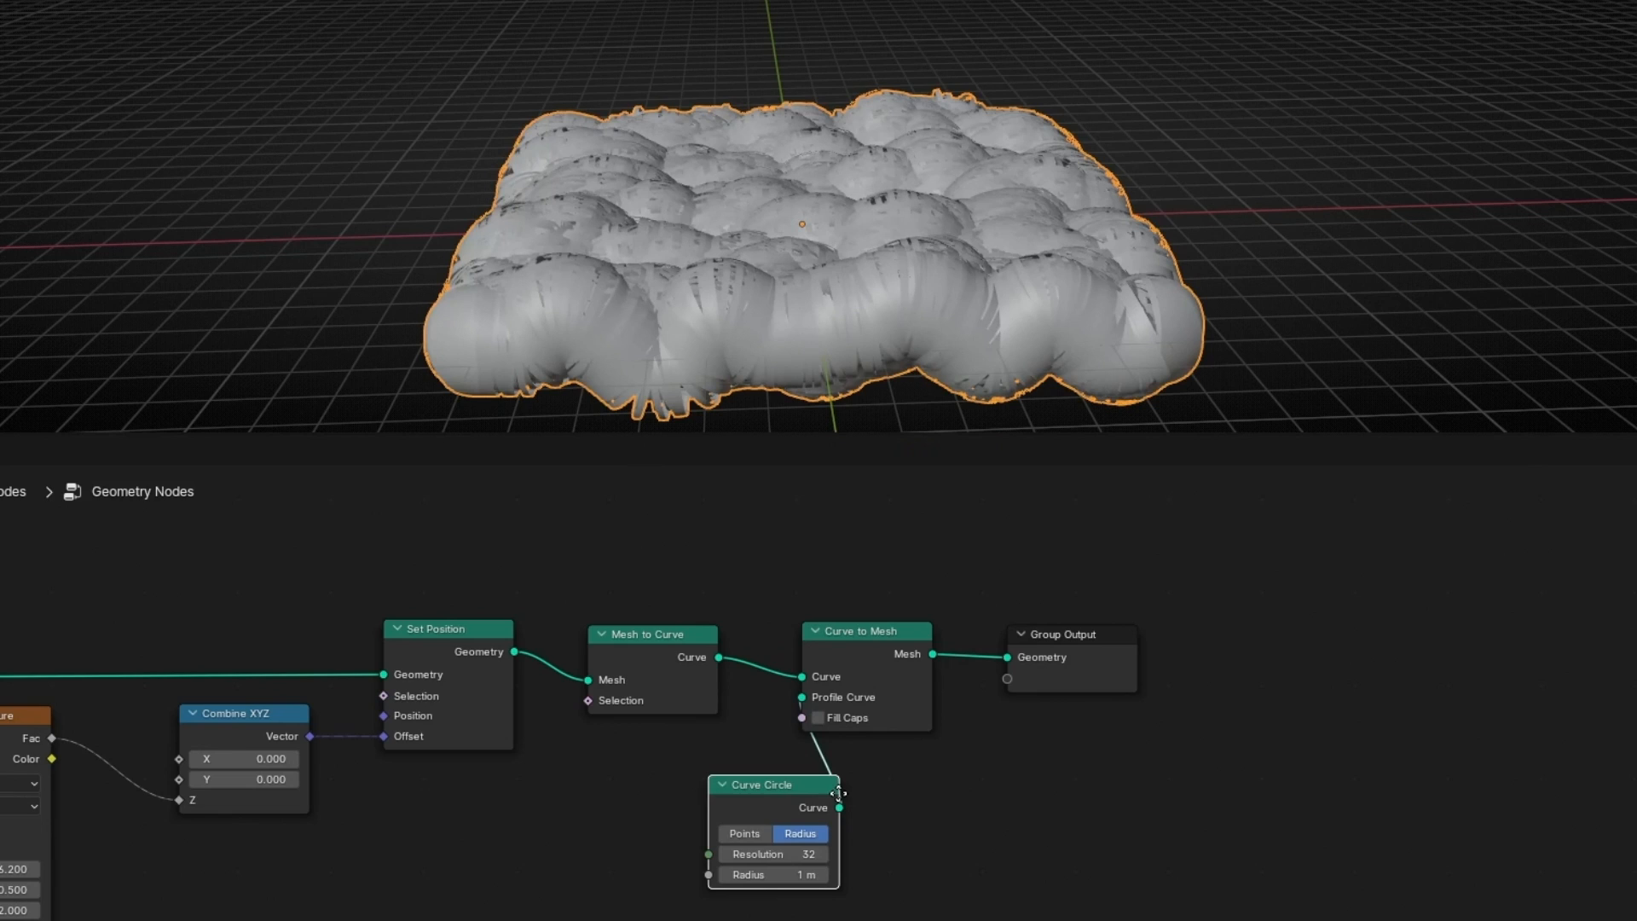
pyautogui.click(923, 768)
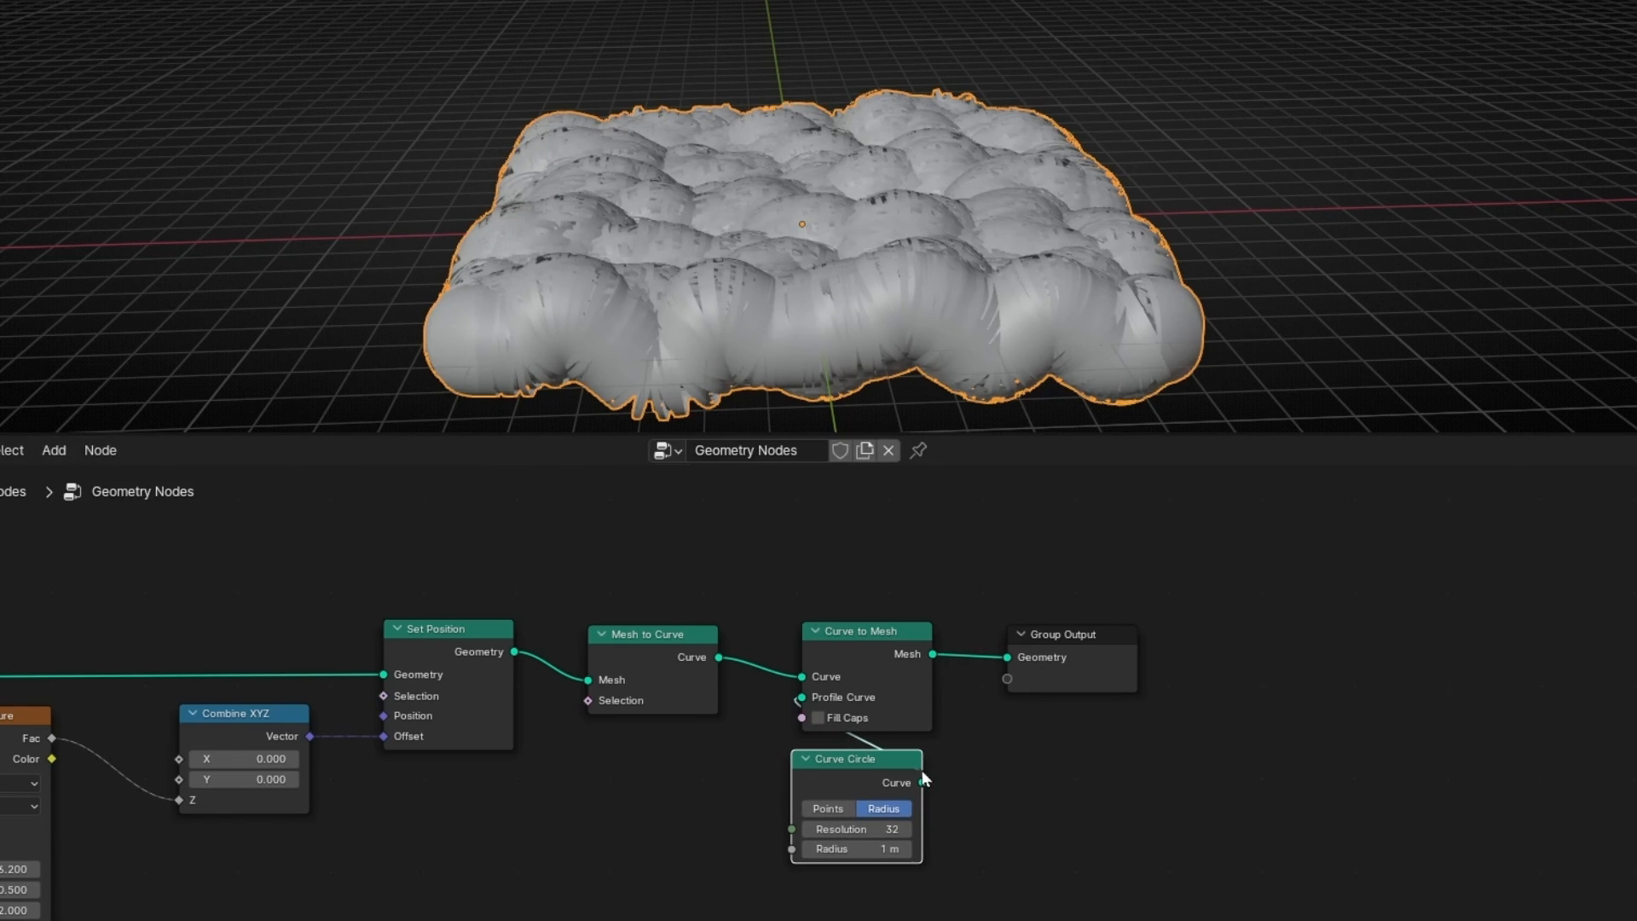
# Set the Curve Circle's radius to 0.01 m.
pyautogui.click(845, 847)
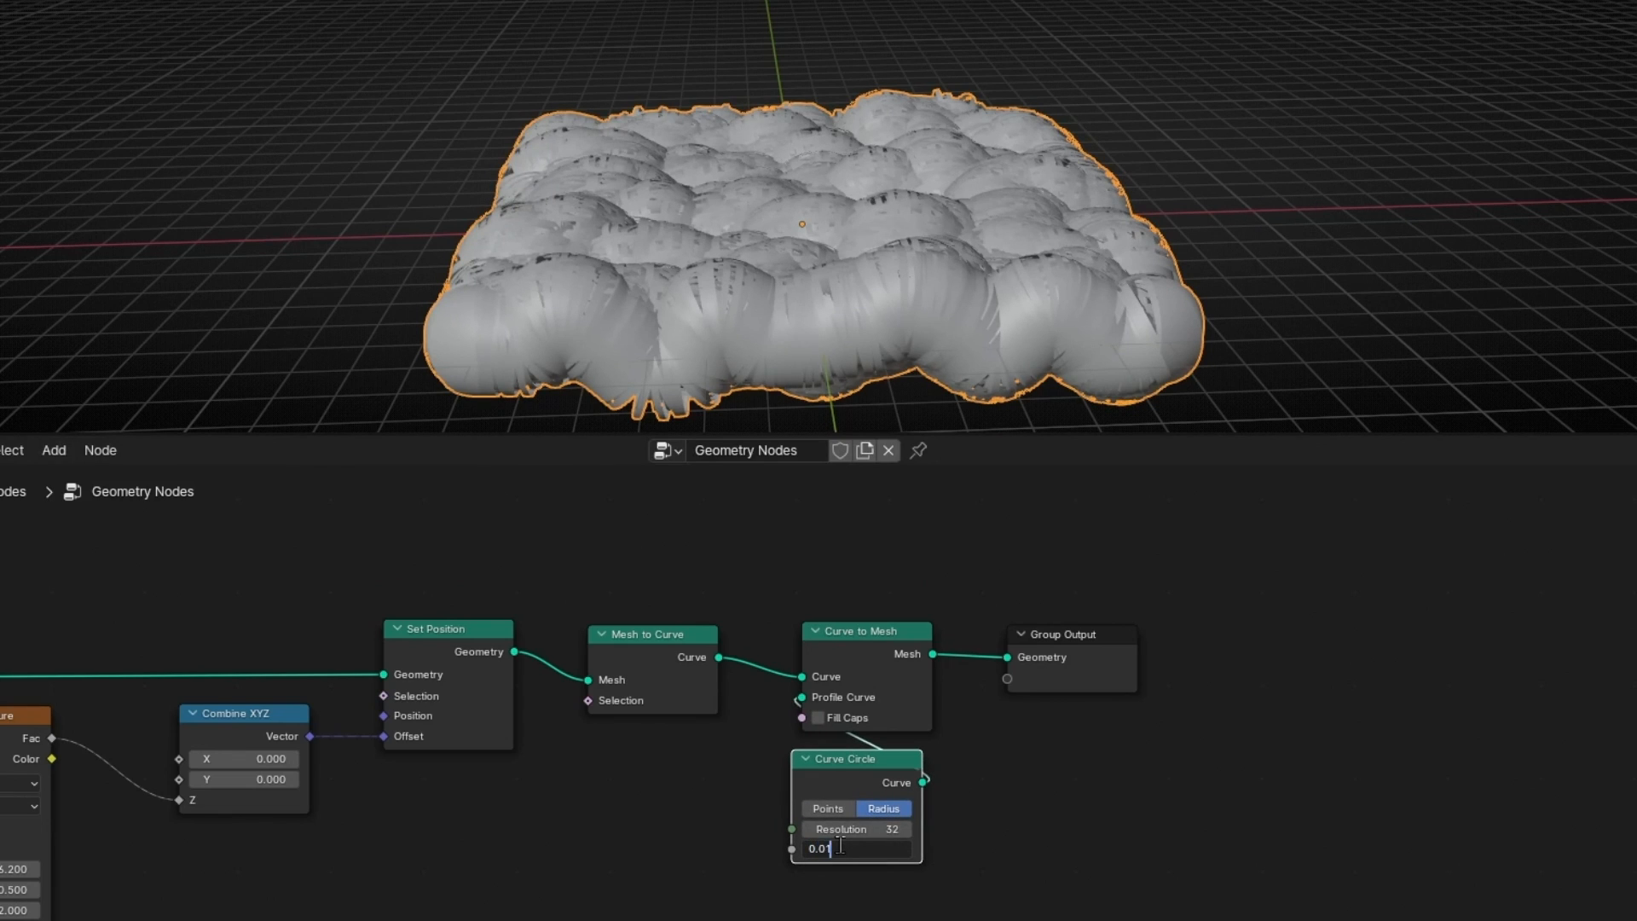
pyautogui.write('0.01')
pyautogui.press('Return')
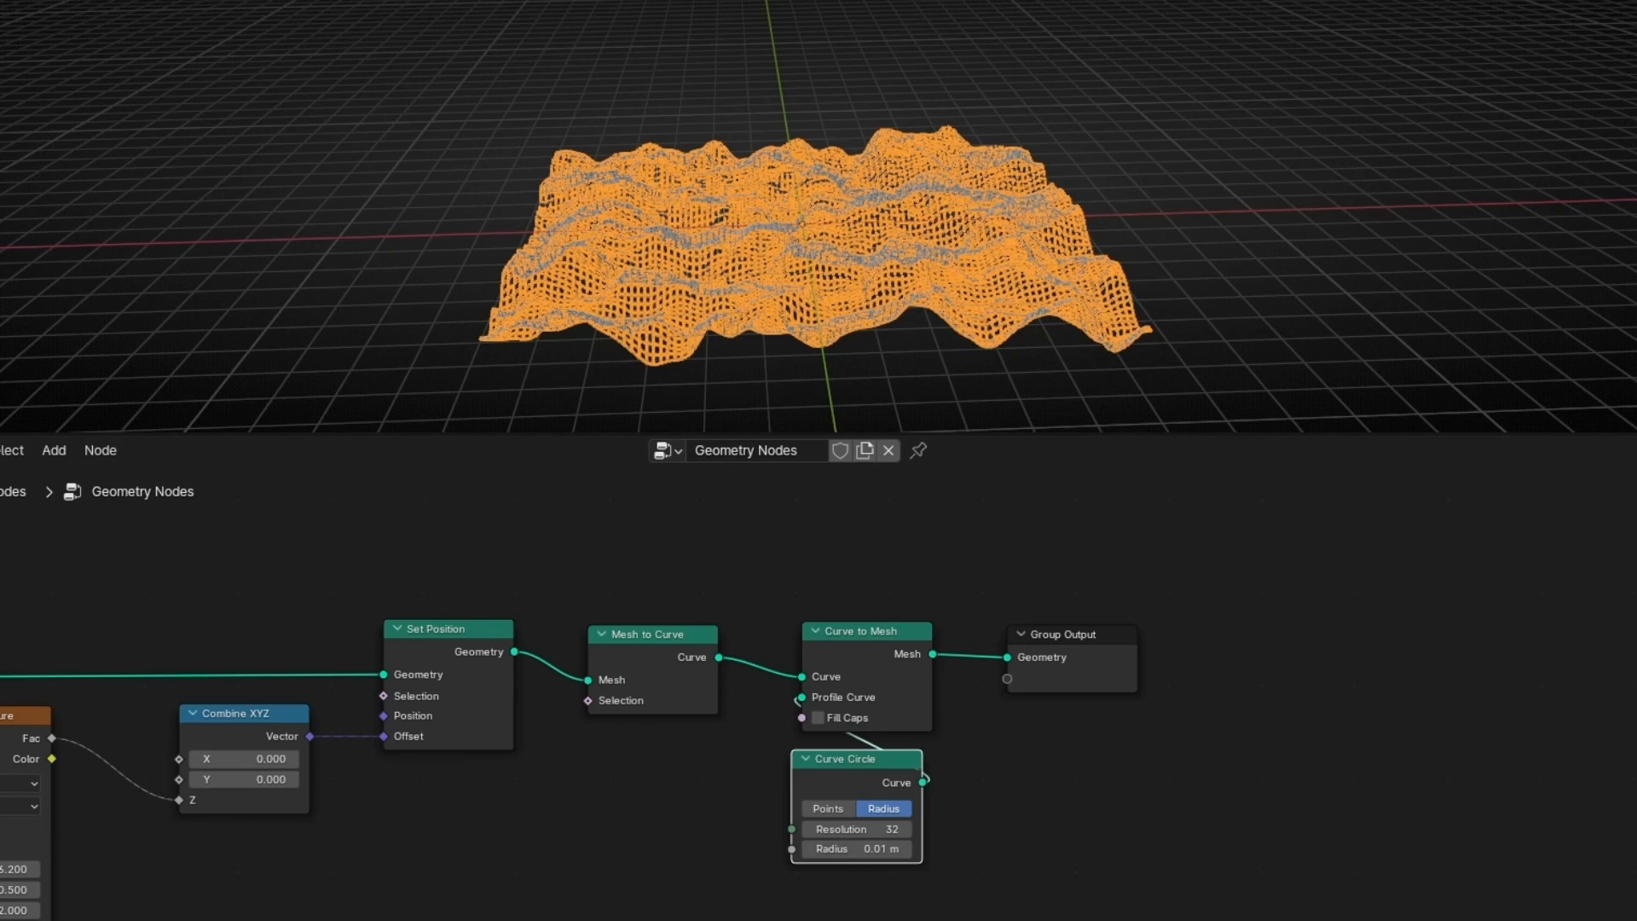
pyautogui.scroll(3, 1173, 284)
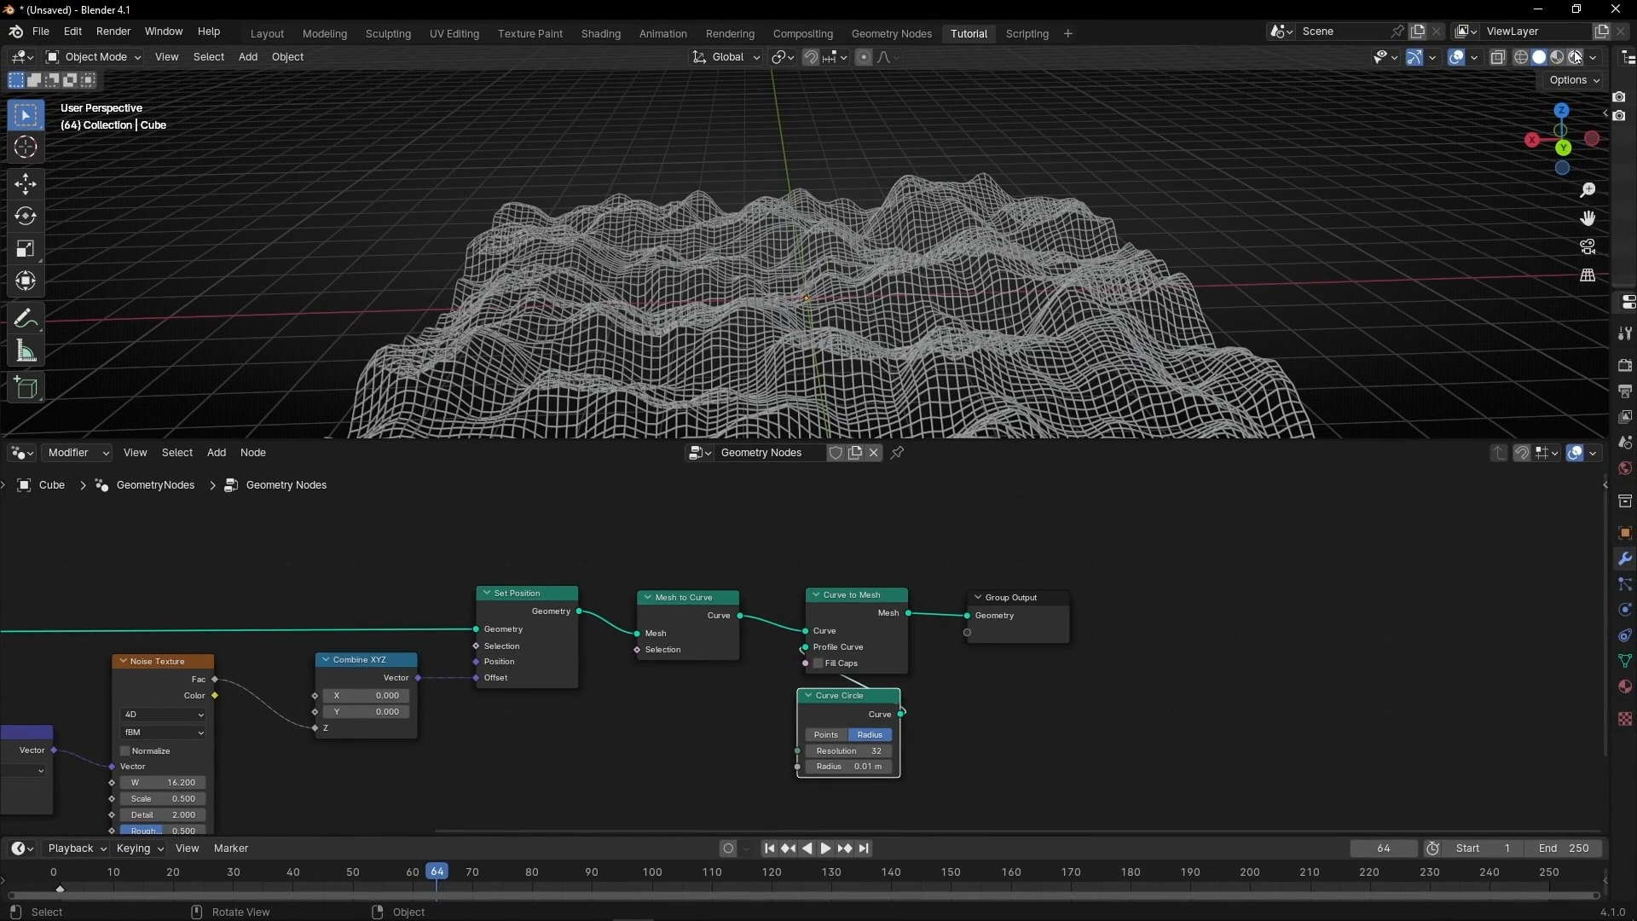
# Switch the viewport to rendered shading and set the world background strength to 0.
pyautogui.click(1577, 59)
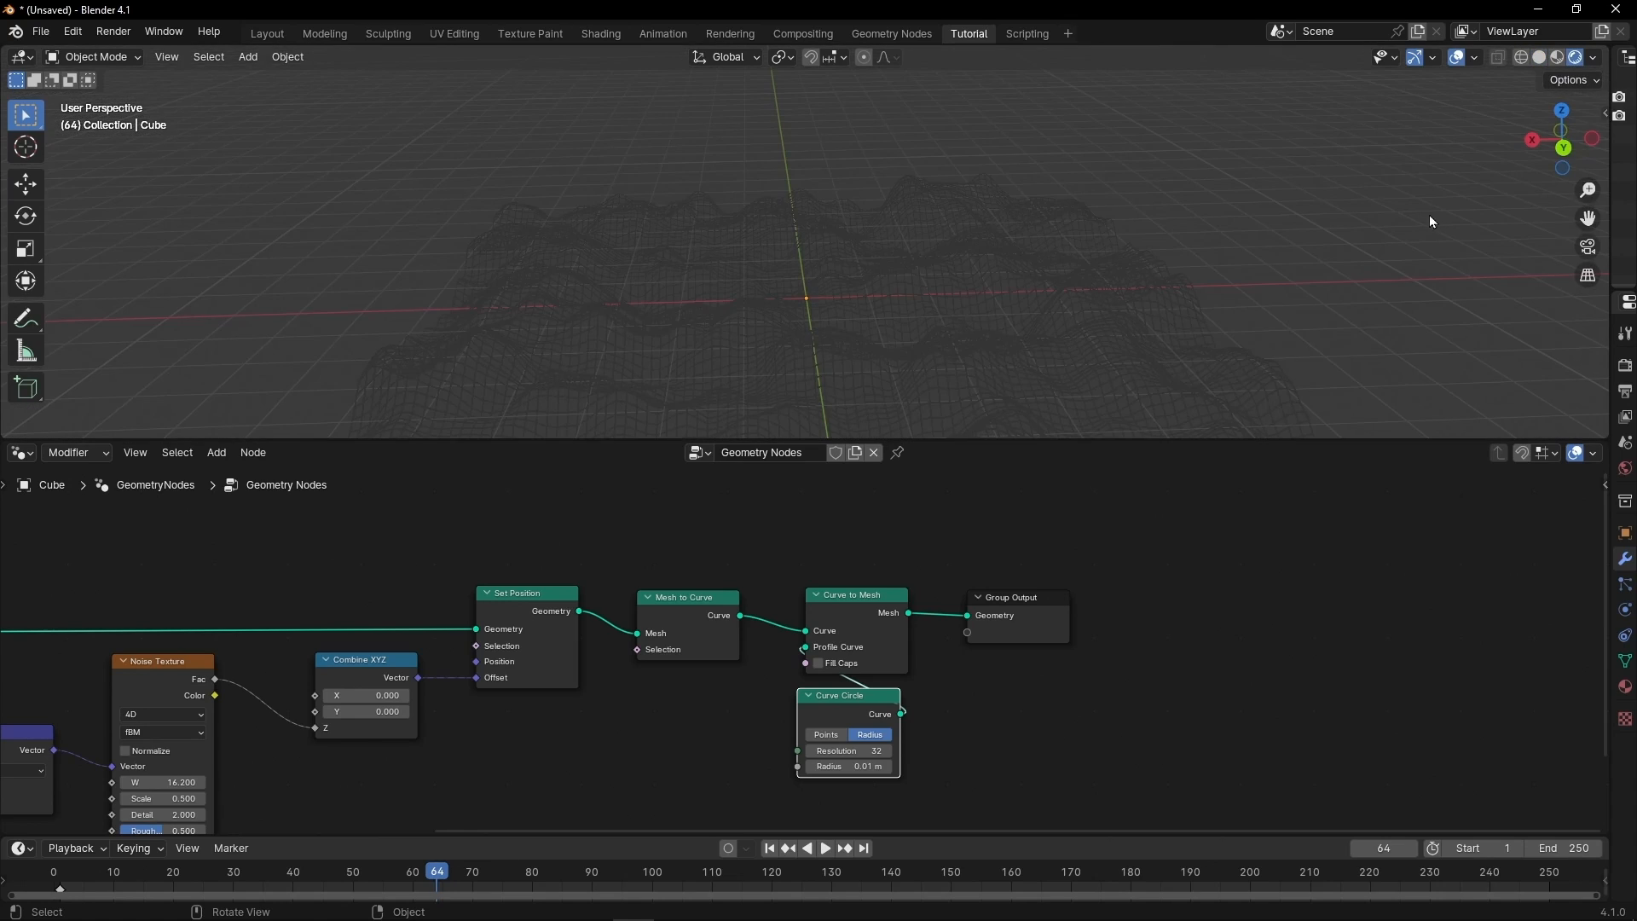
pyautogui.moveTo(1049, 619); pyautogui.dragTo(1284, 600)
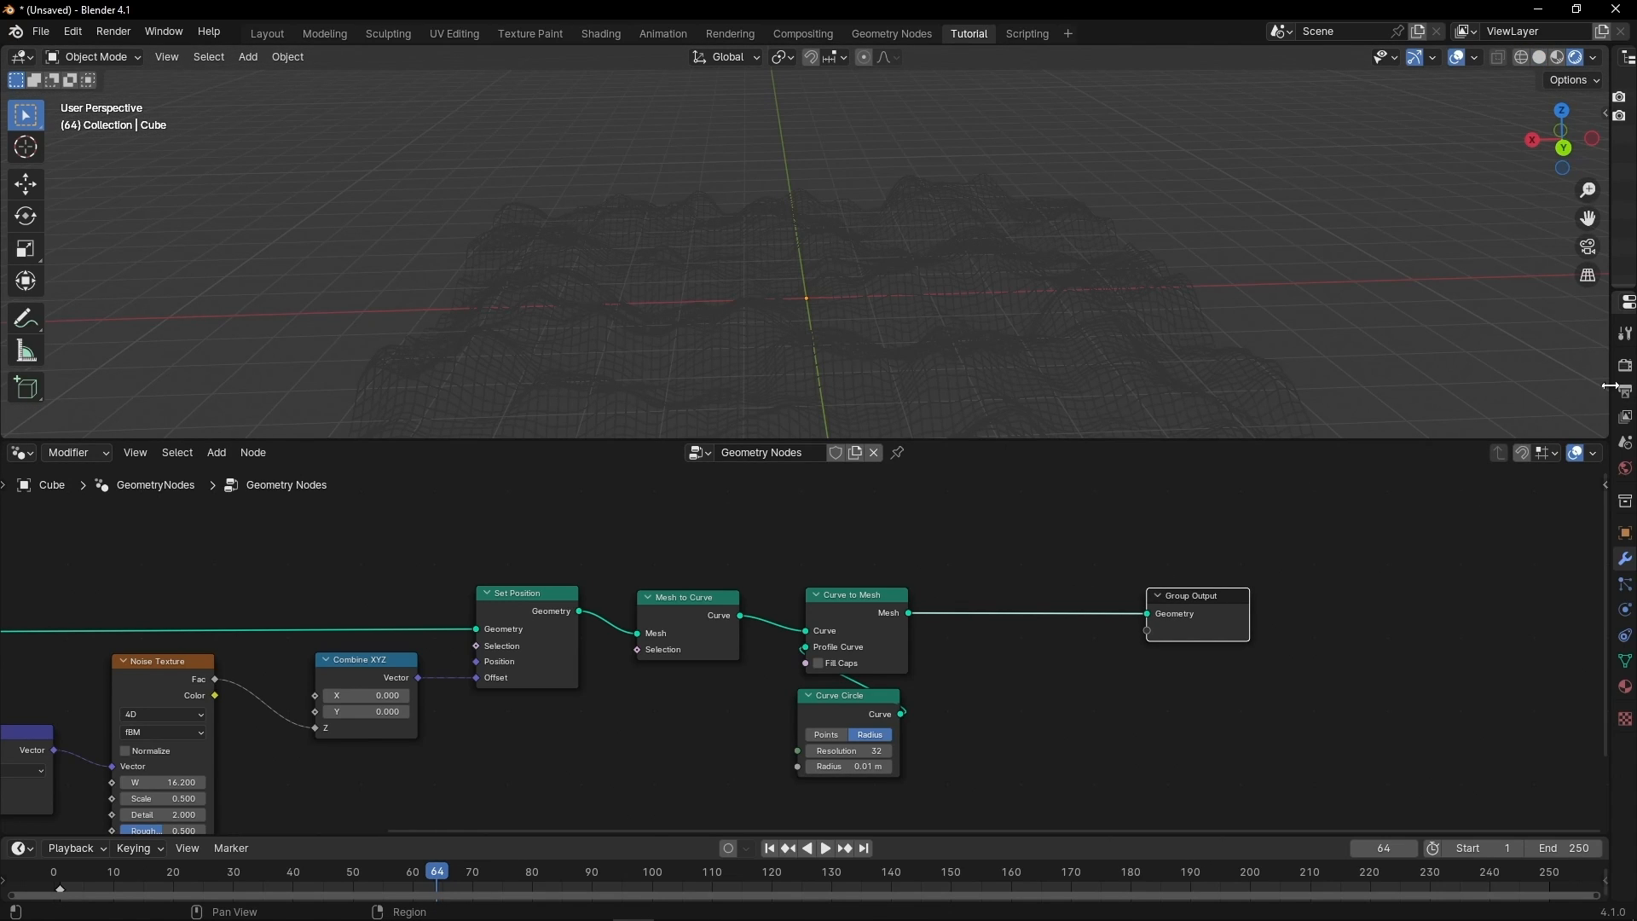
pyautogui.moveTo(1611, 392); pyautogui.dragTo(1339, 392)
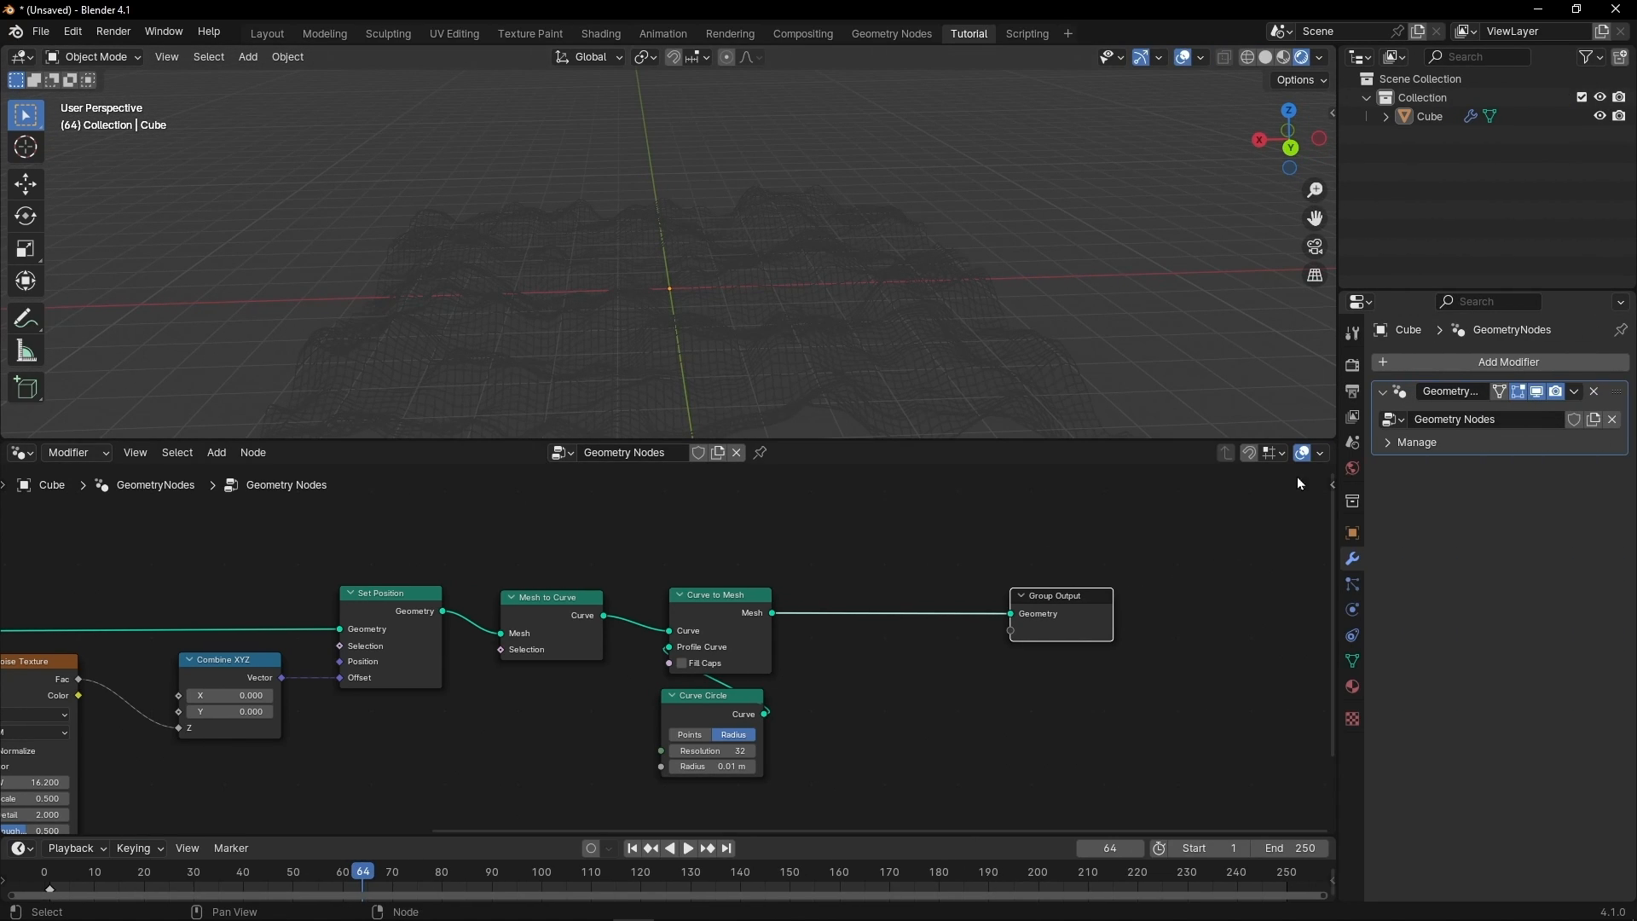
pyautogui.click(1352, 469)
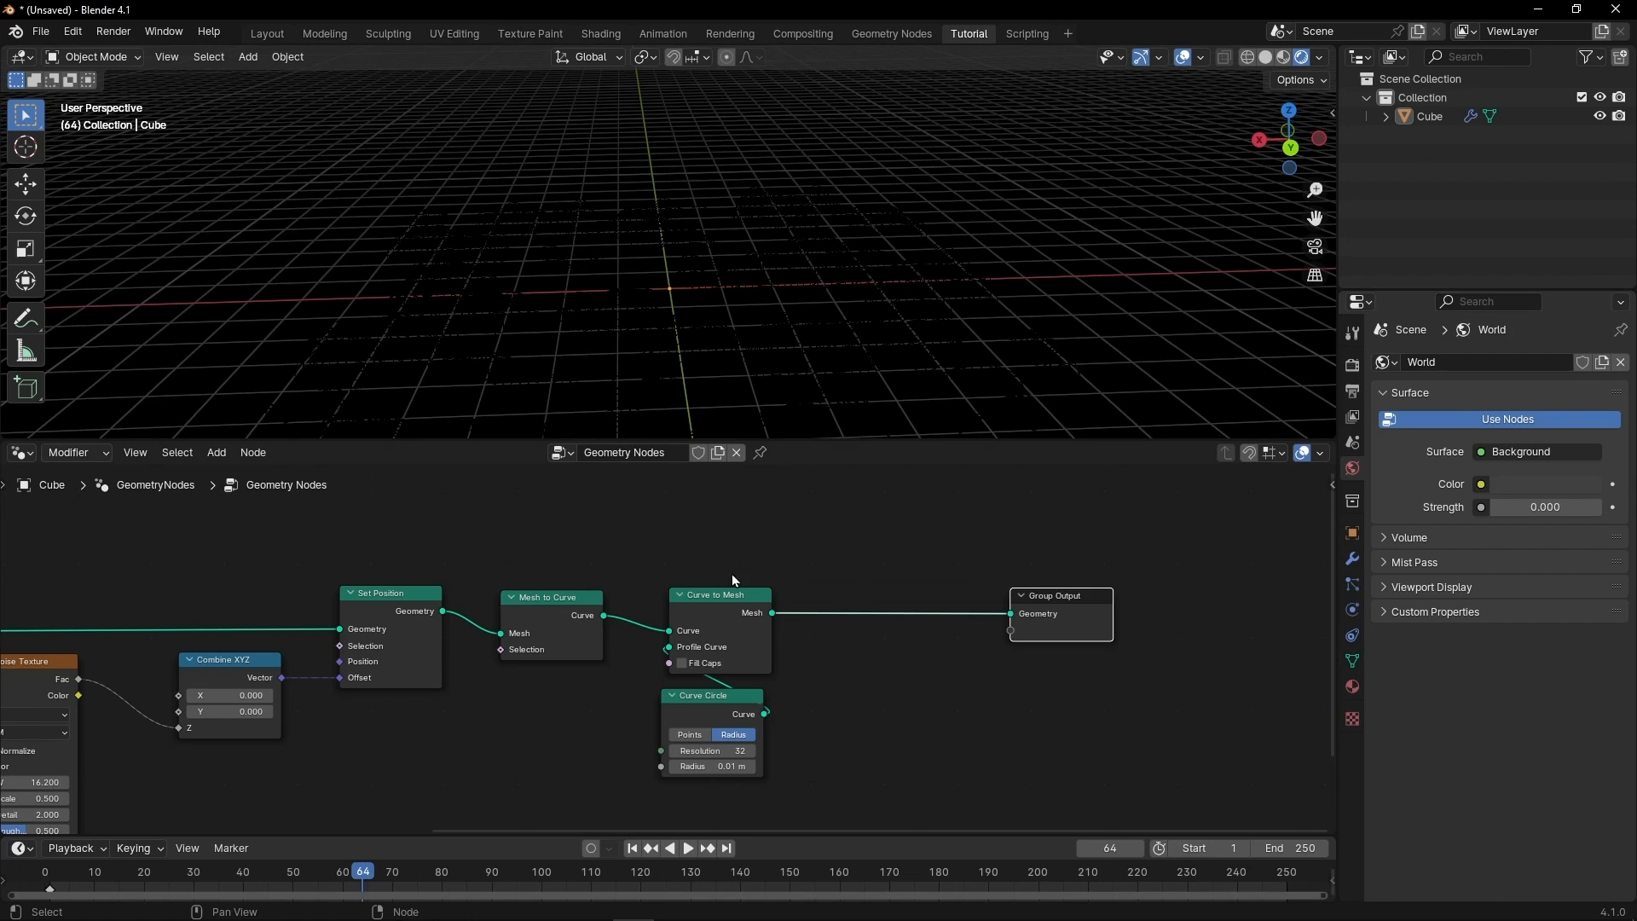
# Insert a Set Material node between Curve to Mesh and Group Output and assign the existing Material to it.
pyautogui.hotkey('shift', 'a')
pyautogui.write('set')
pyautogui.click(953, 608)
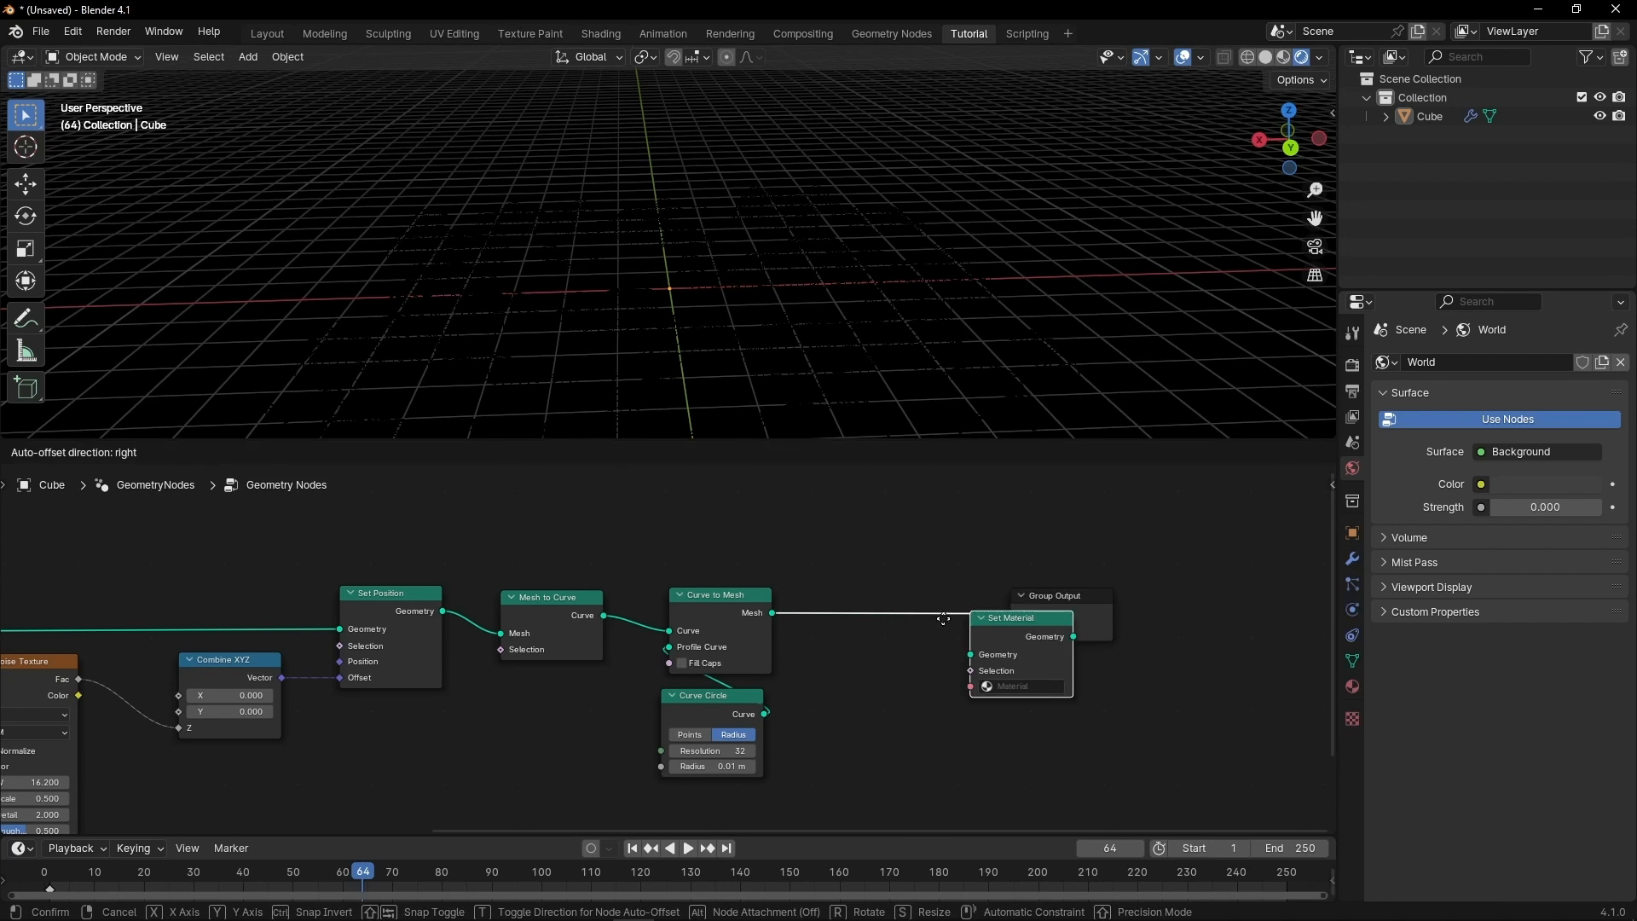
pyautogui.click(822, 564)
pyautogui.click(902, 632)
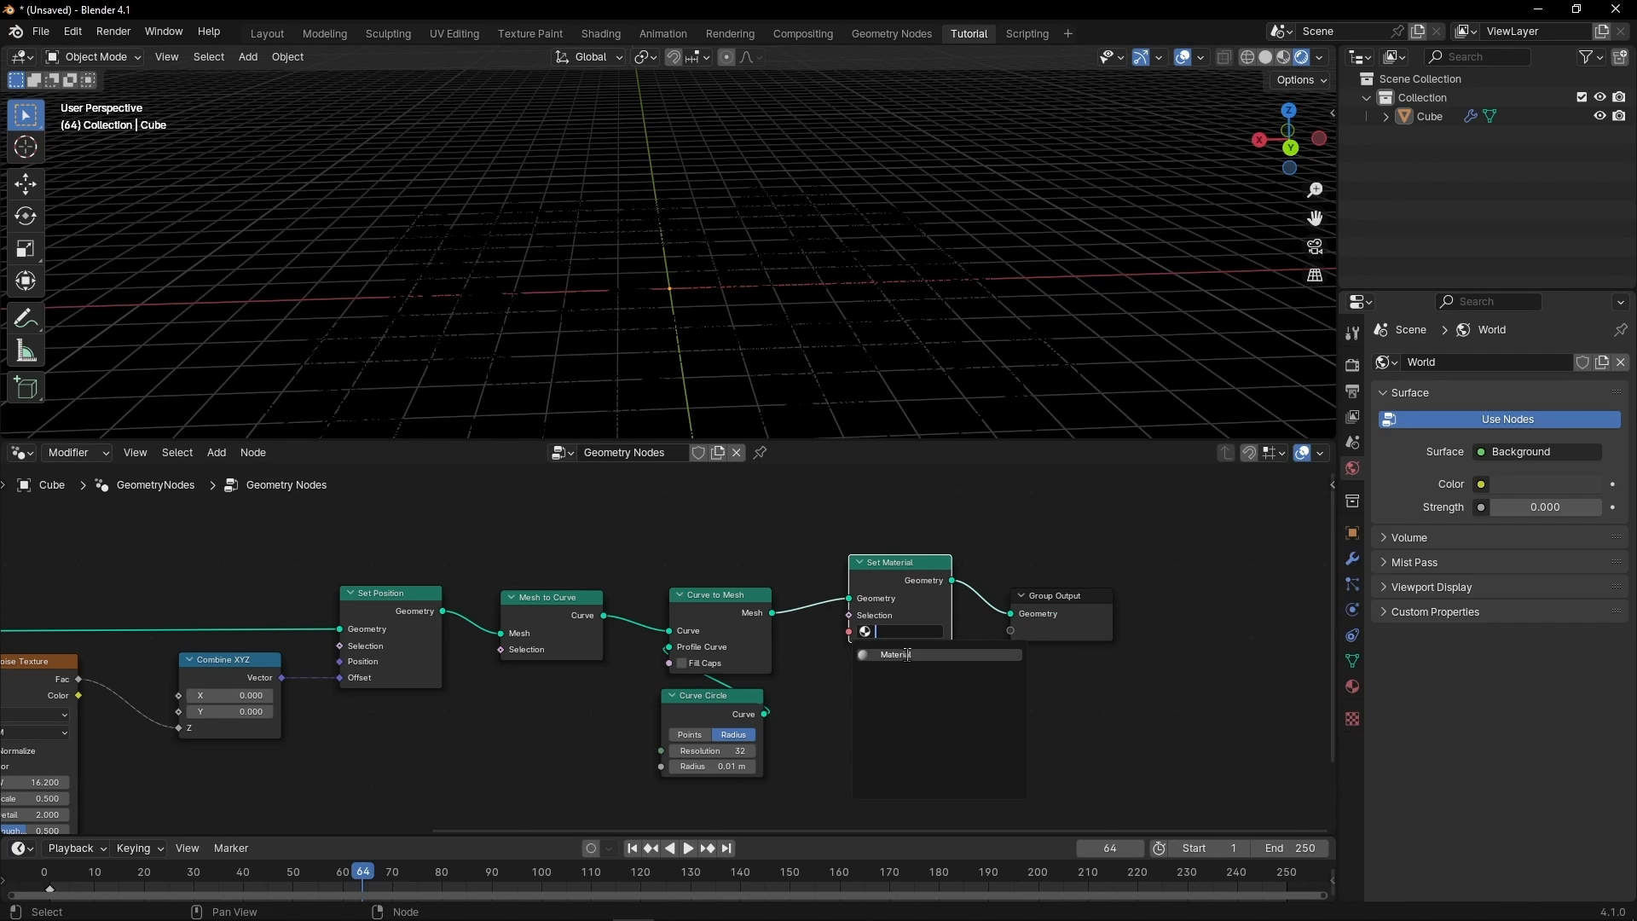
pyautogui.moveTo(914, 584); pyautogui.dragTo(919, 610)
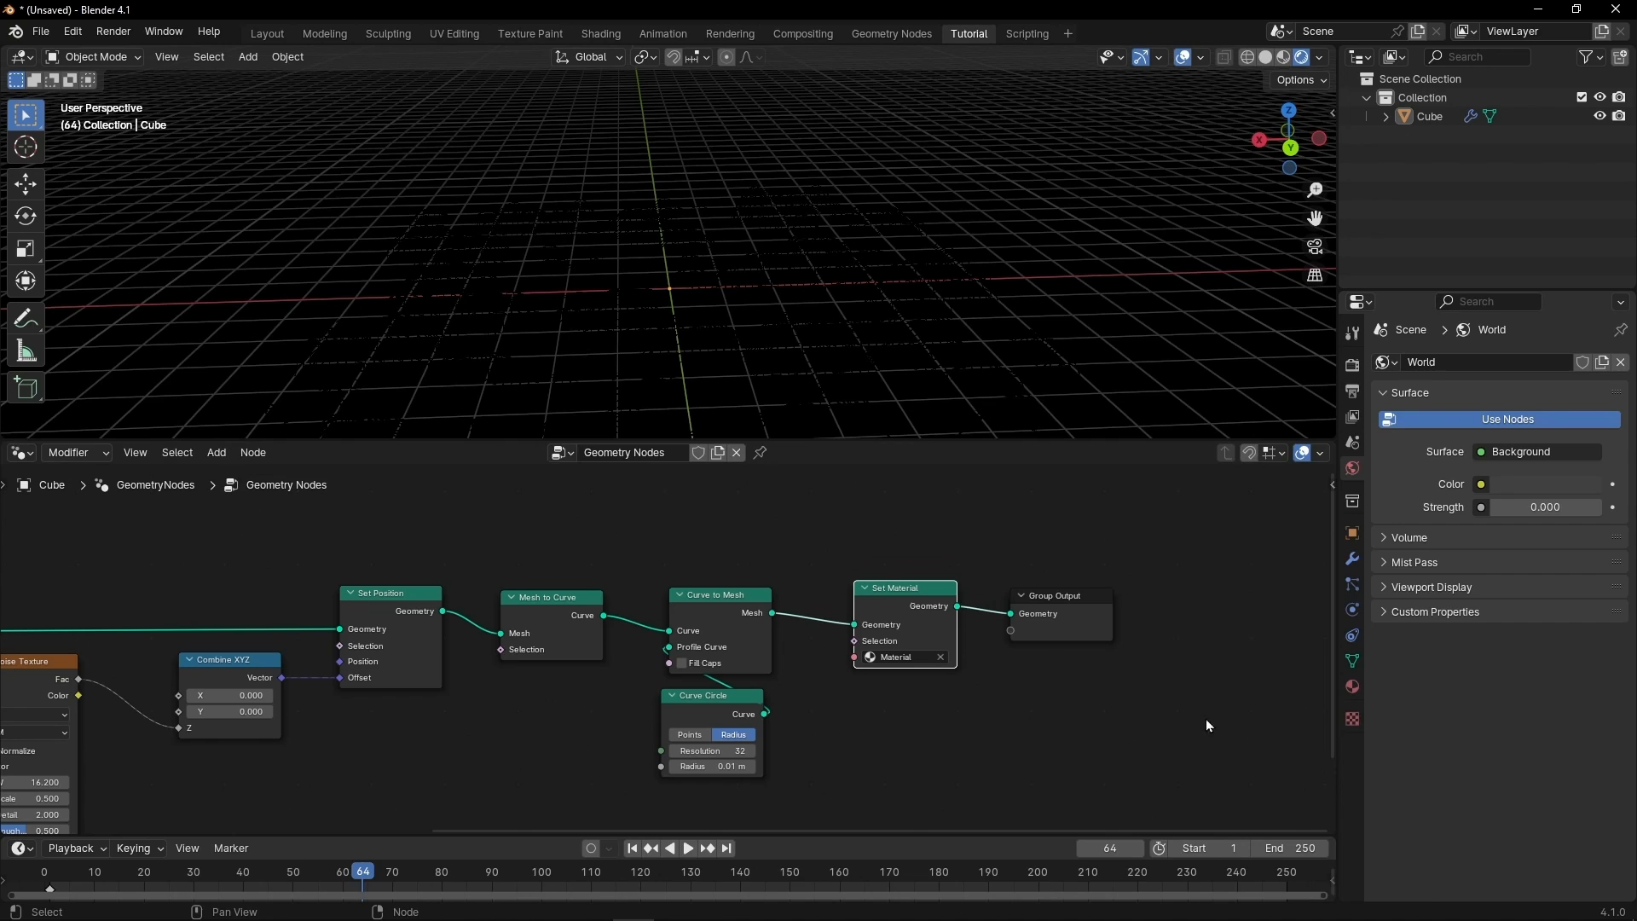
# Set the emission strength of the terrain's material to 4.
pyautogui.click(1352, 687)
pyautogui.scroll(-2, 1475, 716)
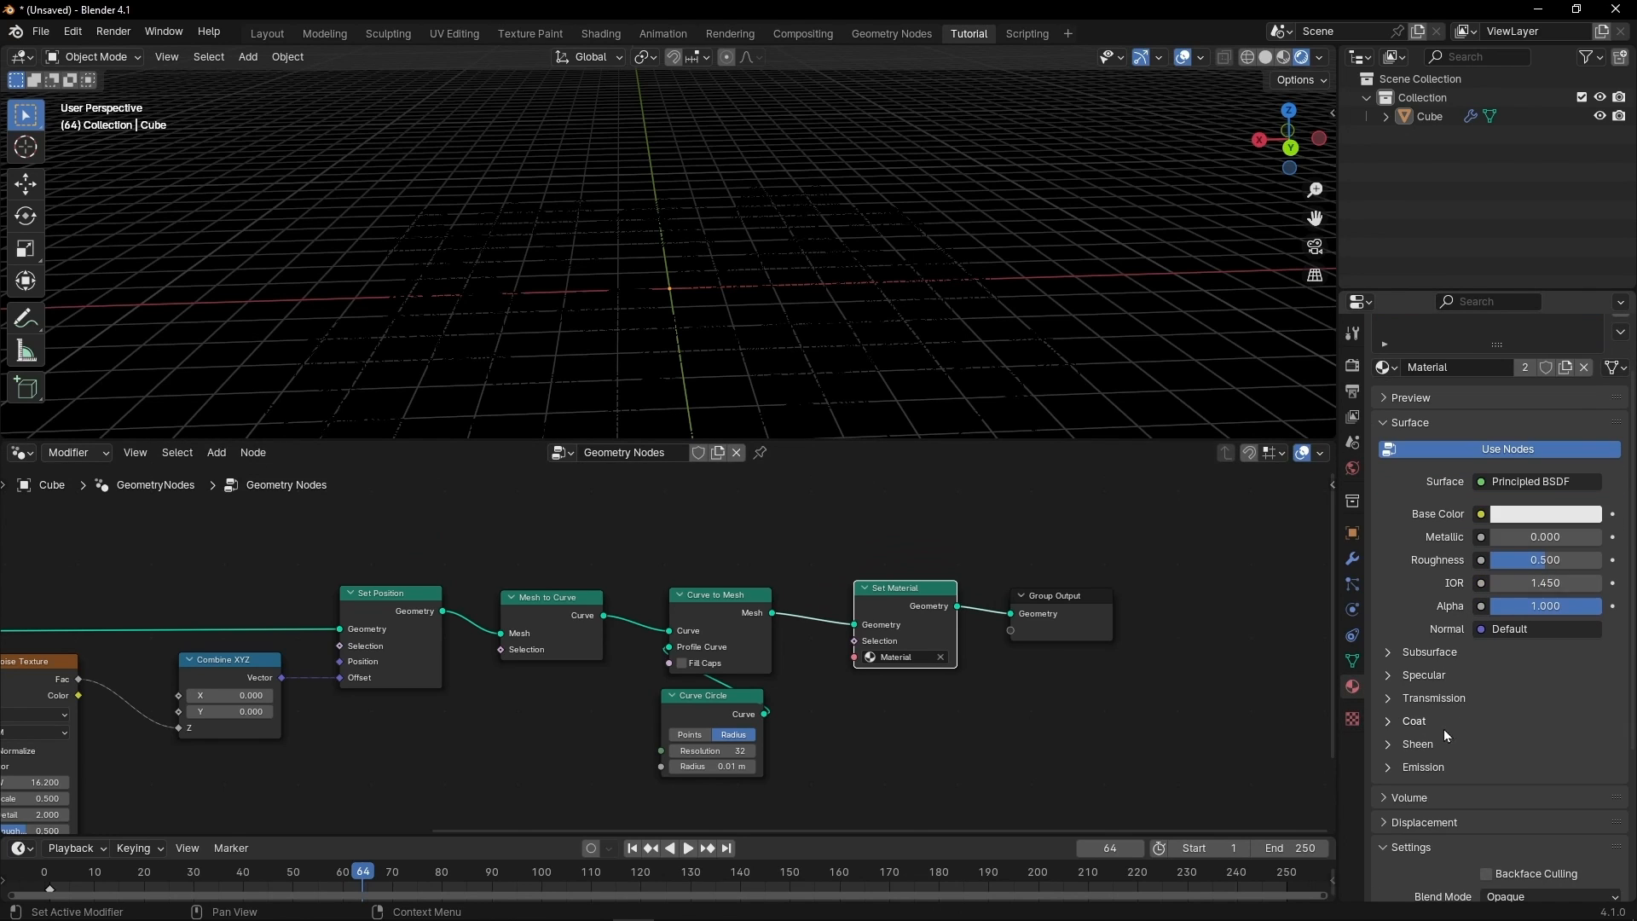
pyautogui.click(1388, 767)
pyautogui.scroll(-2, 1535, 742)
pyautogui.moveTo(1545, 739); pyautogui.dragTo(1577, 739)
pyautogui.click(1545, 739)
pyautogui.write('4')
pyautogui.press('Return')
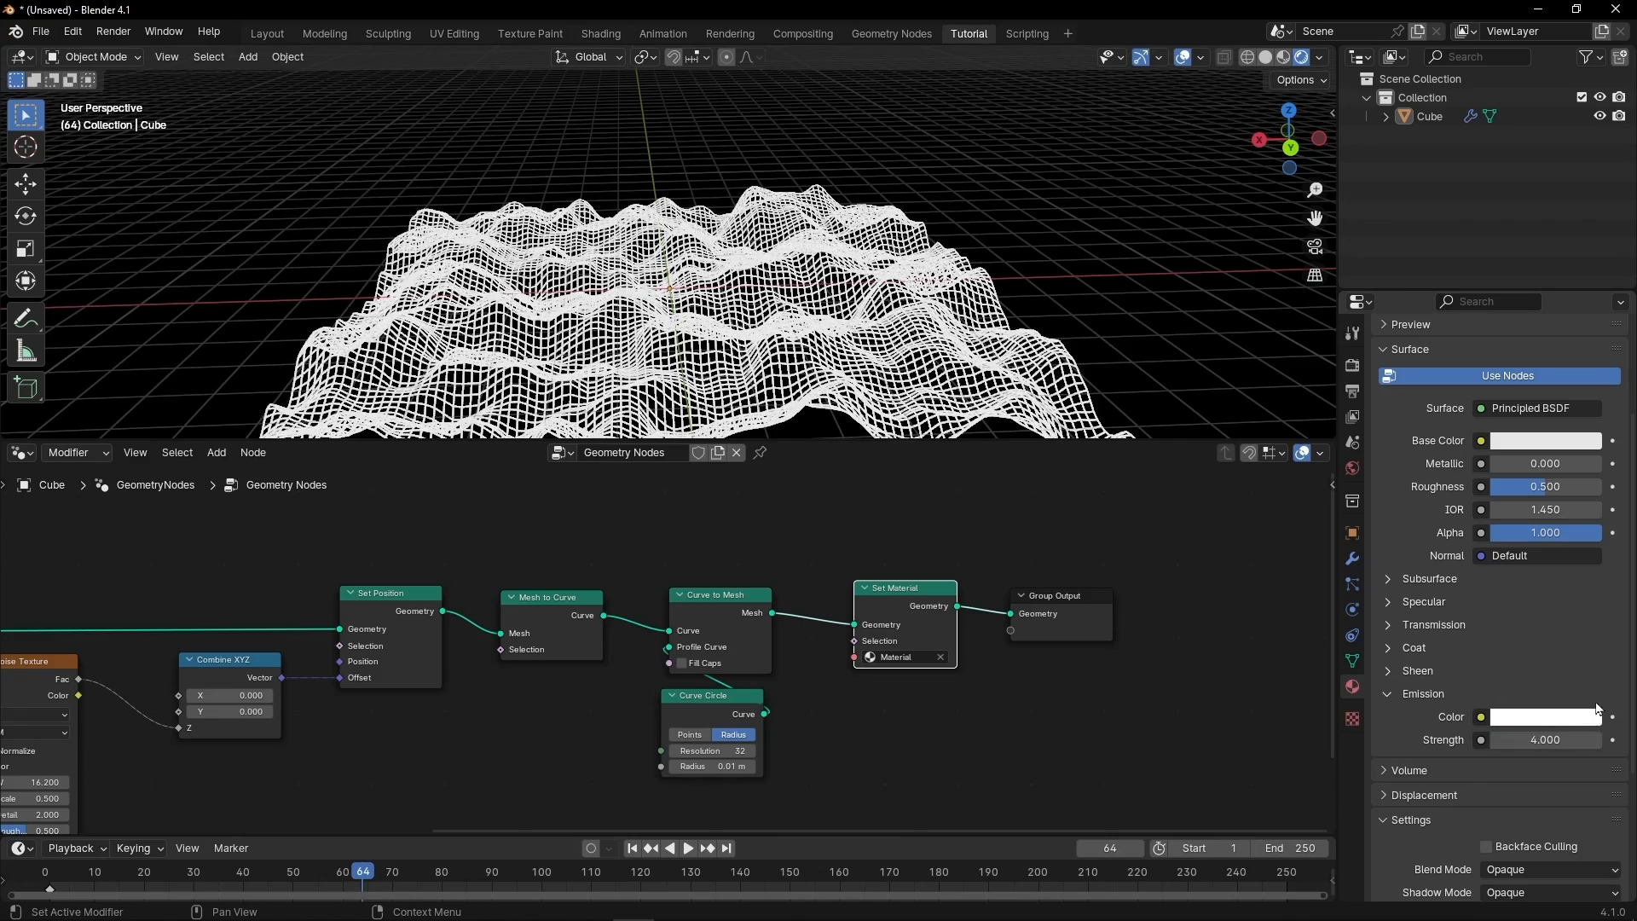
# Enable Bloom in the EEVEE render settings.
pyautogui.click(1345, 367)
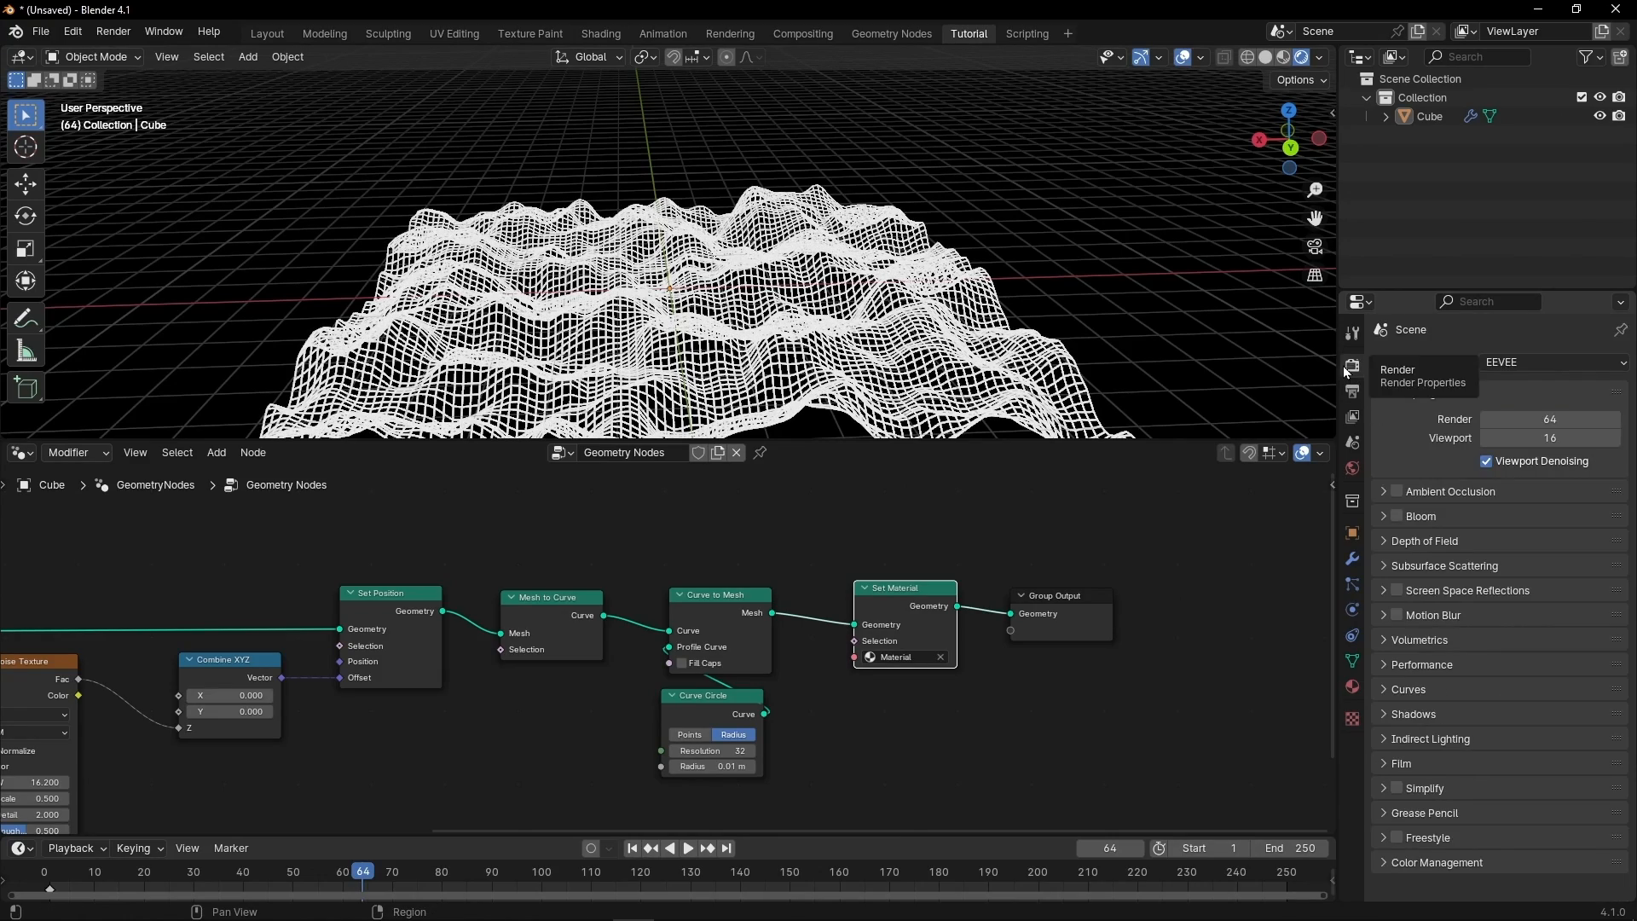
pyautogui.click(1397, 516)
# Play back the animation and examine the glowing wireframe terrain, framing it closer in the viewport.
pyautogui.press('space')
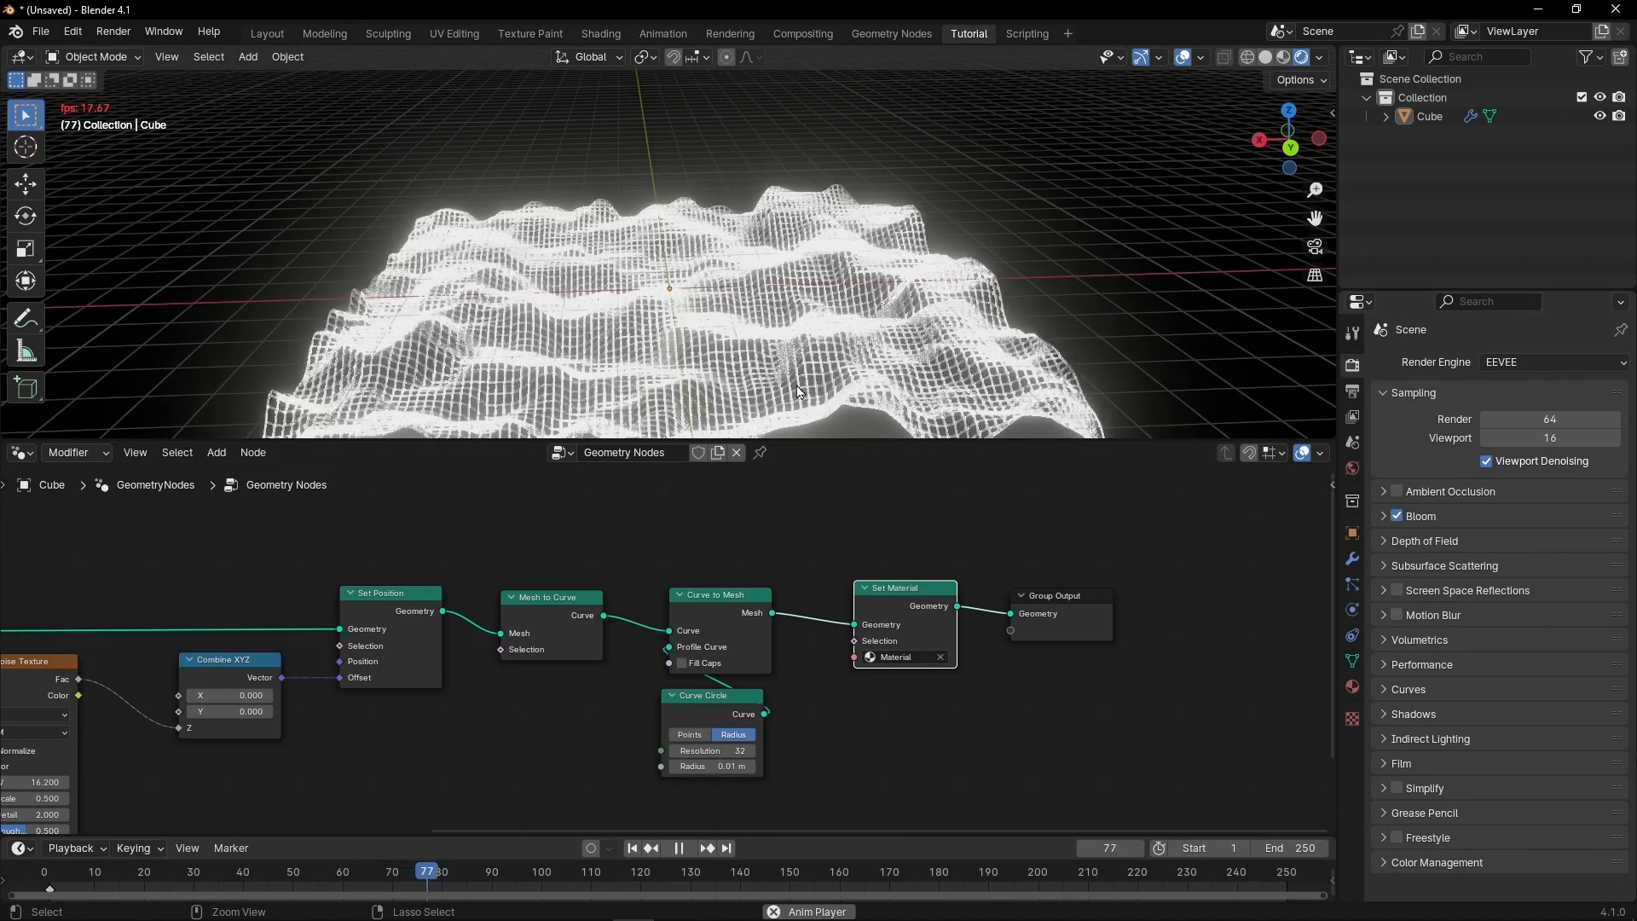
pyautogui.hotkey('ctrl', 'space')
pyautogui.keyDown('shift'); pyautogui.moveTo(833, 623); pyautogui.dragTo(824, 486, button='middle'); pyautogui.keyUp('shift')
pyautogui.hotkey('ctrl', 'space')
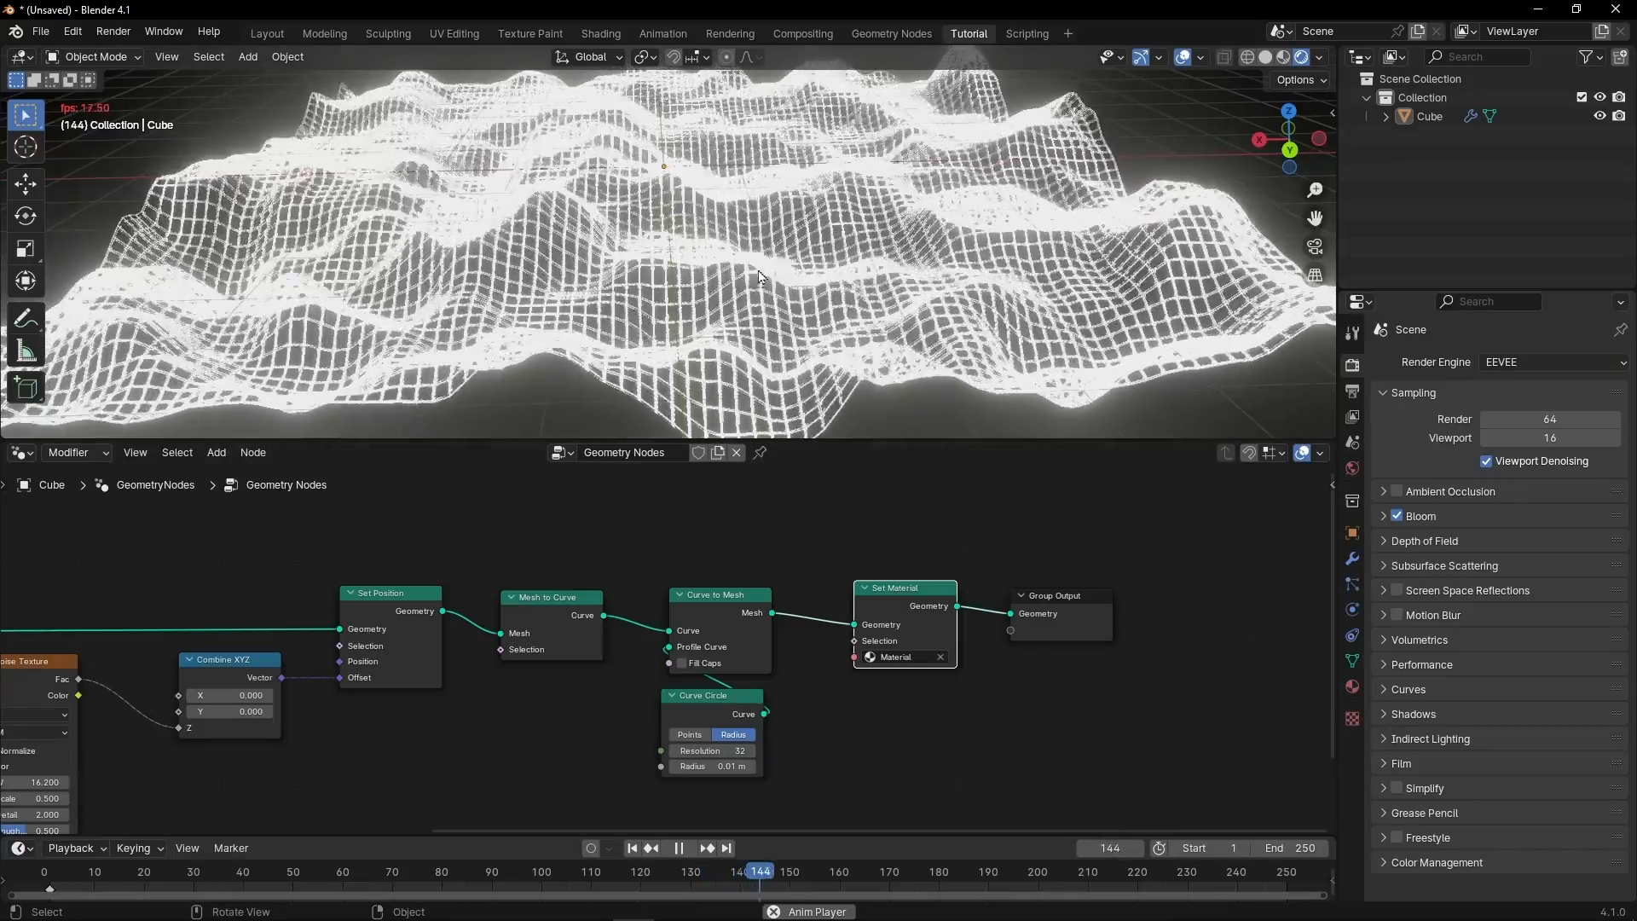
pyautogui.scroll(-3, 721, 260)
pyautogui.press('space')
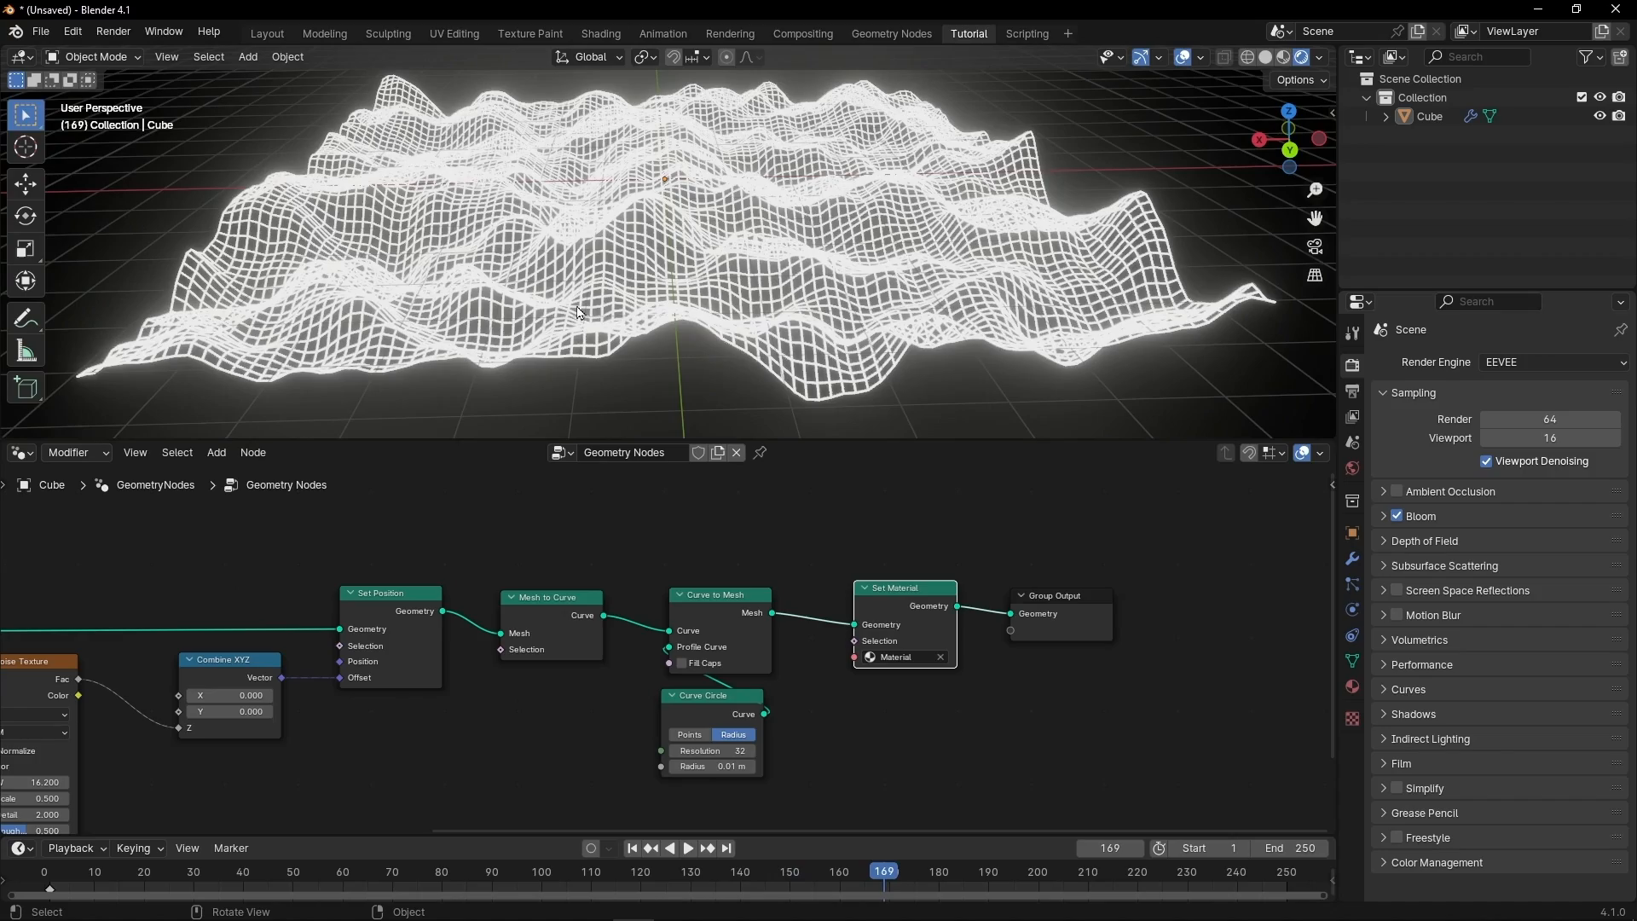
pyautogui.press('space')
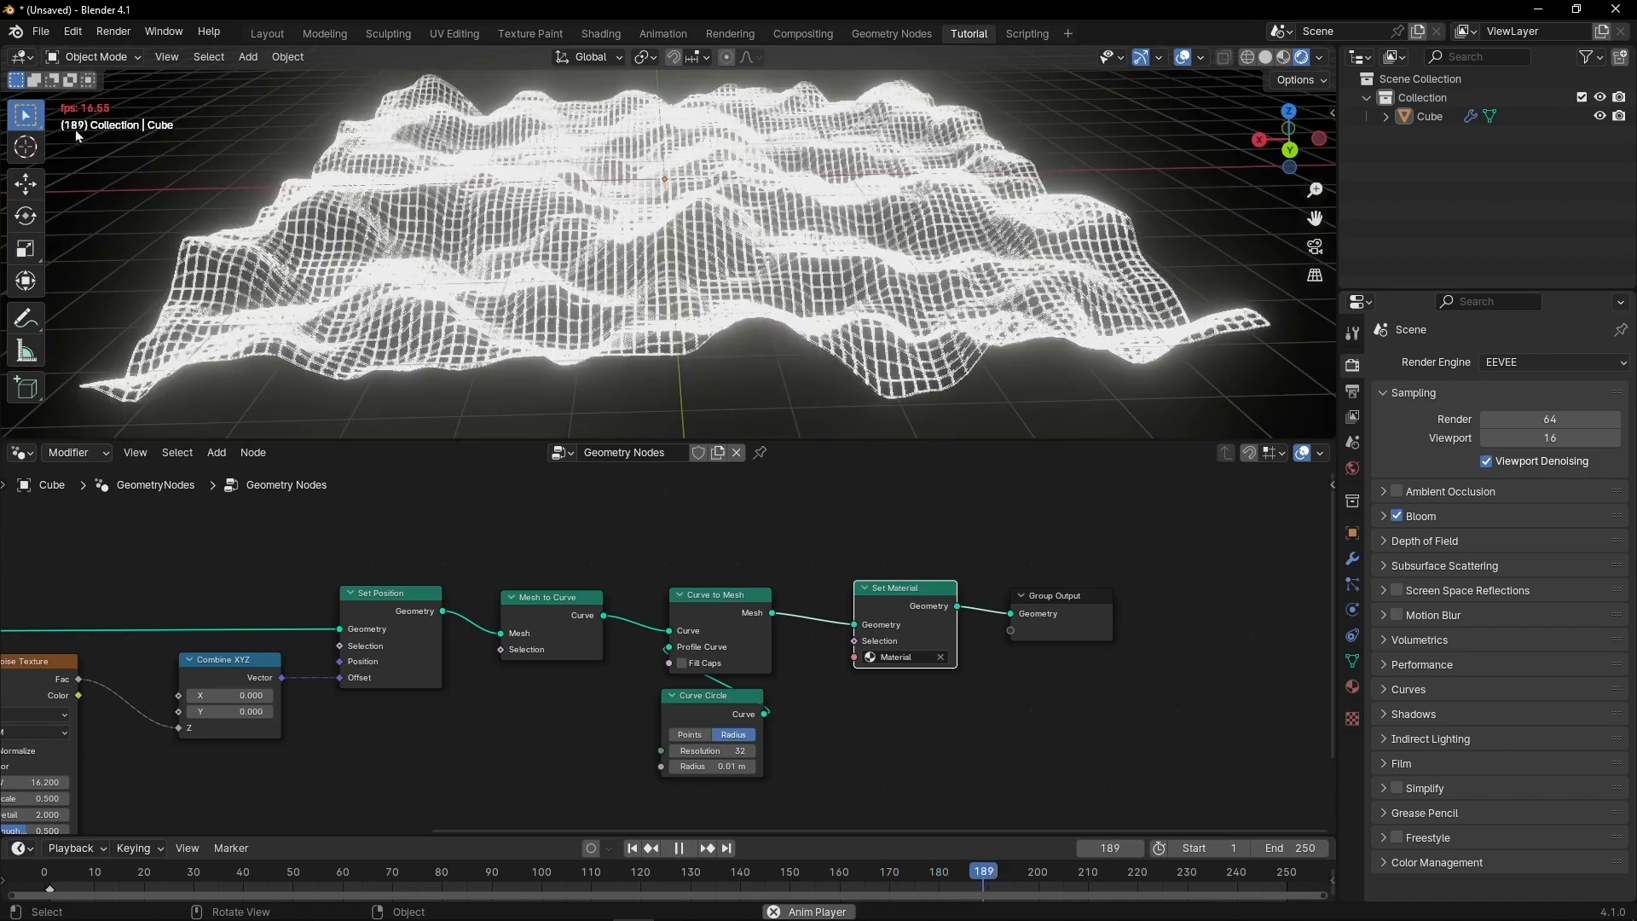
pyautogui.press('space')
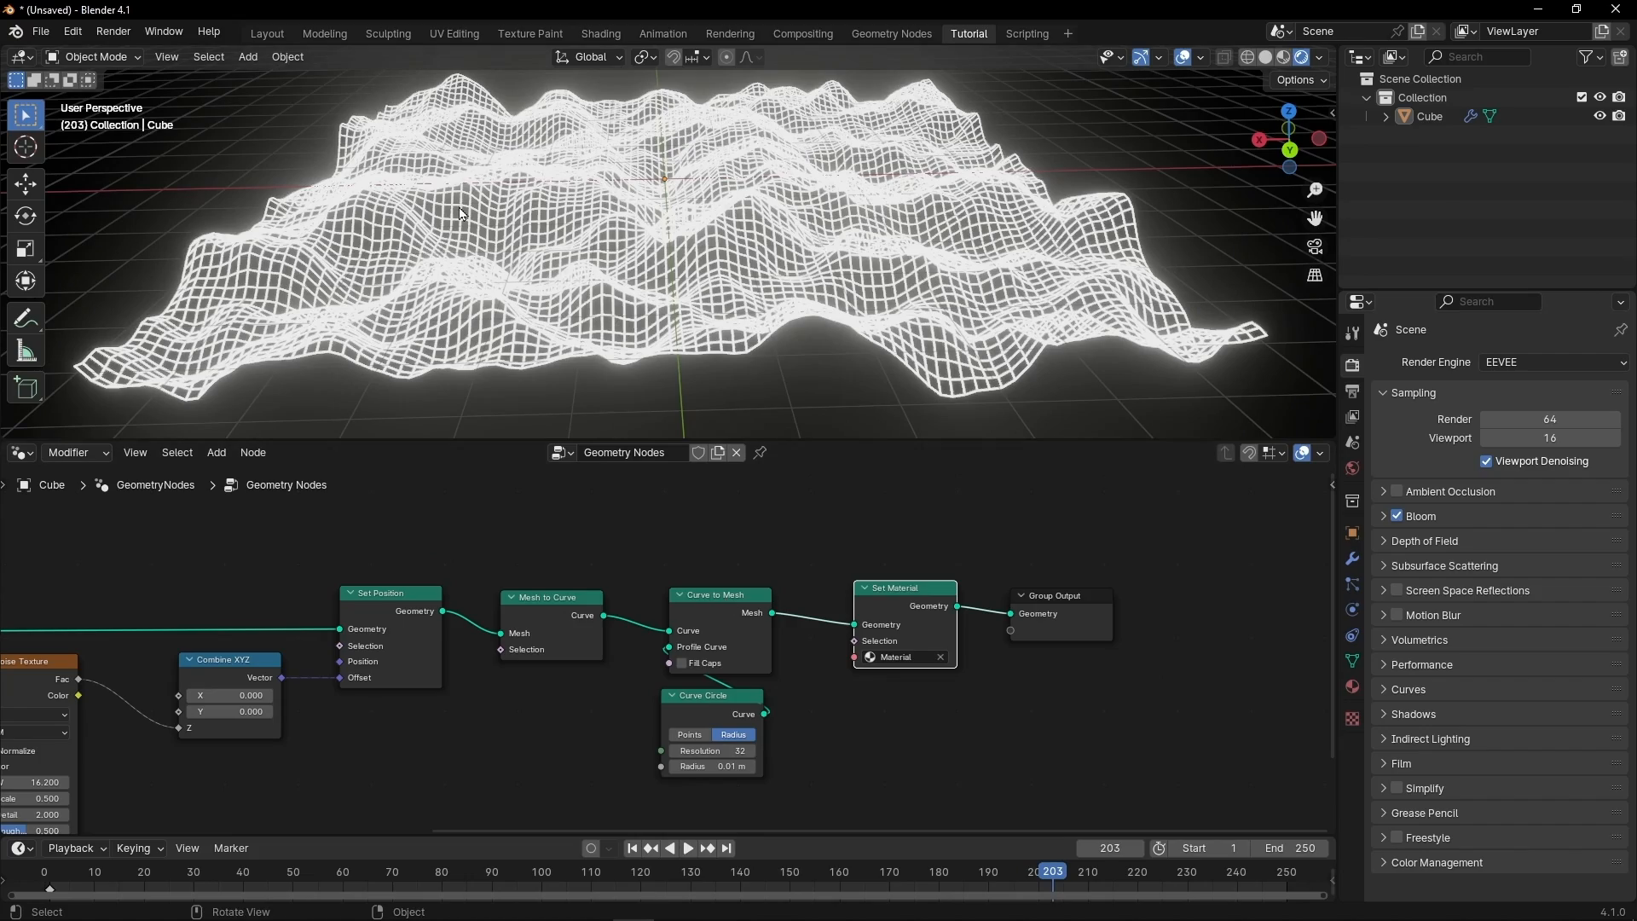
pyautogui.press('space')
pyautogui.press('space')
# Reduce the Grid node's Vertices X and Vertices Y to 58 and play the animation to check the coarser mesh.
pyautogui.moveTo(249, 567); pyautogui.dragTo(938, 486, button='middle')
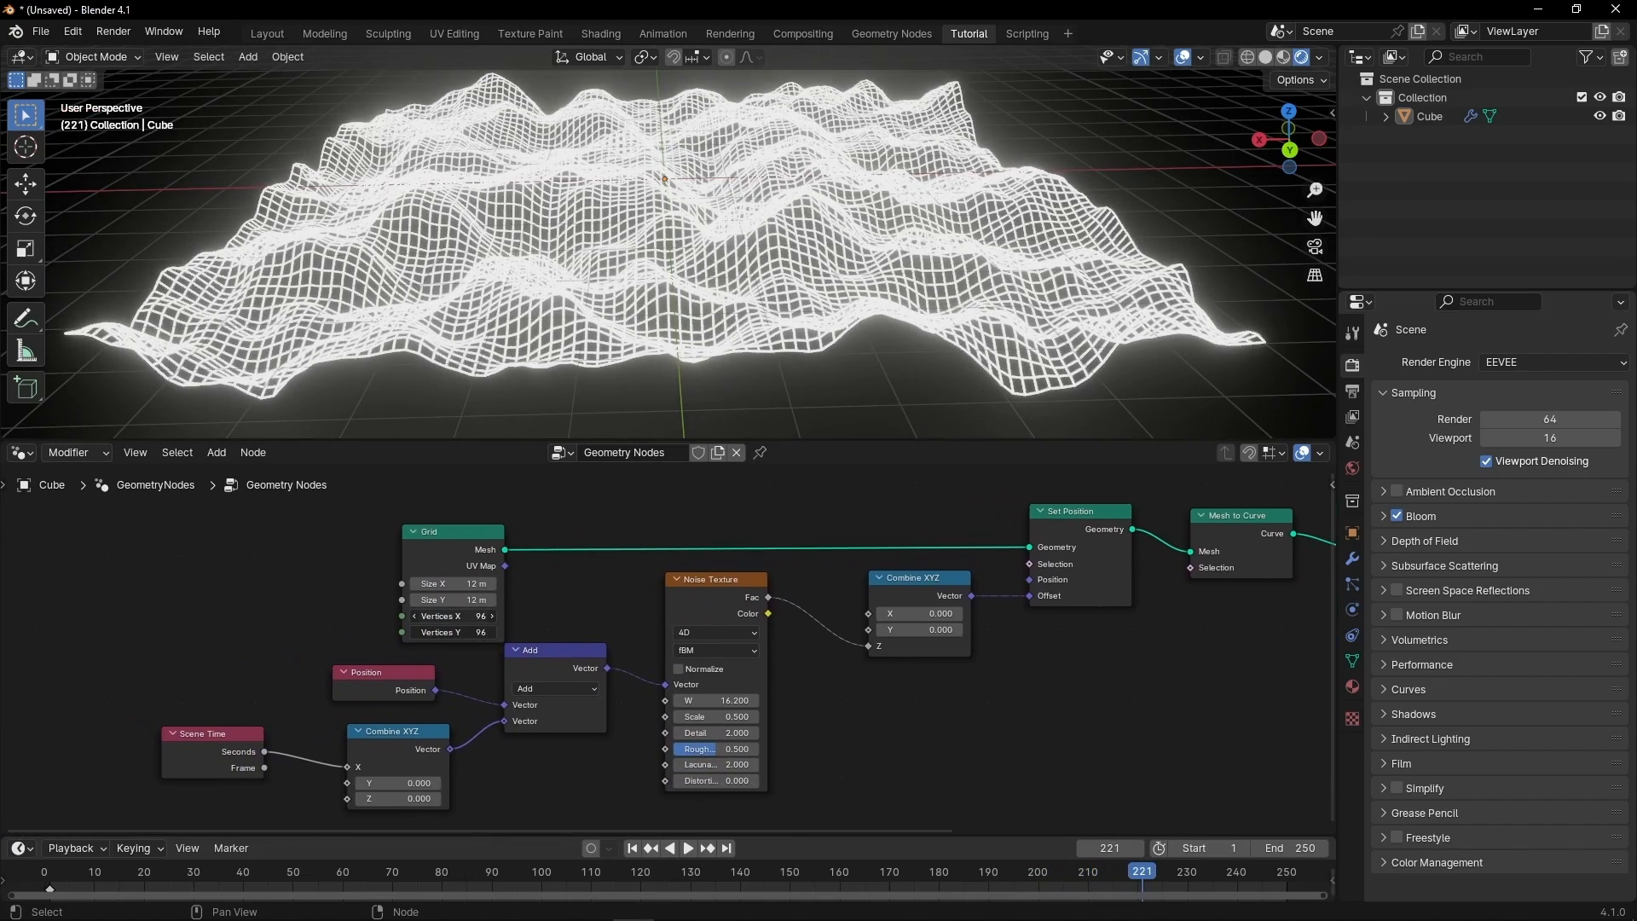
pyautogui.moveTo(453, 625); pyautogui.dragTo(418, 624)
pyautogui.press('space')
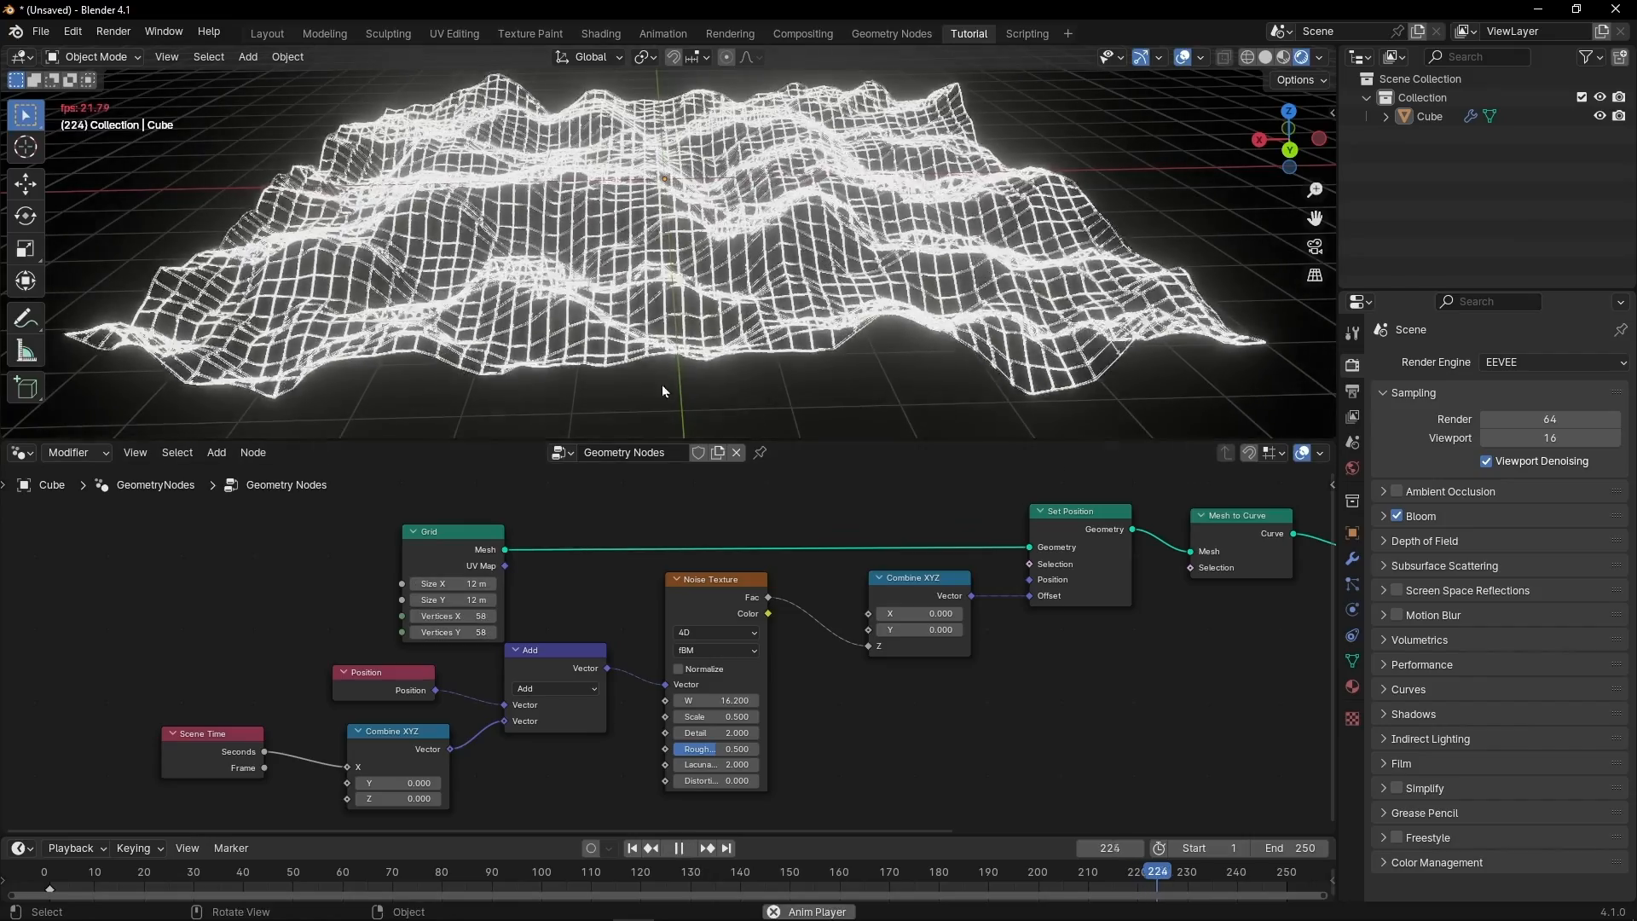
pyautogui.moveTo(697, 297)
pyautogui.mouseDown(button='middle')
pyautogui.moveTo(695, 336)
pyautogui.moveTo(692, 290)
pyautogui.mouseUp(button='middle')
pyautogui.press('space')
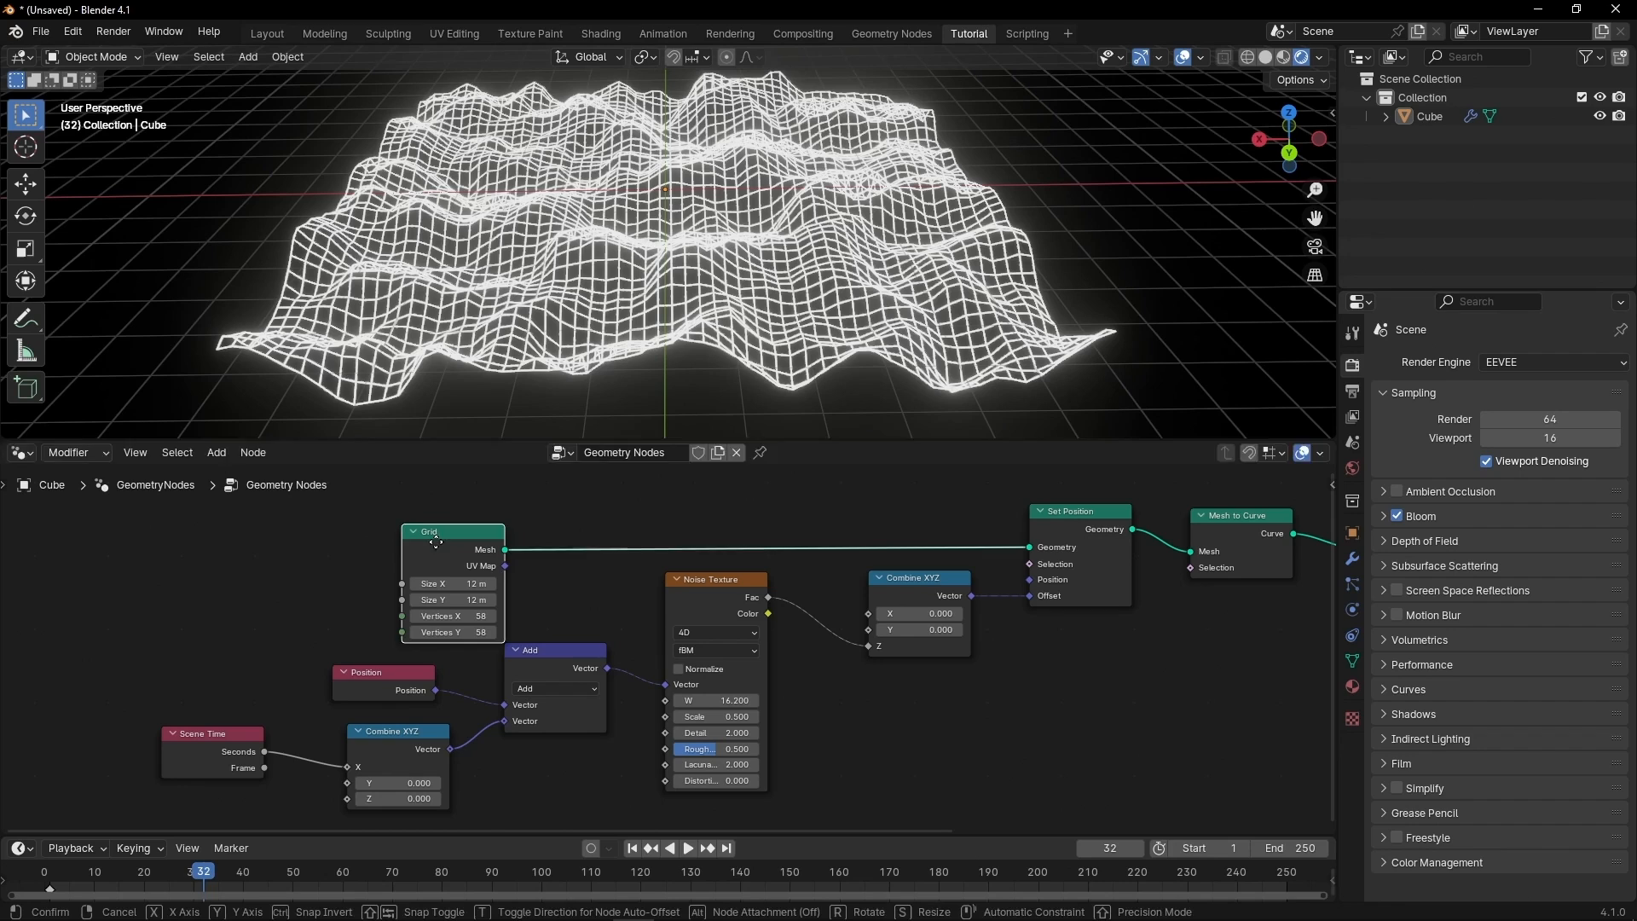
# Move the Grid node aside and insert a Transform Geometry node between Grid and Set Position.
pyautogui.moveTo(450, 546); pyautogui.dragTo(407, 544)
pyautogui.hotkey('shift', 'a')
pyautogui.write('tra')
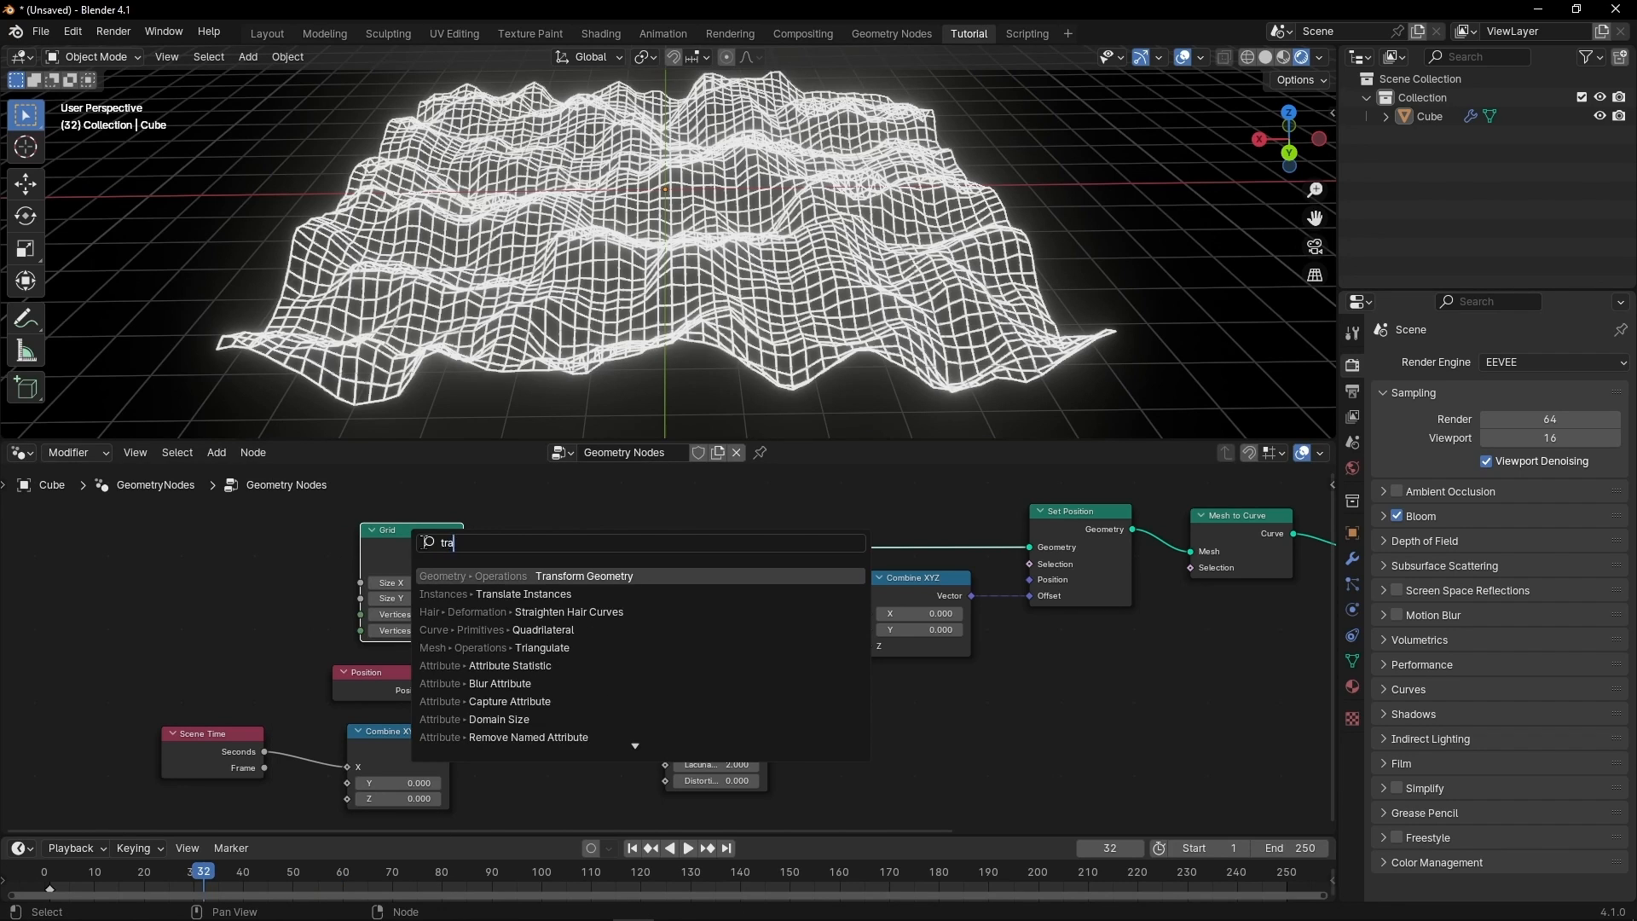
pyautogui.click(574, 576)
pyautogui.click(571, 586)
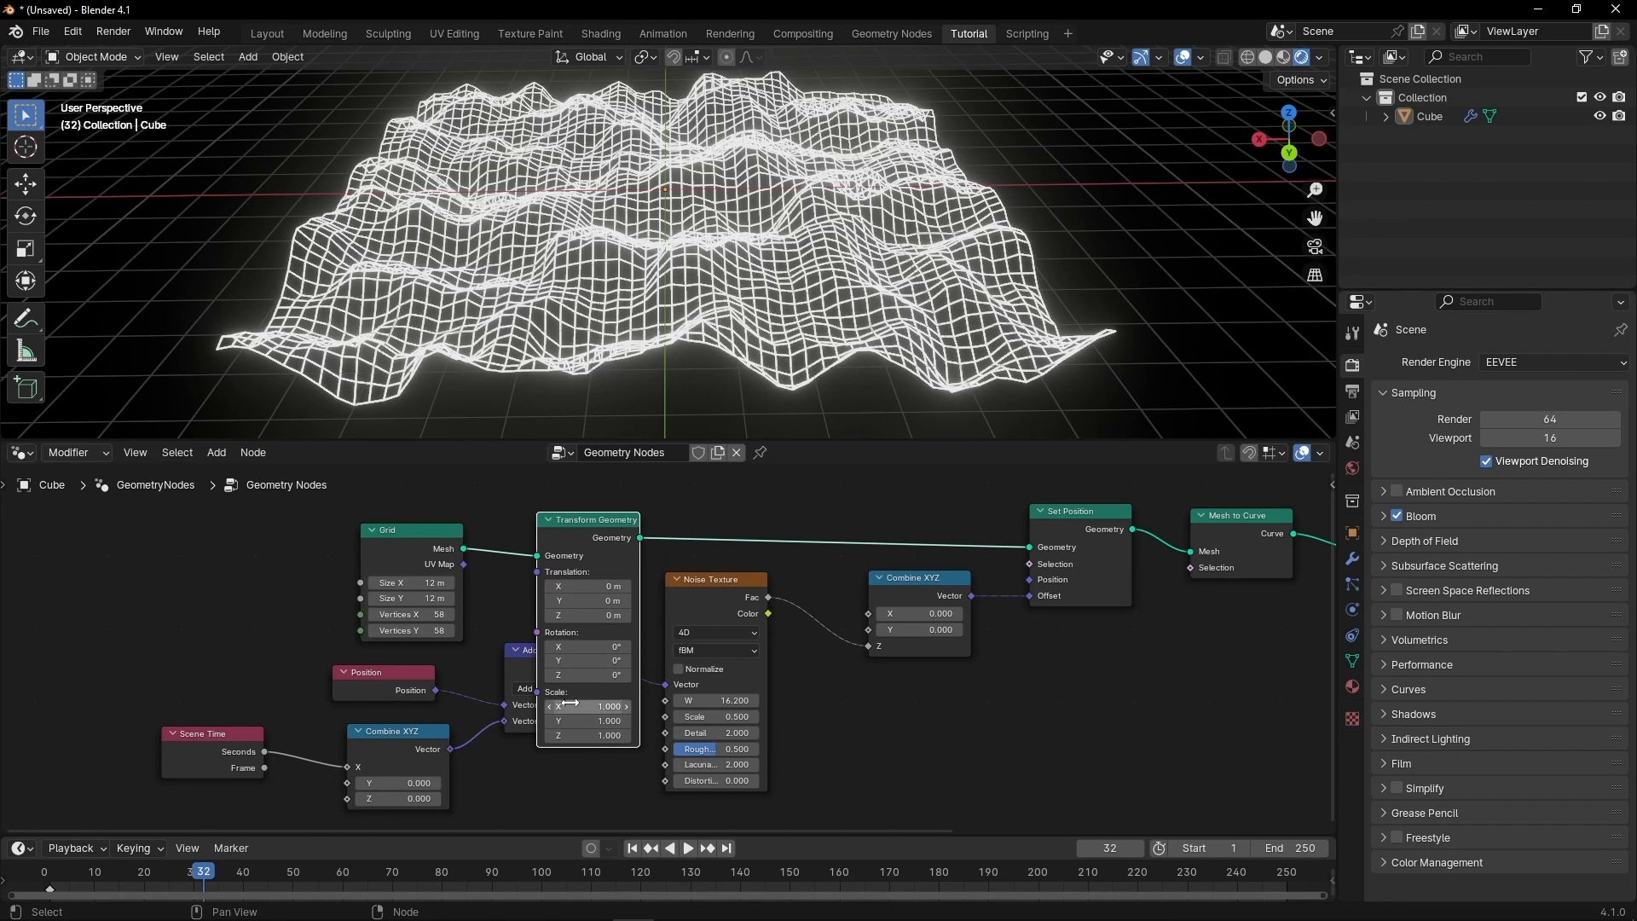
# Try scaling the grid to 0.5 and -0.6 on all axes, delete the Transform Geometry node and reposition the Grid node.
pyautogui.moveTo(569, 704); pyautogui.dragTo(531, 735)
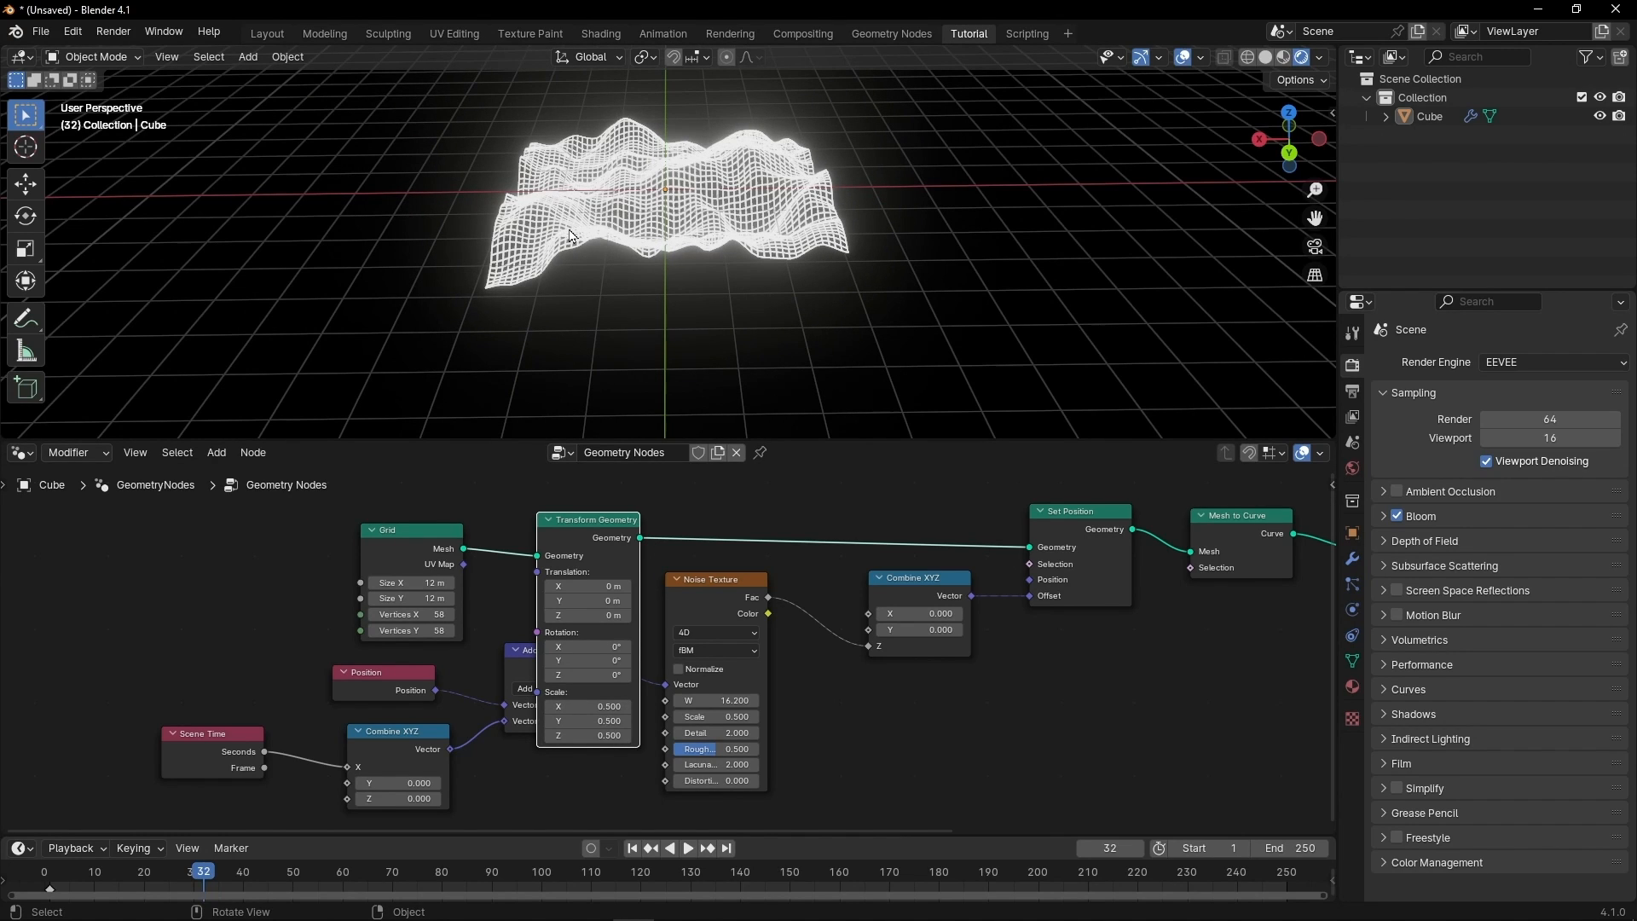
pyautogui.moveTo(583, 707)
pyautogui.mouseDown()
pyautogui.moveTo(584, 735)
pyautogui.moveTo(771, 735)
pyautogui.moveTo(587, 735)
pyautogui.mouseUp()
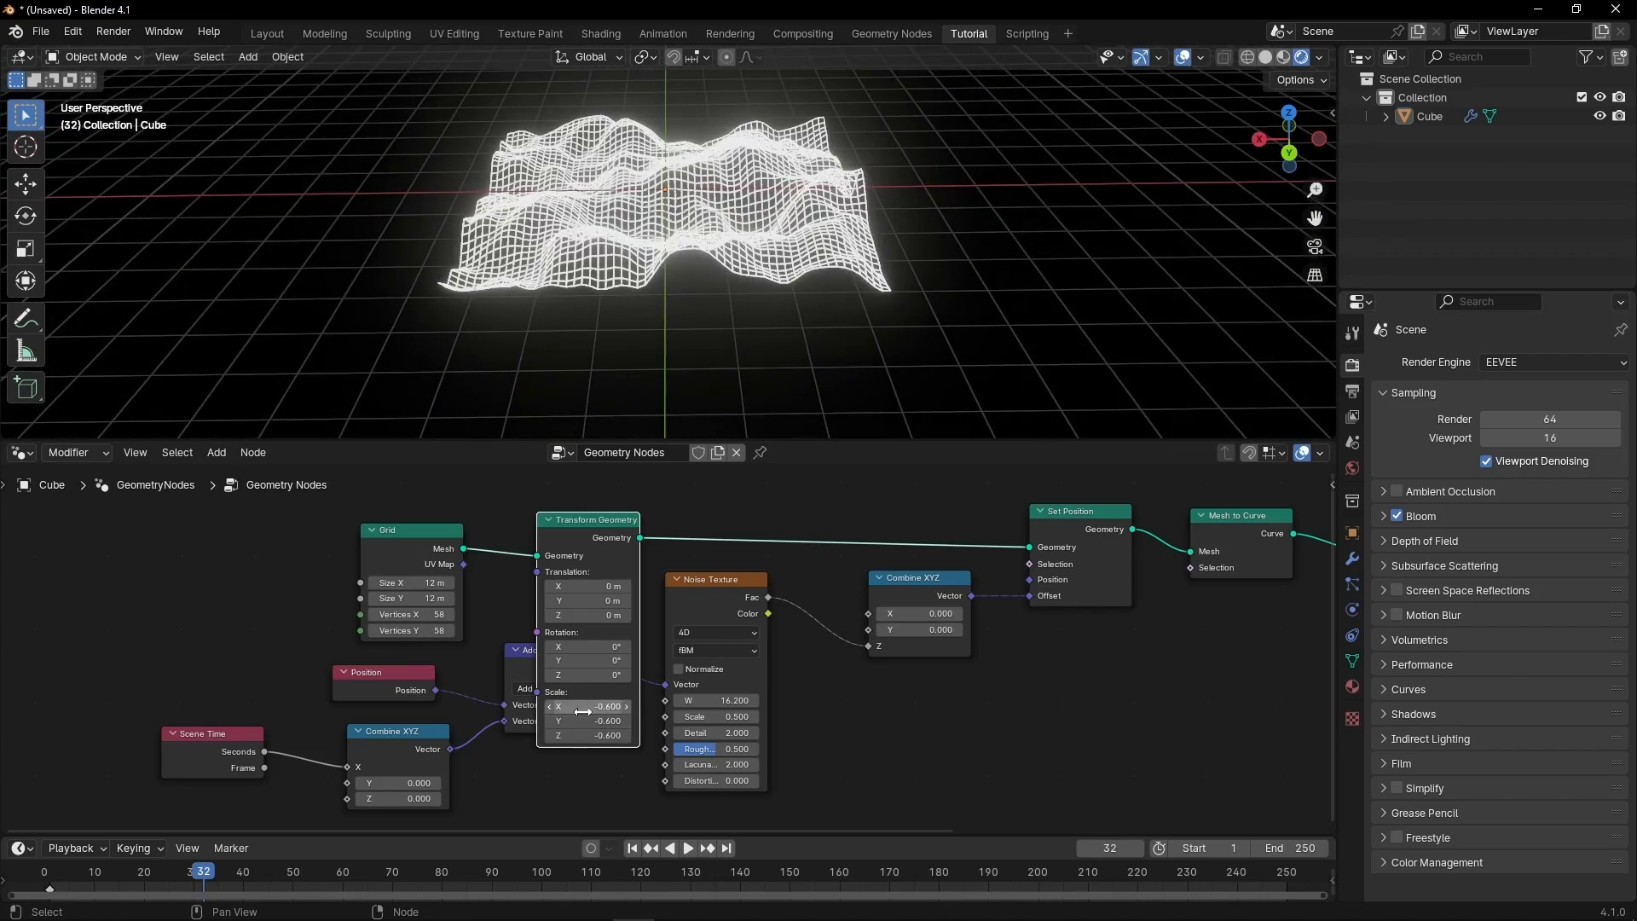
pyautogui.hotkey('ctrl', 'x')
pyautogui.moveTo(407, 543); pyautogui.dragTo(500, 531)
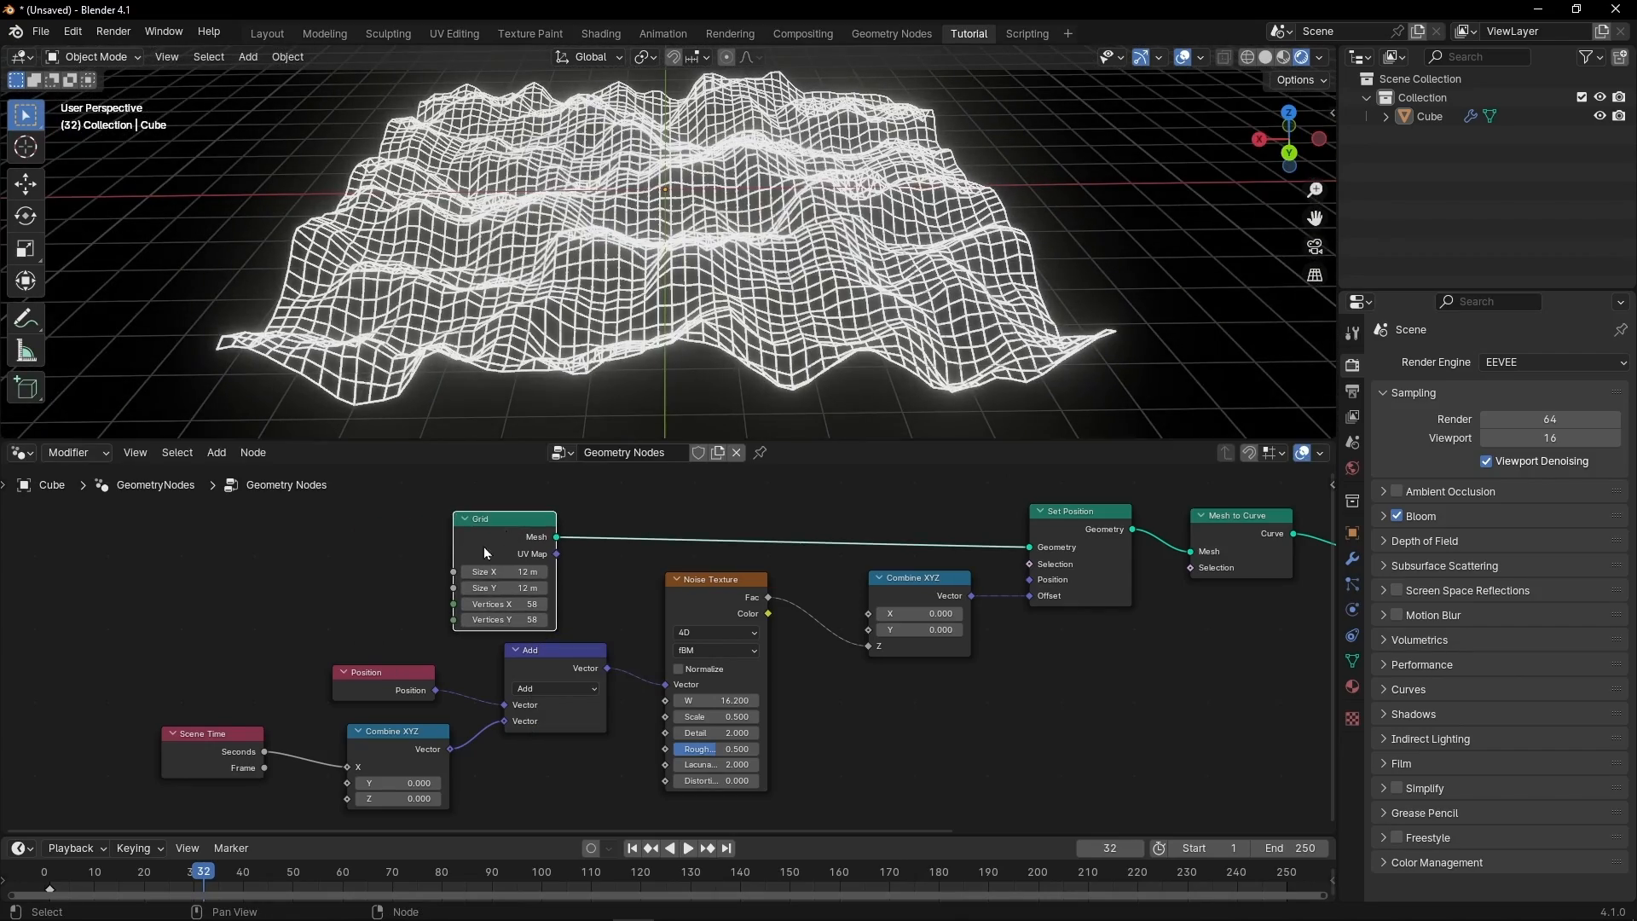
# Add a Value node beside the Grid node and connect it to both Size X and Size Y.
pyautogui.scroll(4, 365, 610)
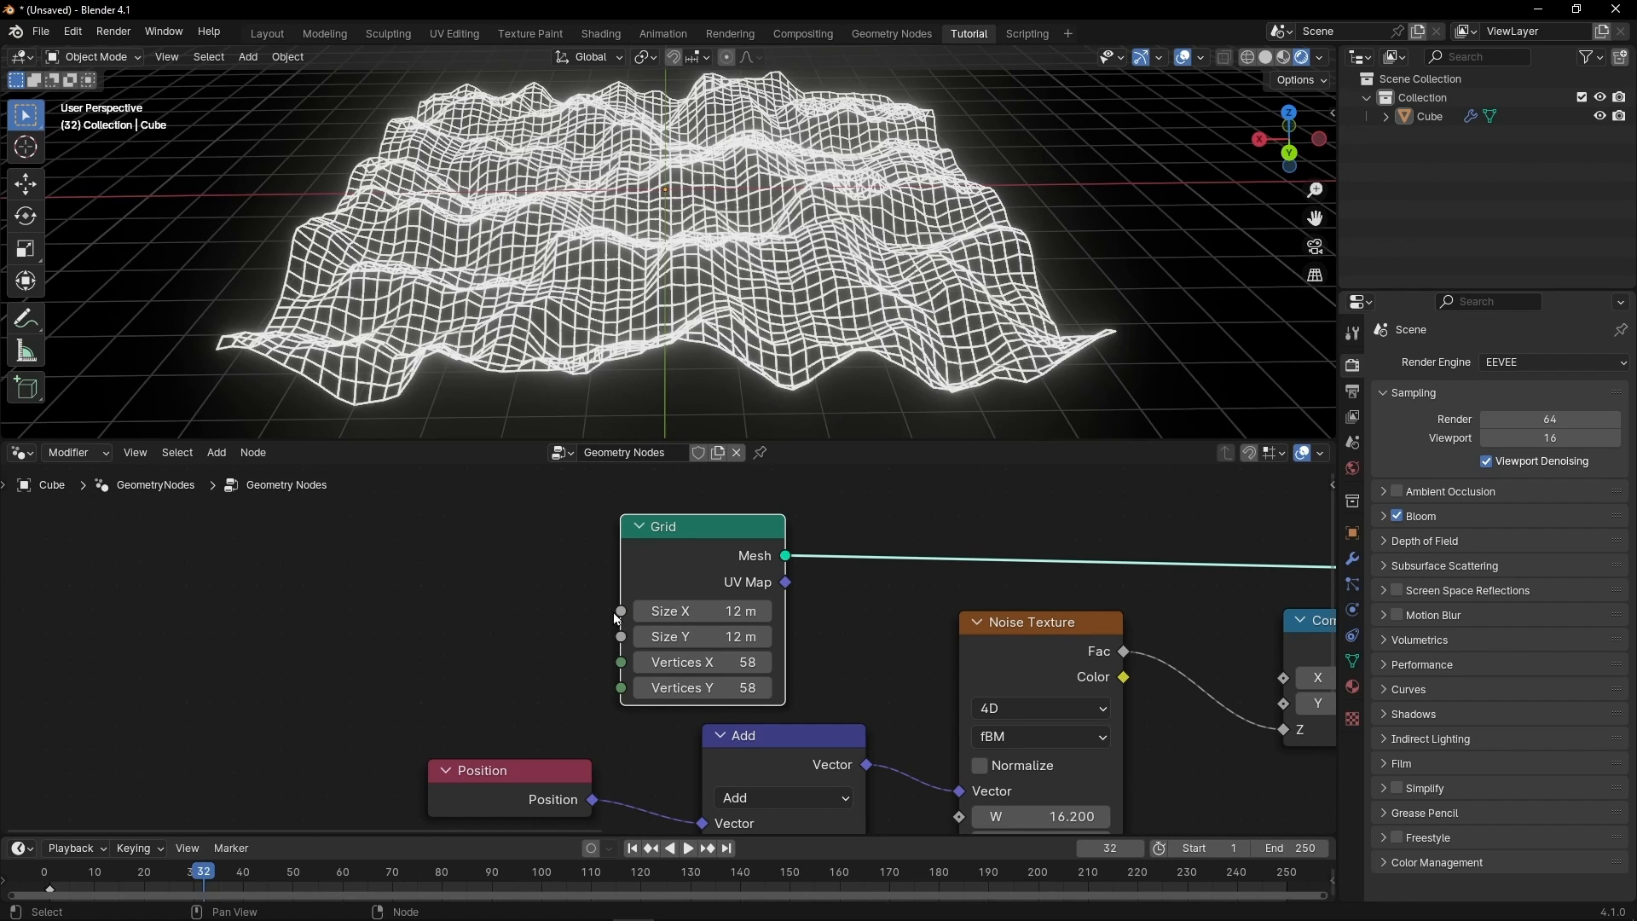
pyautogui.moveTo(617, 619); pyautogui.dragTo(434, 596)
pyautogui.write('value')
pyautogui.press('Return')
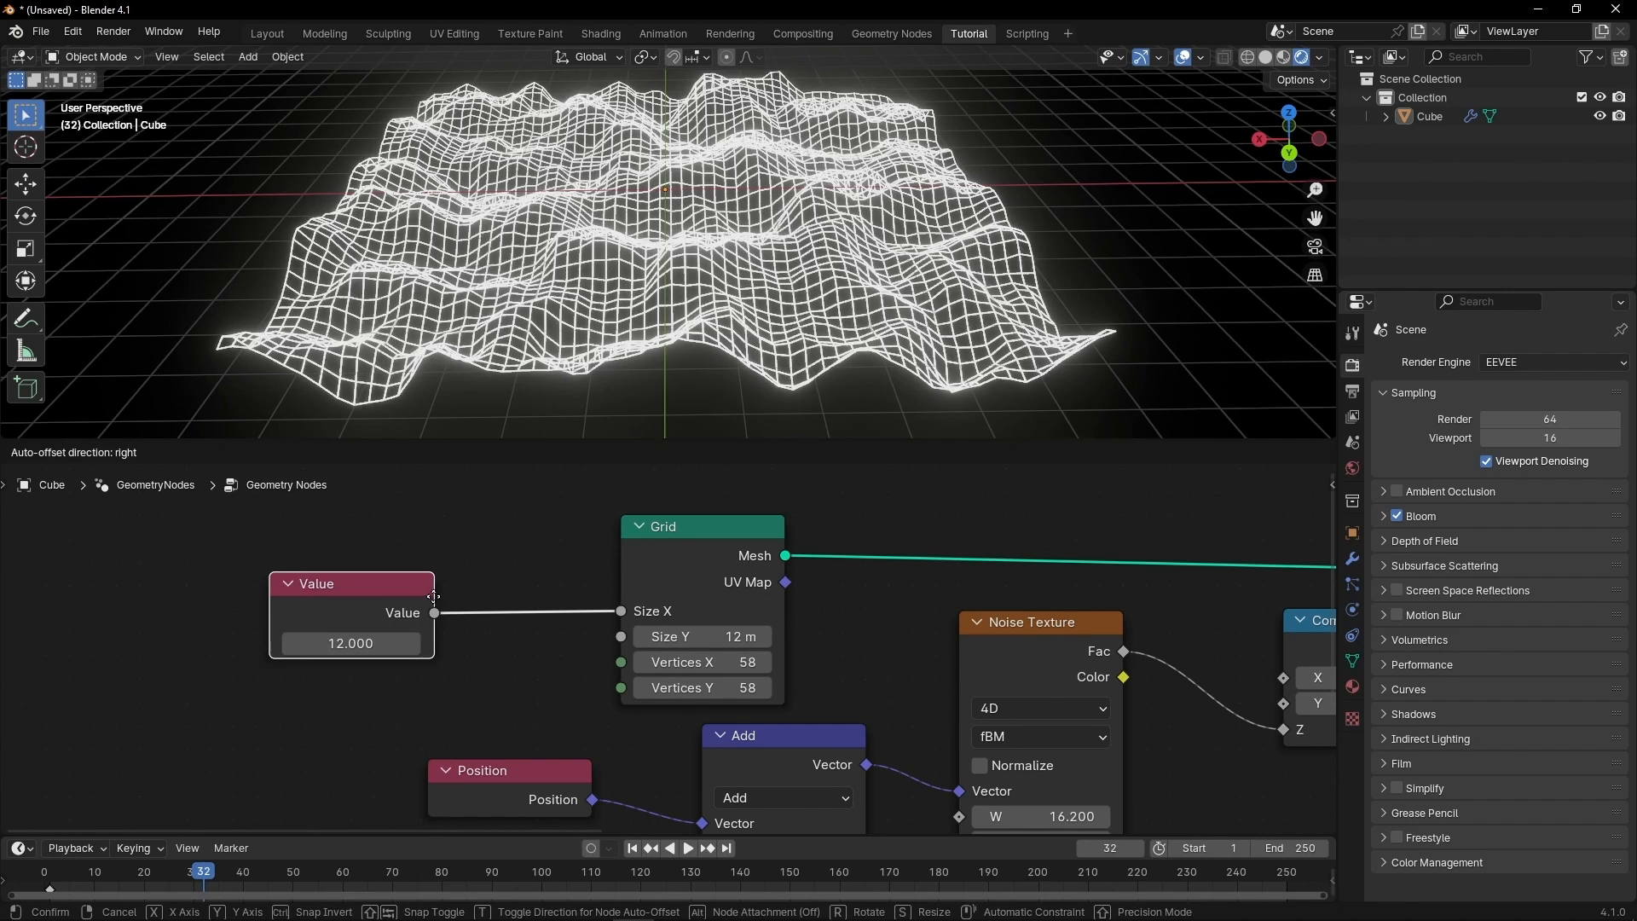
pyautogui.click(438, 588)
pyautogui.moveTo(437, 604); pyautogui.dragTo(622, 636)
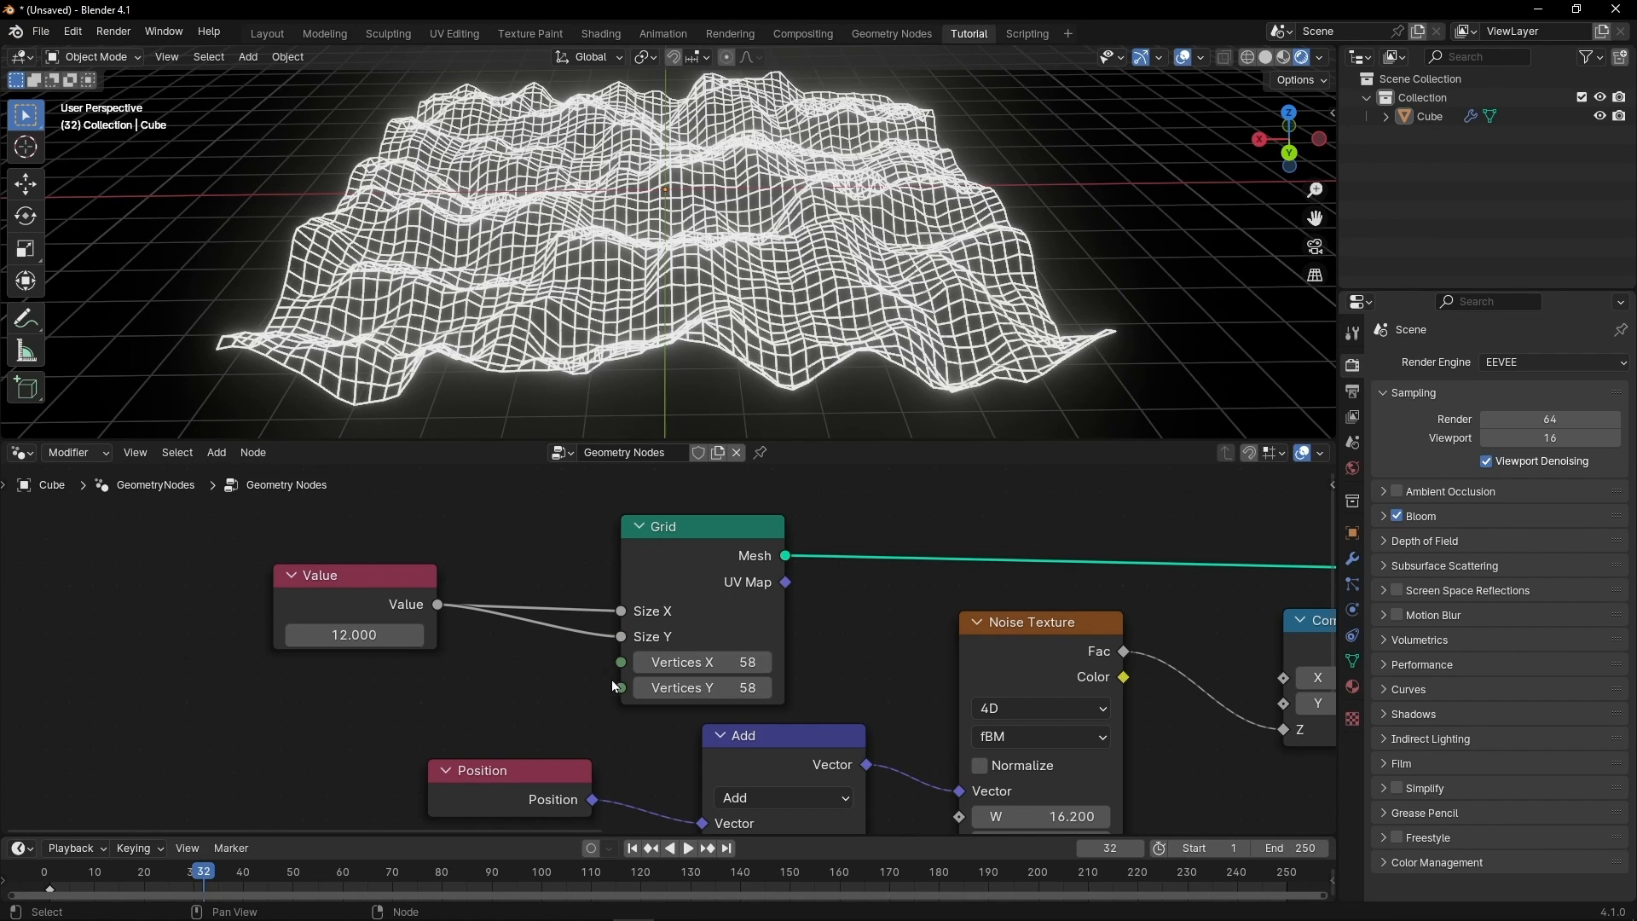
# Add an Integer node below the Value node and connect it to the Grid's Vertices X and Vertices Y.
pyautogui.hotkey('shift', 'a')
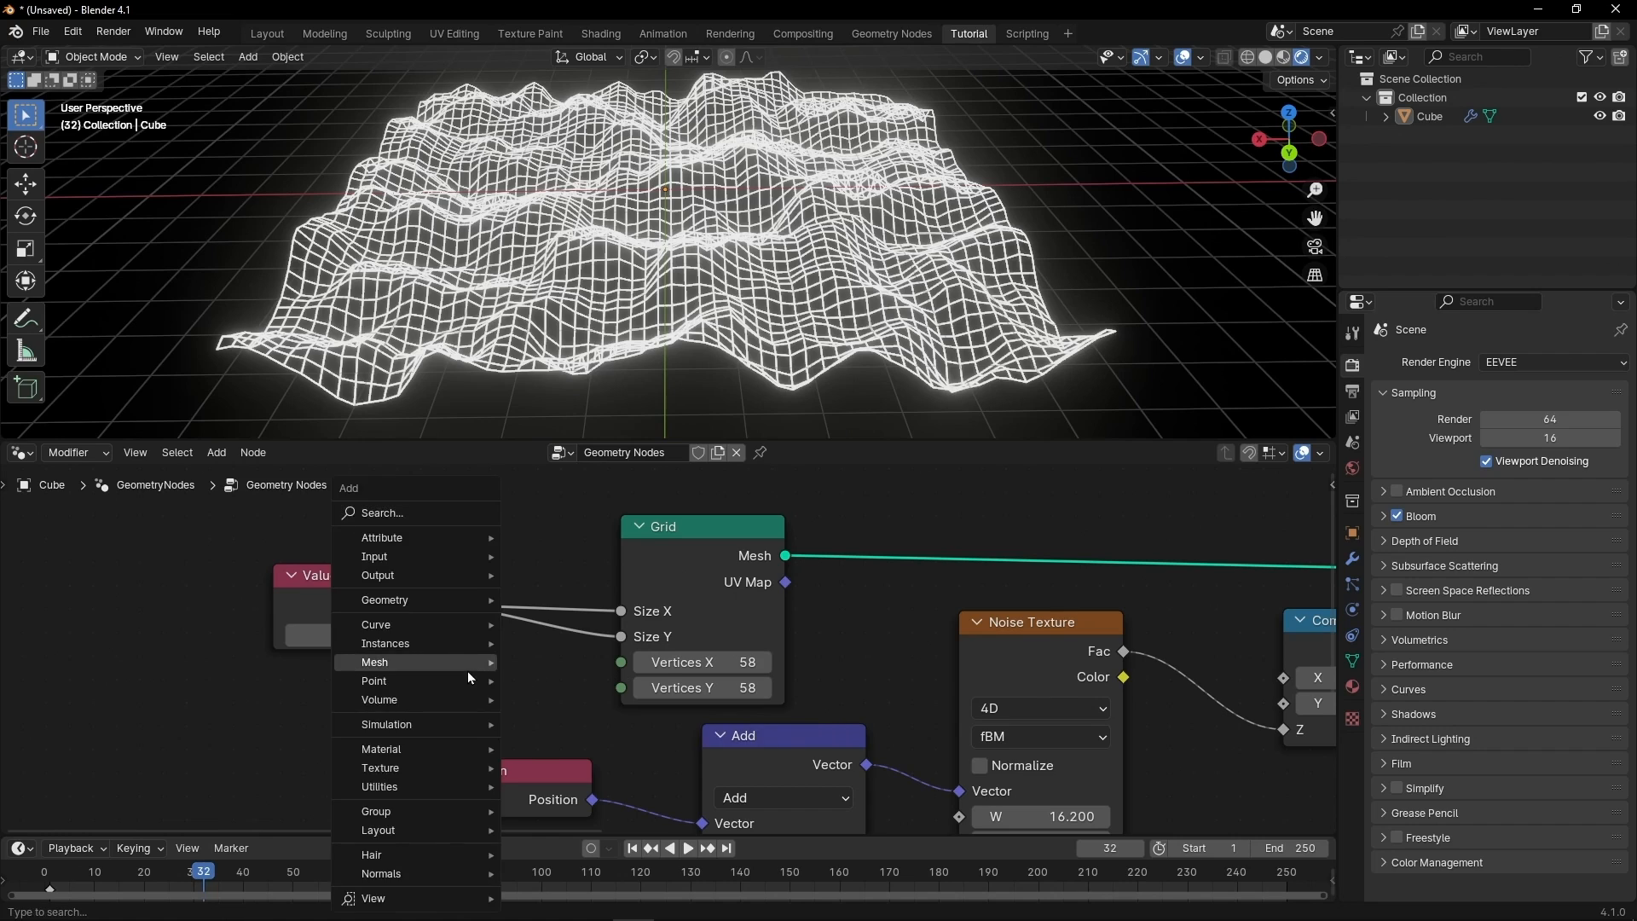
pyautogui.write('intl')
pyautogui.press('BackSpace')
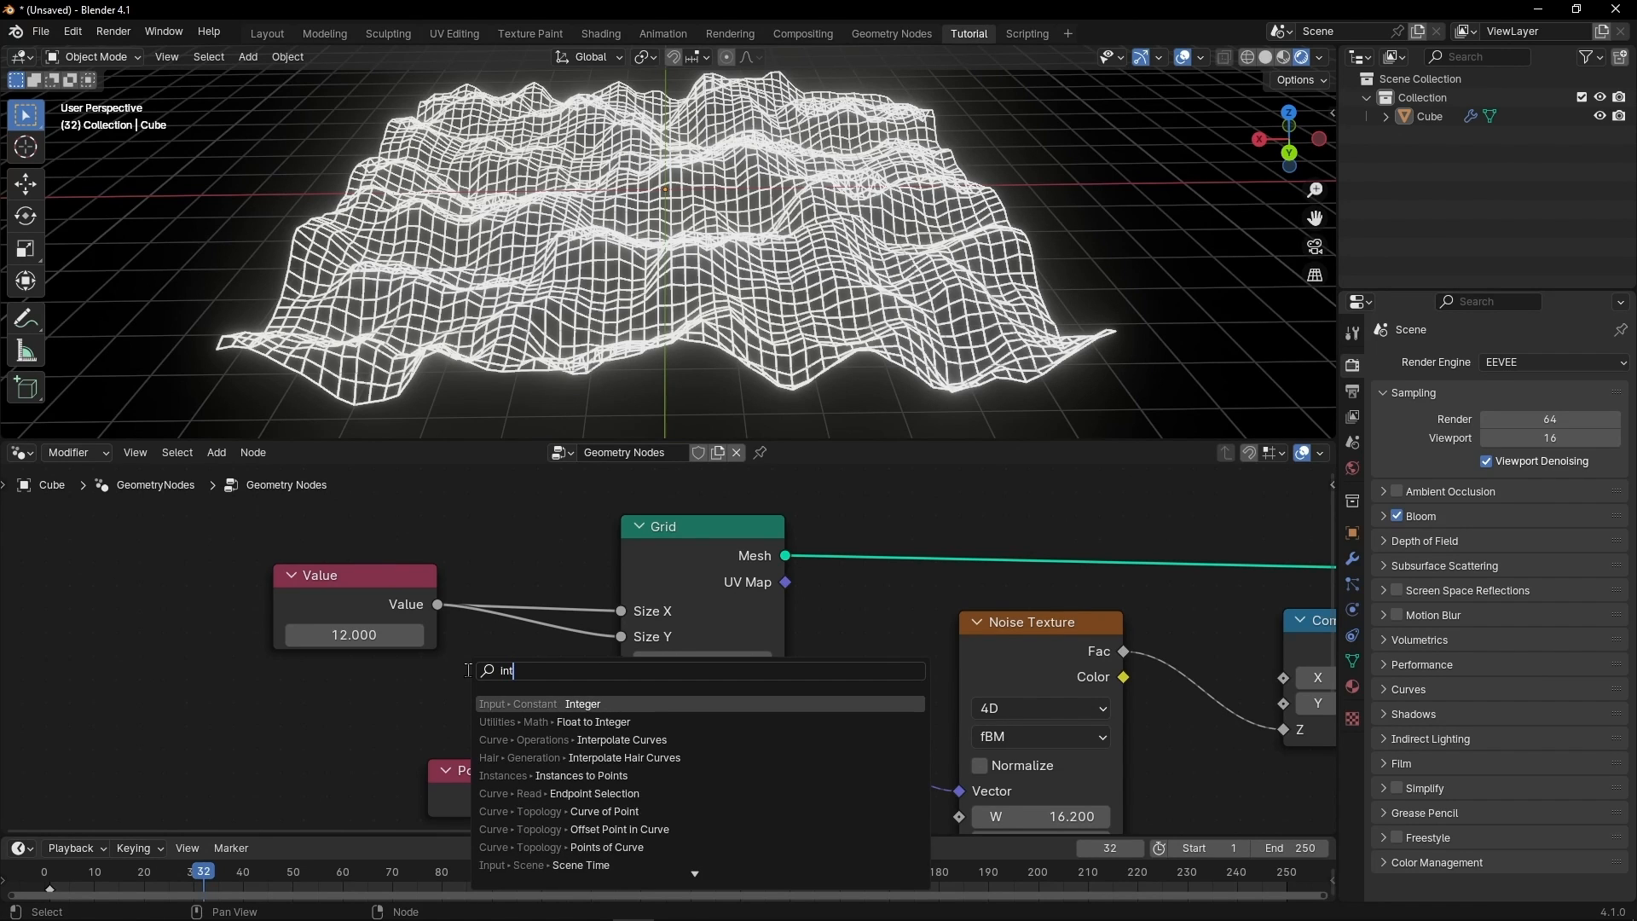
pyautogui.press('Return')
pyautogui.click(268, 663)
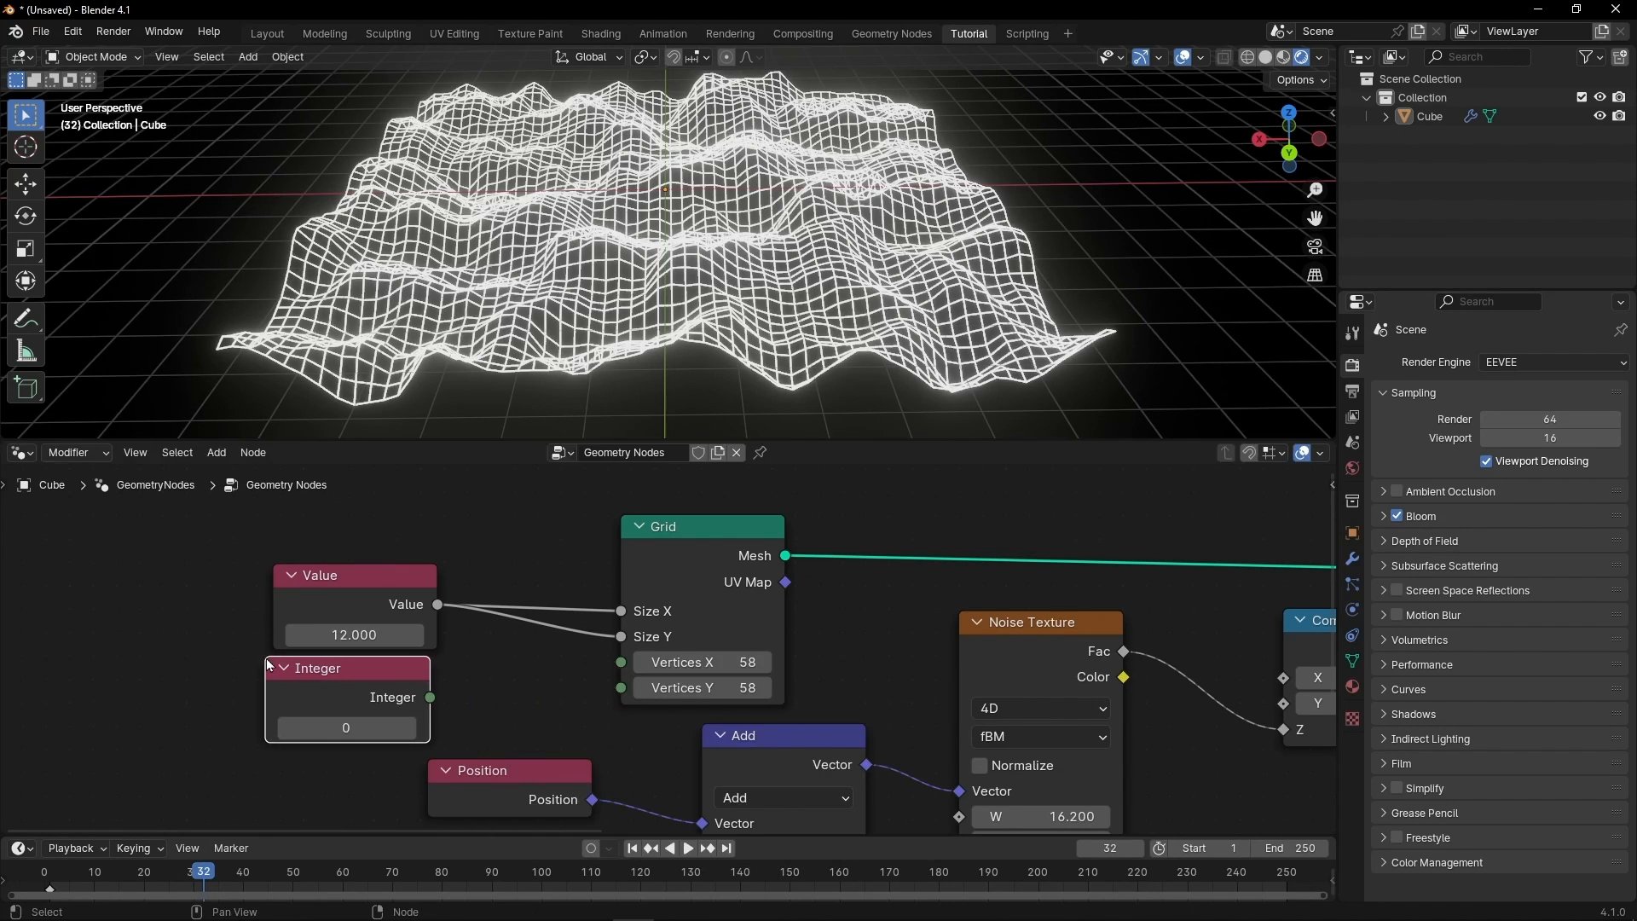
pyautogui.moveTo(429, 697); pyautogui.dragTo(609, 661)
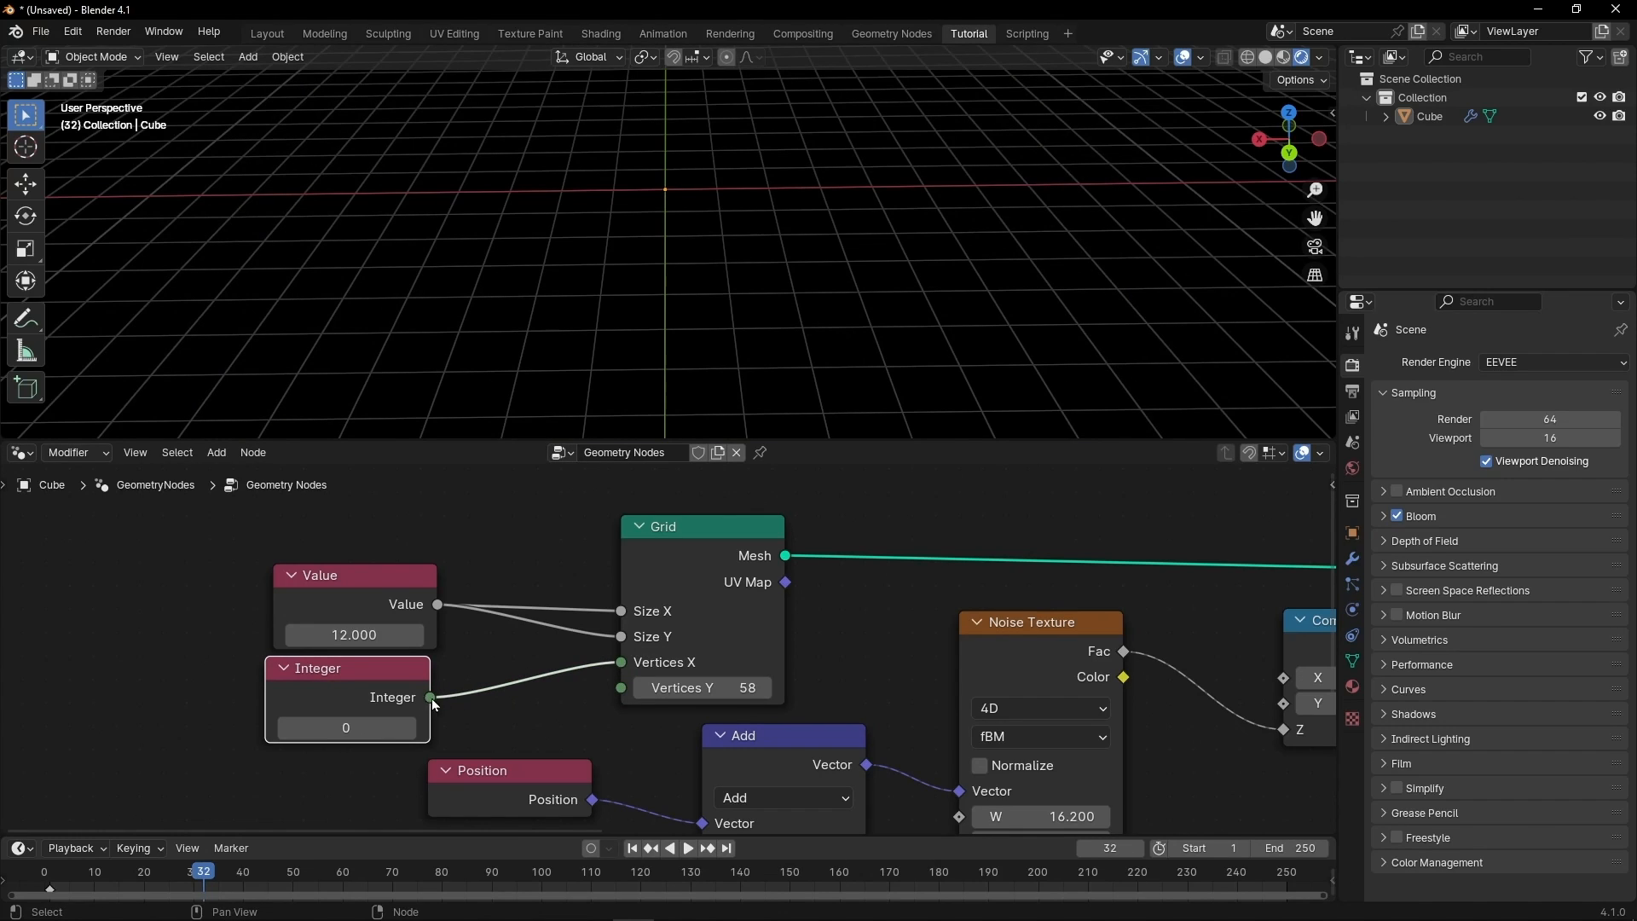
pyautogui.moveTo(431, 698); pyautogui.dragTo(607, 692)
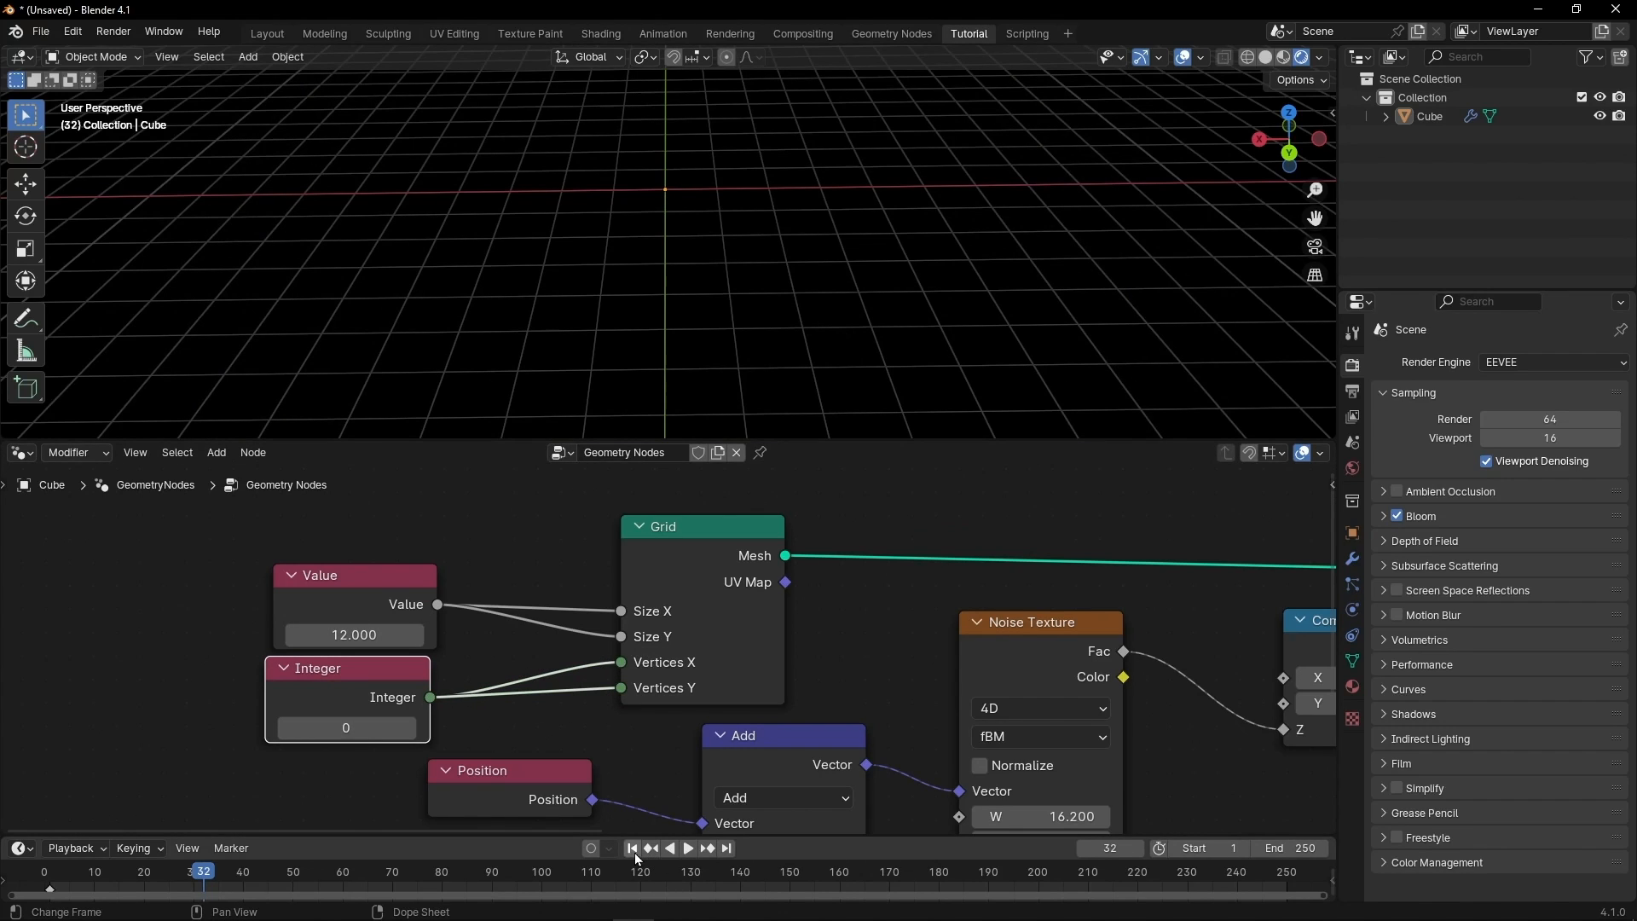
# Return to frame 1 and keyframe the Integer node at 0.
pyautogui.click(632, 848)
pyautogui.rightClick(331, 730)
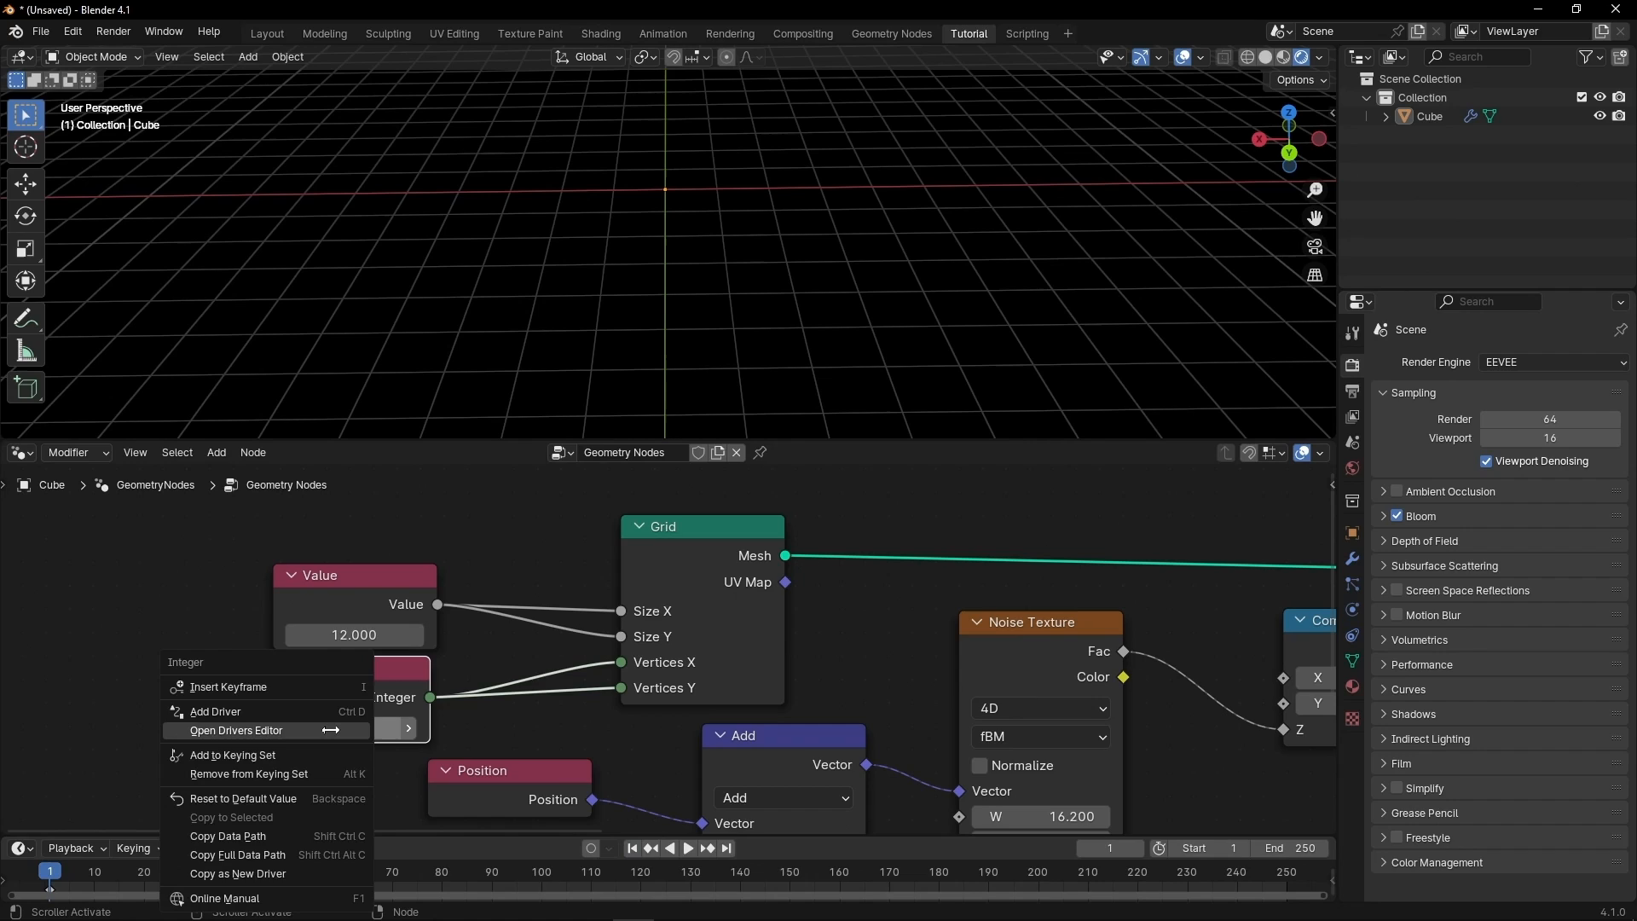
pyautogui.press('Escape')
# Set the Value node to 0 and keyframe it at frame 1, advancing the timeline to frame 11.
pyautogui.click(371, 635)
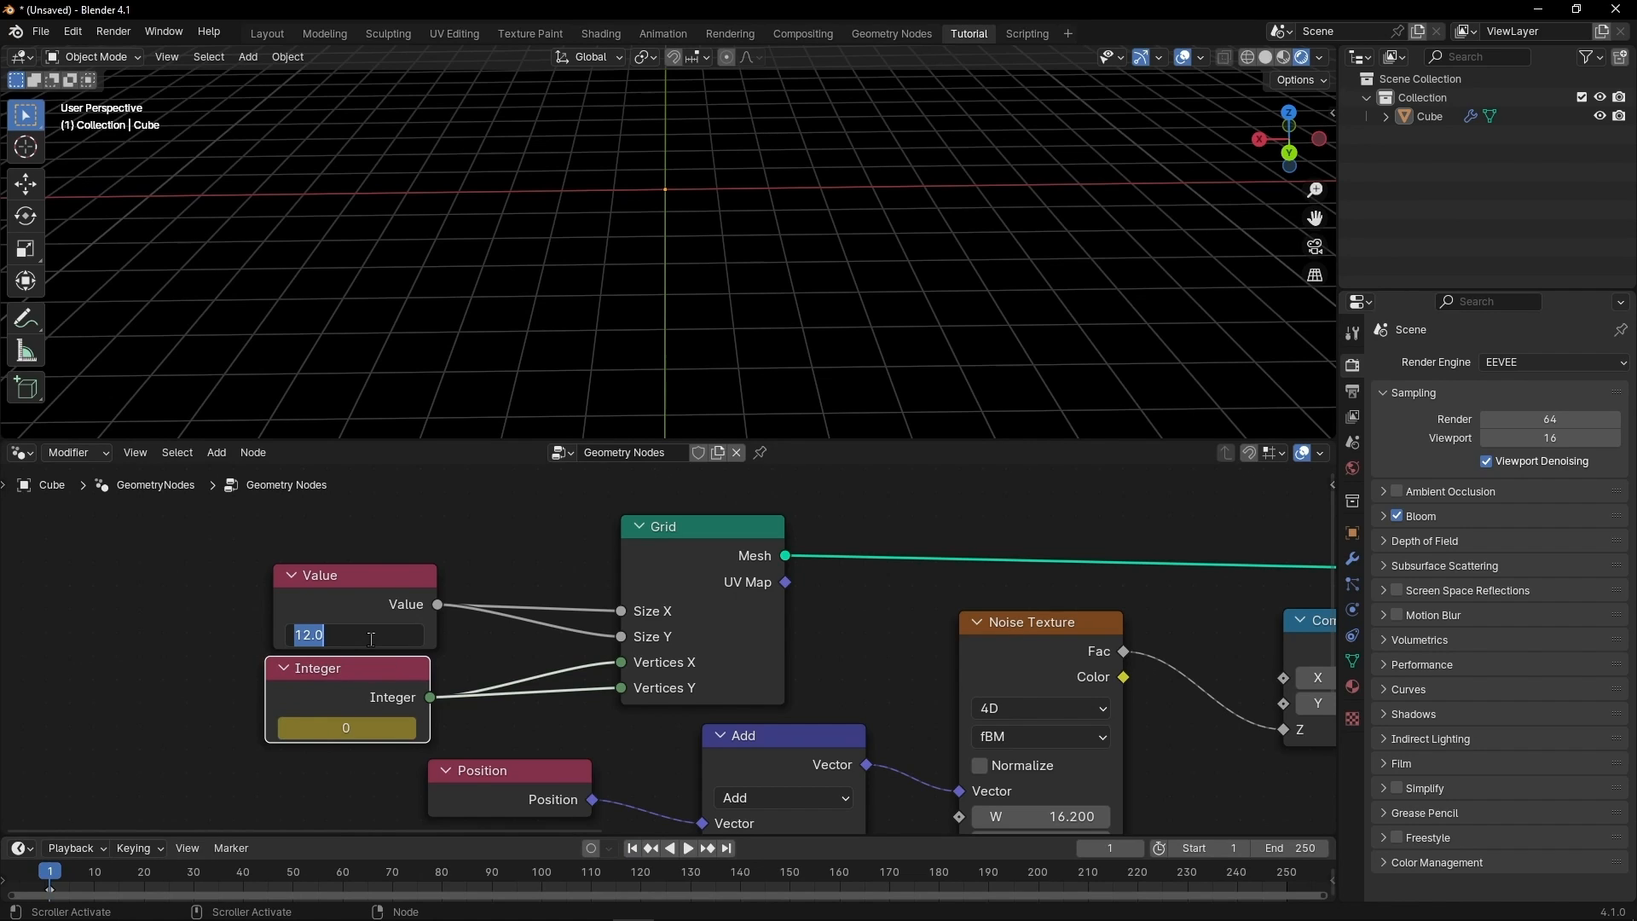
pyautogui.press('Return')
pyautogui.rightClick(366, 636)
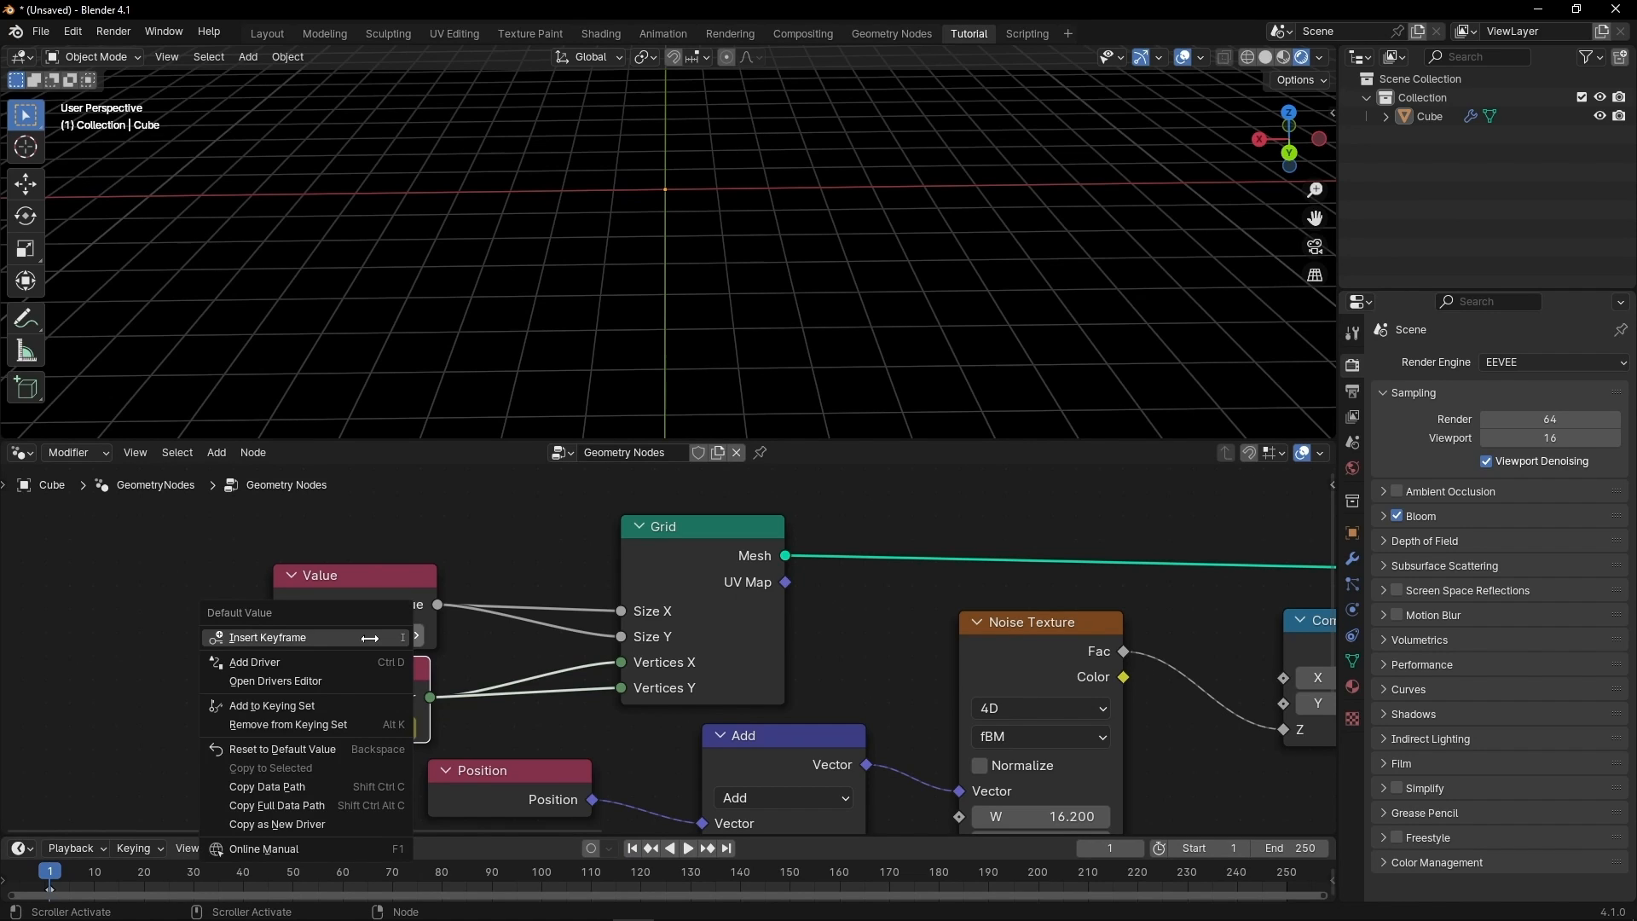
pyautogui.press('Escape')
pyautogui.press('space')
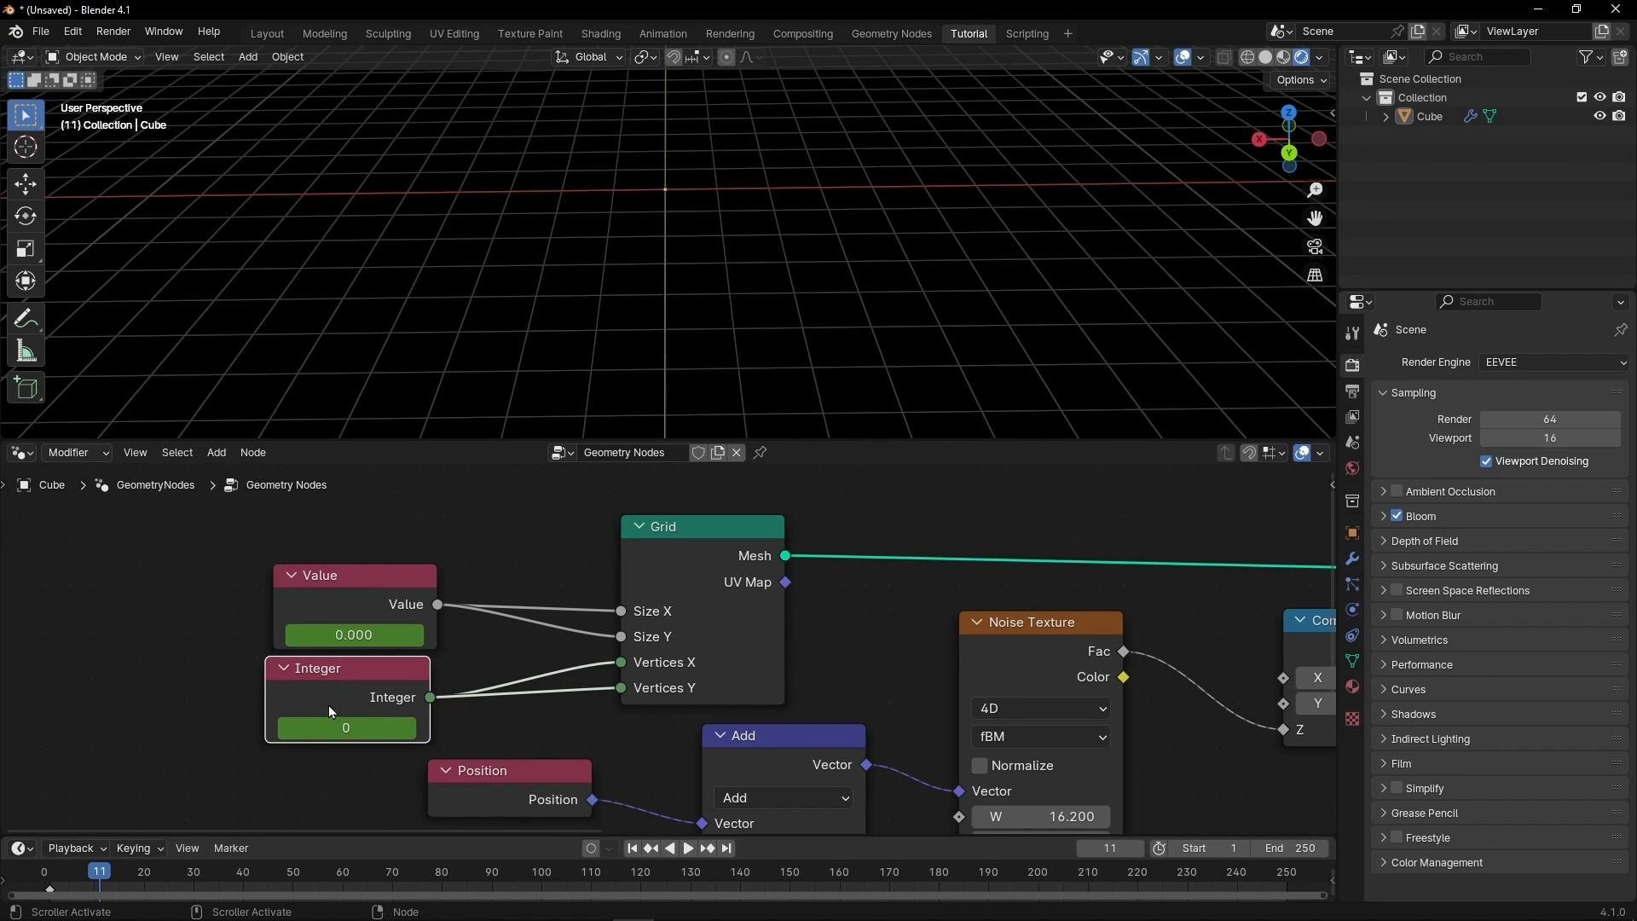
# Set the Value node to 12 and the Integer node to 60, and keyframe both at frame 11.
pyautogui.click(350, 635)
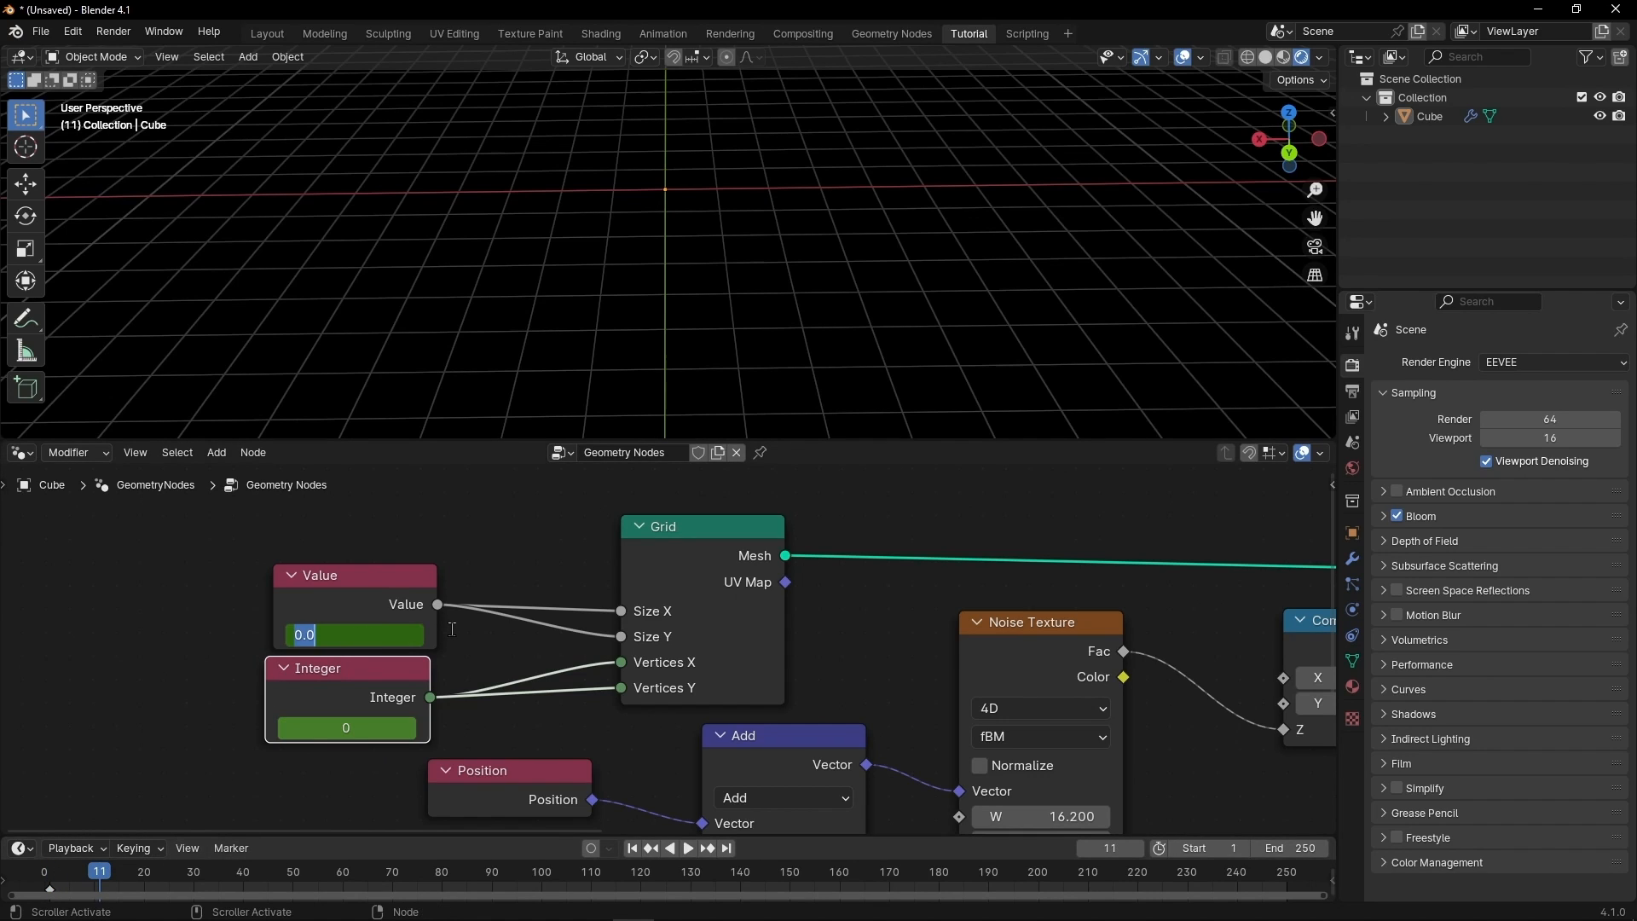
pyautogui.press('Return')
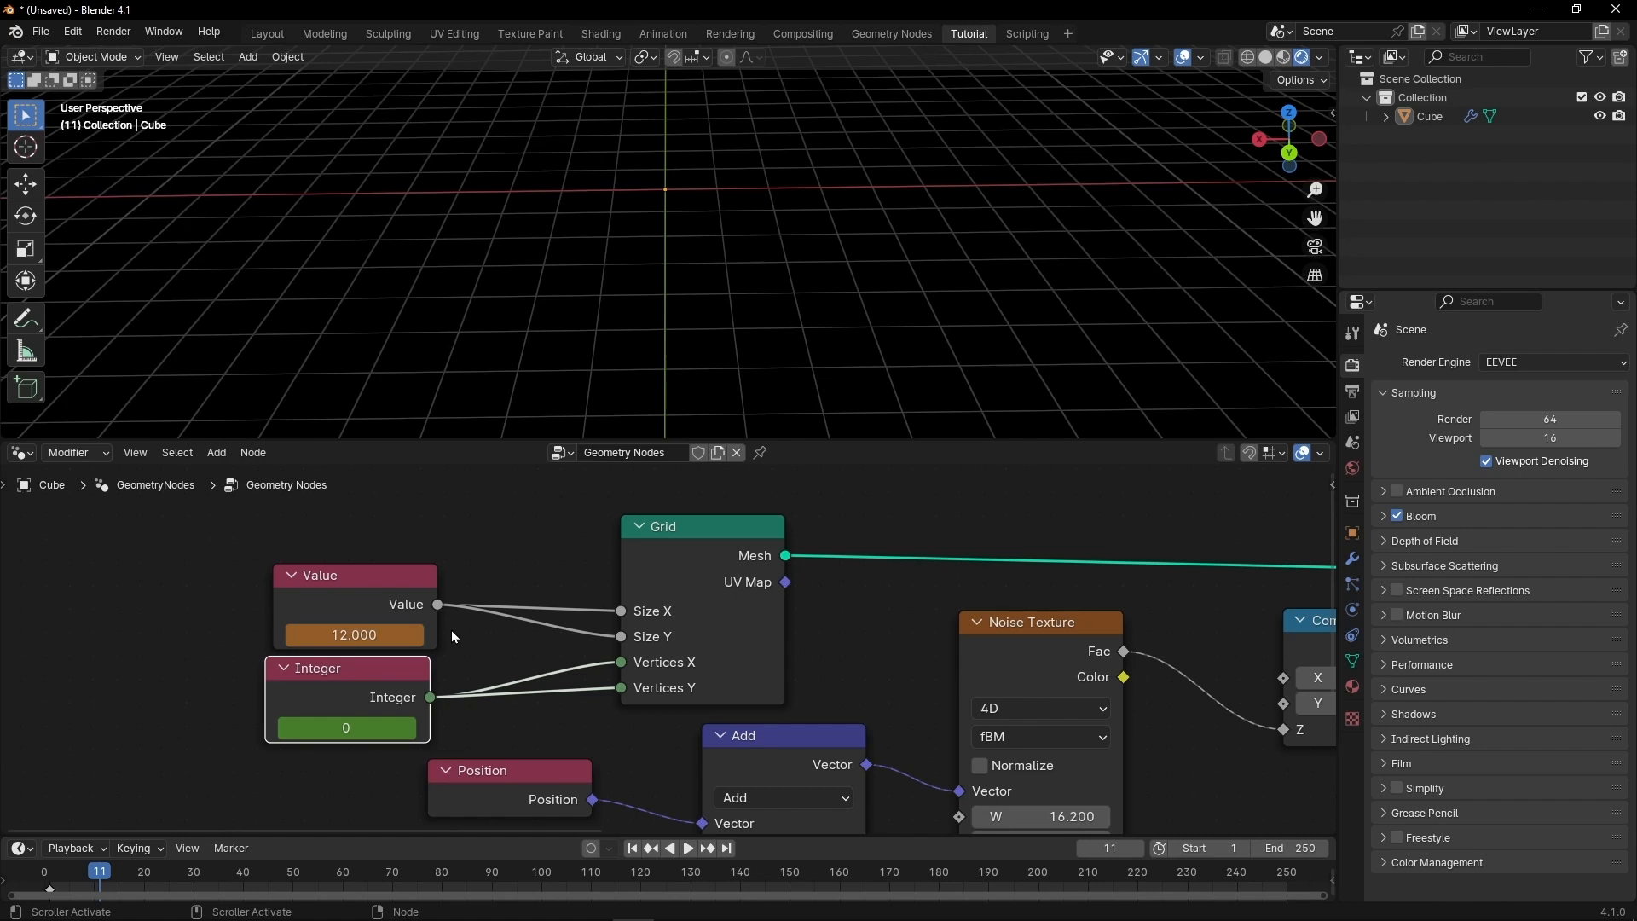
pyautogui.click(336, 727)
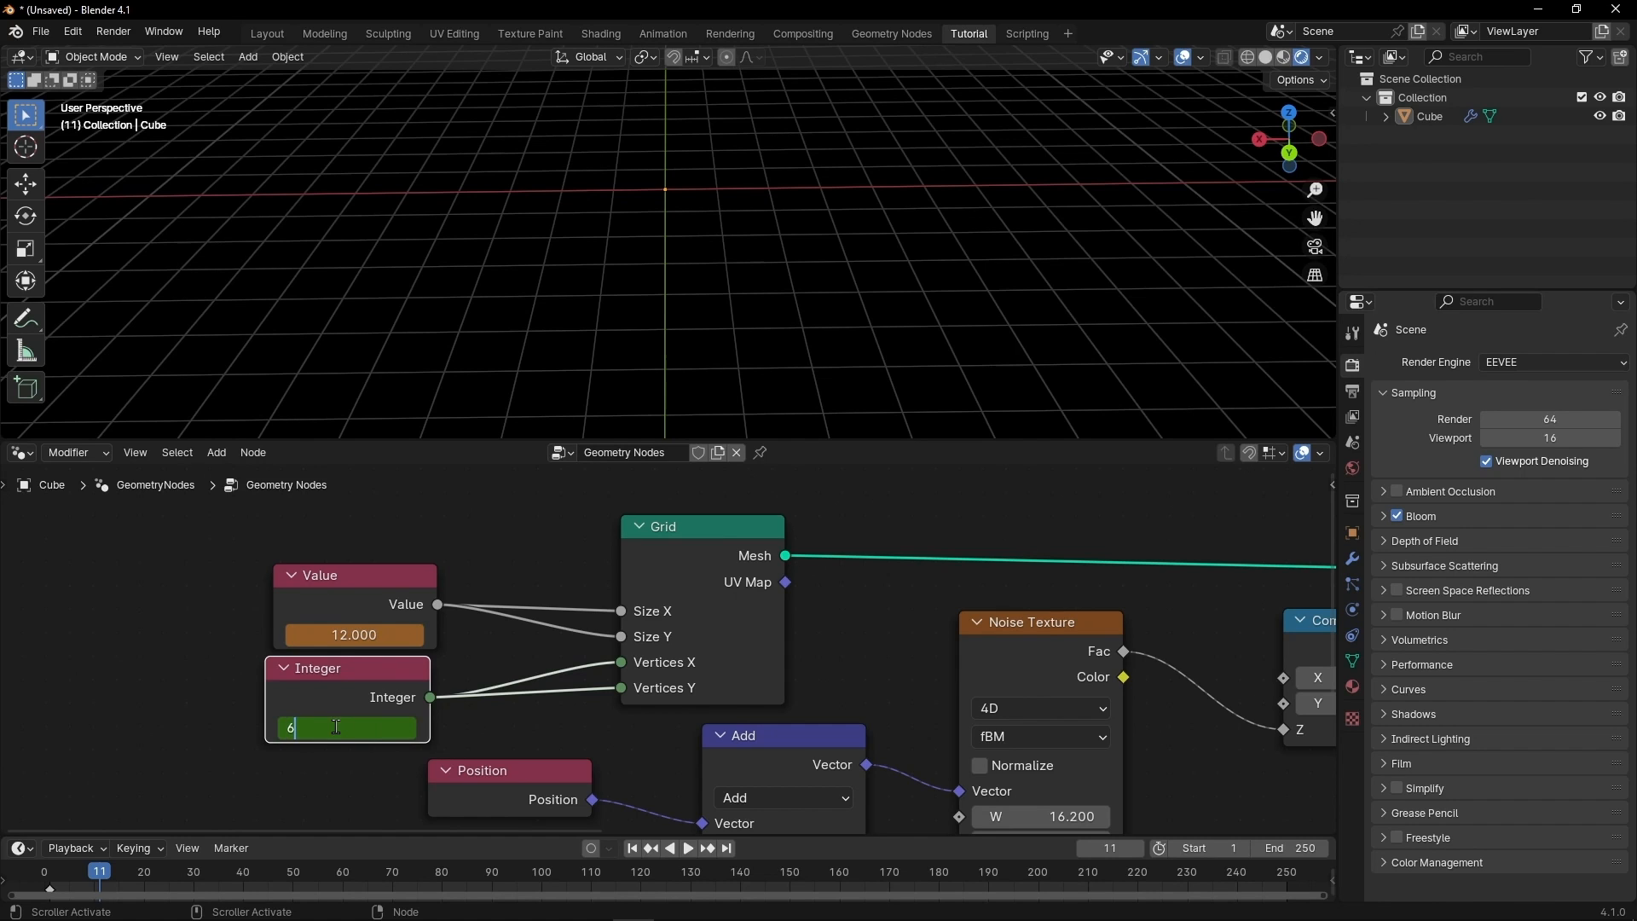
pyautogui.press('Return')
pyautogui.rightClick(334, 726)
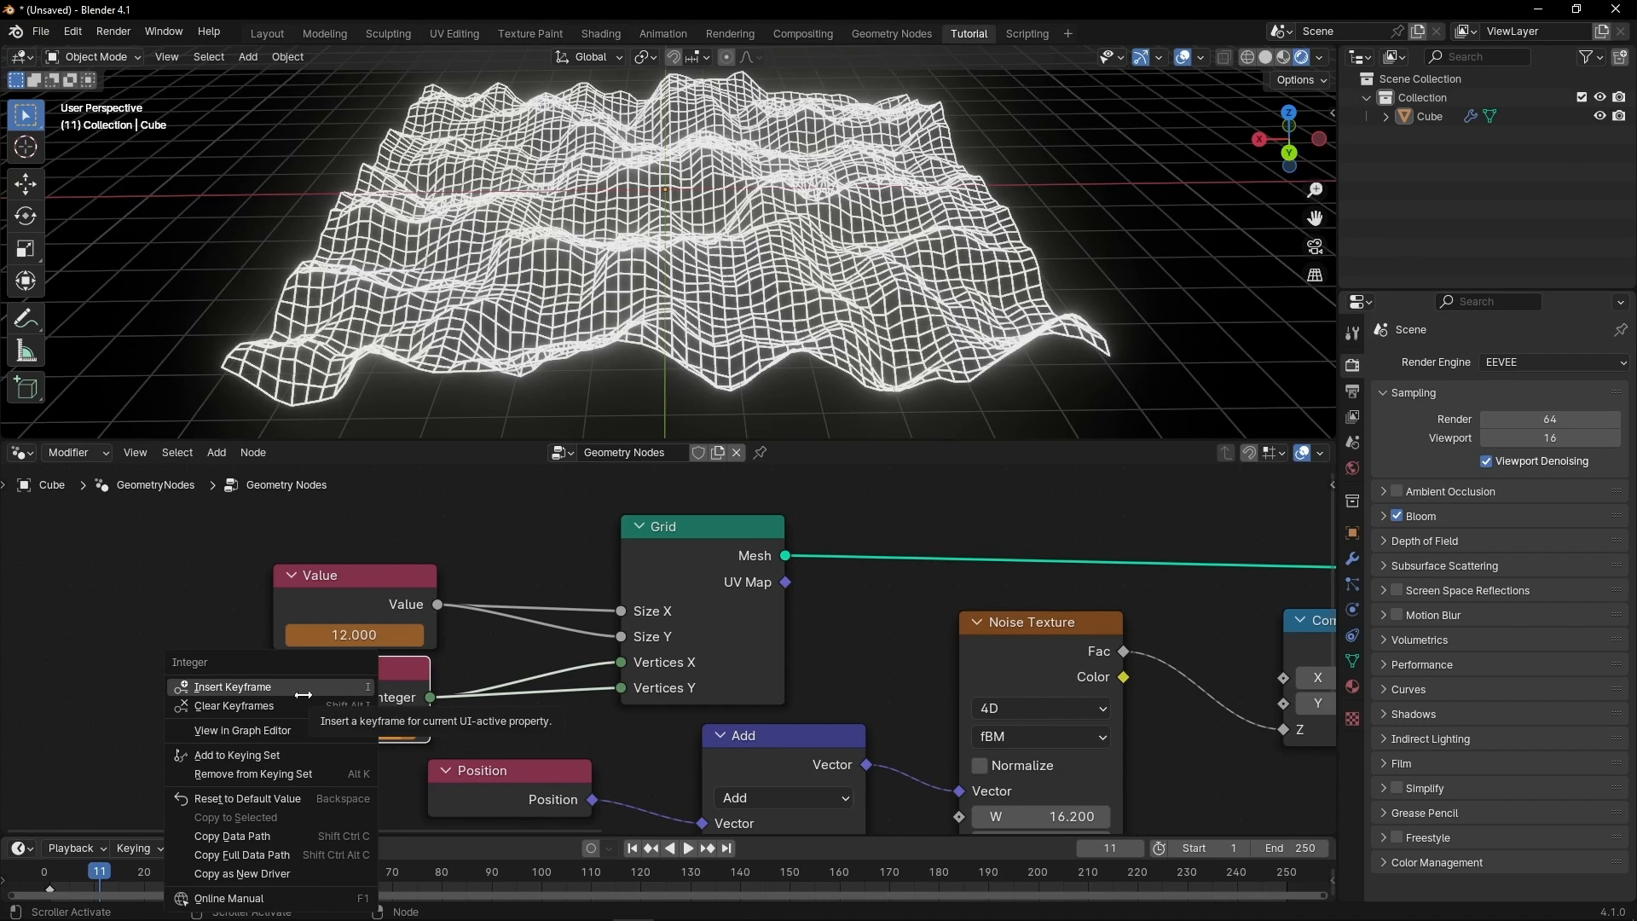
pyautogui.click(231, 686)
pyautogui.rightClick(337, 634)
pyautogui.click(256, 633)
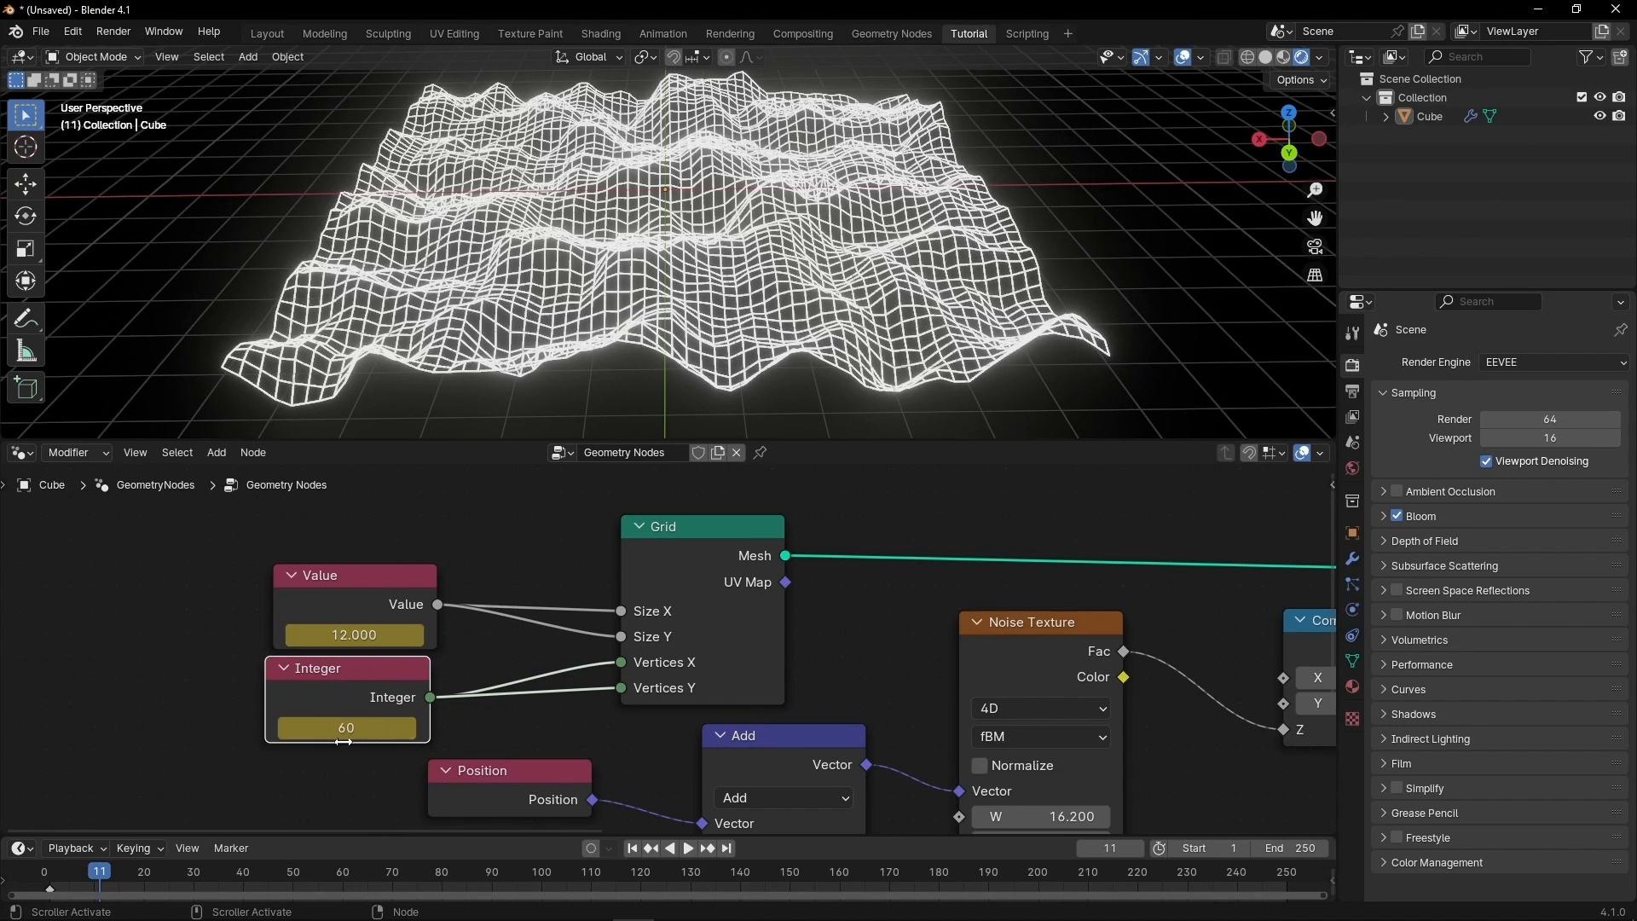
# Play the grid's growth animation from frame 1 in a maximized 3D viewport, then restore the layout.
pyautogui.click(632, 847)
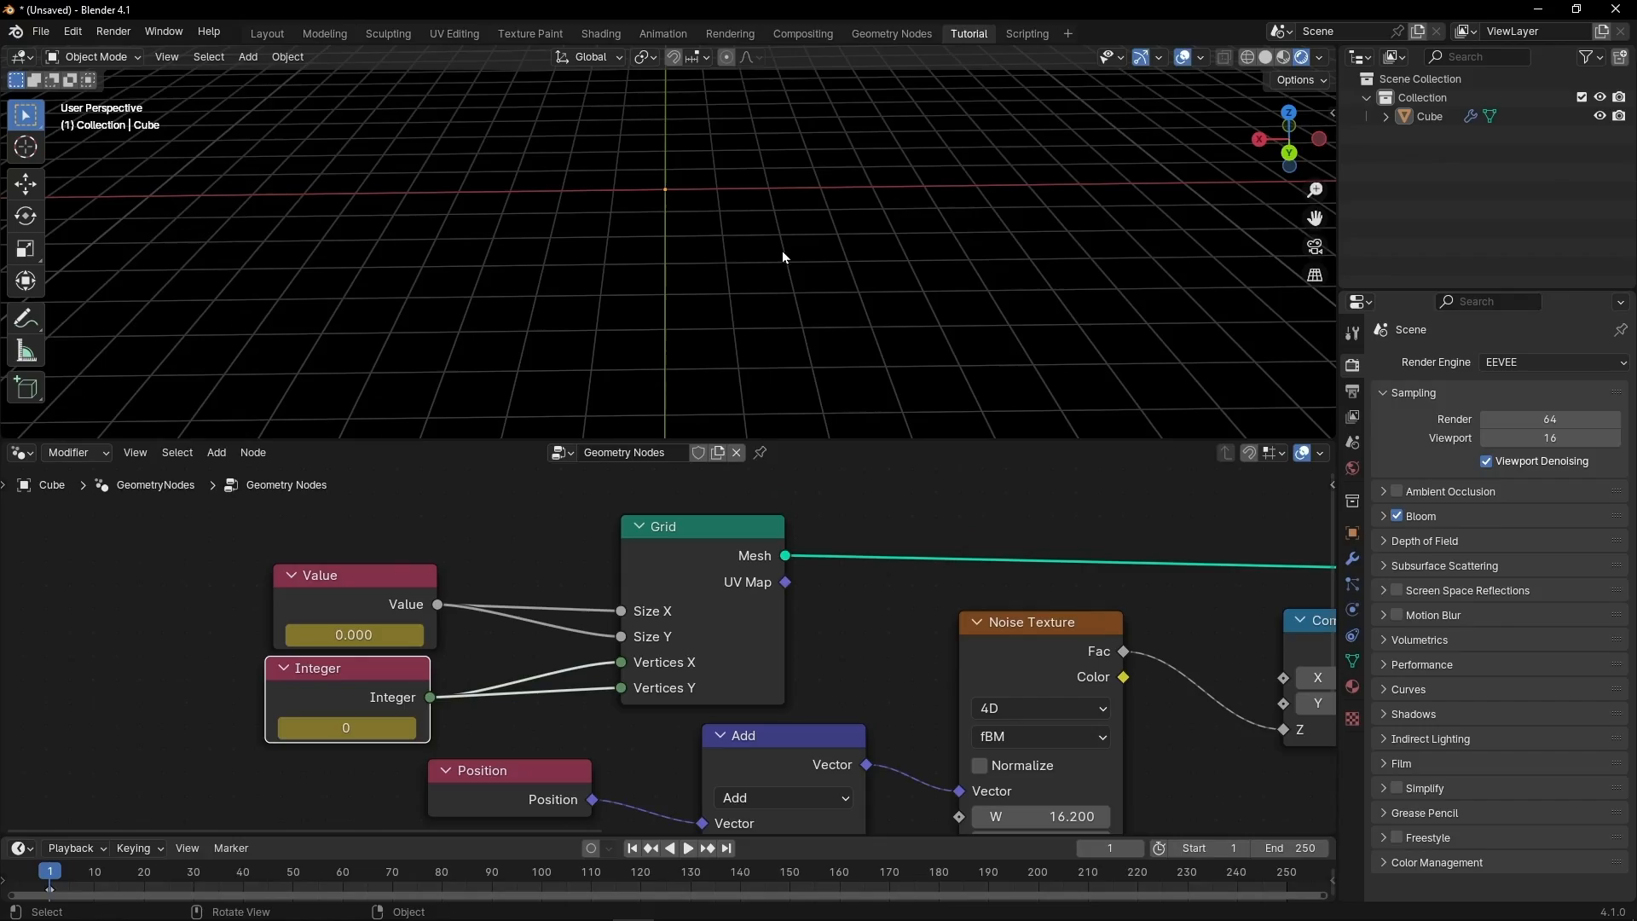
pyautogui.hotkey('ctrl', 'space')
pyautogui.press('space')
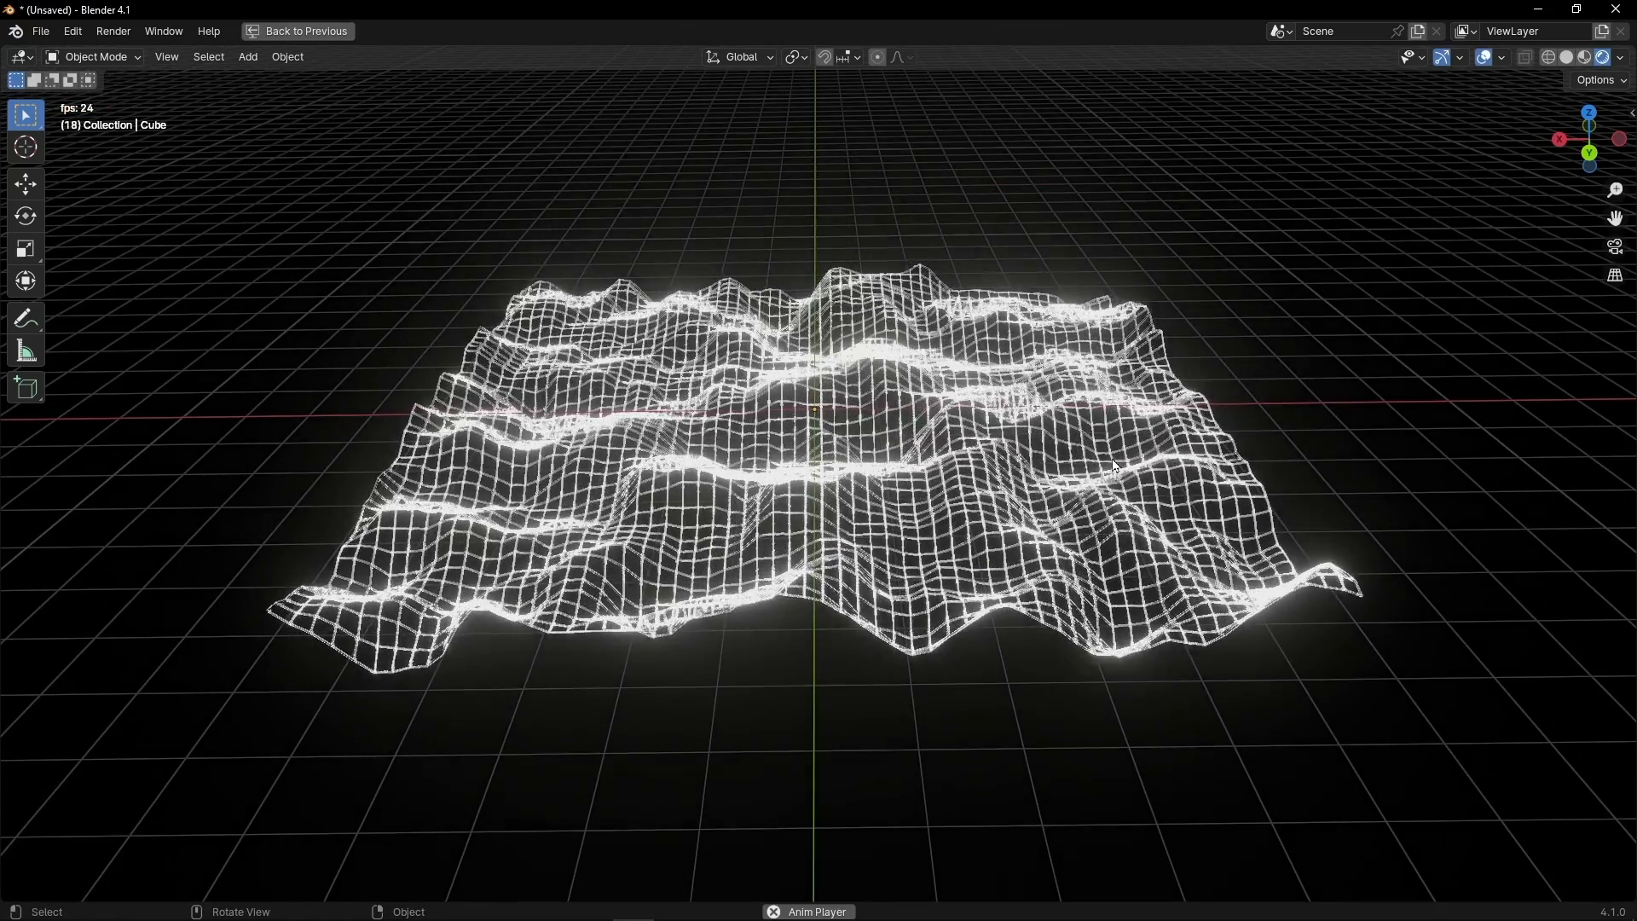
pyautogui.press('space')
pyautogui.hotkey('ctrl', 'space')
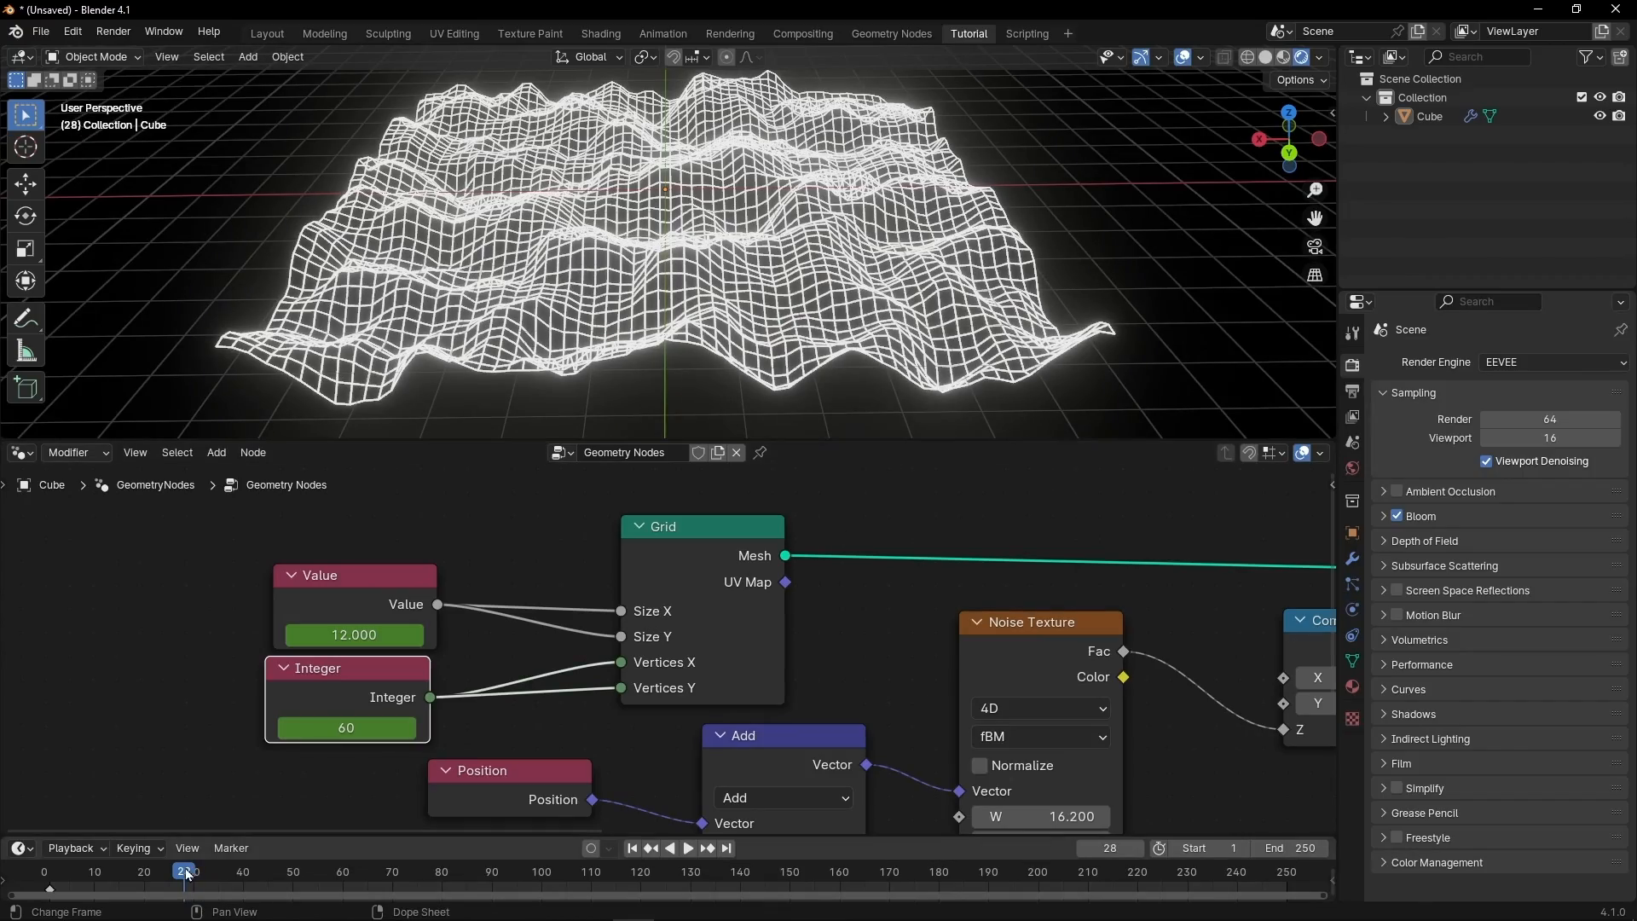
# Scrub through the early frames, replay from frame 1, and examine the wireframe terrain from a lower angle and up close.
pyautogui.moveTo(186, 870); pyautogui.dragTo(79, 871)
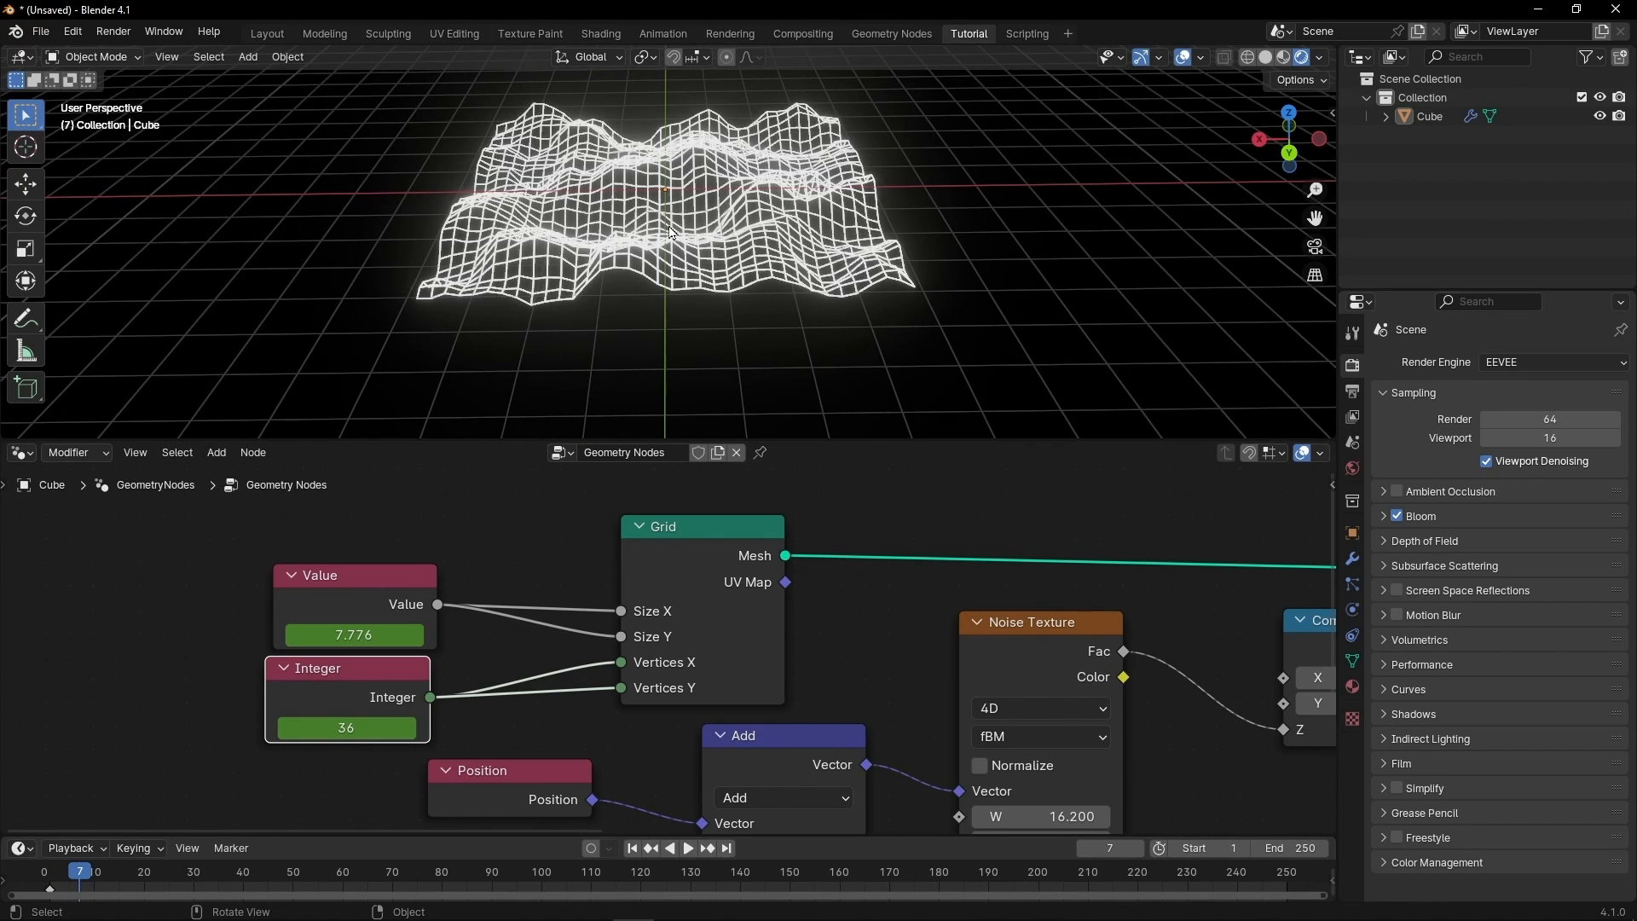
pyautogui.scroll(1, 669, 233)
pyautogui.keyDown('shift'); pyautogui.moveTo(605, 266); pyautogui.dragTo(619, 322, button='middle'); pyautogui.keyUp('shift')
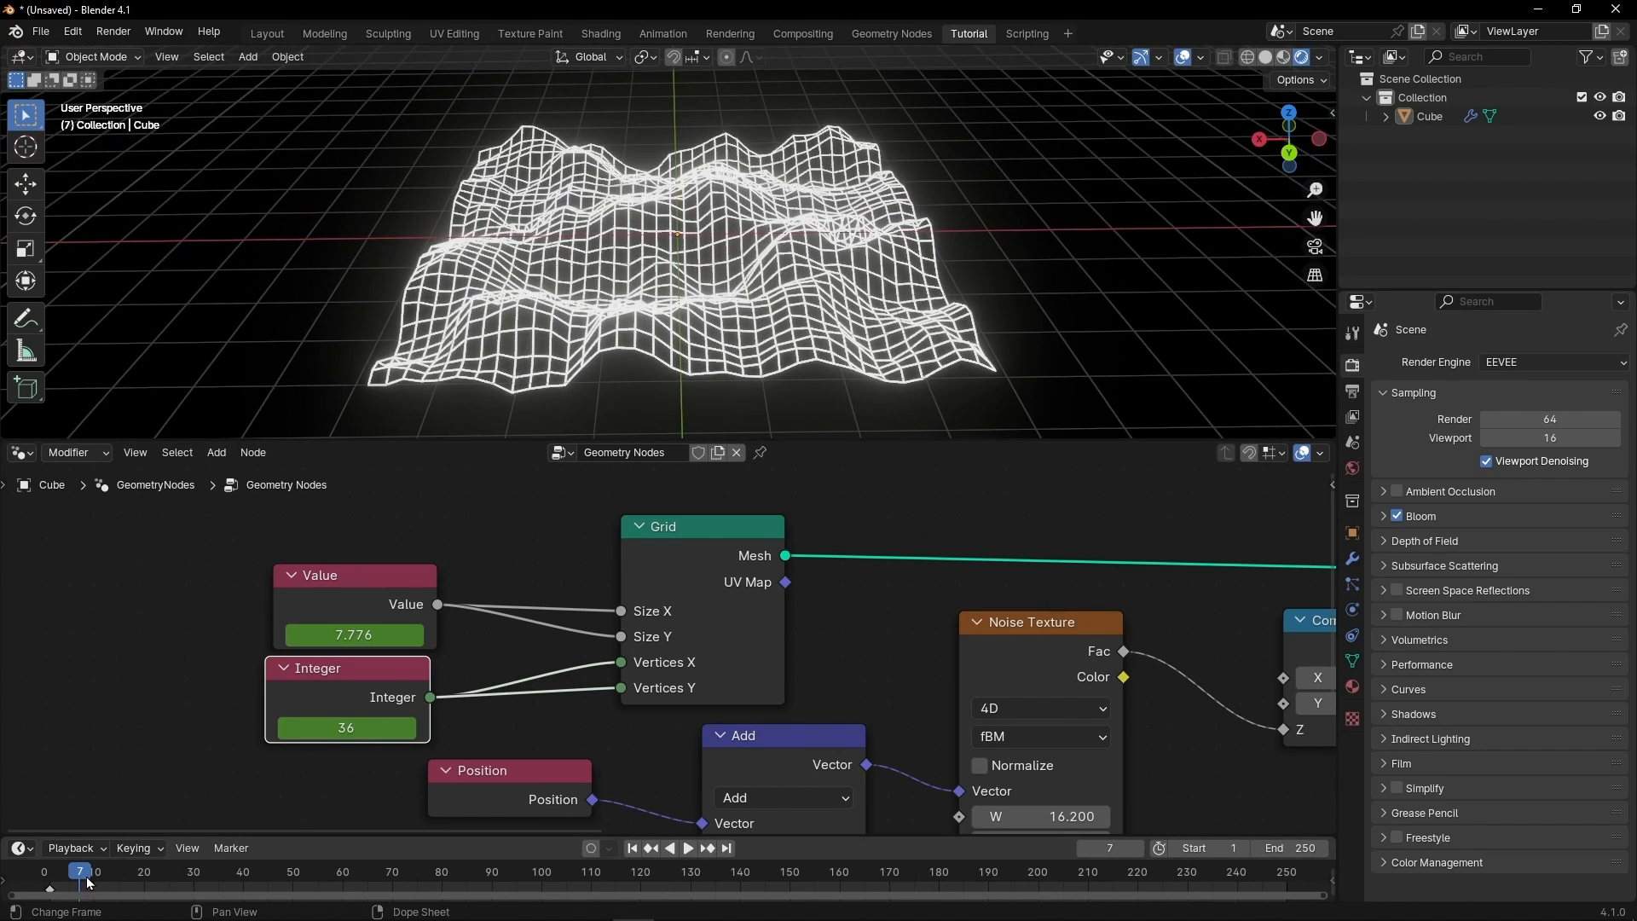
pyautogui.moveTo(76, 883)
pyautogui.mouseDown()
pyautogui.moveTo(57, 879)
pyautogui.moveTo(109, 878)
pyautogui.moveTo(53, 878)
pyautogui.moveTo(119, 878)
pyautogui.moveTo(53, 878)
pyautogui.mouseUp()
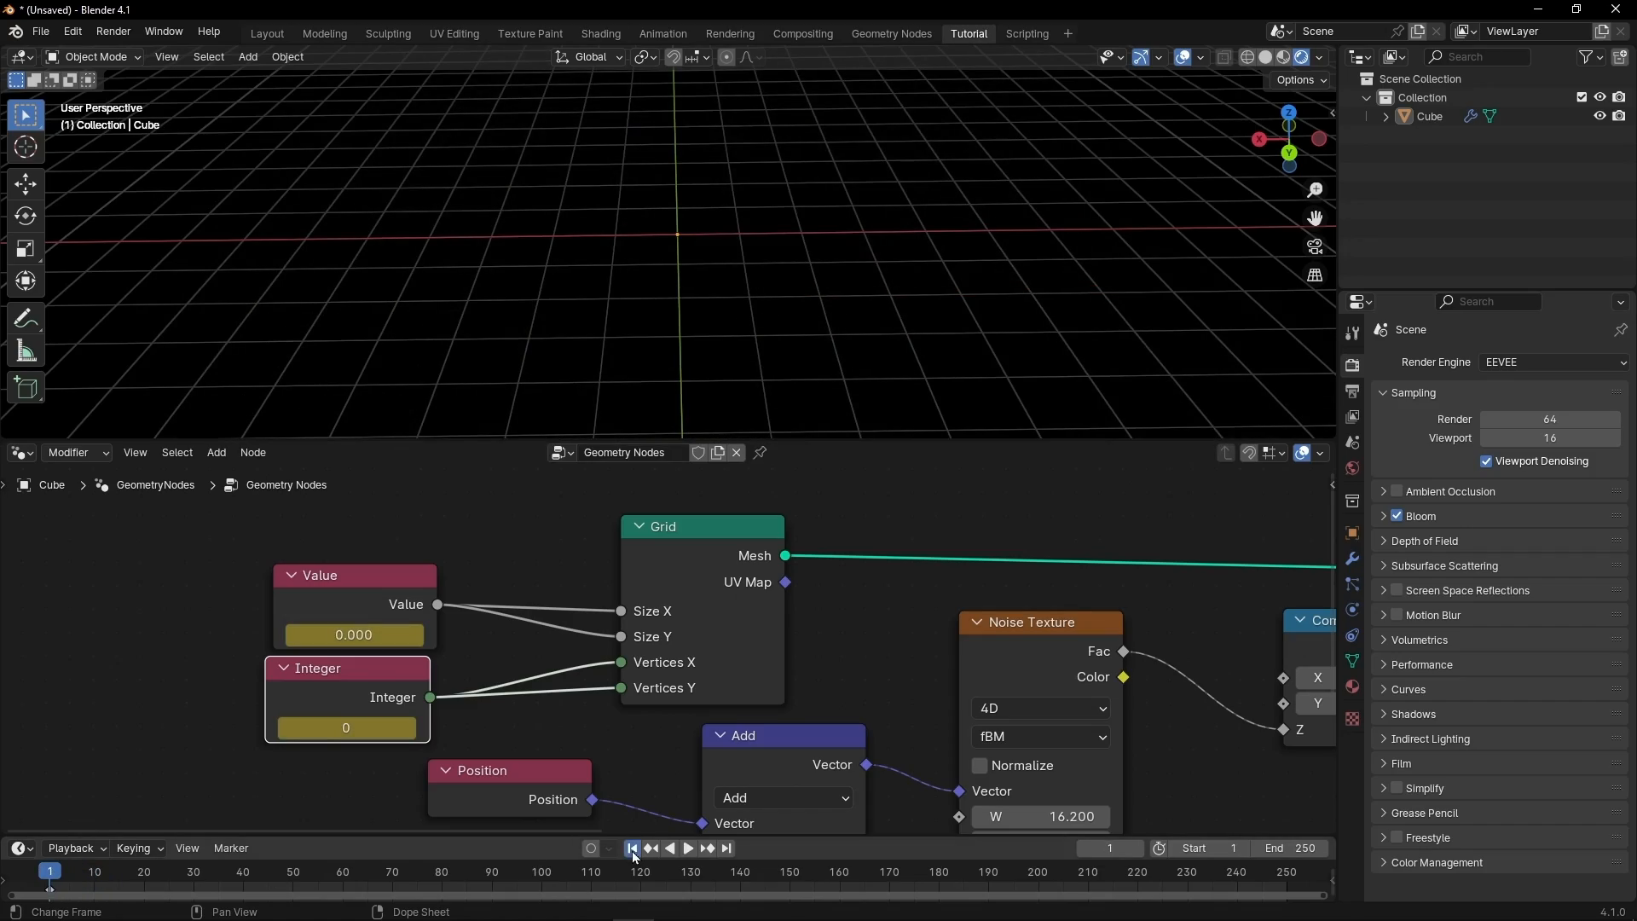
pyautogui.press('space')
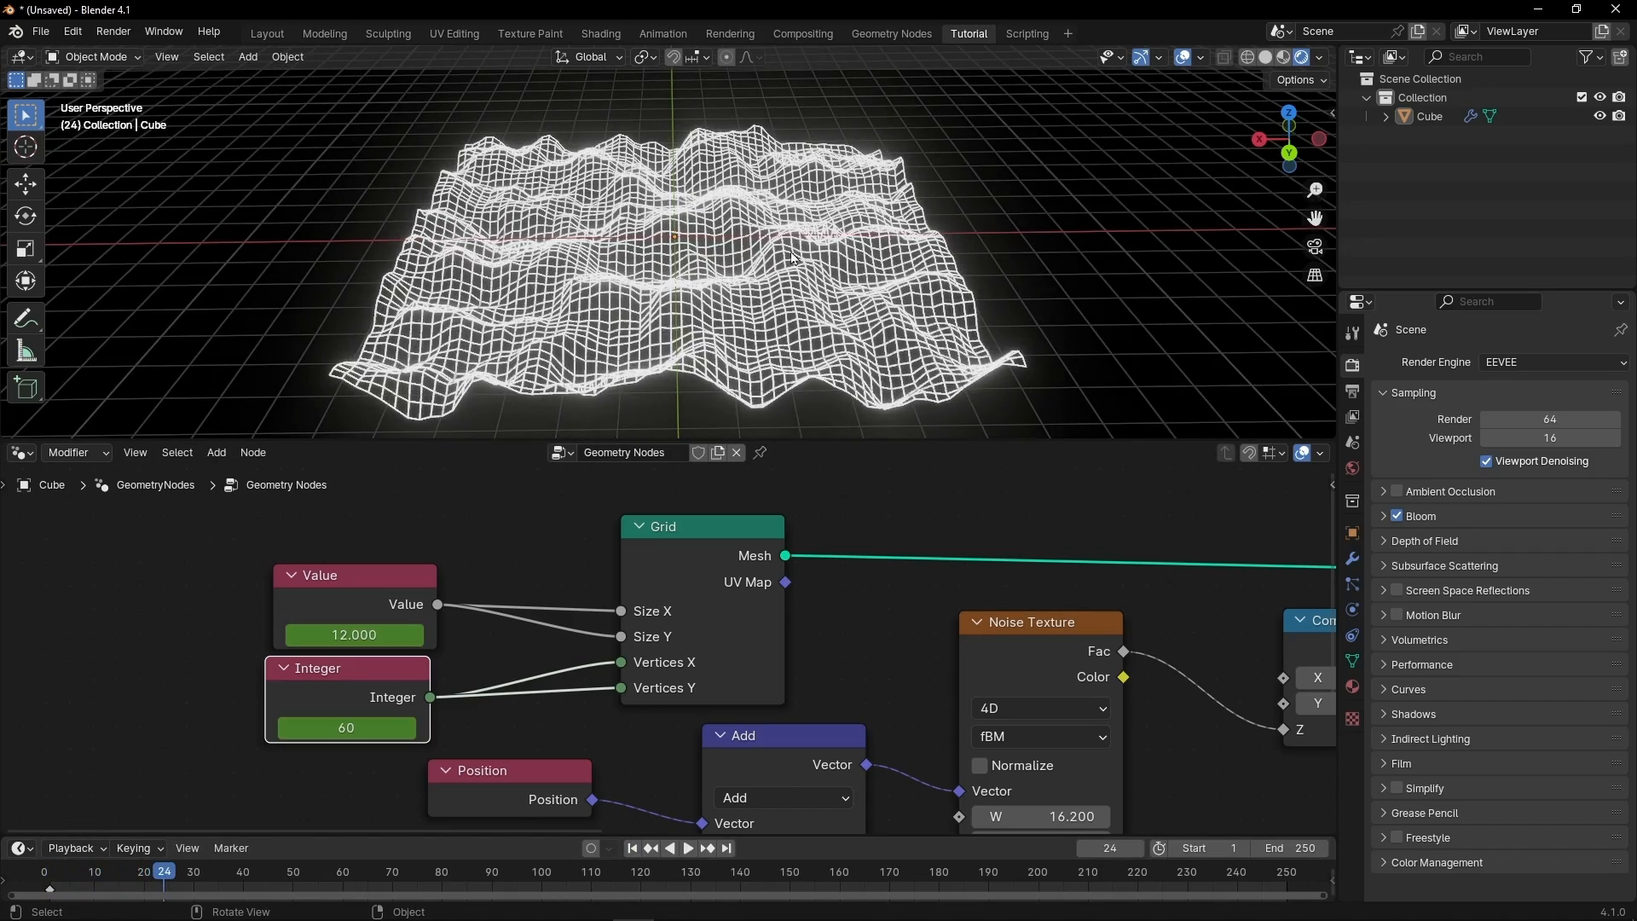
pyautogui.moveTo(586, 348); pyautogui.dragTo(594, 331, button='middle')
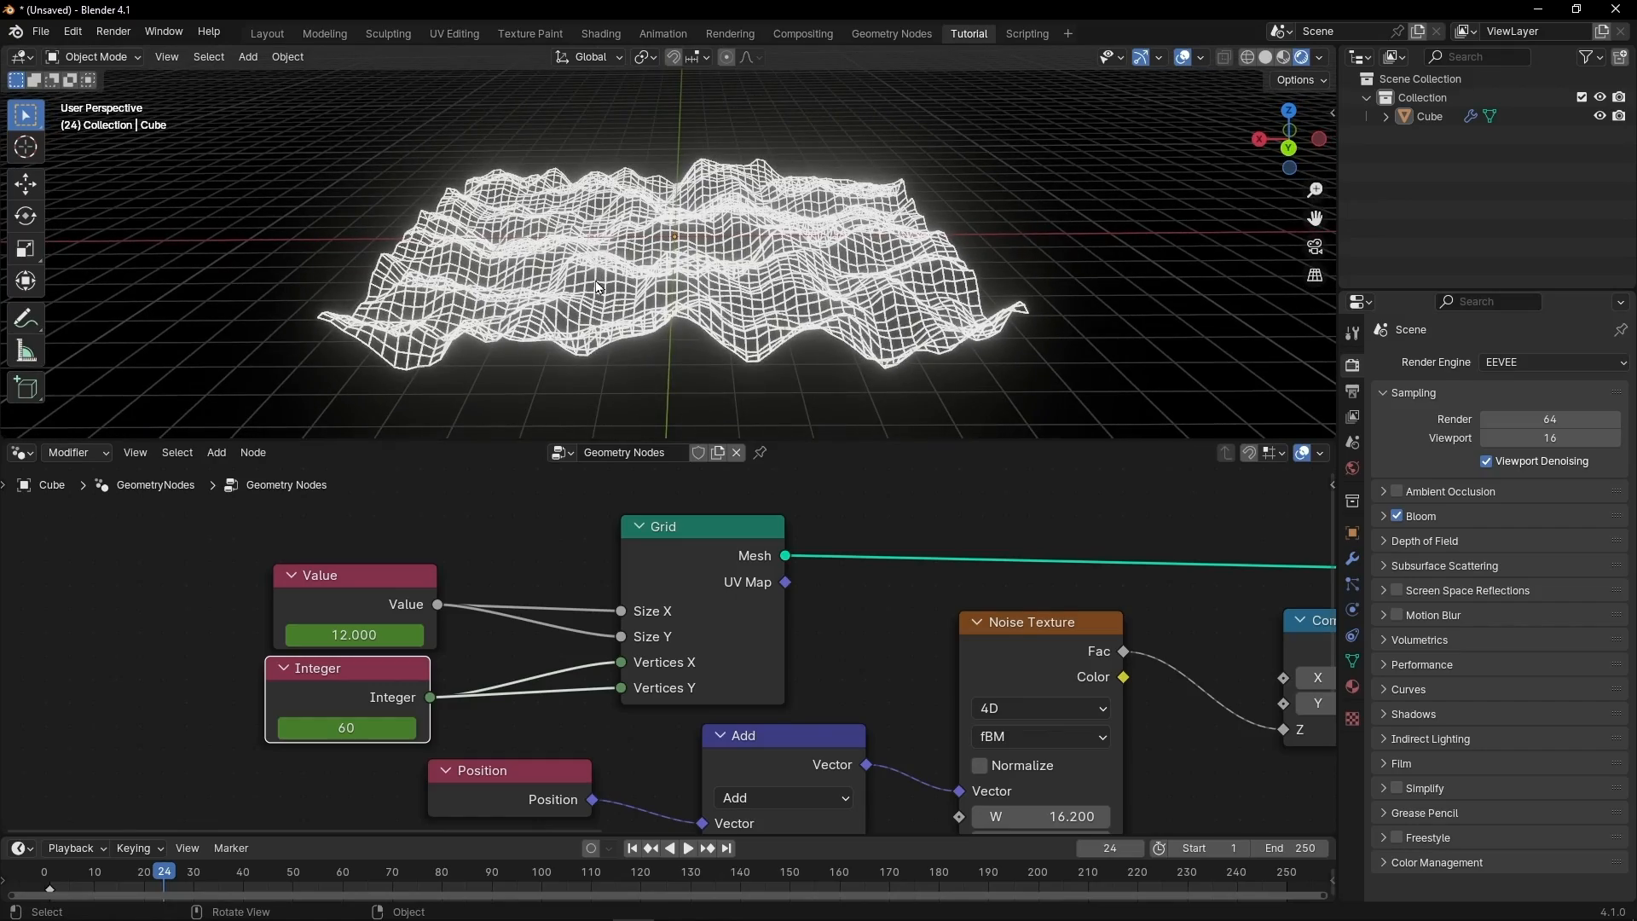
pyautogui.scroll(4, 596, 288)
pyautogui.moveTo(834, 176); pyautogui.dragTo(809, 162, button='middle')
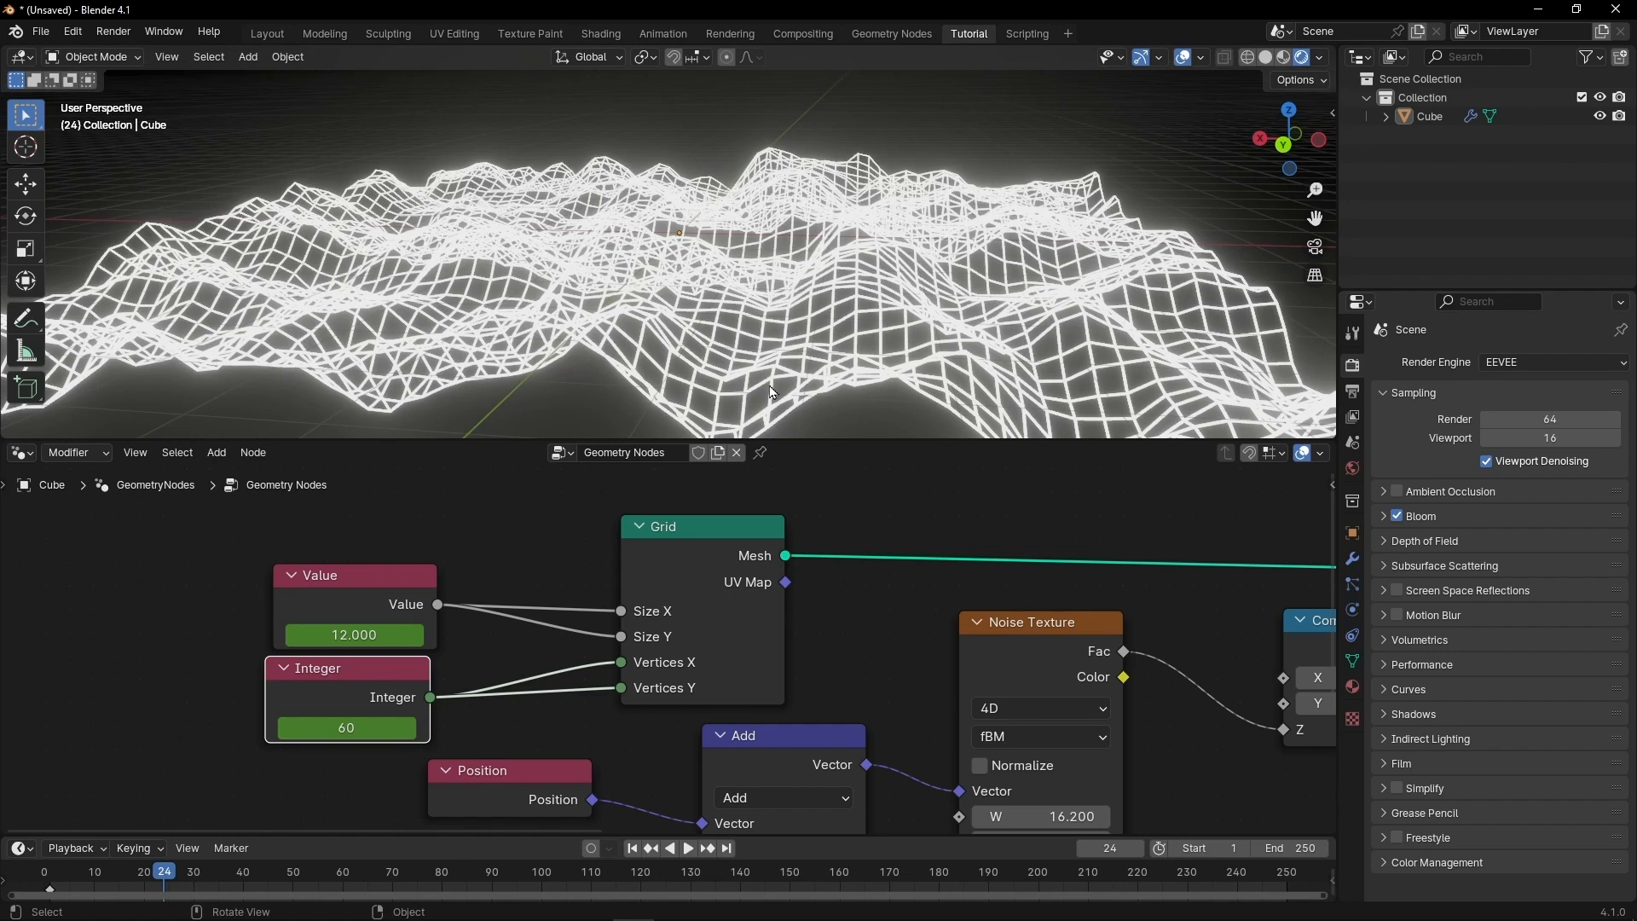
pyautogui.scroll(-4, 750, 409)
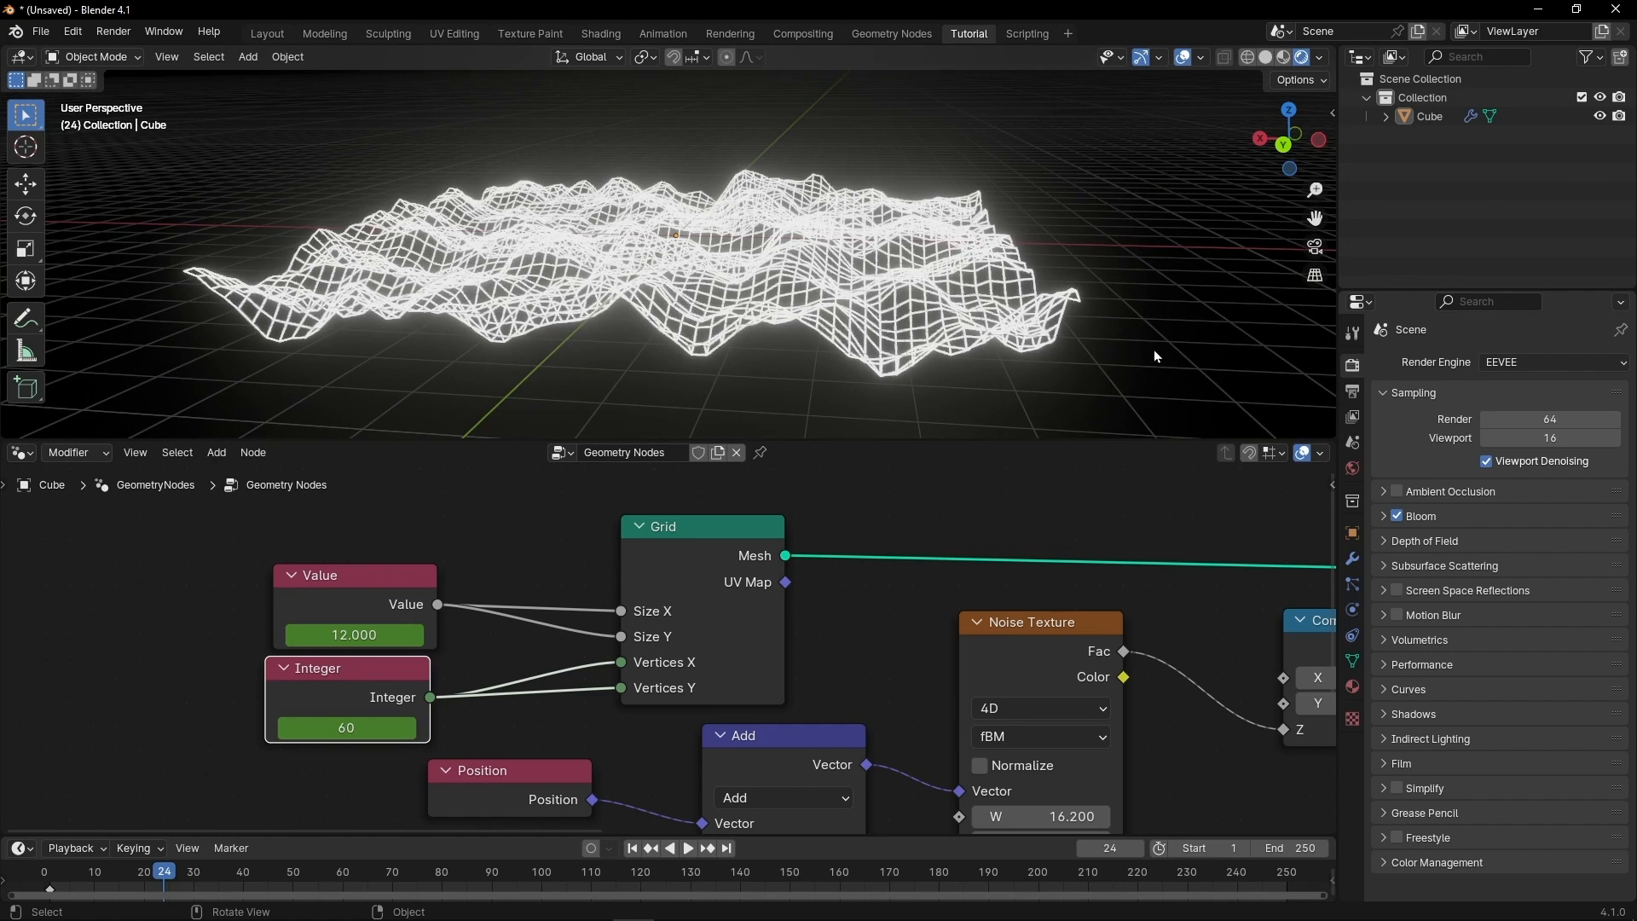
# Widen the 3D viewport, split it vertically, and turn the new area into a Shader Editor with its sidebar hidden.
pyautogui.moveTo(1336, 262); pyautogui.dragTo(1611, 261)
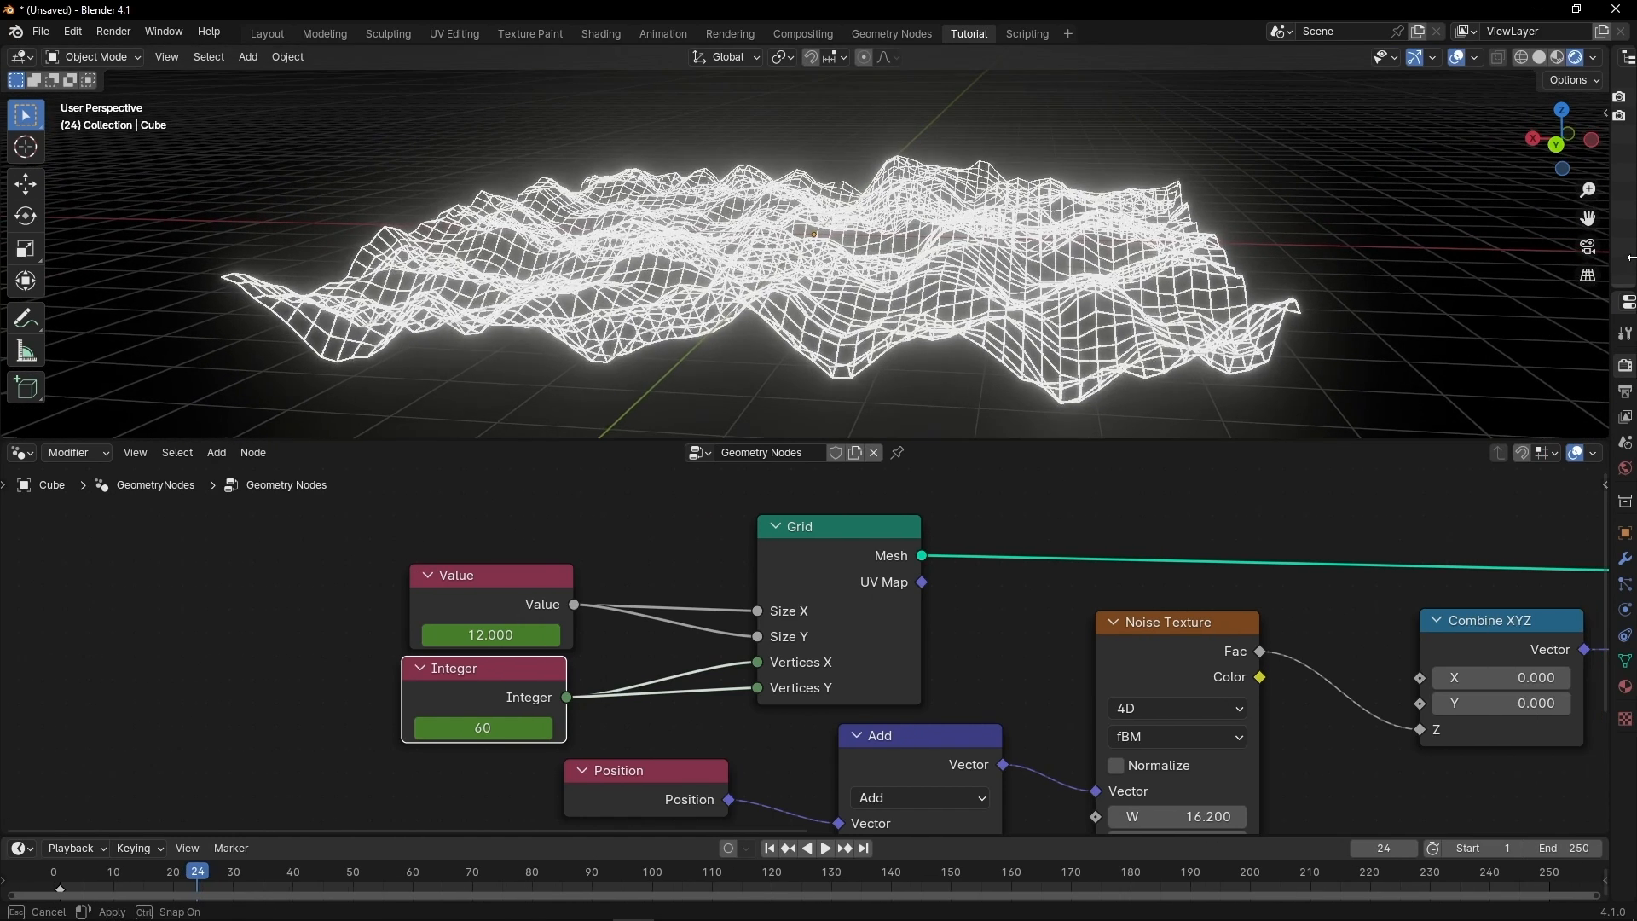
pyautogui.moveTo(3, 66); pyautogui.dragTo(552, 100)
pyautogui.click(31, 60)
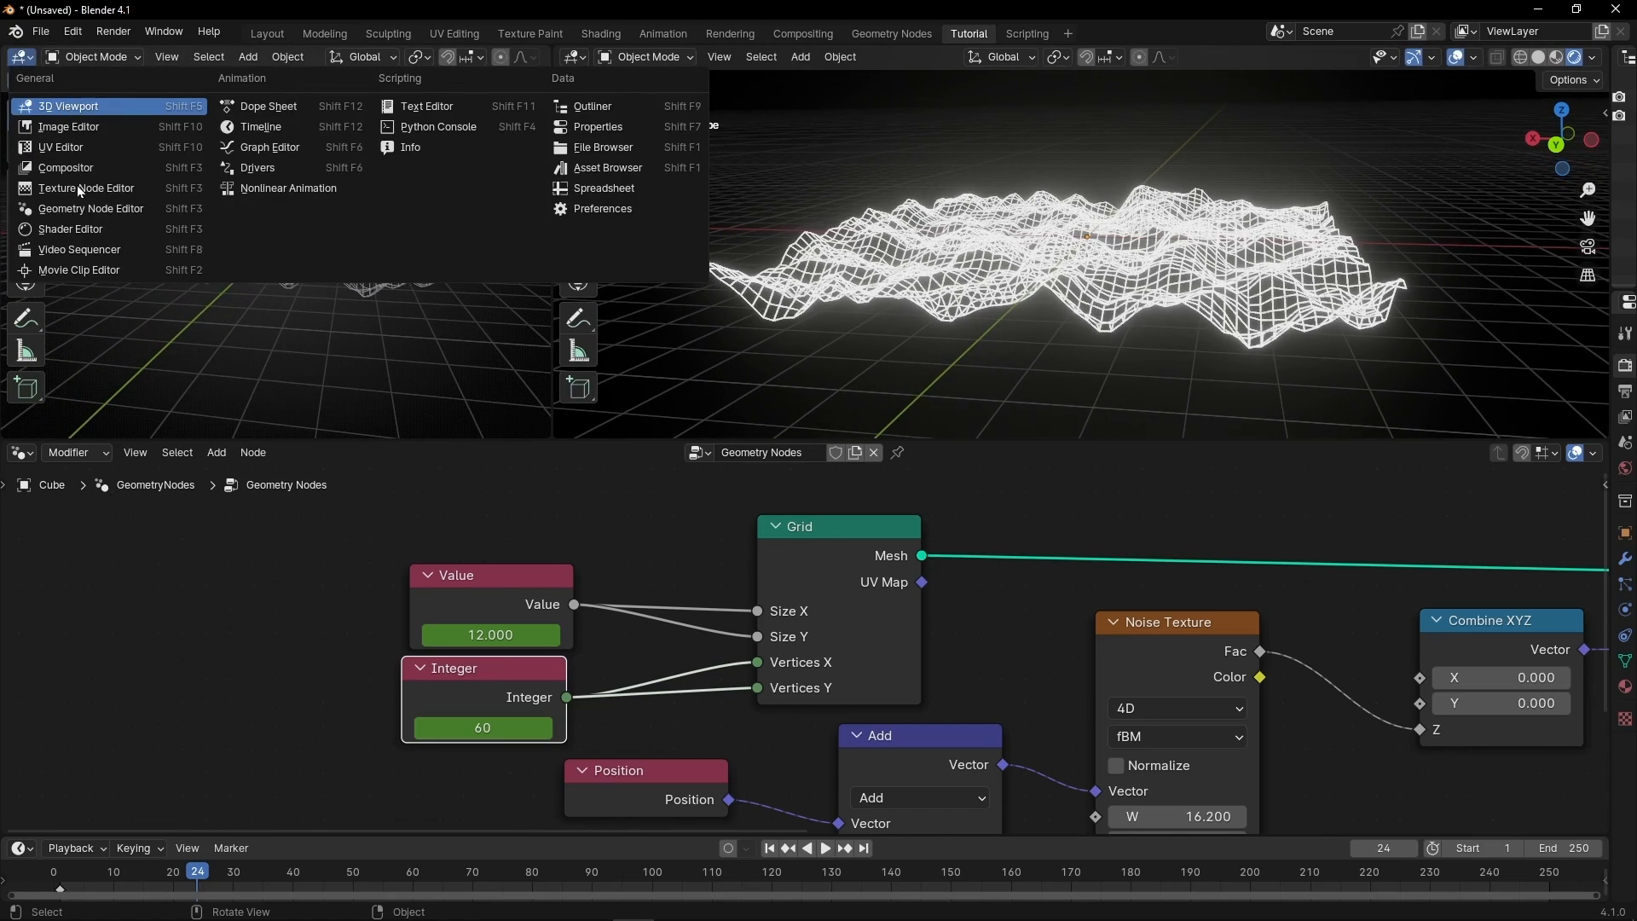
pyautogui.click(82, 230)
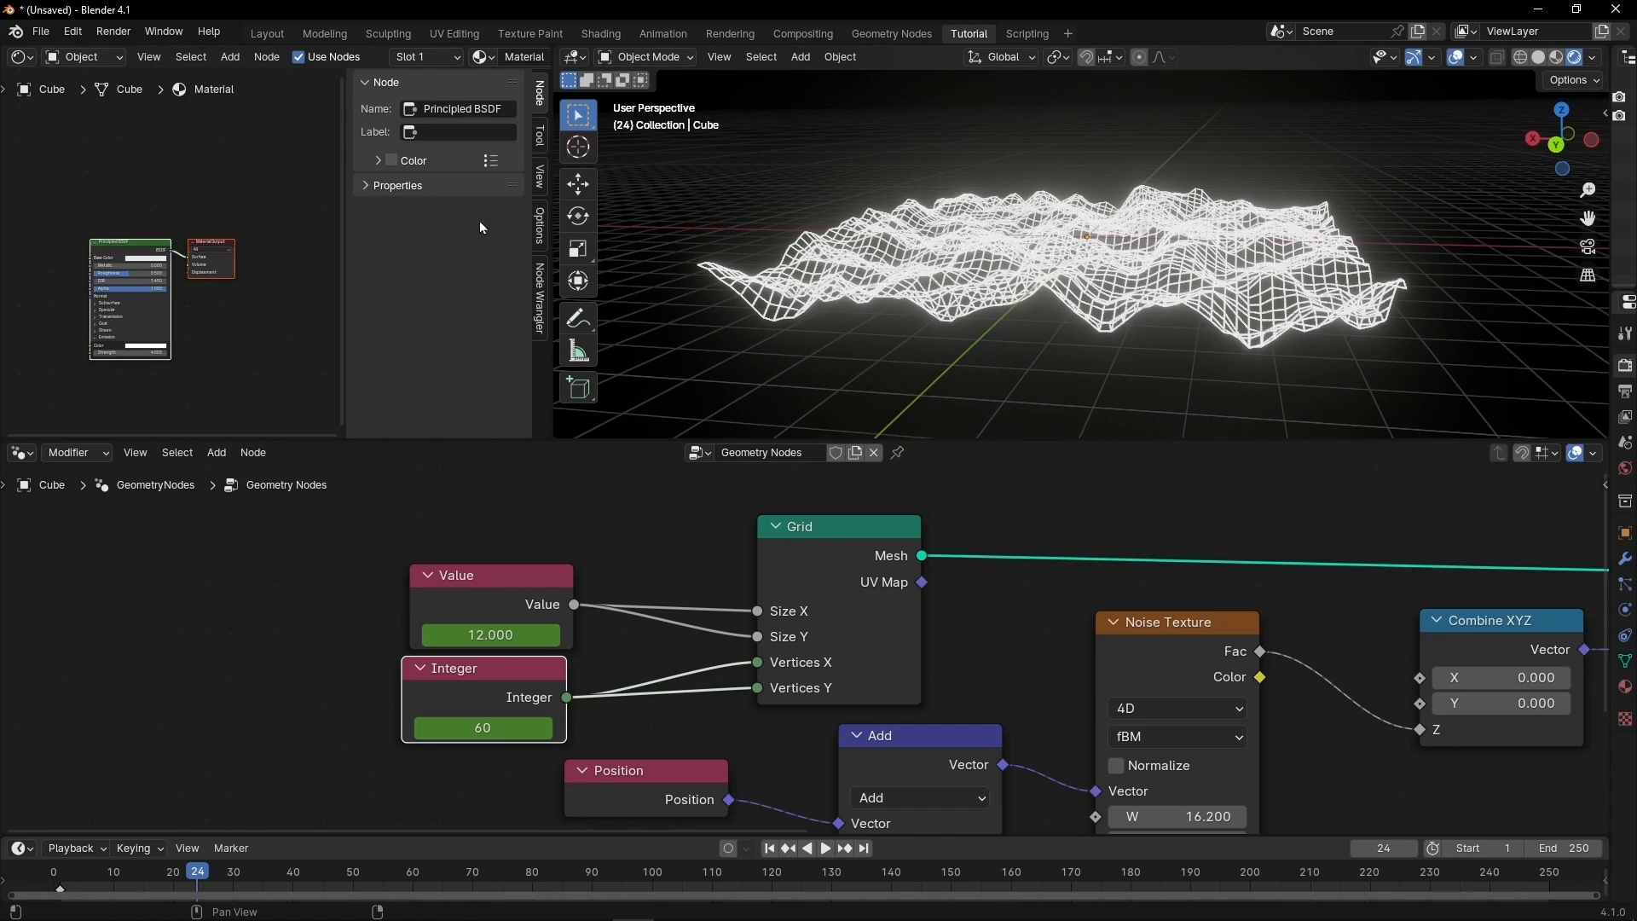
pyautogui.press('n')
pyautogui.scroll(4, 290, 341)
# Tint the Principled BSDF's emission color light purple.
pyautogui.moveTo(291, 355); pyautogui.dragTo(419, 251, button='middle')
pyautogui.click(328, 360)
pyautogui.moveTo(401, 227); pyautogui.dragTo(392, 162)
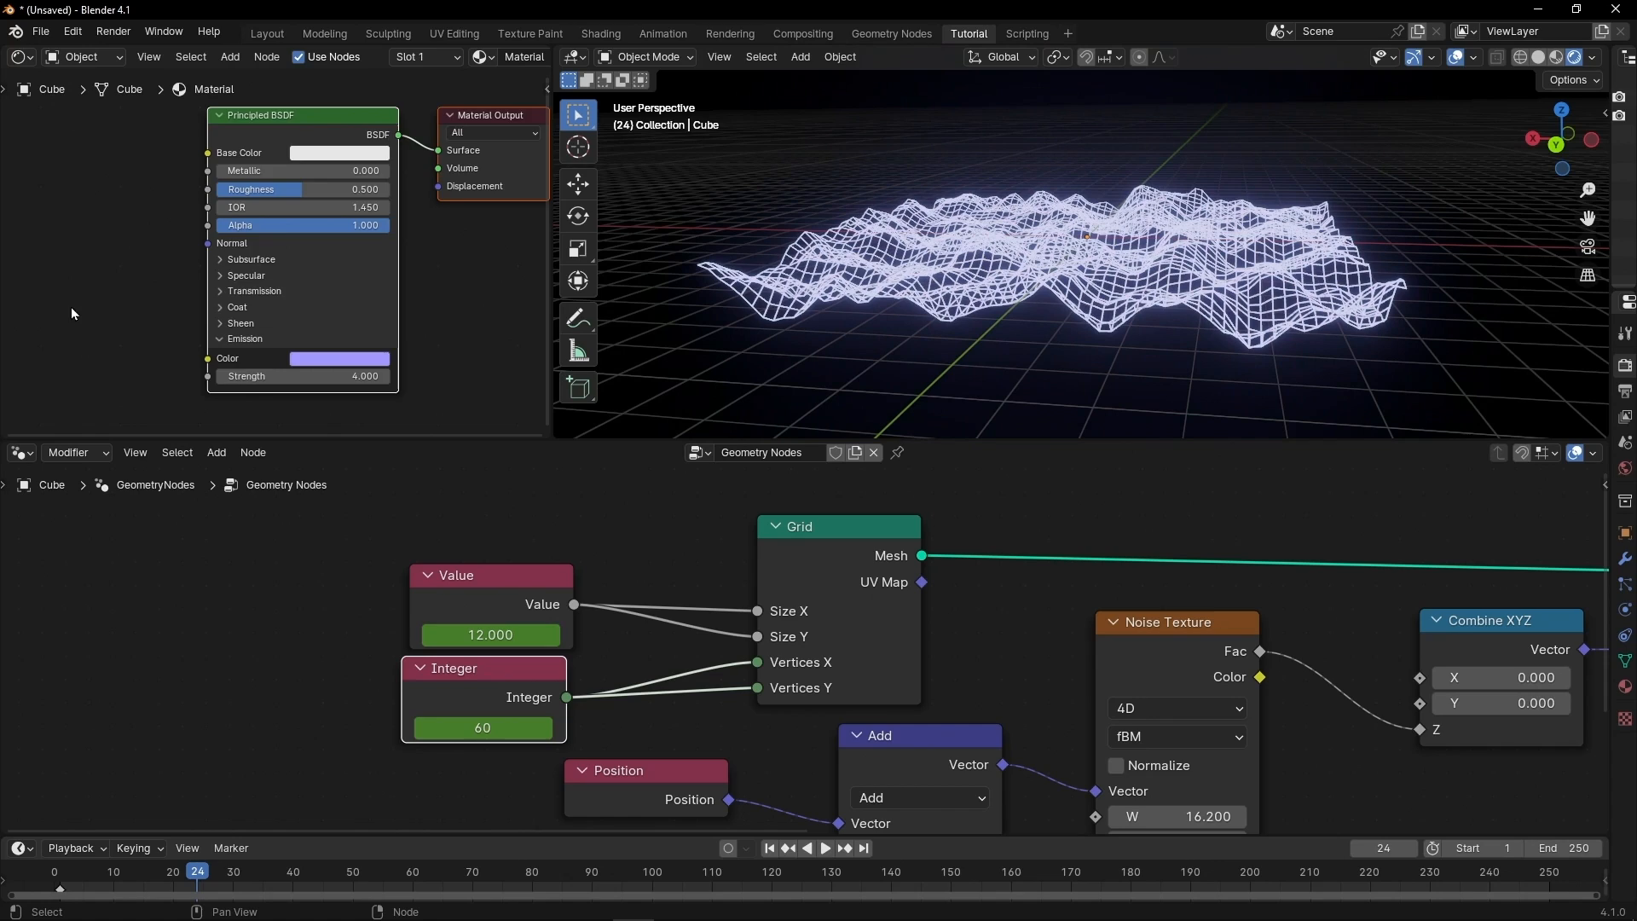
# Add a Color Ramp node and connect its Color output to the Principled BSDF's emission color.
pyautogui.moveTo(71, 307); pyautogui.dragTo(235, 310, button='middle')
pyautogui.moveTo(367, 363); pyautogui.dragTo(198, 216)
pyautogui.write('color ram')
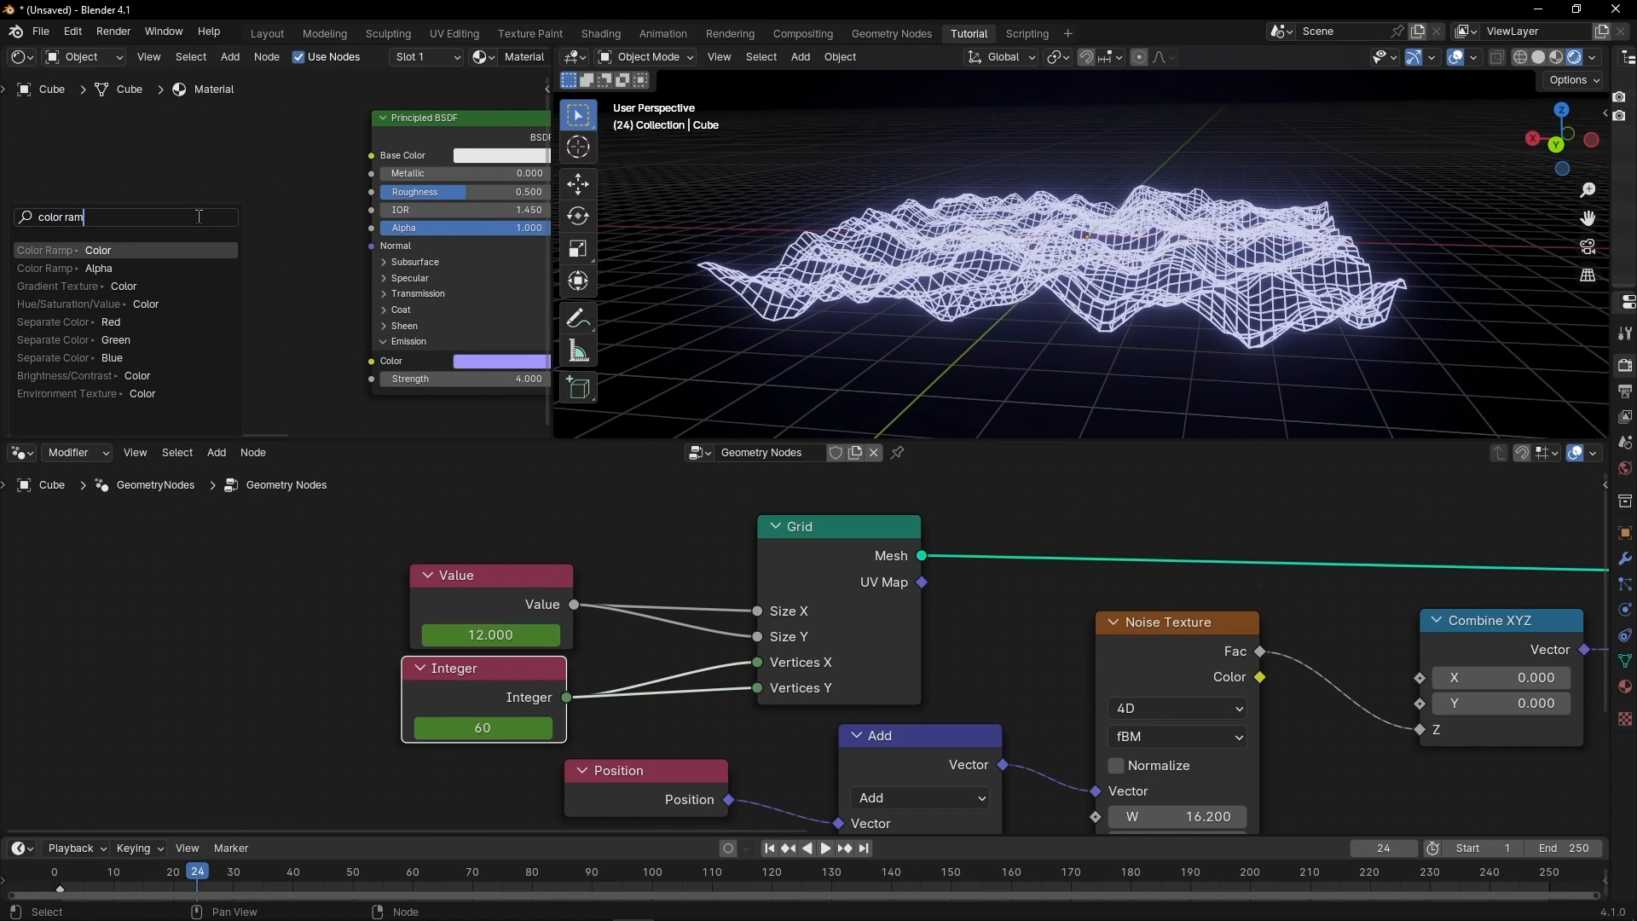
pyautogui.press('Return')
pyautogui.click(223, 218)
# Add a Gradient Texture node beside the Color Ramp and connect its Fac output to the ramp's Fac.
pyautogui.moveTo(941, 345)
pyautogui.mouseDown(button='middle')
pyautogui.moveTo(989, 400)
pyautogui.moveTo(1150, 323)
pyautogui.moveTo(855, 323)
pyautogui.moveTo(776, 273)
pyautogui.moveTo(802, 214)
pyautogui.moveTo(950, 320)
pyautogui.mouseUp(button='middle')
pyautogui.moveTo(124, 170); pyautogui.dragTo(404, 177, button='middle')
pyautogui.hotkey('shift', 'a')
pyautogui.write('gradi')
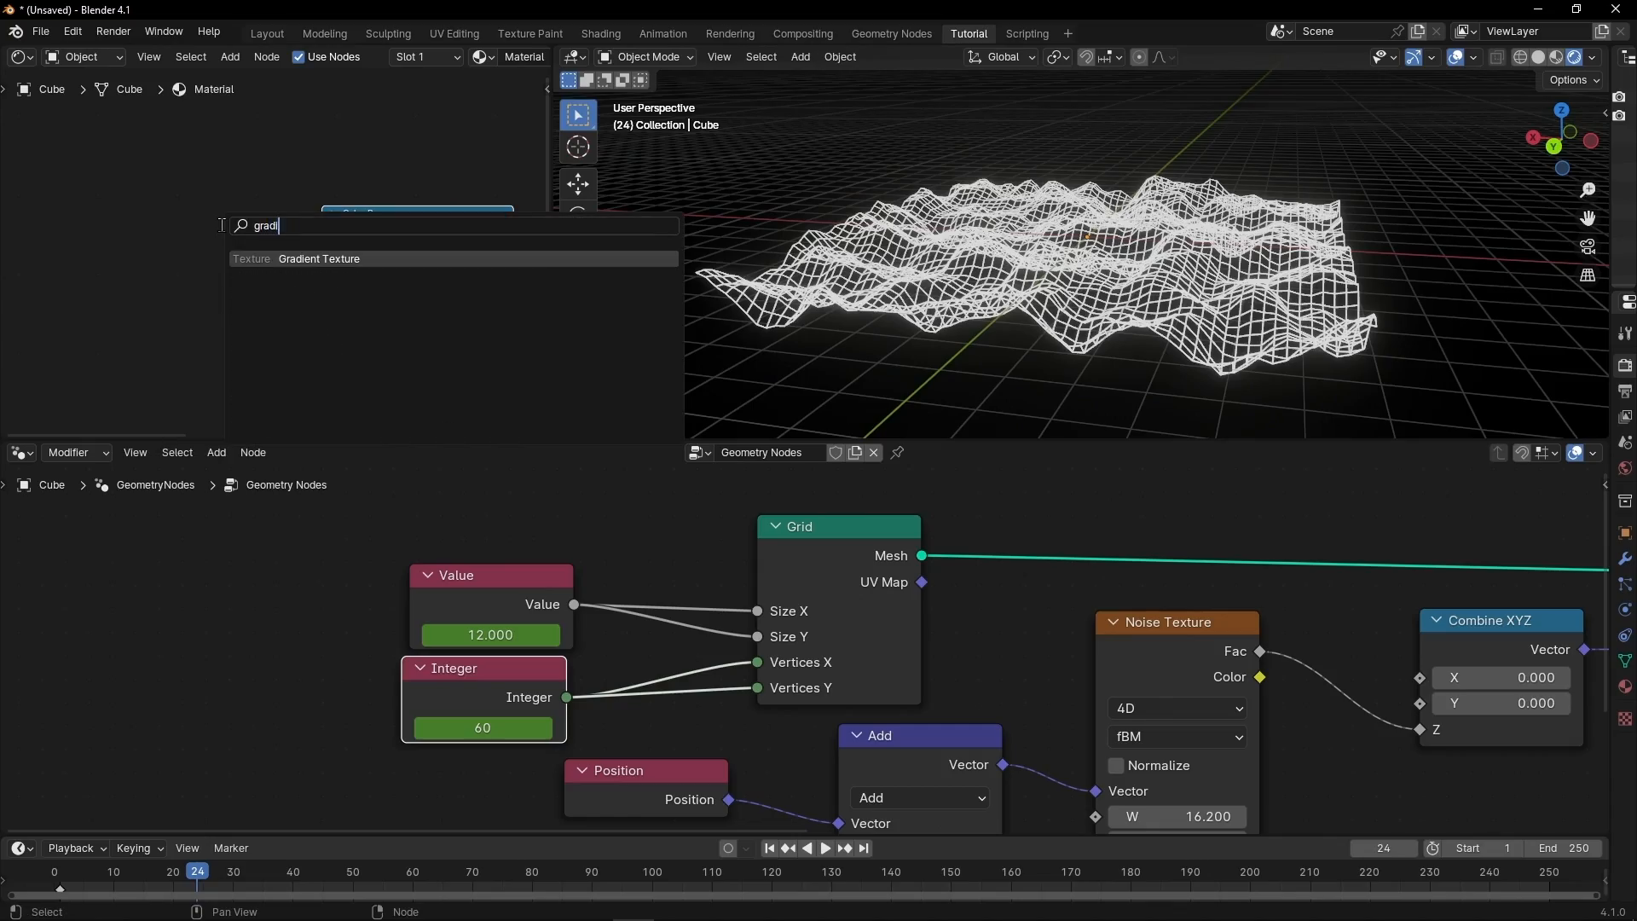
pyautogui.press('Return')
pyautogui.click(139, 230)
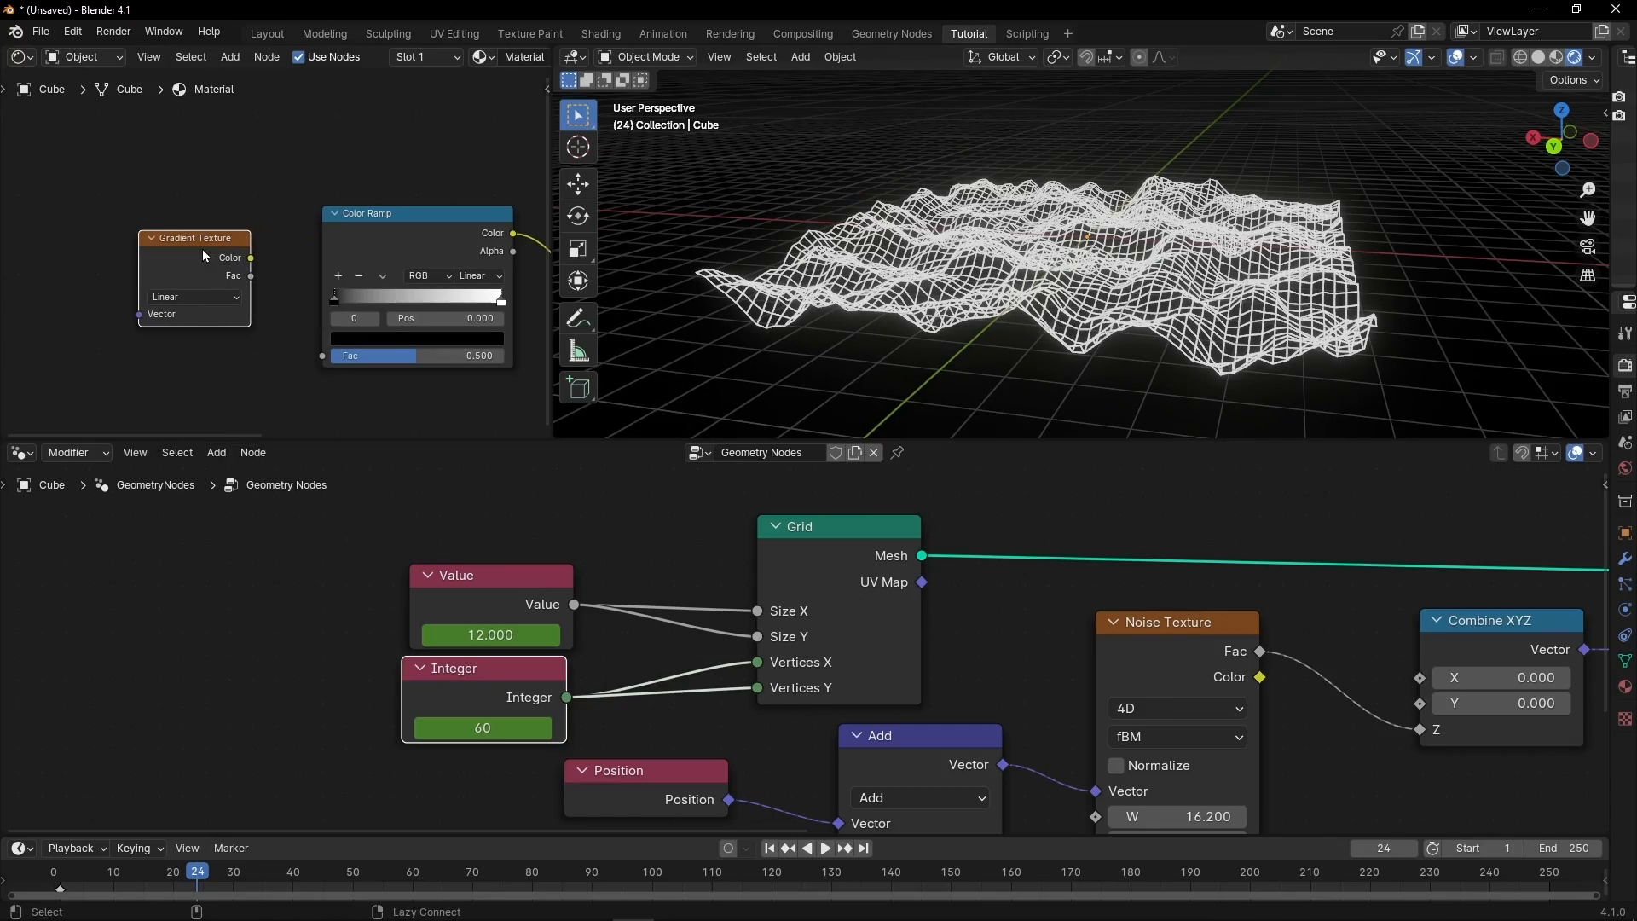
pyautogui.moveTo(251, 276); pyautogui.dragTo(410, 349)
# Change the Color Ramp's first stop to blue with hue 0.647, saturation 0.983 and value 0.965.
pyautogui.moveTo(648, 294); pyautogui.dragTo(1030, 320, button='middle')
pyautogui.scroll(3, 455, 301)
pyautogui.moveTo(407, 171); pyautogui.dragTo(269, 165, button='middle')
pyautogui.moveTo(1270, 281); pyautogui.dragTo(1190, 269, button='middle')
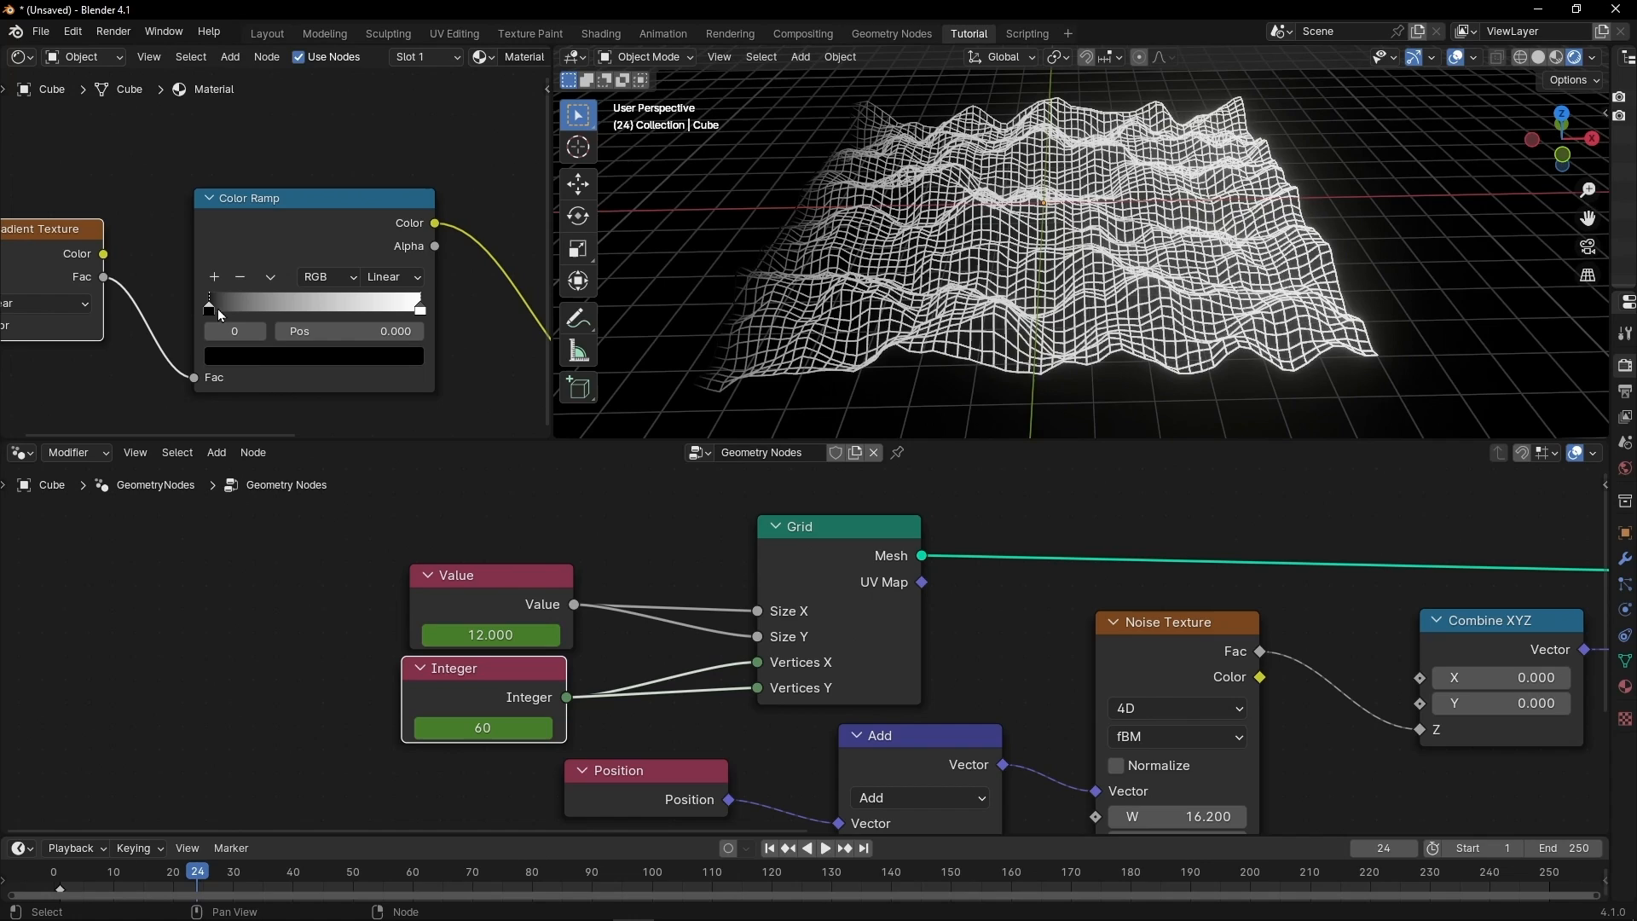
pyautogui.click(224, 356)
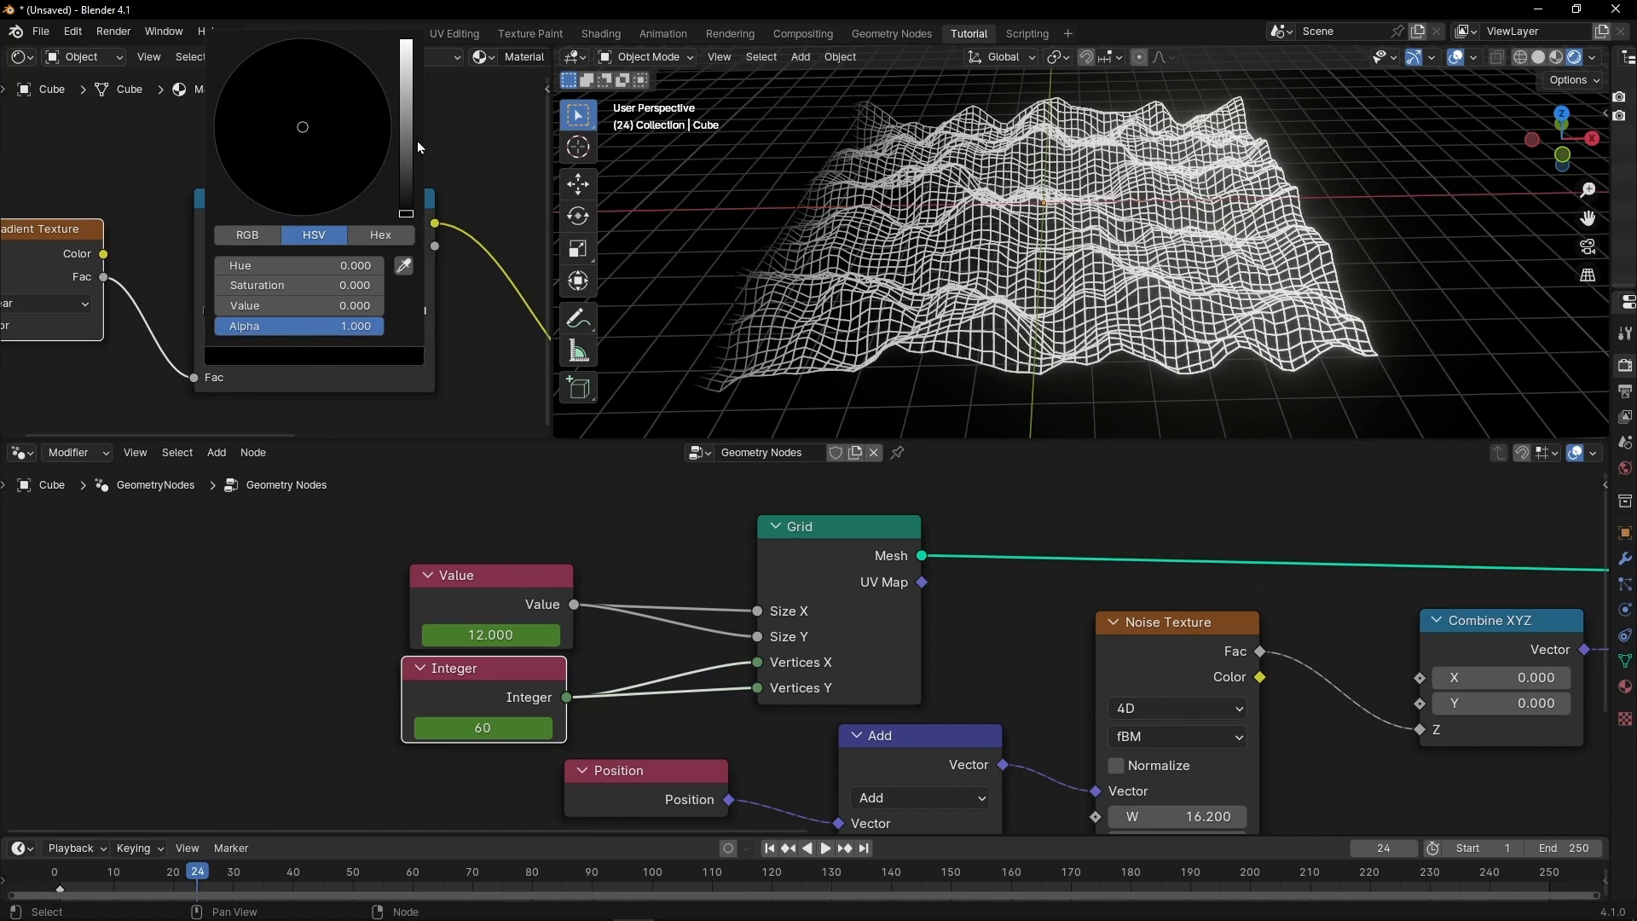
pyautogui.moveTo(405, 155); pyautogui.dragTo(405, 41)
pyautogui.moveTo(316, 92); pyautogui.dragTo(353, 70)
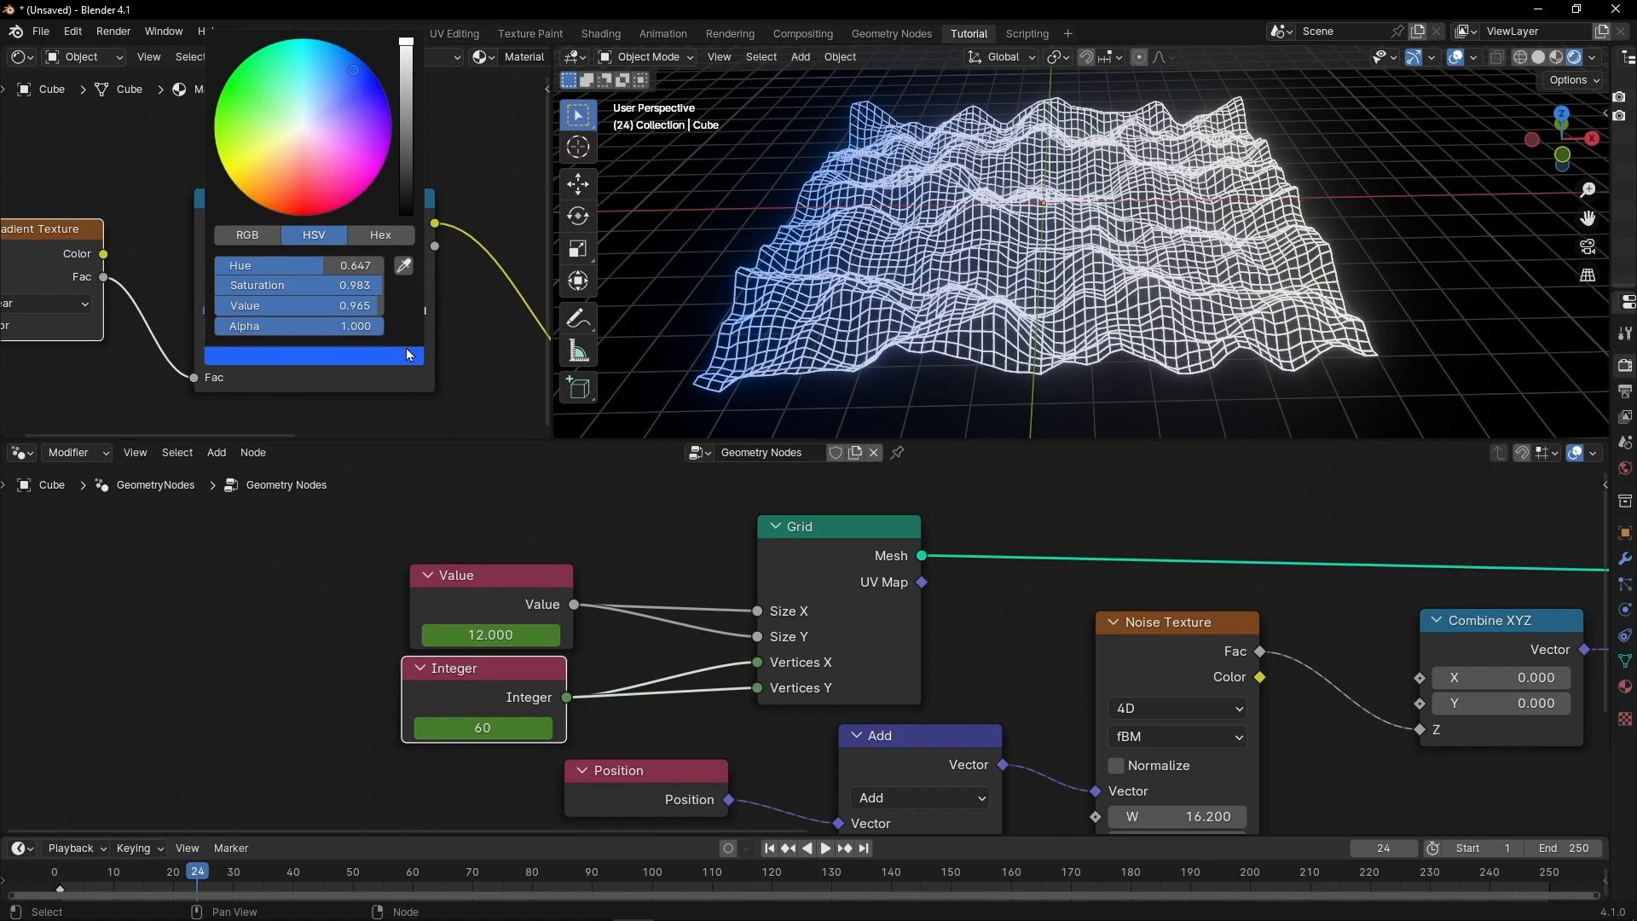
# Change the Color Ramp's last stop to orange and play the animation to frame 45.
pyautogui.click(418, 310)
pyautogui.click(370, 358)
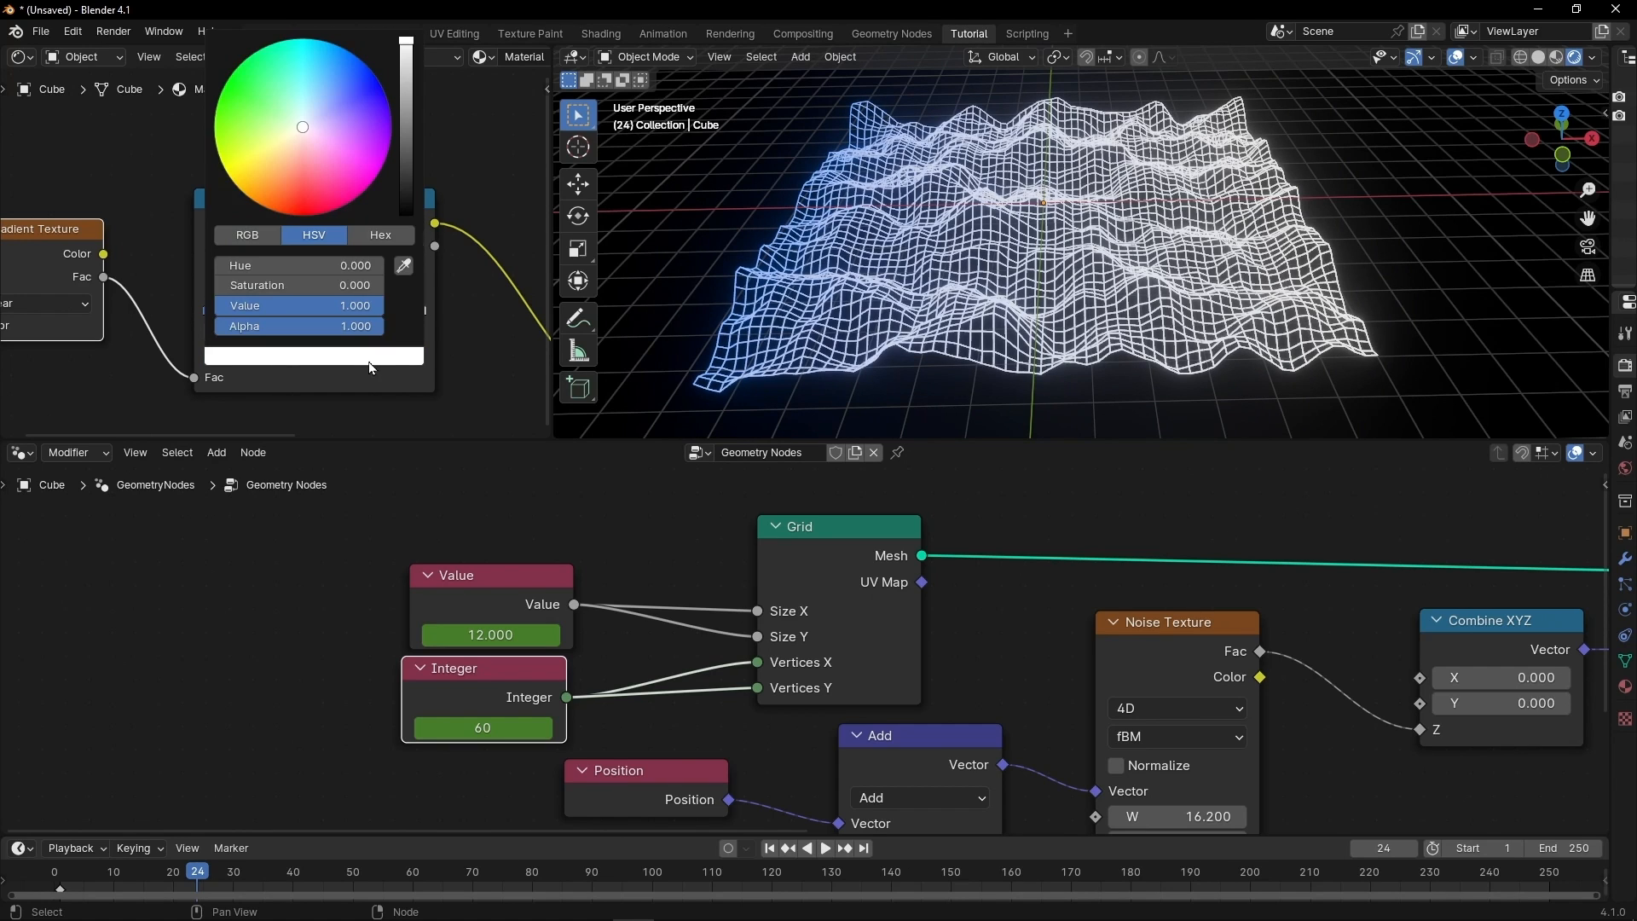
pyautogui.moveTo(354, 82); pyautogui.dragTo(331, 106)
pyautogui.moveTo(291, 193); pyautogui.dragTo(263, 197)
pyautogui.moveTo(871, 300); pyautogui.dragTo(894, 201, button='middle')
pyautogui.press('space')
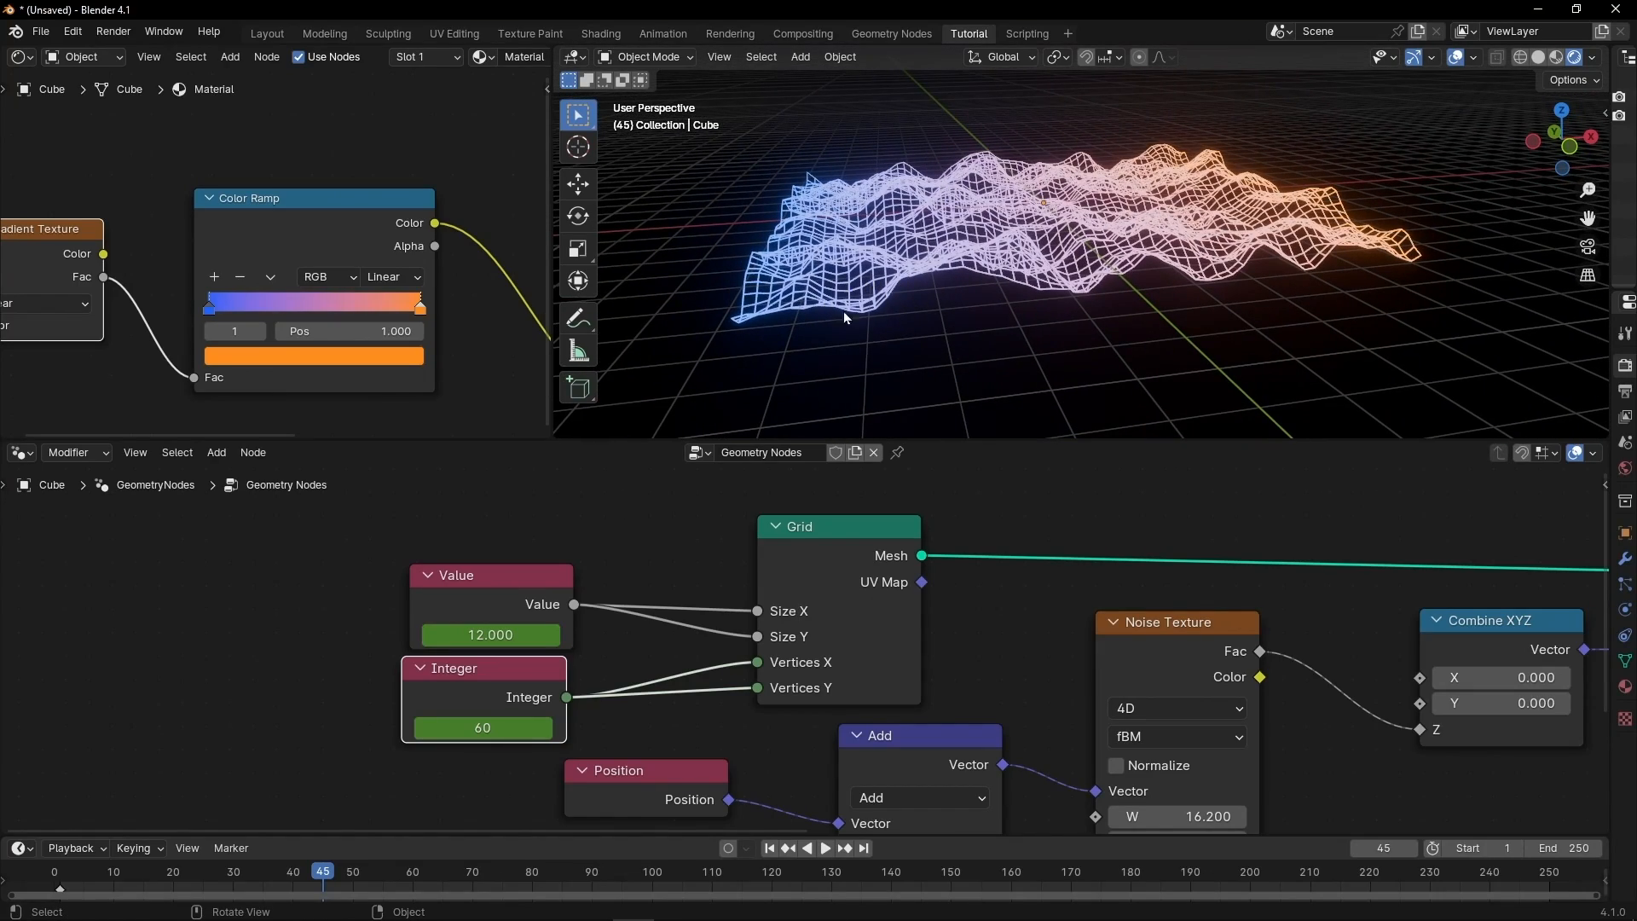
# Add Texture Coordinate and Mapping nodes to the Gradient Texture, and connect the Object output to the Mapping vector.
pyautogui.scroll(-2, 191, 248)
pyautogui.moveTo(191, 248); pyautogui.dragTo(358, 210, button='middle')
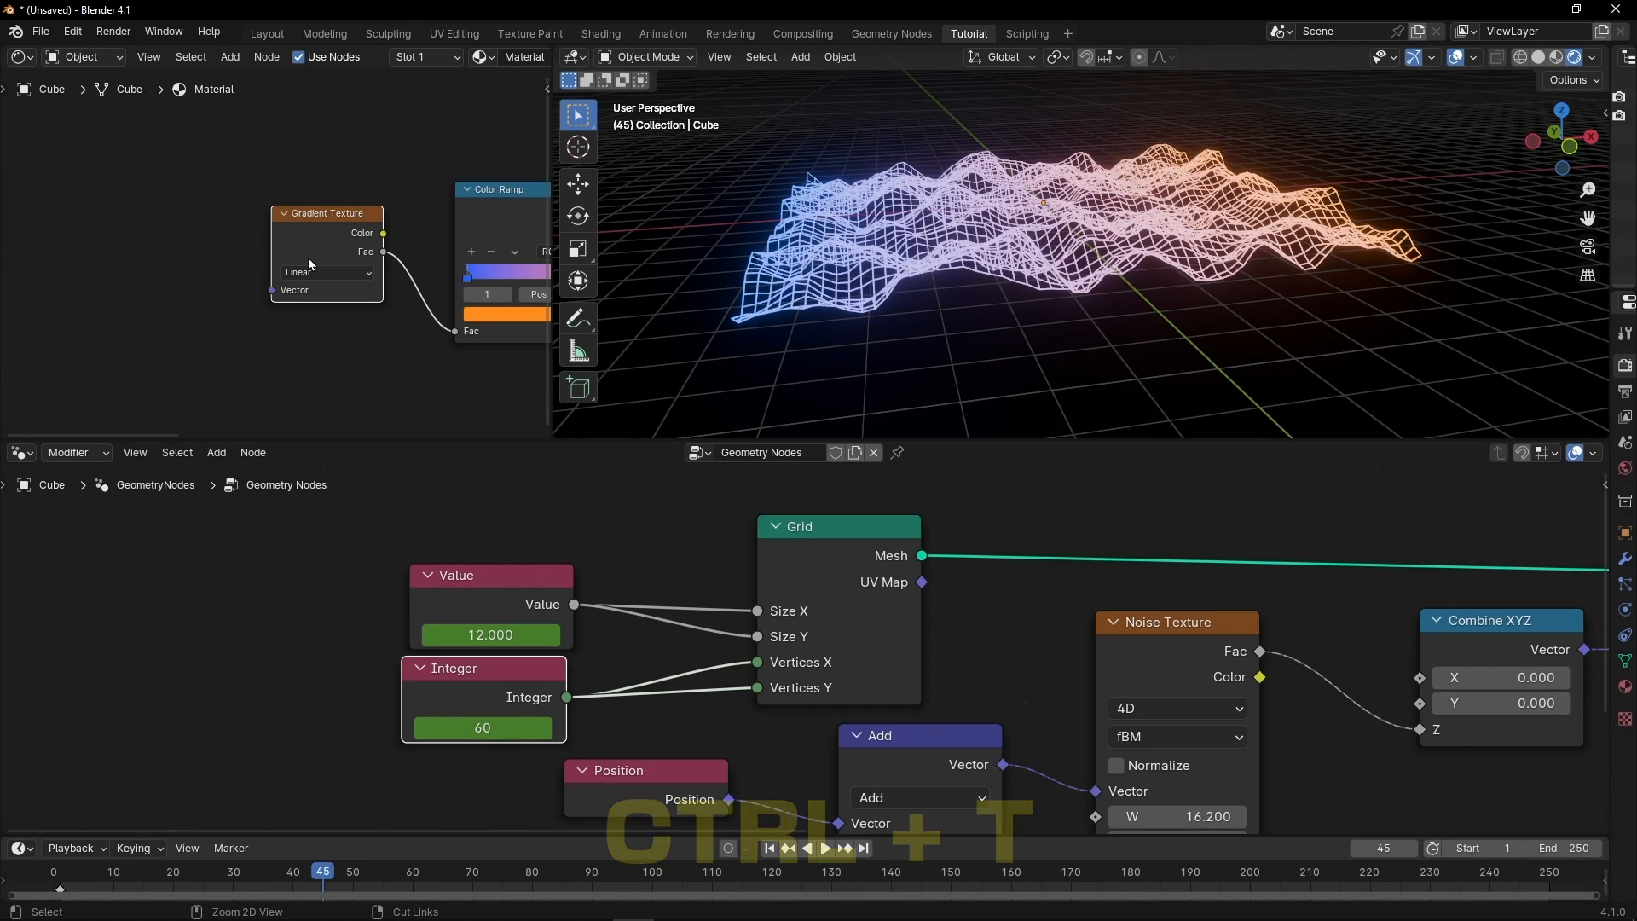
pyautogui.hotkey('ctrl', 't')
pyautogui.moveTo(131, 199); pyautogui.dragTo(224, 157, button='middle')
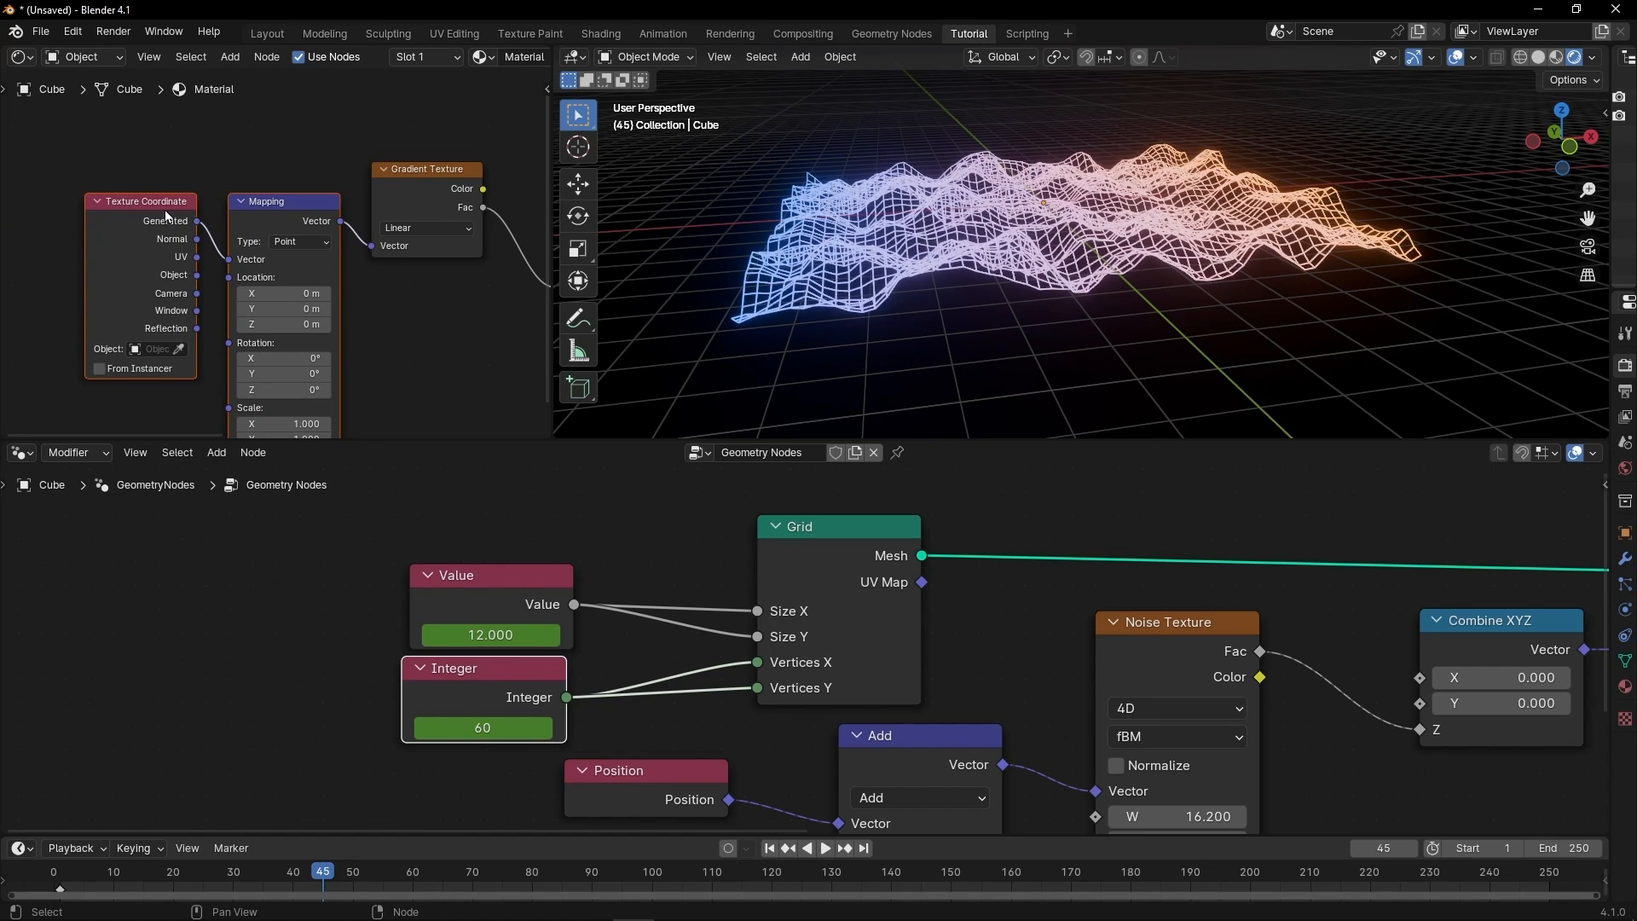
pyautogui.moveTo(160, 205); pyautogui.dragTo(124, 219)
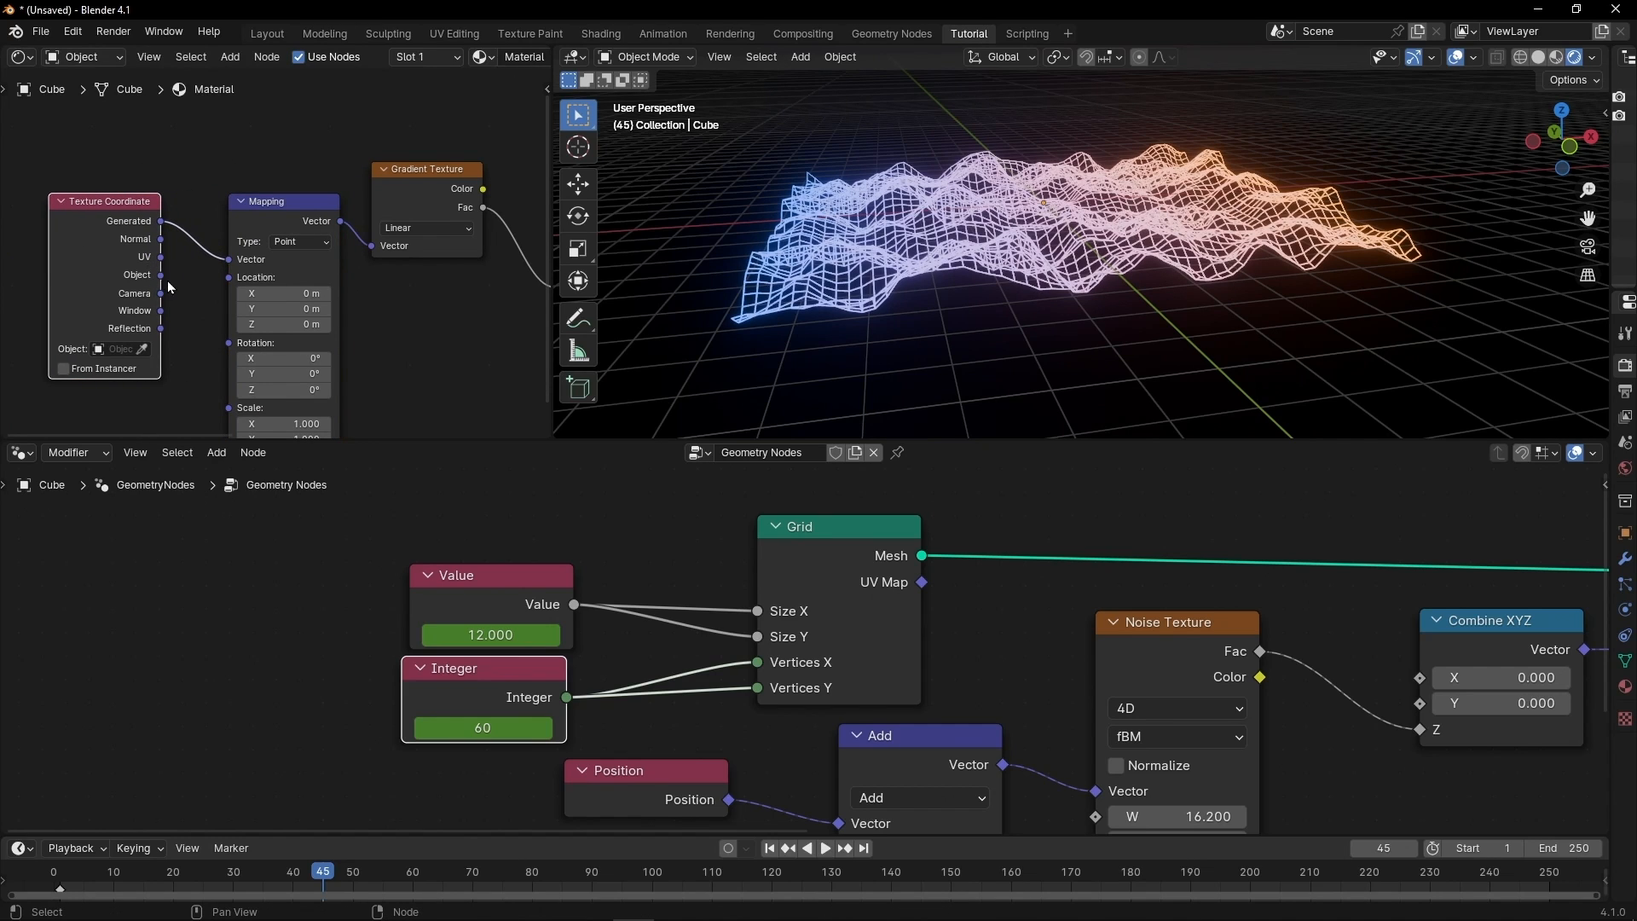
pyautogui.moveTo(161, 275); pyautogui.dragTo(229, 260)
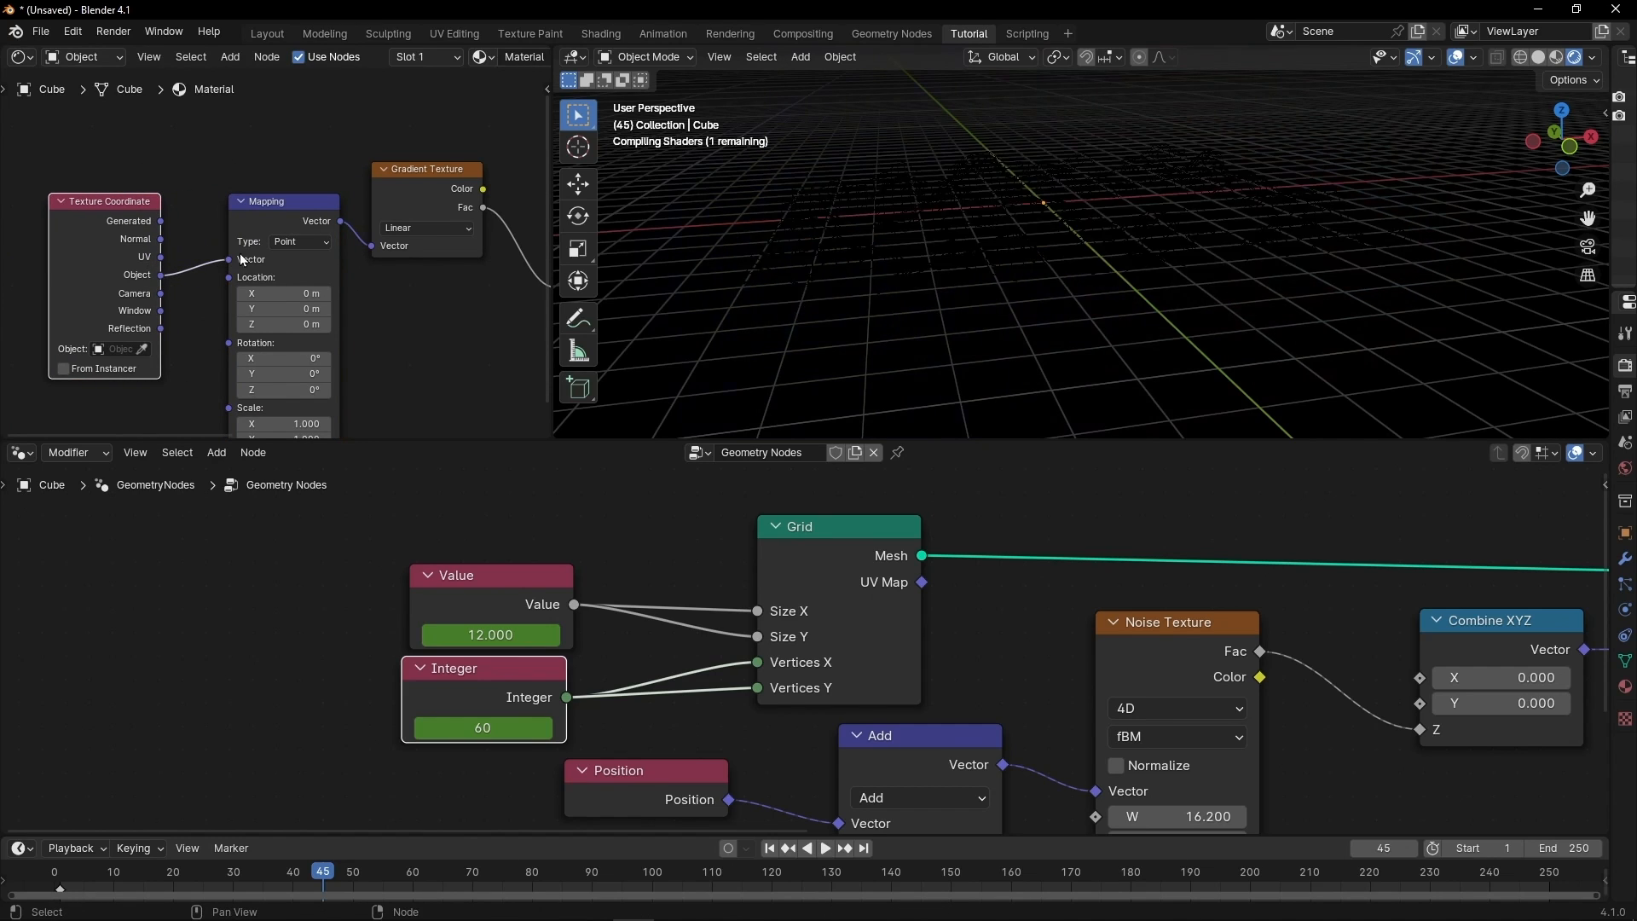
# Set the Mapping node's Y rotation to 90° so the gradient follows the terrain's height.
pyautogui.moveTo(891, 273); pyautogui.dragTo(1055, 201, button='middle')
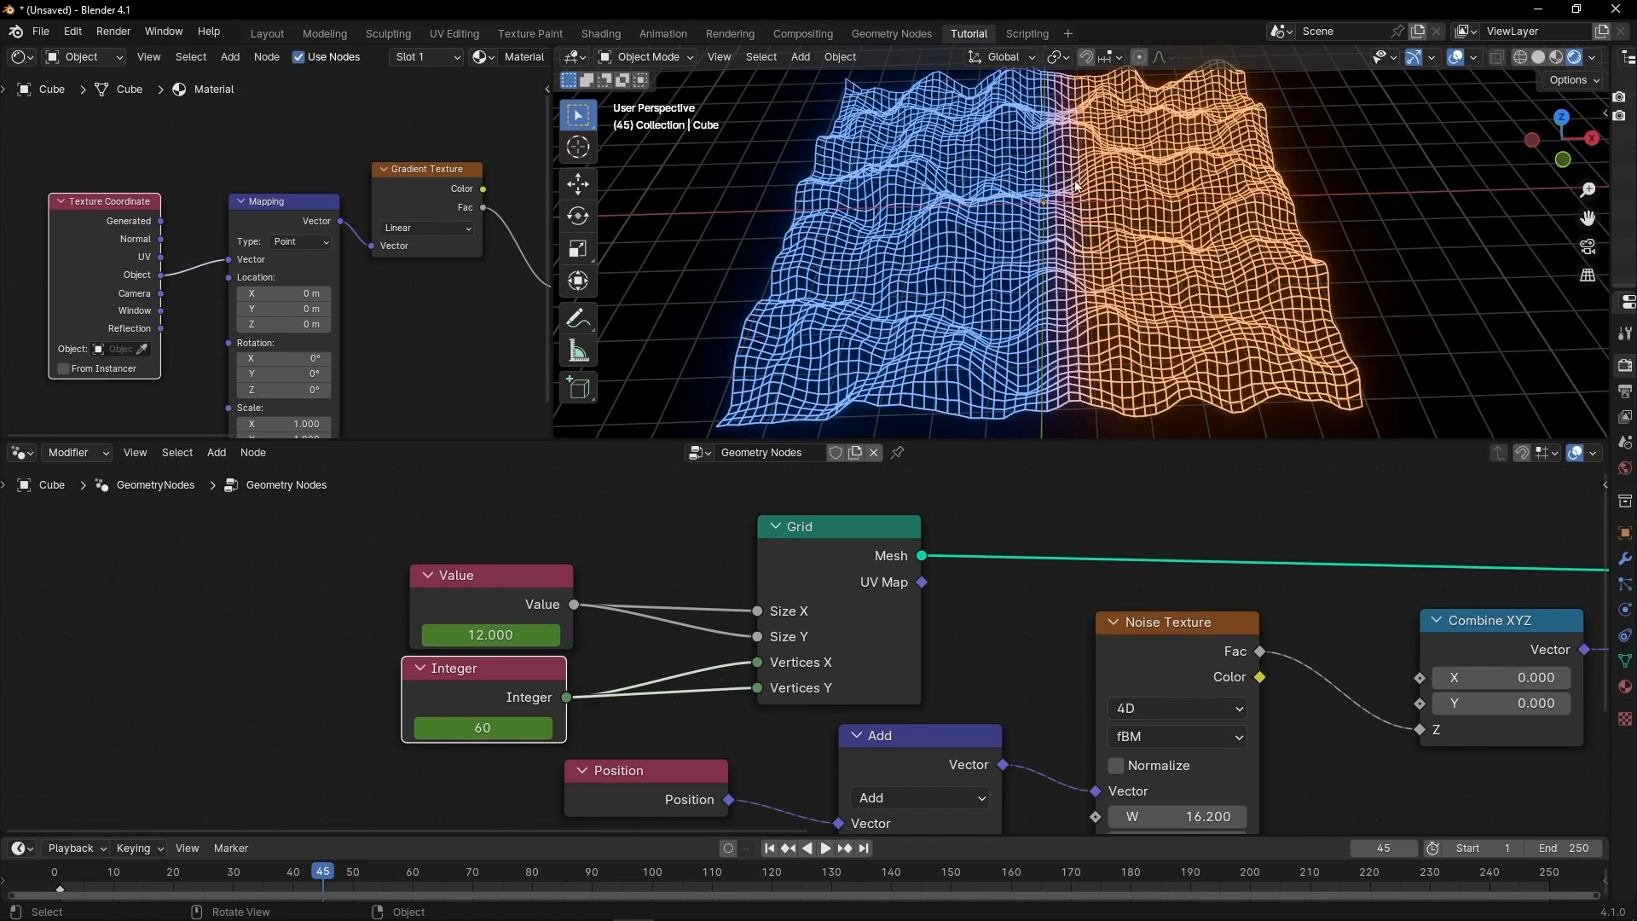
pyautogui.moveTo(402, 337); pyautogui.dragTo(439, 253, button='middle')
pyautogui.scroll(3, 447, 313)
pyautogui.moveTo(297, 297); pyautogui.dragTo(352, 297)
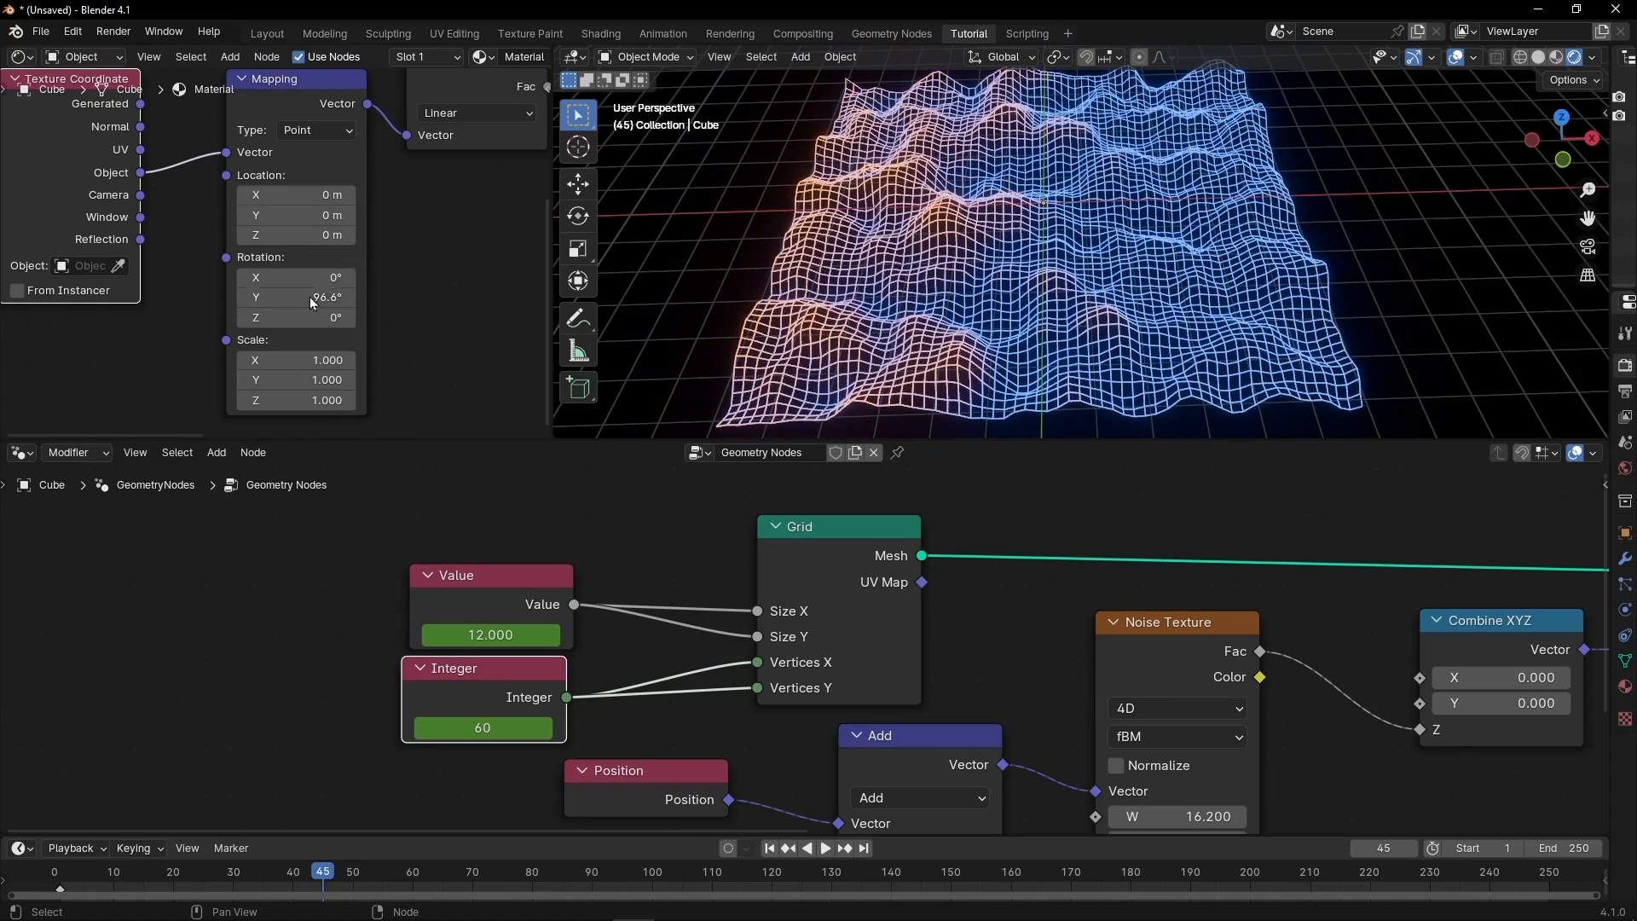
pyautogui.click(311, 296)
pyautogui.write('9')
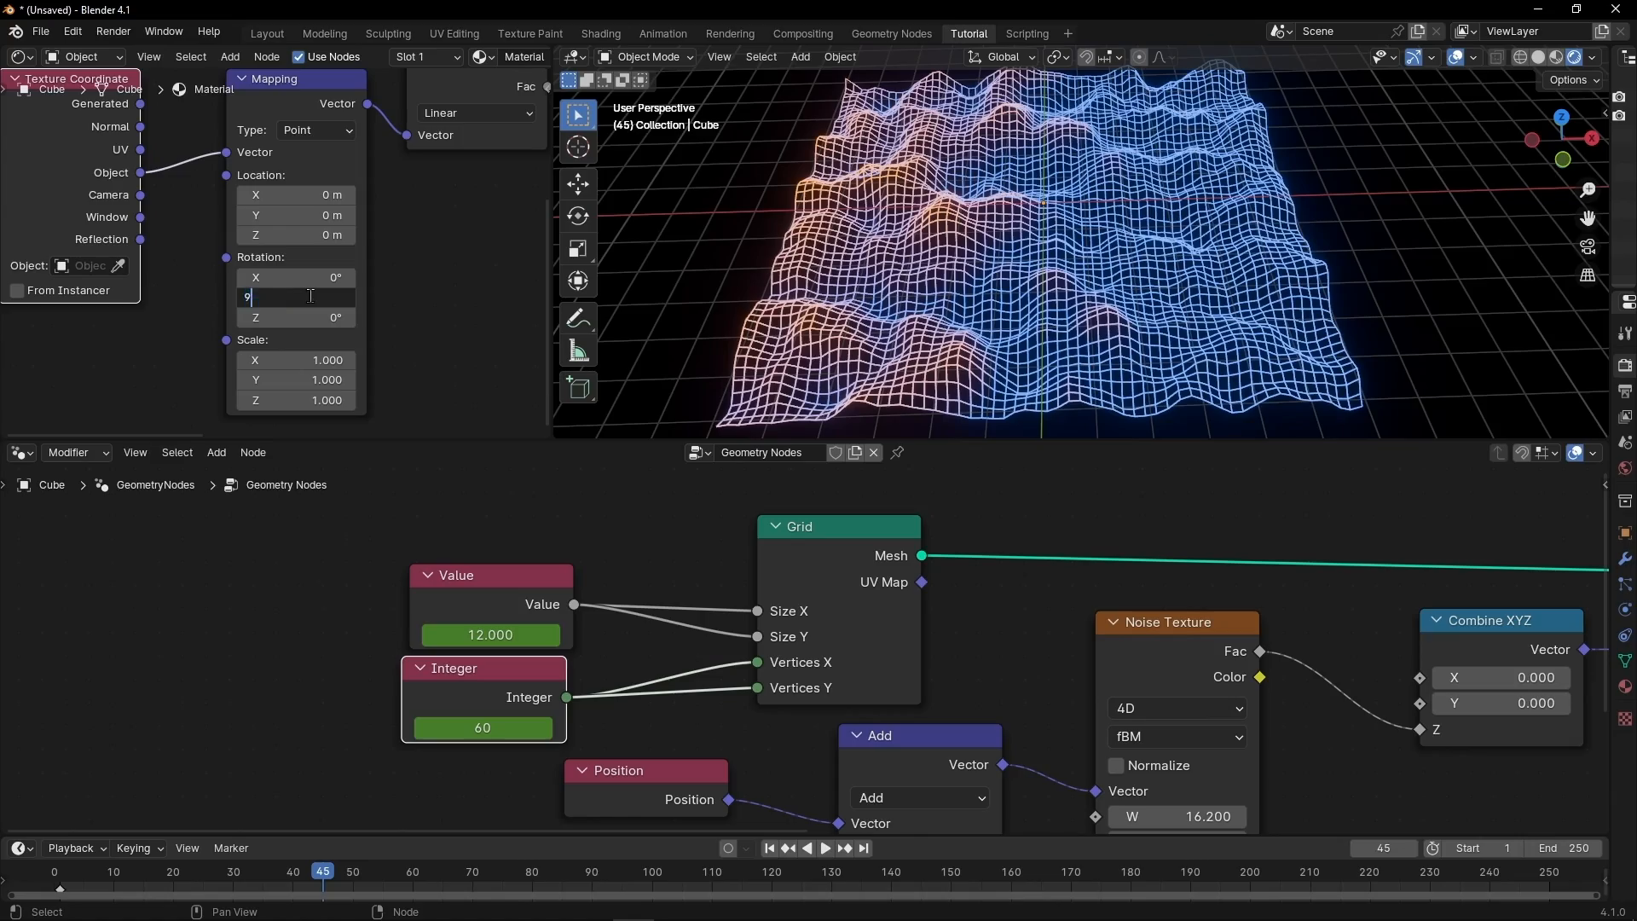
pyautogui.write('0')
pyautogui.press('Return')
pyautogui.scroll(3, 1108, 329)
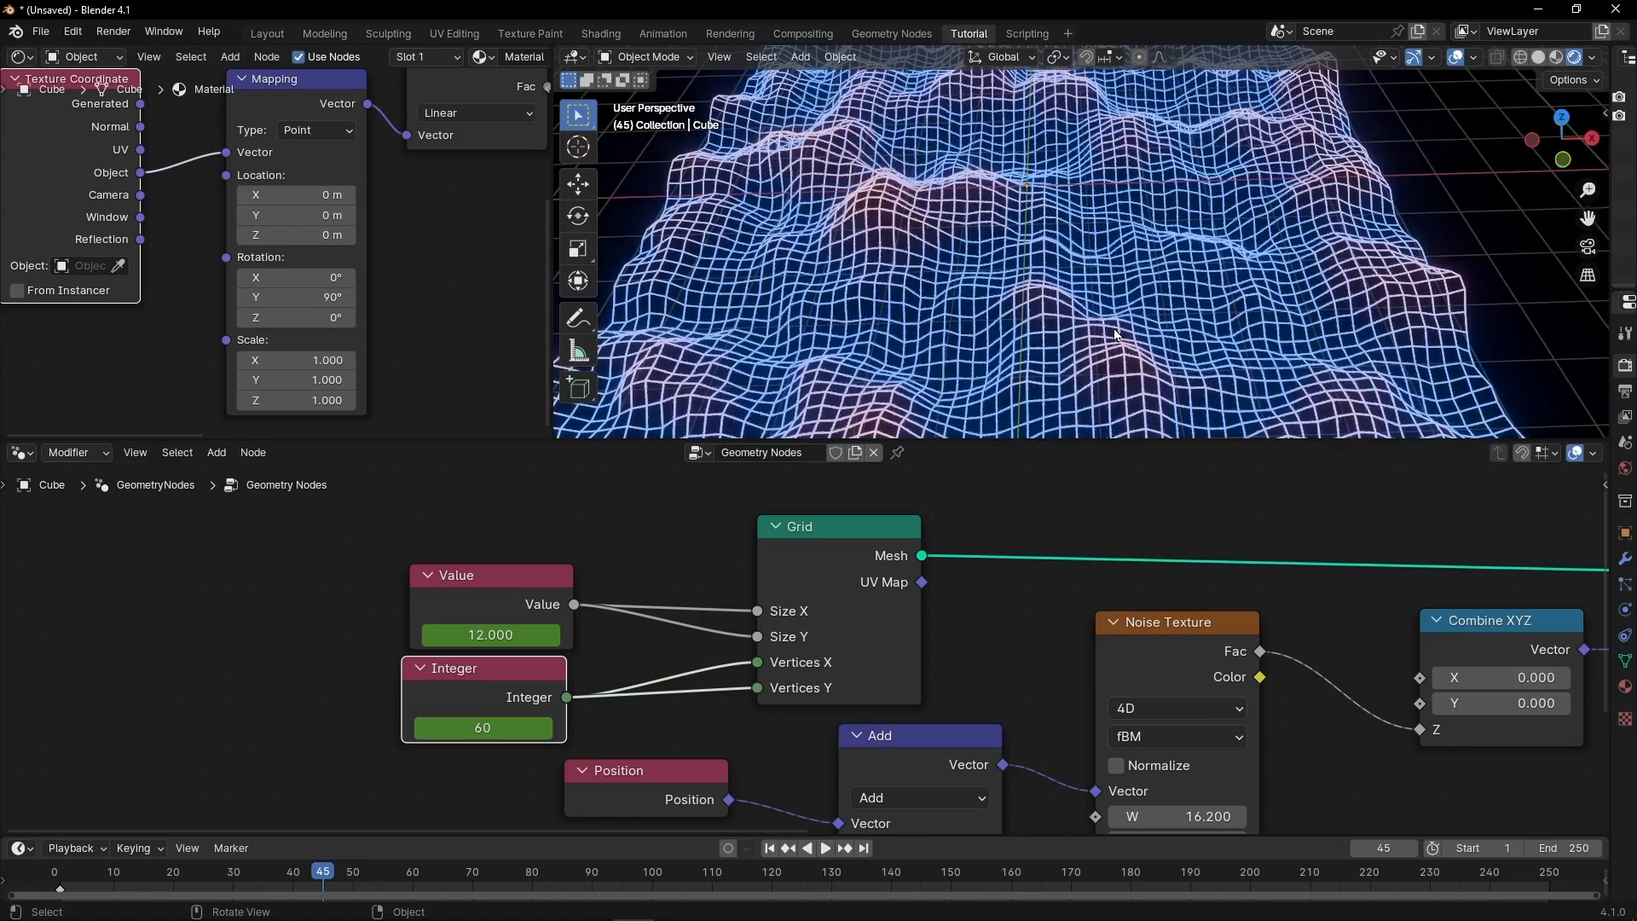
# Examine the height-based coloring of the wireframe terrain from several distances and angles, including in a full-window viewport.
pyautogui.moveTo(1110, 331); pyautogui.dragTo(1044, 219, button='middle')
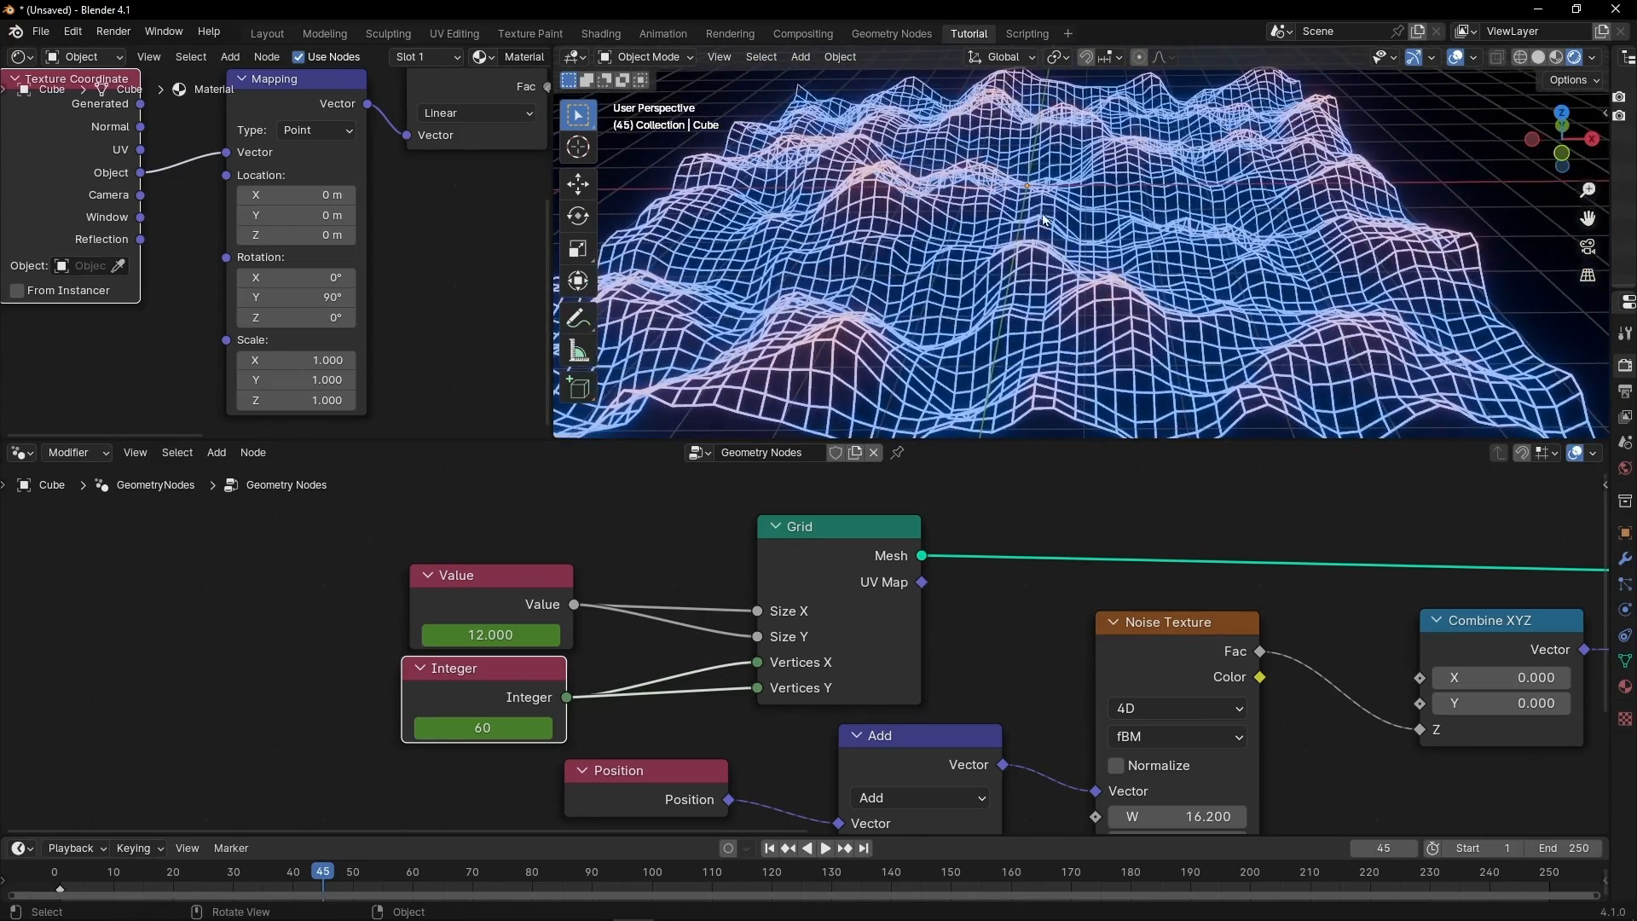
pyautogui.scroll(-5, 800, 147)
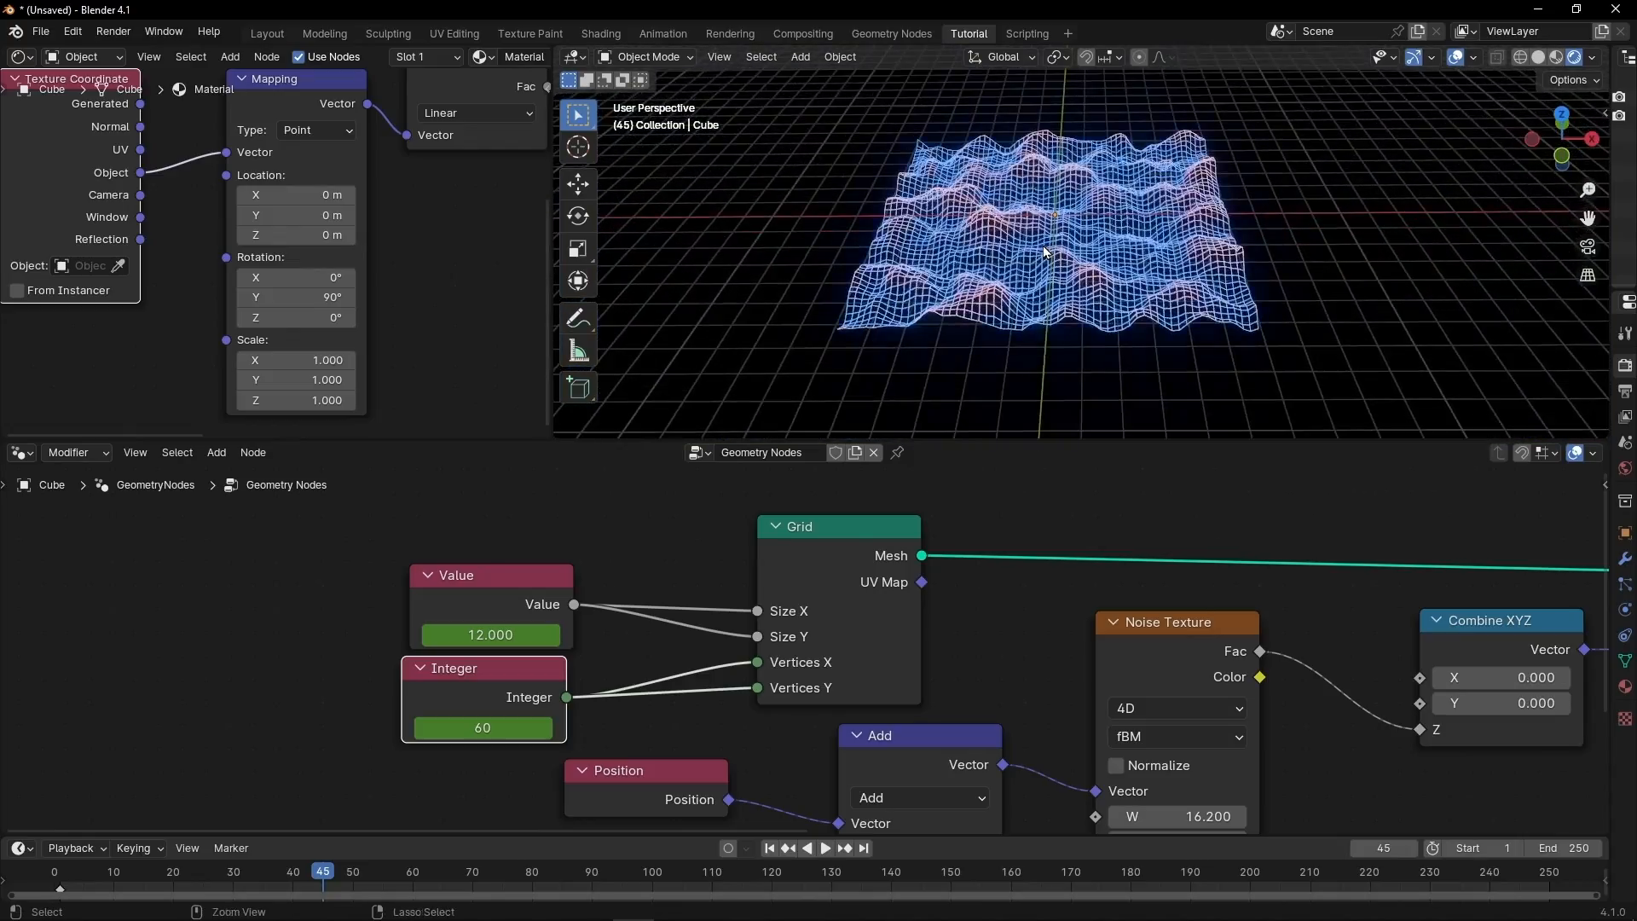
pyautogui.hotkey('ctrl', 'space')
pyautogui.scroll(6, 835, 478)
pyautogui.moveTo(777, 471)
pyautogui.mouseDown(button='middle')
pyautogui.moveTo(782, 403)
pyautogui.moveTo(776, 456)
pyautogui.mouseUp(button='middle')
pyautogui.hotkey('ctrl', 'space')
pyautogui.scroll(-3, 758, 317)
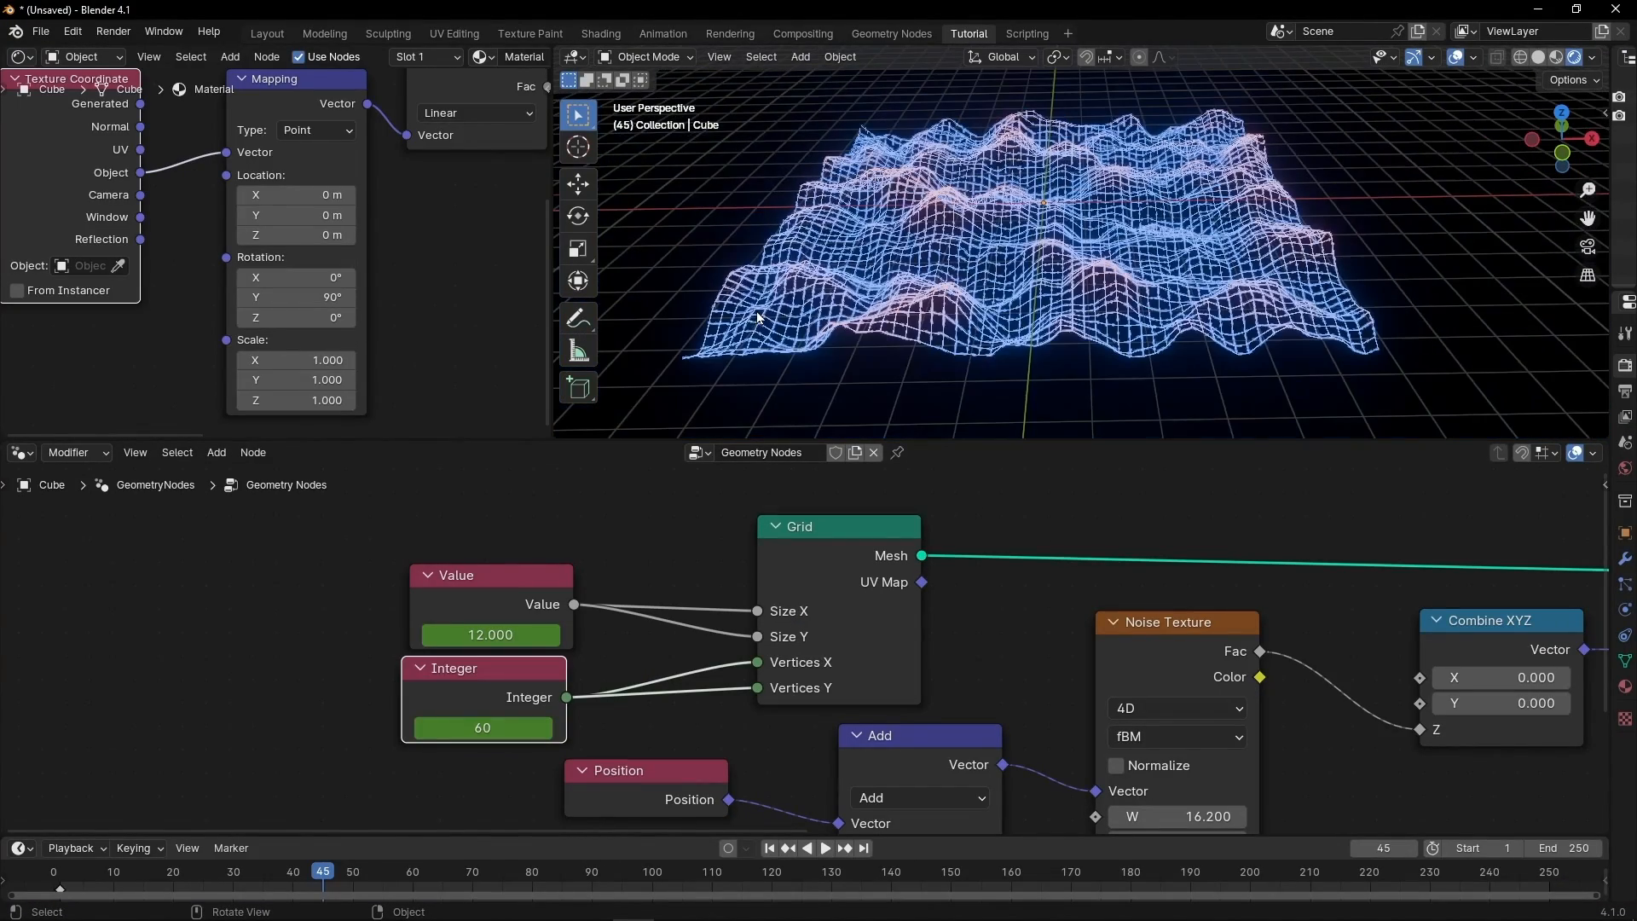
# Move the Color Ramp's blue stop to 0.361 and bring the orange stop in to roughly the middle of the ramp.
pyautogui.moveTo(453, 259); pyautogui.dragTo(160, 363, button='middle')
pyautogui.moveTo(414, 376); pyautogui.dragTo(289, 419, button='middle')
pyautogui.moveTo(231, 269); pyautogui.dragTo(311, 268)
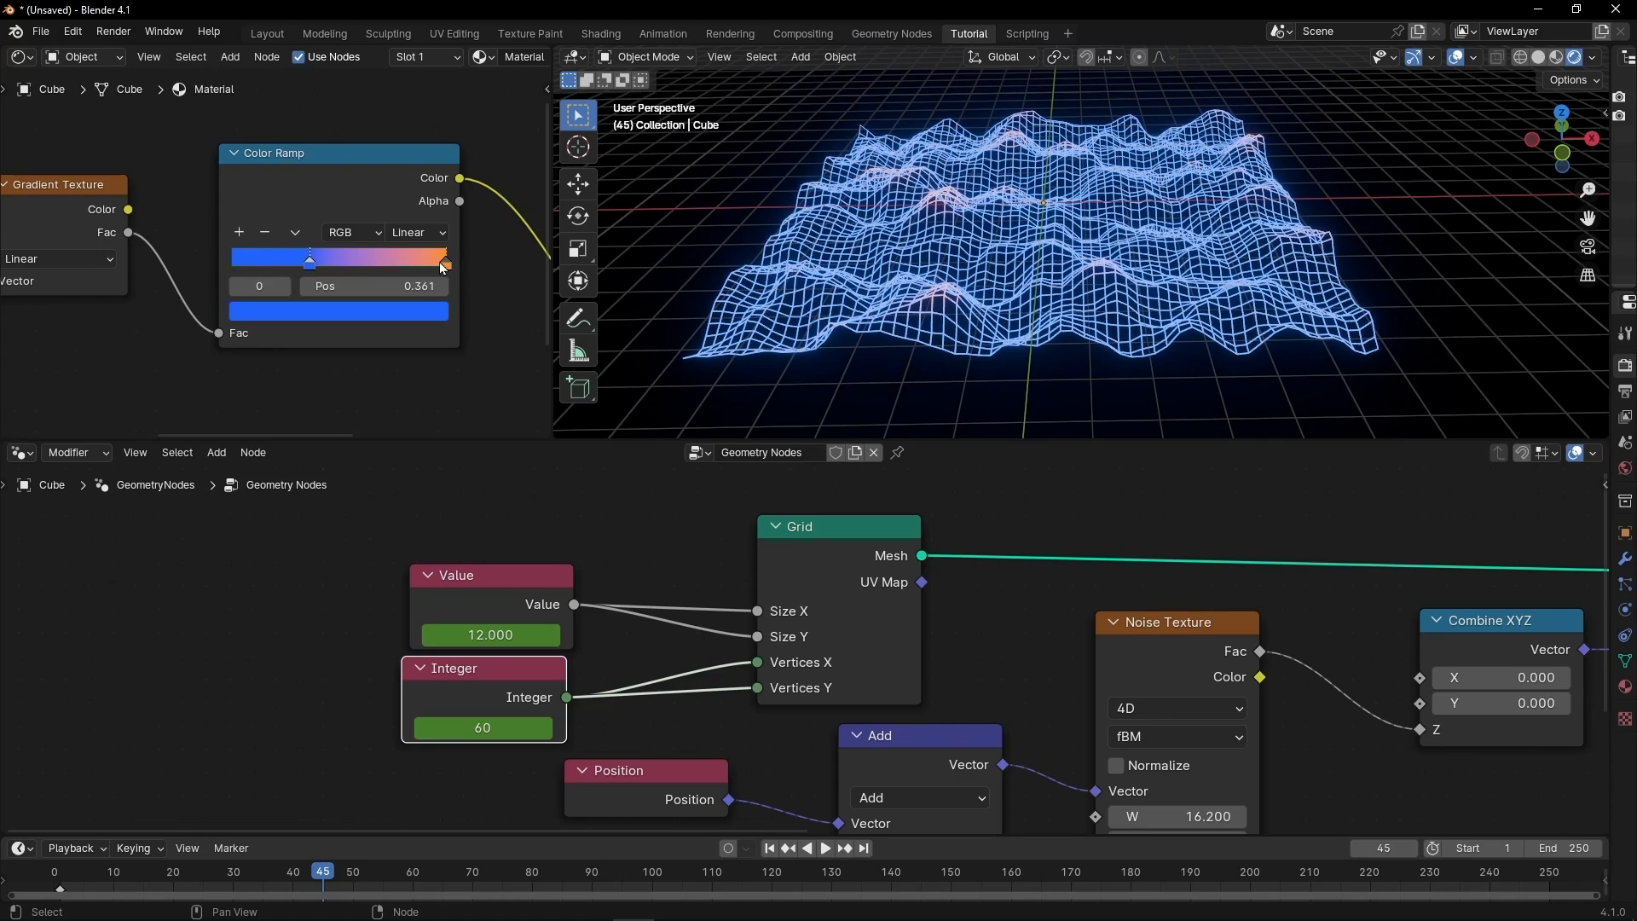
pyautogui.moveTo(442, 269); pyautogui.dragTo(339, 268)
# Set the Color Ramp interpolation to Constant, with the blue stop at 0 and the orange stop at 0.029.
pyautogui.click(417, 237)
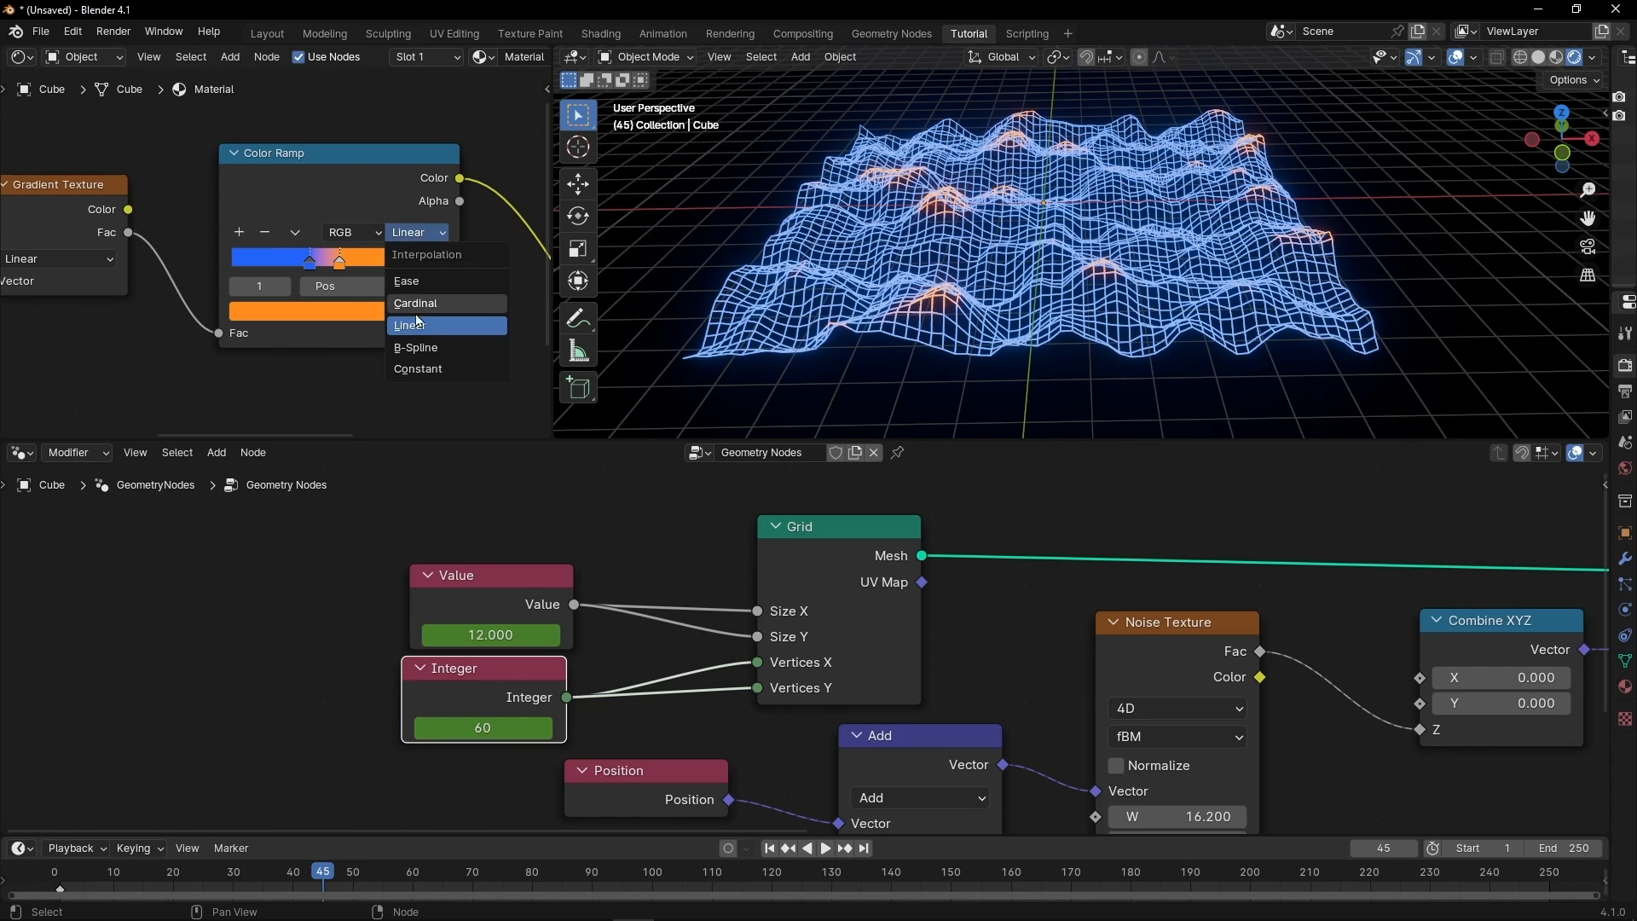
pyautogui.click(417, 368)
pyautogui.moveTo(310, 262); pyautogui.dragTo(226, 269)
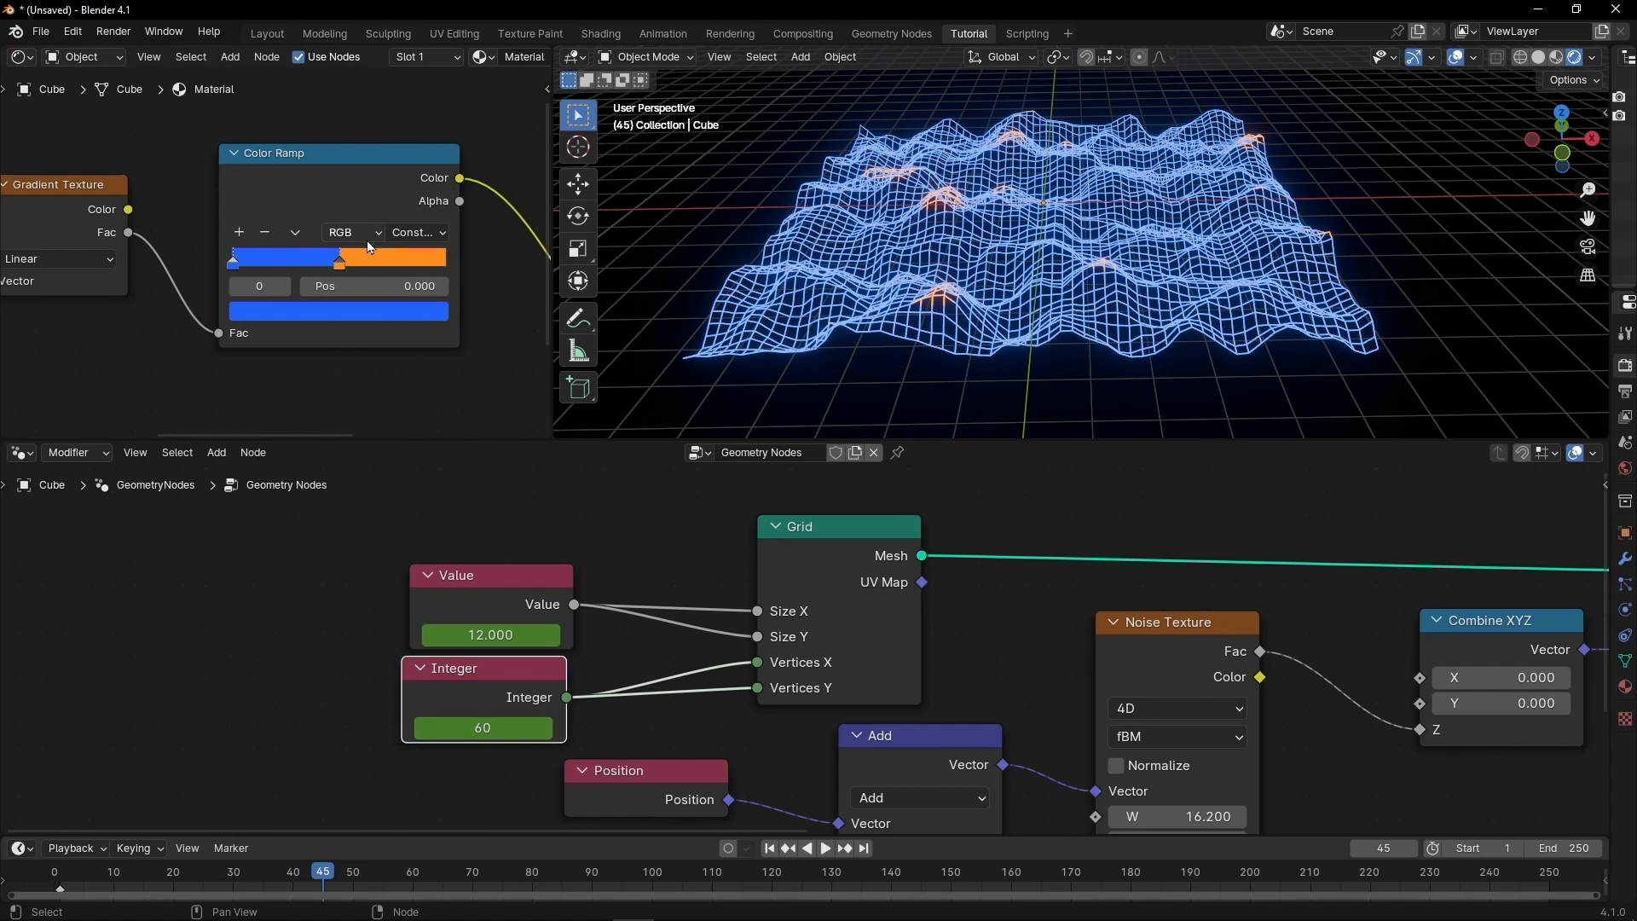
pyautogui.moveTo(341, 269); pyautogui.dragTo(242, 270)
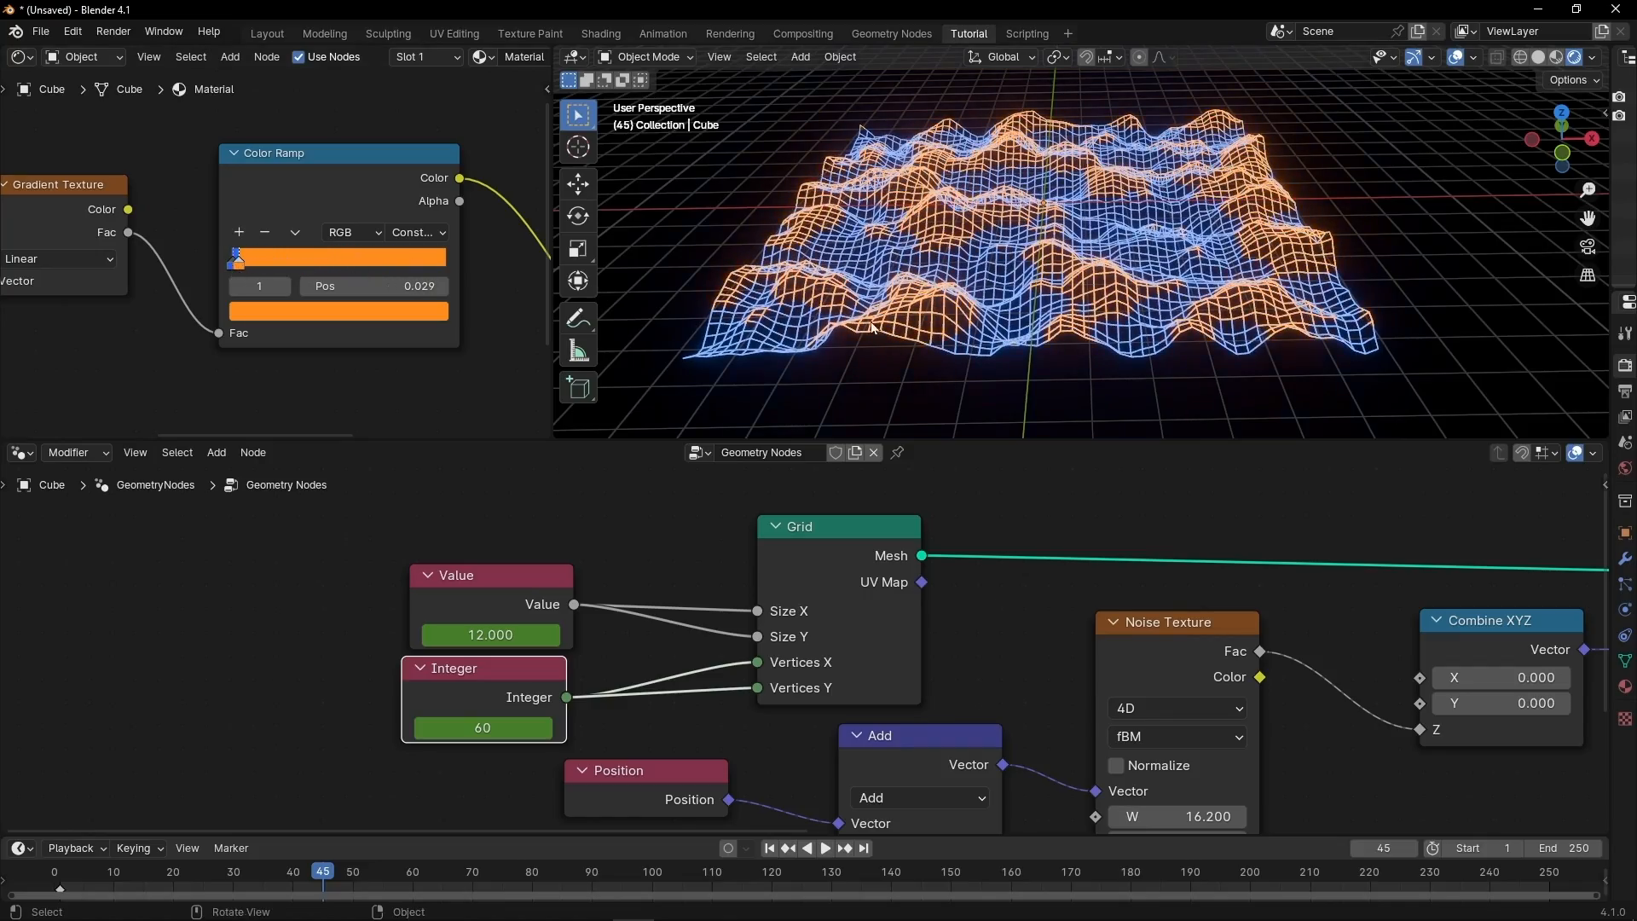
# Set the Color Ramp interpolation to Ease and place the orange stop a little over a quarter of the way along the ramp.
pyautogui.hotkey('ctrl', 'space')
pyautogui.moveTo(1012, 410); pyautogui.dragTo(929, 500, button='middle')
pyautogui.hotkey('ctrl', 'space')
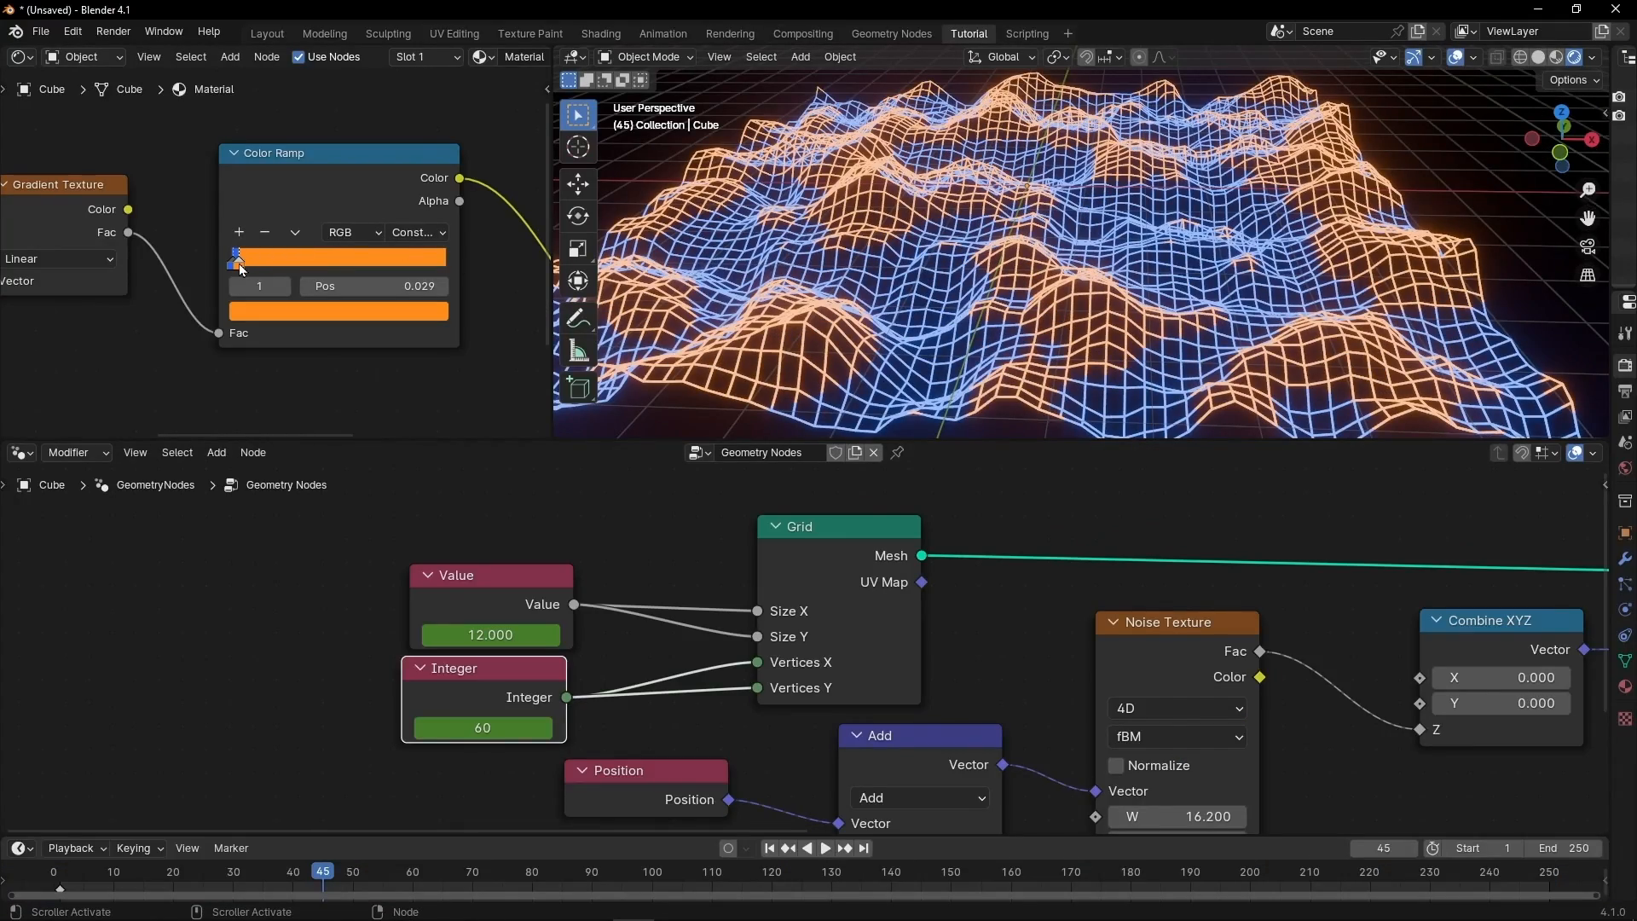
pyautogui.moveTo(241, 270); pyautogui.dragTo(307, 266)
pyautogui.click(417, 232)
pyautogui.click(418, 281)
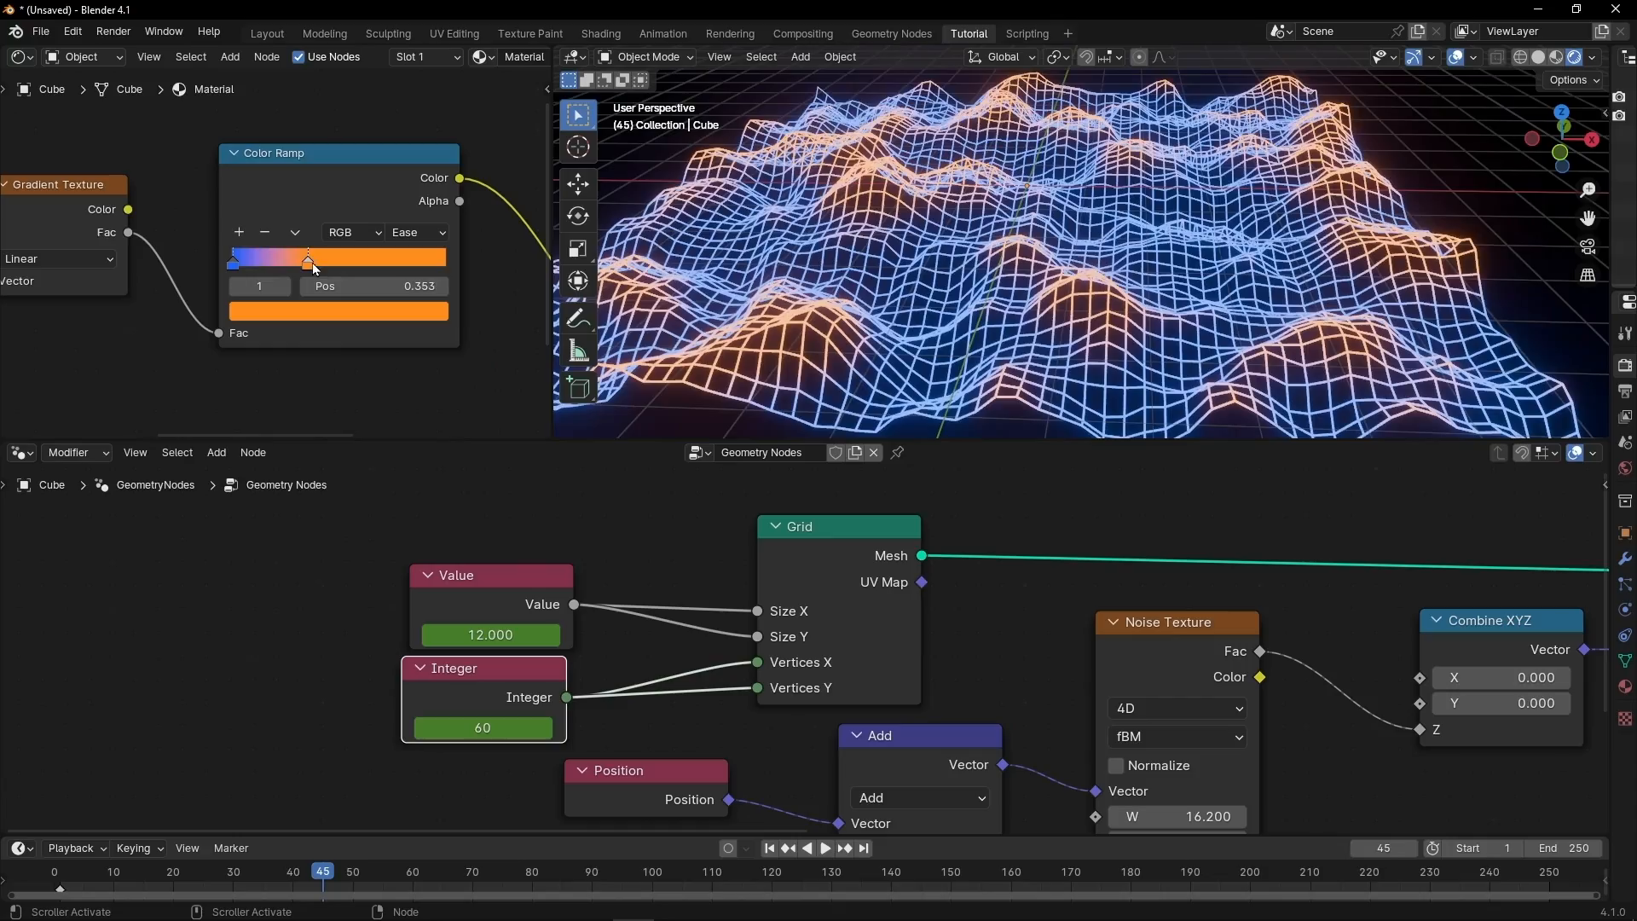
pyautogui.moveTo(314, 267); pyautogui.dragTo(294, 268)
# Play the animation to frame 88 and examine the recolored terrain and both node trees.
pyautogui.hotkey('ctrl', 'space')
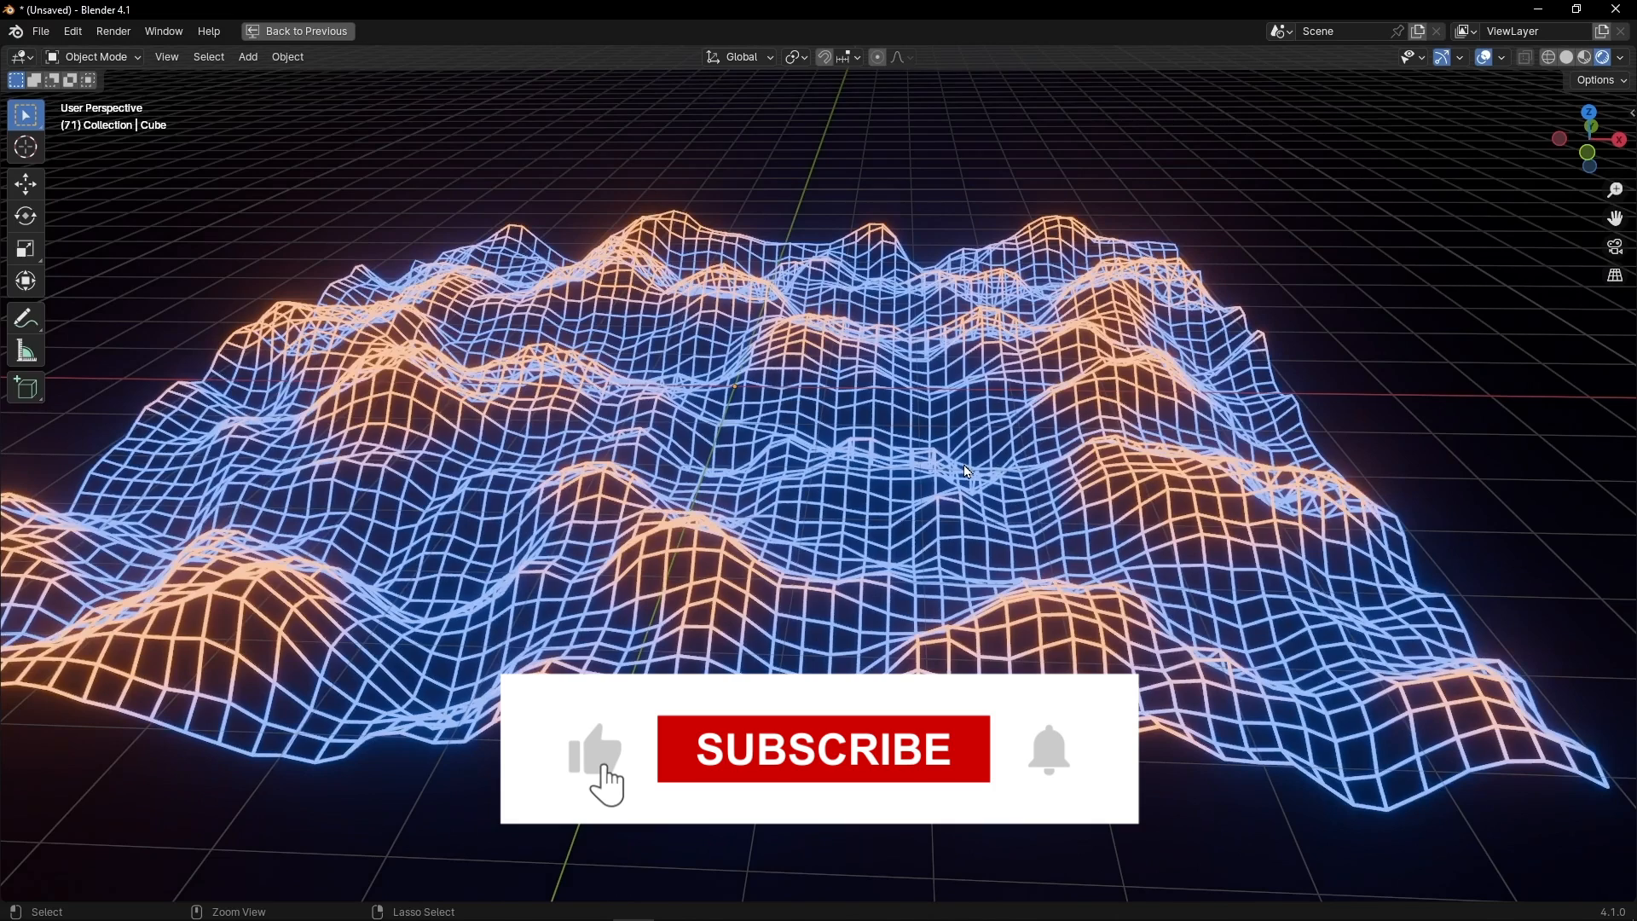
pyautogui.hotkey('ctrl', 'space')
pyautogui.scroll(-3, 418, 315)
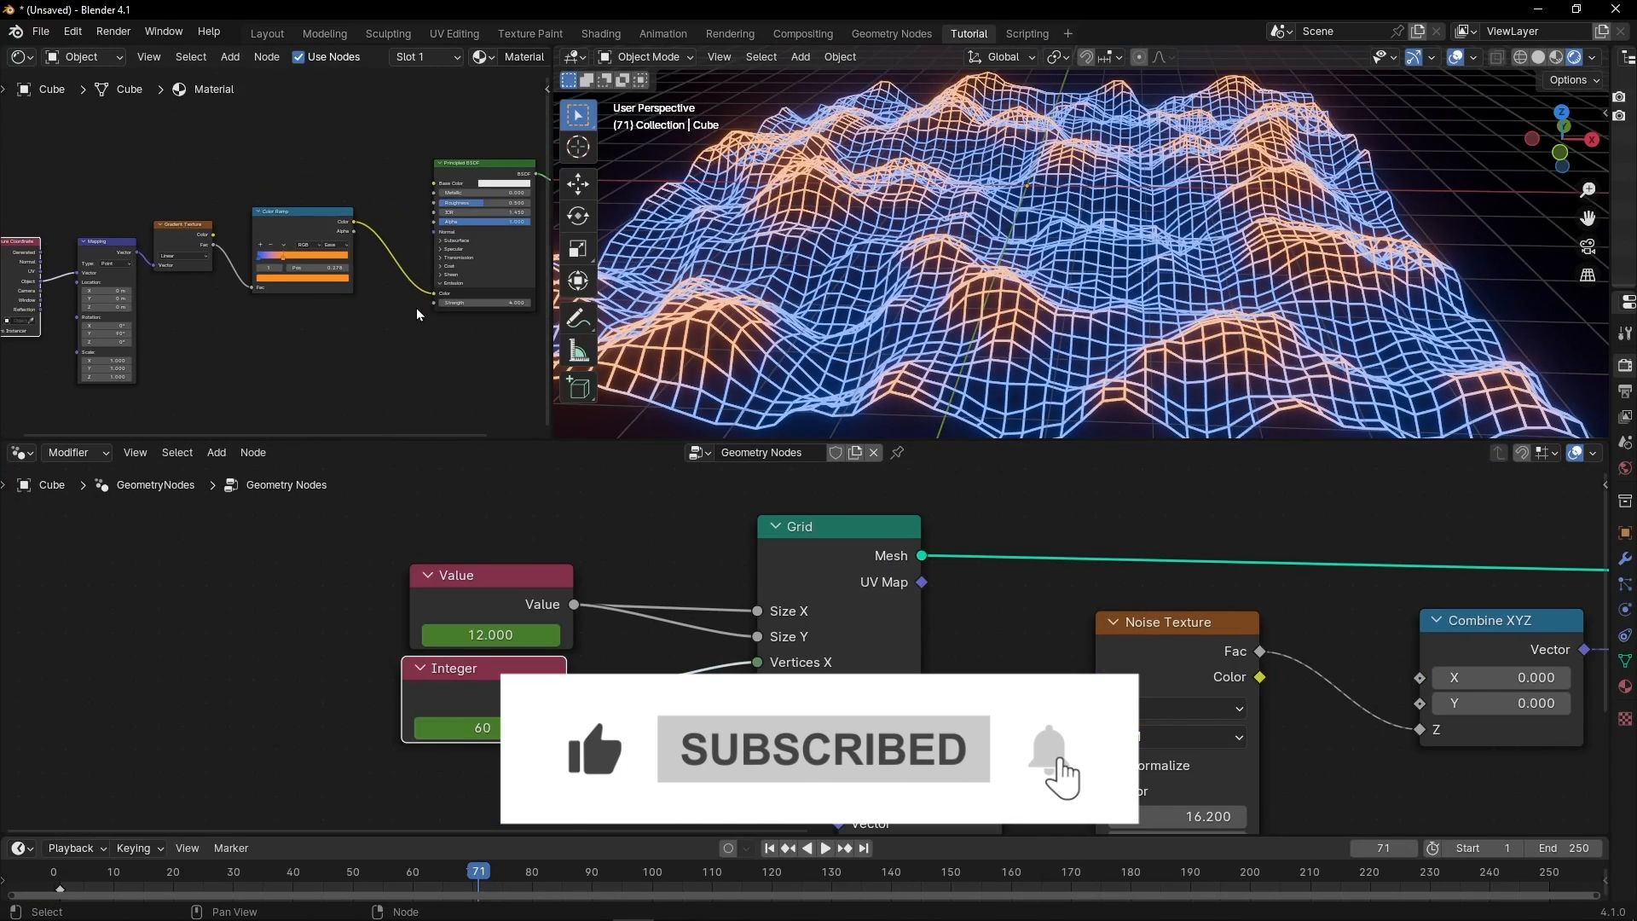
pyautogui.scroll(-2, 417, 315)
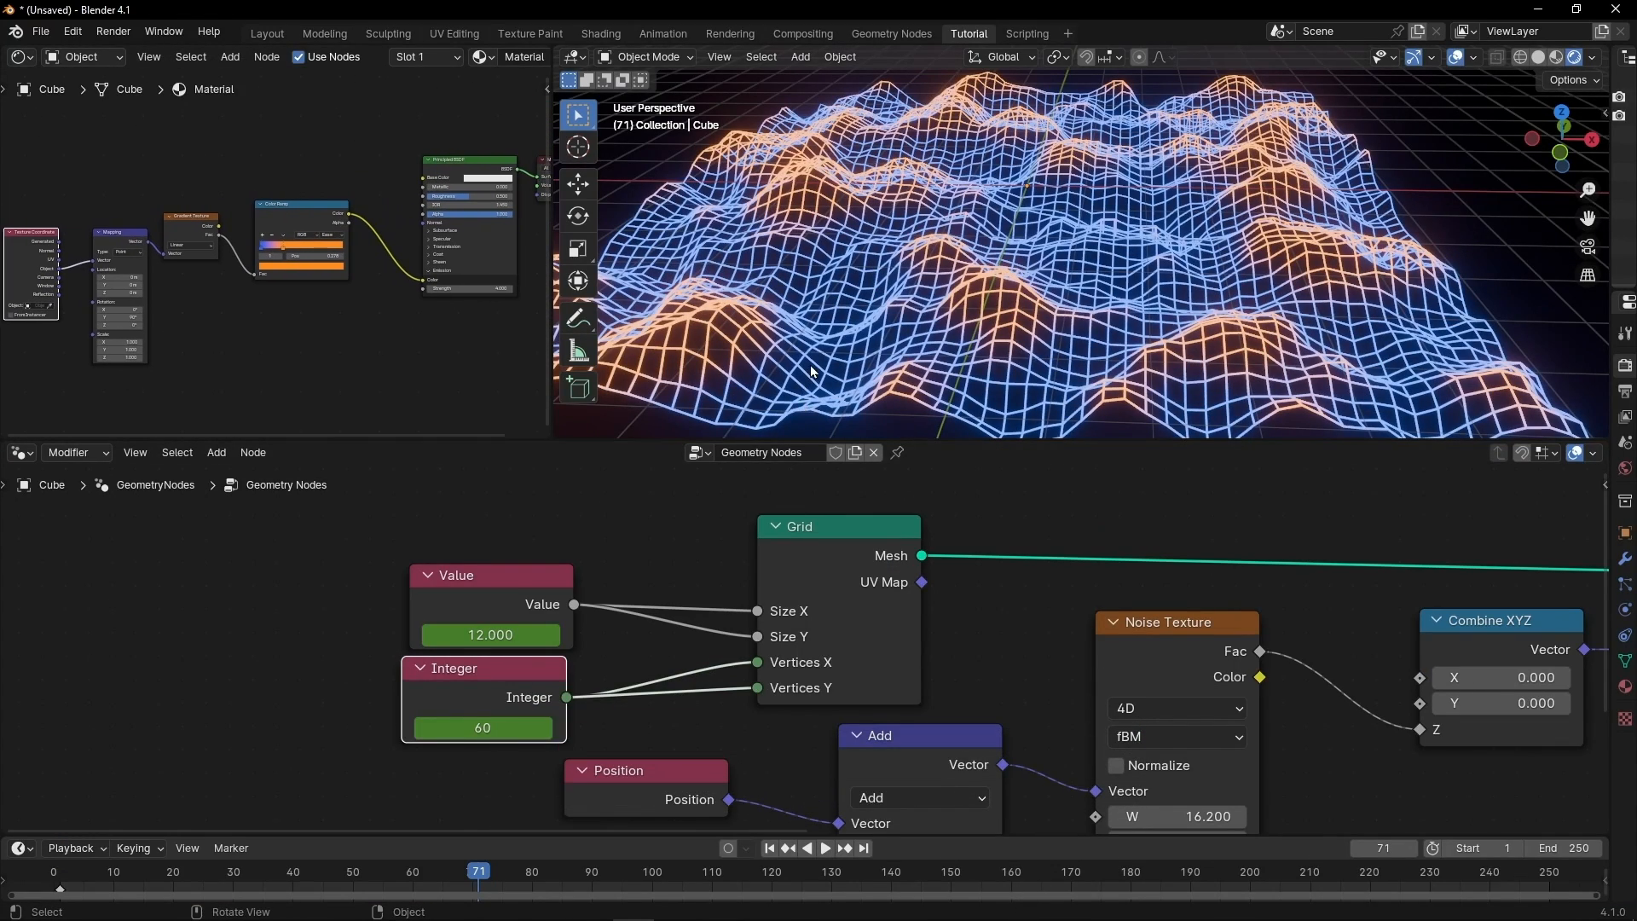
pyautogui.scroll(-2, 810, 365)
pyautogui.scroll(-8, 781, 556)
pyautogui.moveTo(907, 563); pyautogui.dragTo(630, 532, button='middle')
pyautogui.moveTo(948, 290); pyautogui.dragTo(1309, 274, button='middle')
pyautogui.press('space')
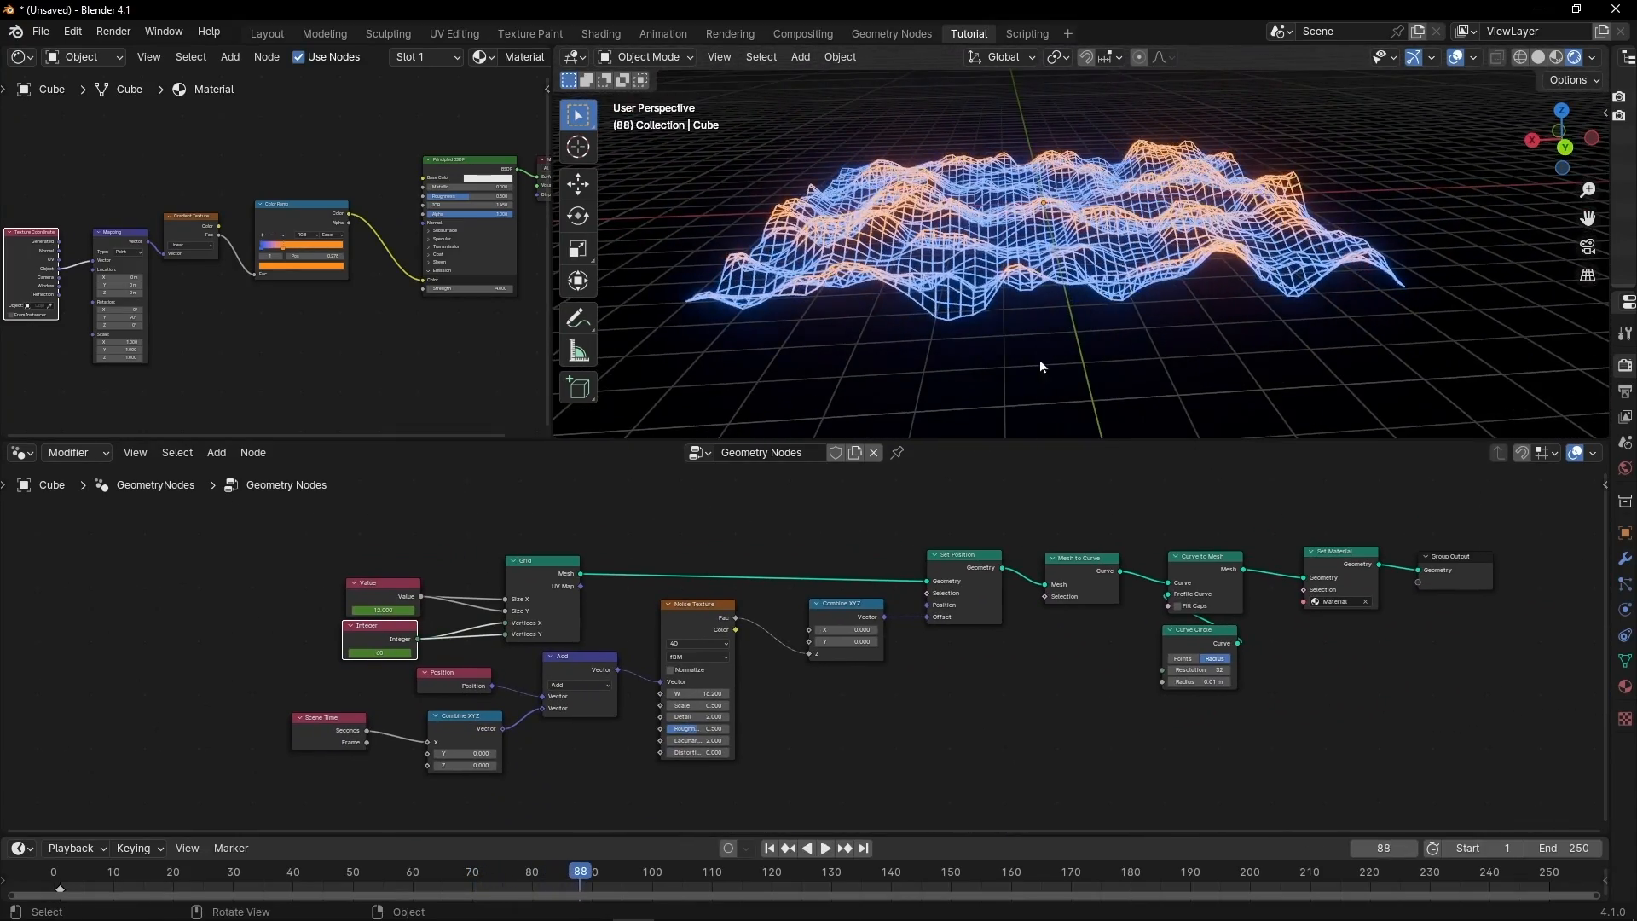
# Group the noise, position and scene time nodes in a frame labeled "Offset Mesh" and place it below the main chain.
pyautogui.hotkey('ctrl', 'space')
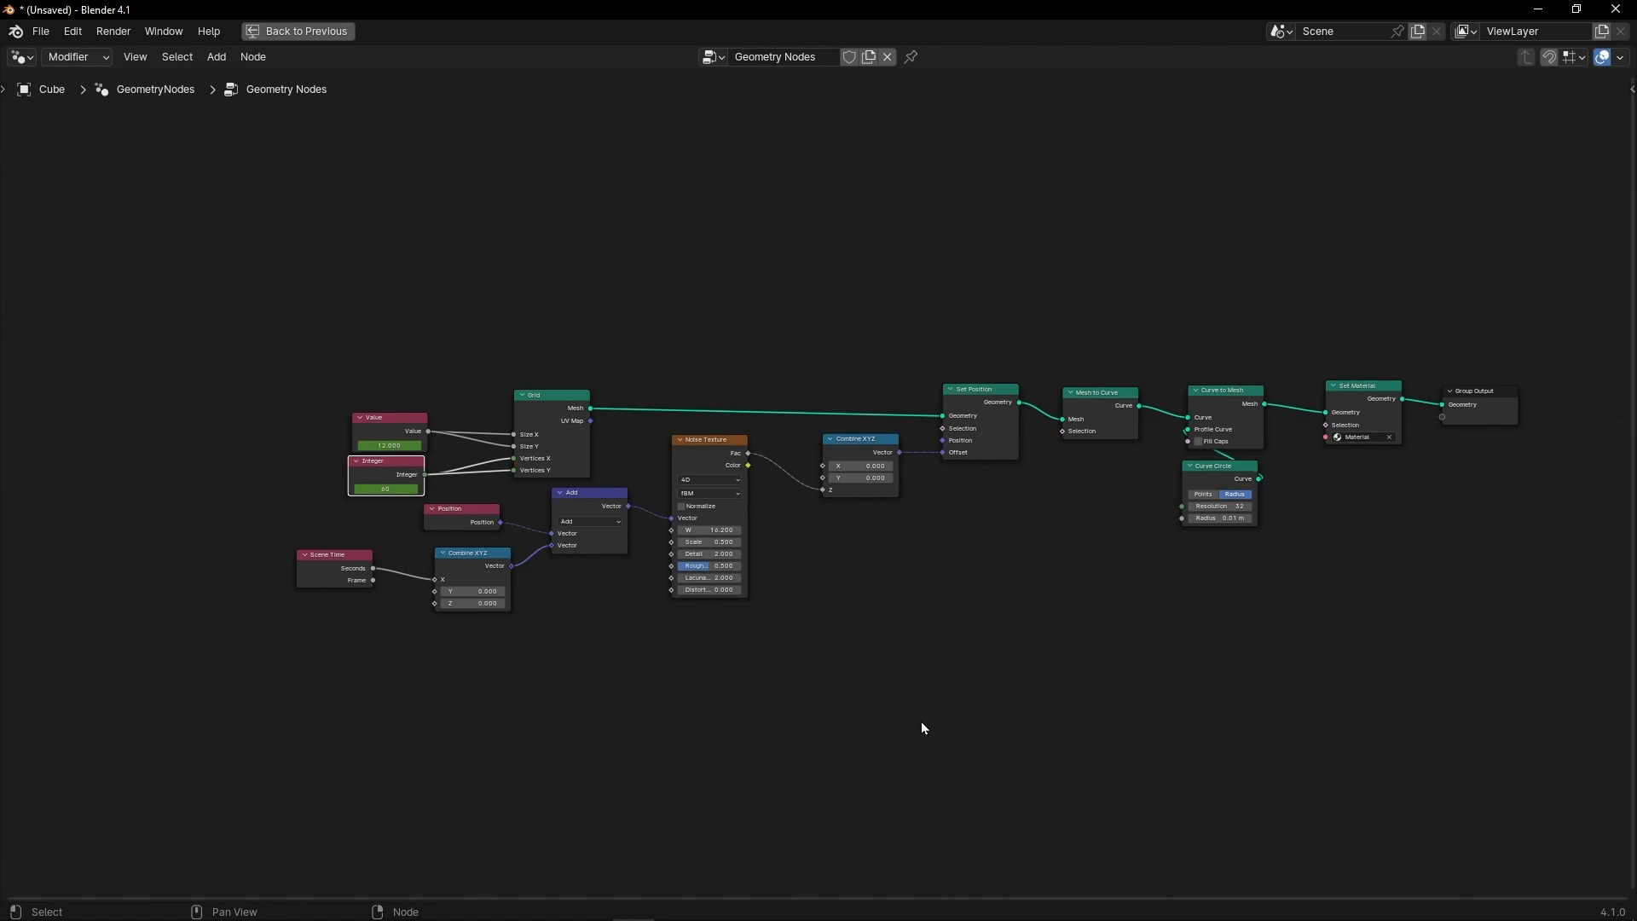
pyautogui.moveTo(921, 722); pyautogui.dragTo(341, 495)
pyautogui.hotkey('ctrl', 'j')
pyautogui.moveTo(788, 424); pyautogui.dragTo(796, 590)
pyautogui.press('F2')
pyautogui.write('Offset Mesh')
pyautogui.press('Return')
# Group the Mesh to Curve, Curve to Mesh and Curve Circle nodes in a frame labeled "Mesh to Curve", and align the Value node.
pyautogui.moveTo(1030, 330); pyautogui.dragTo(1254, 552)
pyautogui.hotkey('ctrl', 'j')
pyautogui.press('F2')
pyautogui.write('Curve')
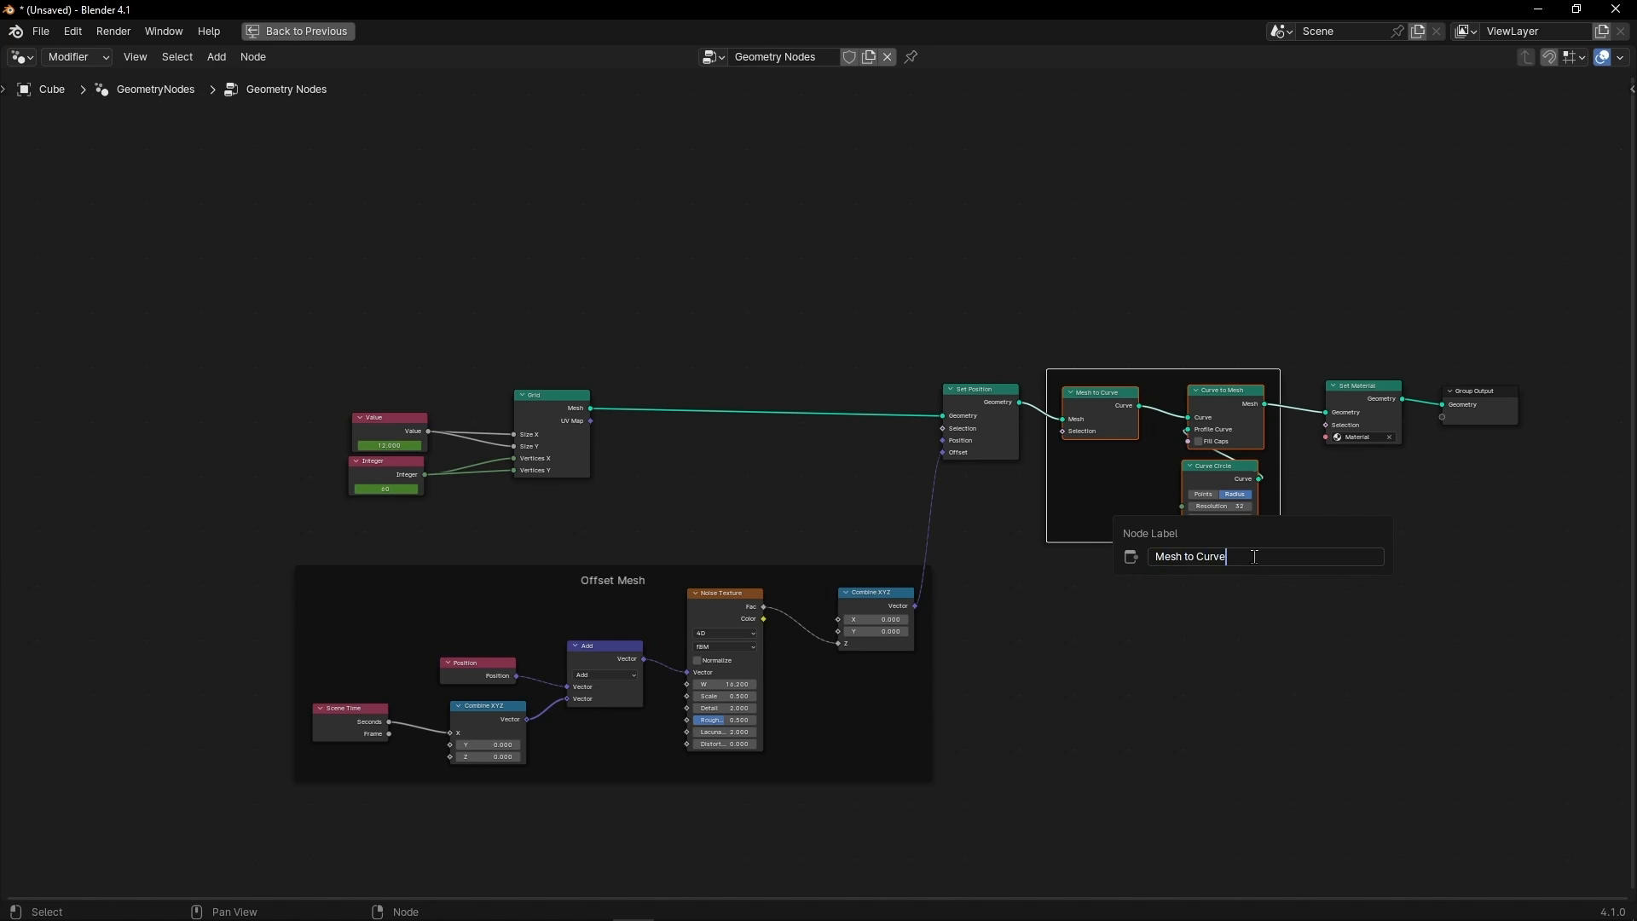
pyautogui.press('Return')
pyautogui.moveTo(394, 419); pyautogui.dragTo(392, 414)
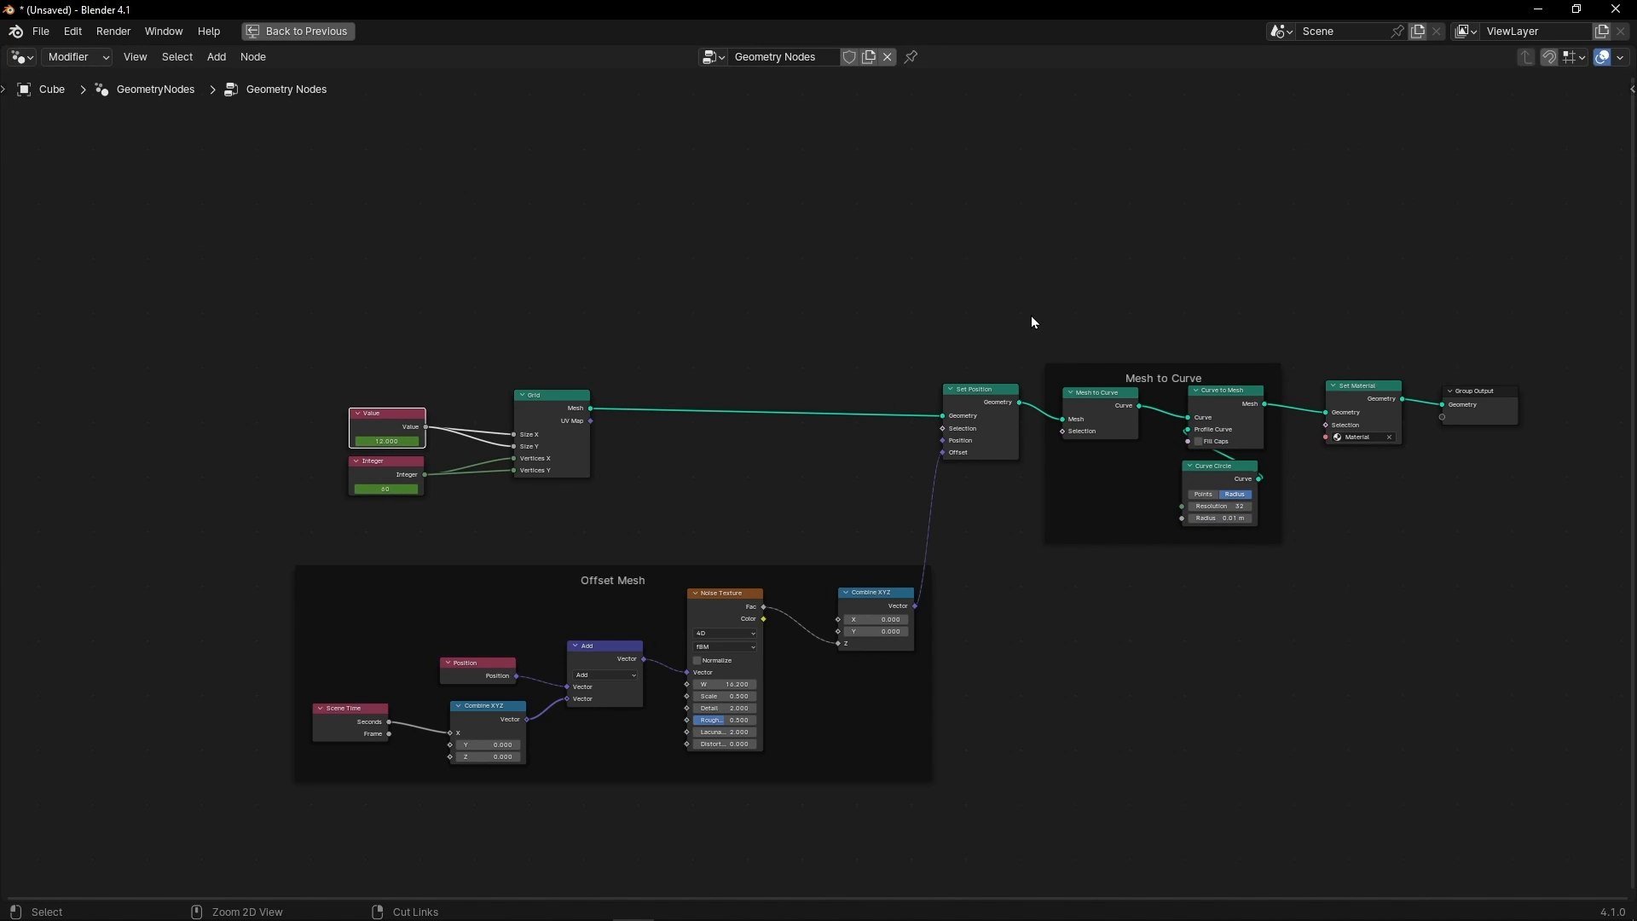
# Insert a Join Geometry node between Set Material and Group Output, and place both end nodes above the main chain.
pyautogui.moveTo(1012, 307); pyautogui.dragTo(697, 403, button='middle')
pyautogui.moveTo(1204, 500); pyautogui.dragTo(1373, 488)
pyautogui.hotkey('shift', 'a')
pyautogui.write('j')
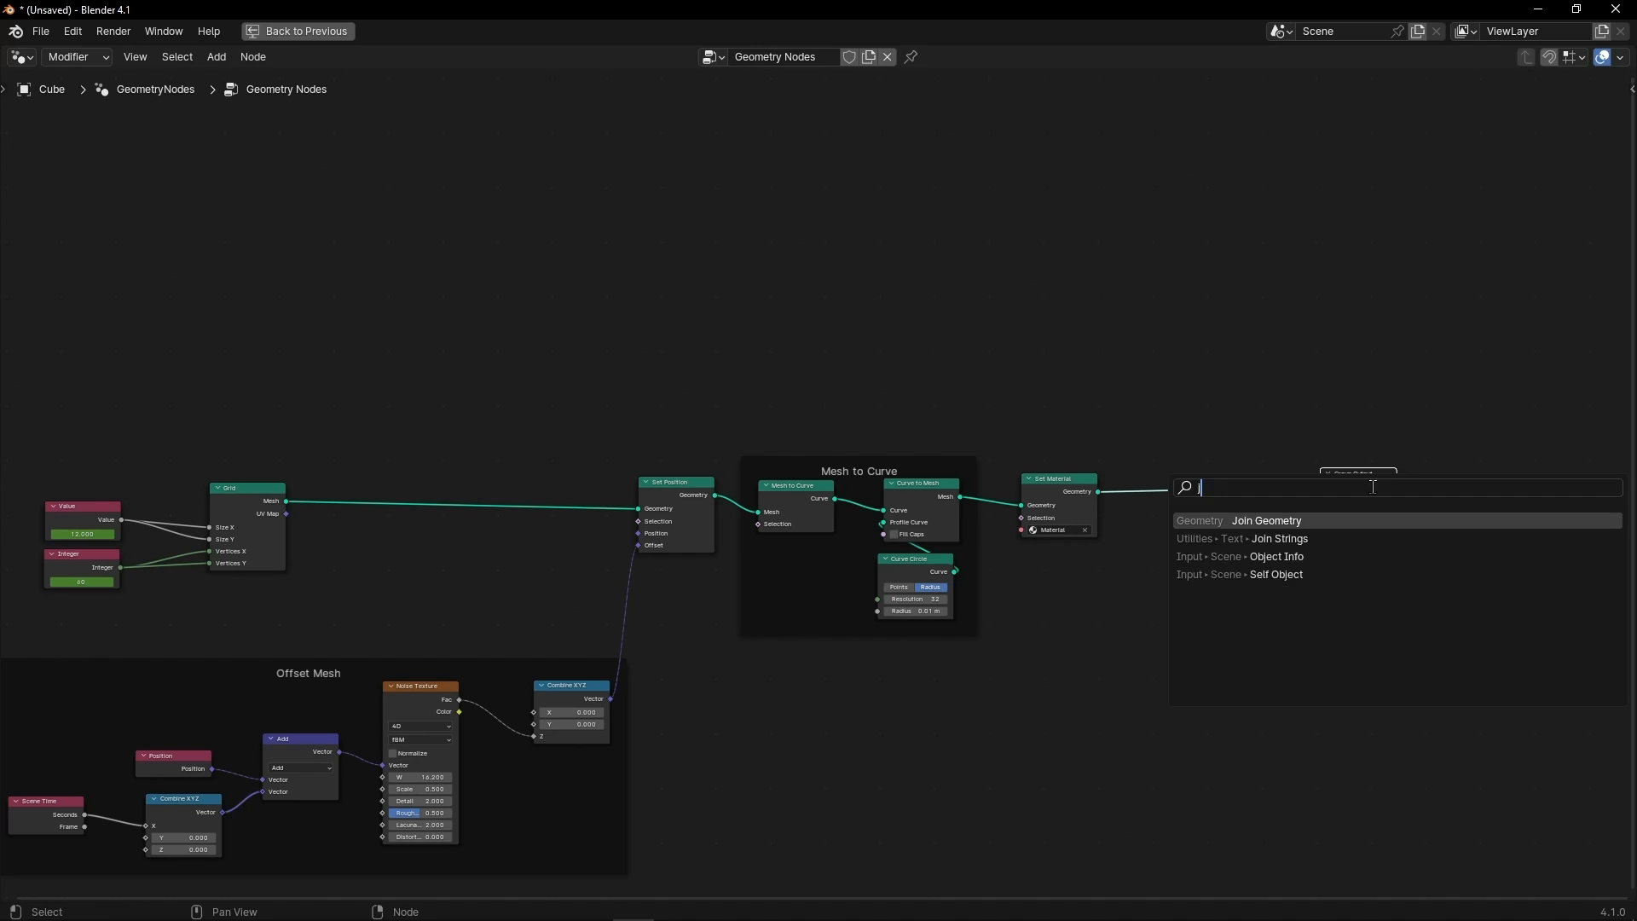
pyautogui.write('oin')
pyautogui.press('Down')
pyautogui.press('Return')
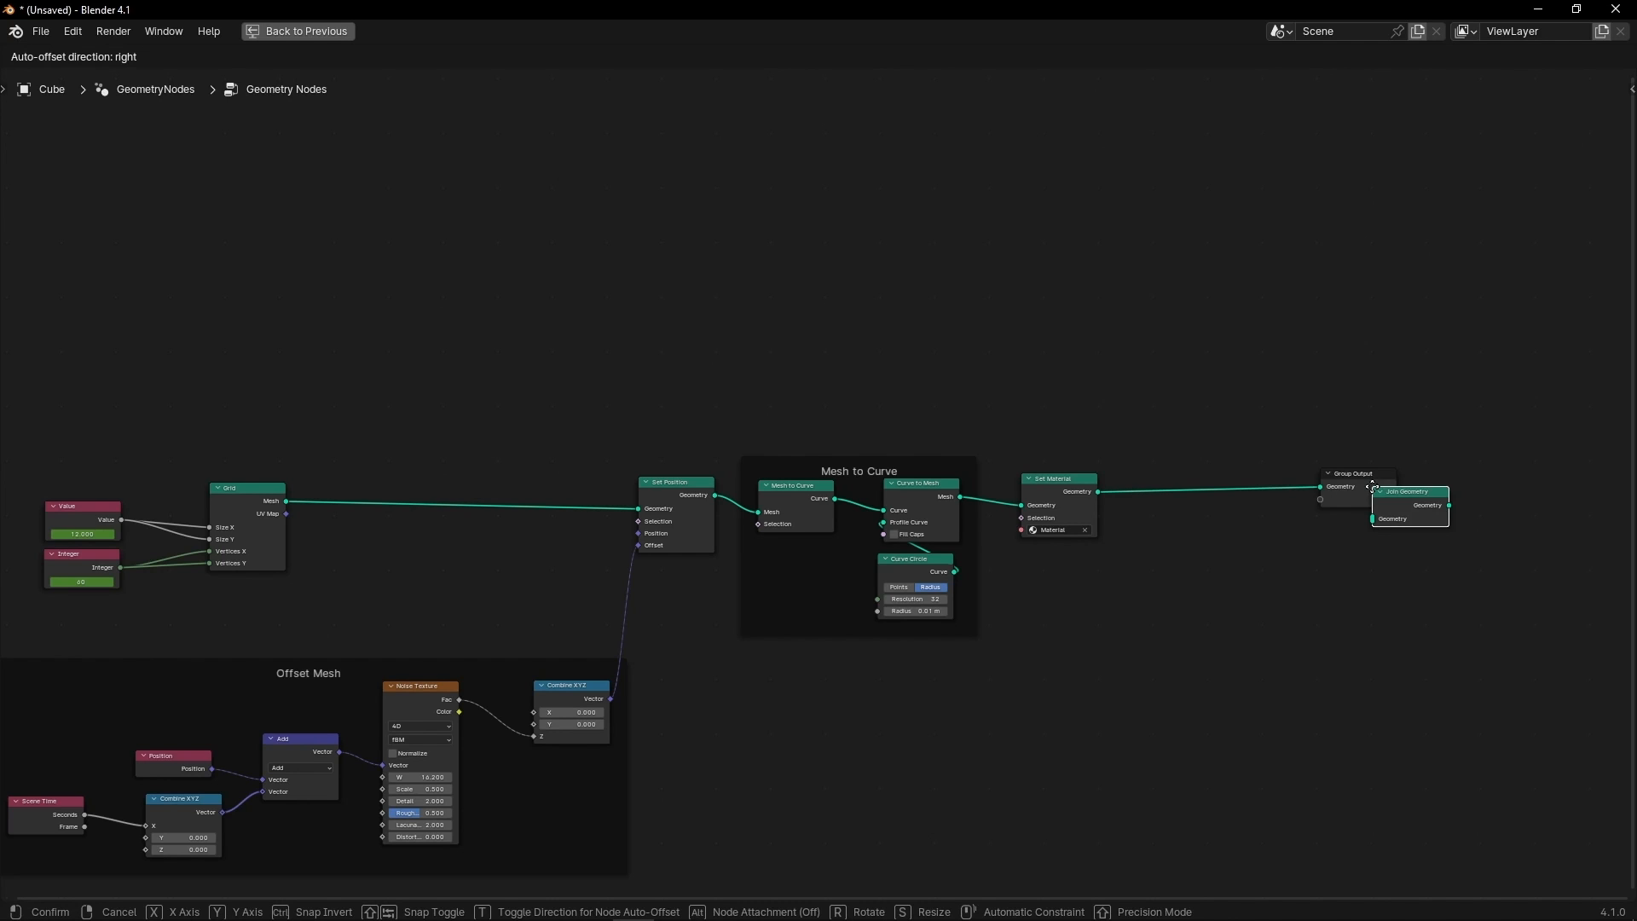
pyautogui.click(1211, 482)
pyautogui.moveTo(1220, 489); pyautogui.dragTo(1163, 357)
pyautogui.moveTo(1346, 479); pyautogui.dragTo(1287, 350)
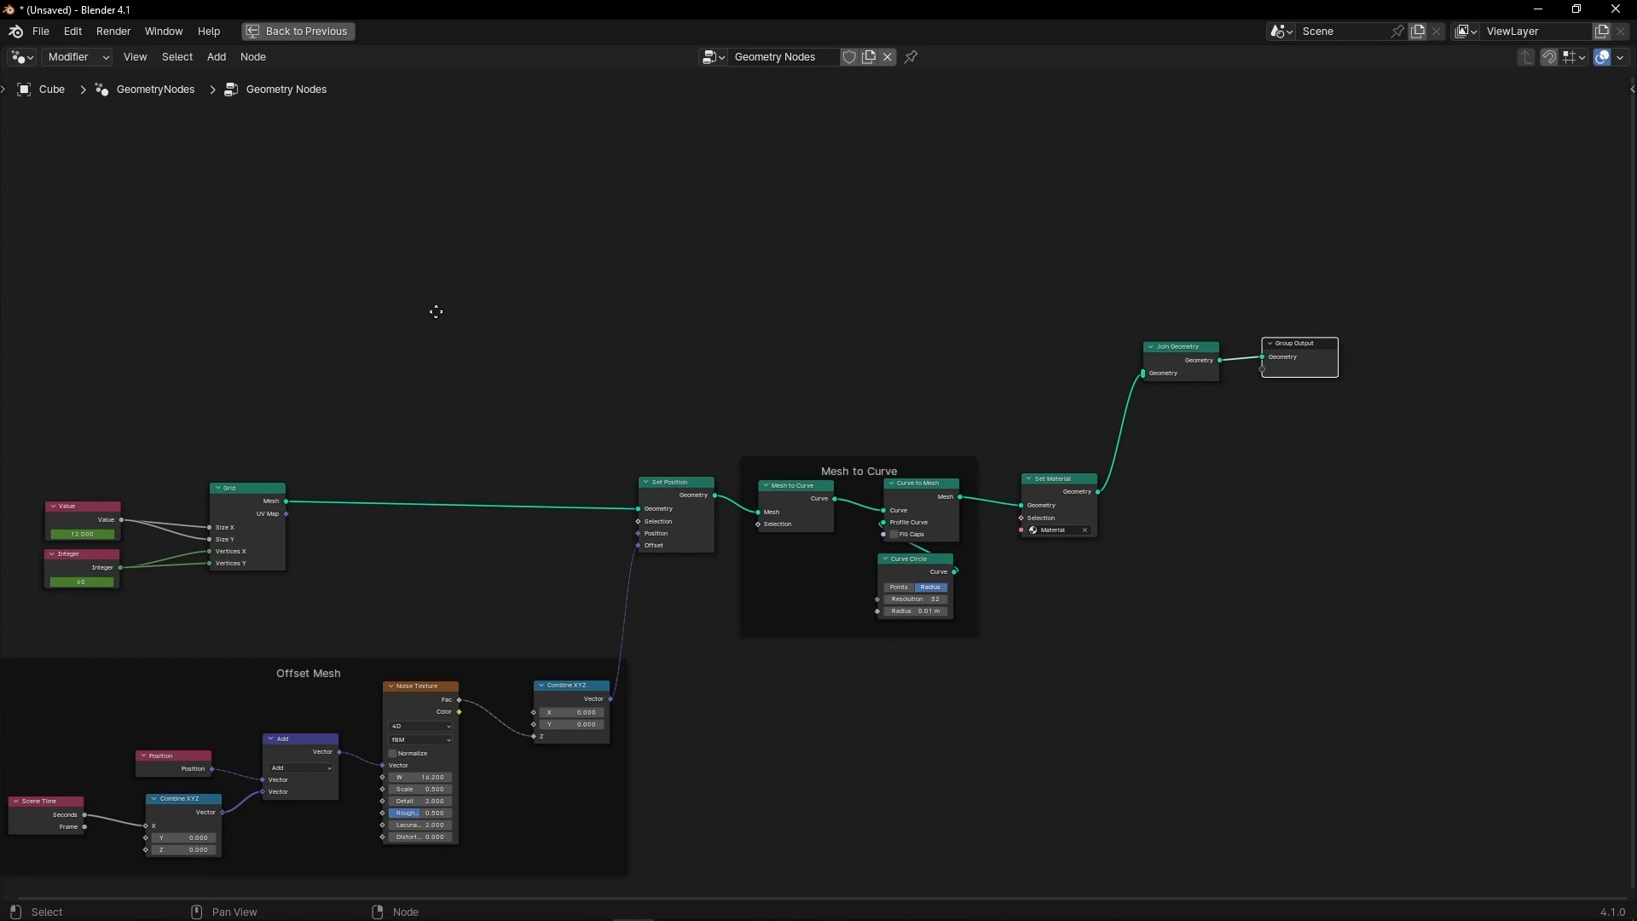
# Connect the Grid's Mesh output directly to Join Geometry, routing the link through a reroute above the chain.
pyautogui.moveTo(435, 311); pyautogui.dragTo(445, 325, button='middle')
pyautogui.moveTo(299, 516); pyautogui.dragTo(1154, 389)
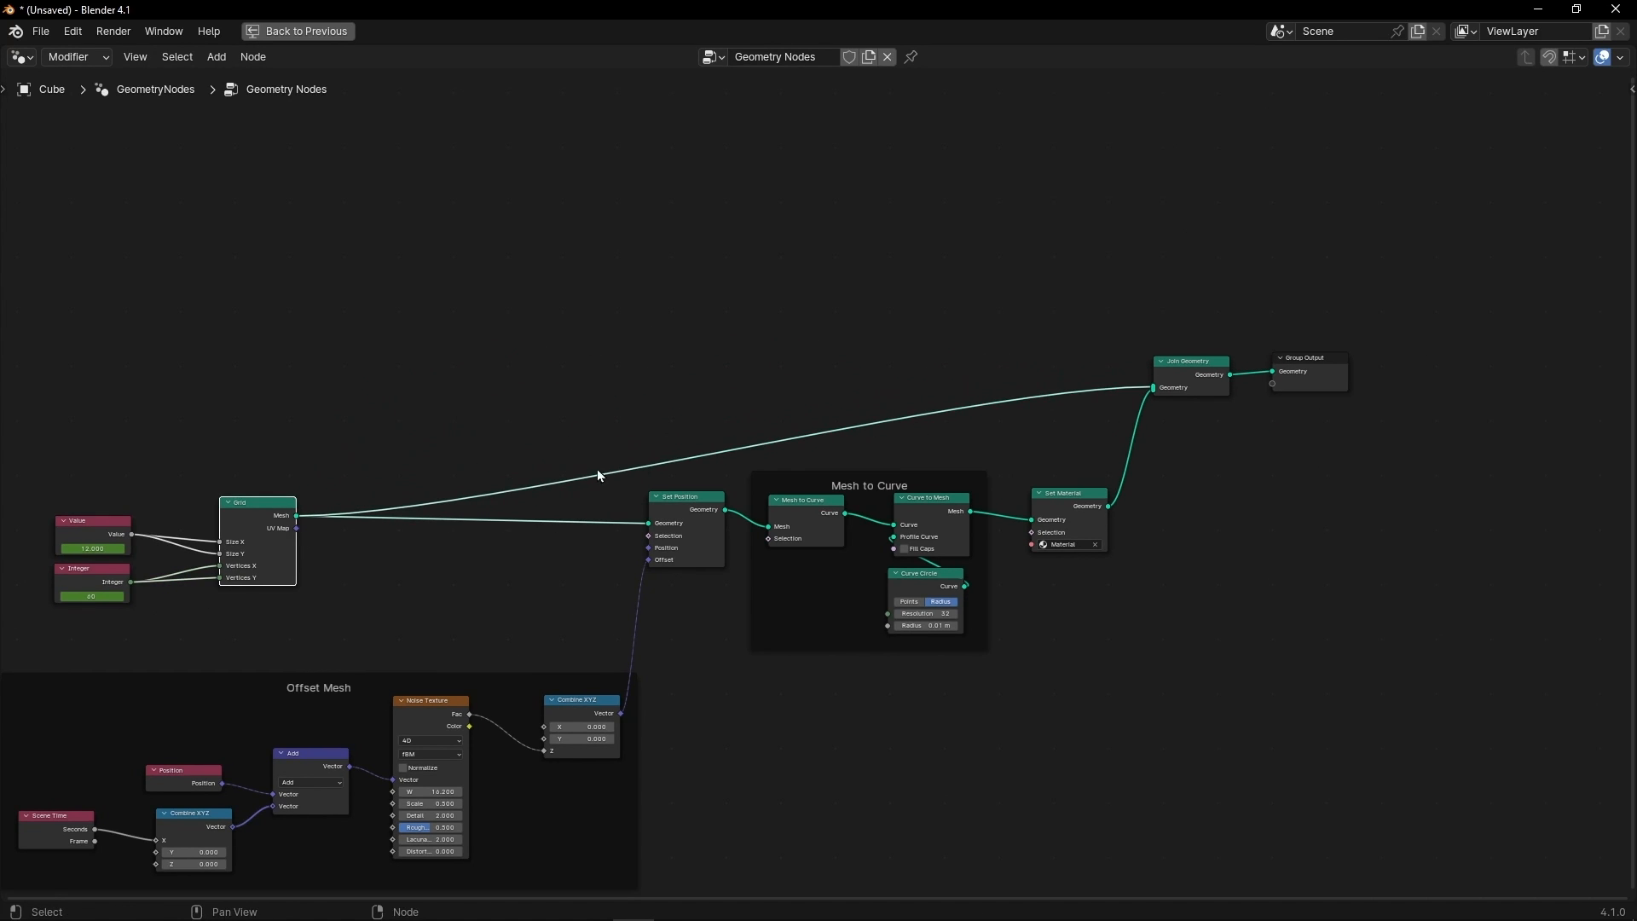
pyautogui.keyDown('shift'); pyautogui.moveTo(596, 492); pyautogui.dragTo(563, 450, button='right'); pyautogui.keyUp('shift')
pyautogui.press('g')
pyautogui.click(321, 298)
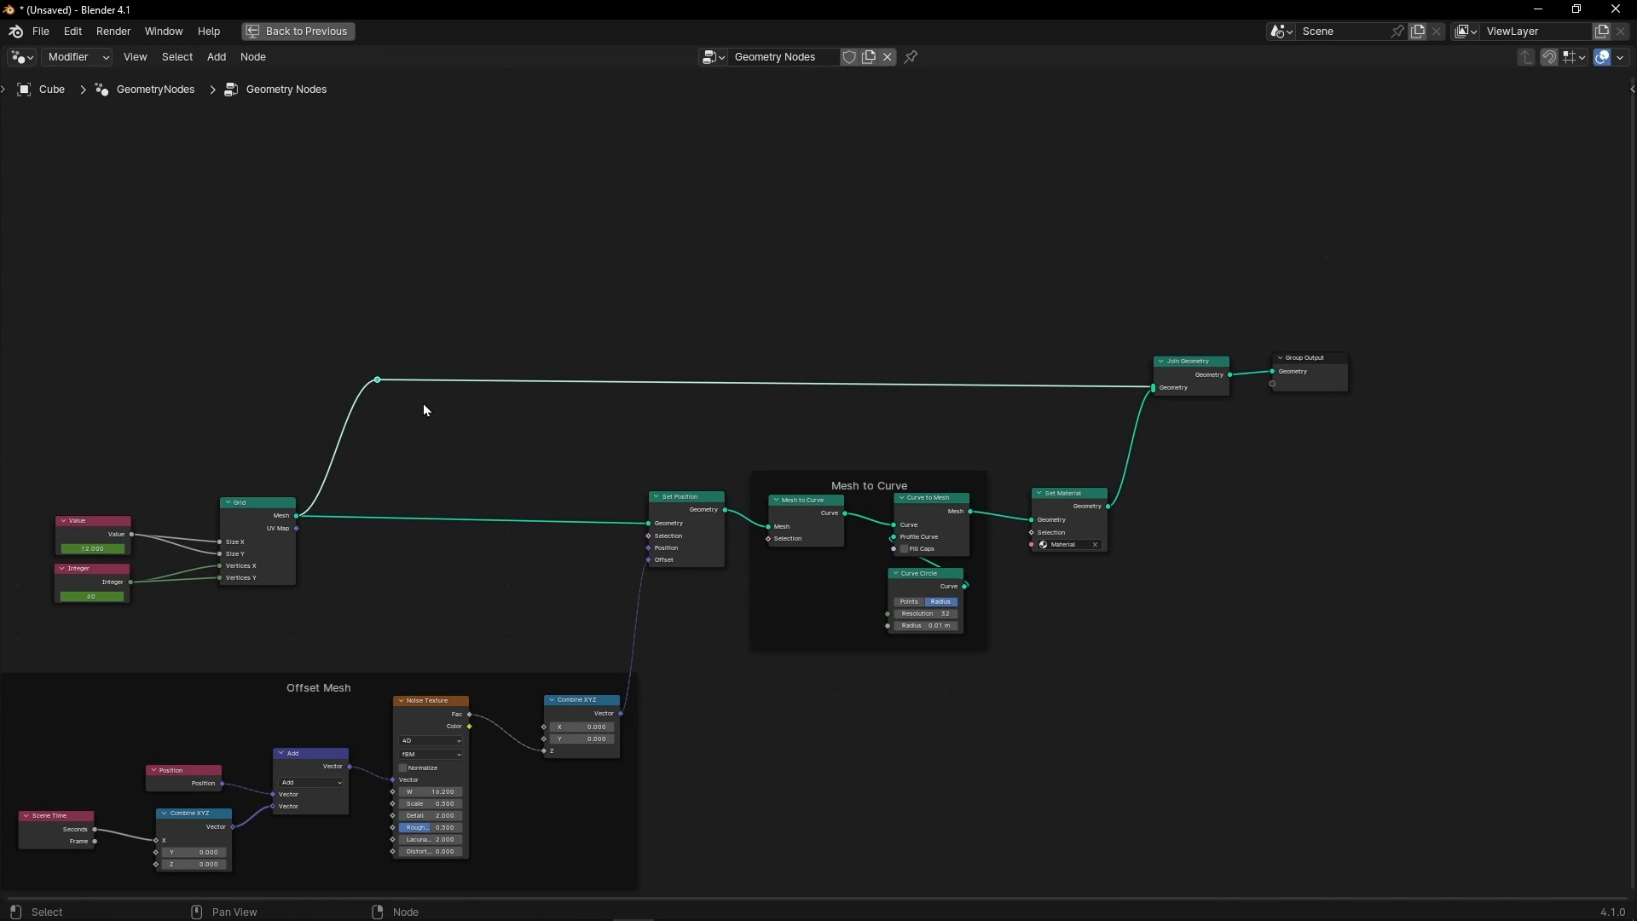
# Switch the viewport to Material Preview shading and cut the link from the Grid to Join Geometry.
pyautogui.hotkey('ctrl', 'space')
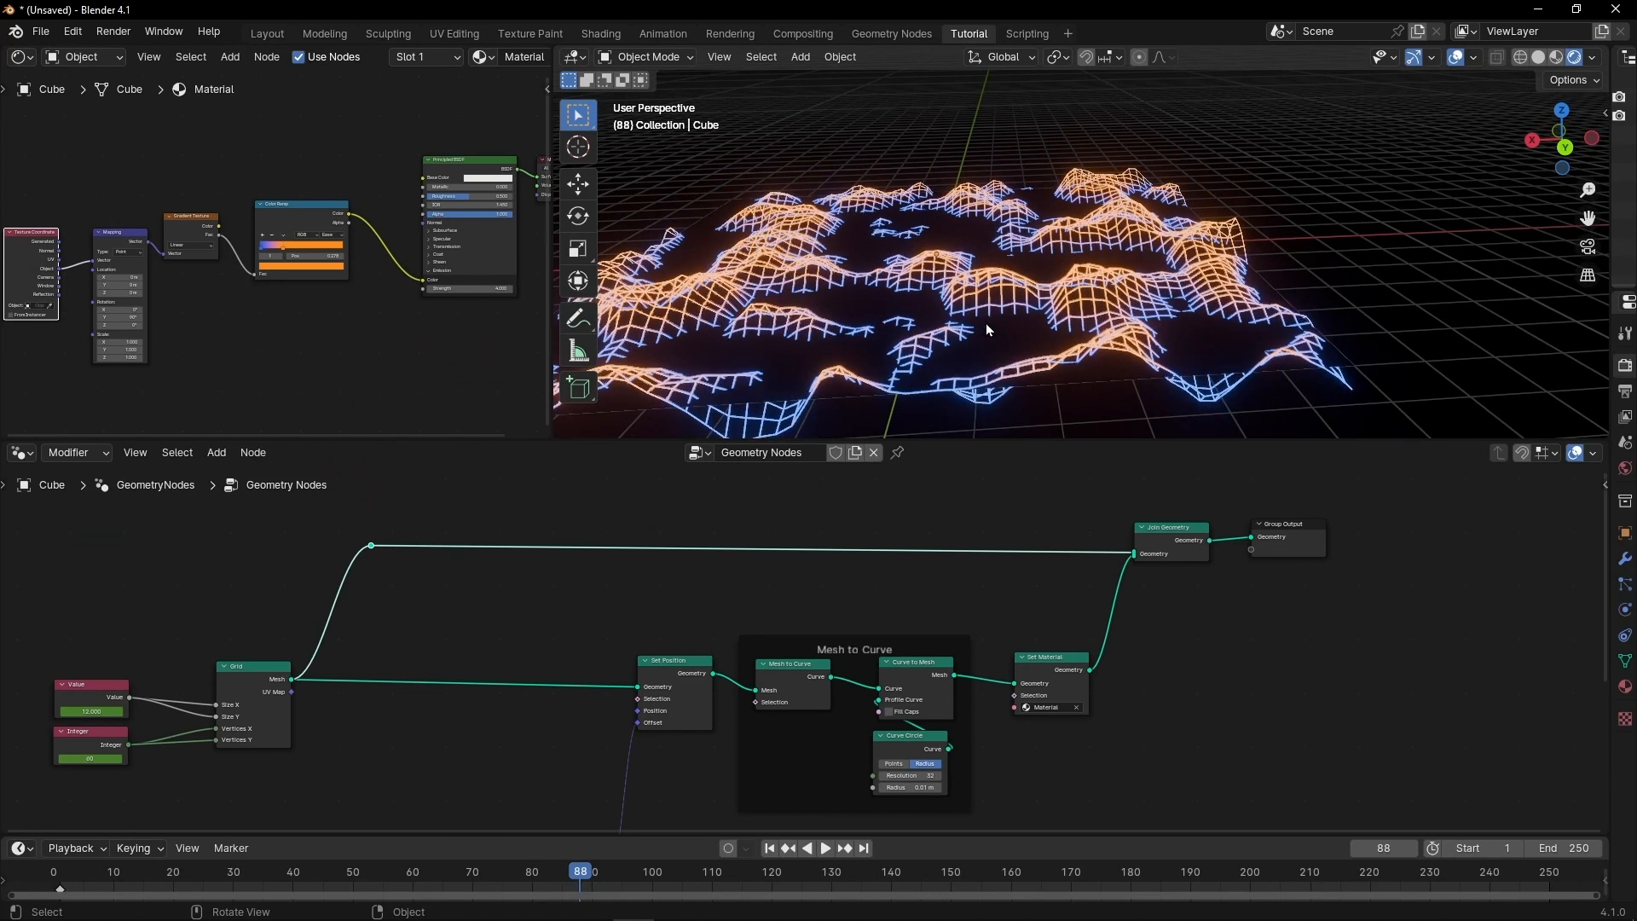
pyautogui.click(1553, 62)
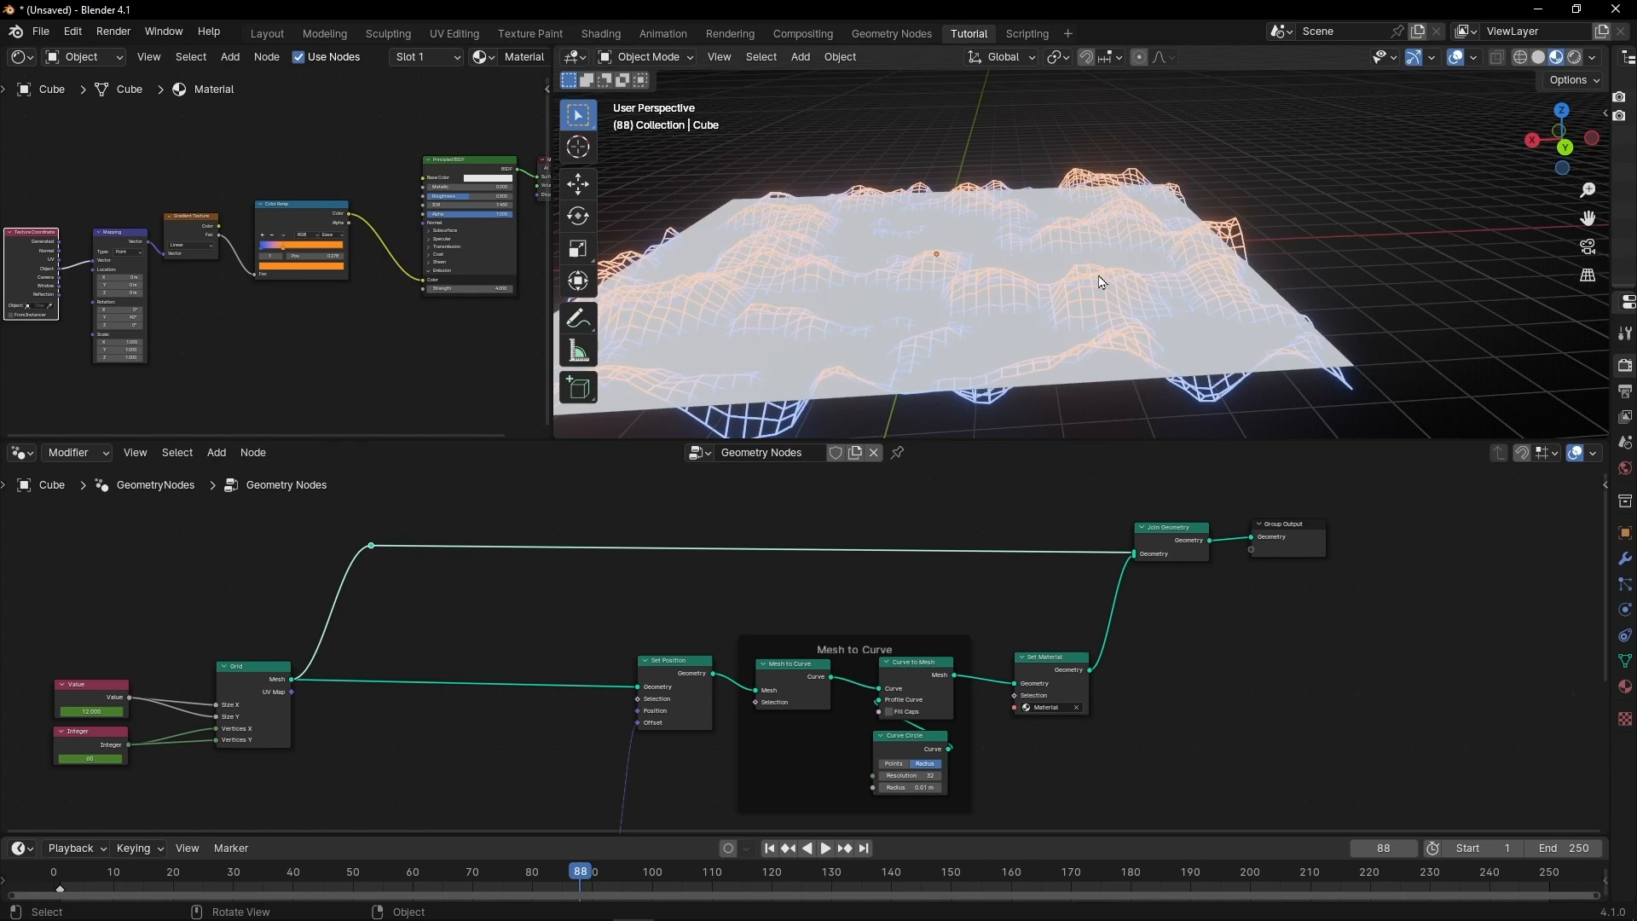
pyautogui.moveTo(805, 334)
pyautogui.mouseDown(button='middle')
pyautogui.moveTo(807, 292)
pyautogui.moveTo(799, 326)
pyautogui.moveTo(966, 389)
pyautogui.mouseUp(button='middle')
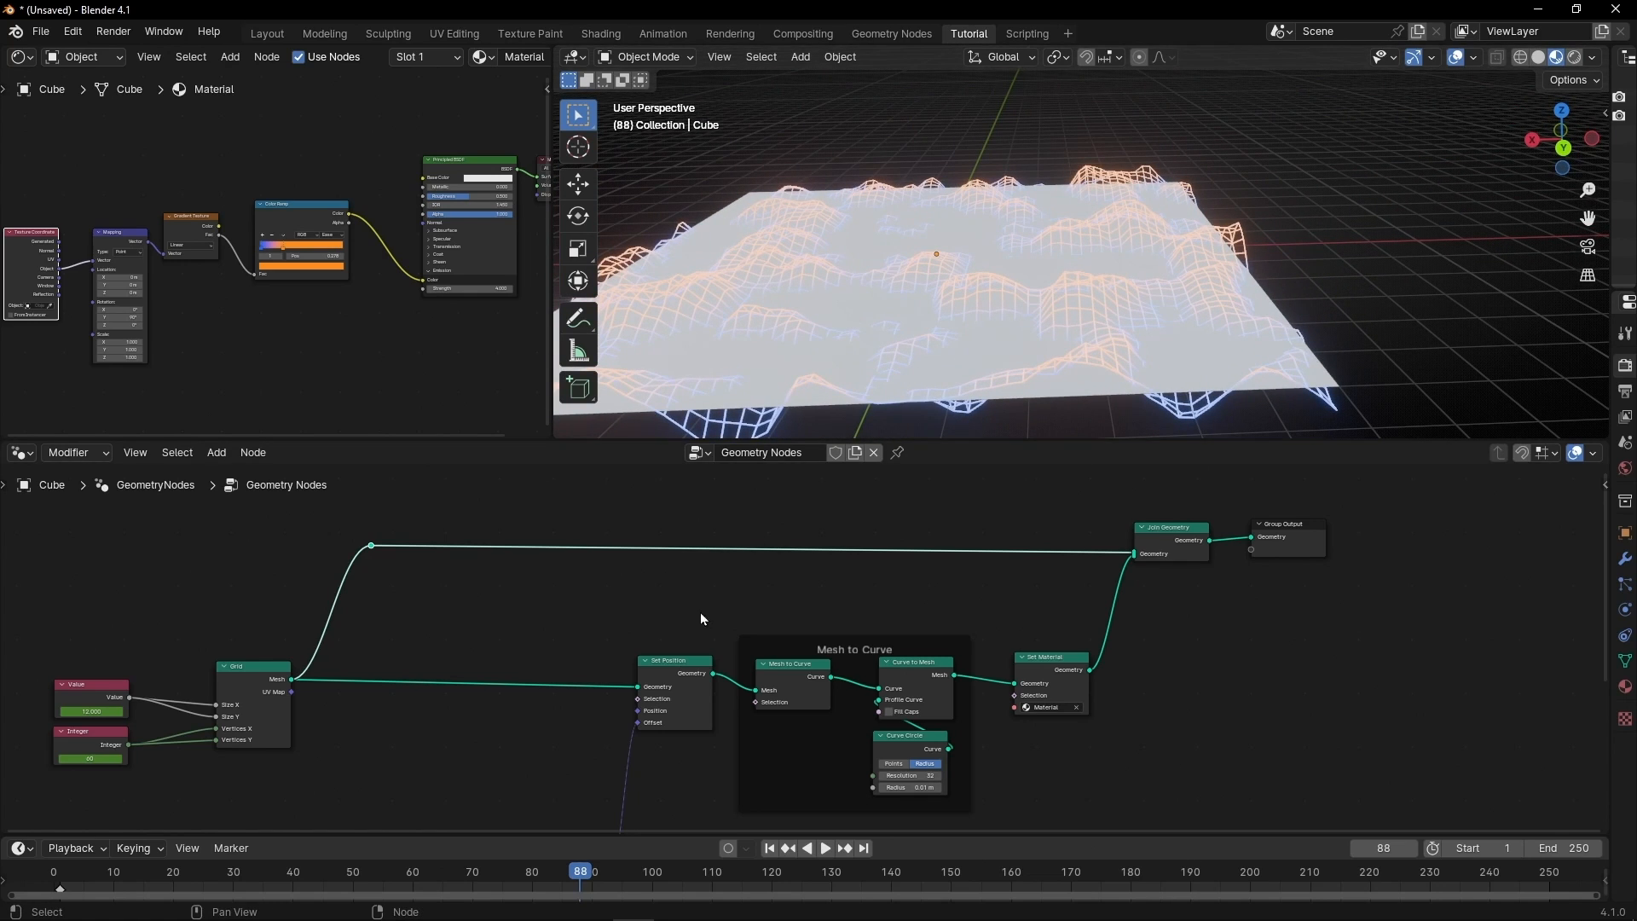
pyautogui.moveTo(699, 612); pyautogui.dragTo(677, 612, button='middle')
pyautogui.keyDown('ctrl'); pyautogui.moveTo(355, 520); pyautogui.dragTo(353, 578, button='right'); pyautogui.keyUp('ctrl')
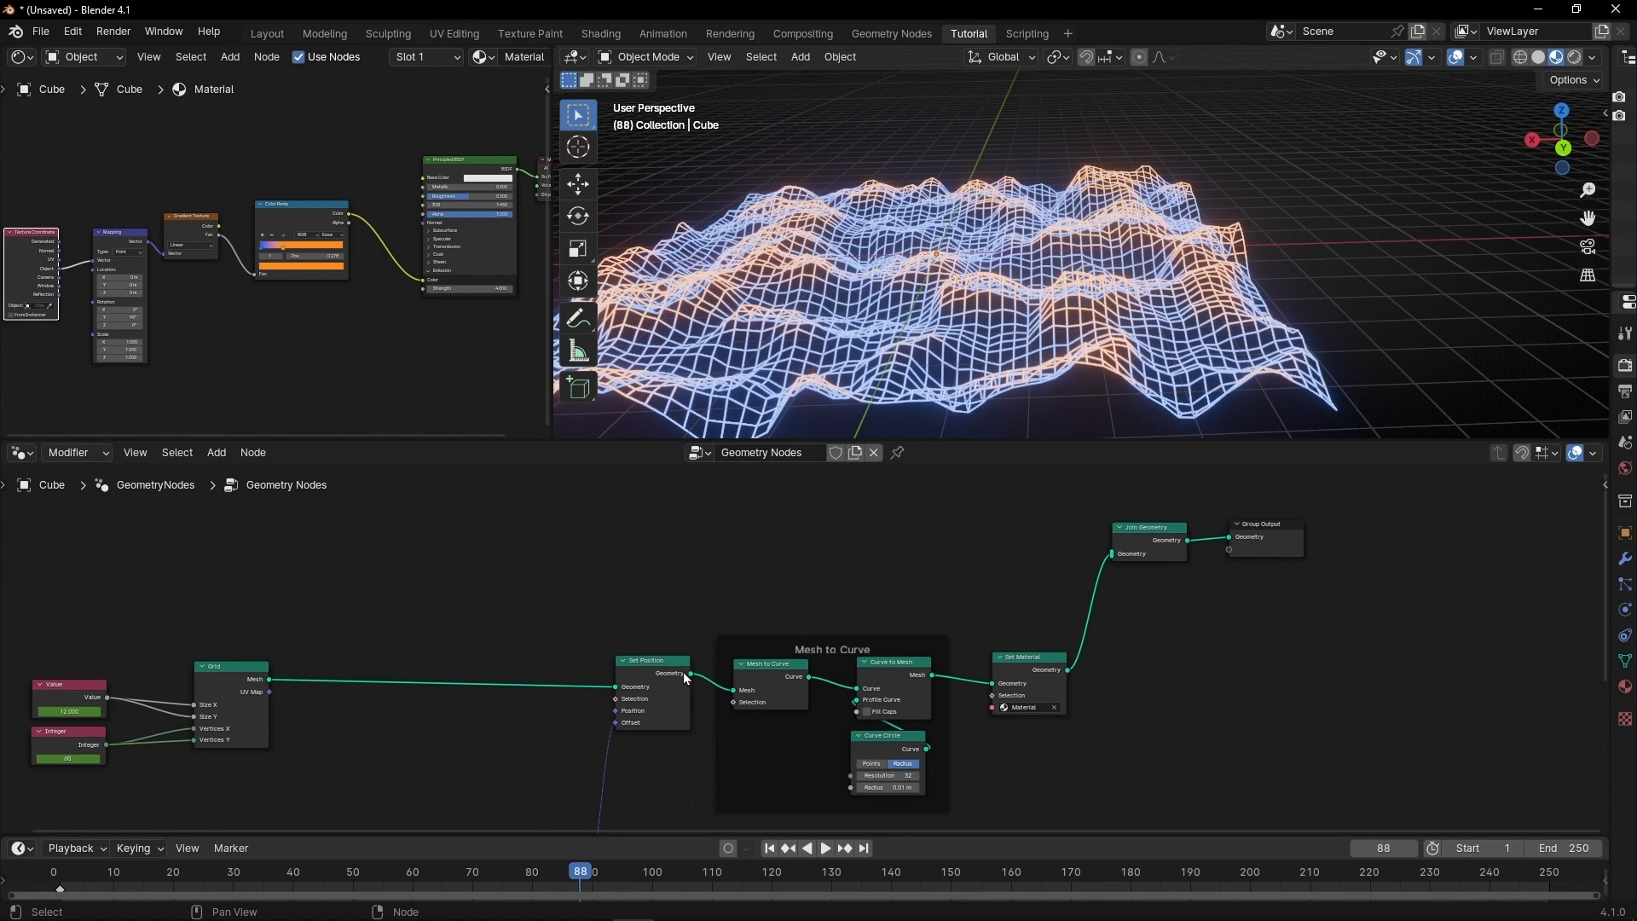
# Connect Set Position's Geometry output to Join Geometry through a reroute above the chain, and play the animation to frame 154.
pyautogui.moveTo(686, 679); pyautogui.dragTo(1110, 554)
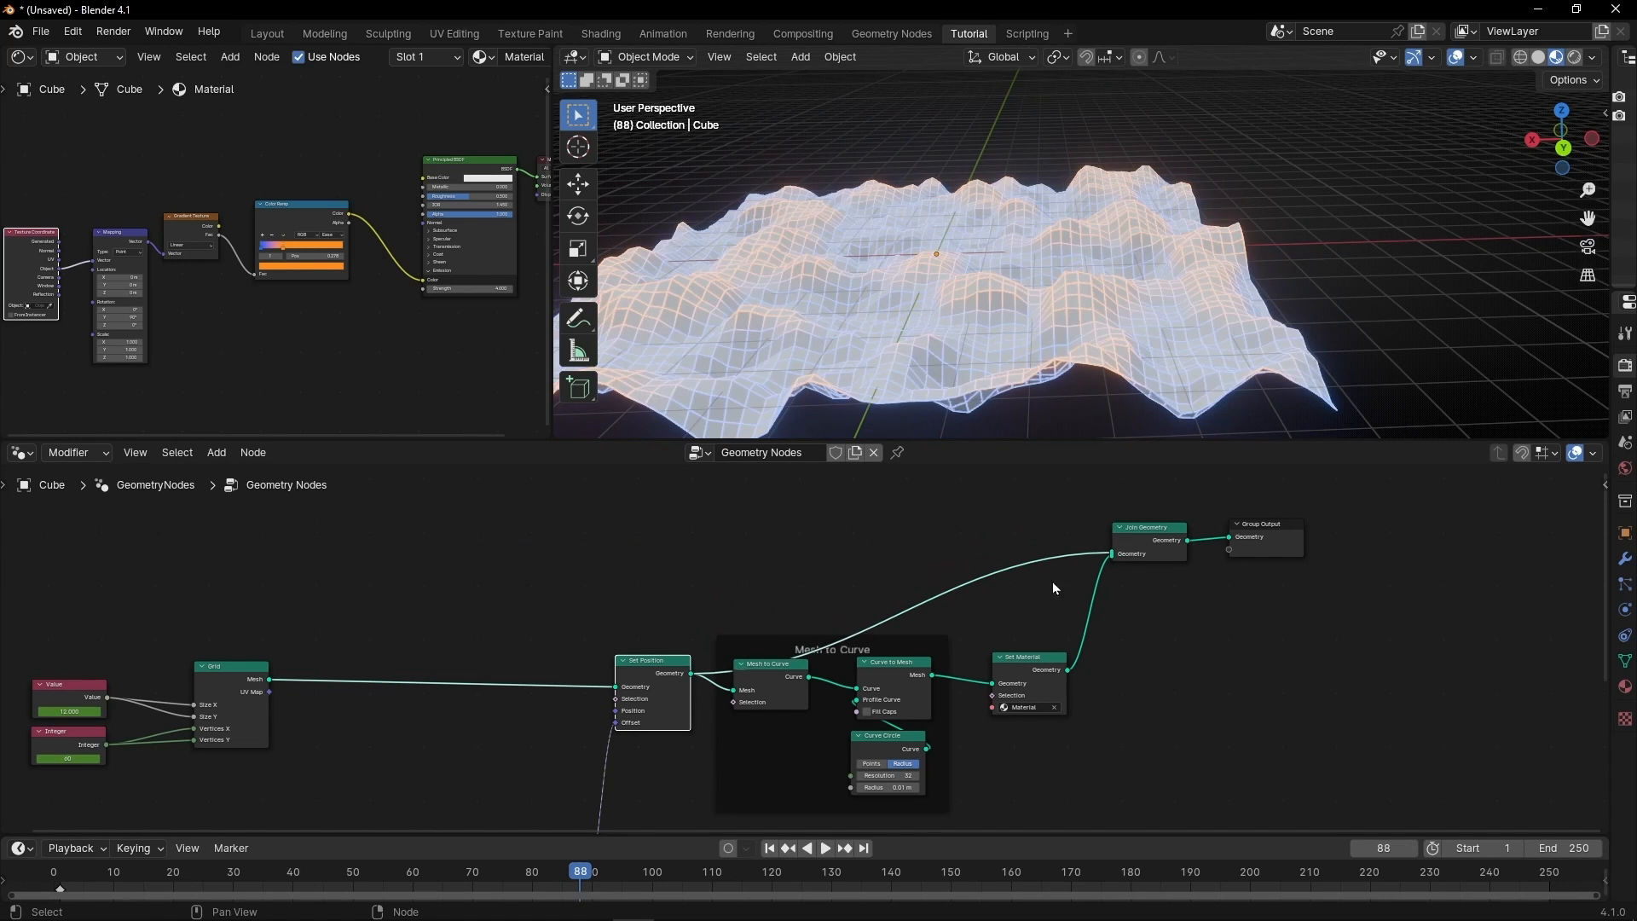
pyautogui.keyDown('shift'); pyautogui.moveTo(863, 570); pyautogui.dragTo(857, 569, button='right'); pyautogui.keyUp('shift')
pyautogui.press('g')
pyautogui.click(720, 530)
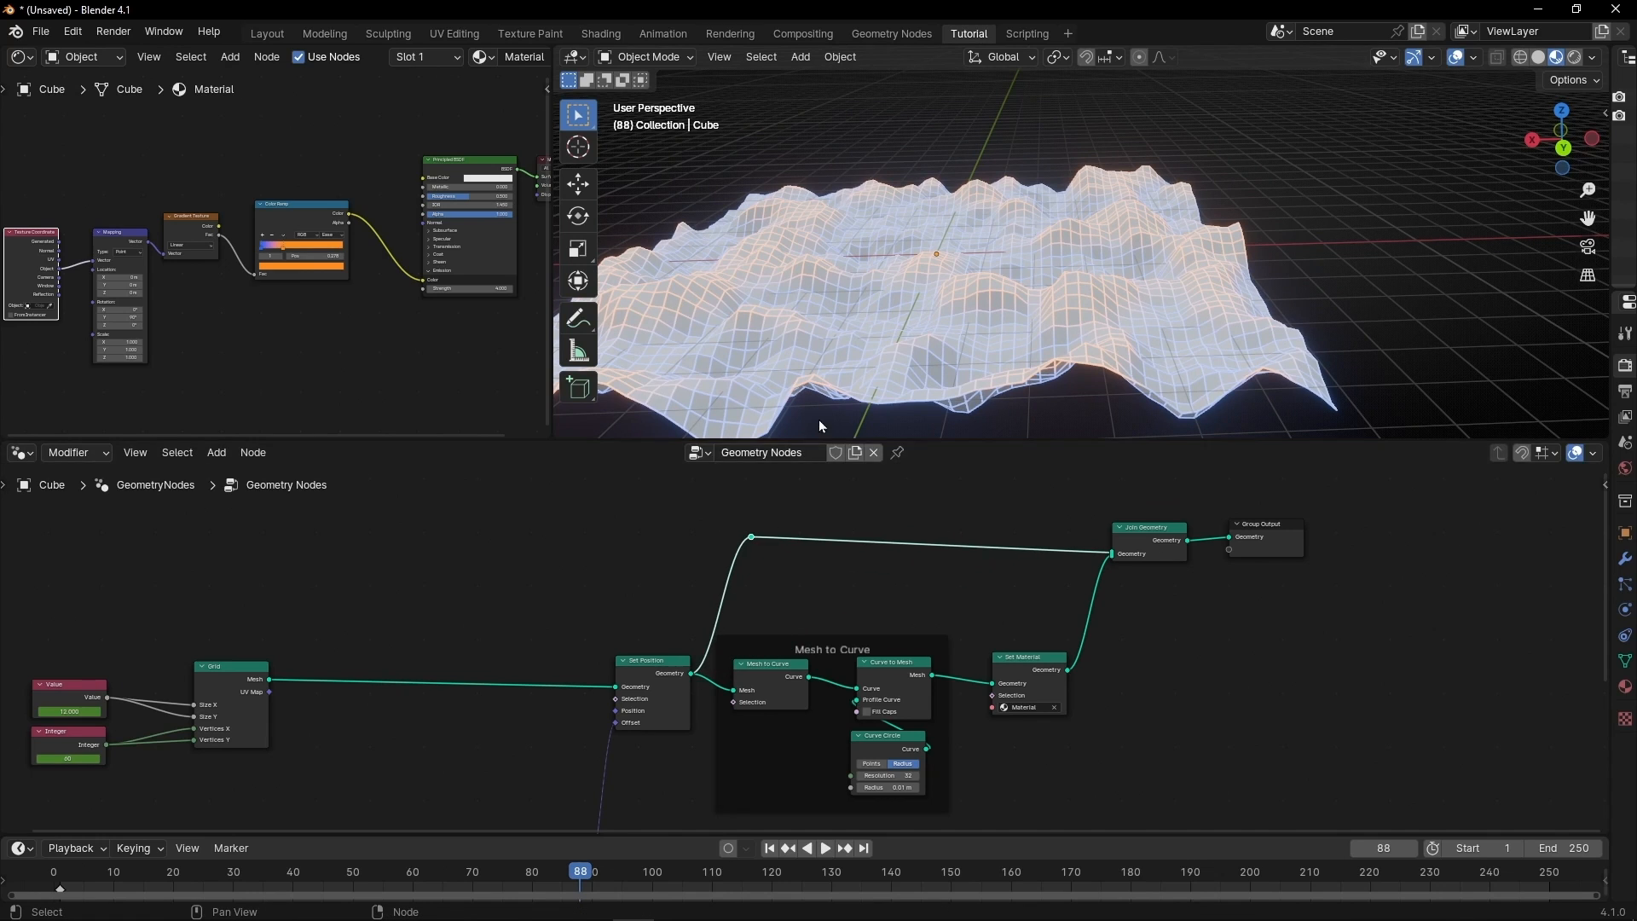
pyautogui.press('space')
pyautogui.moveTo(878, 377)
pyautogui.mouseDown(button='middle')
pyautogui.moveTo(874, 293)
pyautogui.moveTo(875, 364)
pyautogui.mouseUp(button='middle')
pyautogui.press('space')
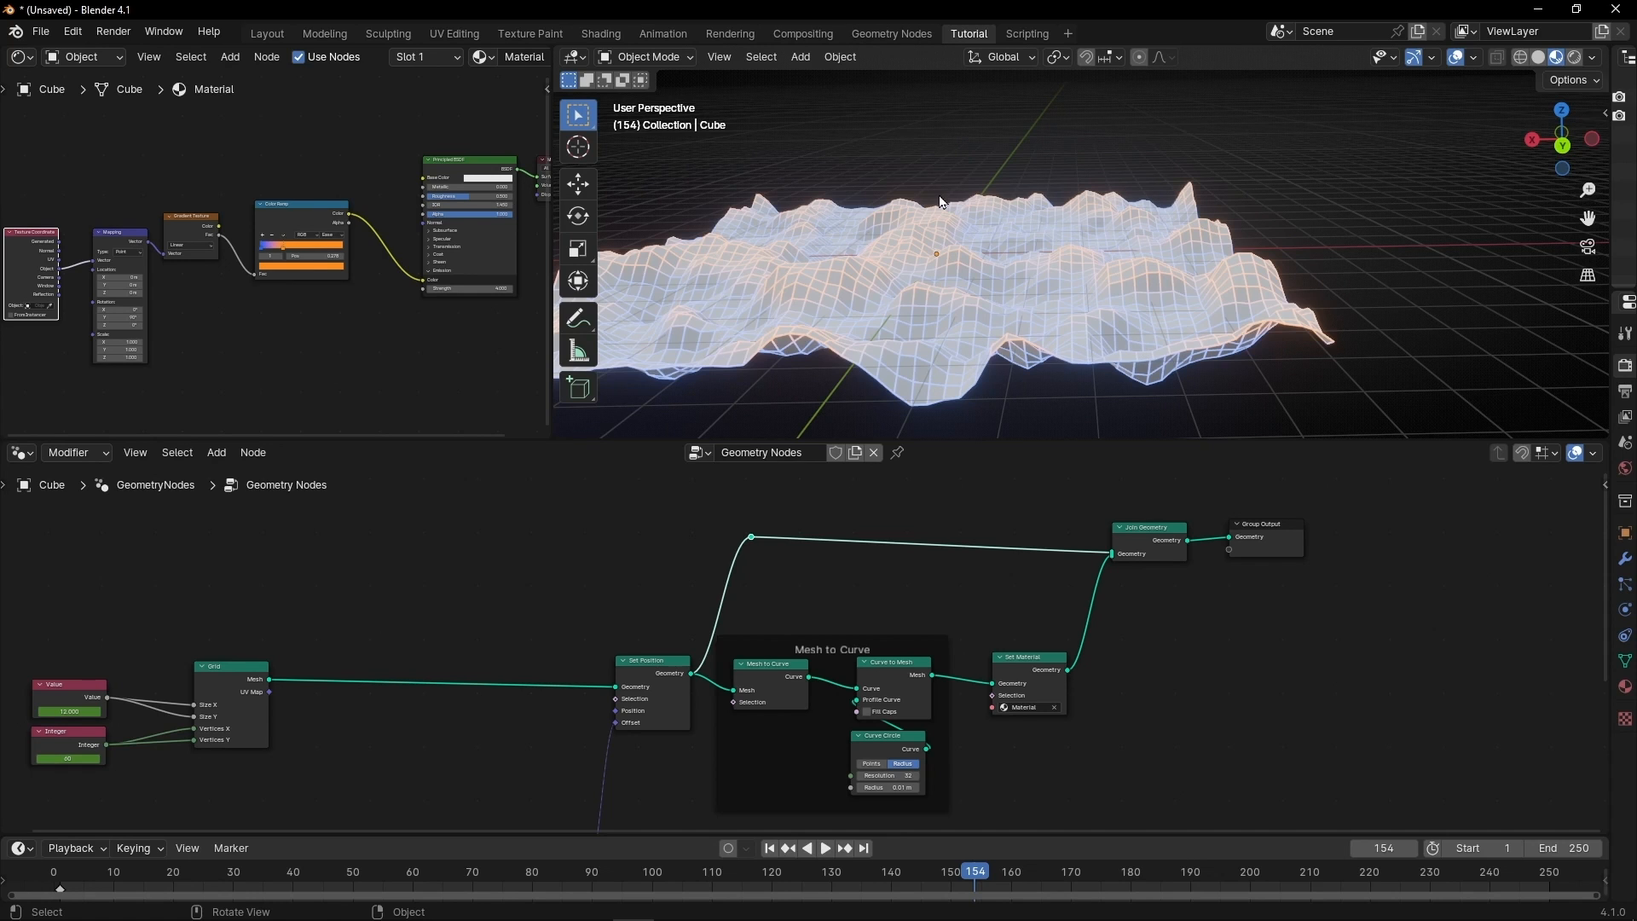
# Cut the link from Set Material to Join Geometry and expand the 3D viewport over the shader editor.
pyautogui.keyDown('ctrl'); pyautogui.moveTo(1090, 601); pyautogui.dragTo(1097, 604, button='right'); pyautogui.keyUp('ctrl')
pyautogui.moveTo(988, 324)
pyautogui.mouseDown(button='middle')
pyautogui.moveTo(946, 321)
pyautogui.moveTo(979, 325)
pyautogui.mouseUp(button='middle')
pyautogui.moveTo(557, 49); pyautogui.dragTo(108, 56)
pyautogui.scroll(-2, 572, 255)
pyautogui.keyDown('shift'); pyautogui.moveTo(576, 260); pyautogui.dragTo(675, 261, button='middle'); pyautogui.keyUp('shift')
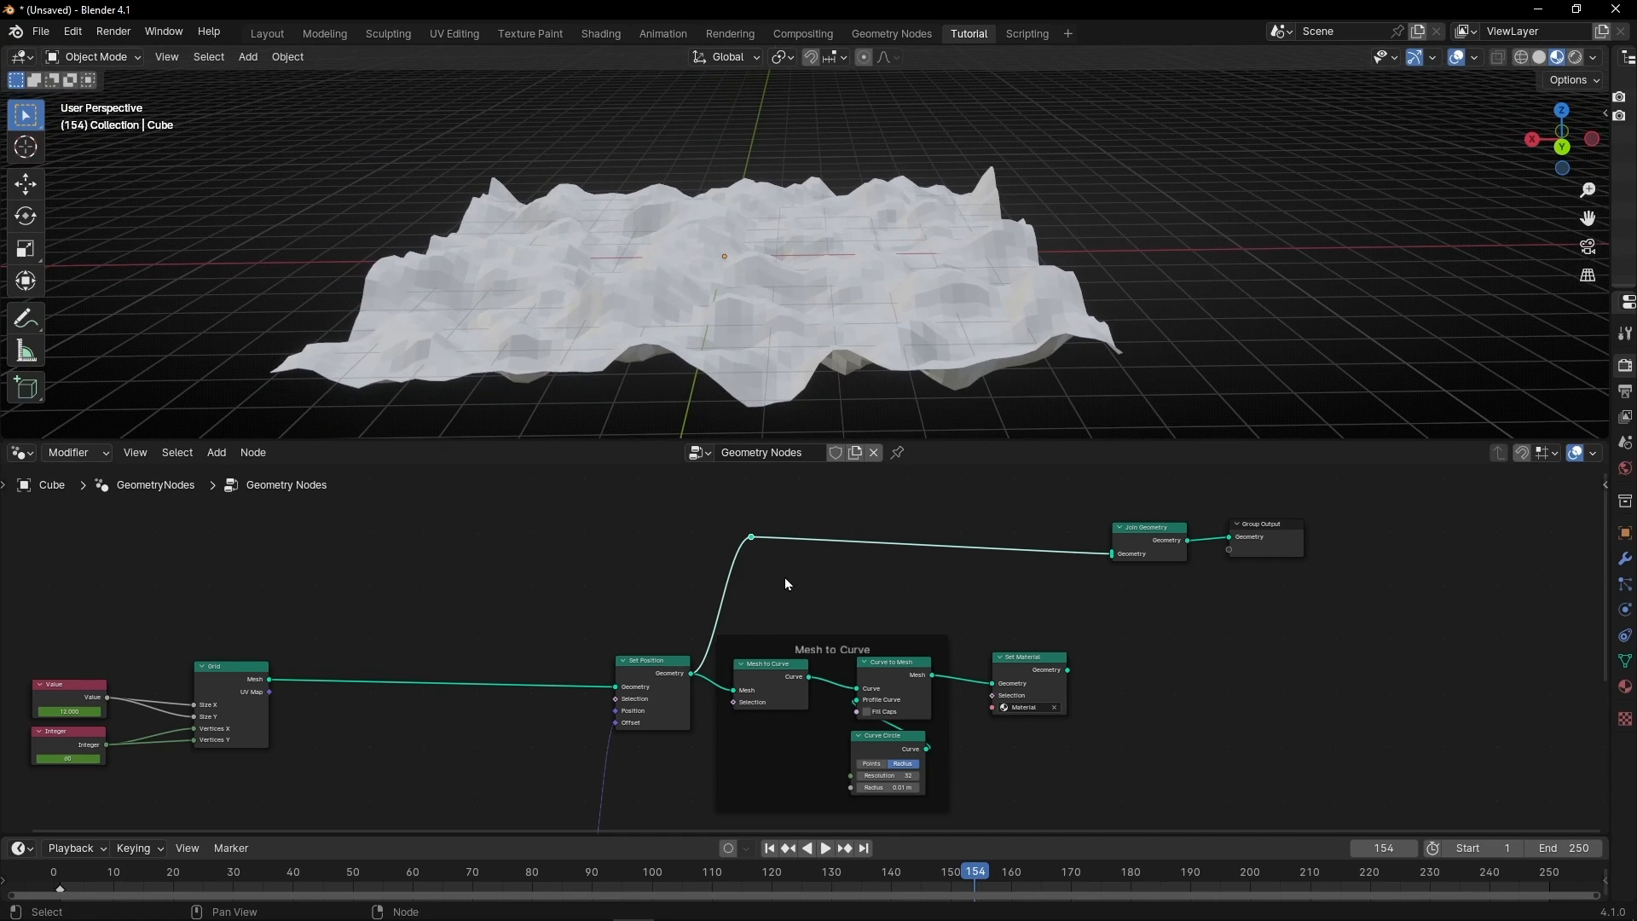
# Insert an Instance on Points node between the Set Position reroute and Join Geometry.
pyautogui.moveTo(784, 576); pyautogui.dragTo(585, 636, button='middle')
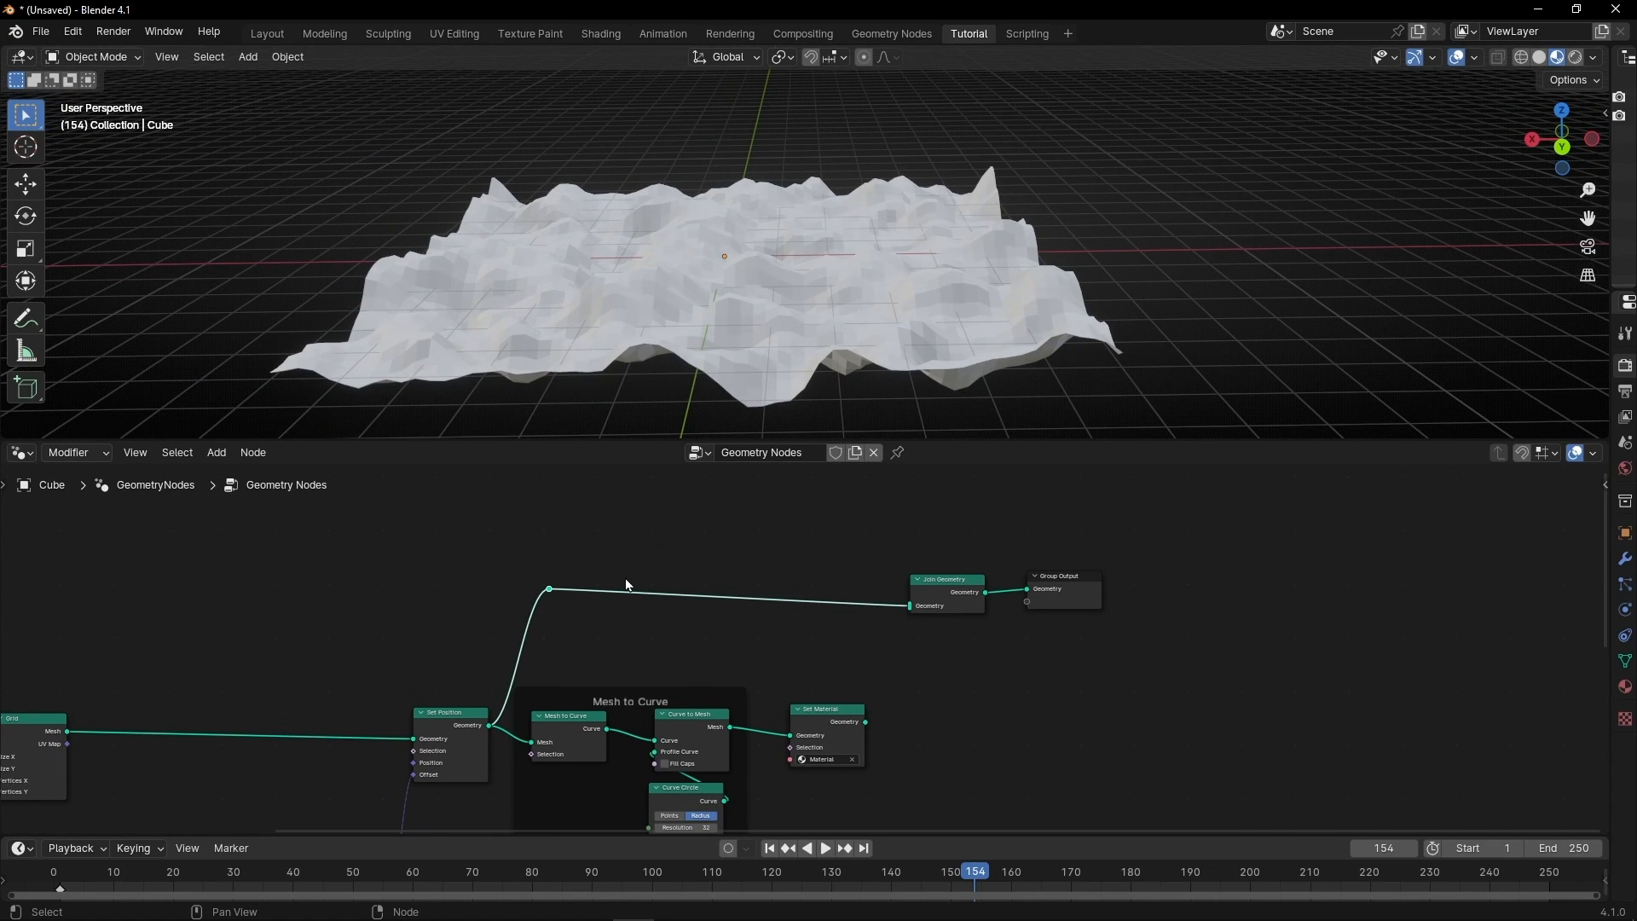
pyautogui.hotkey('shift', 'a')
pyautogui.write('inta')
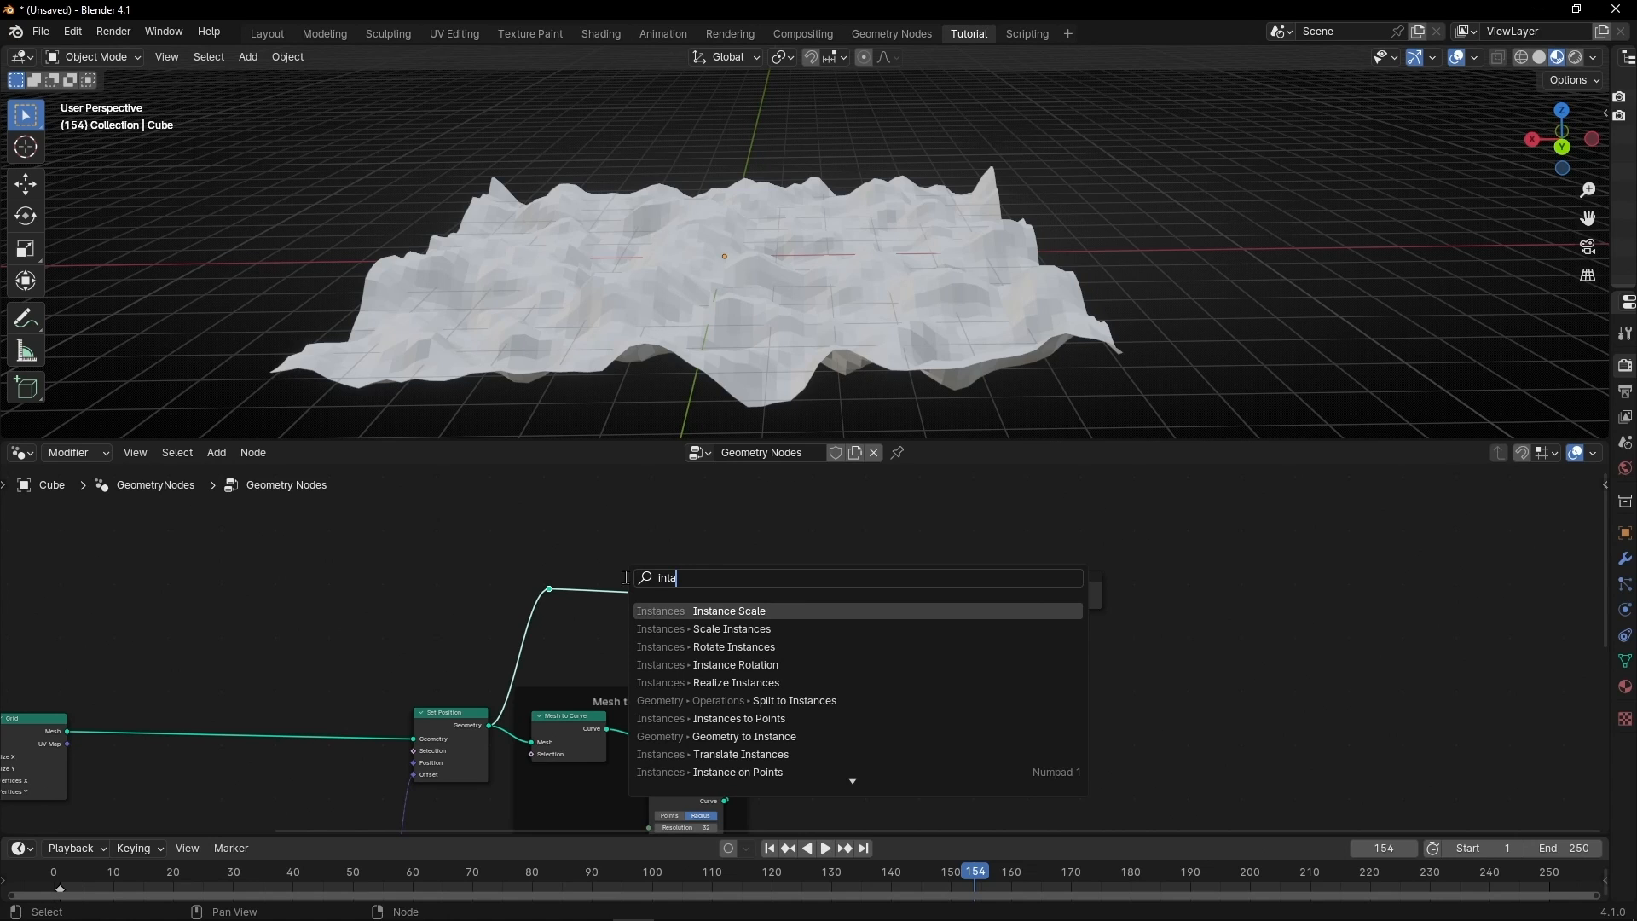
pyautogui.write('nce')
pyautogui.write(' on')
pyautogui.press('Return')
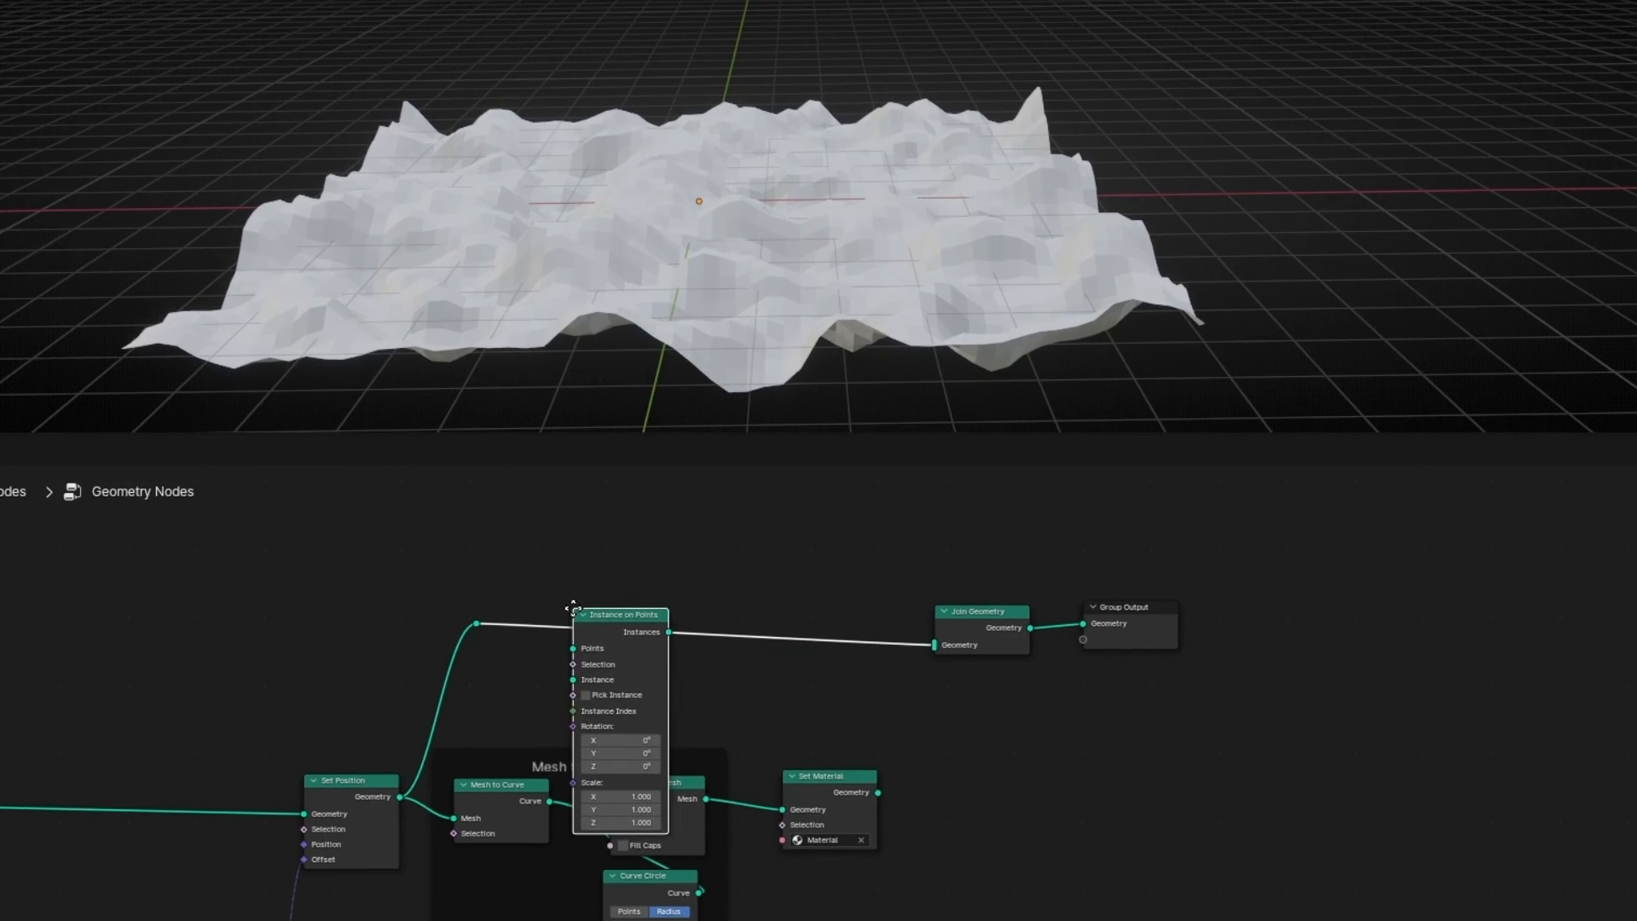
pyautogui.click(771, 574)
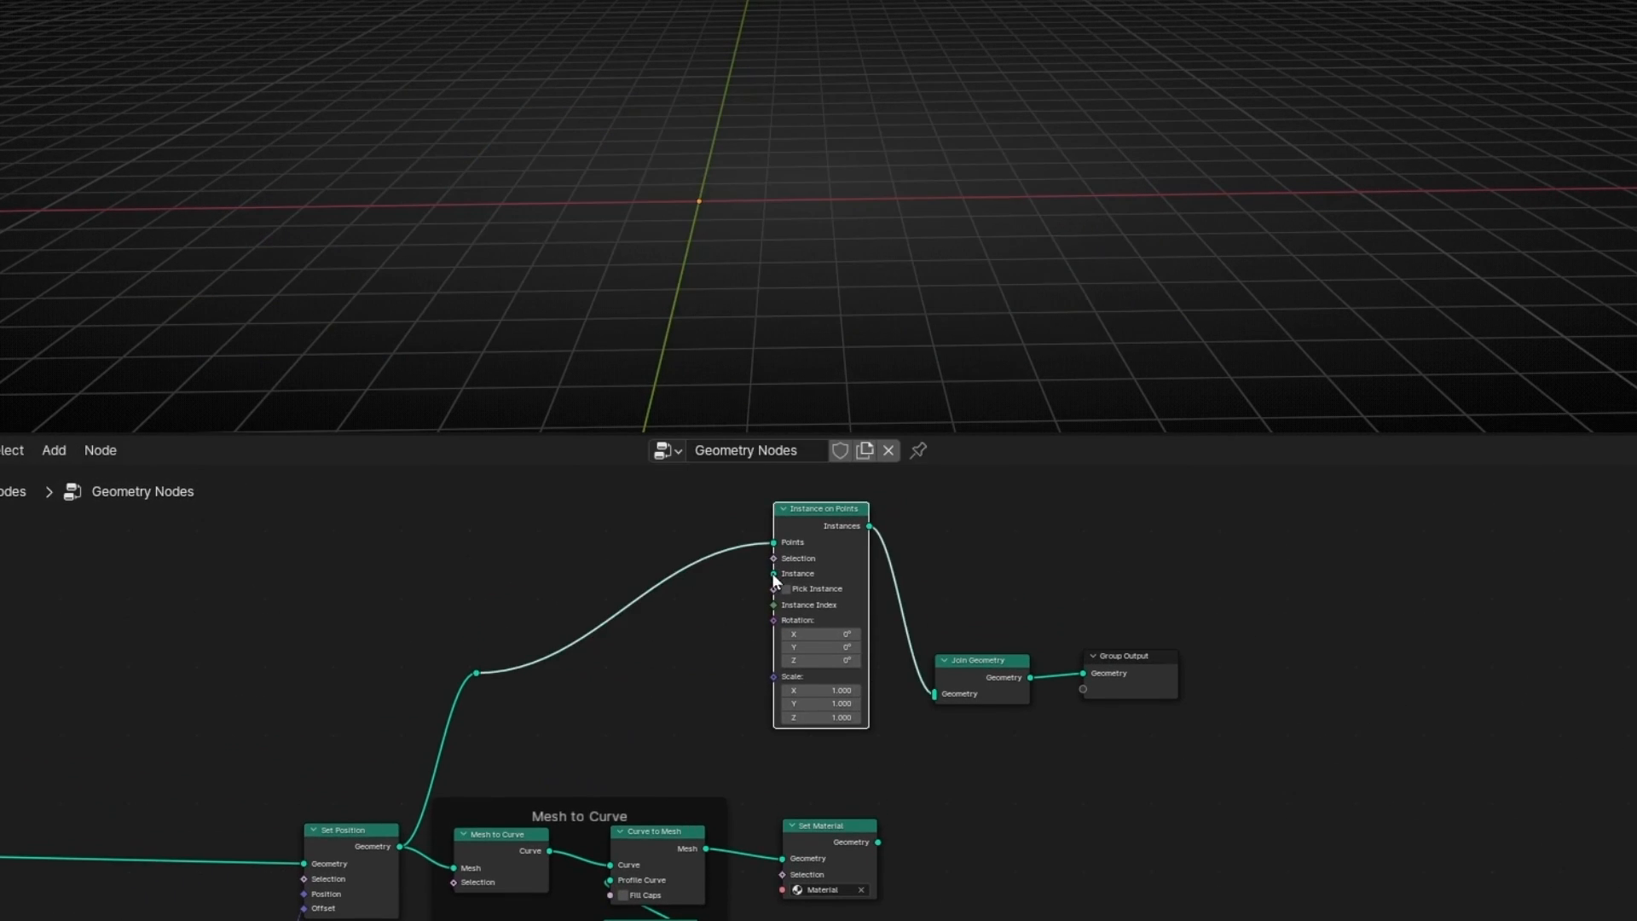
# Add a Curve Line node connected to the Instance input of Instance on Points.
pyautogui.moveTo(773, 573); pyautogui.dragTo(665, 677)
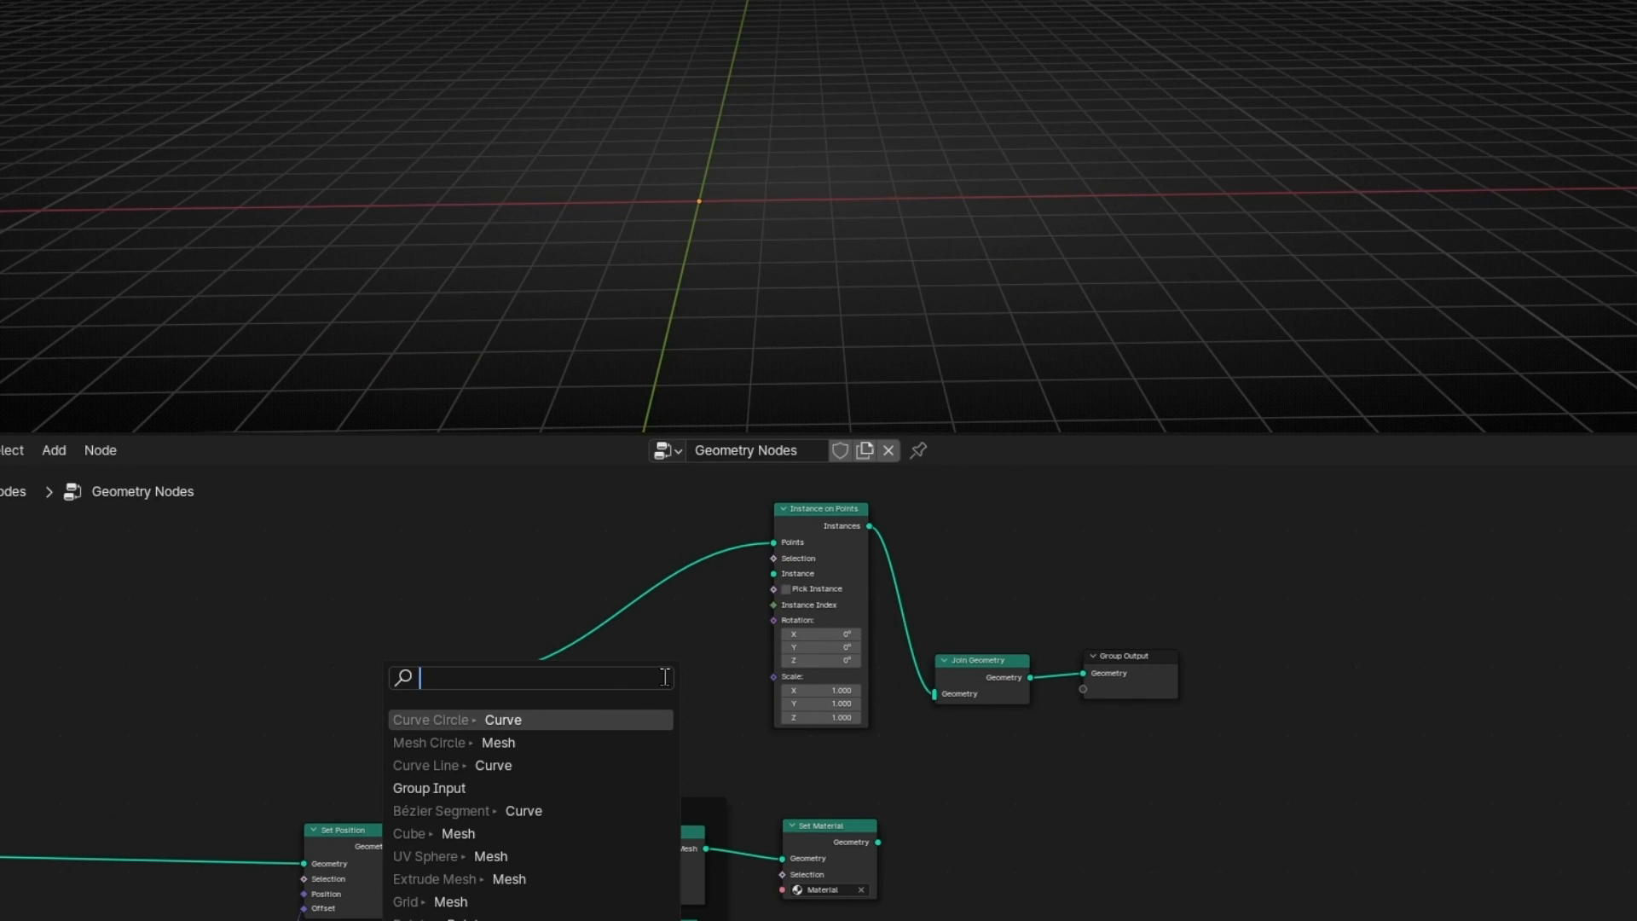
pyautogui.write('curve line')
pyautogui.press('Return')
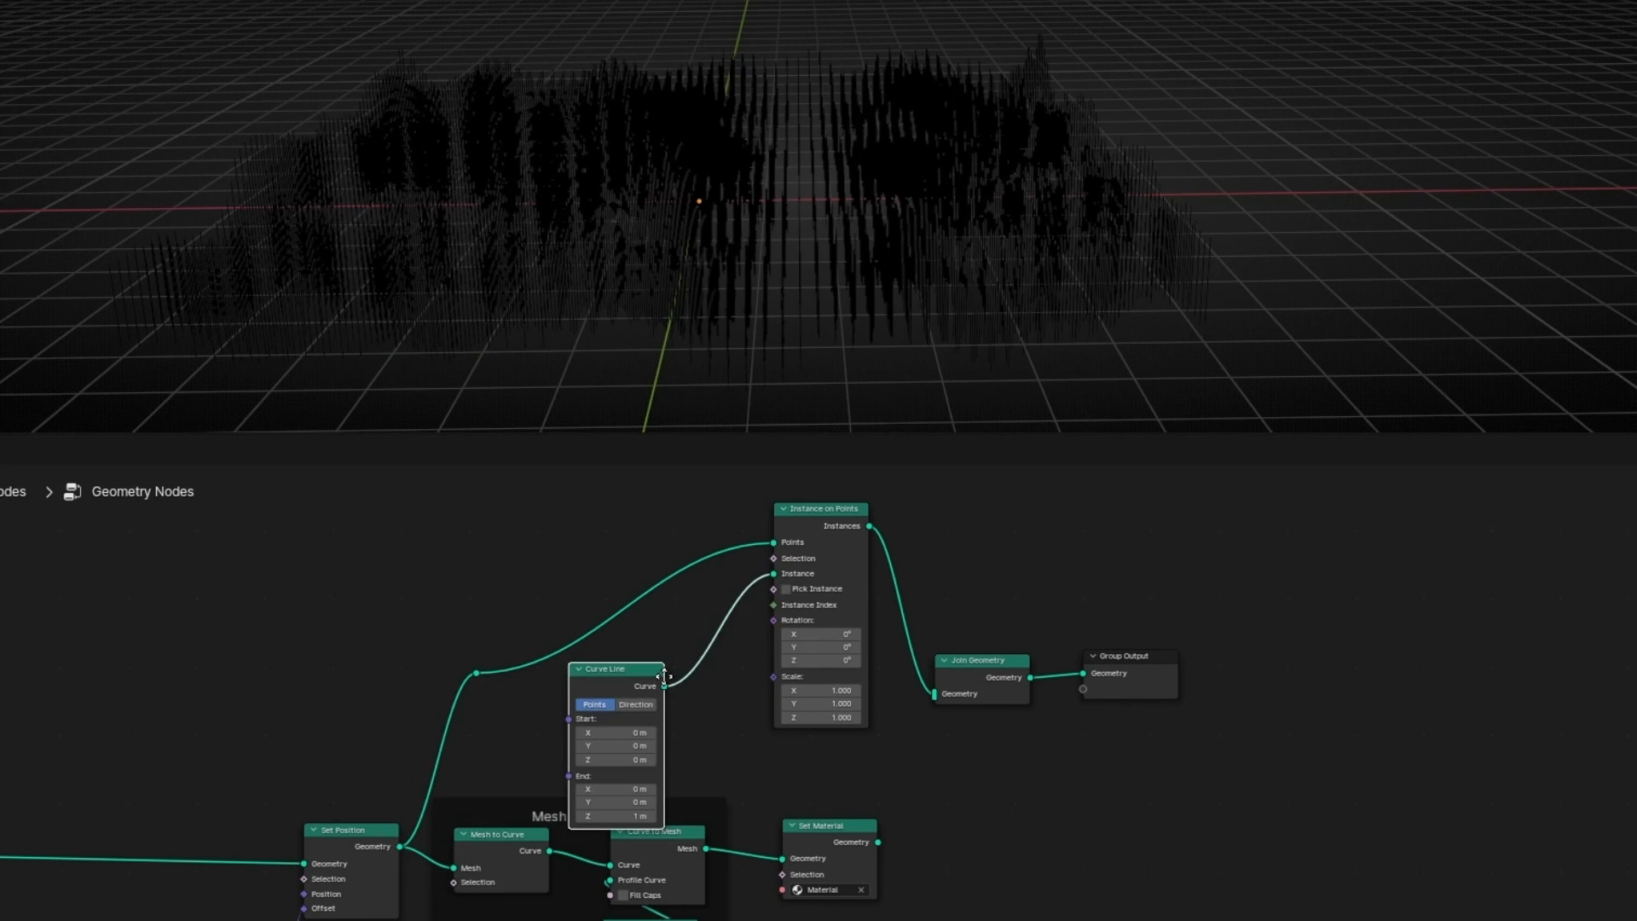
# Select the terrain and spread out the Curve Line, Instance on Points, Join Geometry and Group Output nodes.
pyautogui.click(723, 635)
pyautogui.click(974, 165)
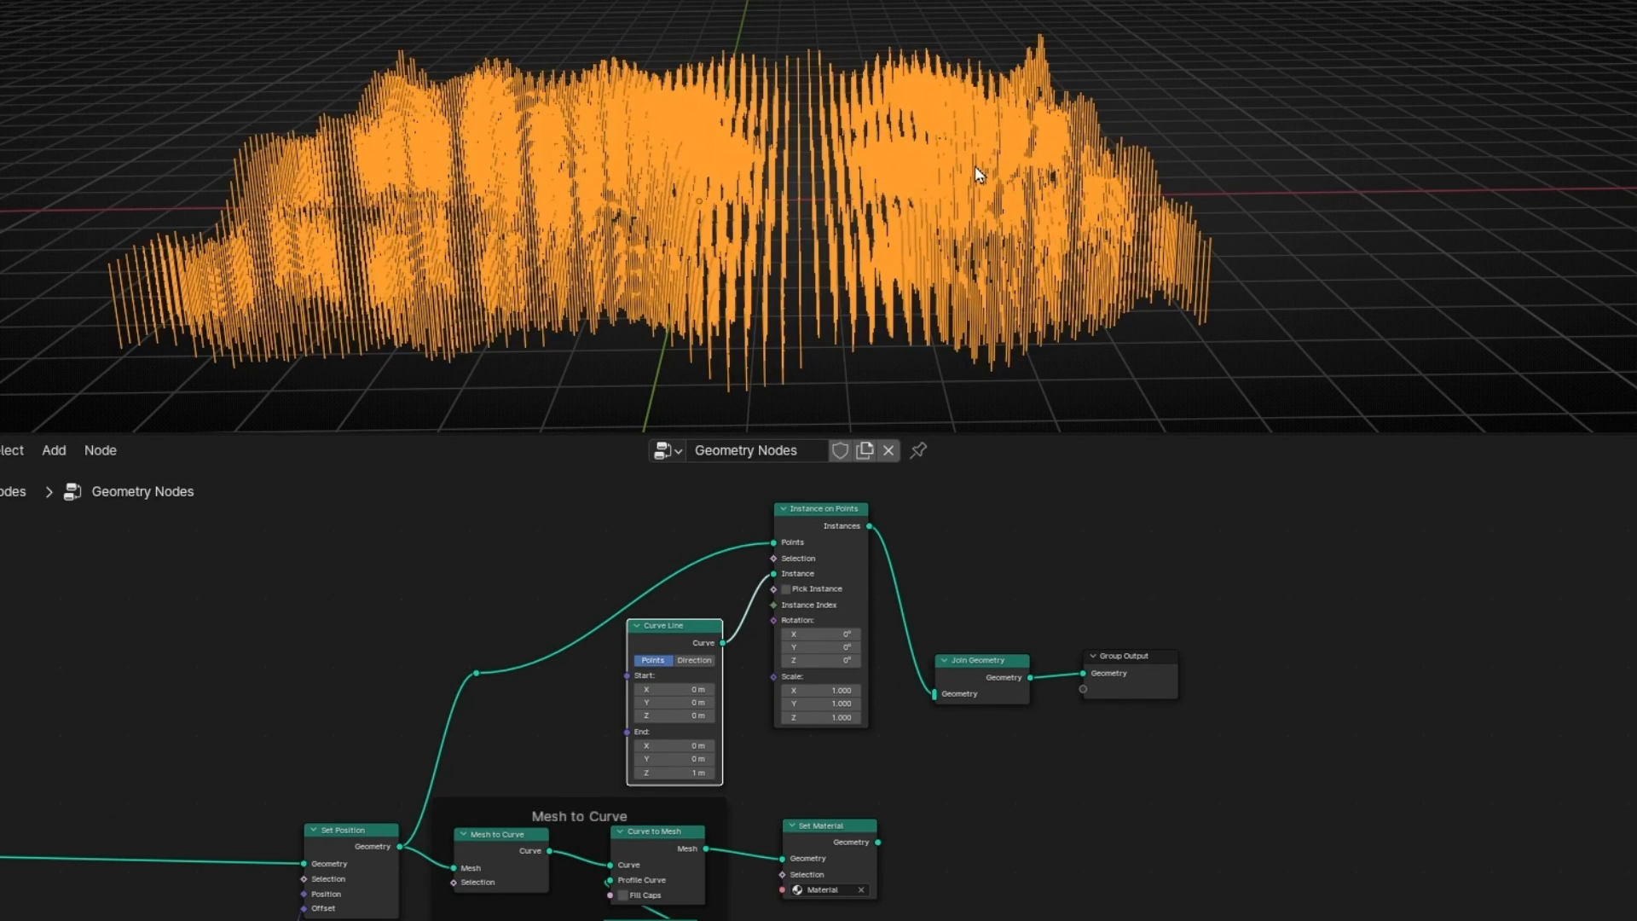
pyautogui.moveTo(774, 298)
pyautogui.mouseDown(button='middle')
pyautogui.moveTo(779, 208)
pyautogui.moveTo(770, 321)
pyautogui.mouseUp(button='middle')
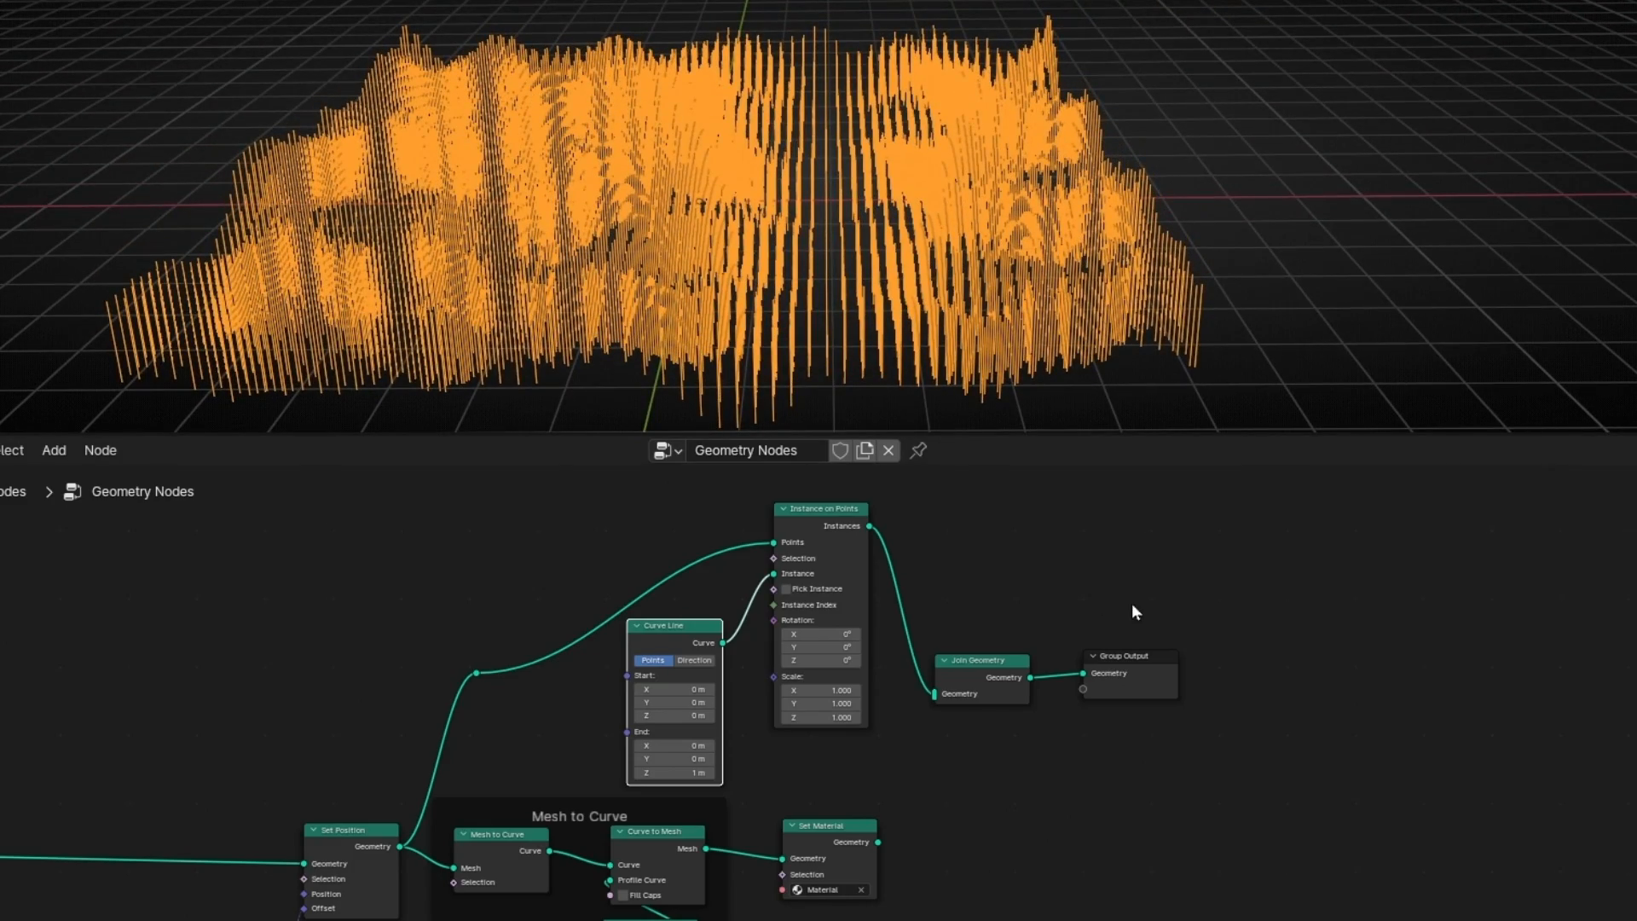
pyautogui.moveTo(1133, 614); pyautogui.dragTo(878, 643, button='middle')
pyautogui.moveTo(877, 709); pyautogui.dragTo(1171, 705)
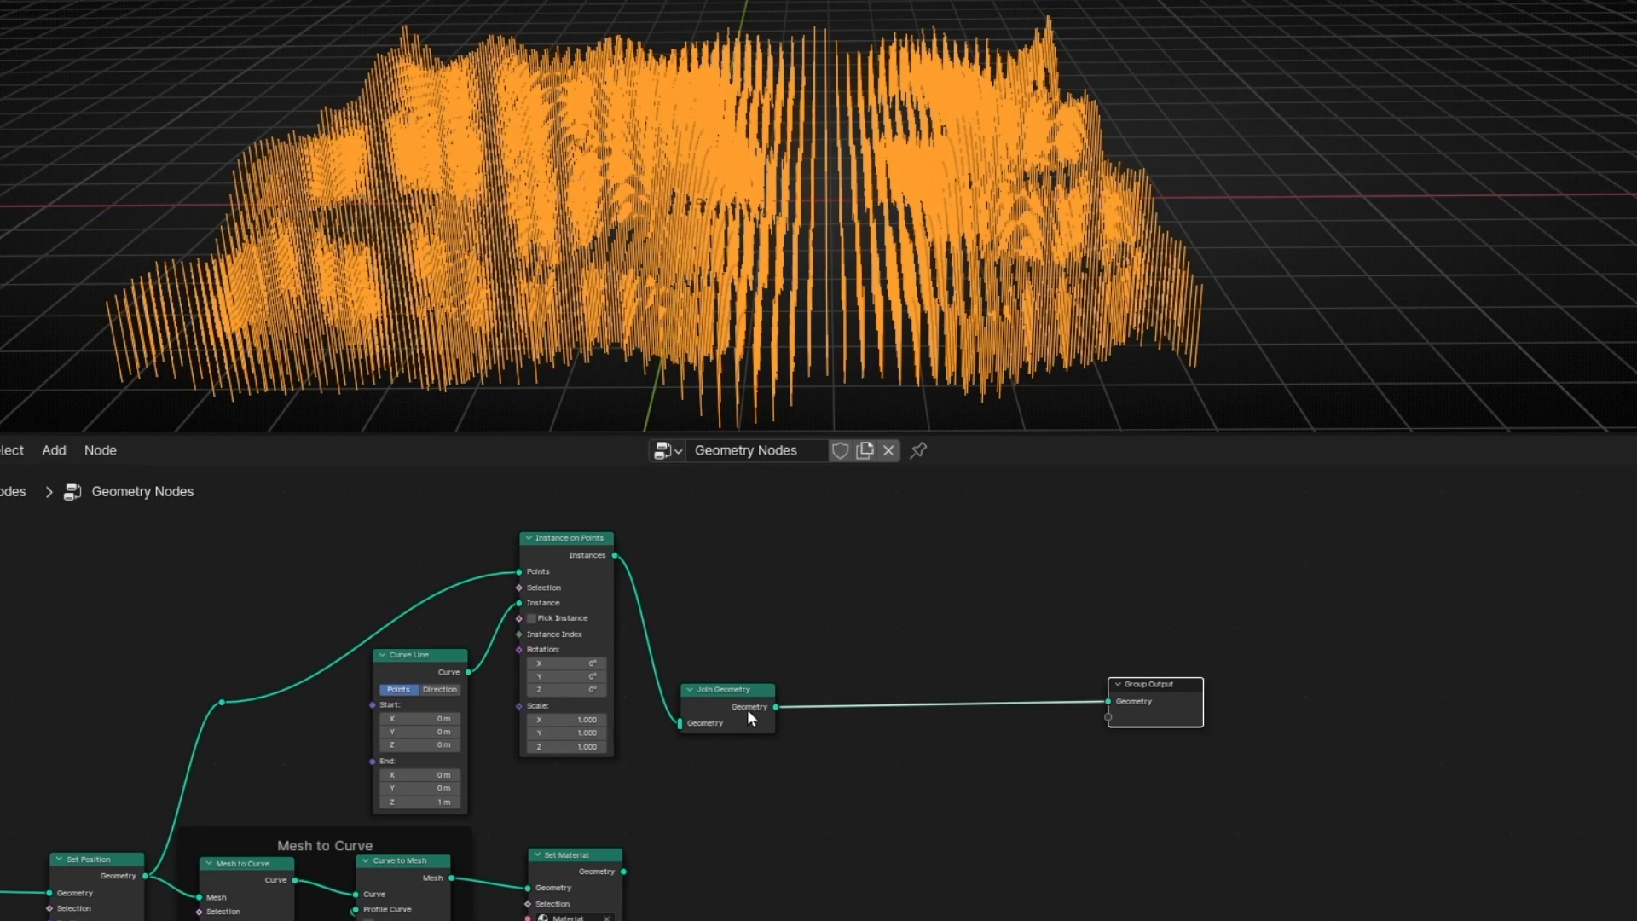
pyautogui.moveTo(747, 709); pyautogui.dragTo(934, 694)
pyautogui.moveTo(564, 570); pyautogui.dragTo(671, 561)
# Add a sphere empty and move it up along the Z axis to hover above the terrain.
pyautogui.scroll(-6, 835, 172)
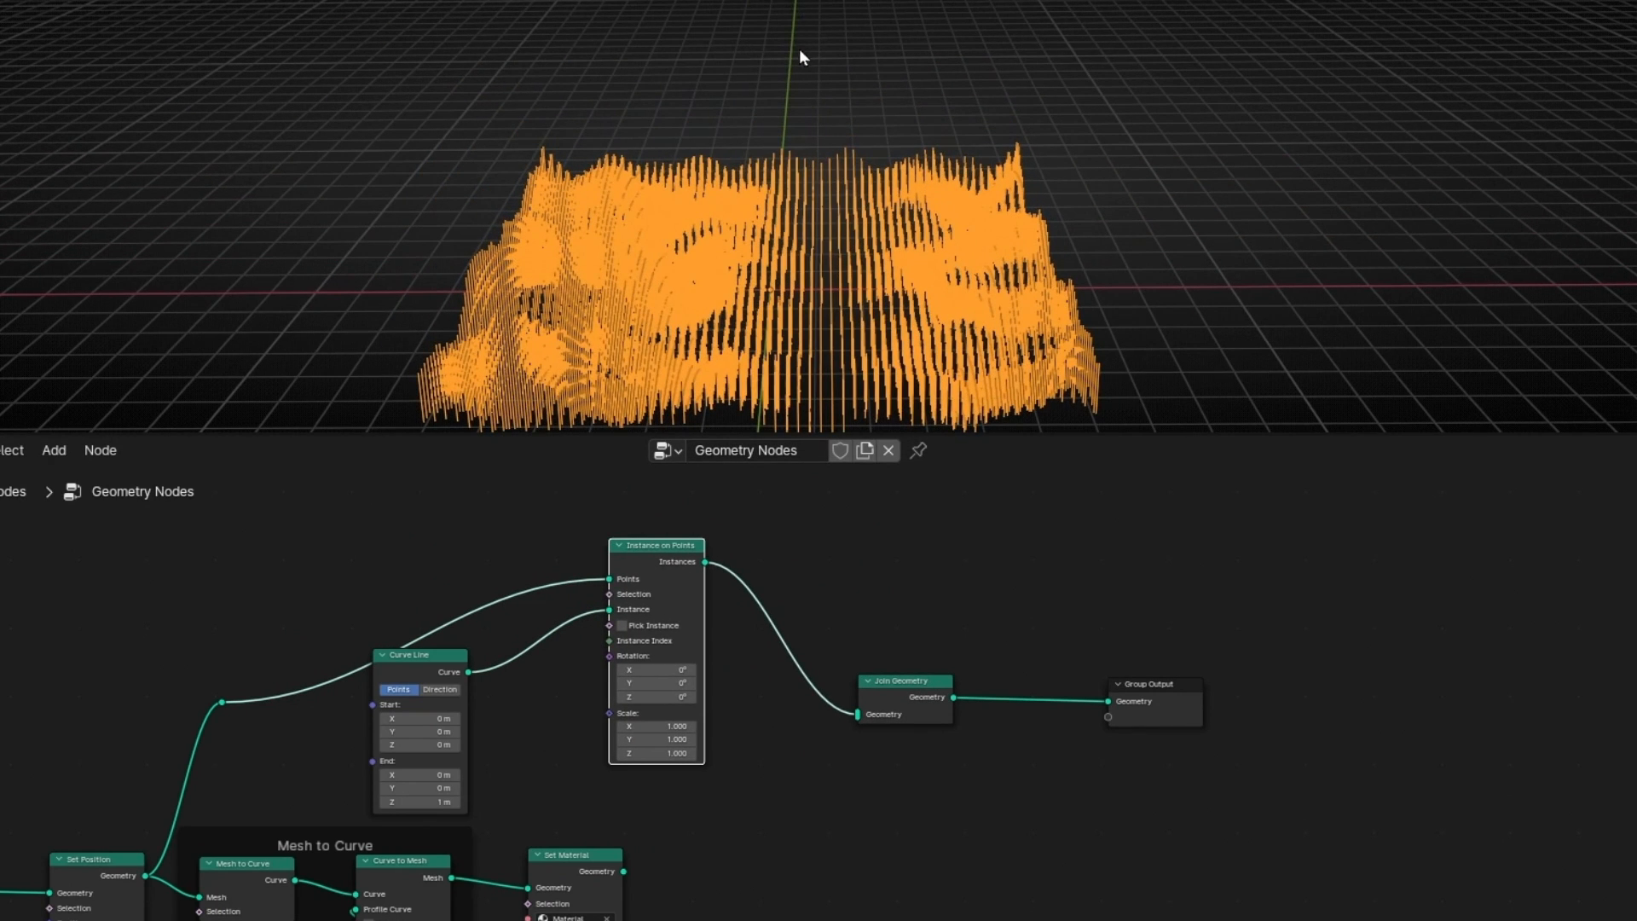
pyautogui.moveTo(800, 48); pyautogui.dragTo(800, 24, button='middle')
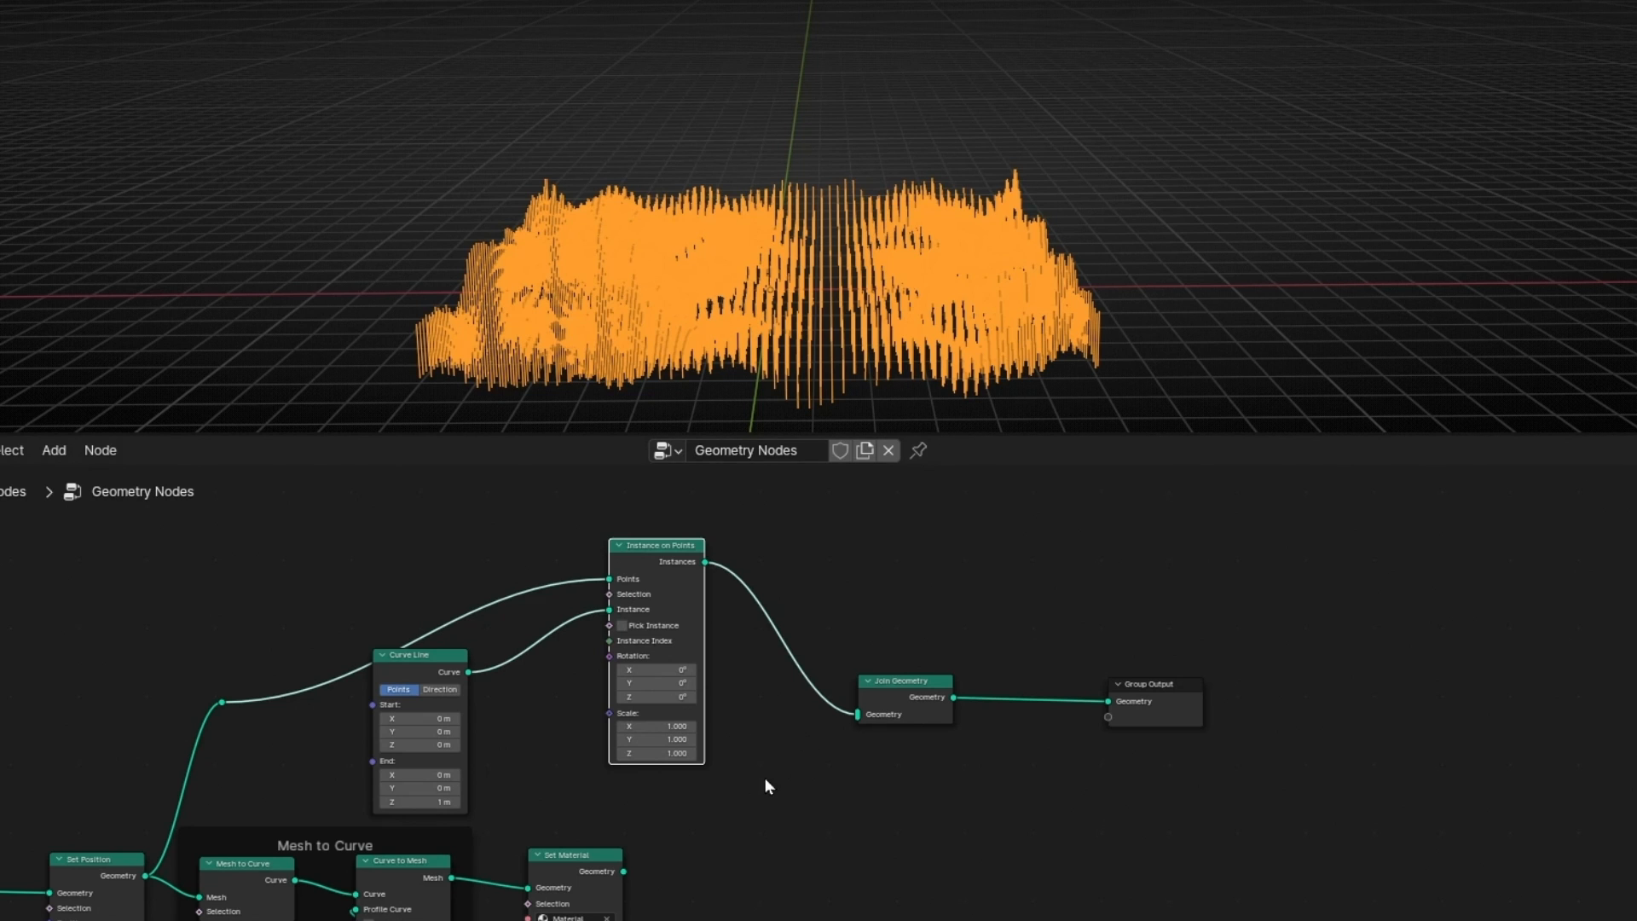
pyautogui.click(248, 56)
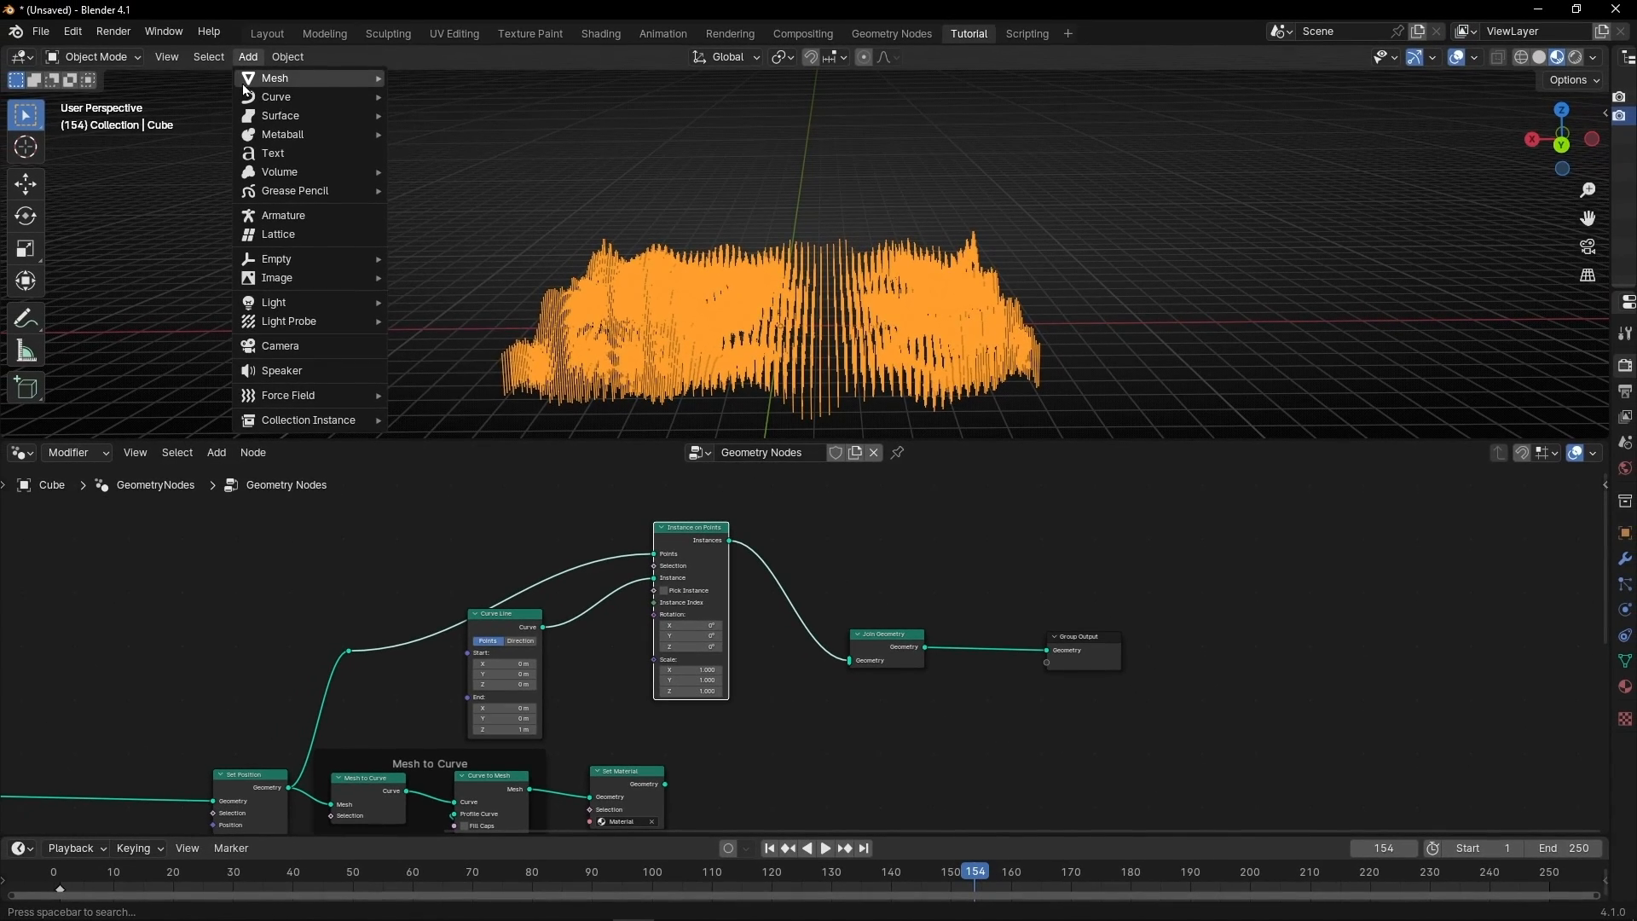
pyautogui.moveTo(307, 259)
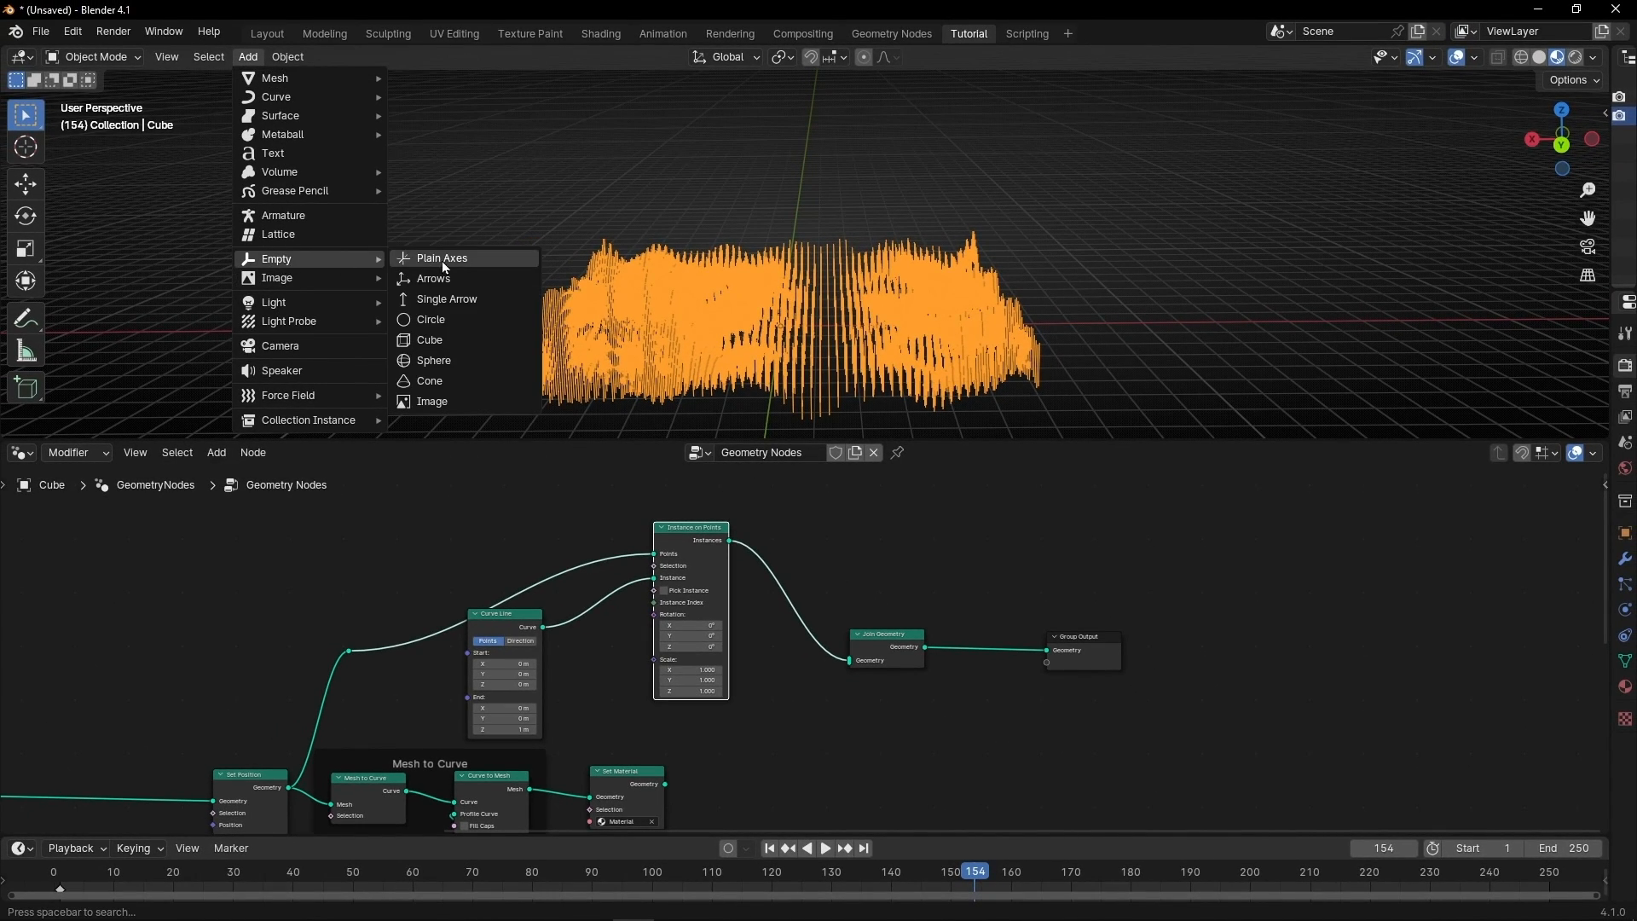
pyautogui.click(435, 362)
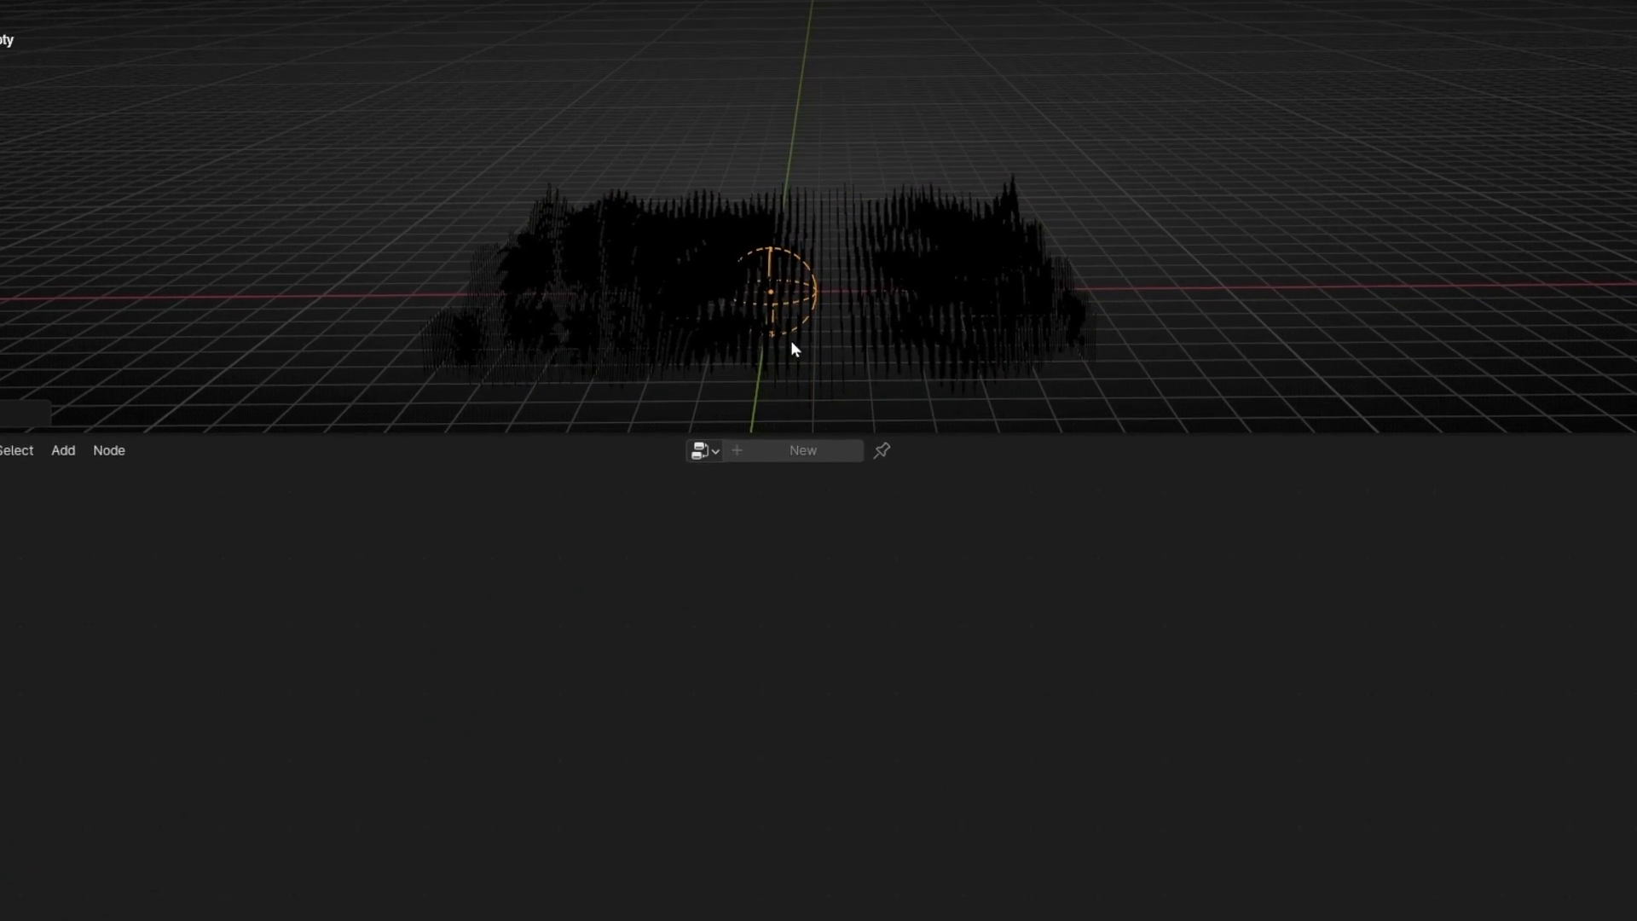
pyautogui.press('g')
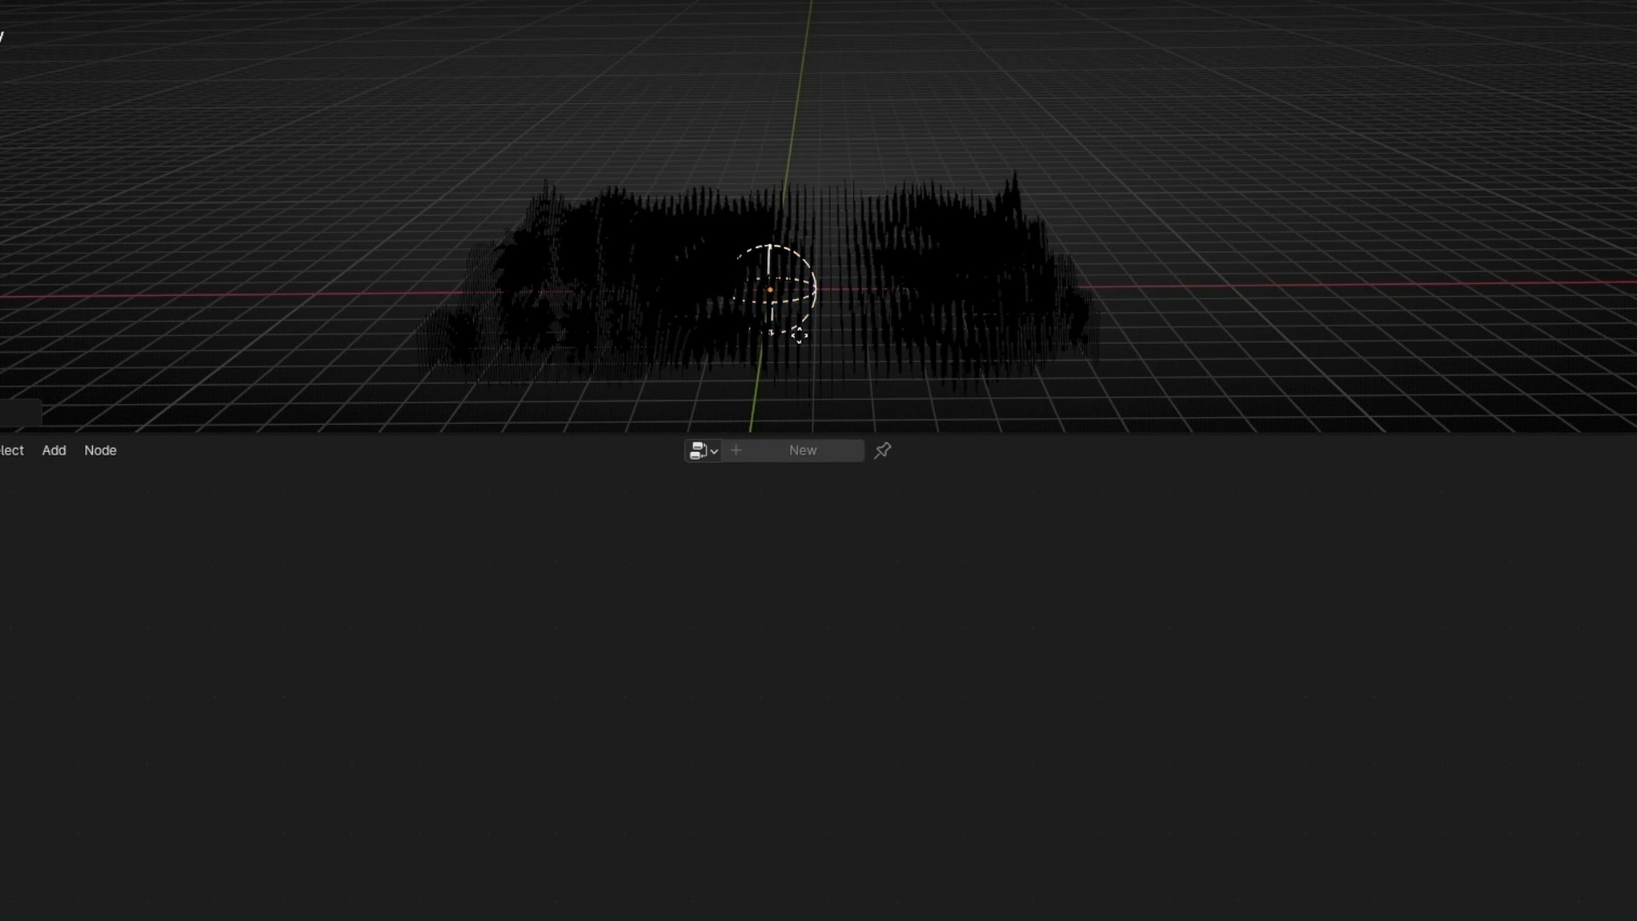
pyautogui.press('z')
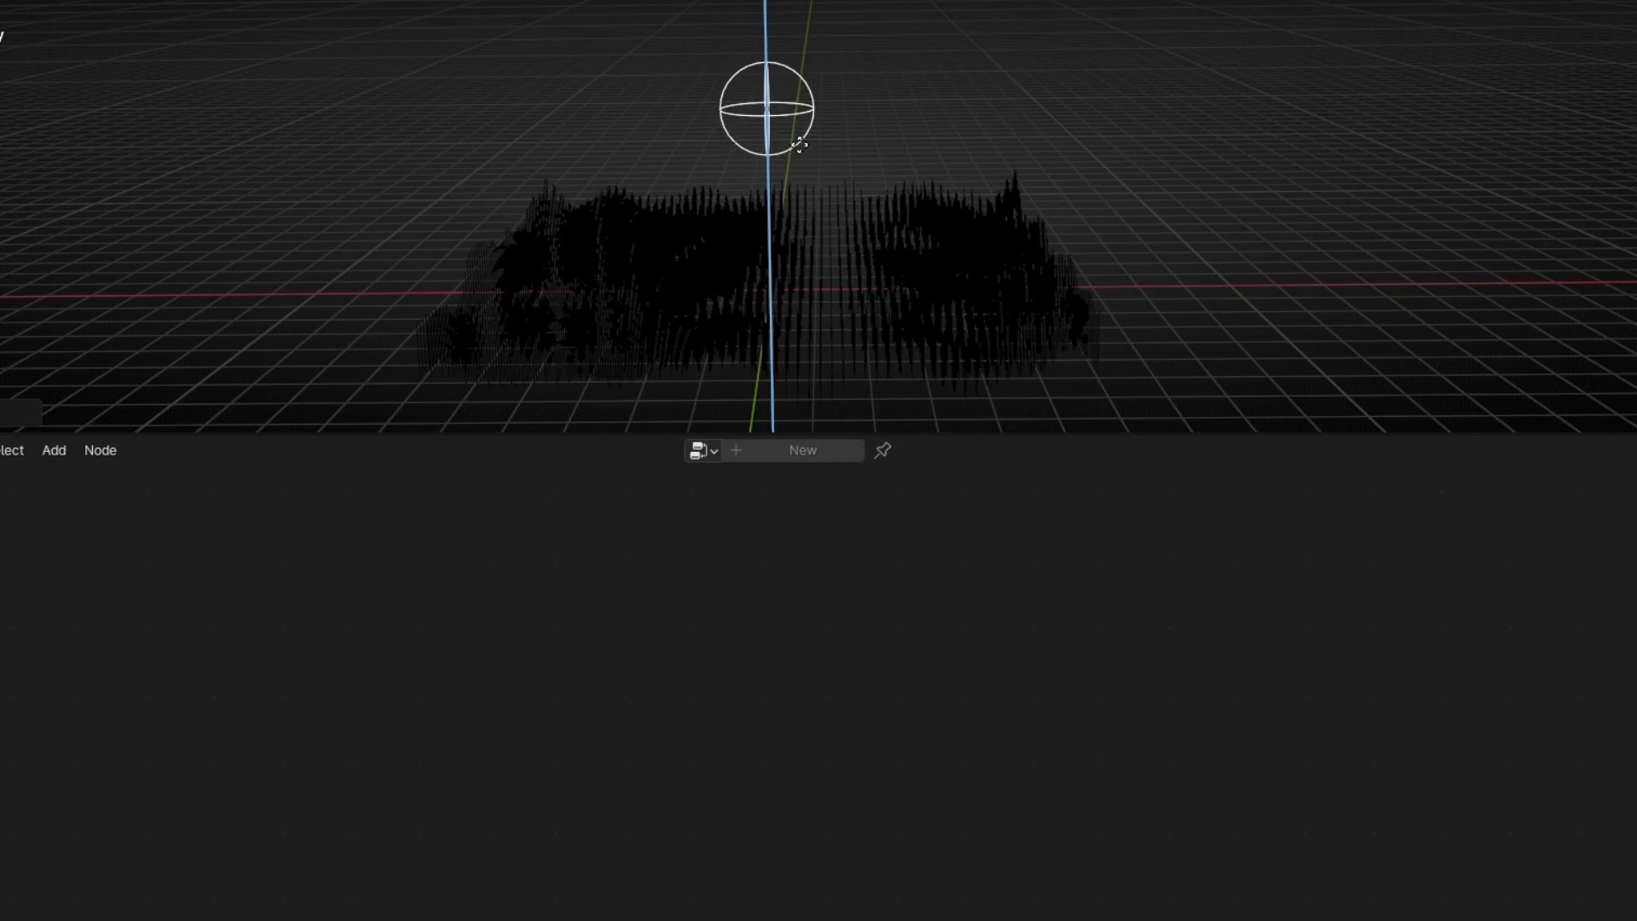
pyautogui.click(826, 318)
# Pin the terrain's geometry node tree and add an Object Info node with the sphere empty as its object.
pyautogui.click(891, 259)
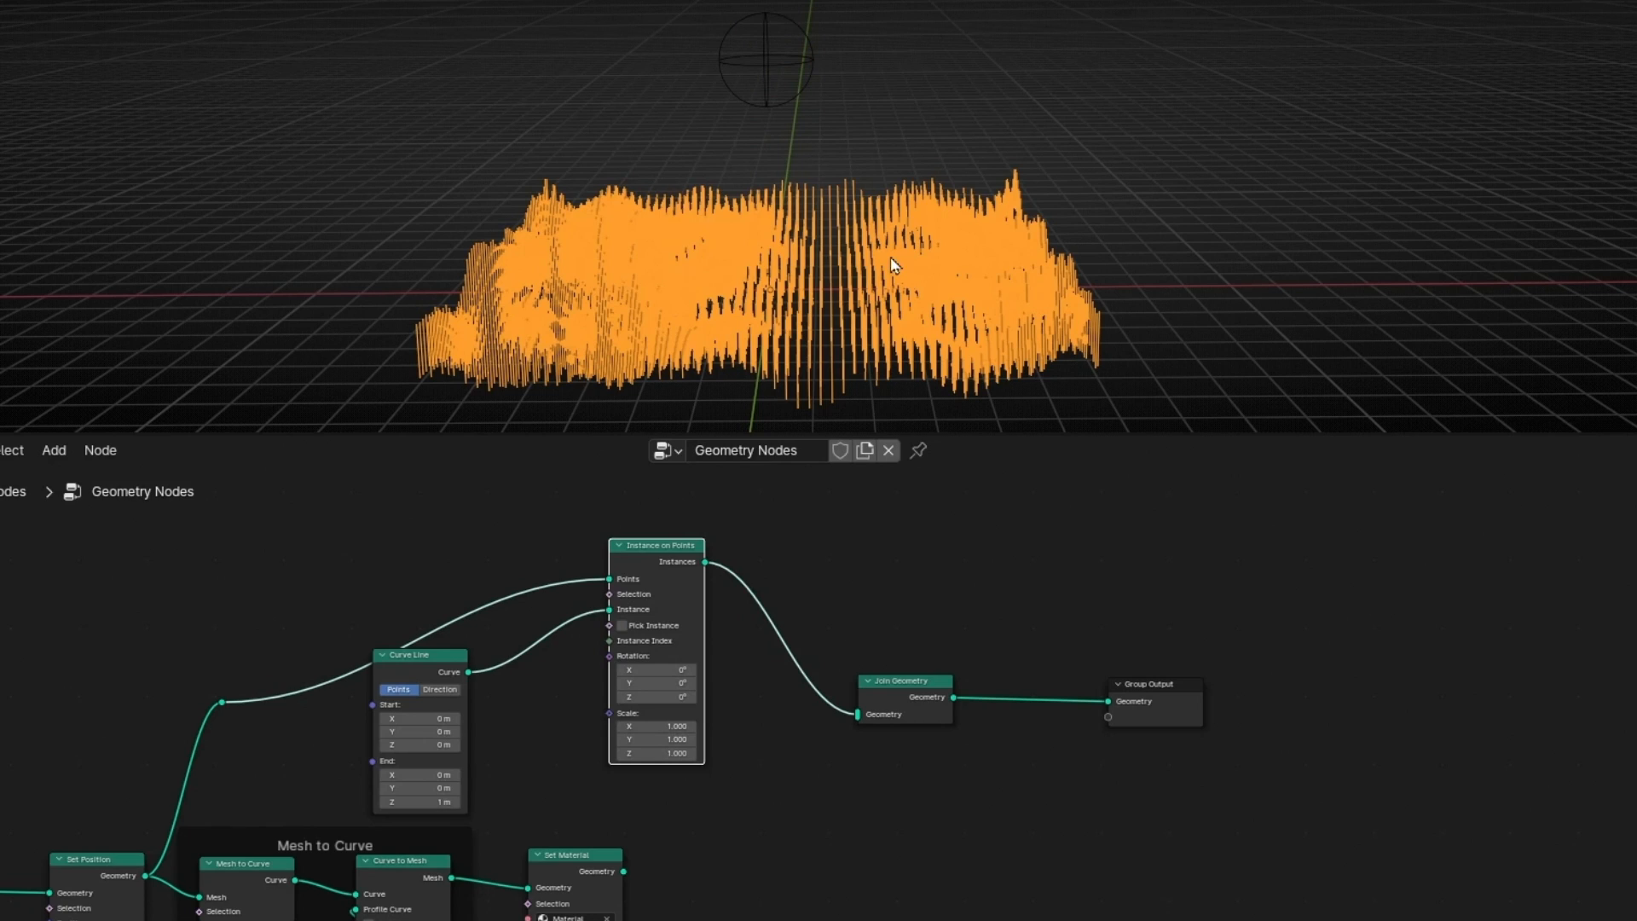
pyautogui.click(917, 449)
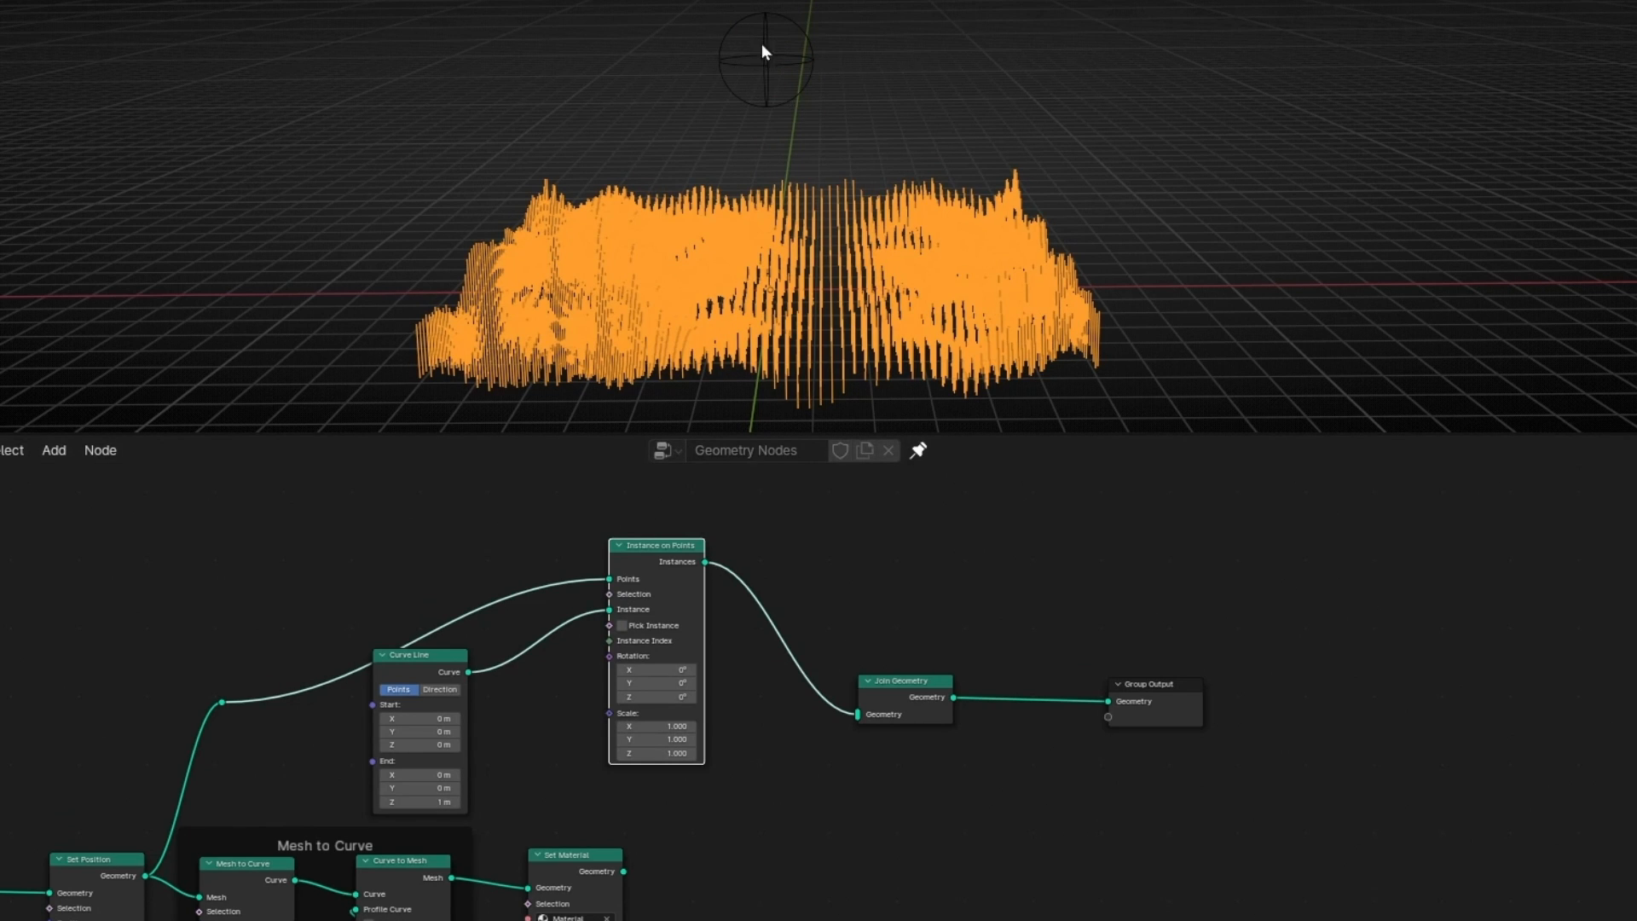
pyautogui.hotkey('shift', 'a')
pyautogui.write('object')
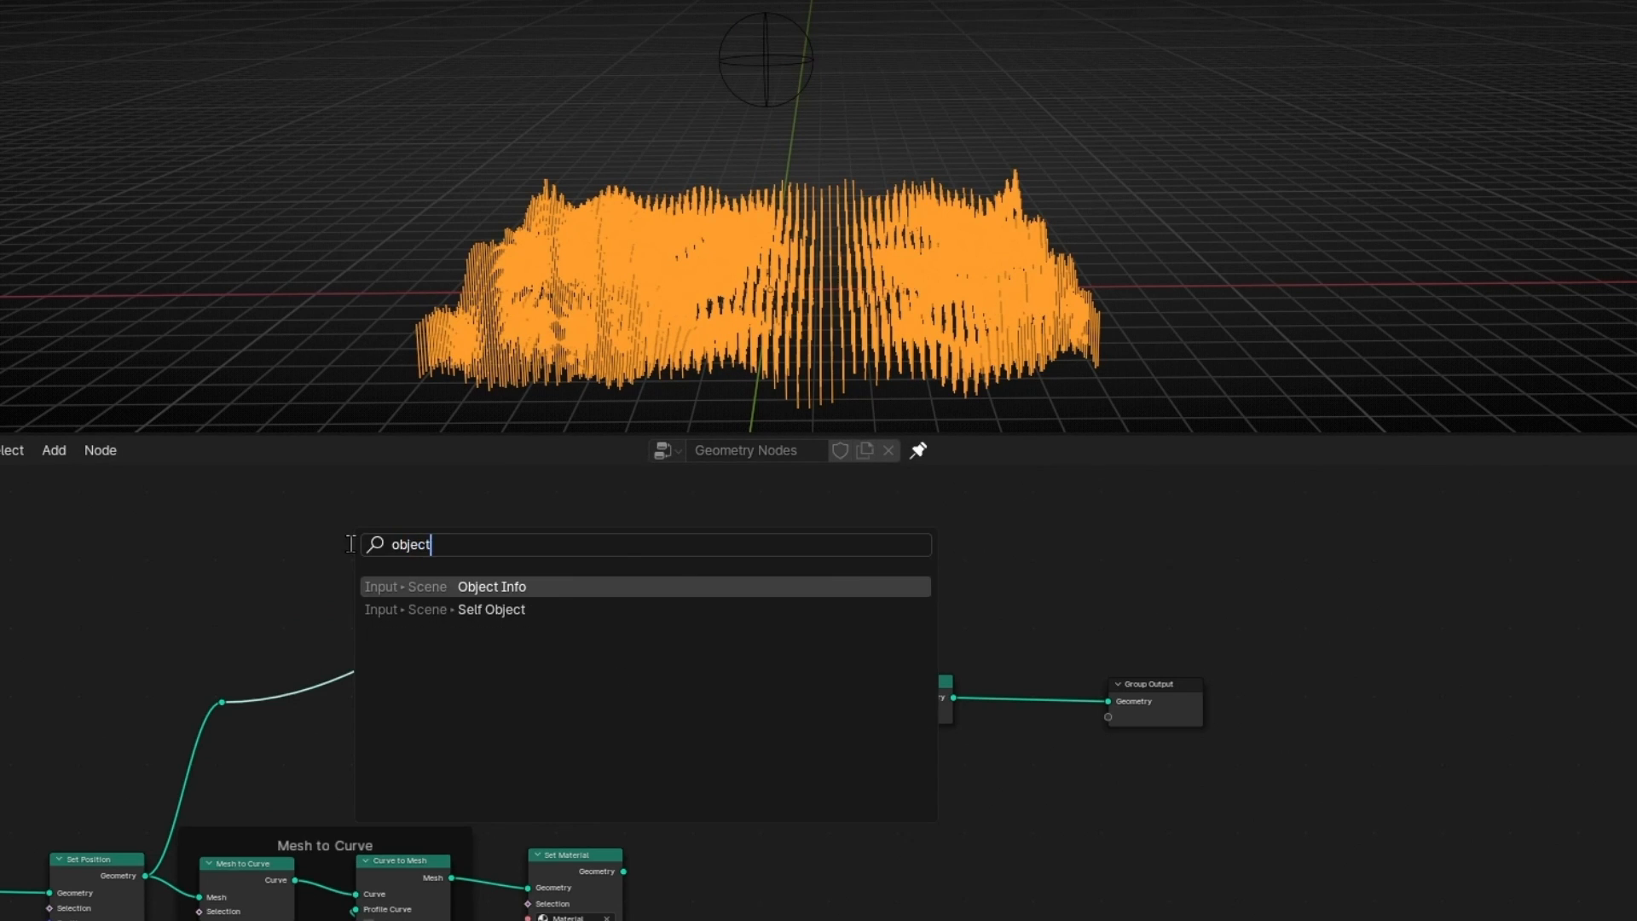
pyautogui.press('Return')
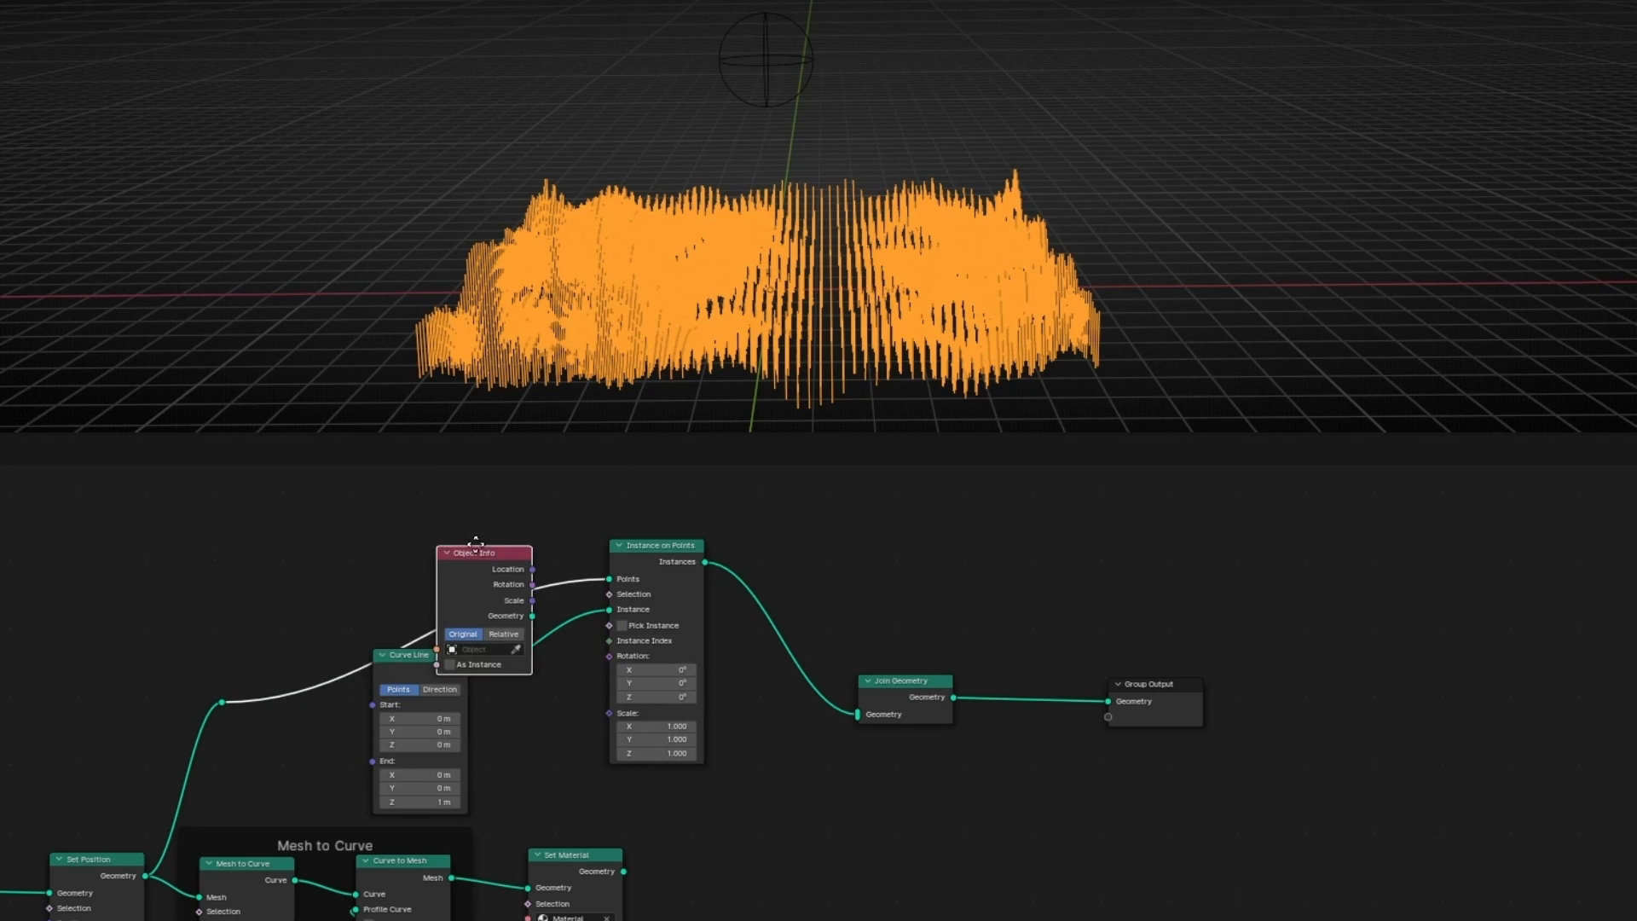
pyautogui.click(918, 612)
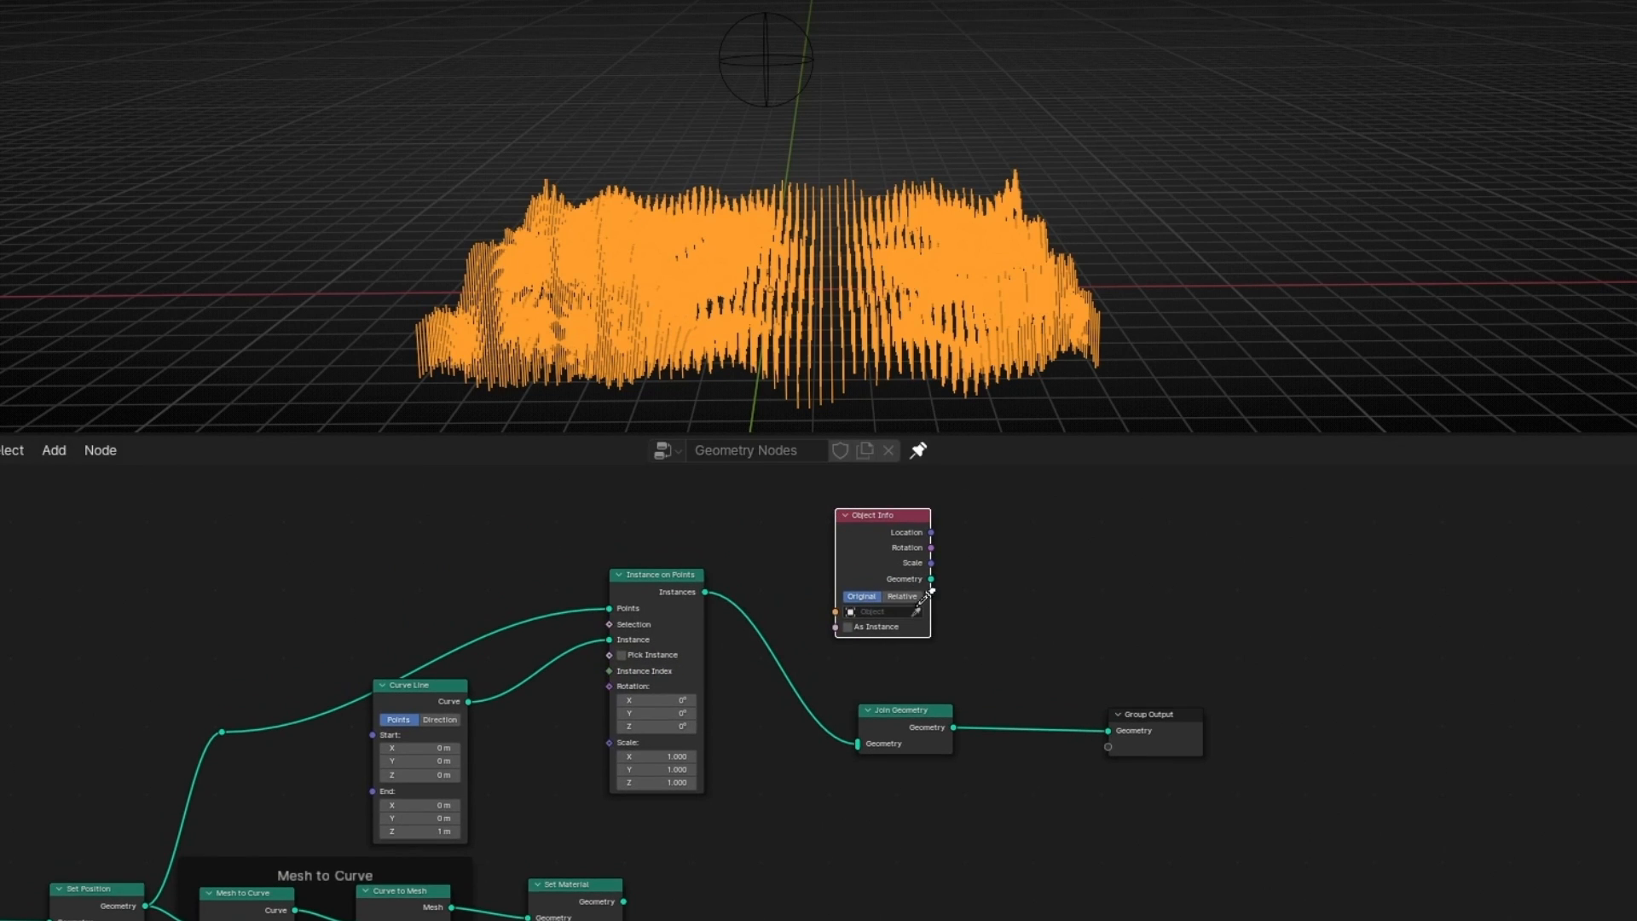
pyautogui.click(771, 58)
pyautogui.moveTo(1056, 642); pyautogui.dragTo(943, 724, button='middle')
pyautogui.moveTo(1020, 769); pyautogui.dragTo(1065, 758)
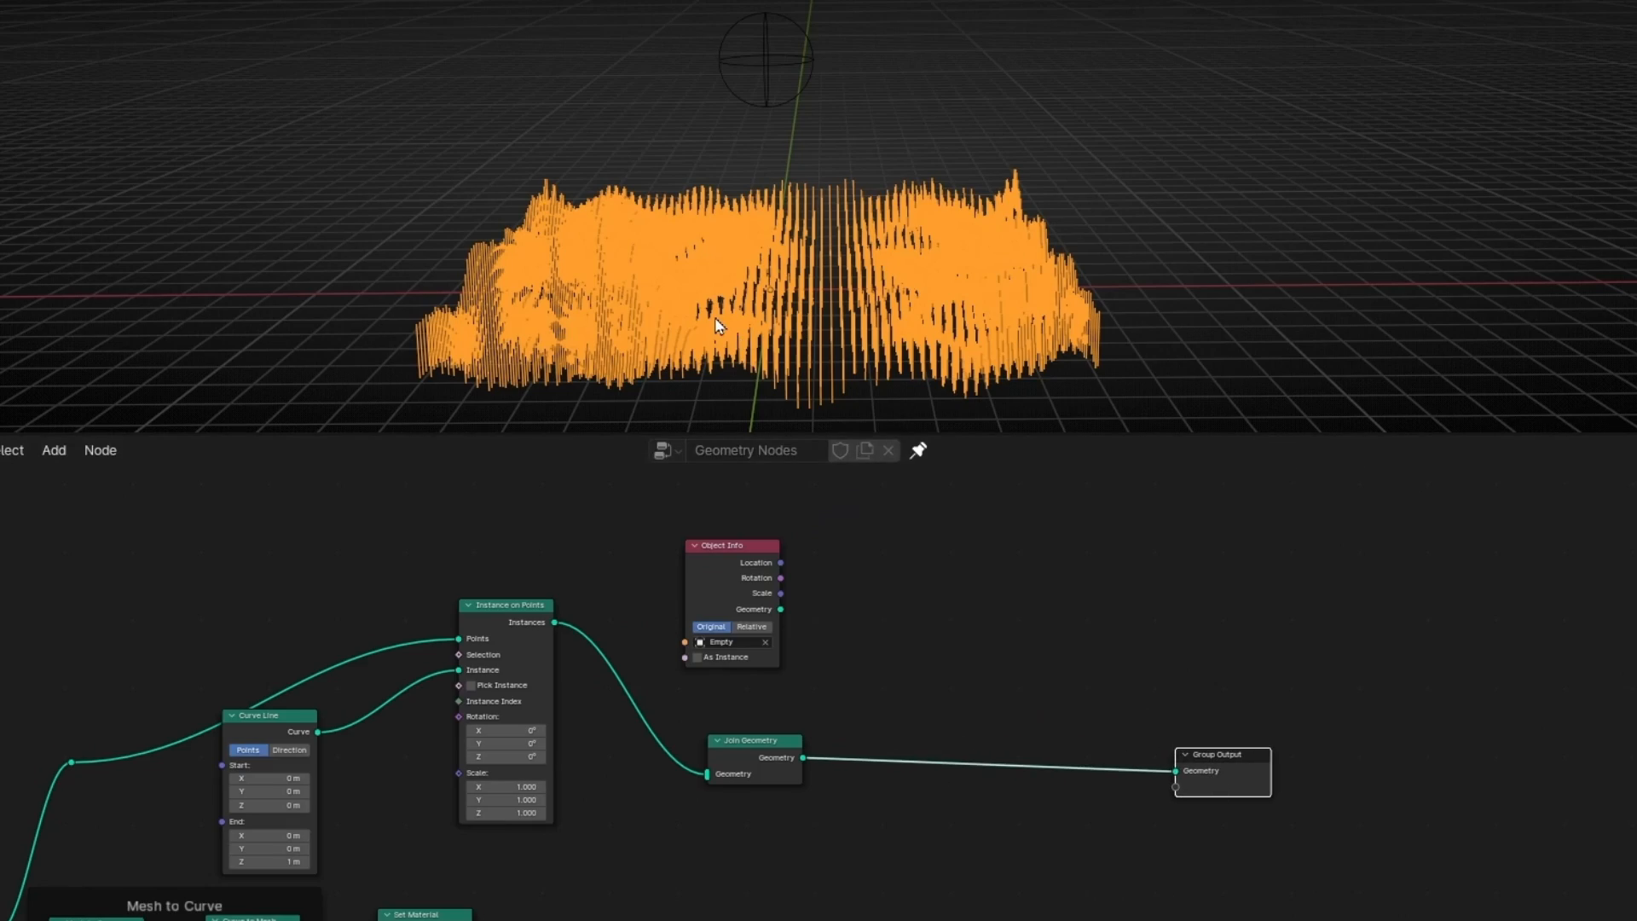
# Sketch annotation lines from points across the terrain up to the sphere empty.
pyautogui.scroll(2, 717, 324)
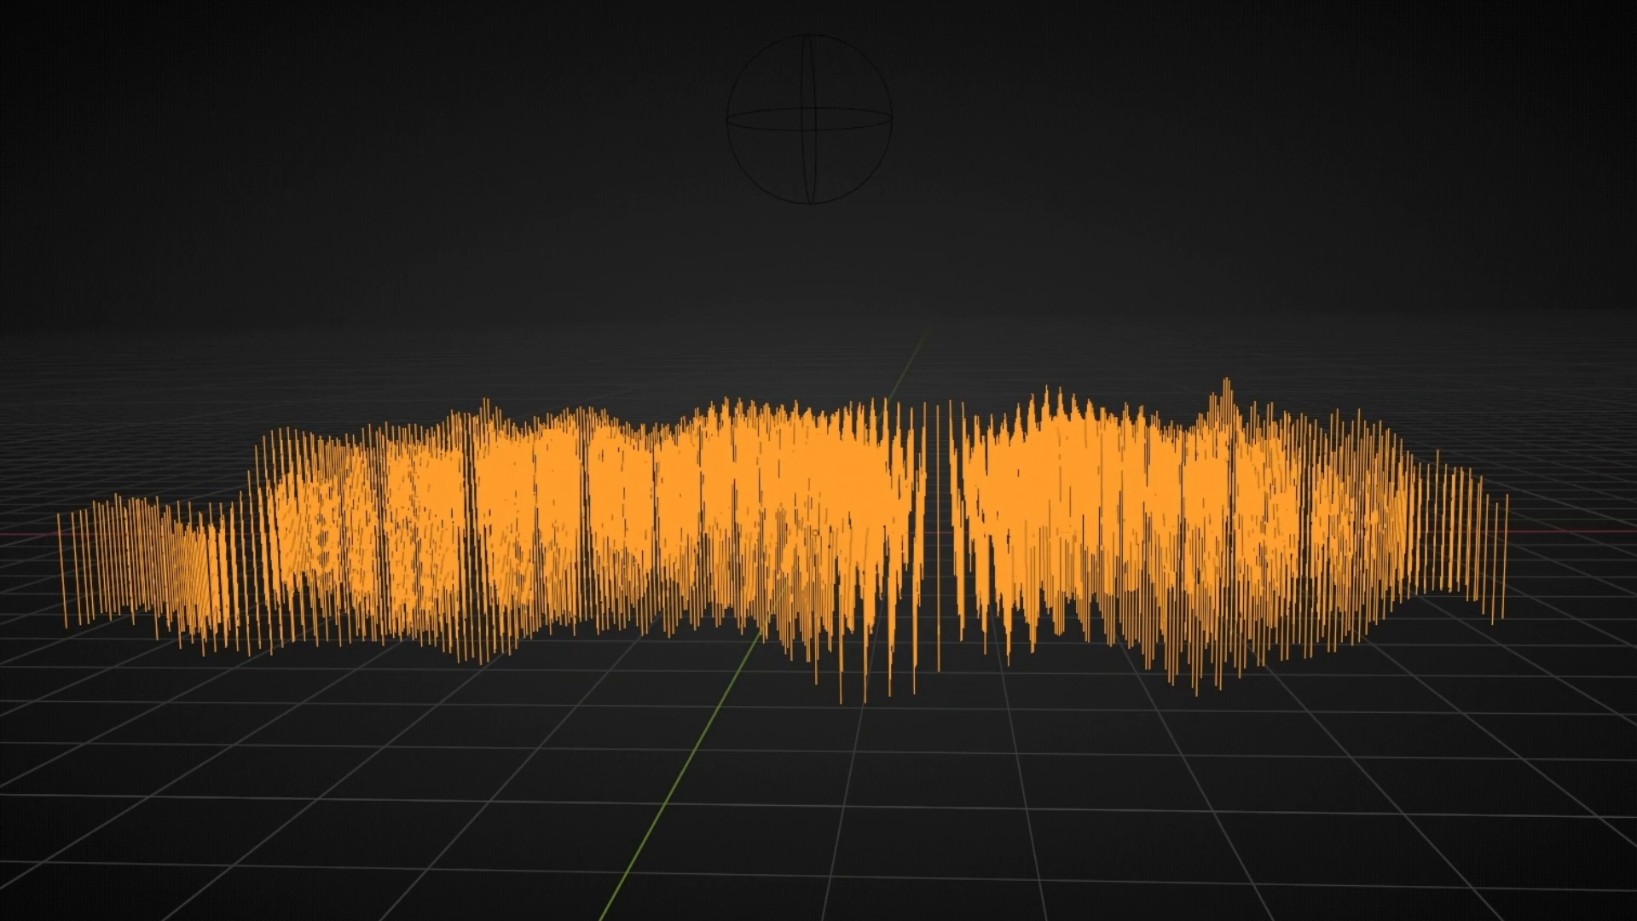
pyautogui.moveTo(85, 601)
pyautogui.mouseDown()
pyautogui.moveTo(192, 497)
pyautogui.moveTo(788, 125)
pyautogui.mouseUp()
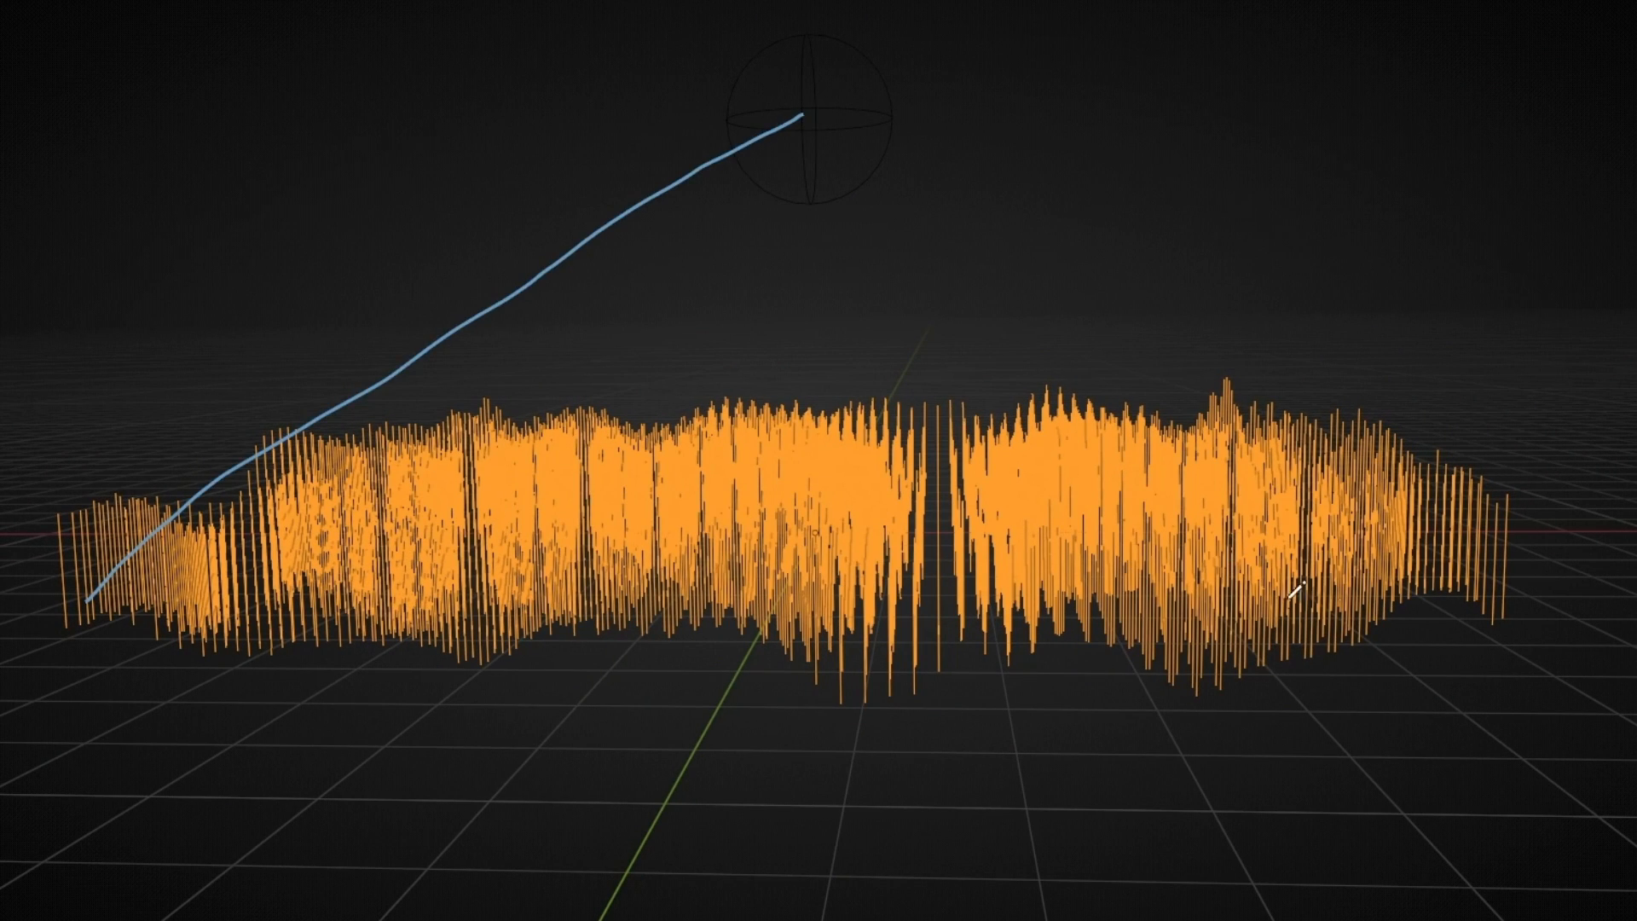
pyautogui.moveTo(1442, 594); pyautogui.dragTo(800, 114)
pyautogui.moveTo(428, 550); pyautogui.dragTo(812, 177)
pyautogui.moveTo(835, 584); pyautogui.dragTo(777, 166)
pyautogui.moveTo(1151, 580); pyautogui.dragTo(776, 170)
pyautogui.moveTo(1433, 511); pyautogui.dragTo(786, 175)
pyautogui.moveTo(1179, 553); pyautogui.dragTo(733, 155)
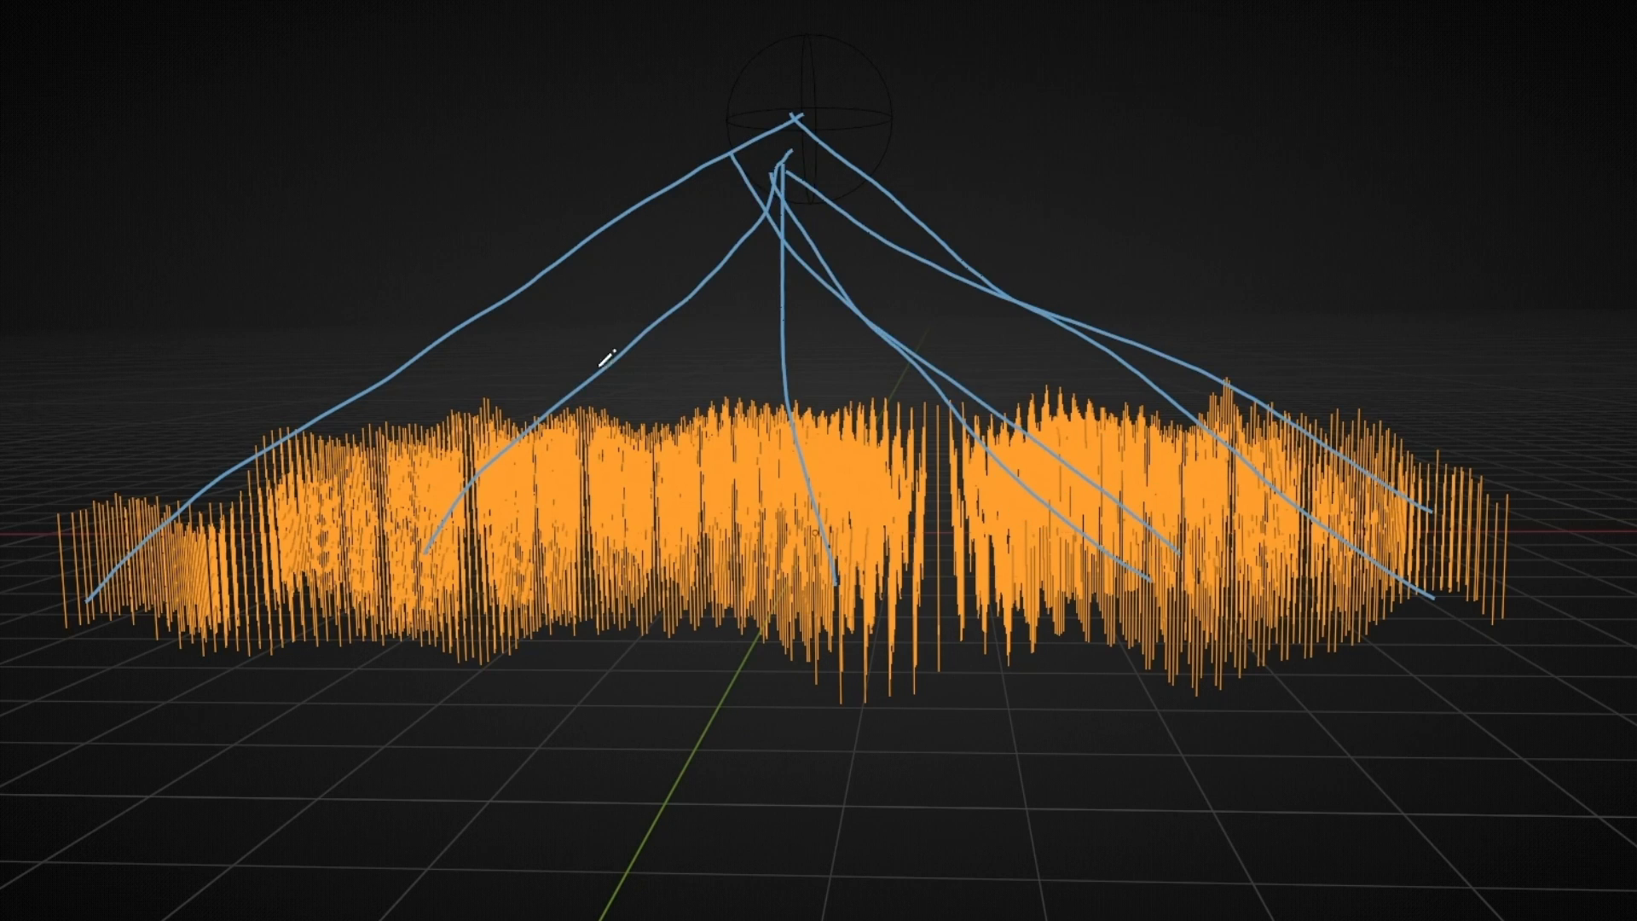
pyautogui.moveTo(320, 509)
pyautogui.mouseDown()
pyautogui.moveTo(509, 376)
pyautogui.moveTo(182, 486)
pyautogui.moveTo(1356, 587)
pyautogui.mouseUp()
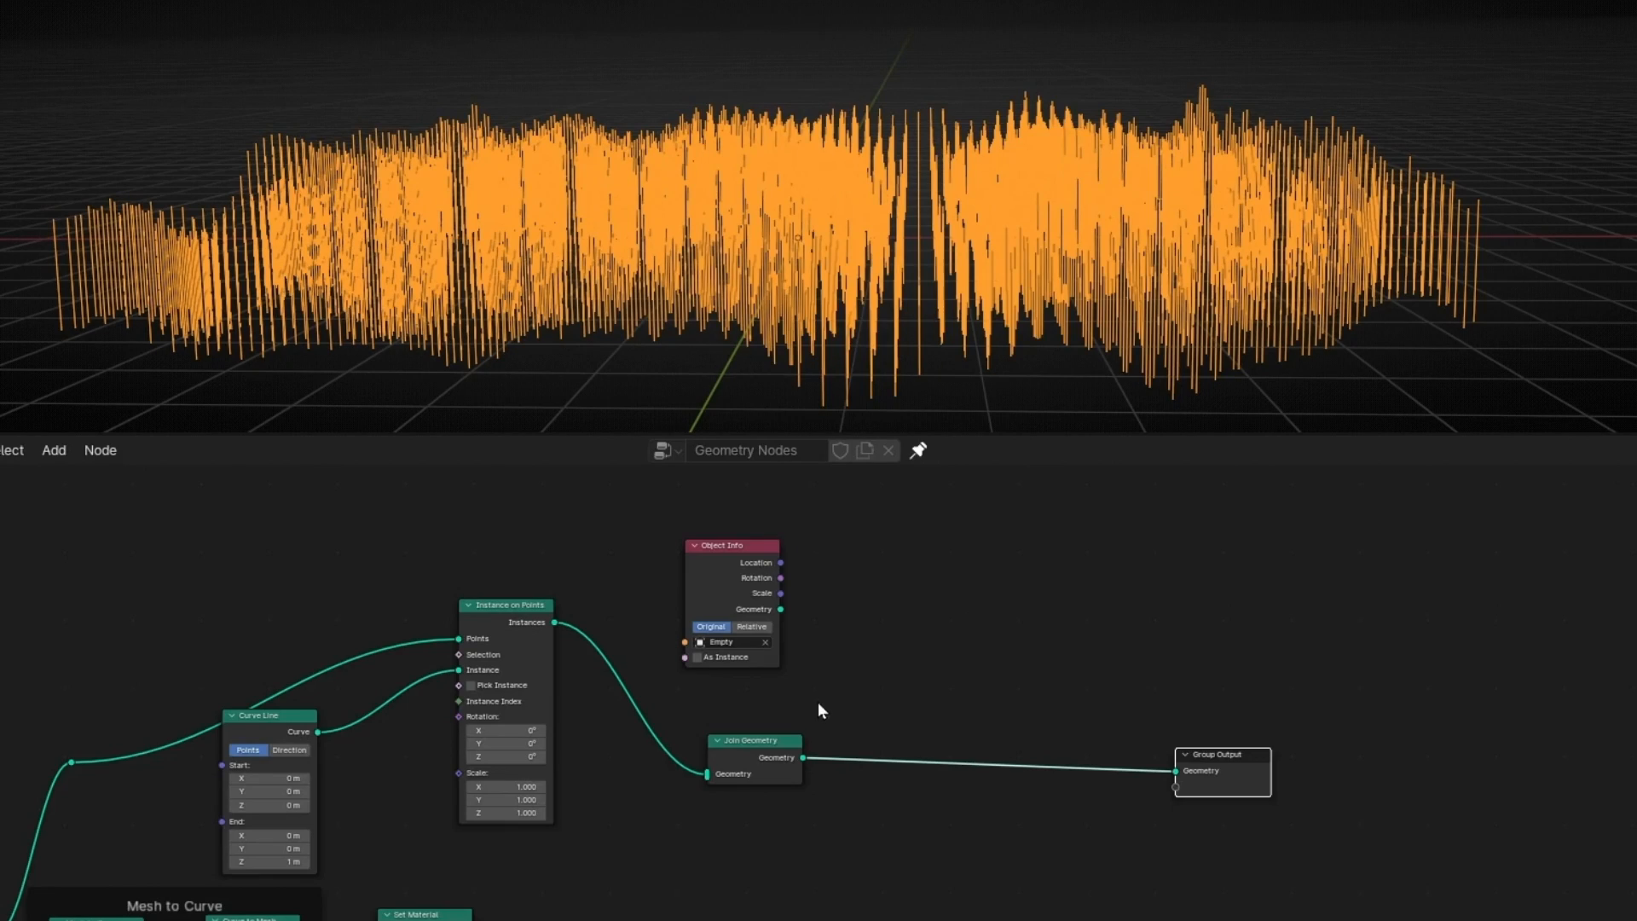
# Make room between the nodes and insert a Set Position node between Instance on Points and Join Geometry.
pyautogui.scroll(2, 817, 703)
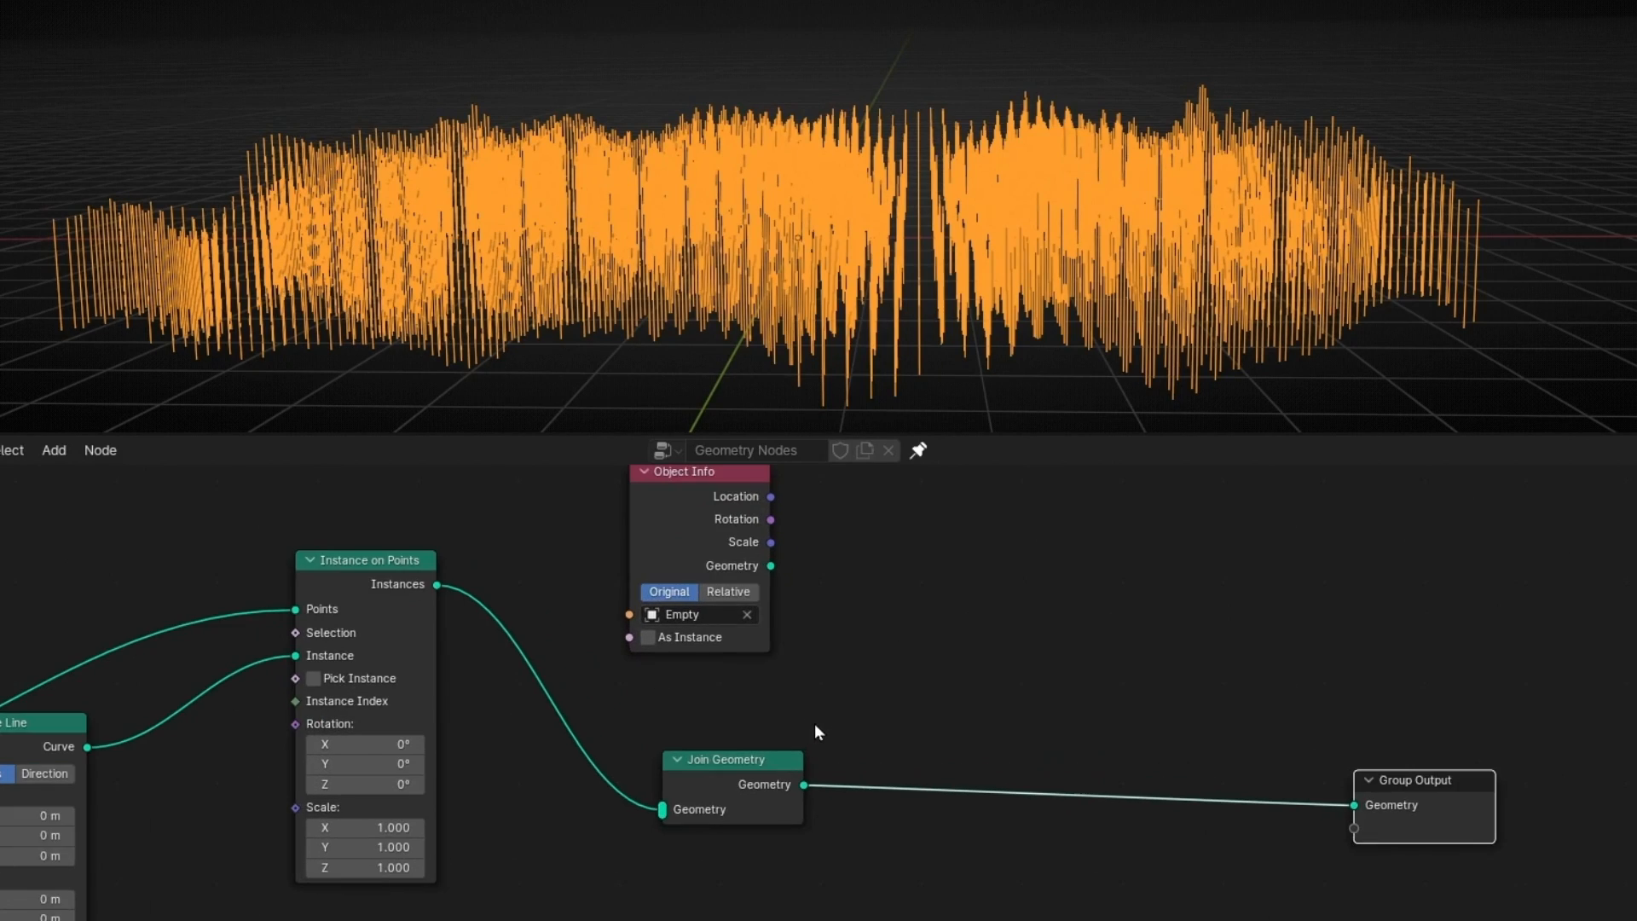
pyautogui.moveTo(745, 783); pyautogui.dragTo(868, 713)
pyautogui.moveTo(721, 471); pyautogui.dragTo(1210, 492)
pyautogui.moveTo(846, 719); pyautogui.dragTo(1049, 837)
pyautogui.hotkey('shift', 'a')
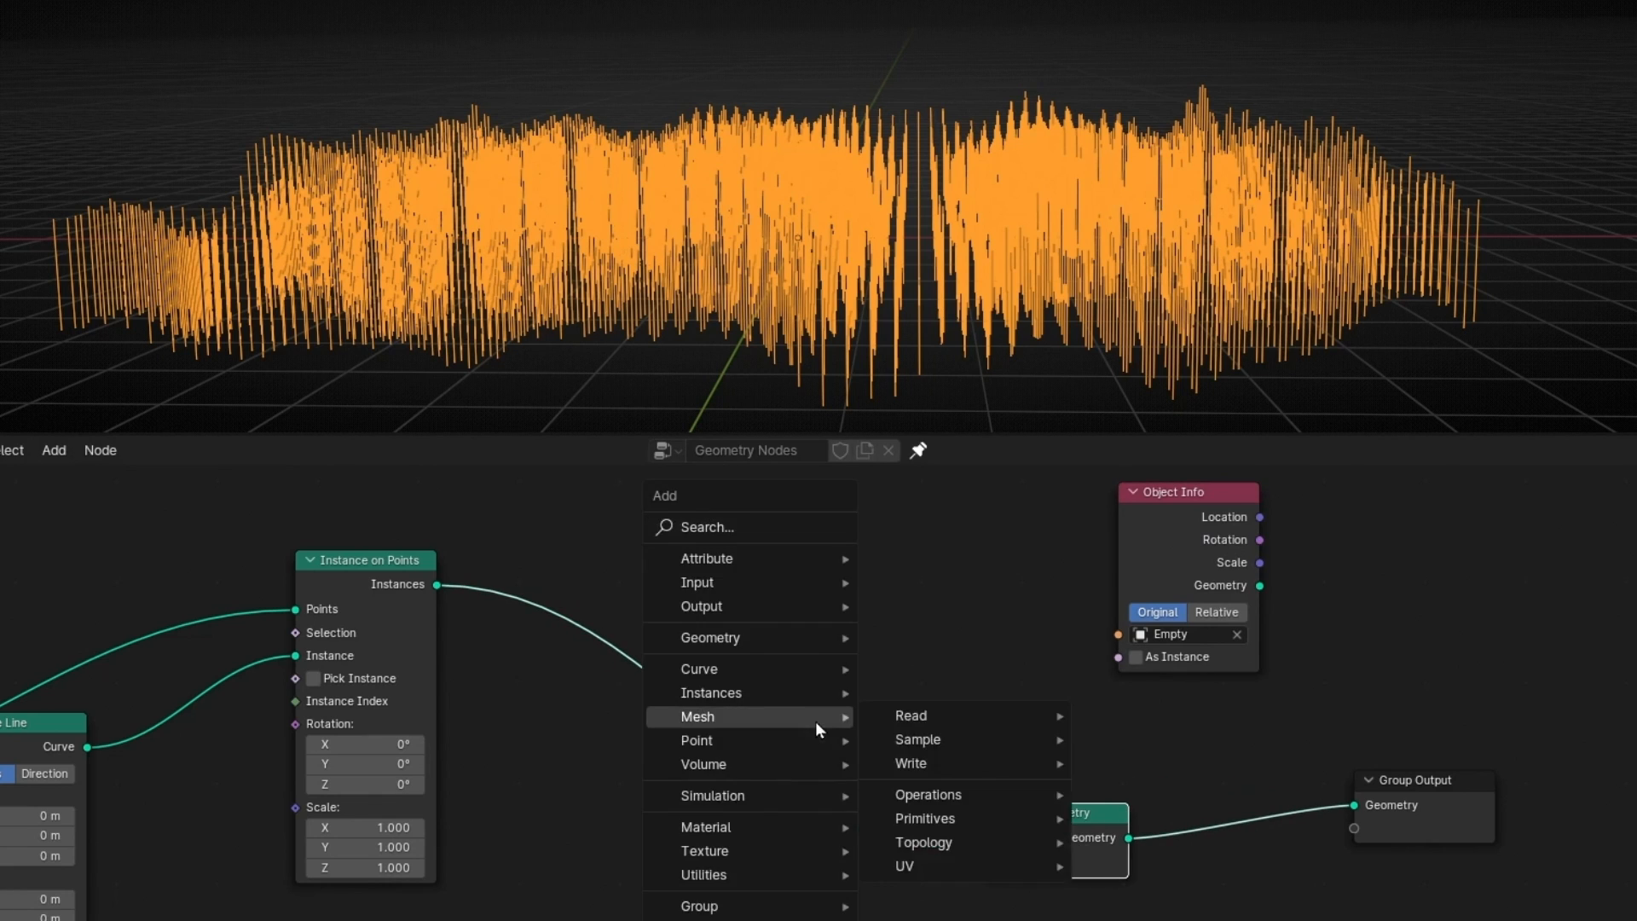
pyautogui.write('set')
pyautogui.click(908, 808)
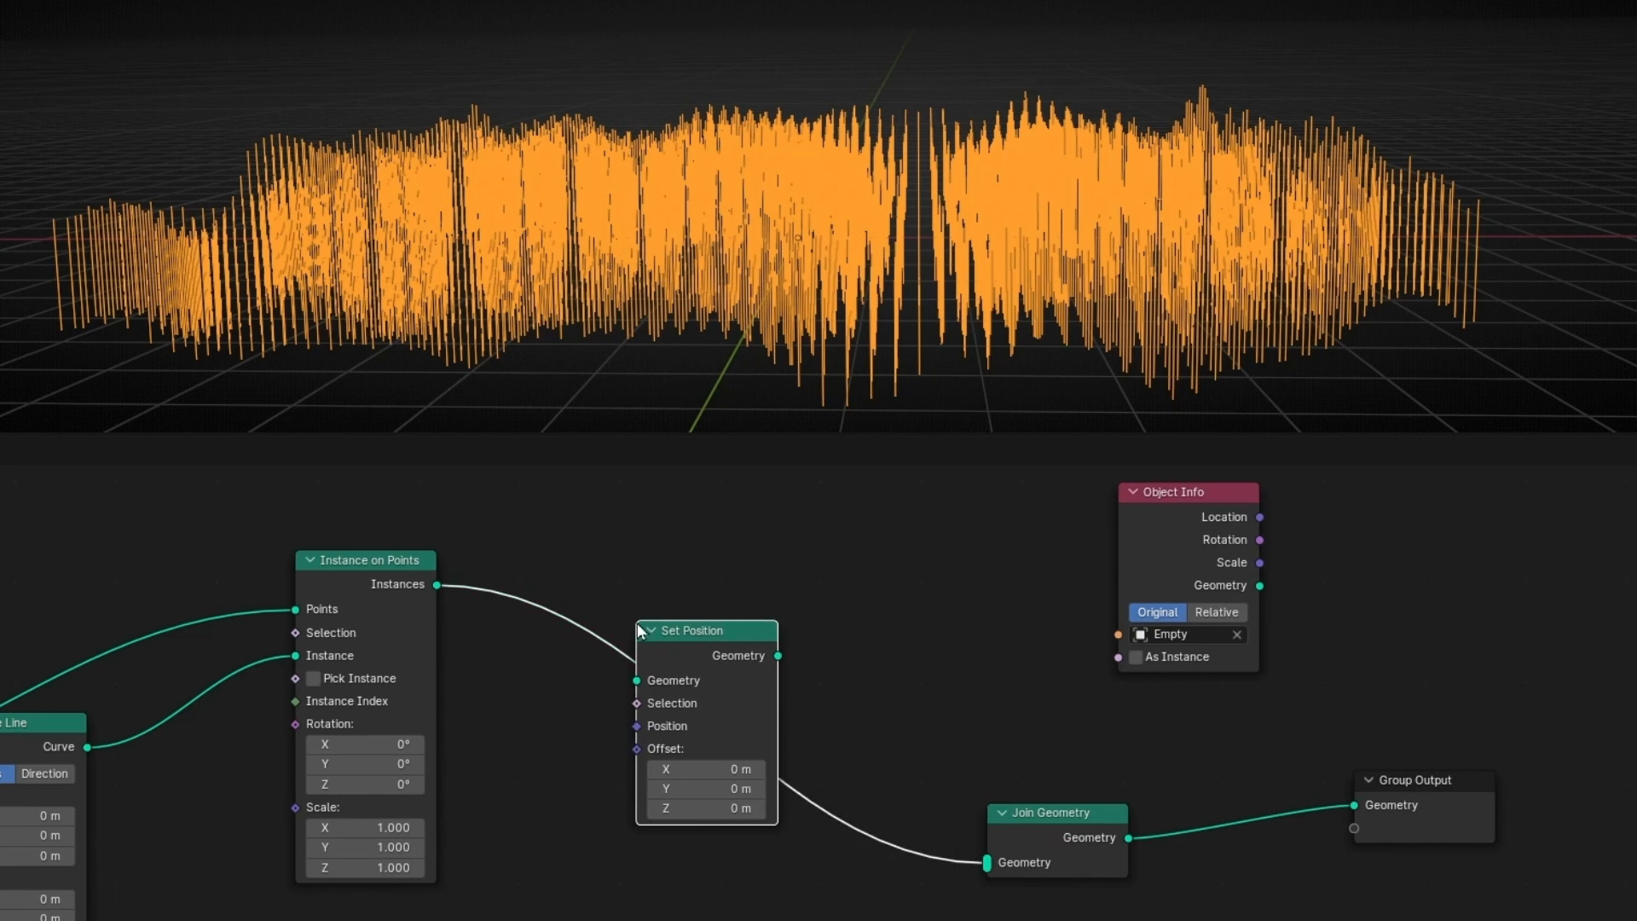
pyautogui.click(779, 708)
pyautogui.moveTo(703, 769)
pyautogui.mouseDown()
pyautogui.moveTo(792, 769)
pyautogui.moveTo(678, 769)
pyautogui.mouseUp()
pyautogui.hotkey('ctrl', 'z')
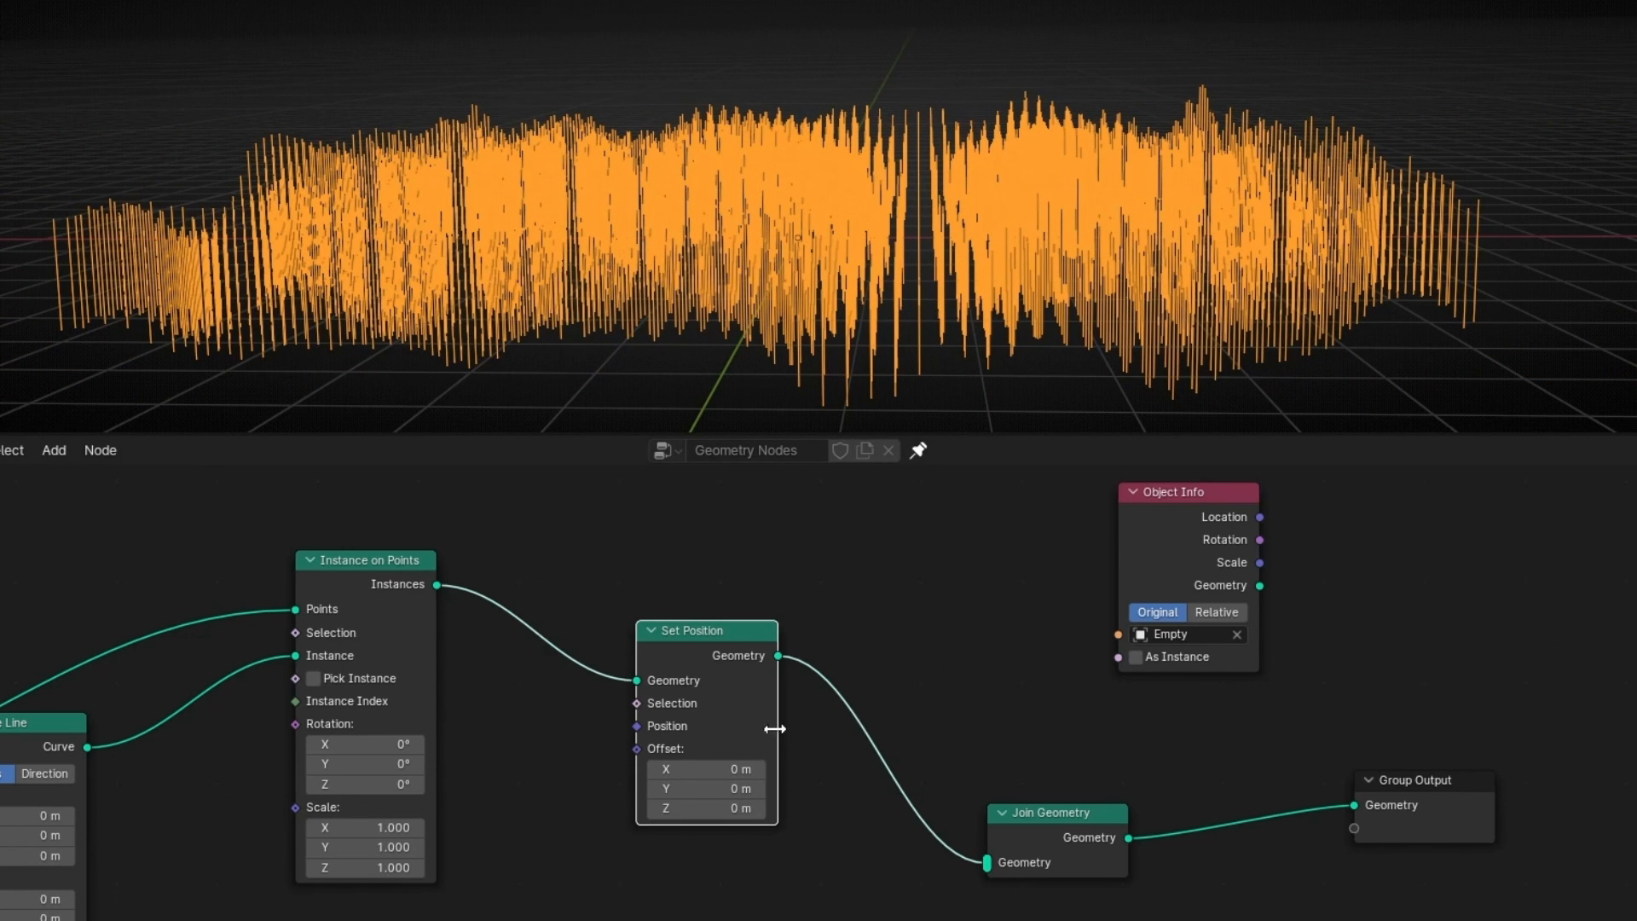
# Add an Endpoint Selection node with Start Size 0 and End Size 1 to the new Set Position's Selection input.
pyautogui.moveTo(734, 653); pyautogui.dragTo(838, 632)
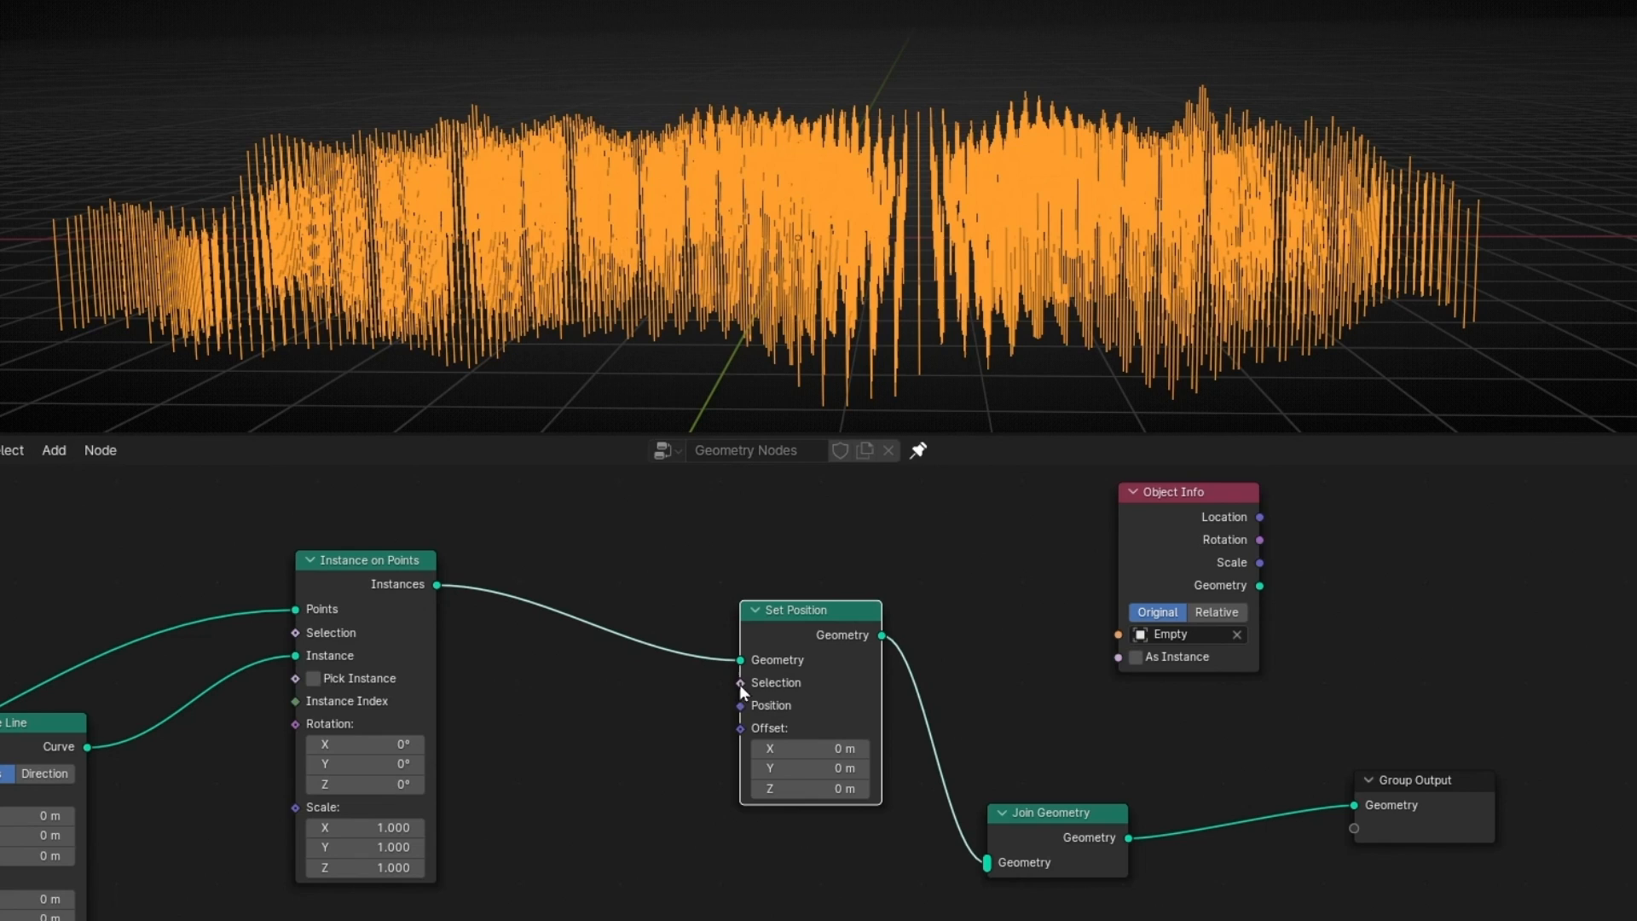
pyautogui.moveTo(740, 682); pyautogui.dragTo(641, 683)
pyautogui.write('end')
pyautogui.press('Return')
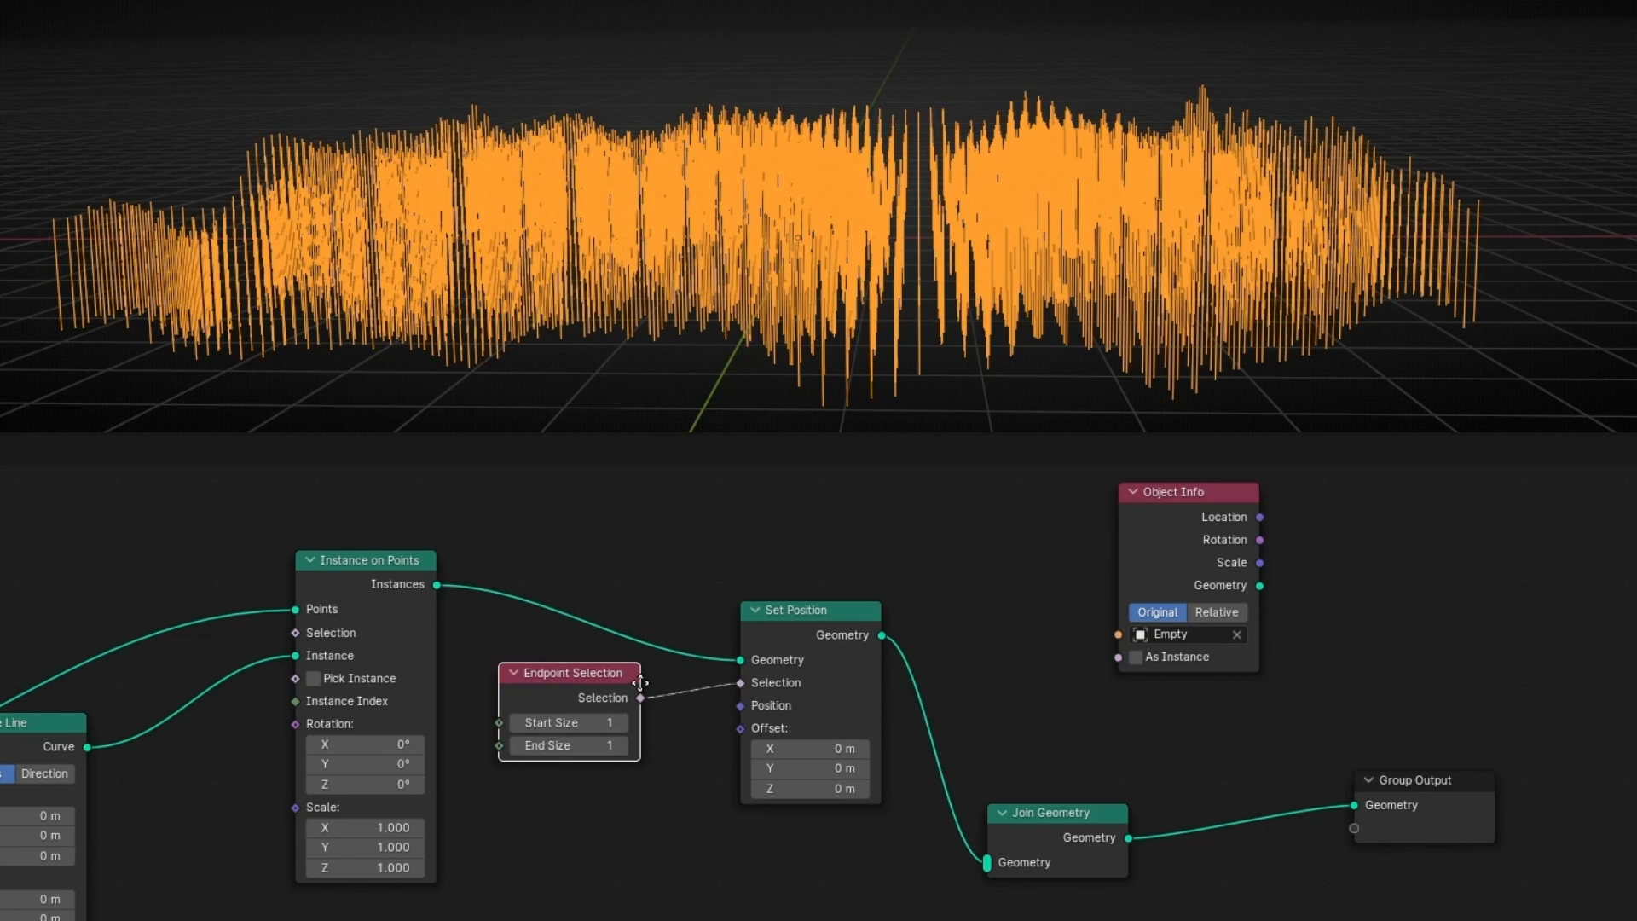
pyautogui.click(641, 683)
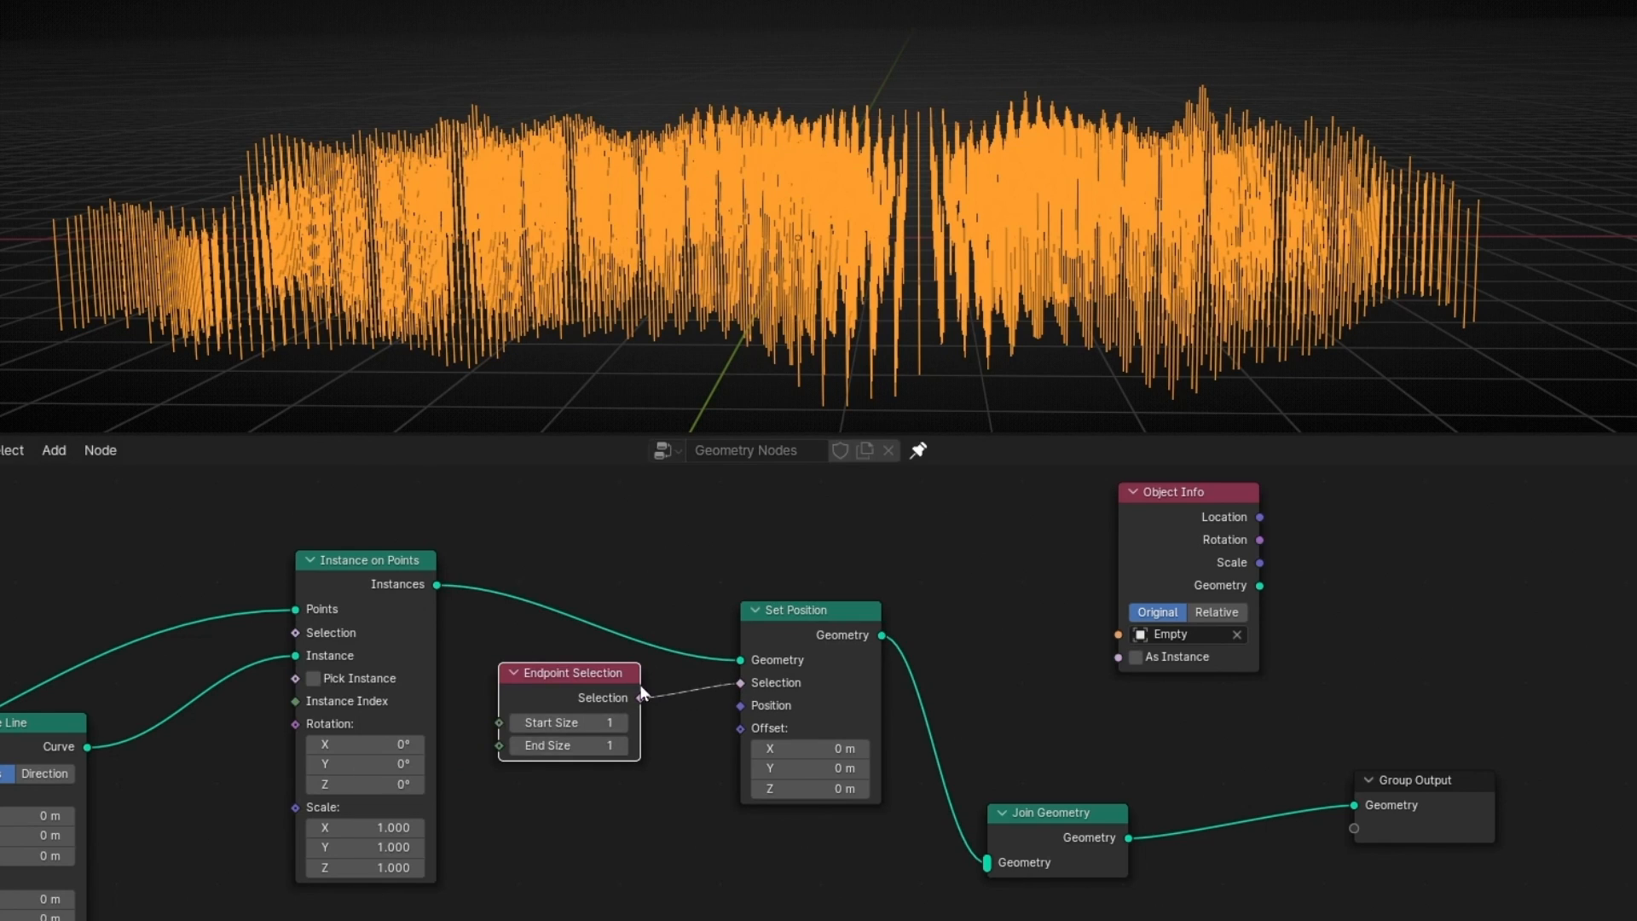
pyautogui.click(517, 723)
# Annotate the upper end of an outer line and set the new Set Position's X offset to 3 m.
pyautogui.moveTo(68, 215)
pyautogui.mouseDown()
pyautogui.moveTo(34, 210)
pyautogui.moveTo(49, 192)
pyautogui.mouseUp()
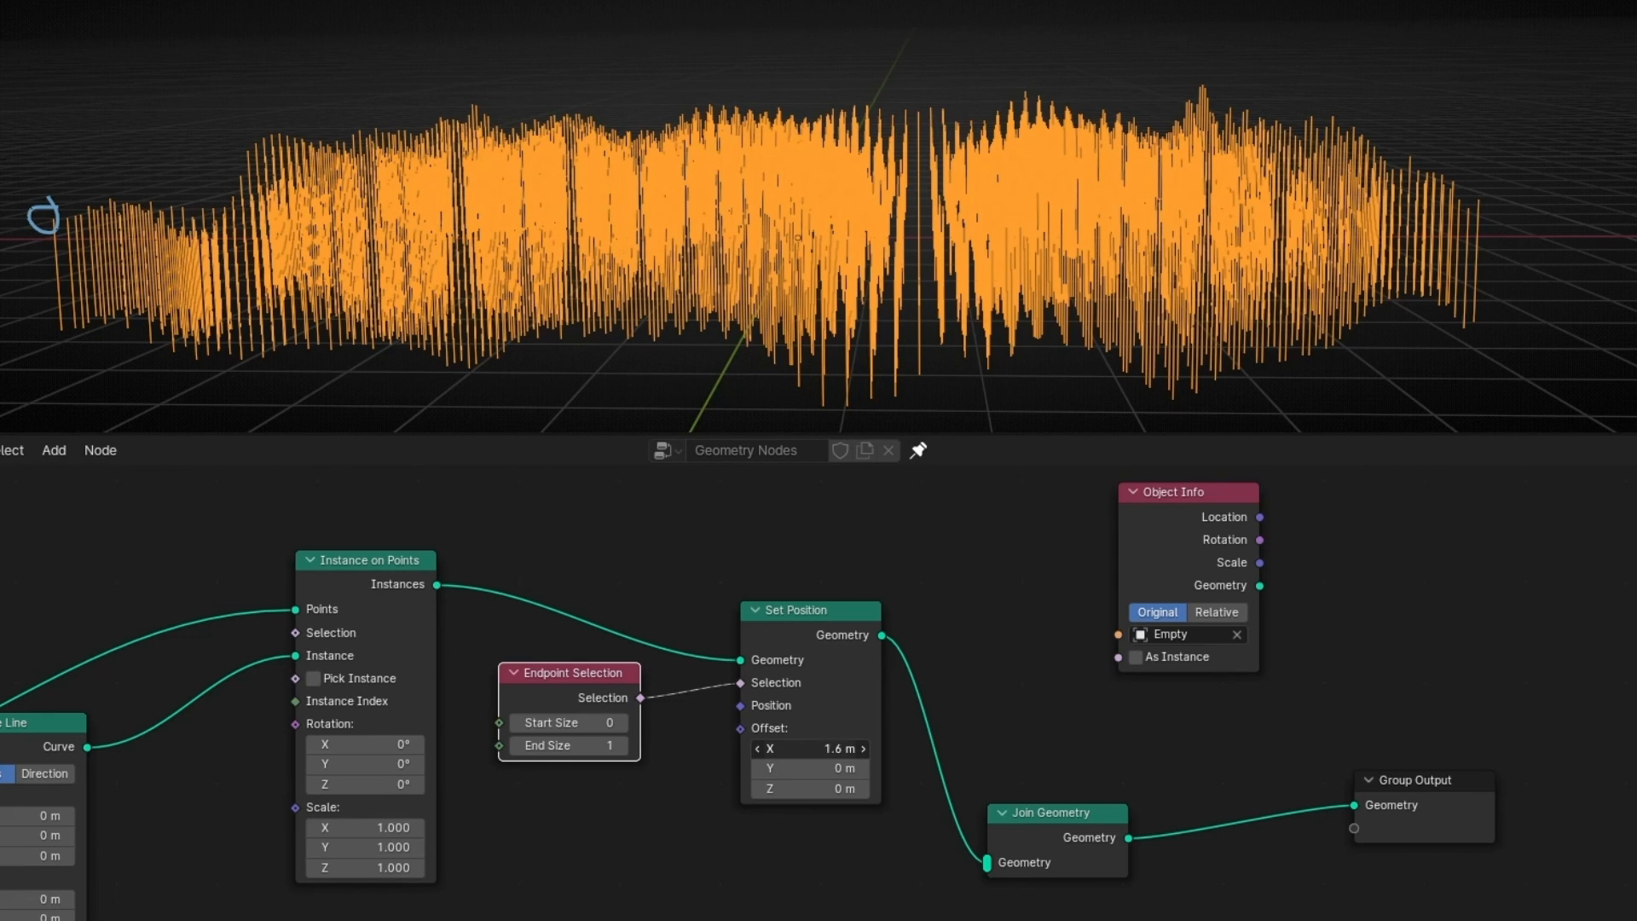
pyautogui.moveTo(810, 749); pyautogui.dragTo(853, 748)
pyautogui.moveTo(119, 213); pyautogui.dragTo(90, 205, button='right')
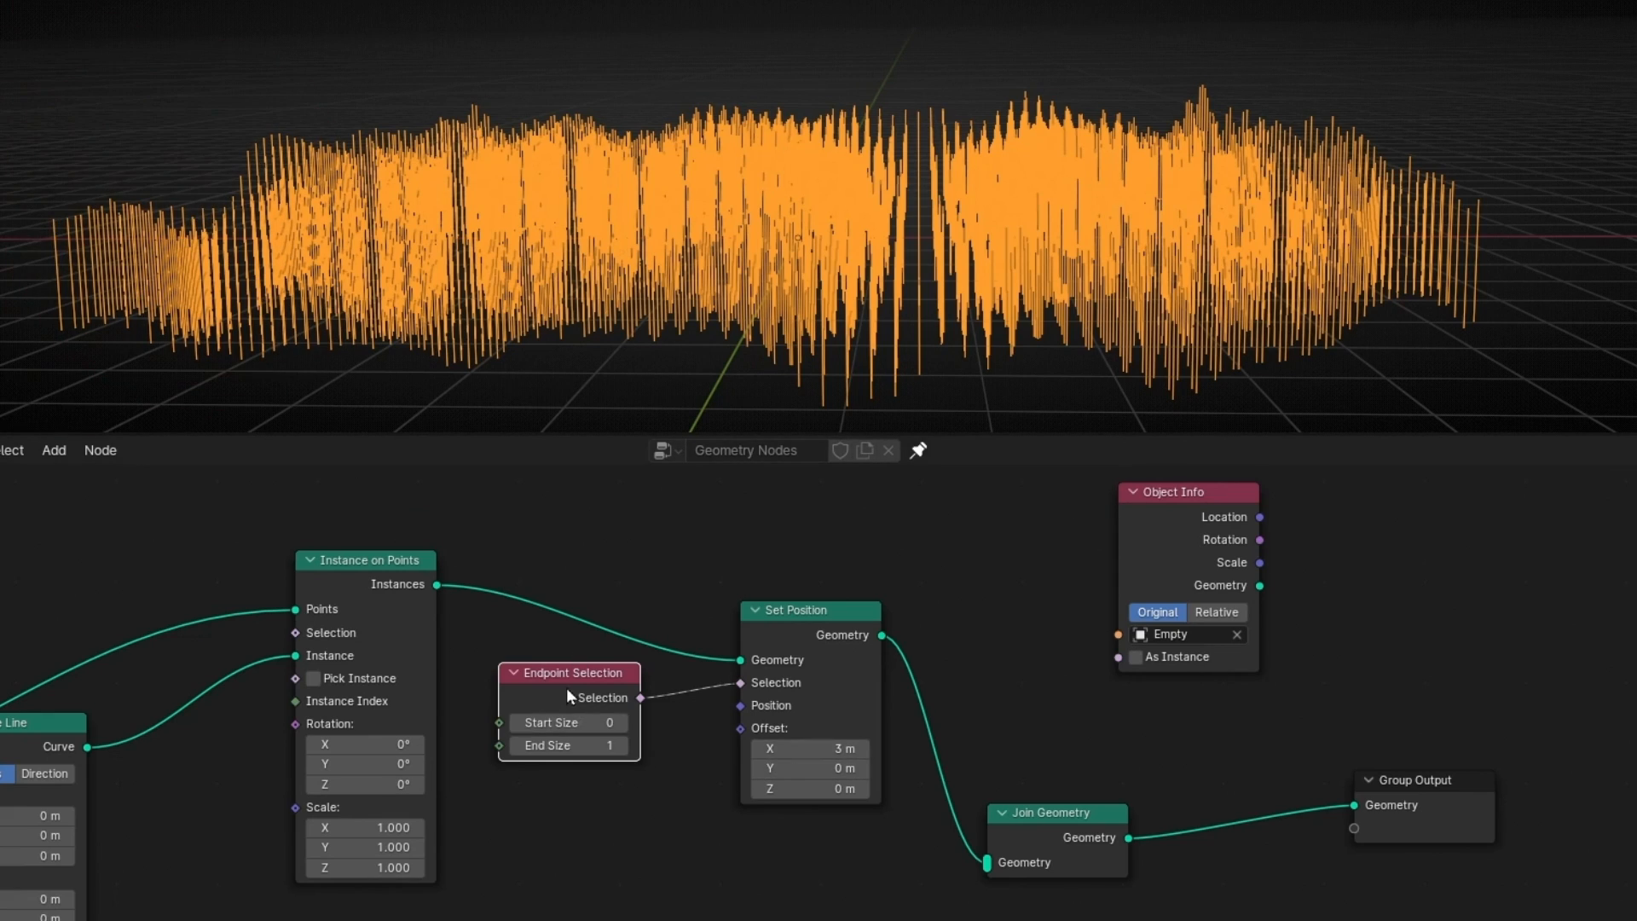
# Insert a Realize Instances node between Instance on Points and Set Position, and set Set Position's X offset to -3 m.
pyautogui.moveTo(568, 689); pyautogui.dragTo(589, 704)
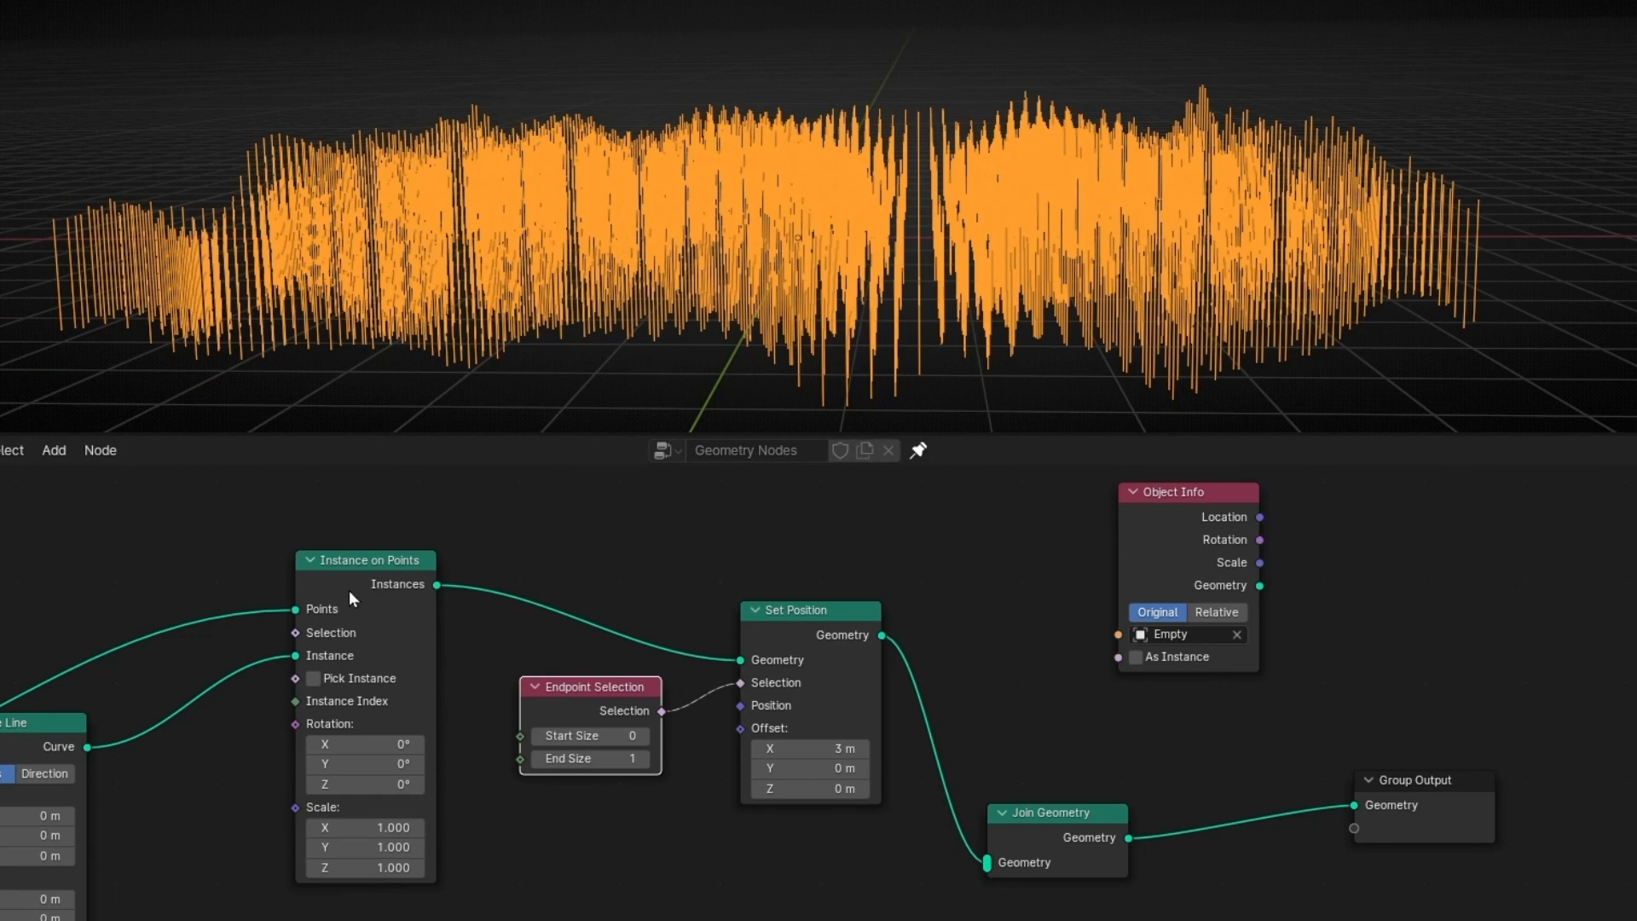
pyautogui.moveTo(578, 707); pyautogui.dragTo(598, 709)
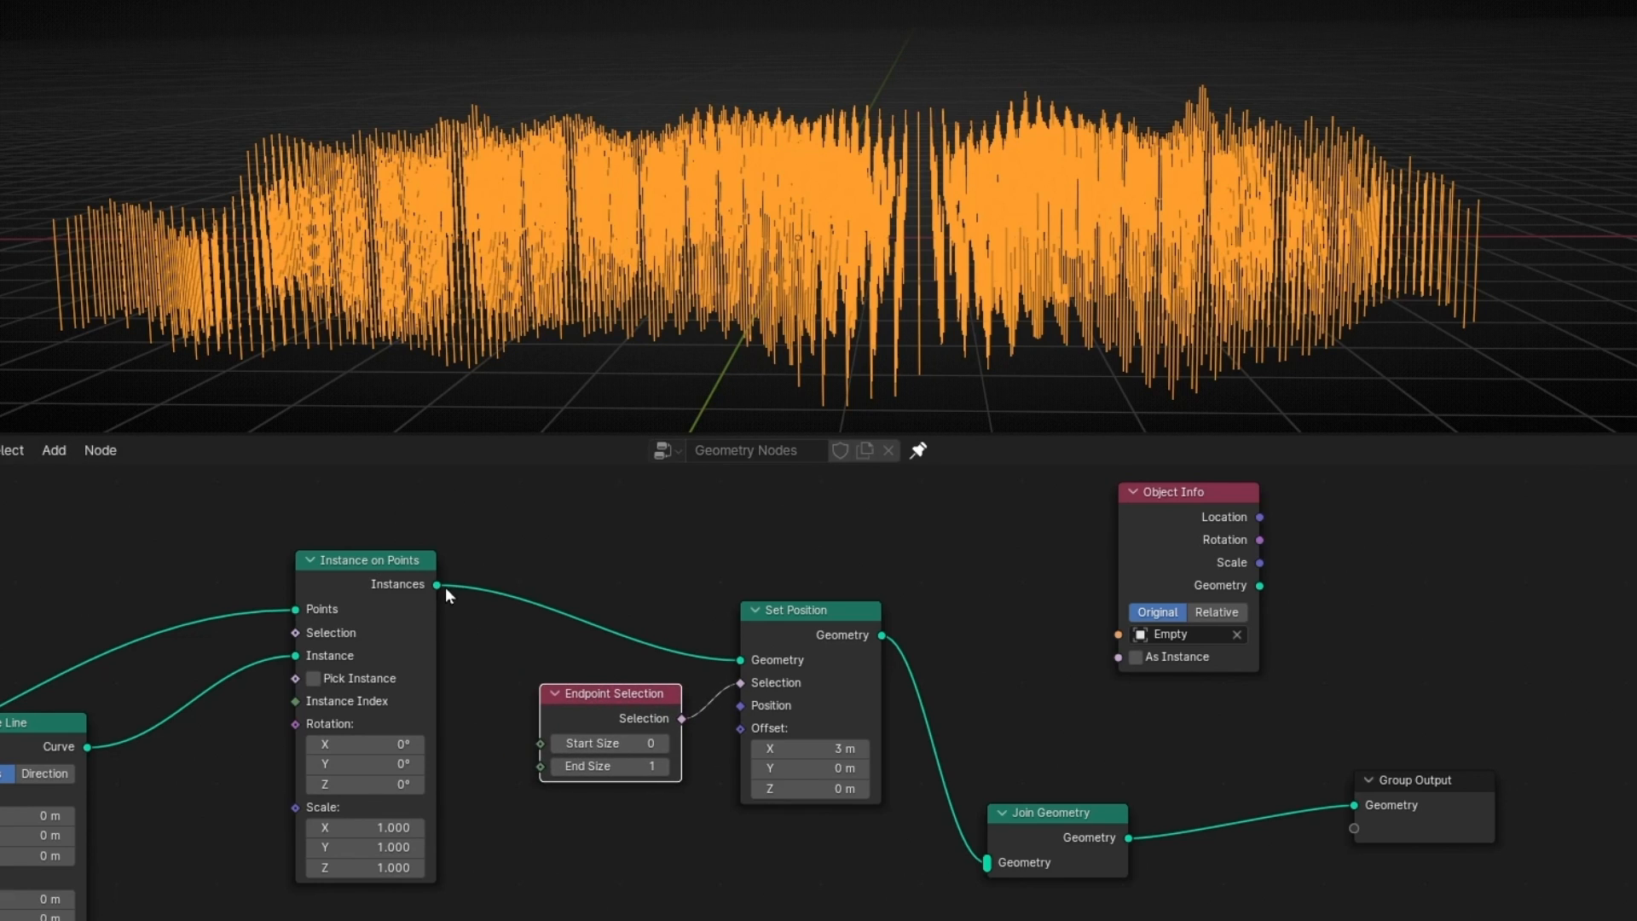
pyautogui.hotkey('shift', 'a')
pyautogui.write('rea')
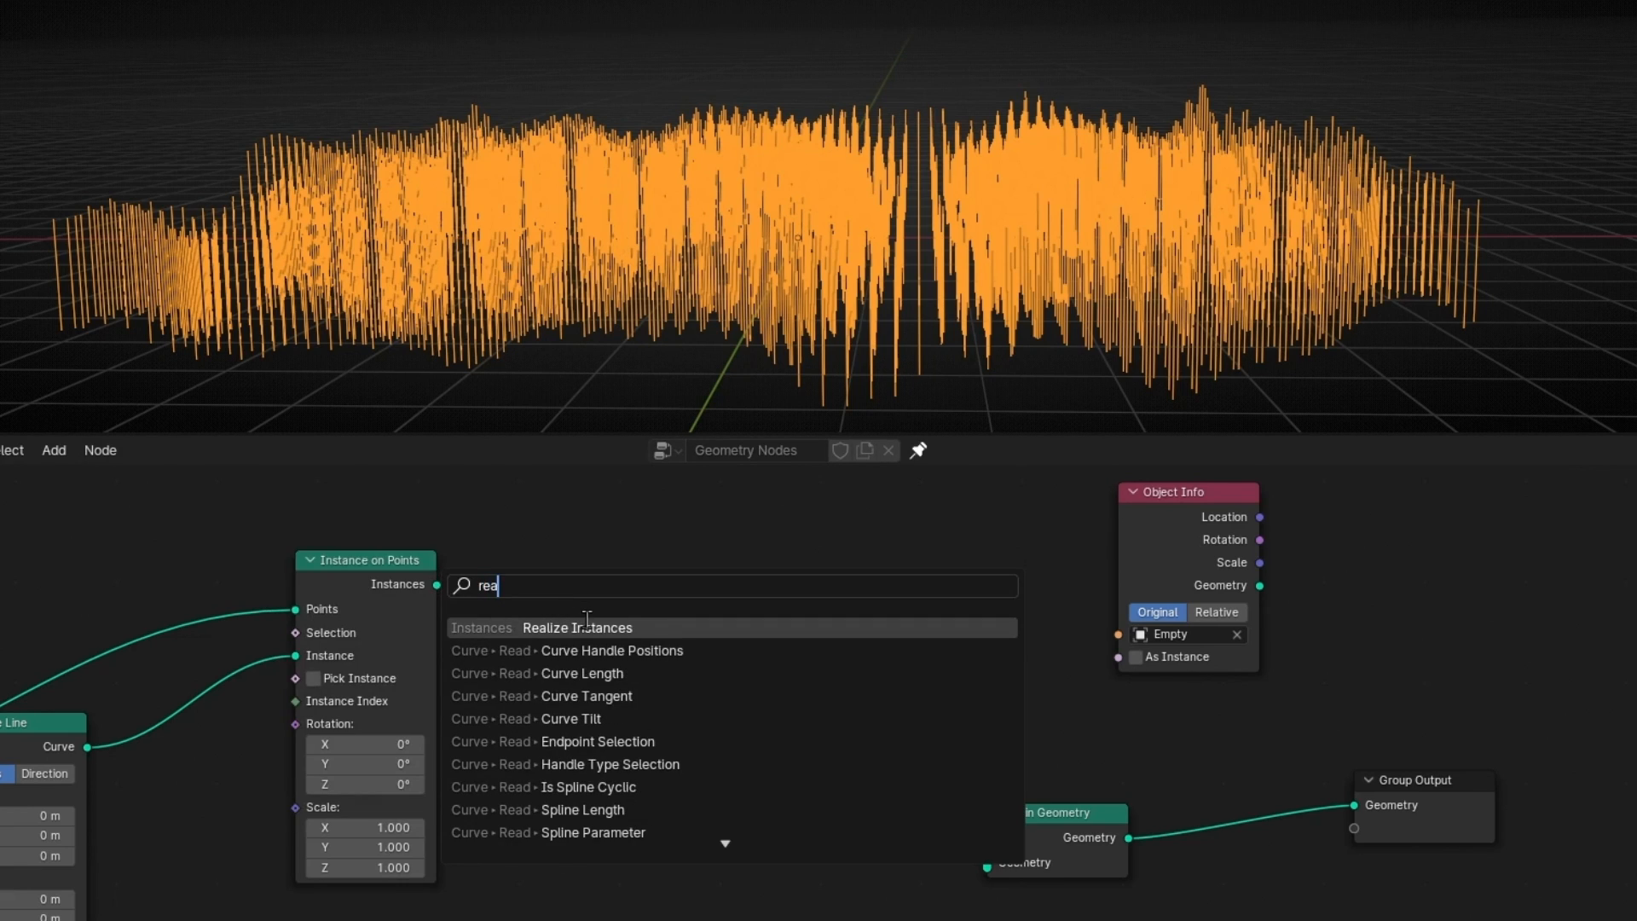
pyautogui.press('Return')
pyautogui.click(490, 572)
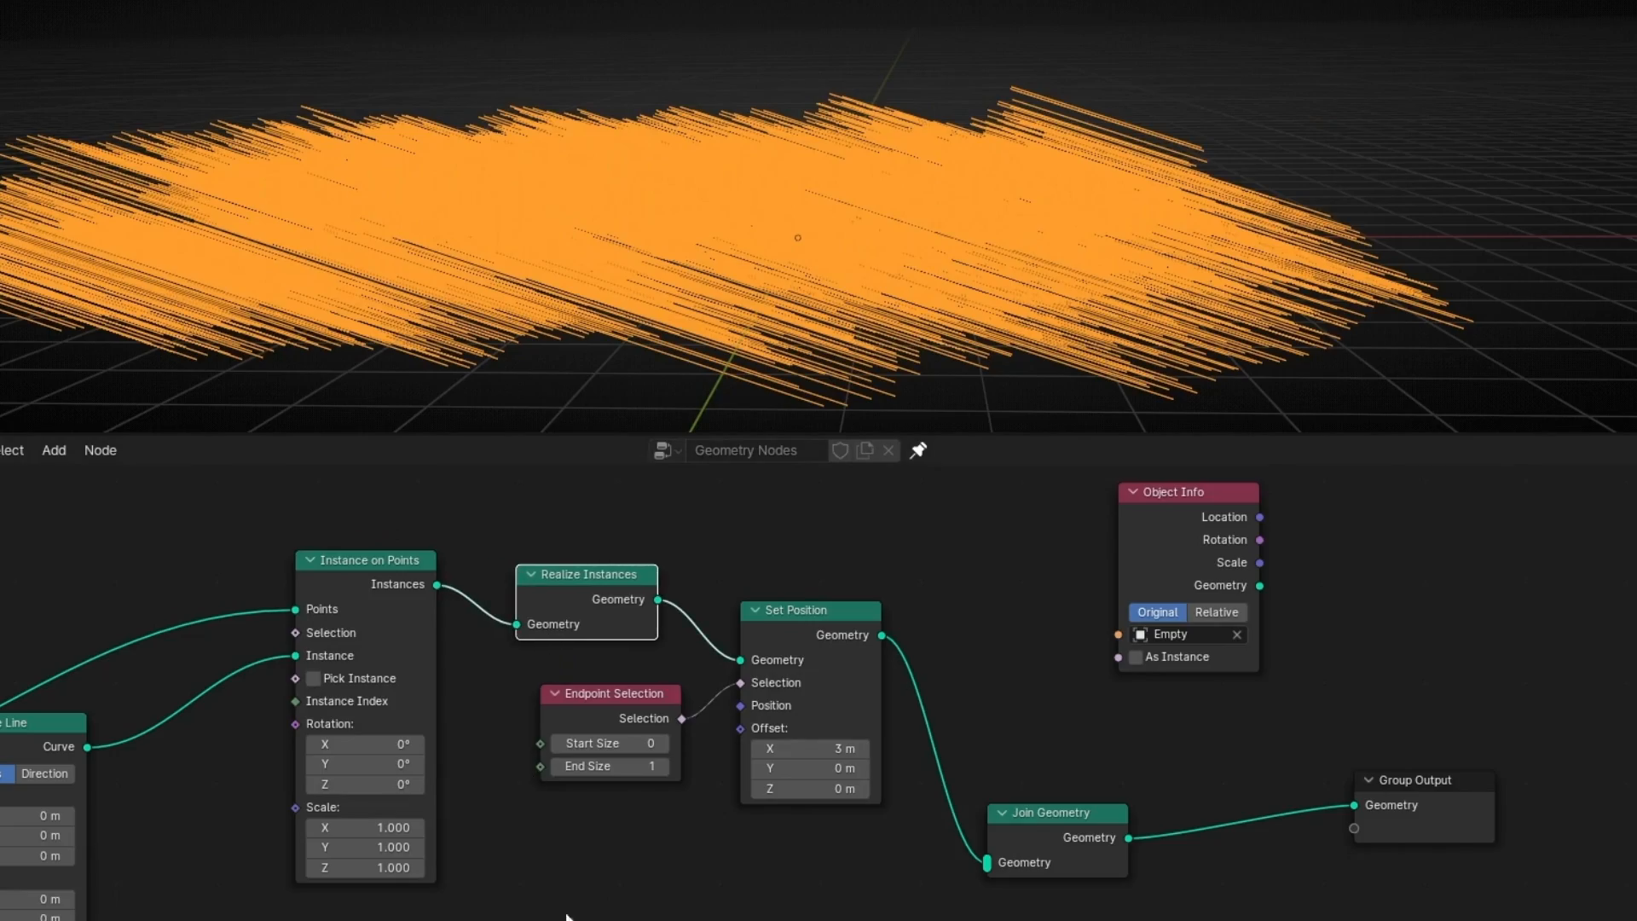
pyautogui.moveTo(810, 748); pyautogui.dragTo(725, 739)
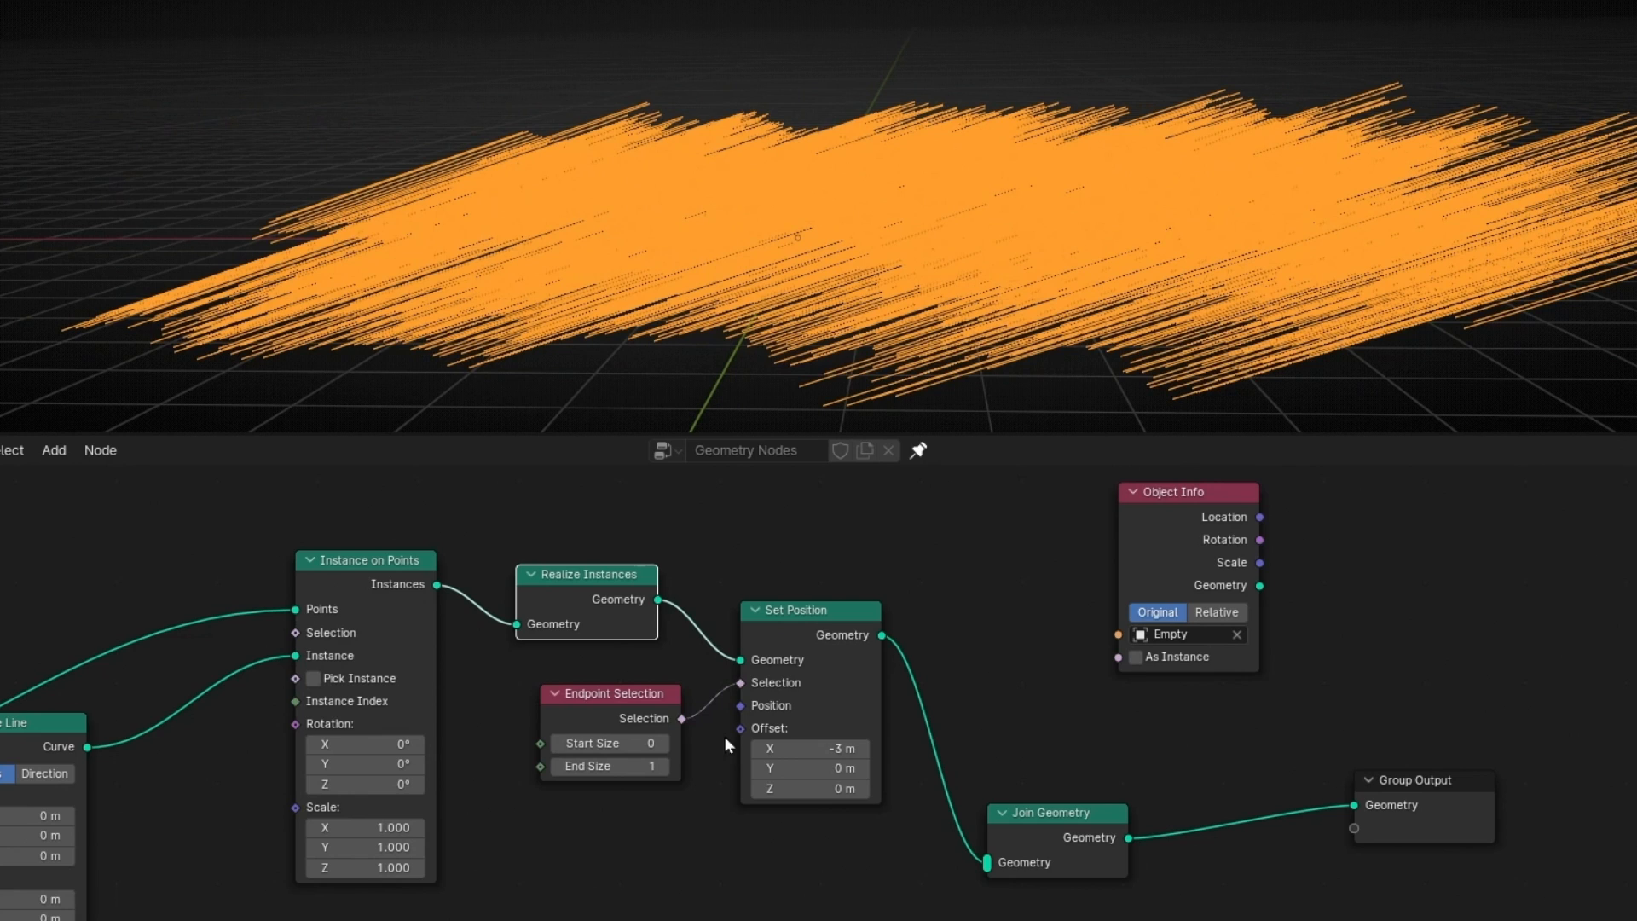
# Collapse the Endpoint Selection node and link the Empty's Object Info Location to the Position input of Set Position.
pyautogui.click(556, 691)
pyautogui.moveTo(1135, 552); pyautogui.dragTo(558, 811)
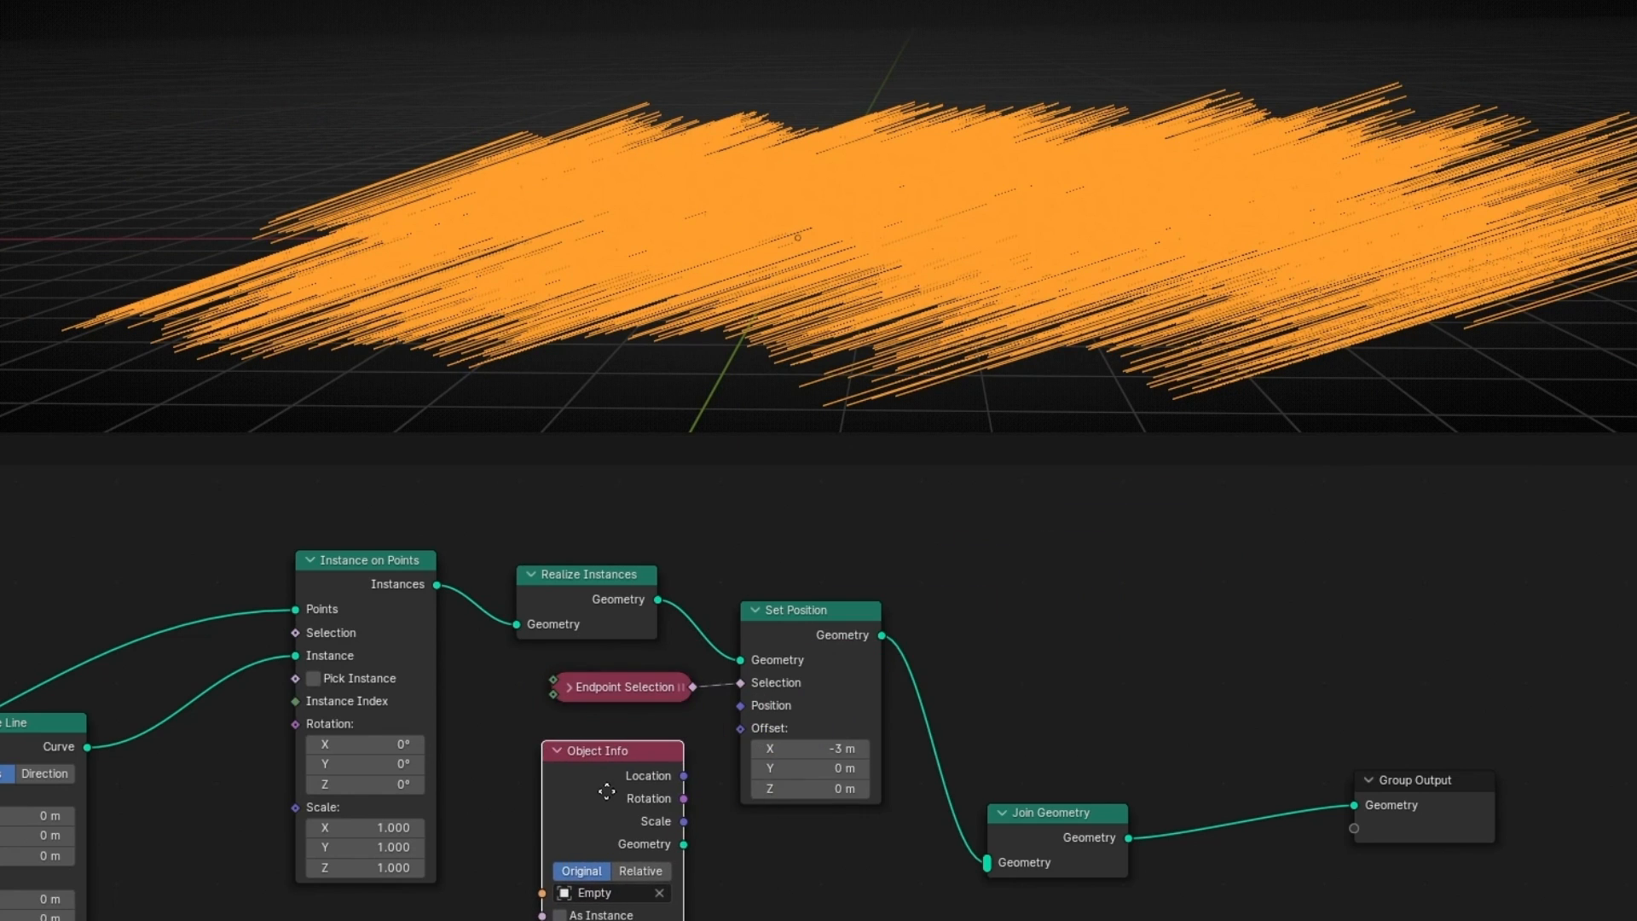
pyautogui.scroll(-3, 709, 207)
pyautogui.keyDown('shift'); pyautogui.moveTo(809, 142); pyautogui.dragTo(700, 238, button='middle'); pyautogui.keyUp('shift')
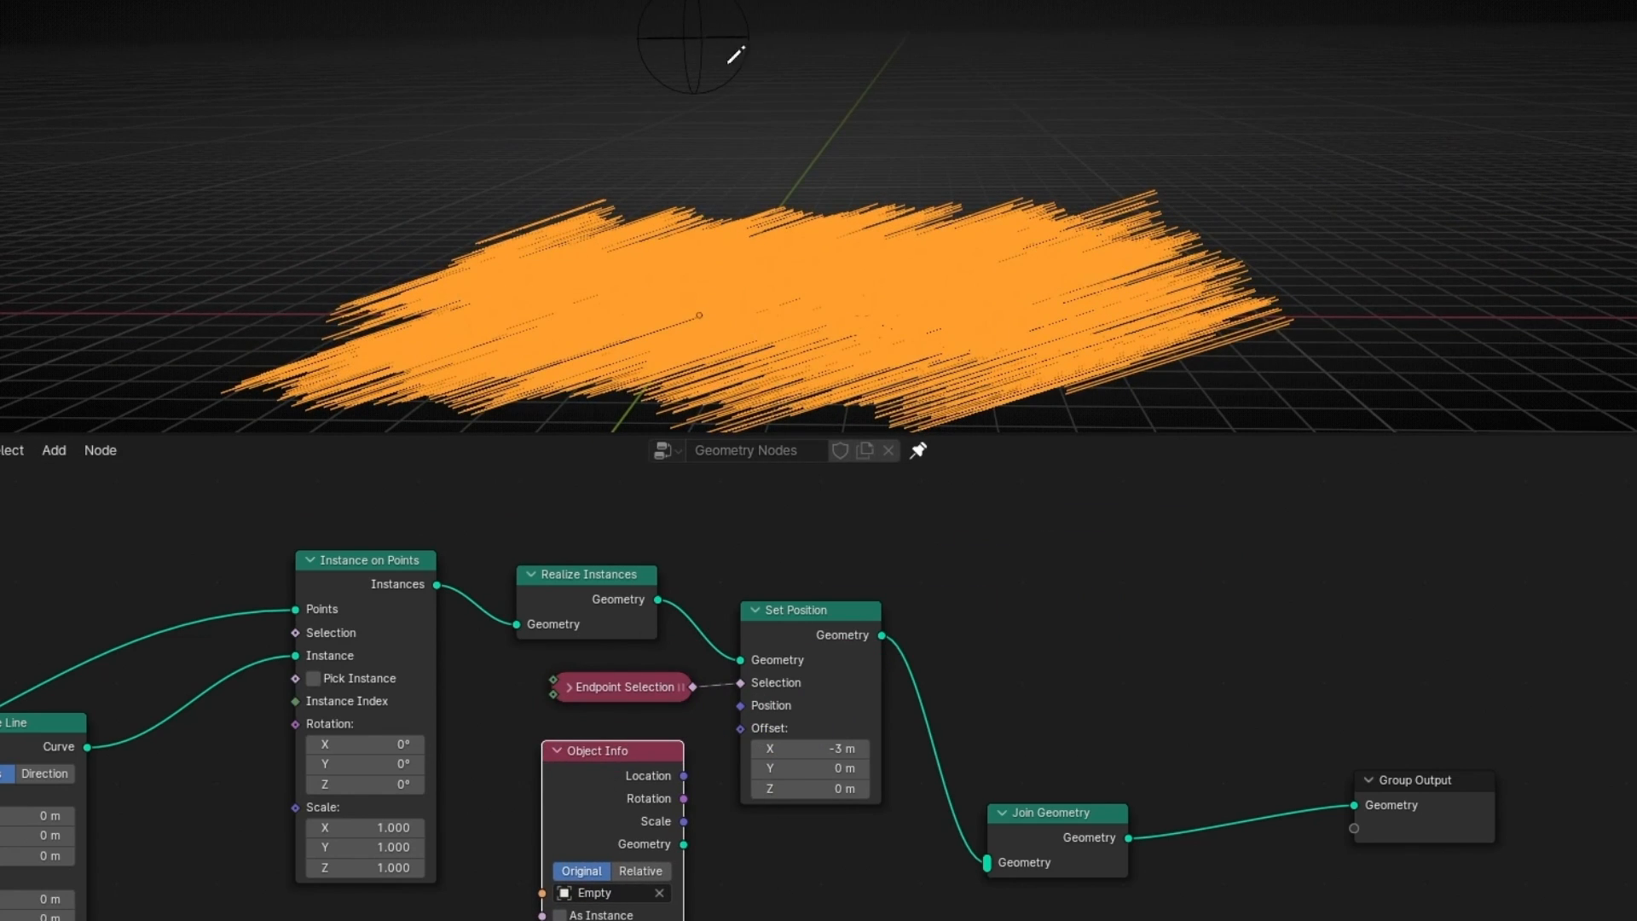
pyautogui.scroll(3, 723, 776)
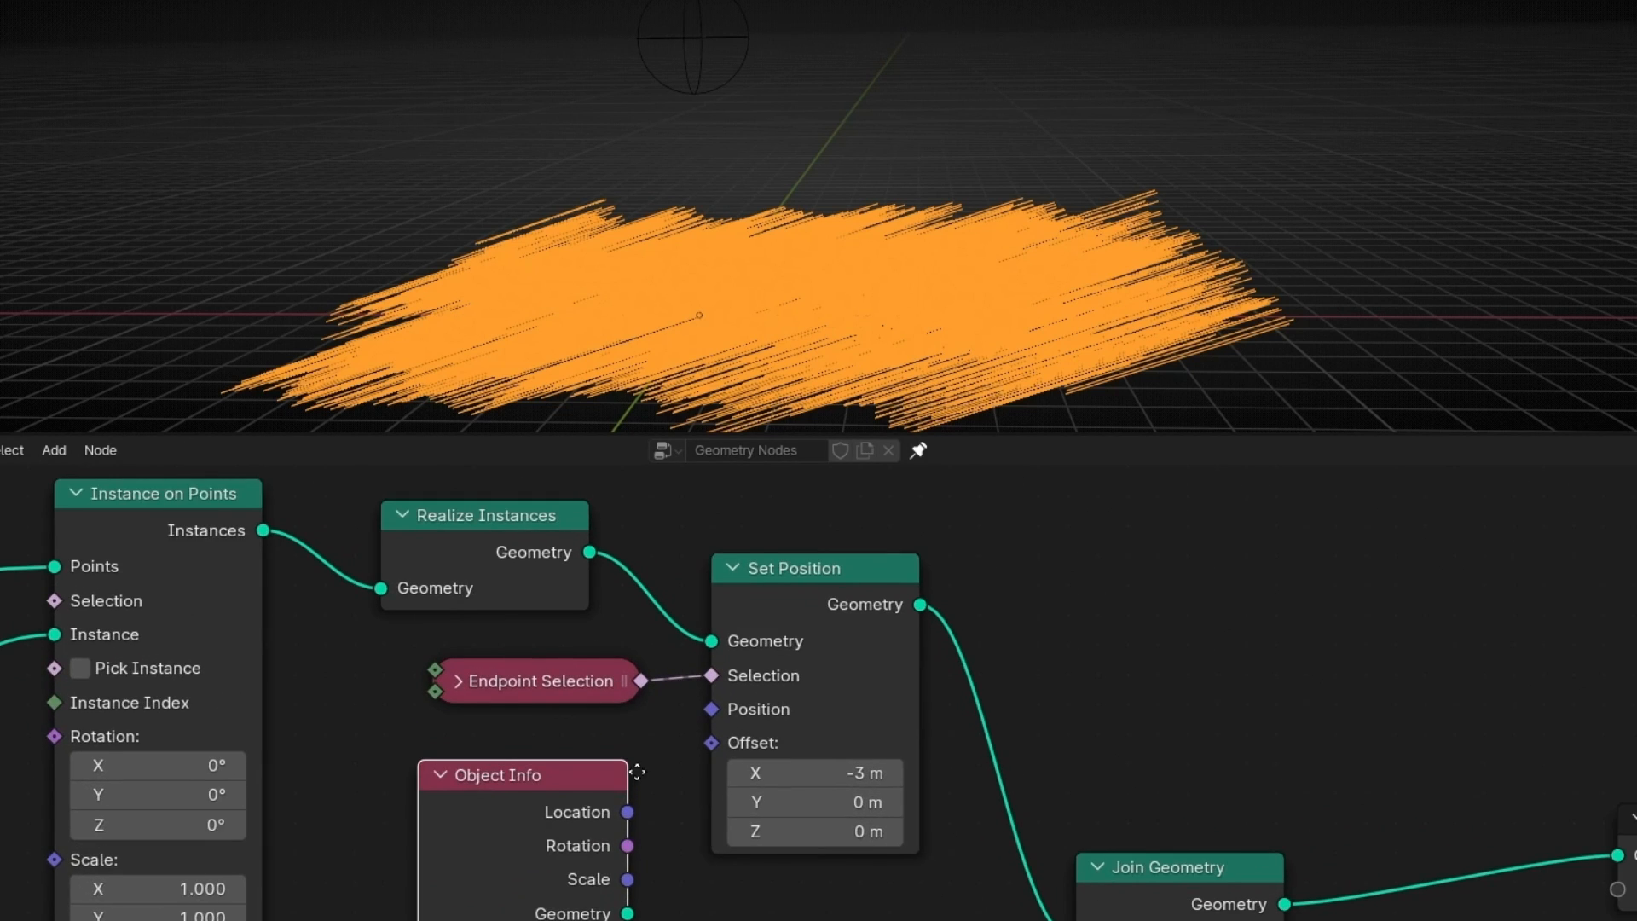
pyautogui.moveTo(637, 774); pyautogui.dragTo(706, 679)
# Set the X offset of the Set Position node to 0 m.
pyautogui.click(895, 730)
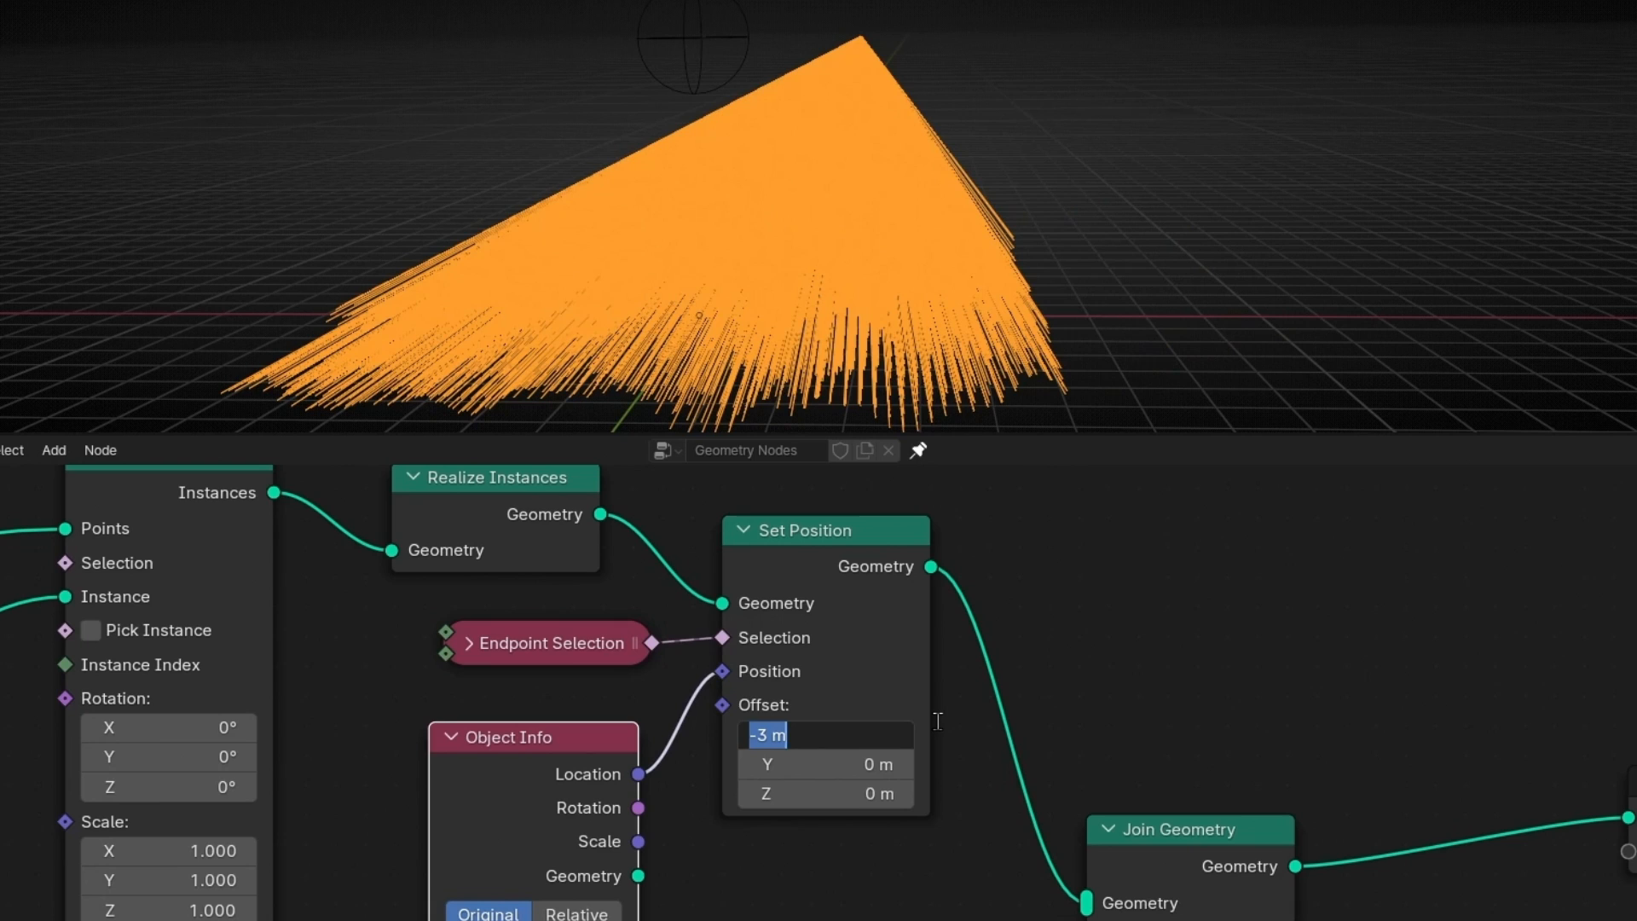
pyautogui.write('0')
pyautogui.press('Return')
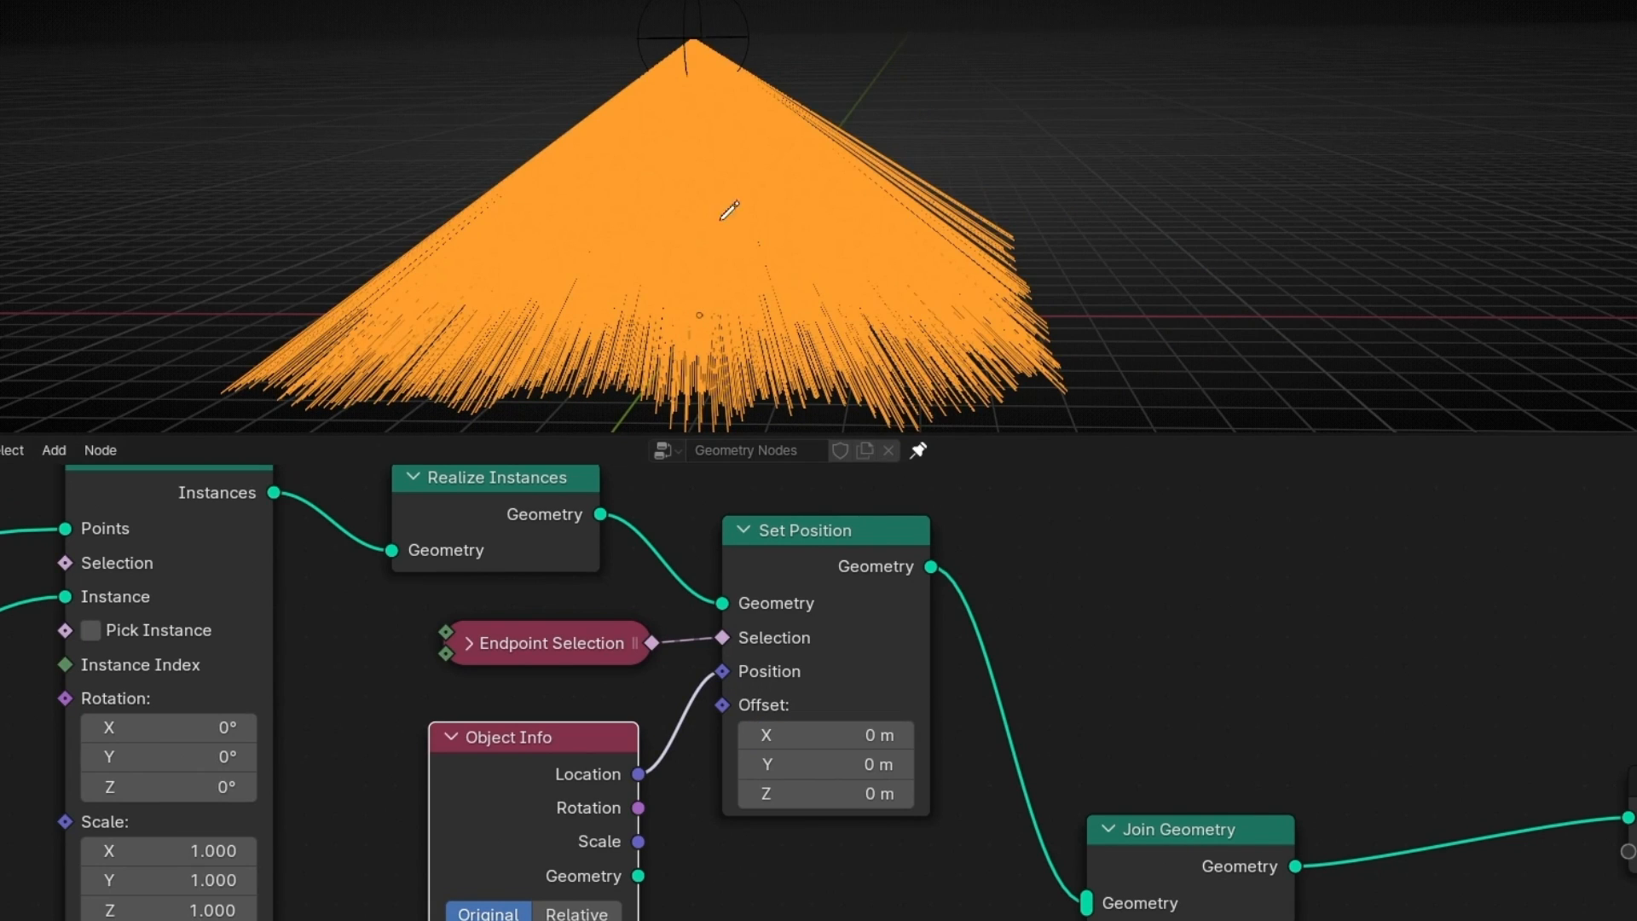
# Move the Empty in the enlarged viewport to raise the point where the lines converge above the grid.
pyautogui.hotkey('ctrl', 'space')
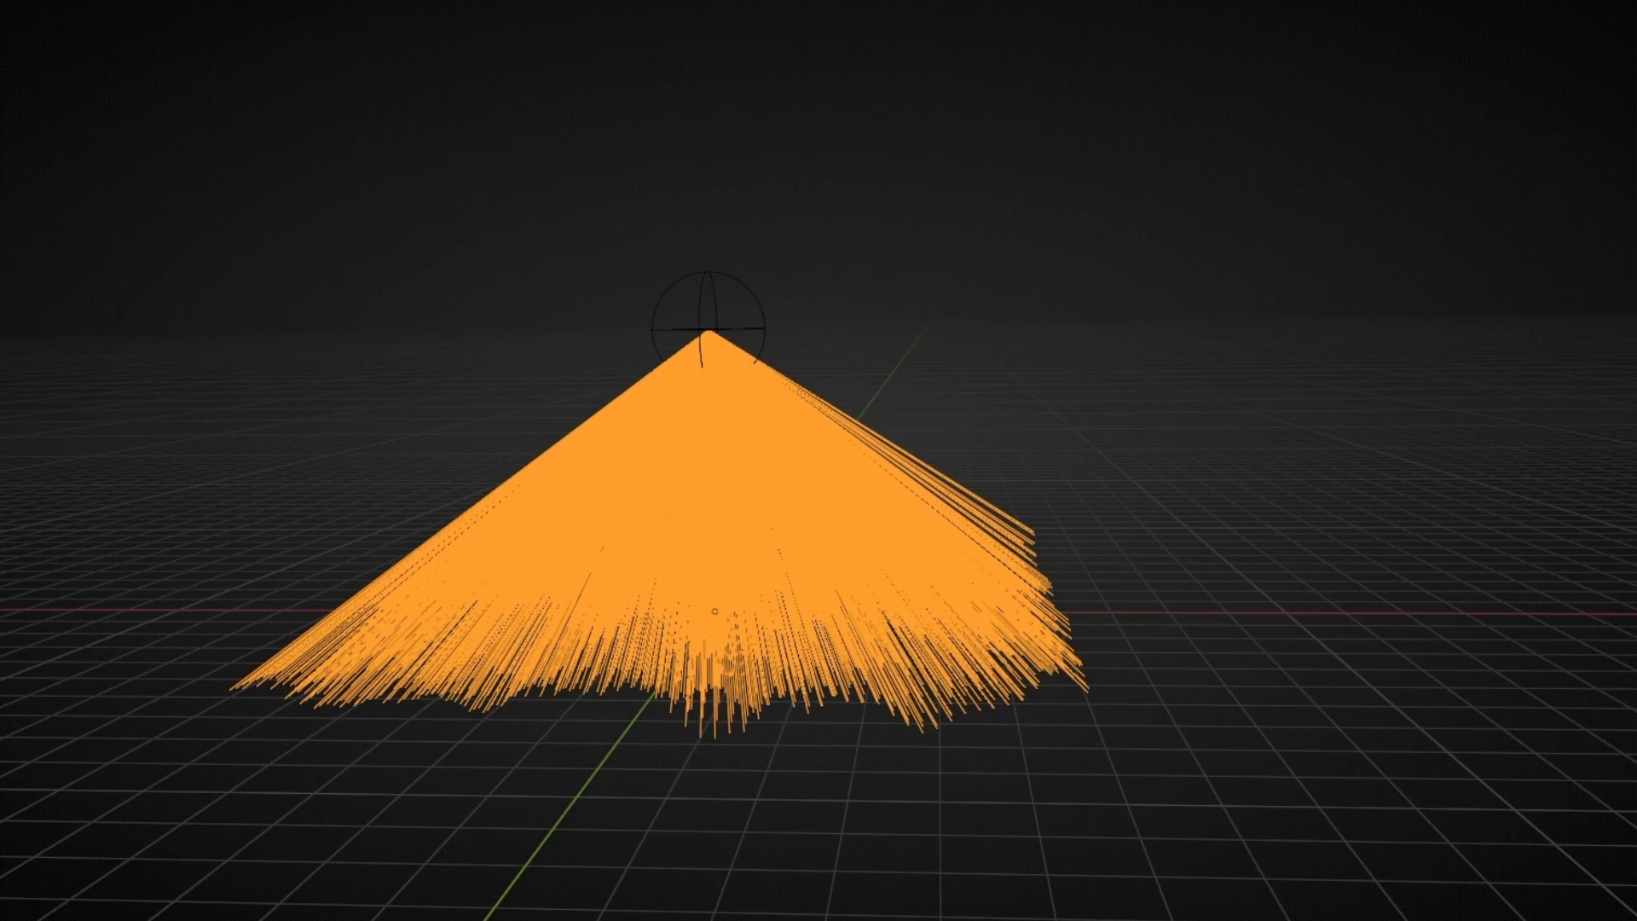
pyautogui.click(723, 324)
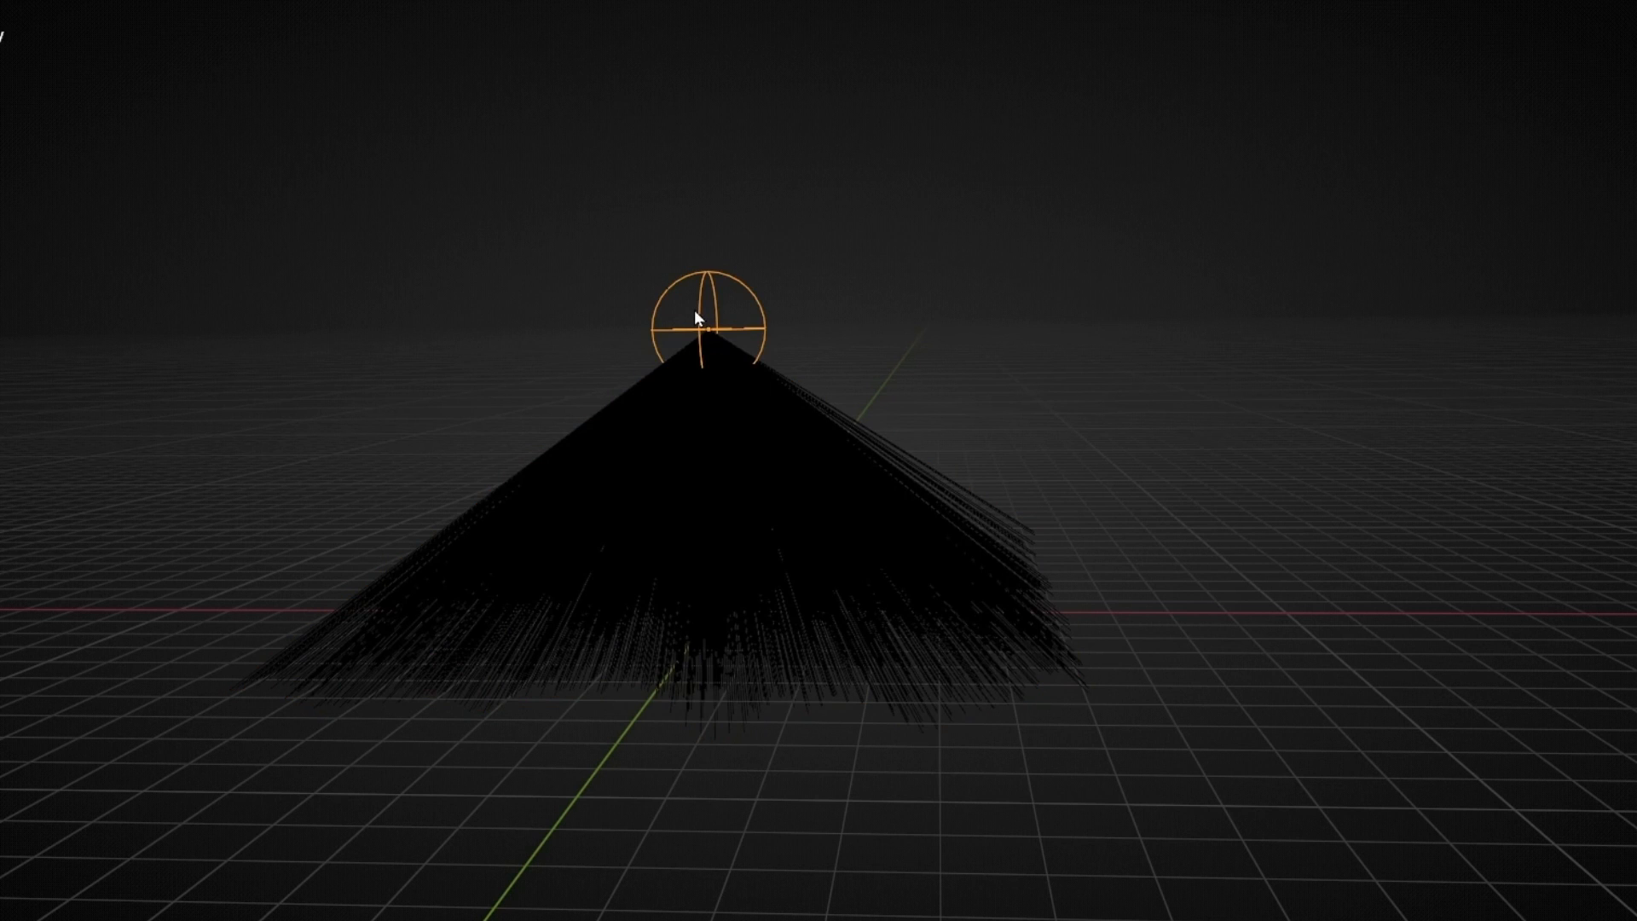
pyautogui.press('g')
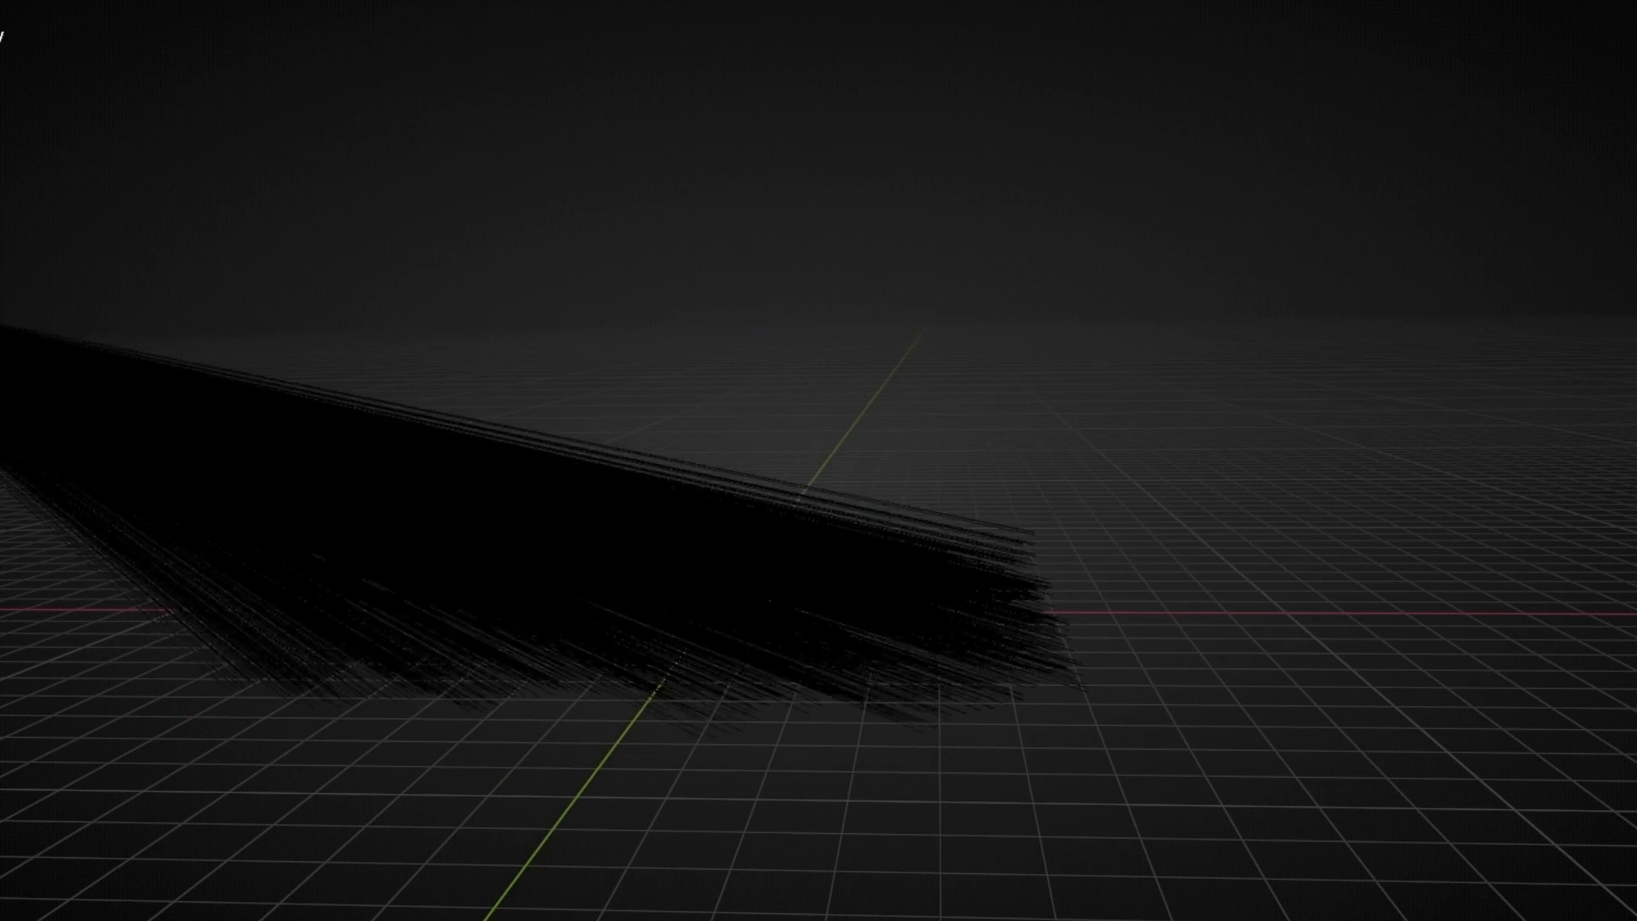
pyautogui.click(729, 252)
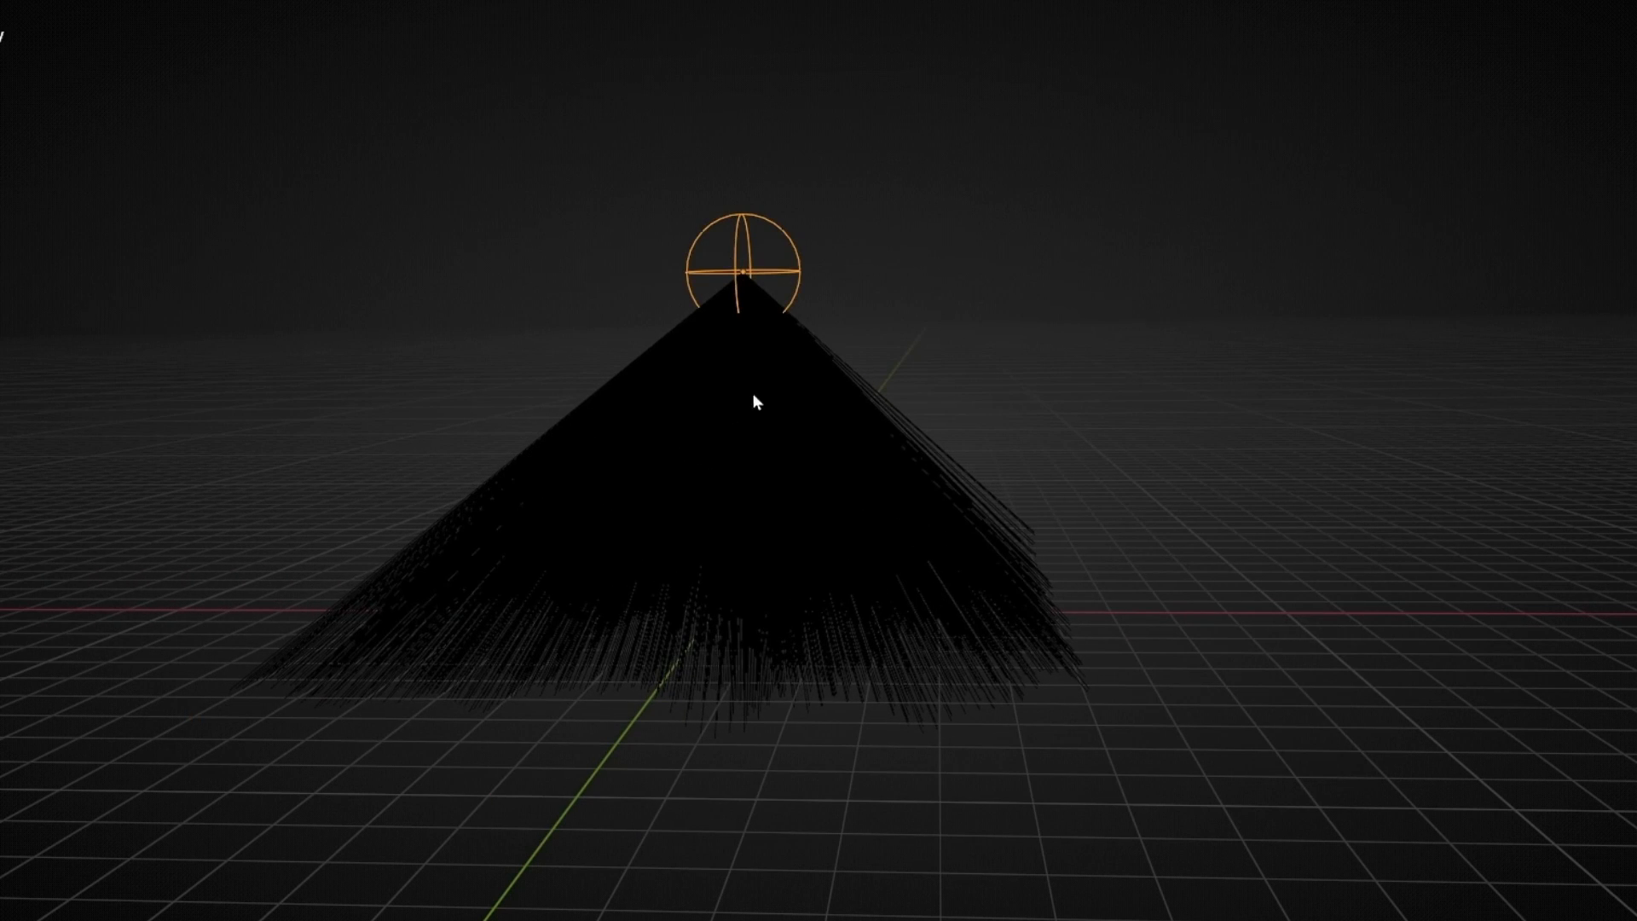
pyautogui.hotkey('ctrl', 'space')
# Move the Group Output and Join Geometry nodes farther away from Set Position to make room for more nodes.
pyautogui.scroll(-8, 914, 621)
pyautogui.moveTo(1005, 655); pyautogui.dragTo(768, 593, button='middle')
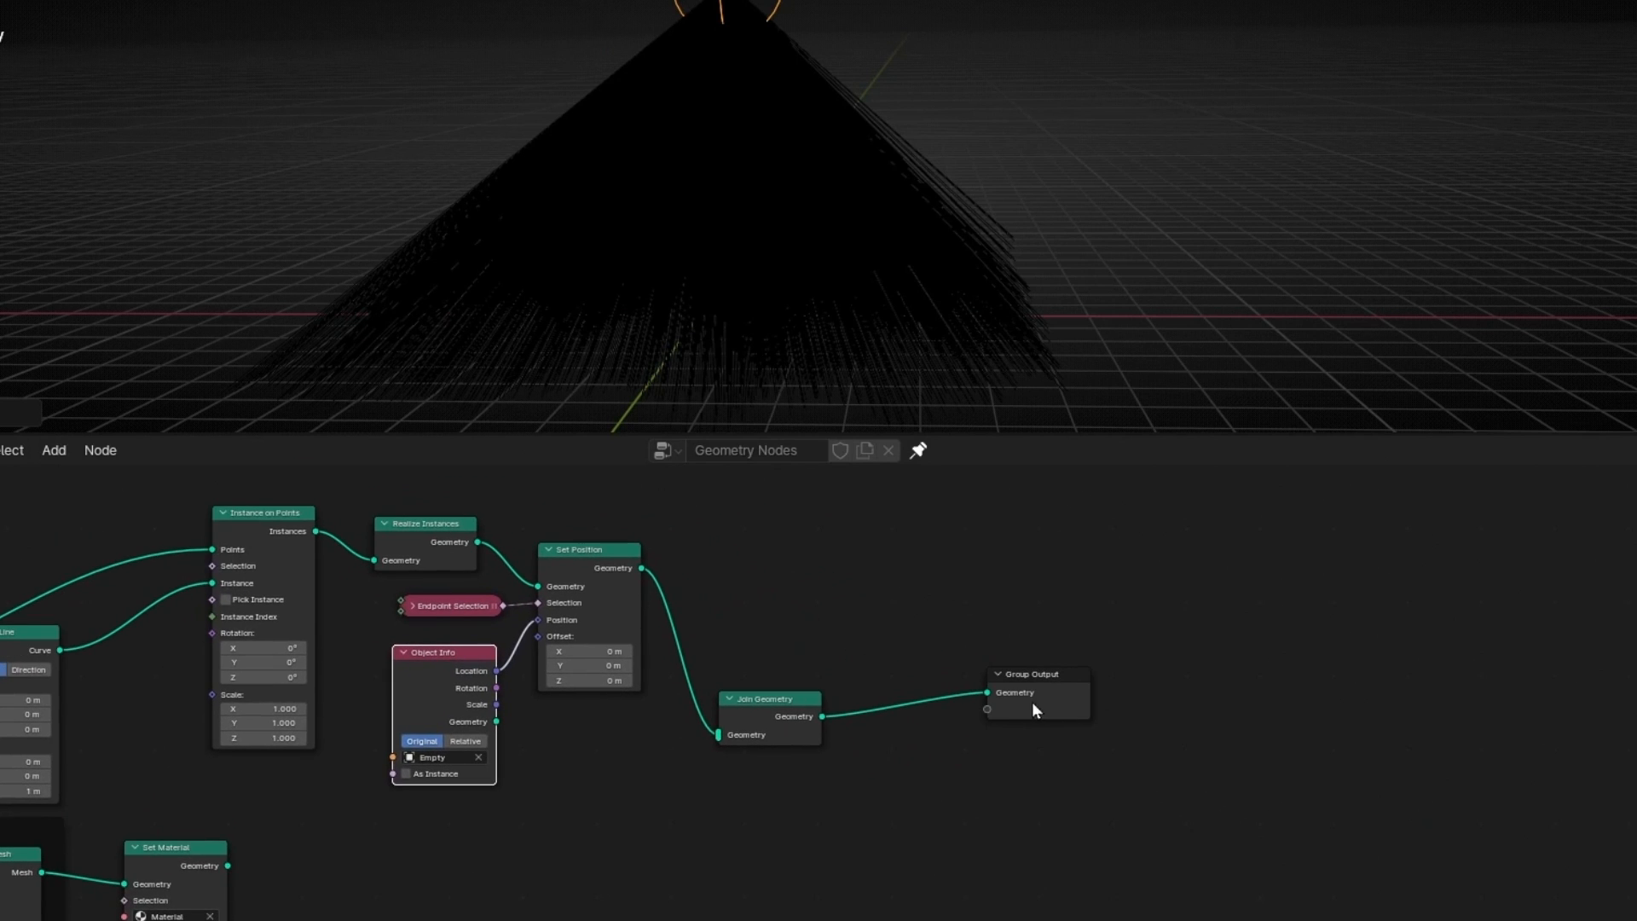
pyautogui.moveTo(1033, 706); pyautogui.dragTo(1201, 795)
pyautogui.moveTo(779, 717); pyautogui.dragTo(979, 799)
# Place a copy of the framed Curve to Mesh and Curve Circle nodes near the Set Position node.
pyautogui.moveTo(625, 826); pyautogui.dragTo(937, 639, button='middle')
pyautogui.moveTo(316, 908)
pyautogui.mouseDown()
pyautogui.moveTo(256, 767)
pyautogui.moveTo(266, 693)
pyautogui.mouseUp()
pyautogui.moveTo(926, 637); pyautogui.dragTo(627, 764, button='middle')
pyautogui.hotkey('ctrl', 'v')
pyautogui.moveTo(713, 657); pyautogui.dragTo(734, 673)
pyautogui.click(686, 639)
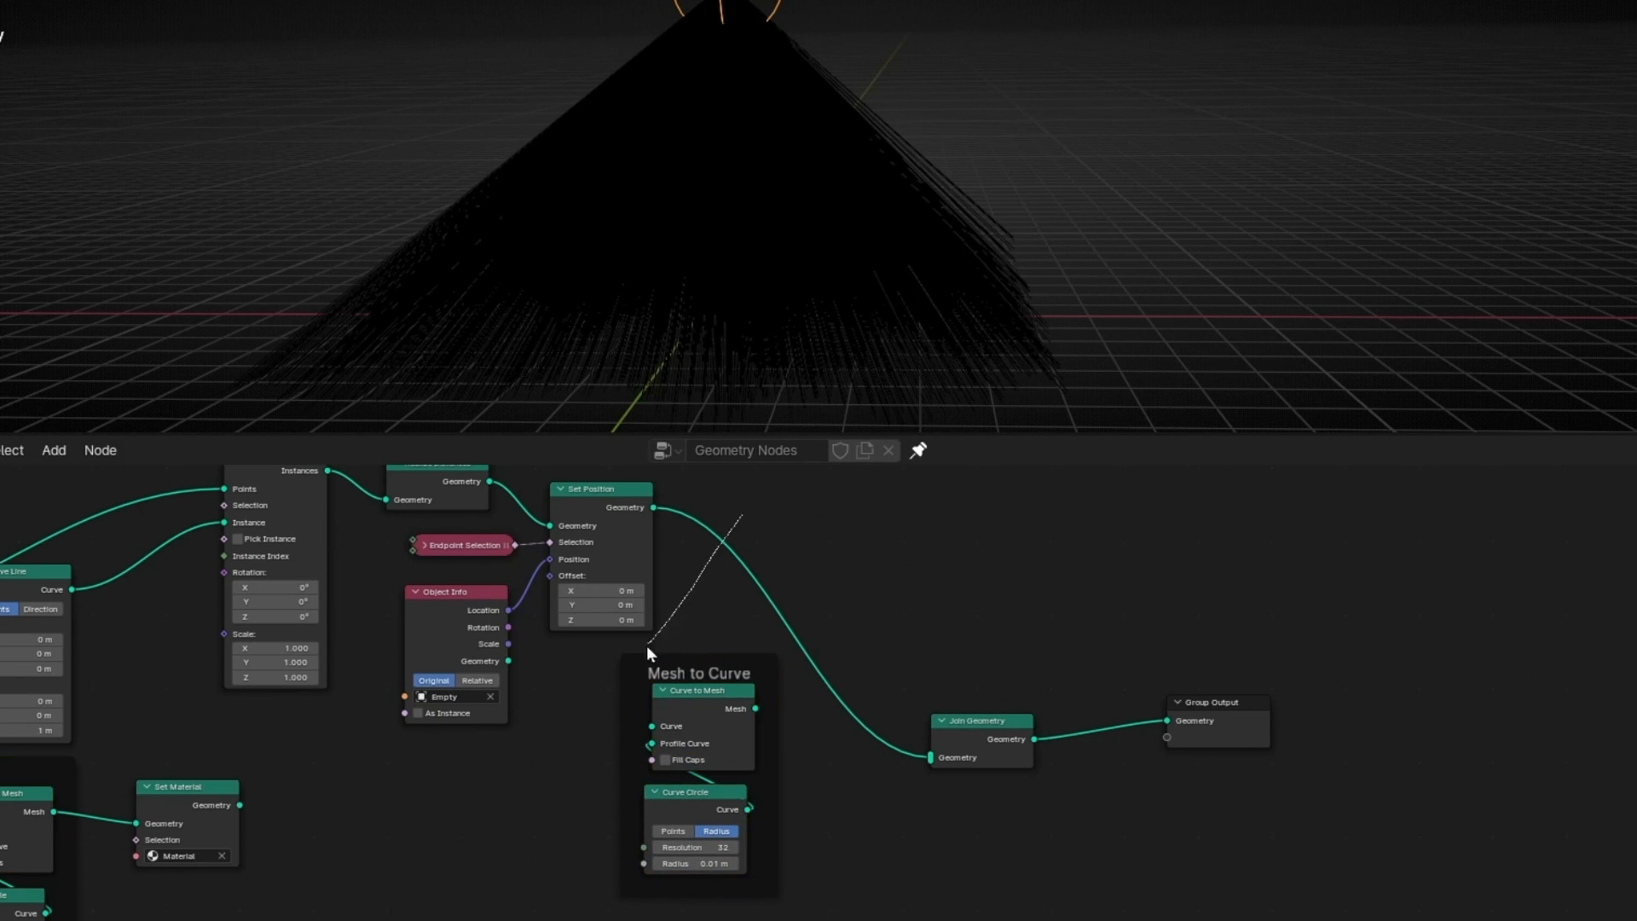
# Route the projection lines from Set Position through the copied Curve to Mesh node into Join Geometry.
pyautogui.keyDown('ctrl'); pyautogui.moveTo(646, 647); pyautogui.dragTo(645, 649, button='right'); pyautogui.keyUp('ctrl')
pyautogui.keyDown('alt'); pyautogui.moveTo(607, 549); pyautogui.dragTo(934, 750, button='right'); pyautogui.keyUp('alt')
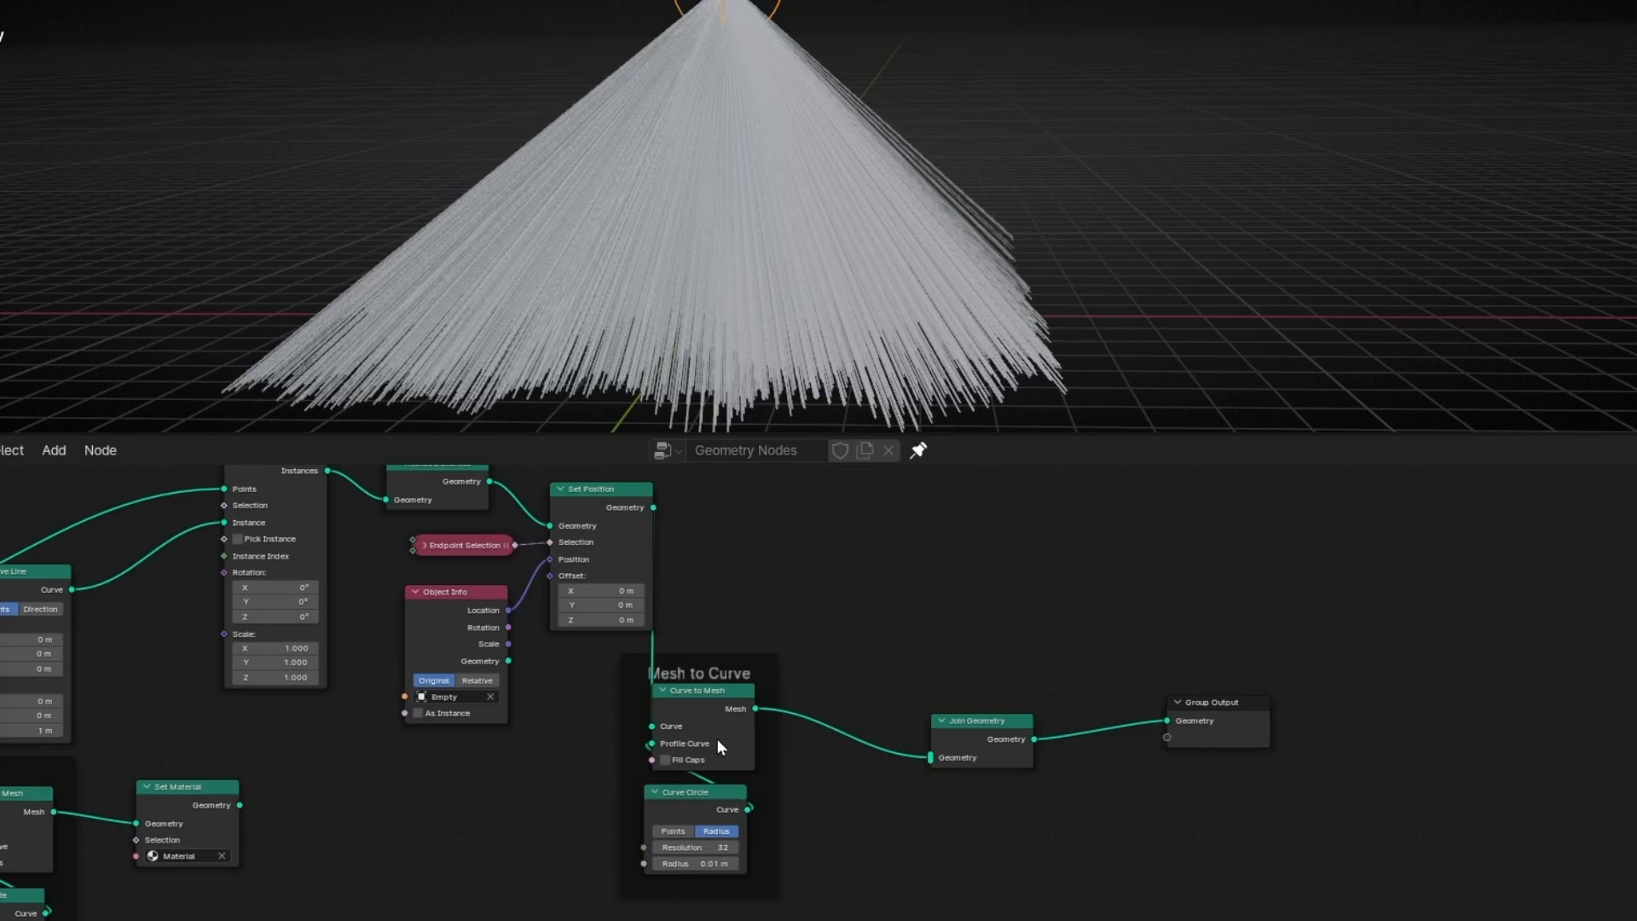
pyautogui.moveTo(717, 666); pyautogui.dragTo(790, 512)
# Rename the copied frame to "Curve to Mesh".
pyautogui.press('F2')
pyautogui.write('Curve to Mesh')
pyautogui.press('Return')
# Reposition the Empty slightly so the apex of the projection lines sits over the green Y axis.
pyautogui.hotkey('ctrl', 'space')
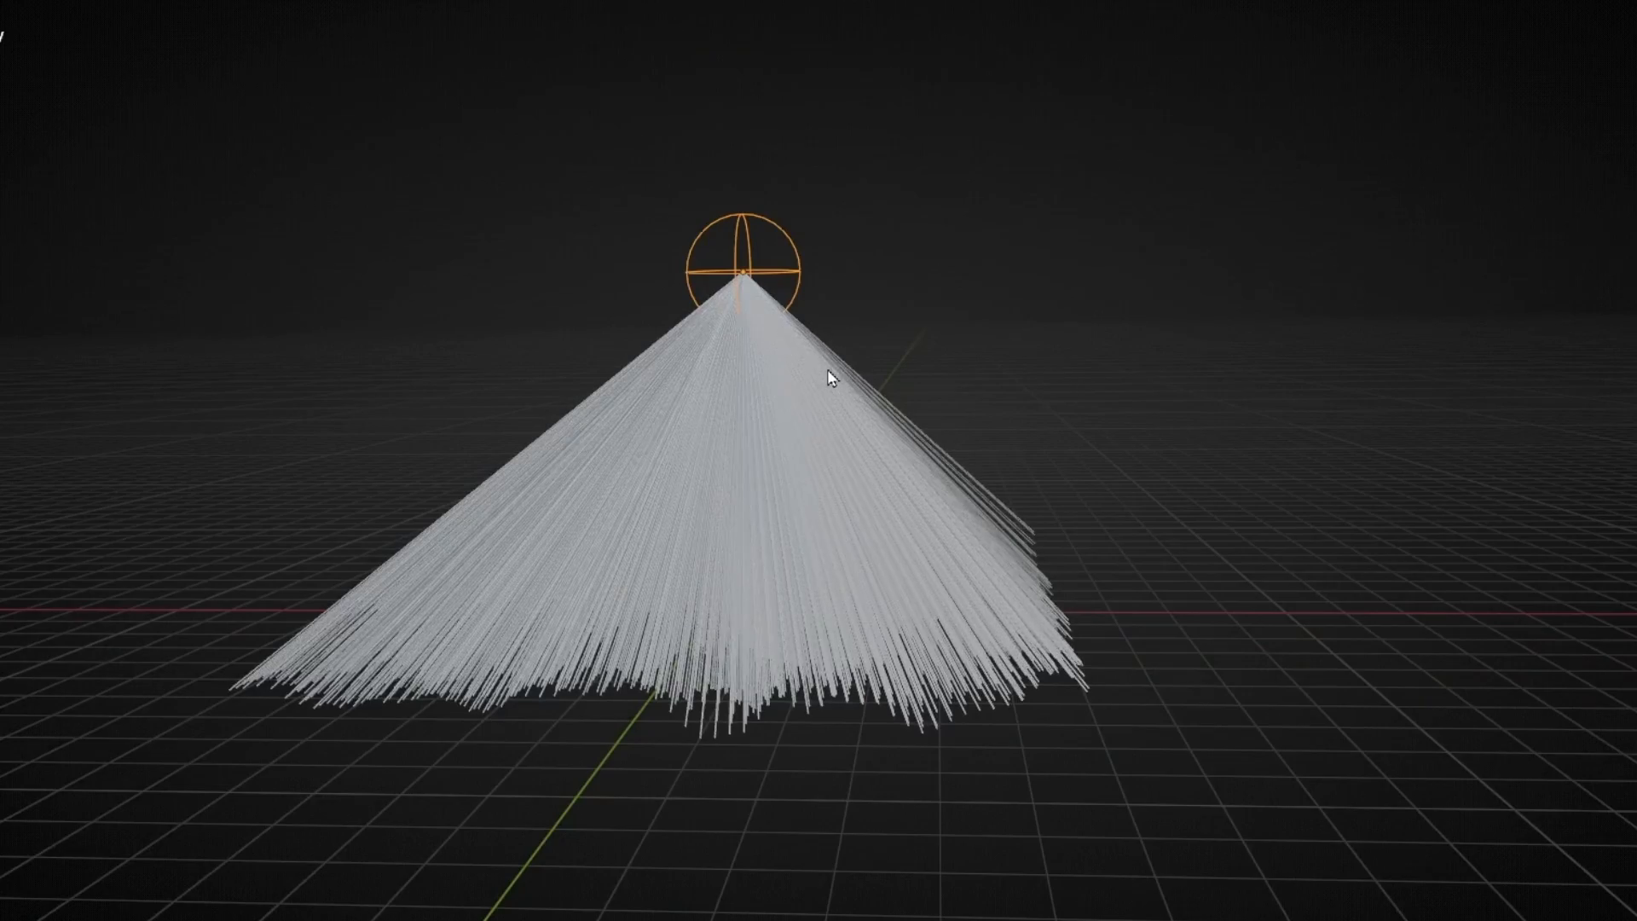
pyautogui.moveTo(831, 377); pyautogui.dragTo(759, 243, button='middle')
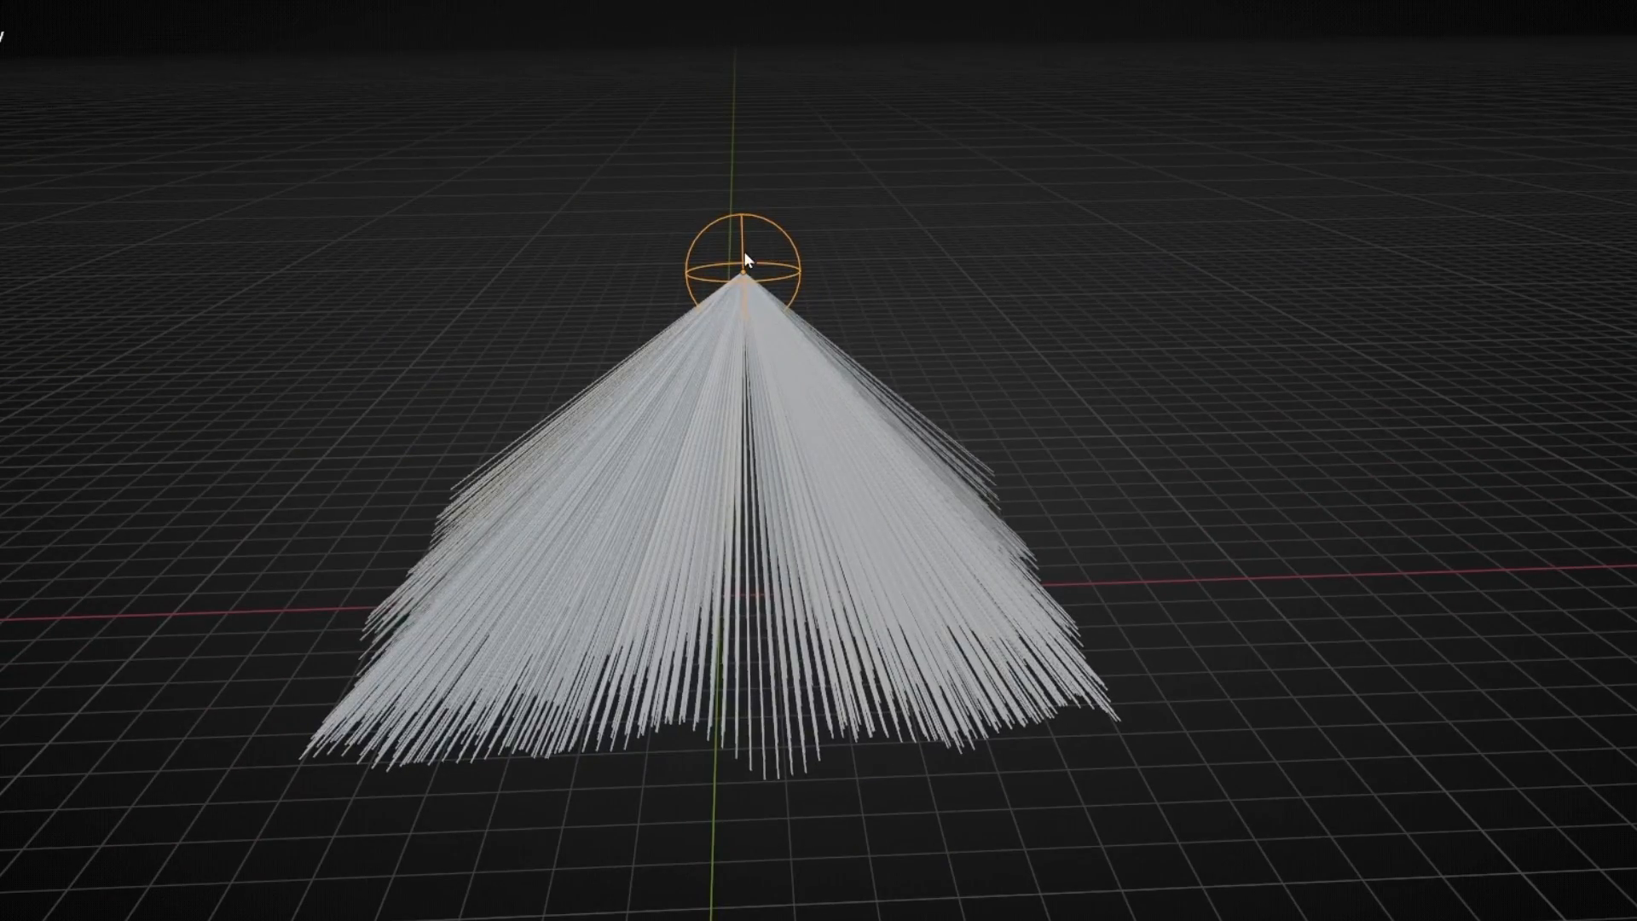
pyautogui.moveTo(746, 260)
pyautogui.mouseDown()
pyautogui.moveTo(1308, 171)
pyautogui.moveTo(80, 227)
pyautogui.moveTo(725, 260)
pyautogui.moveTo(731, 288)
pyautogui.mouseUp()
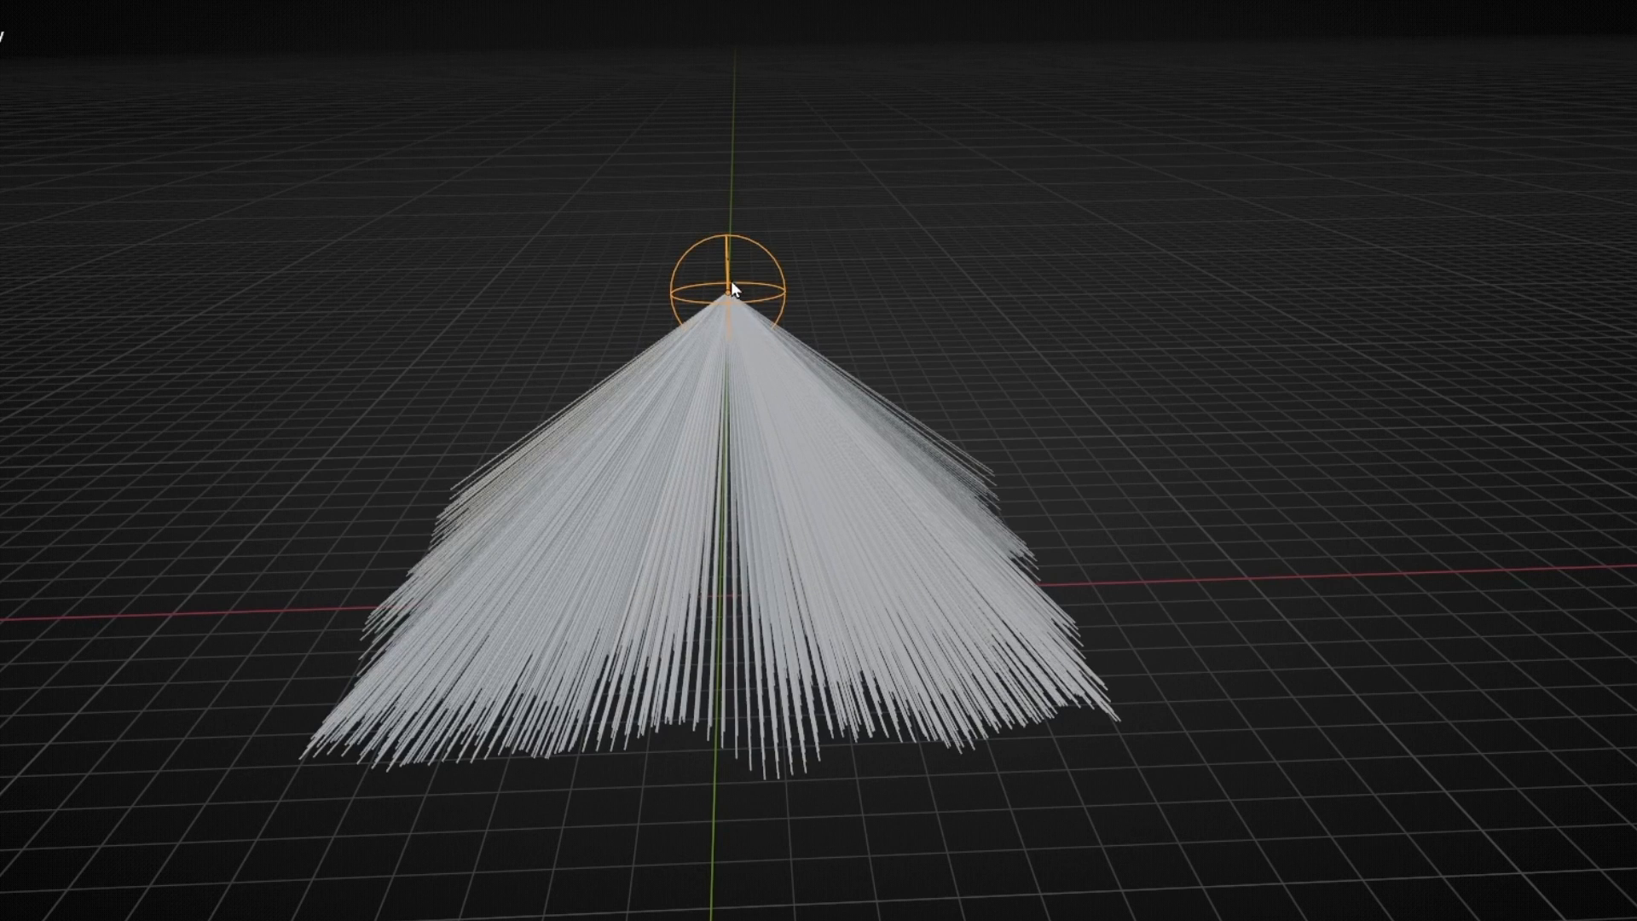
pyautogui.hotkey('ctrl', 'space')
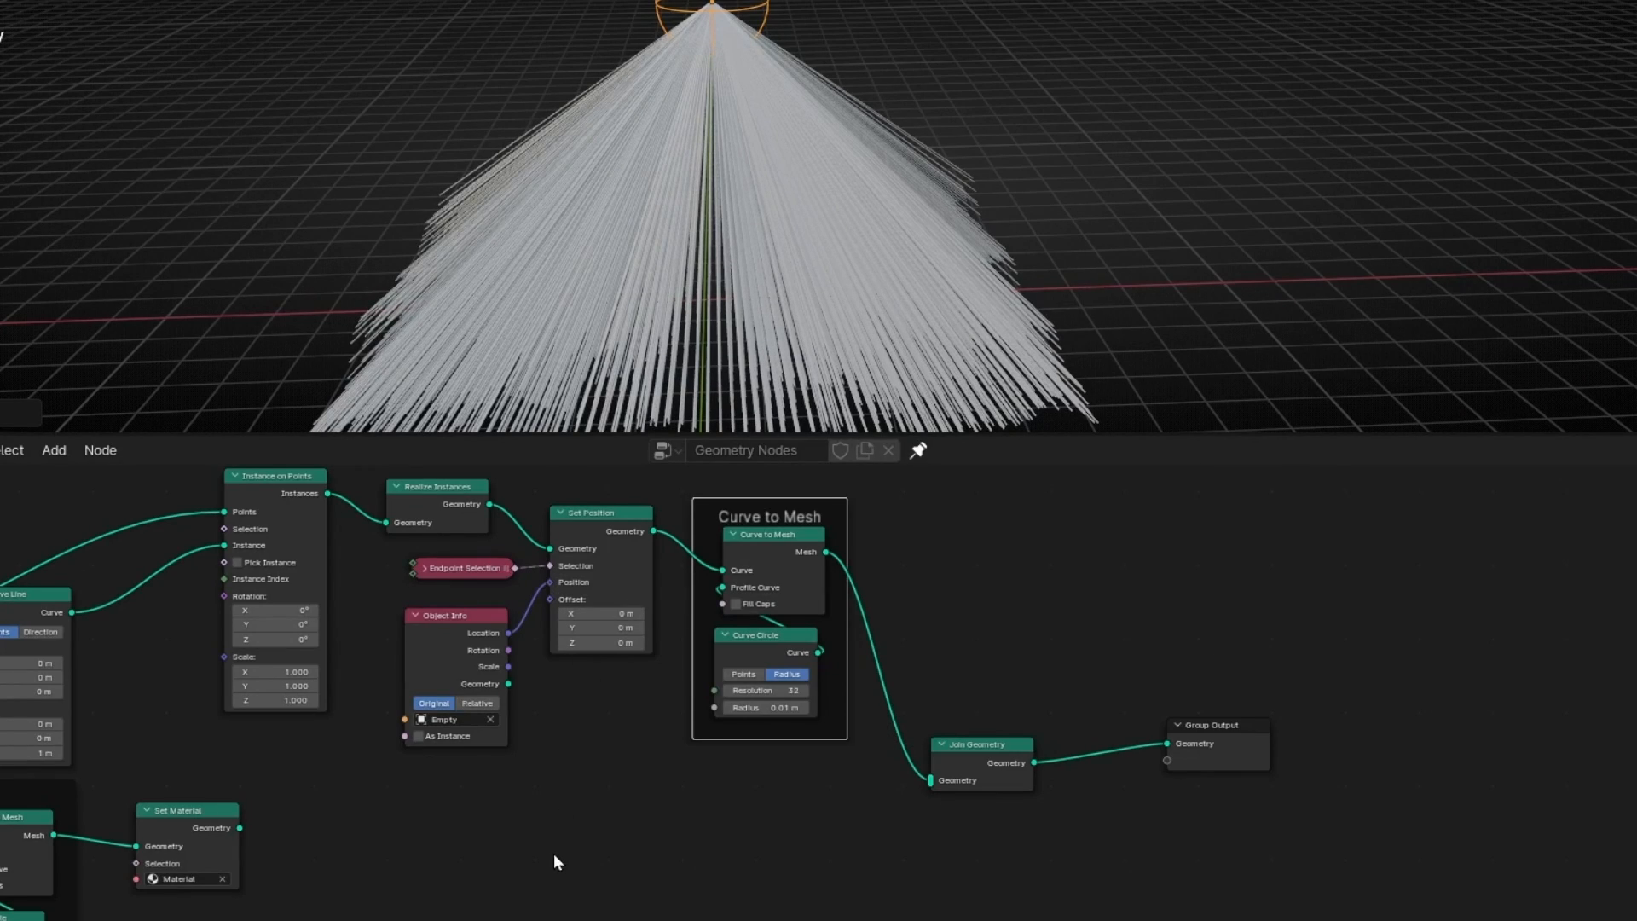
# Connect the Set Material output of the Mesh to Curve branch to Join Geometry and inspect the combined result.
pyautogui.scroll(-2, 555, 855)
pyautogui.moveTo(554, 859); pyautogui.dragTo(628, 827, button='middle')
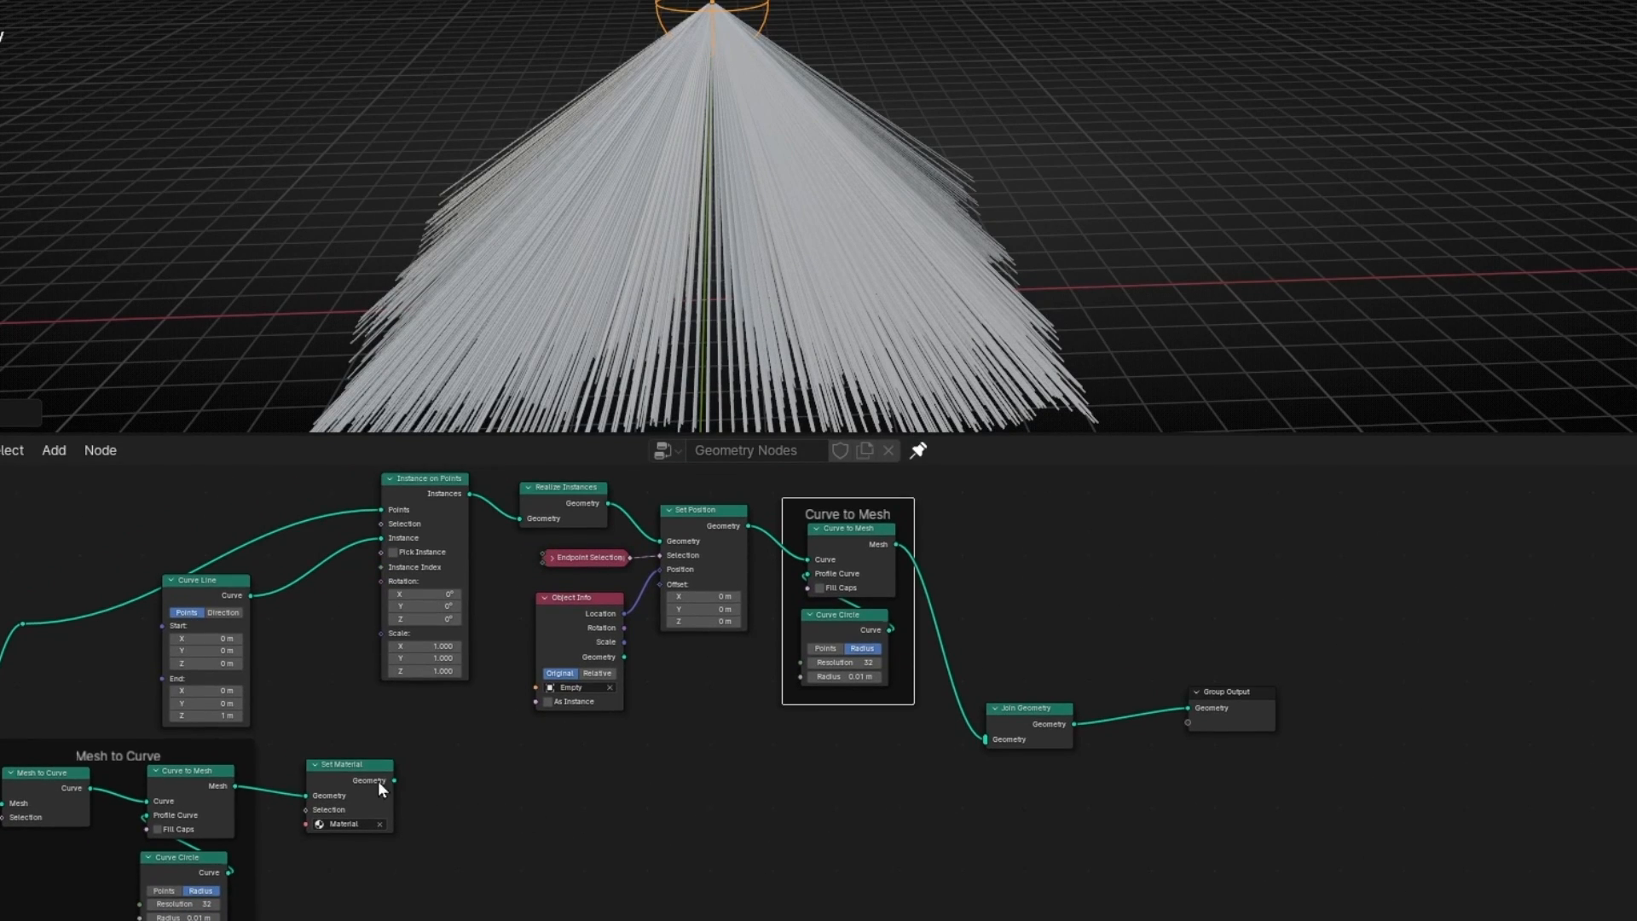
pyautogui.moveTo(392, 780); pyautogui.dragTo(1017, 723)
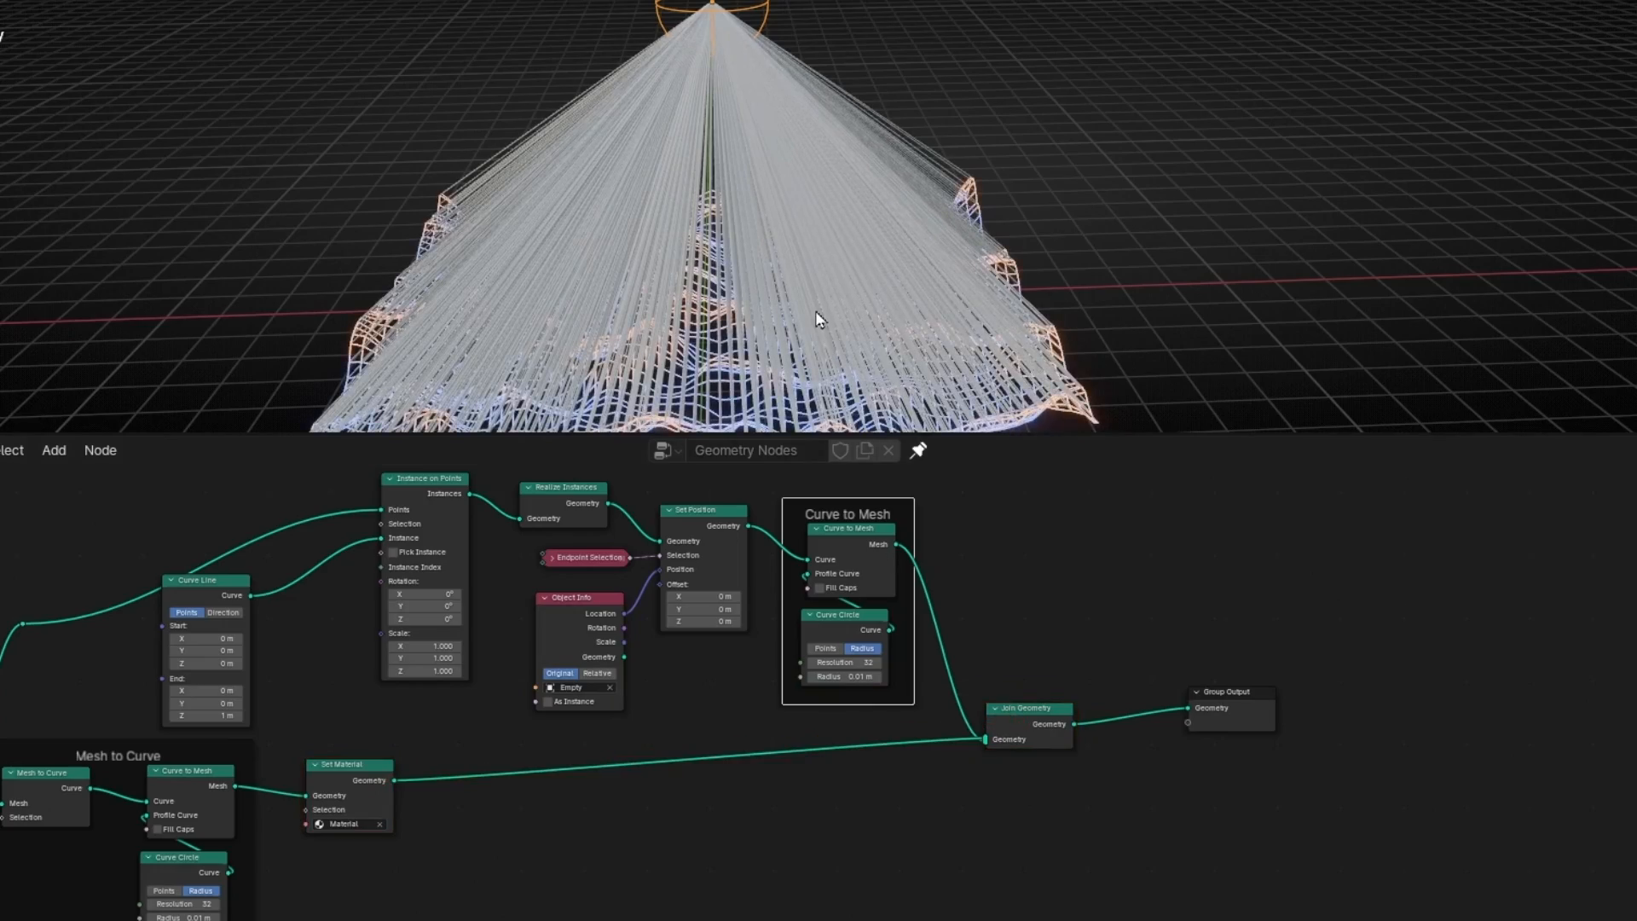
pyautogui.hotkey('ctrl', 'space')
pyautogui.moveTo(844, 559); pyautogui.dragTo(806, 570, button='middle')
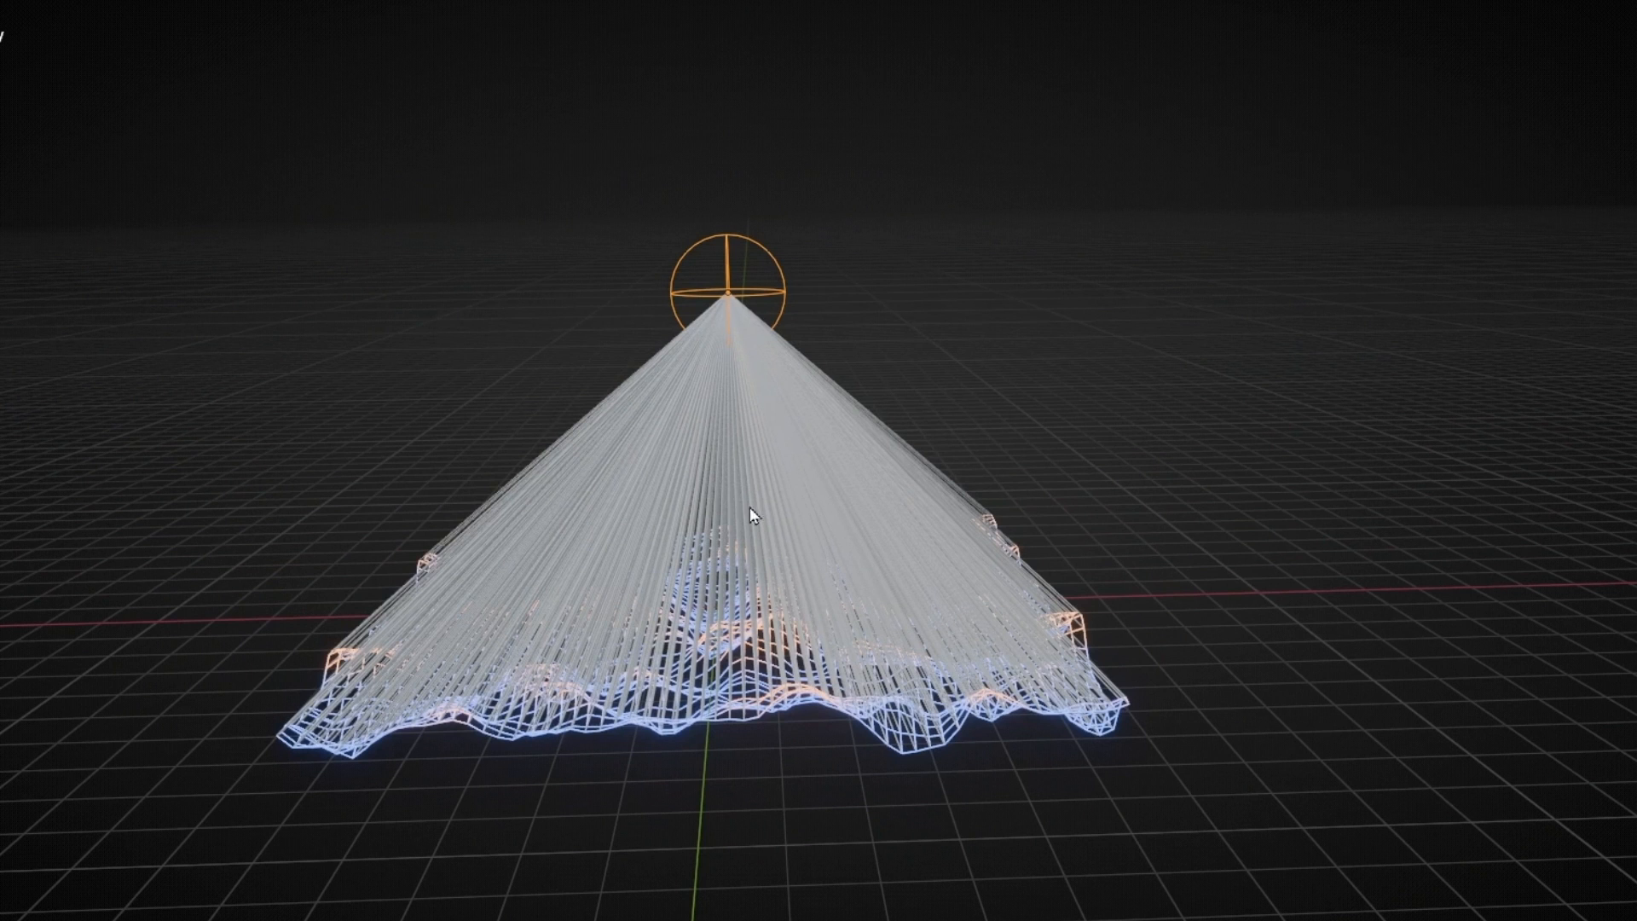
pyautogui.hotkey('ctrl', 'space')
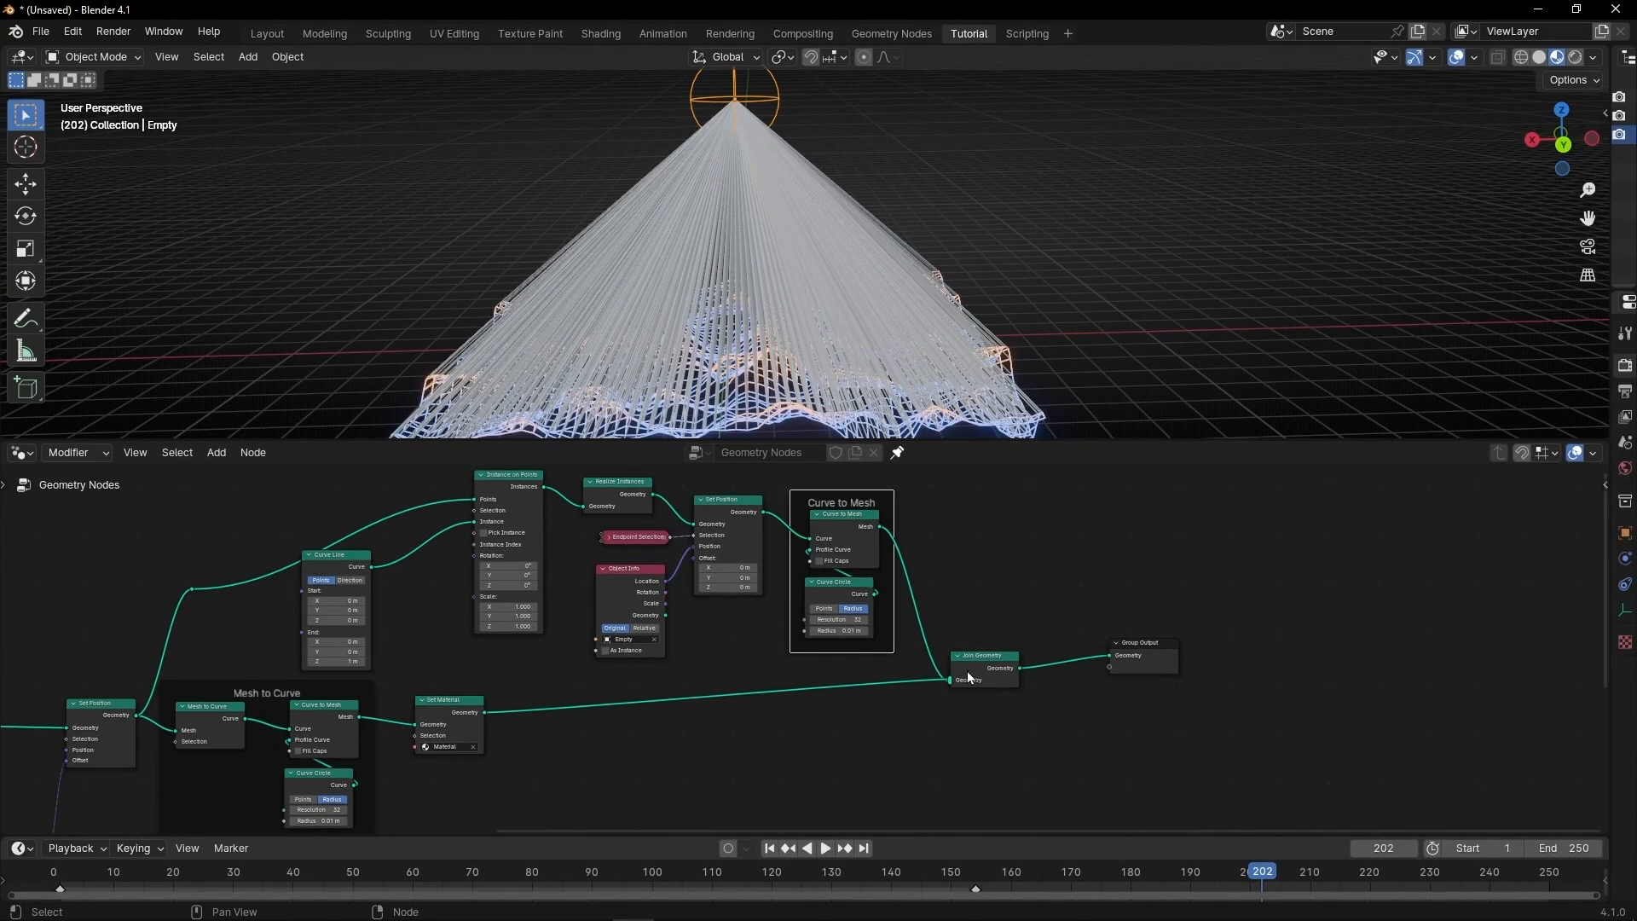
# Rearrange the output nodes and insert a duplicate of Set Material between the projection's Curve to Mesh and Join Geometry.
pyautogui.moveTo(969, 678); pyautogui.dragTo(993, 705)
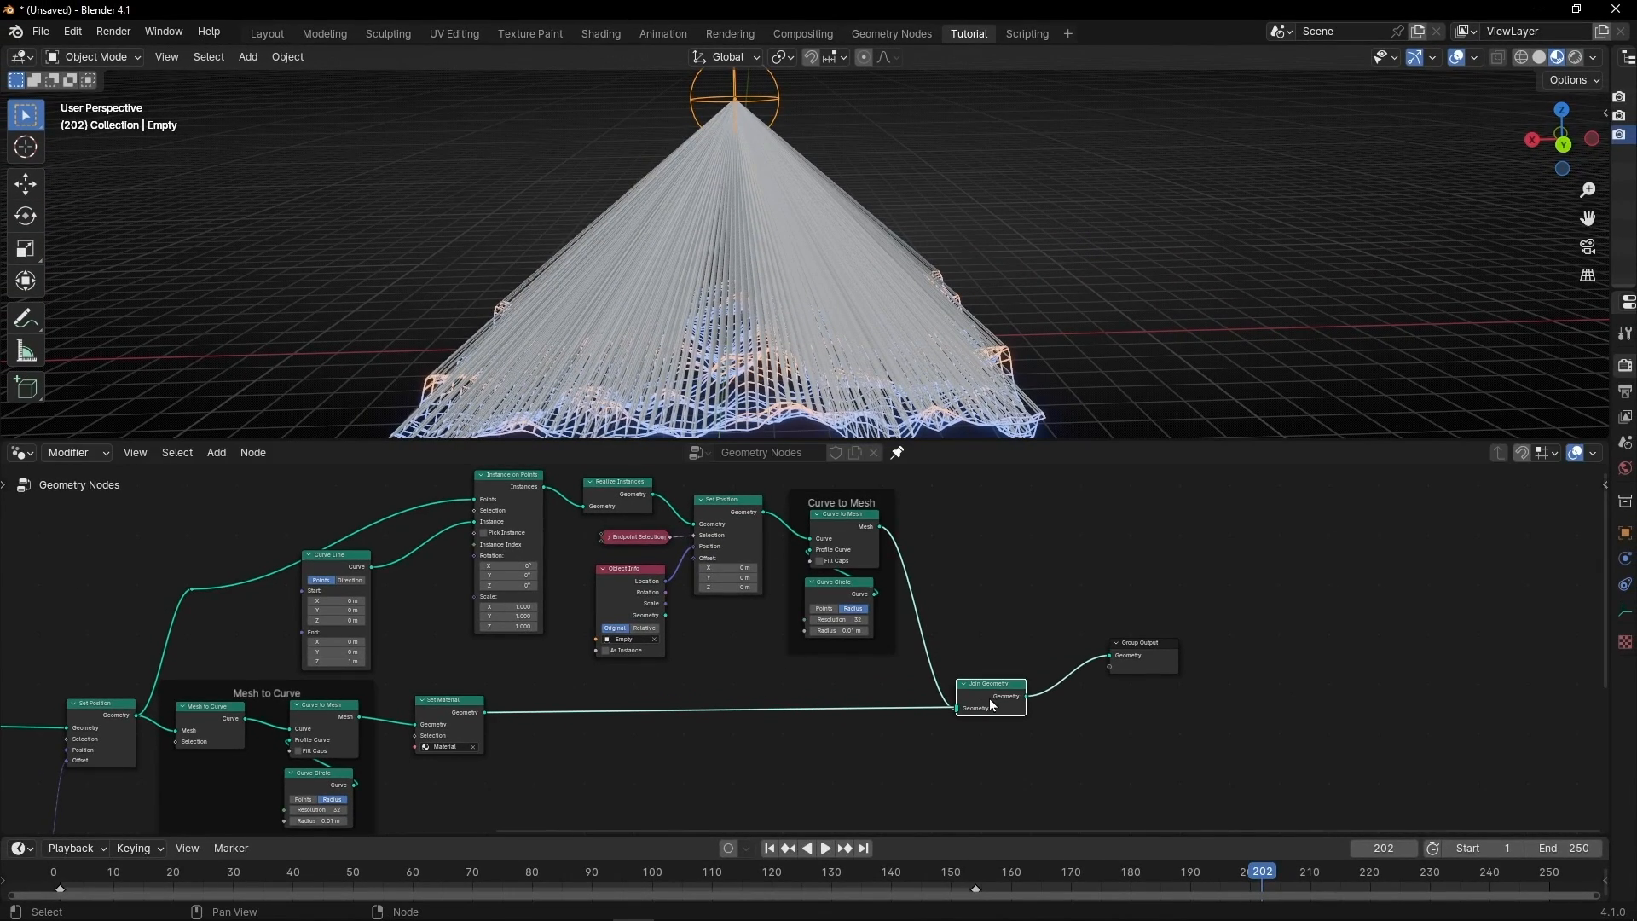
pyautogui.moveTo(1151, 663); pyautogui.dragTo(1122, 699)
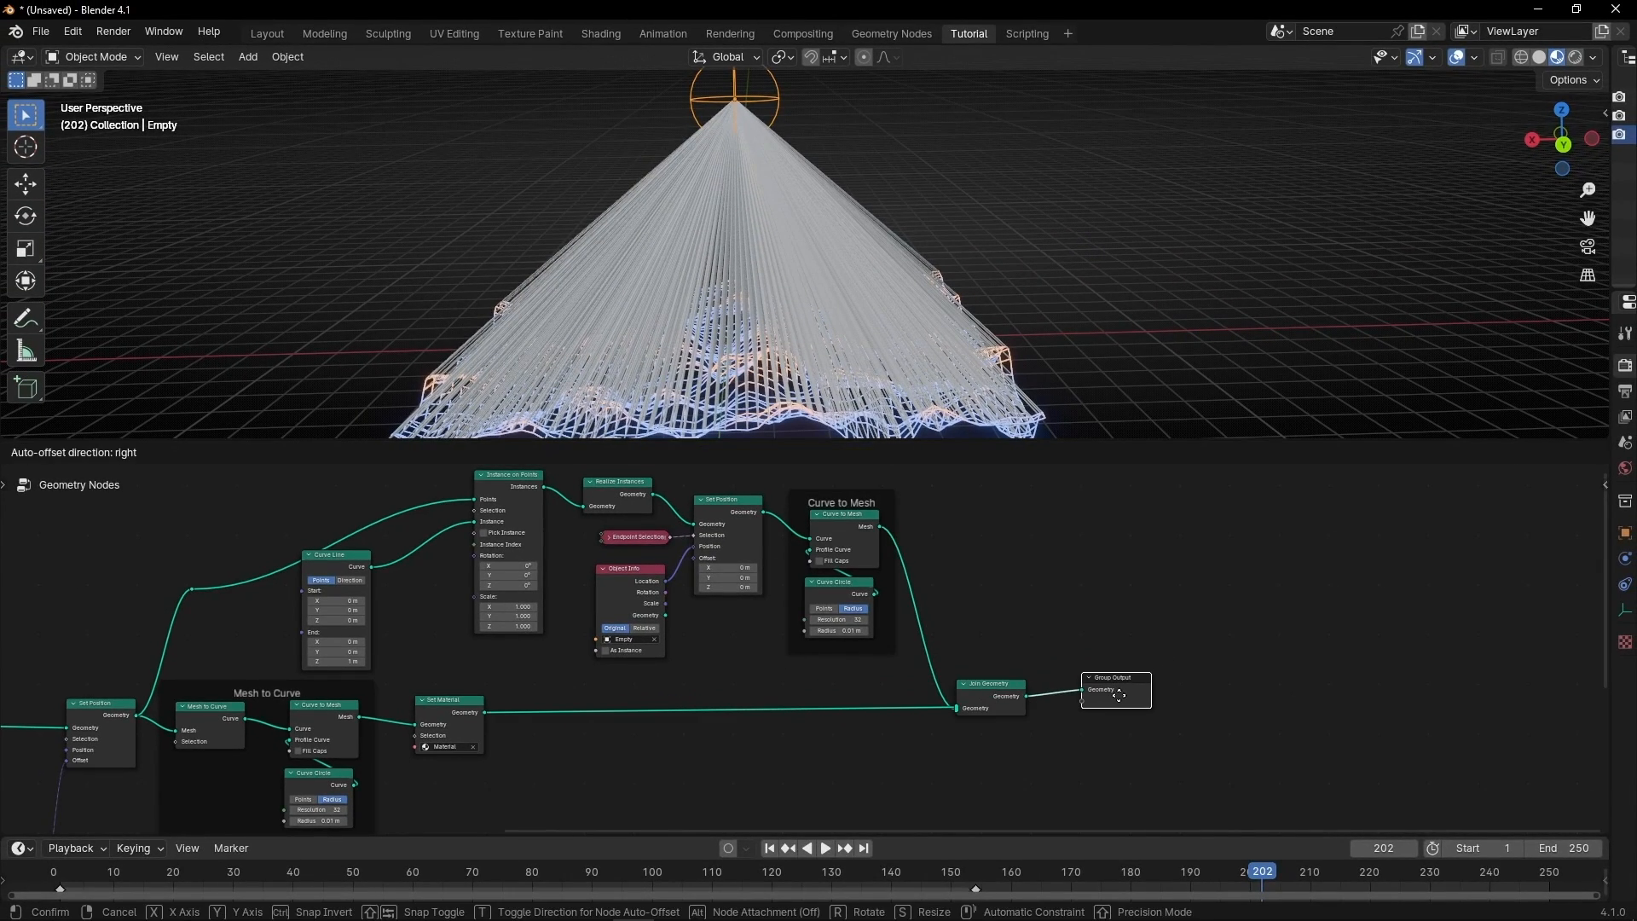
pyautogui.click(473, 712)
pyautogui.hotkey('shift', 'd')
pyautogui.click(1000, 636)
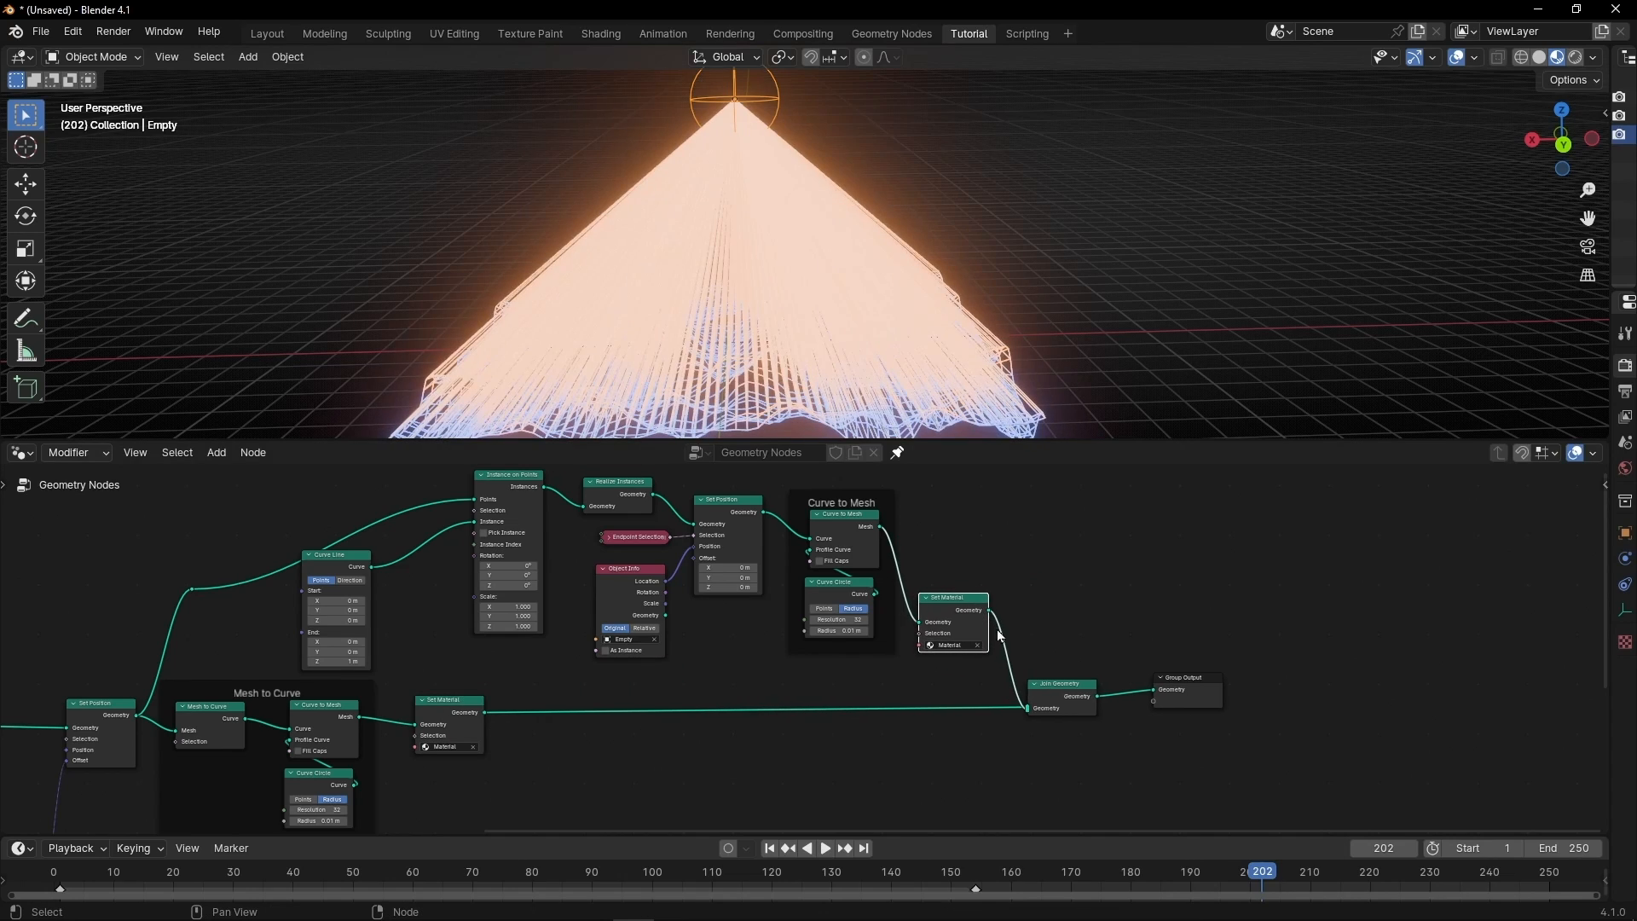
pyautogui.moveTo(786, 336)
pyautogui.mouseDown(button='middle')
pyautogui.moveTo(888, 318)
pyautogui.moveTo(877, 304)
pyautogui.moveTo(801, 329)
pyautogui.mouseUp(button='middle')
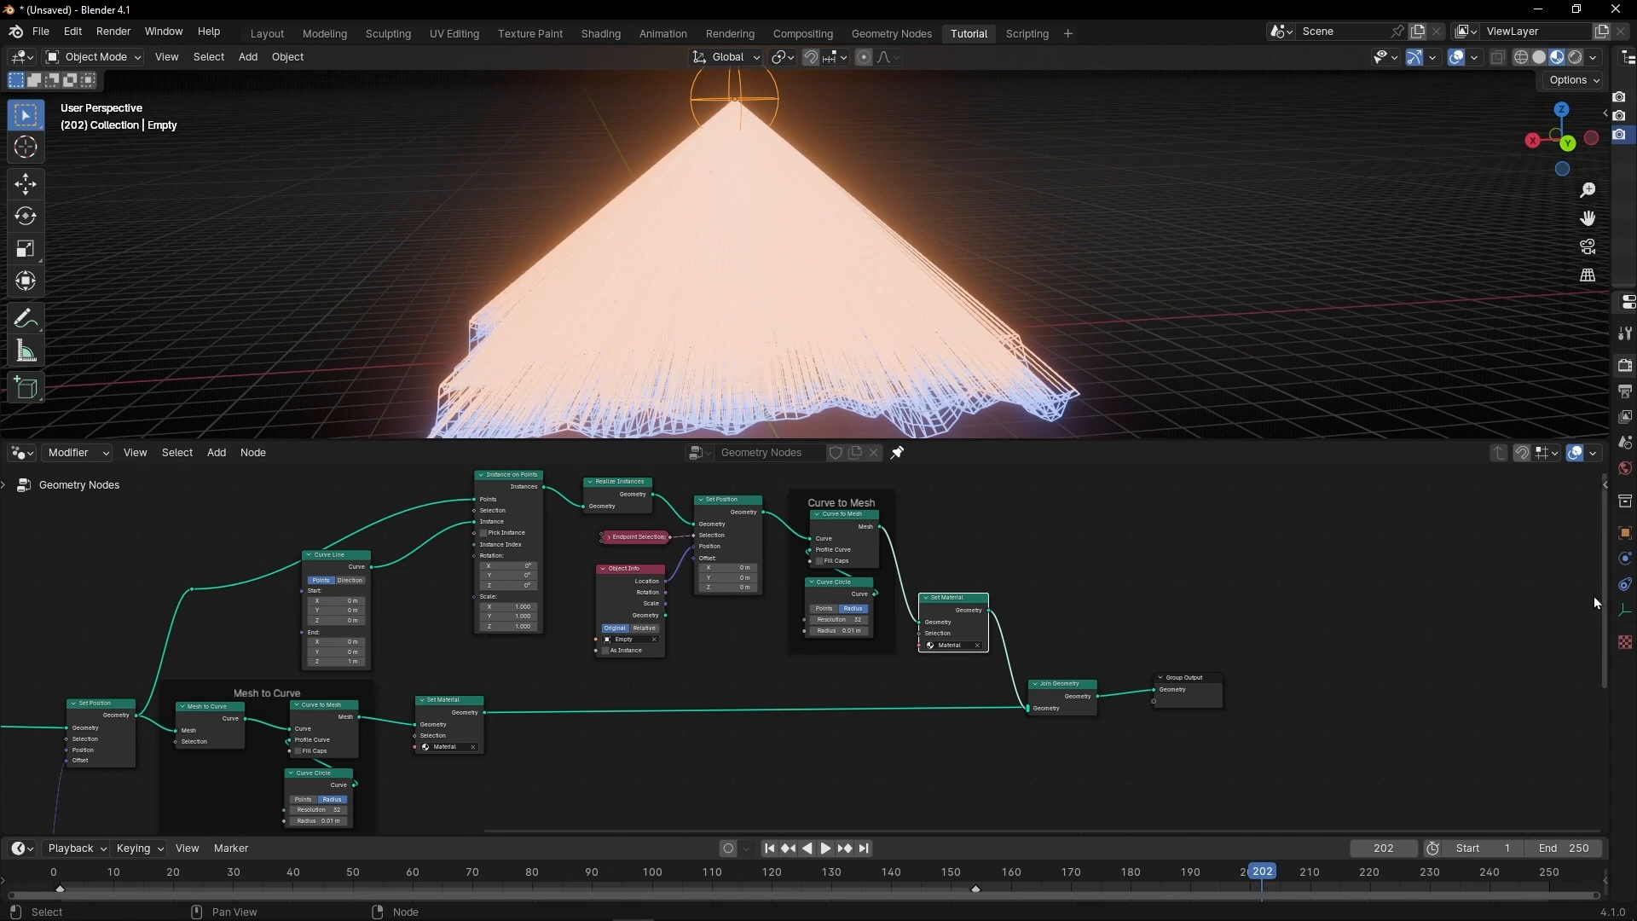
# Add a second material slot with a new material to the Cube.
pyautogui.moveTo(1604, 594); pyautogui.dragTo(1345, 594)
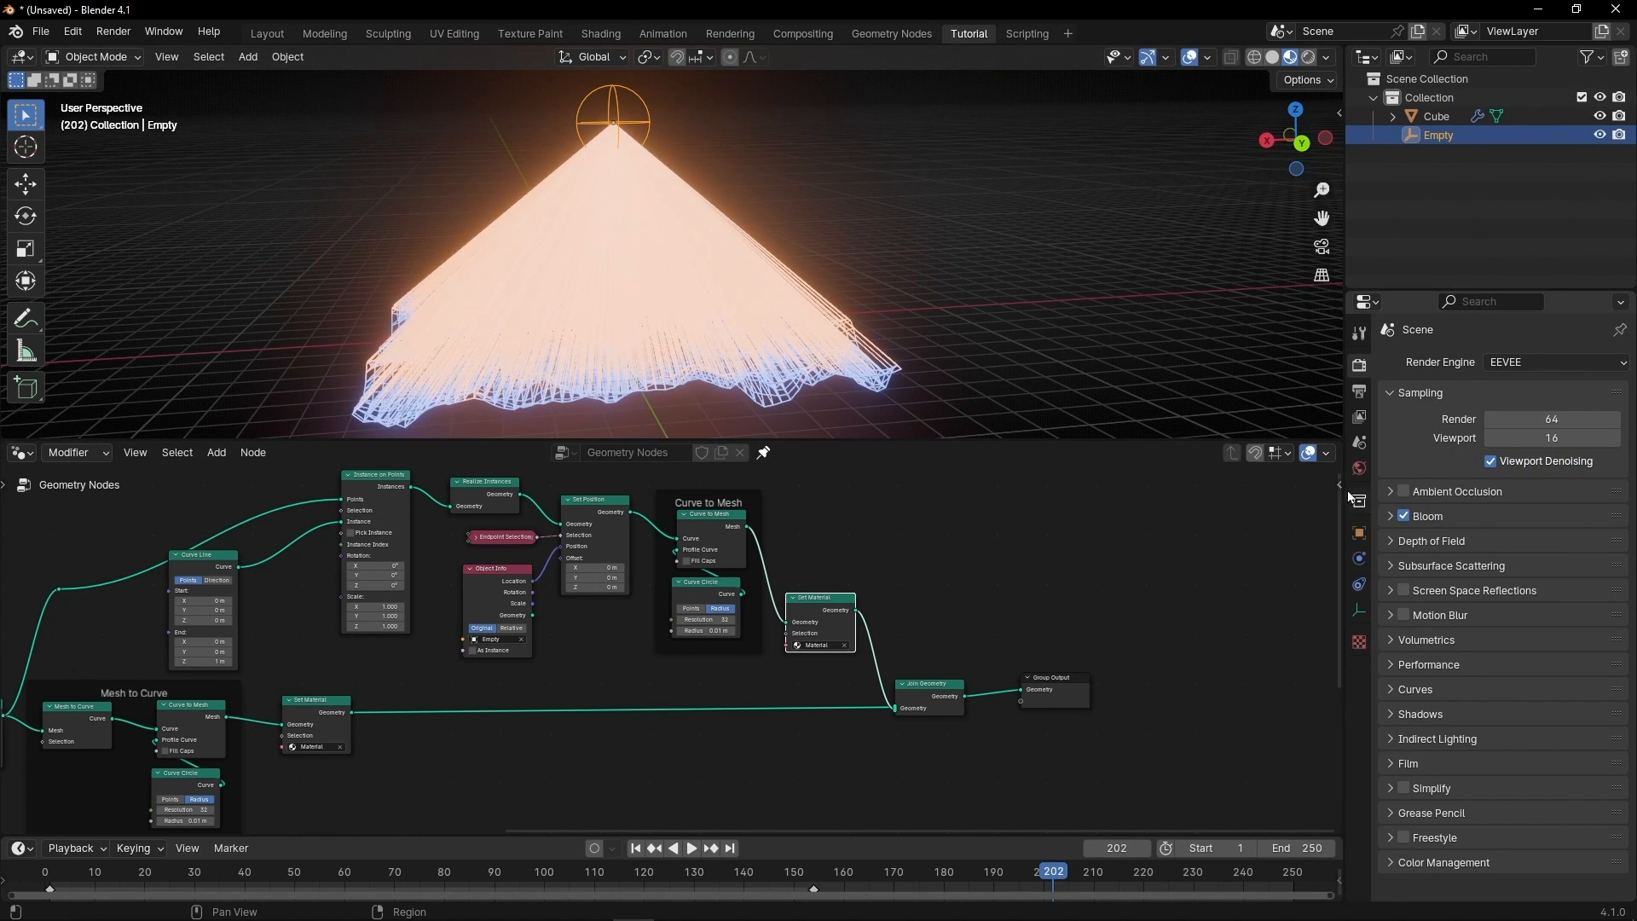
pyautogui.click(1441, 116)
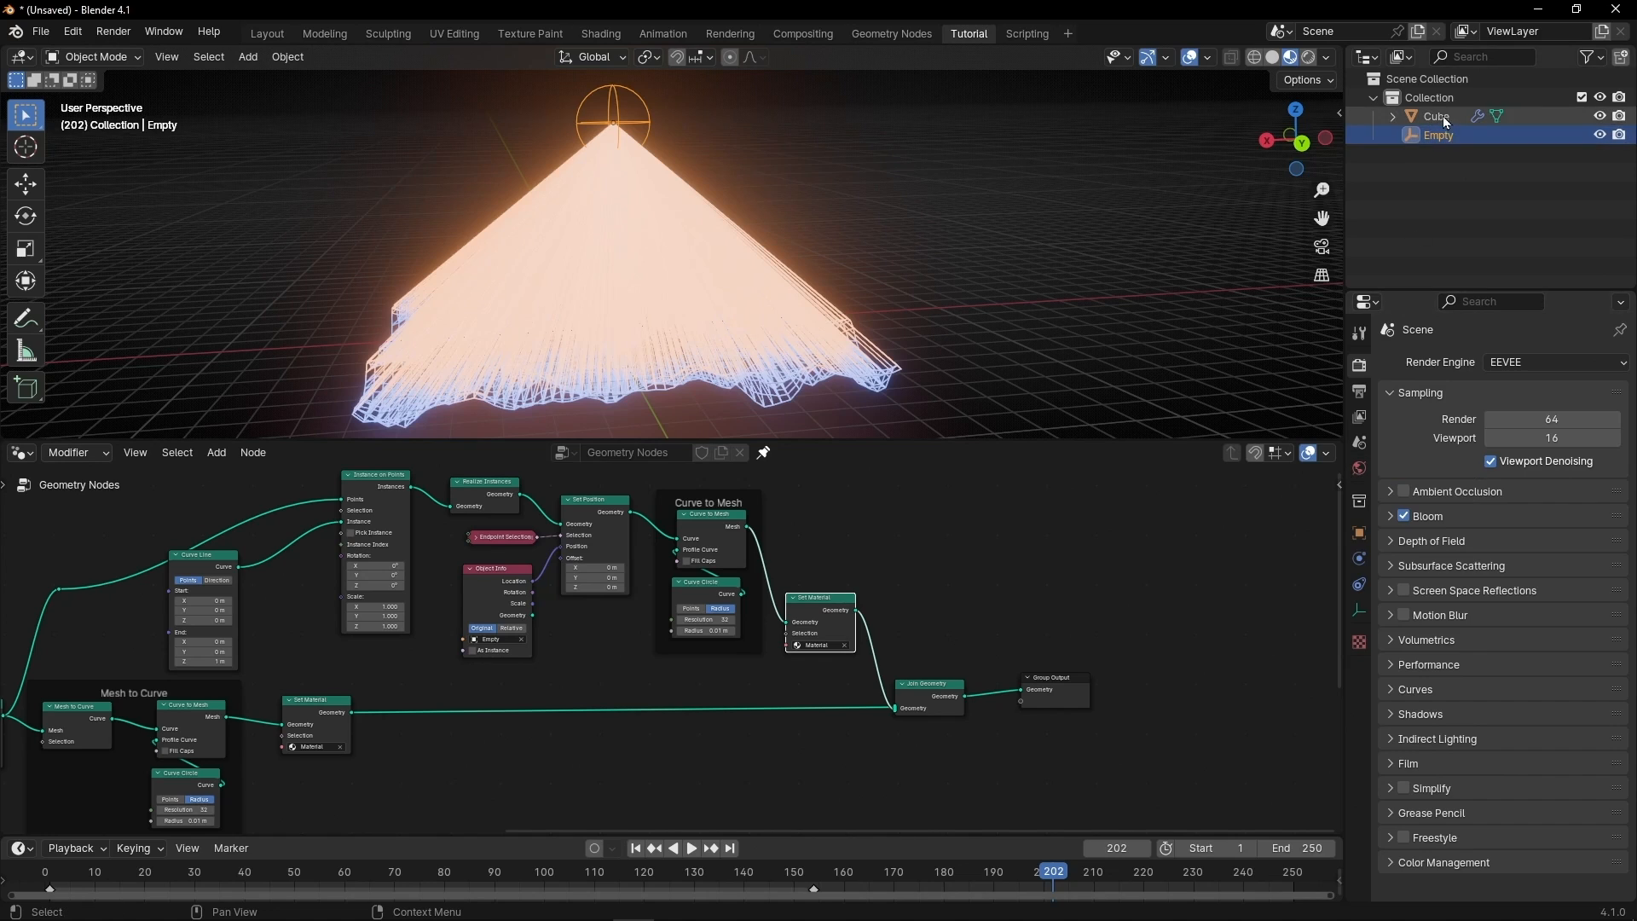
pyautogui.click(1359, 687)
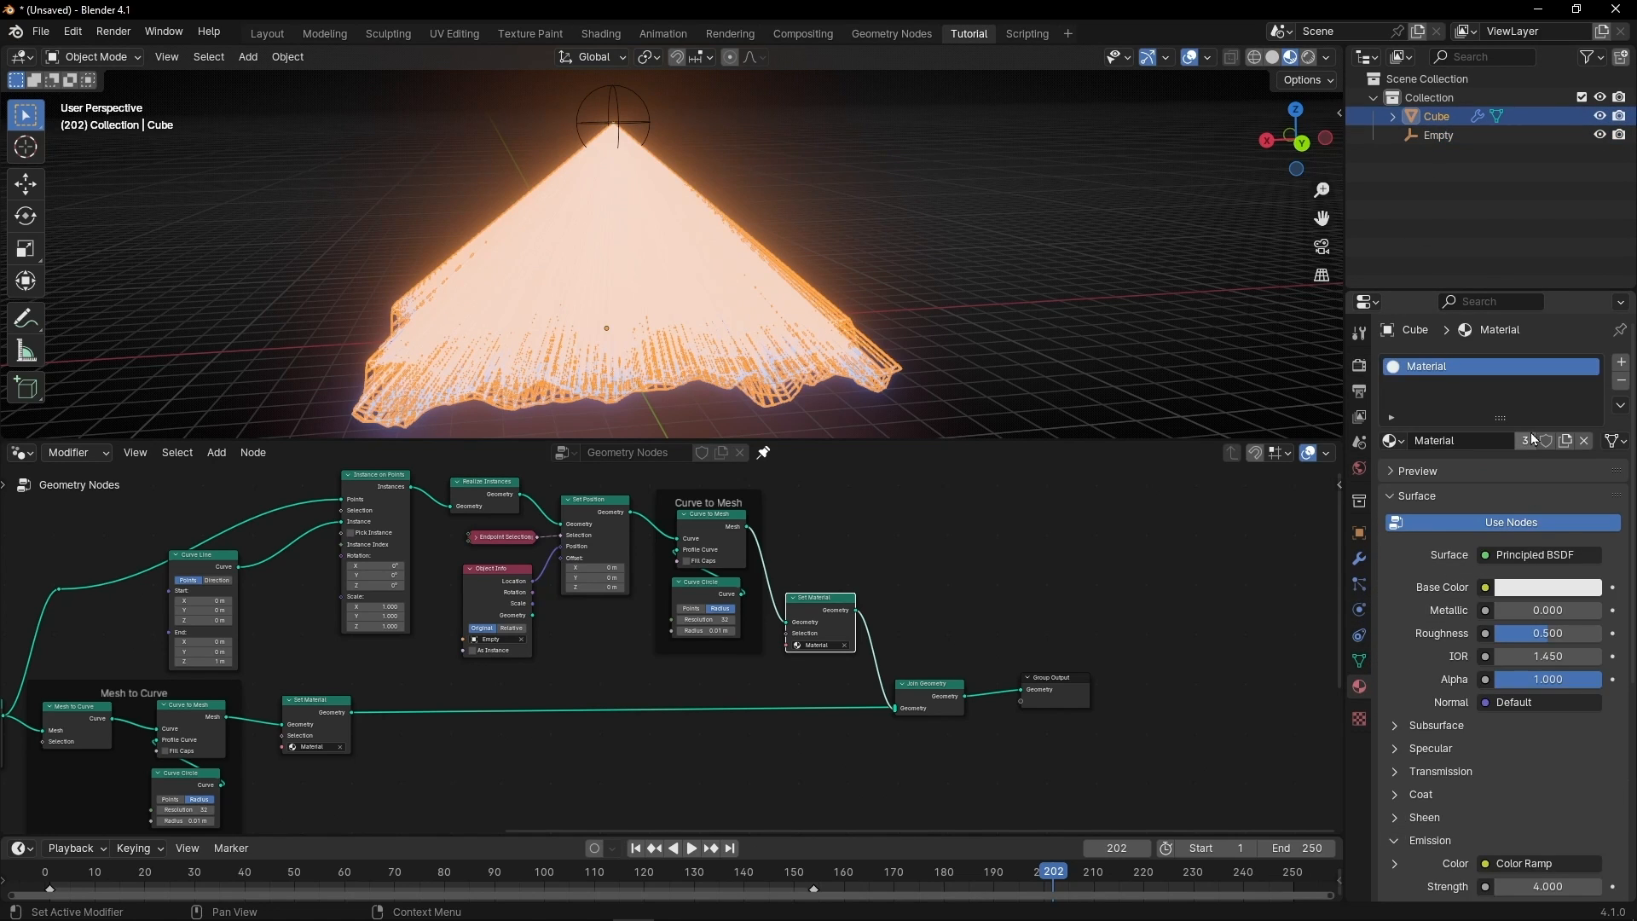
pyautogui.click(1620, 364)
pyautogui.click(1500, 478)
# Rename the Cube's first material to "Map" and the second to "Projection".
pyautogui.doubleClick(1417, 367)
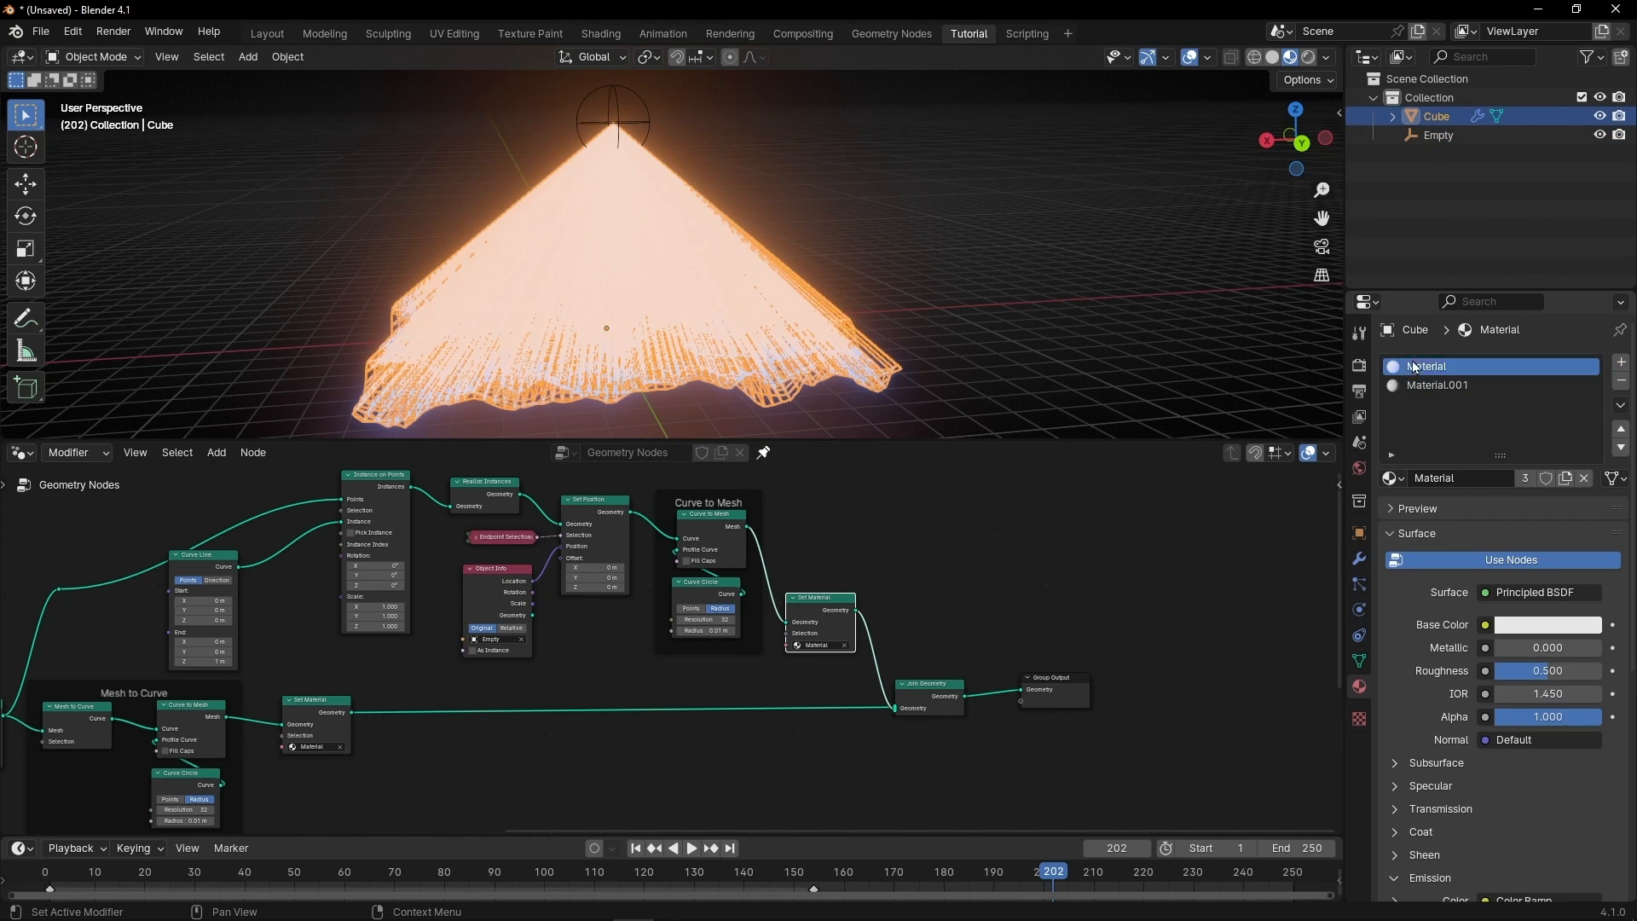
pyautogui.write('Map')
pyautogui.press('Return')
pyautogui.doubleClick(1417, 385)
pyautogui.write('Projection')
pyautogui.press('Return')
pyautogui.scroll(-4, 1429, 669)
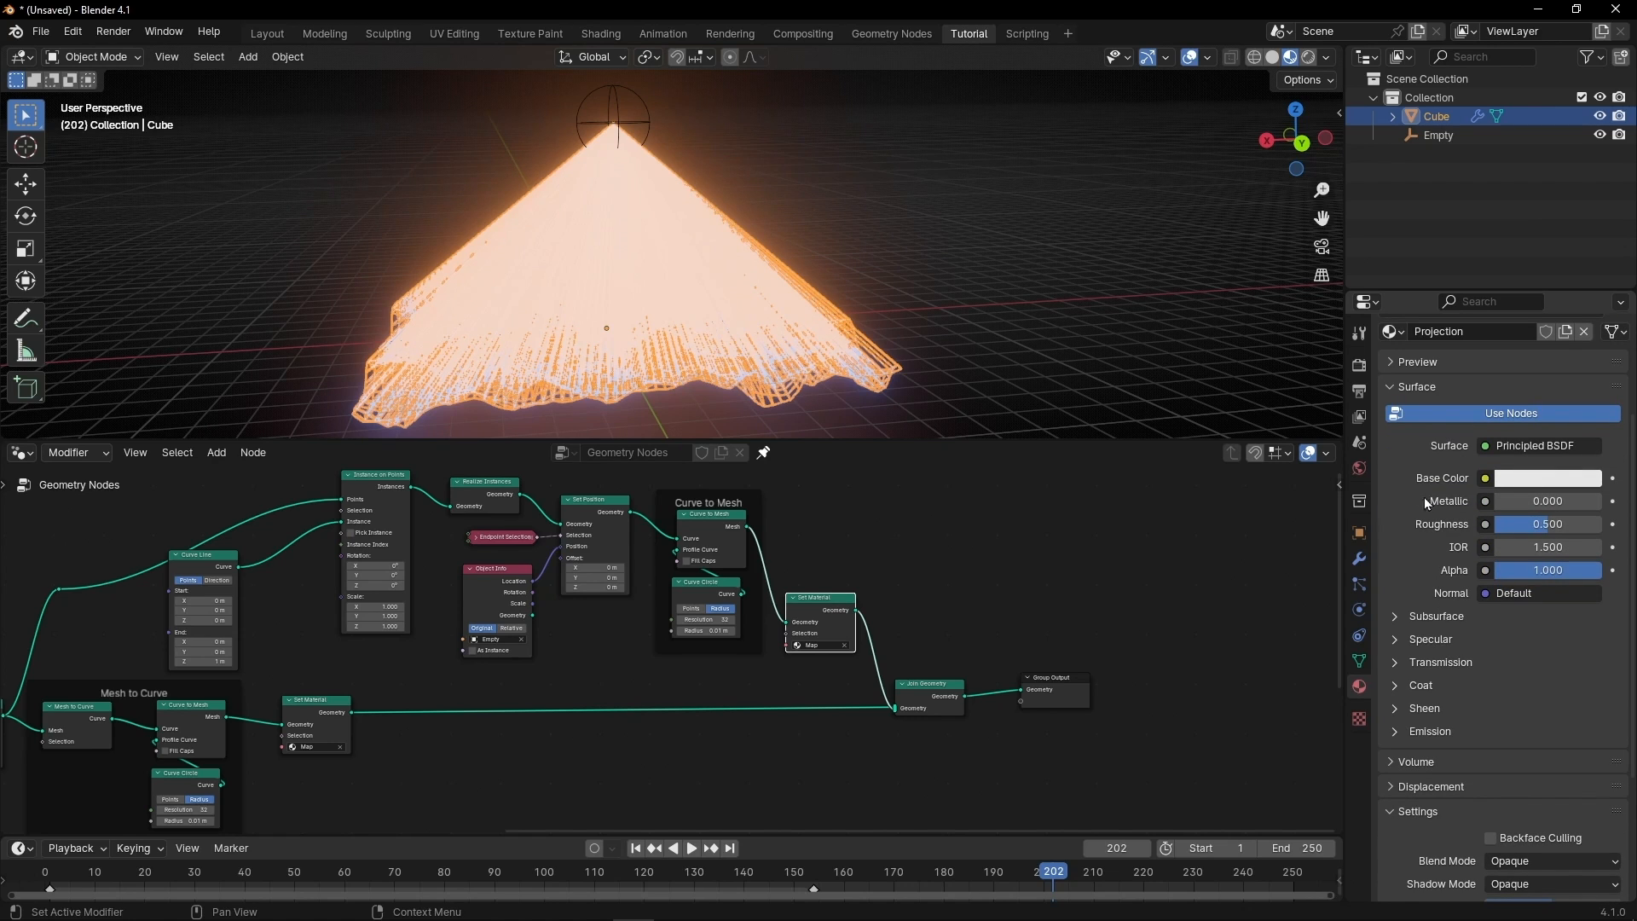
pyautogui.moveTo(1343, 267); pyautogui.dragTo(1624, 267)
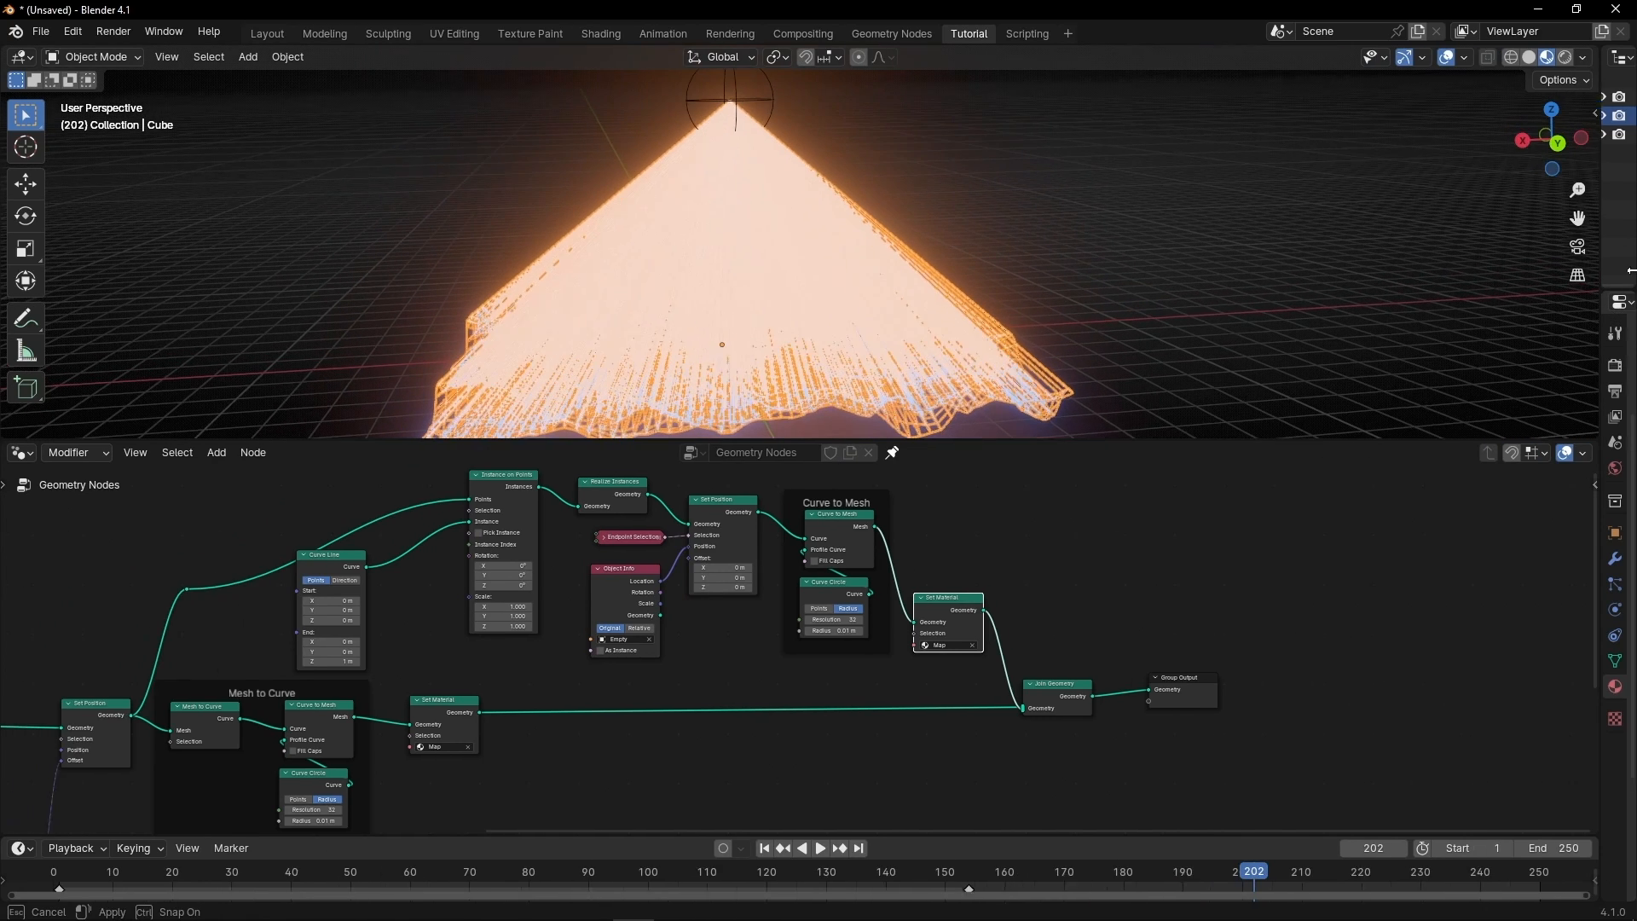
# Split the 3D viewport into two areas and show the Projection material in a Shader Editor in the new one.
pyautogui.moveTo(7, 53); pyautogui.dragTo(562, 119)
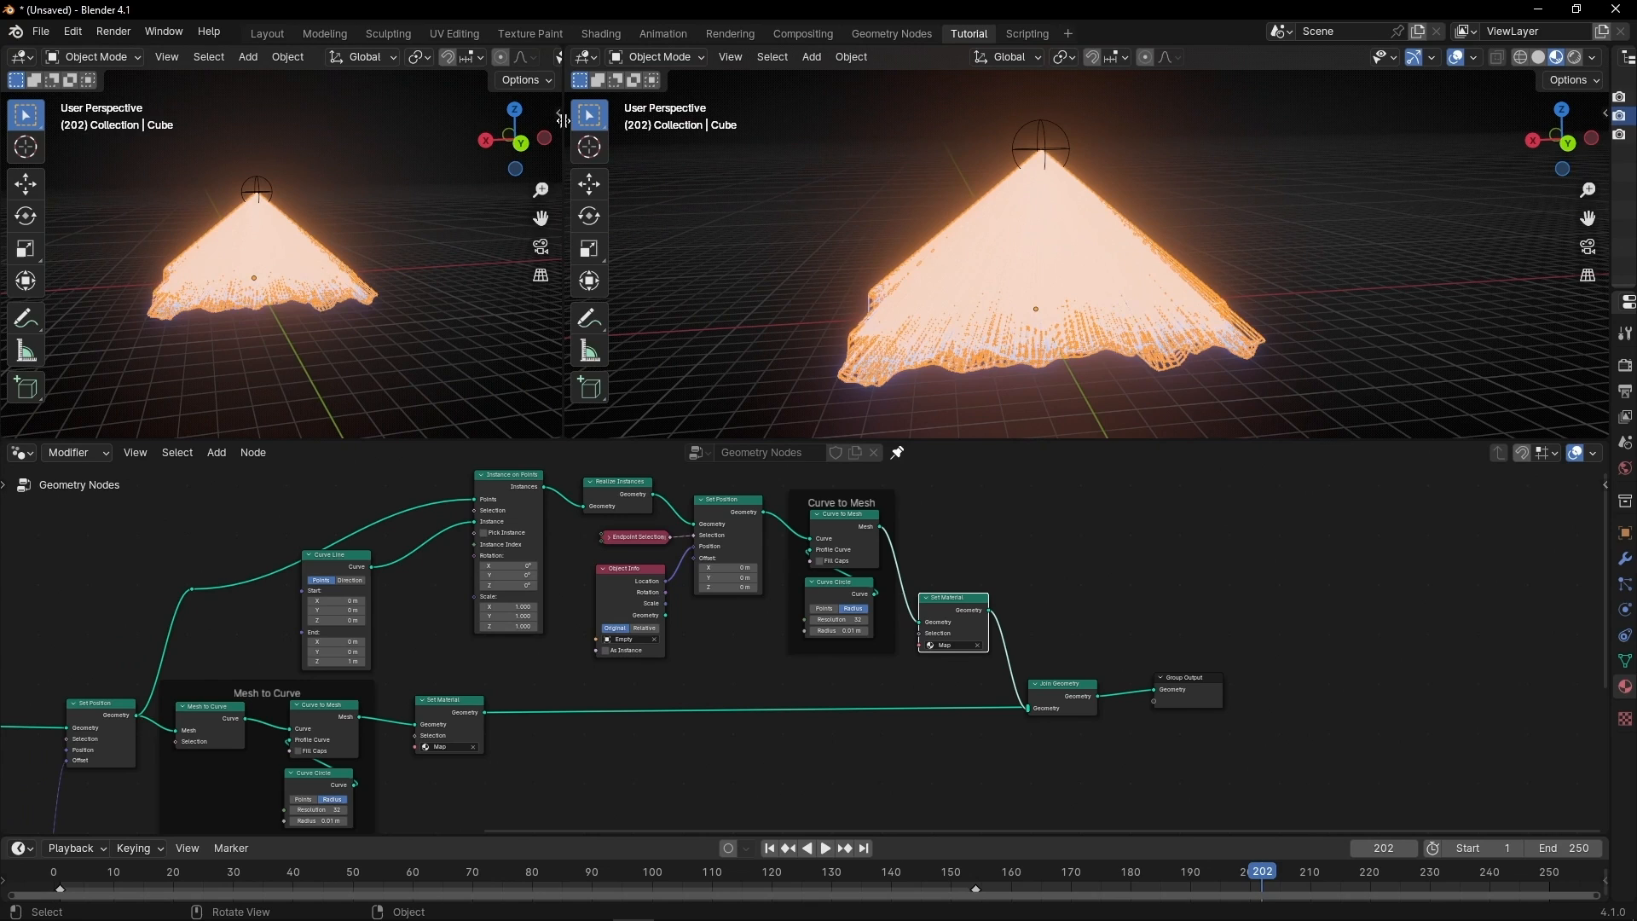
pyautogui.click(22, 56)
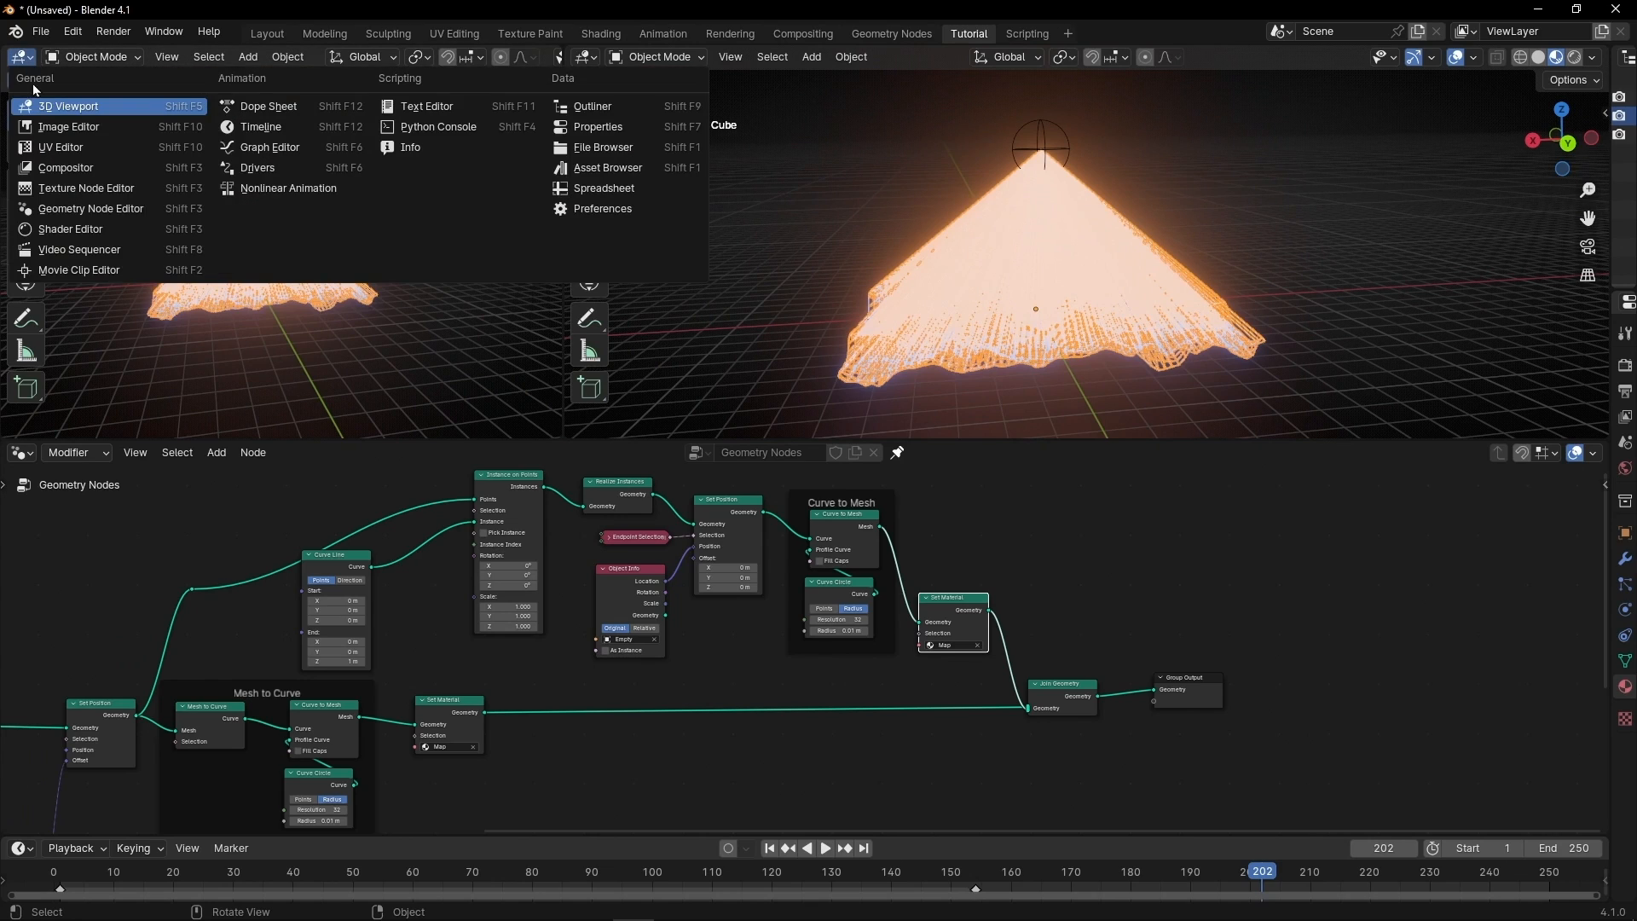
pyautogui.click(51, 219)
pyautogui.scroll(3, 181, 296)
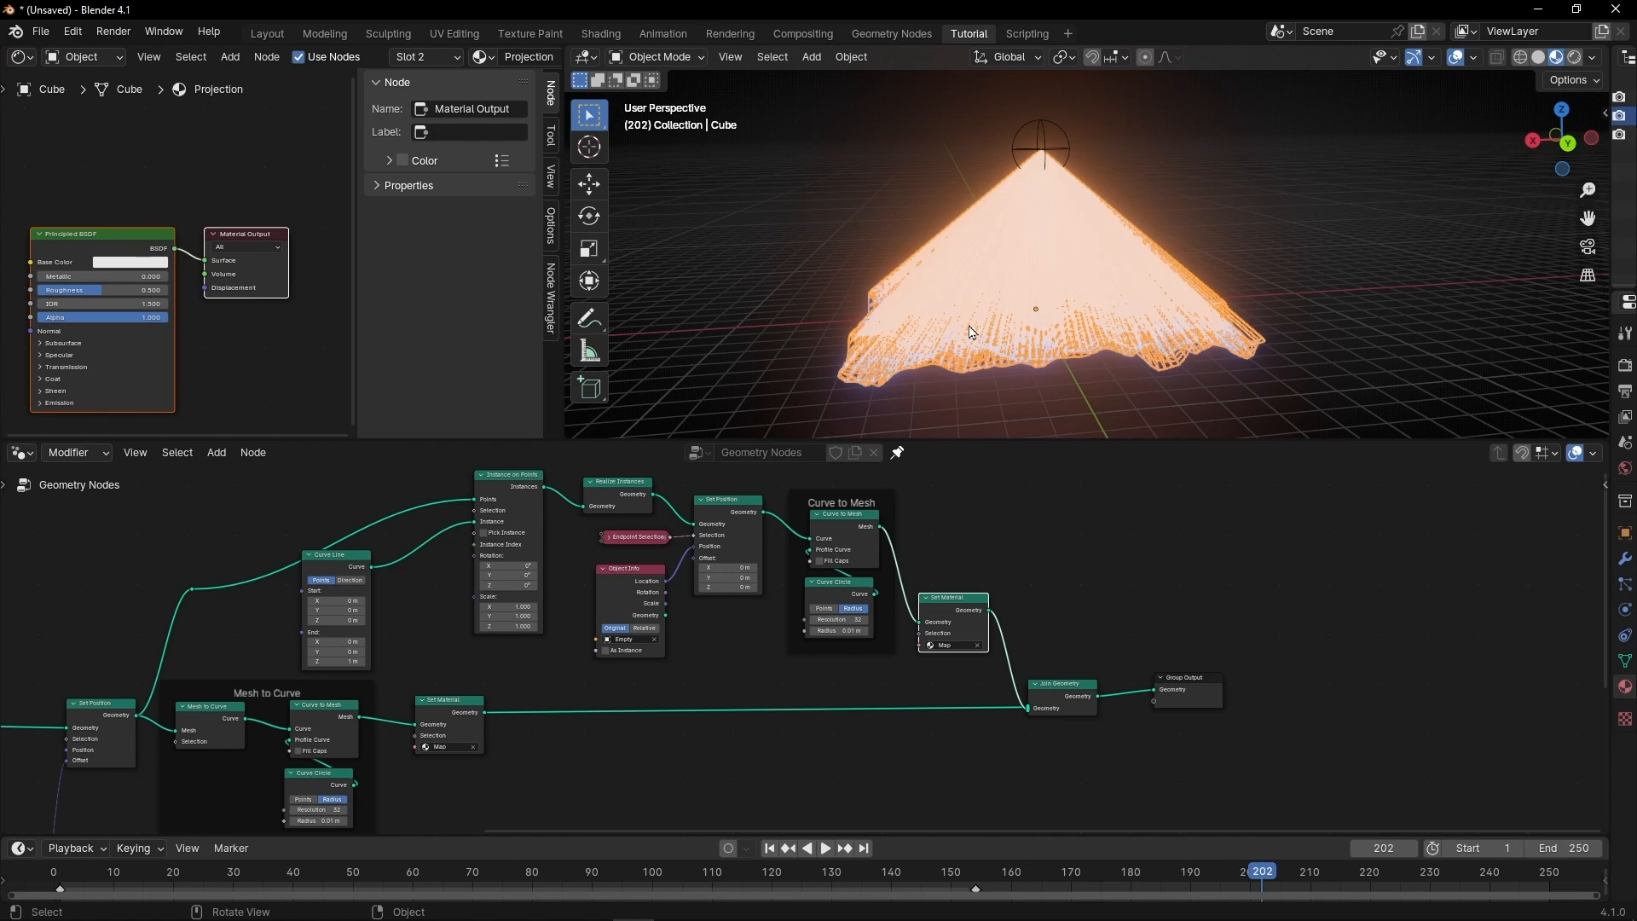
# Disconnect the Mesh to Curve branch's Set Material from Join Geometry and inspect the projection lines on their own.
pyautogui.moveTo(925, 294); pyautogui.dragTo(879, 292, button='middle')
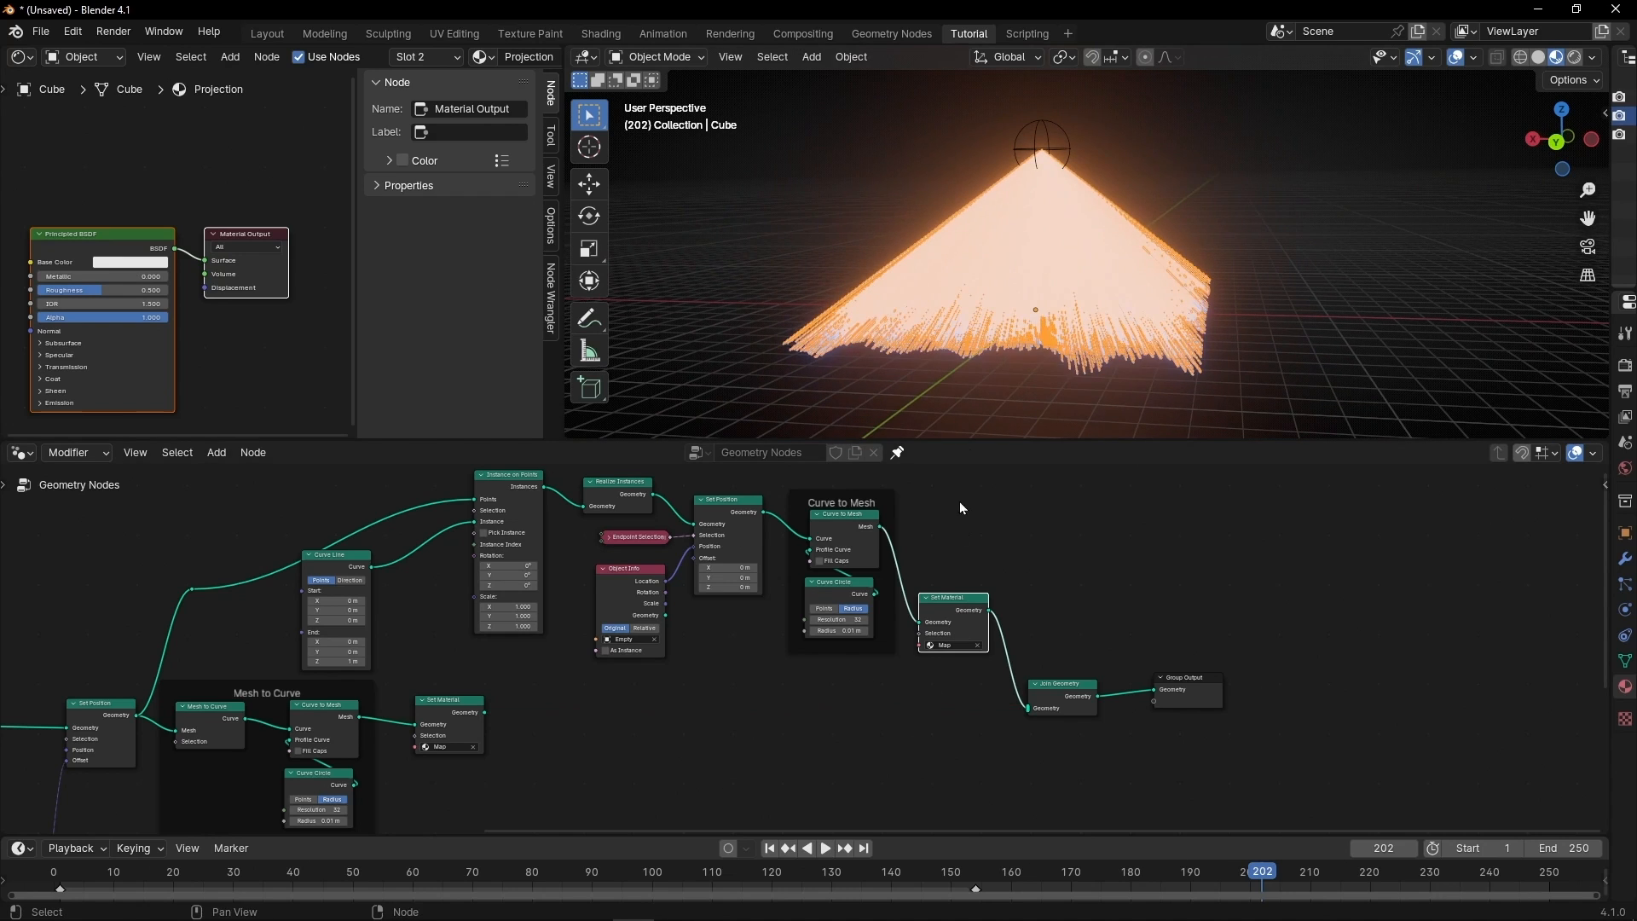
pyautogui.moveTo(972, 358); pyautogui.dragTo(1002, 333, button='middle')
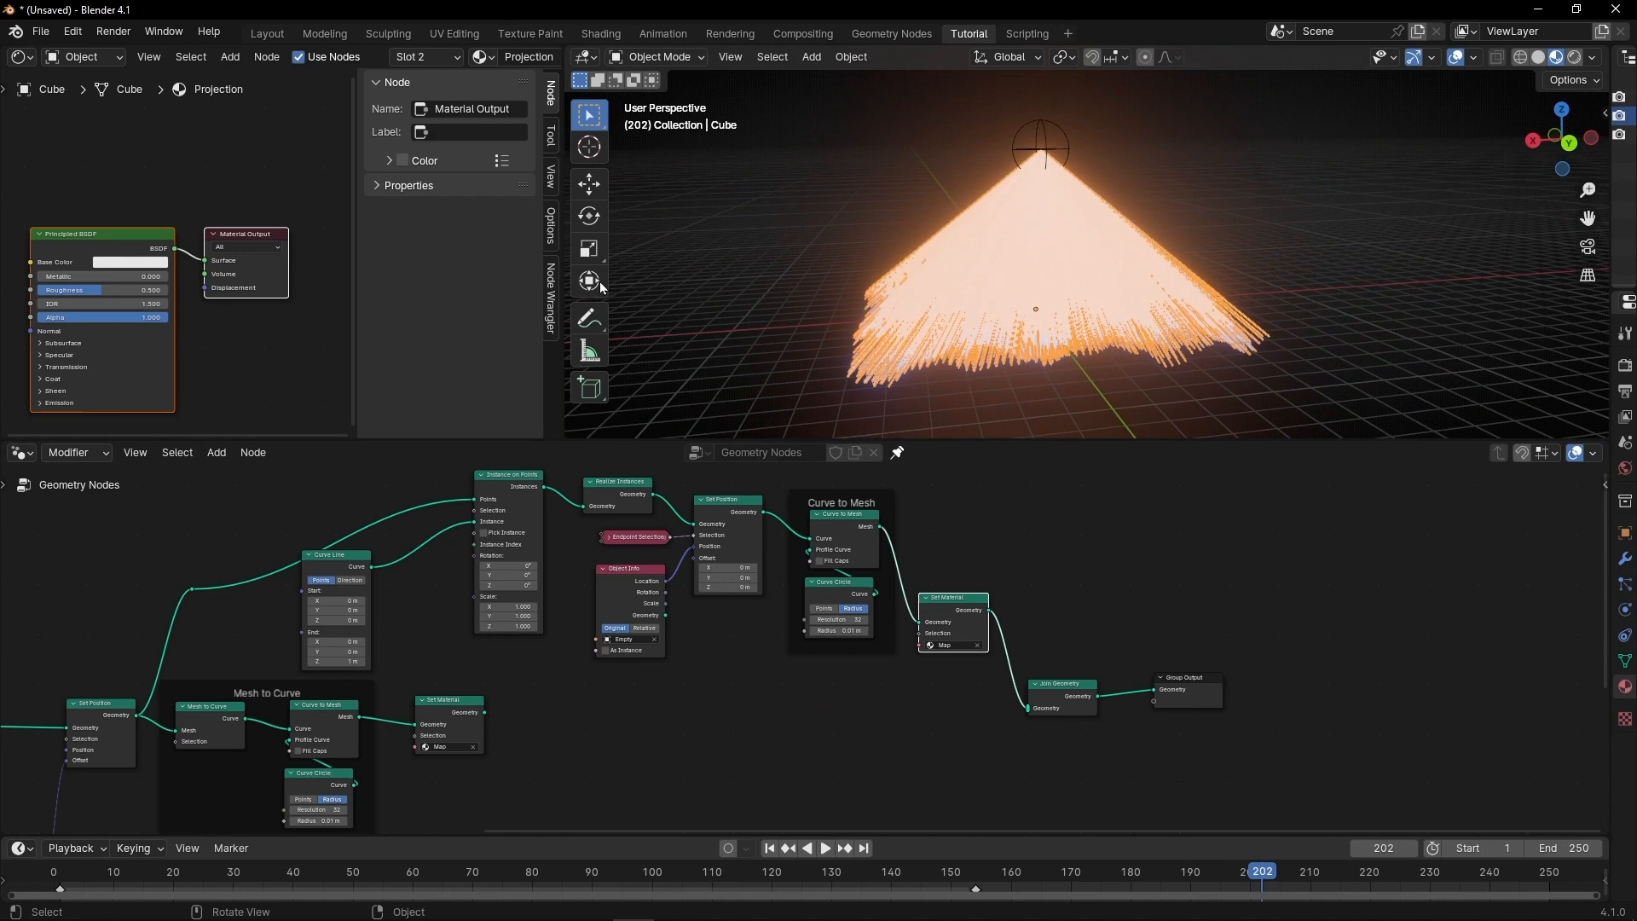
# Set the Projection material's blend mode to Alpha Blend and lower its Principled BSDF Alpha to 0.041.
pyautogui.click(549, 230)
pyautogui.click(483, 132)
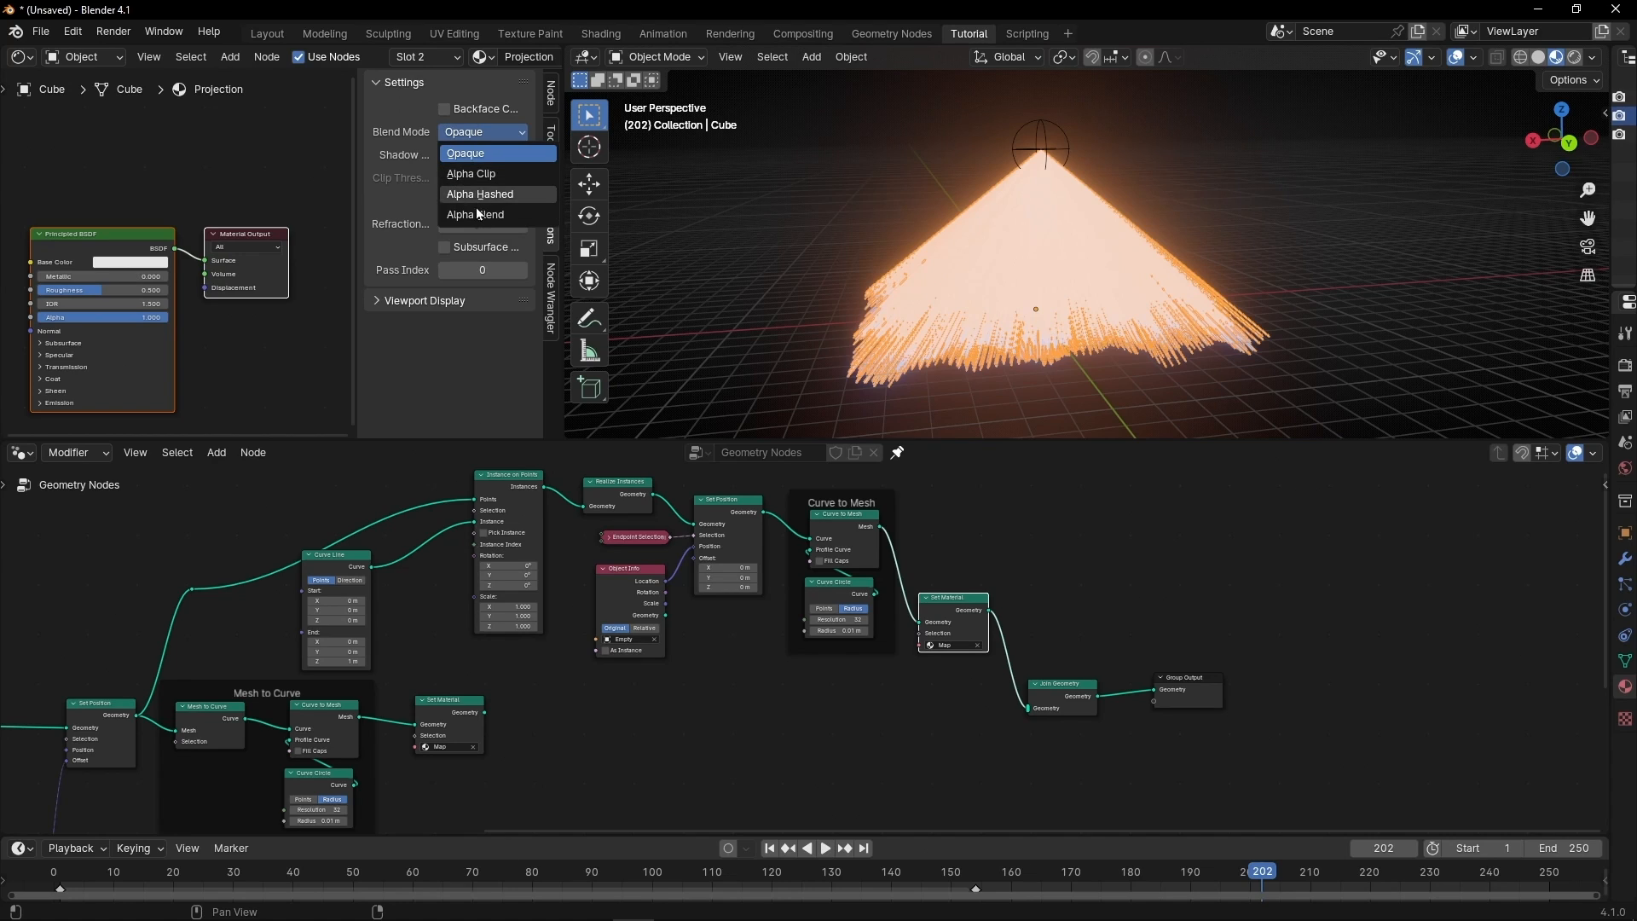
pyautogui.click(474, 210)
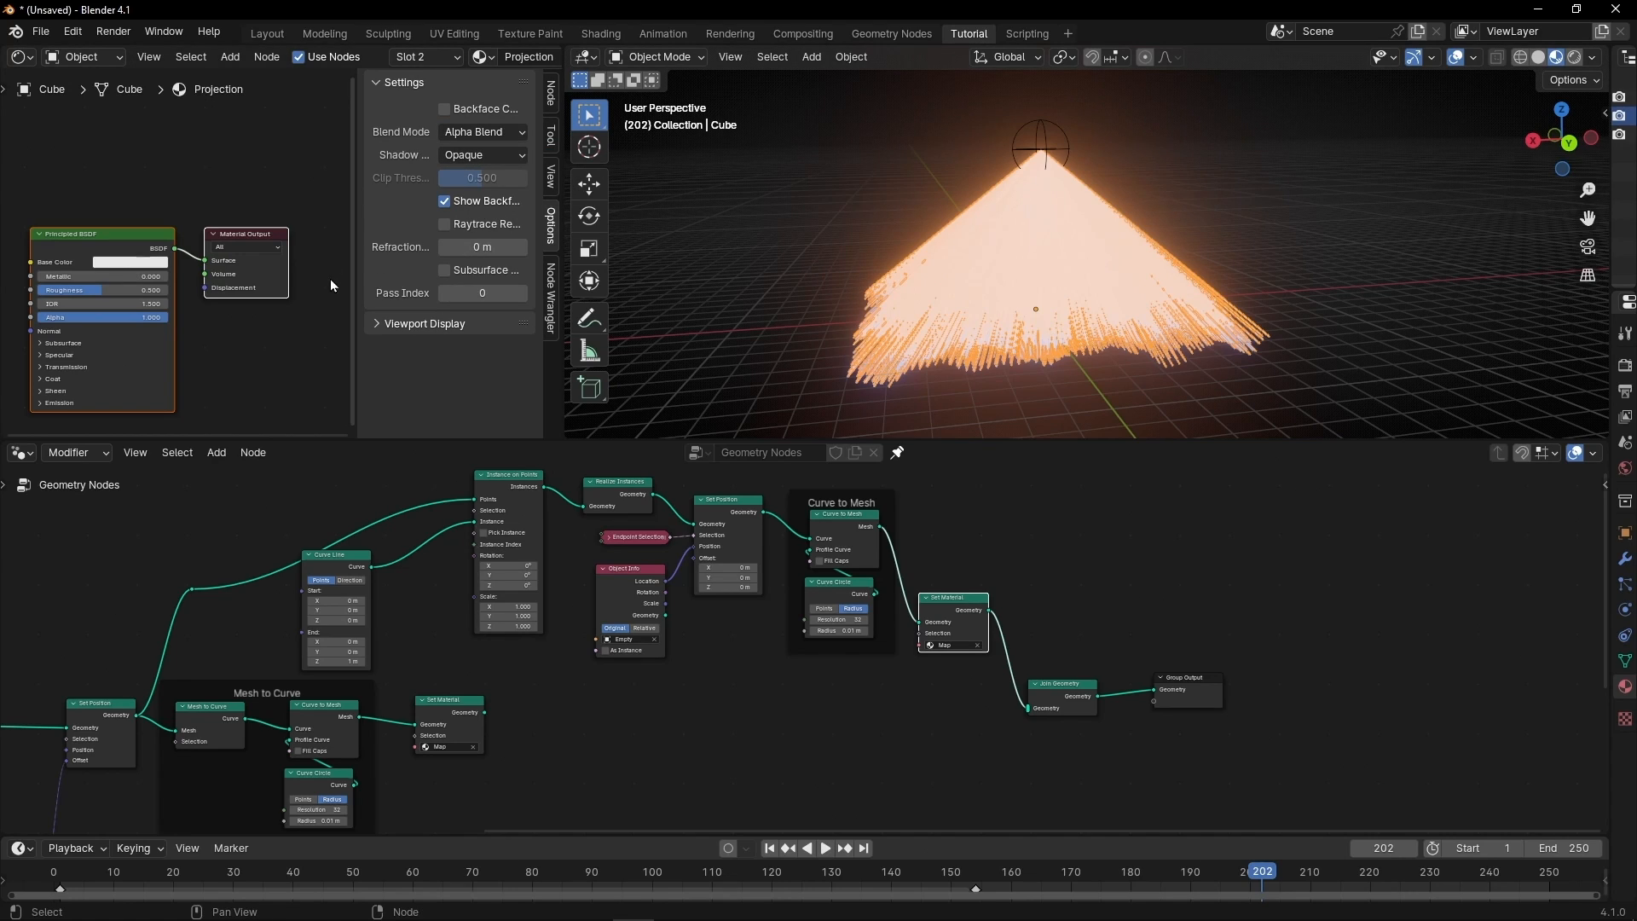
pyautogui.press('n')
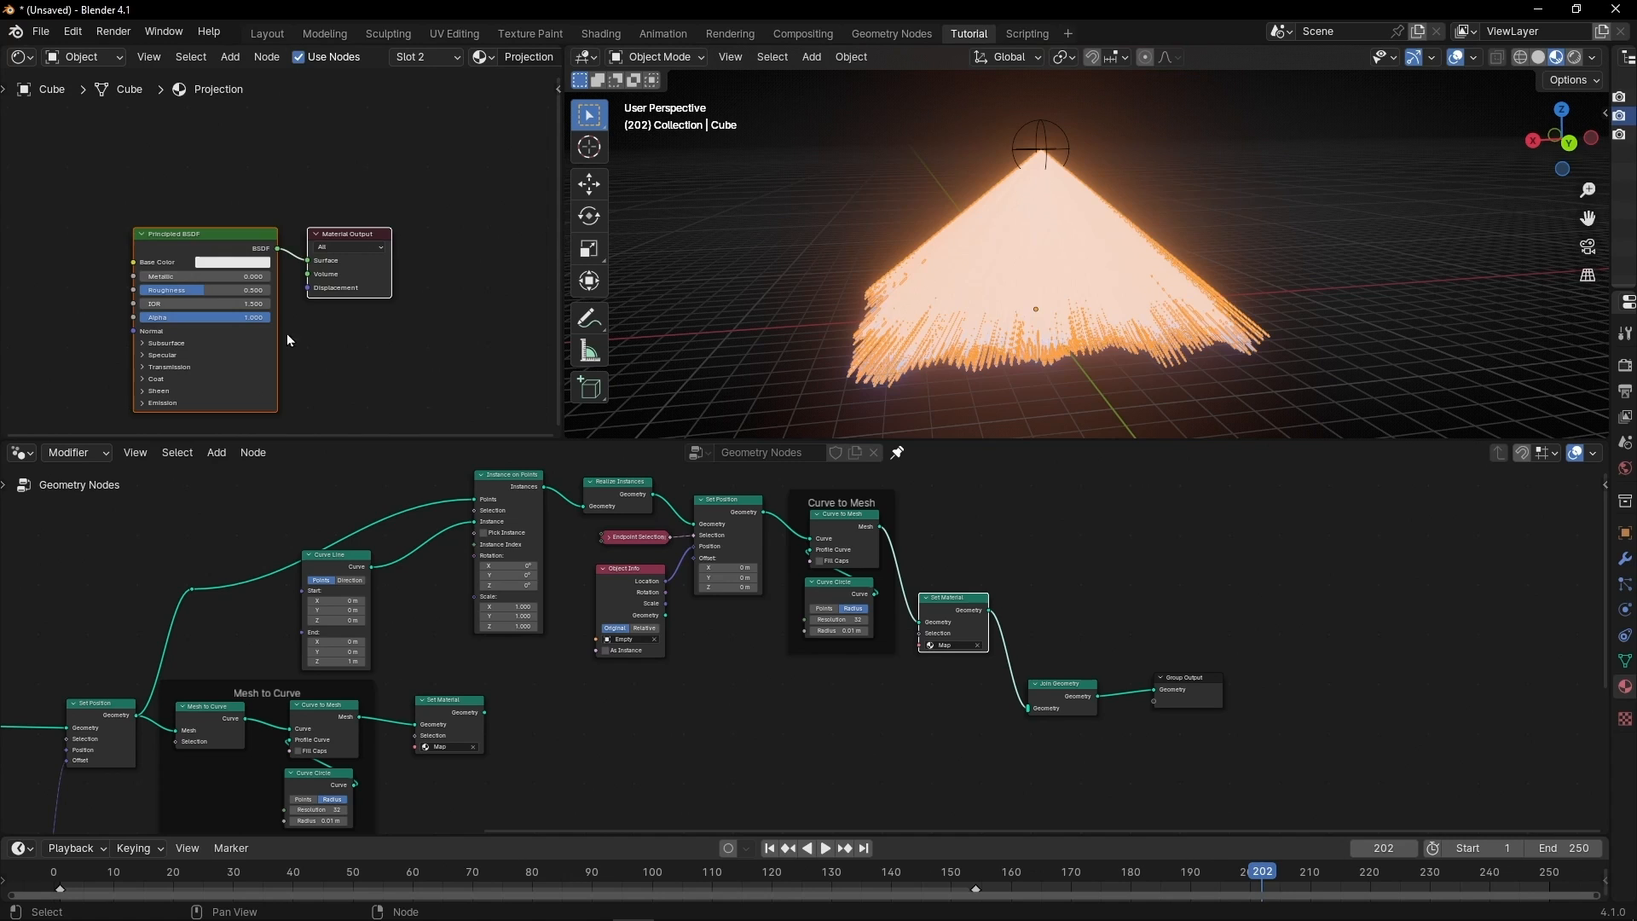
pyautogui.scroll(8, 247, 343)
pyautogui.moveTo(351, 333); pyautogui.dragTo(468, 256, button='middle')
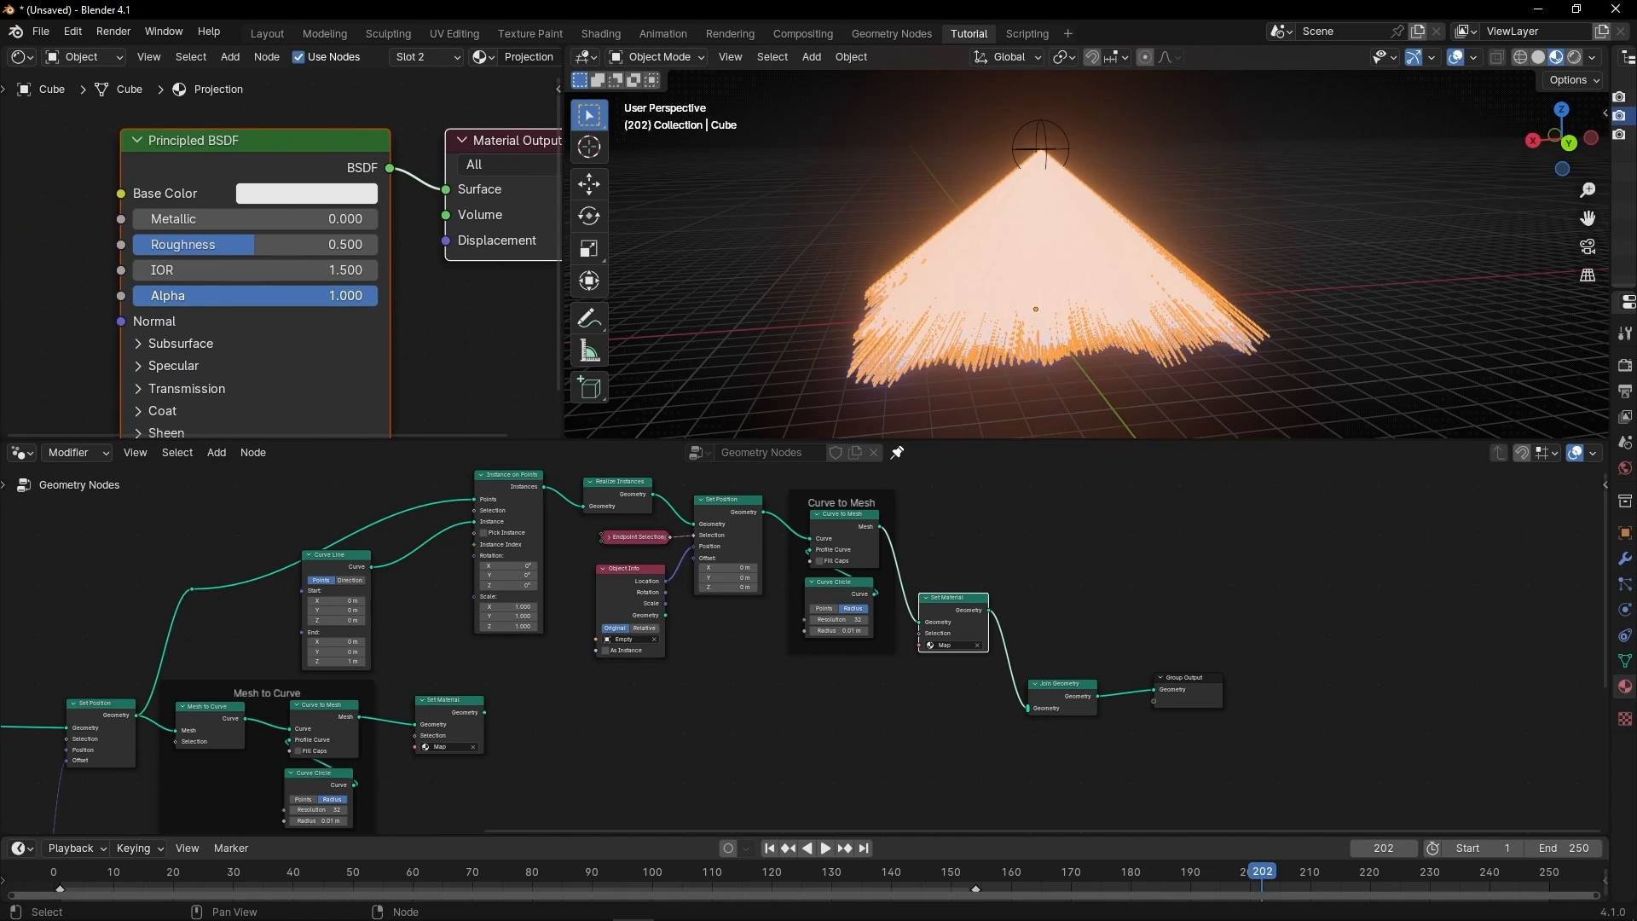
pyautogui.moveTo(375, 295); pyautogui.dragTo(141, 295)
# Assign the Projection material in the Set Material node after the projection lines' Curve to Mesh and inspect the lines.
pyautogui.click(964, 645)
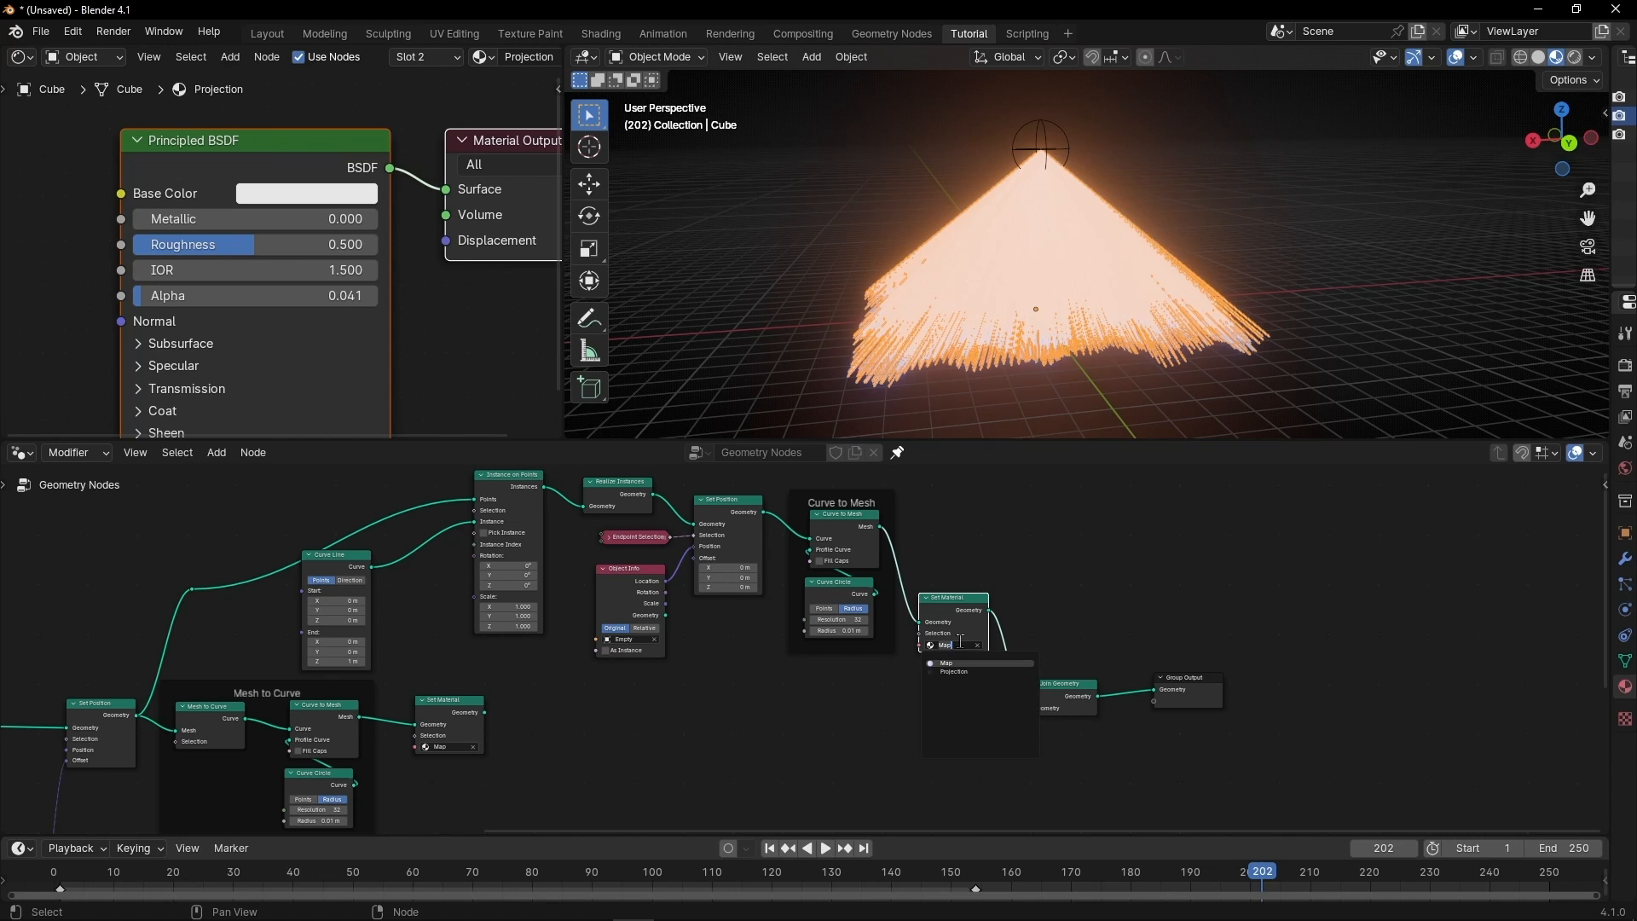
pyautogui.click(960, 673)
pyautogui.scroll(5, 994, 353)
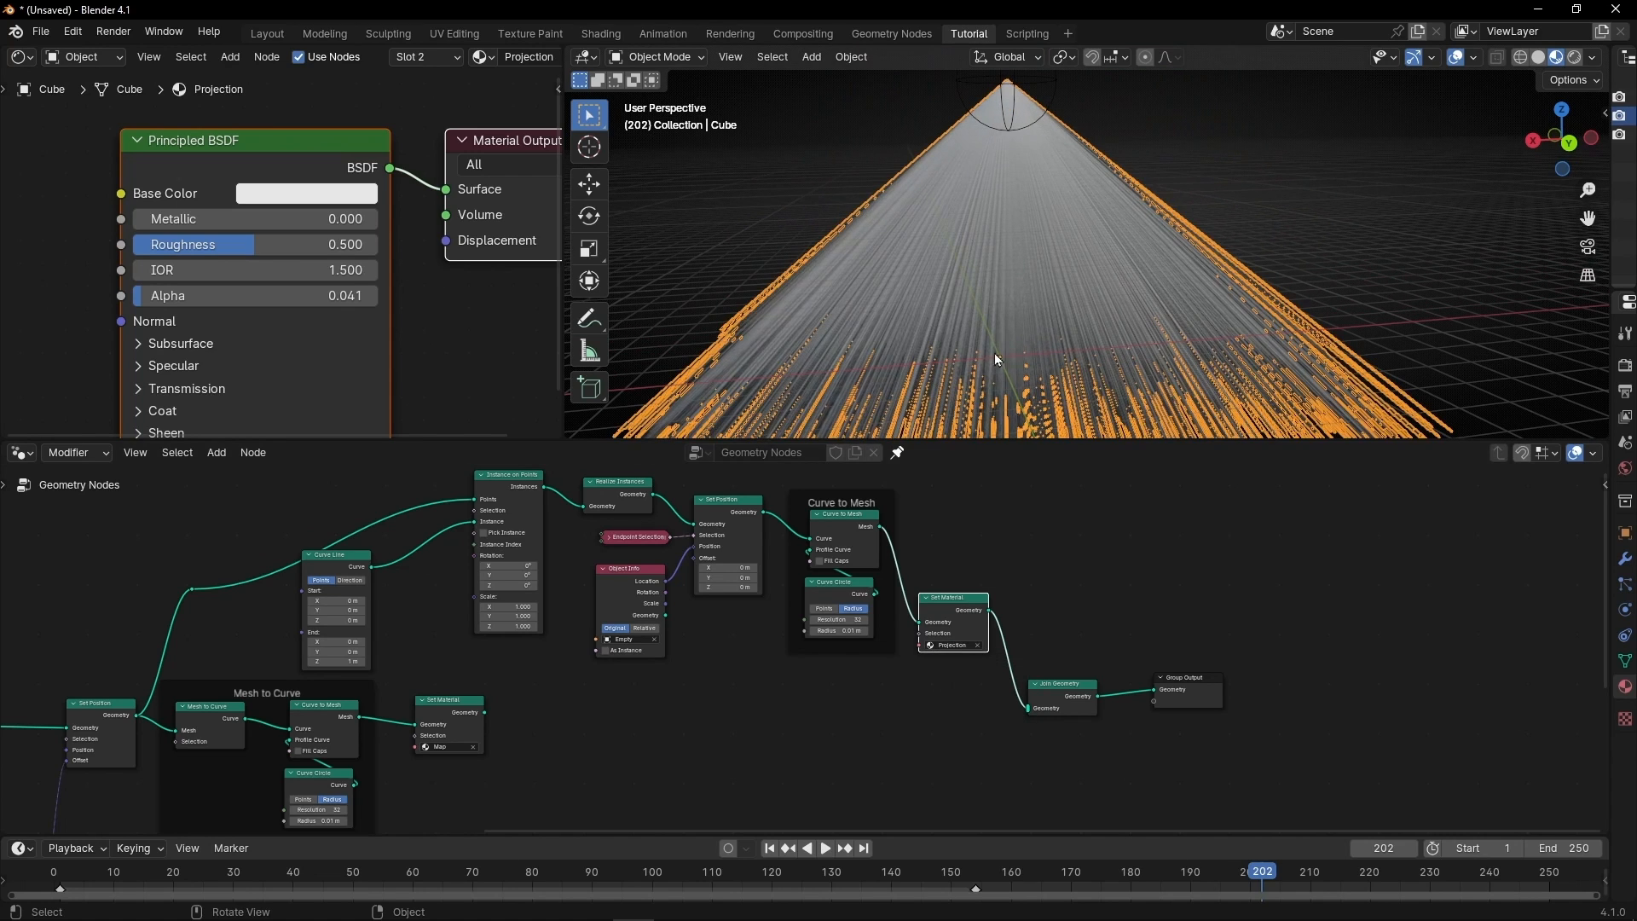
pyautogui.moveTo(739, 232); pyautogui.dragTo(899, 329, button='middle')
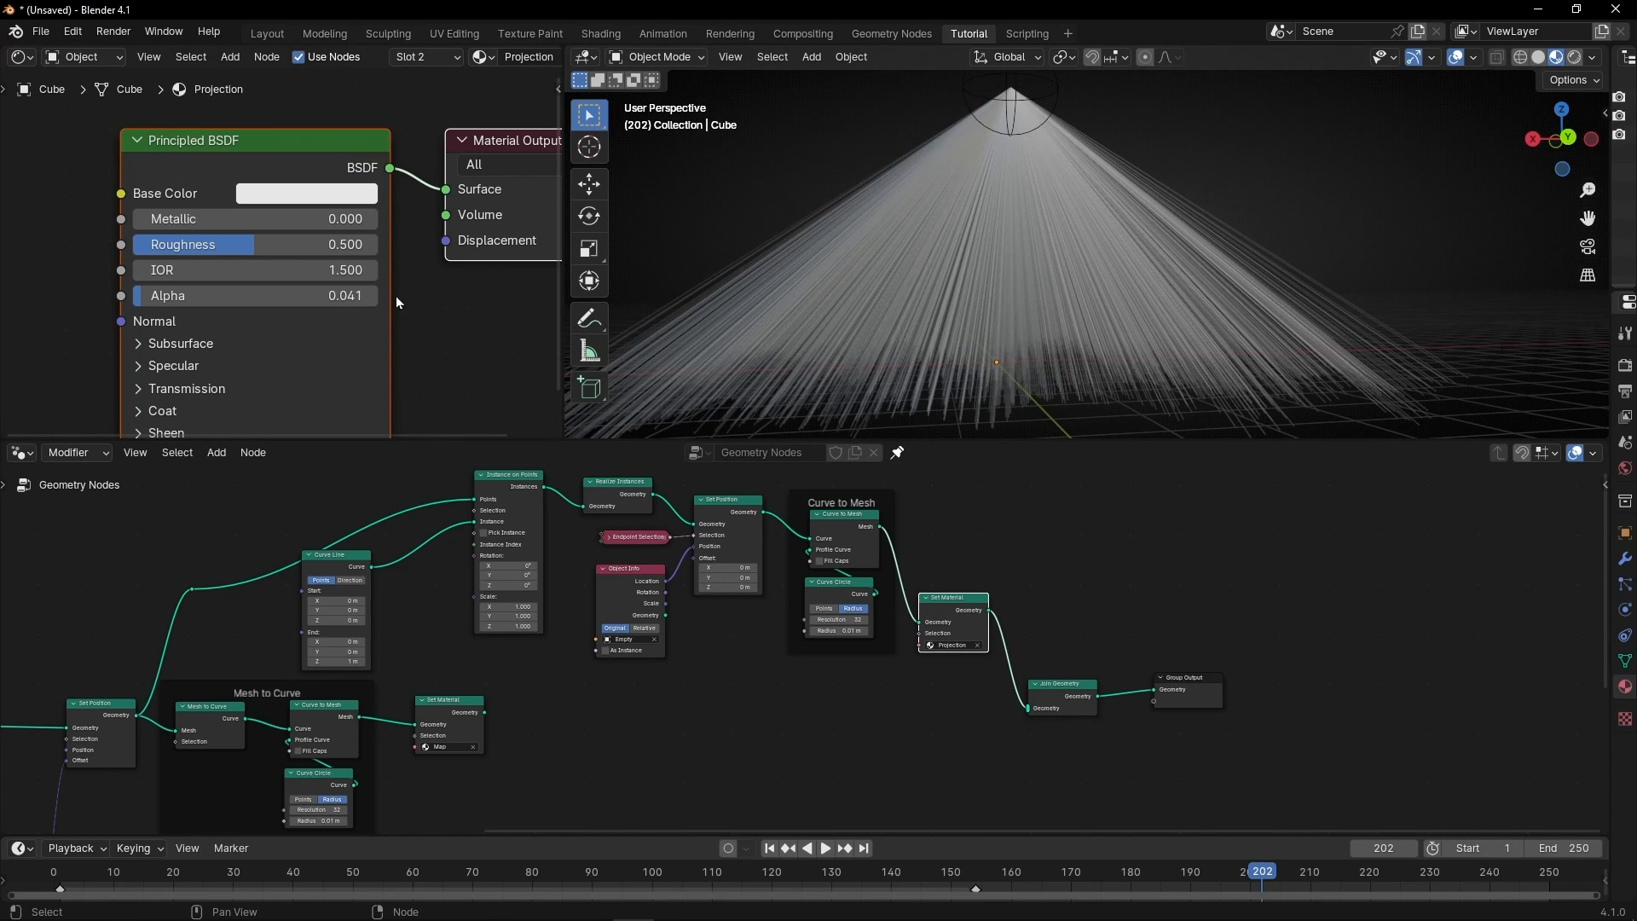
# Try the Principled BSDF's Alpha at 0 and at 0.564 to compare the lines' transparency.
pyautogui.moveTo(248, 295); pyautogui.dragTo(131, 297)
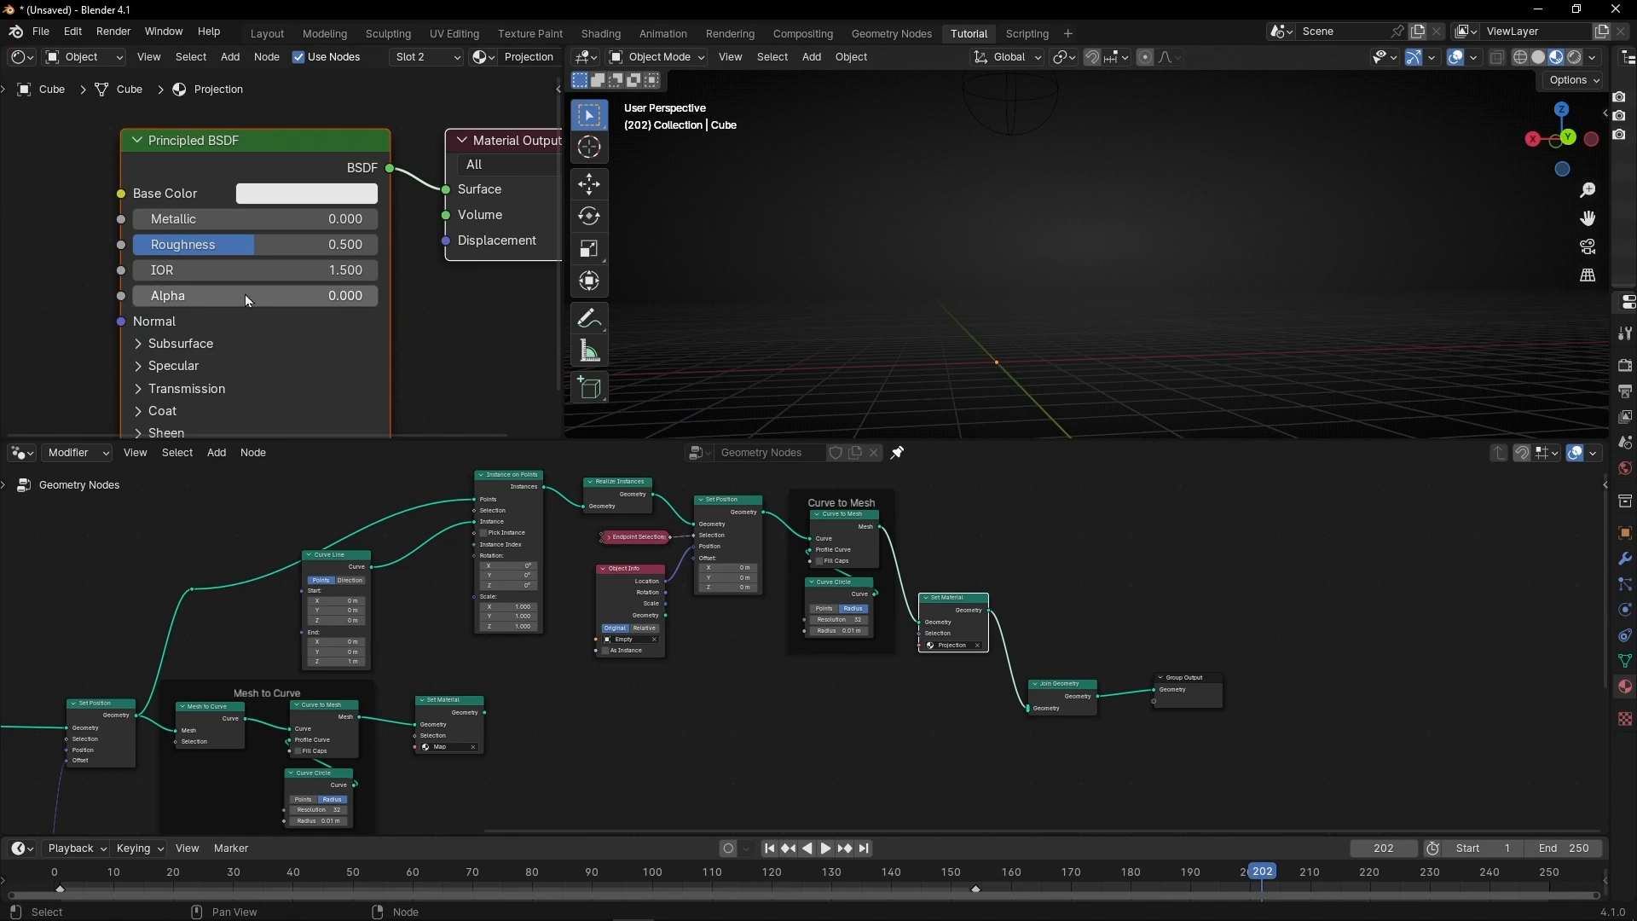
pyautogui.moveTo(244, 294)
pyautogui.mouseDown()
pyautogui.moveTo(378, 296)
pyautogui.moveTo(133, 297)
pyautogui.moveTo(375, 296)
pyautogui.moveTo(271, 296)
pyautogui.mouseUp()
# Add a Gradient Texture node to the Projection material and connect its Color to the Principled BSDF's Alpha.
pyautogui.moveTo(51, 288); pyautogui.dragTo(265, 320, button='middle')
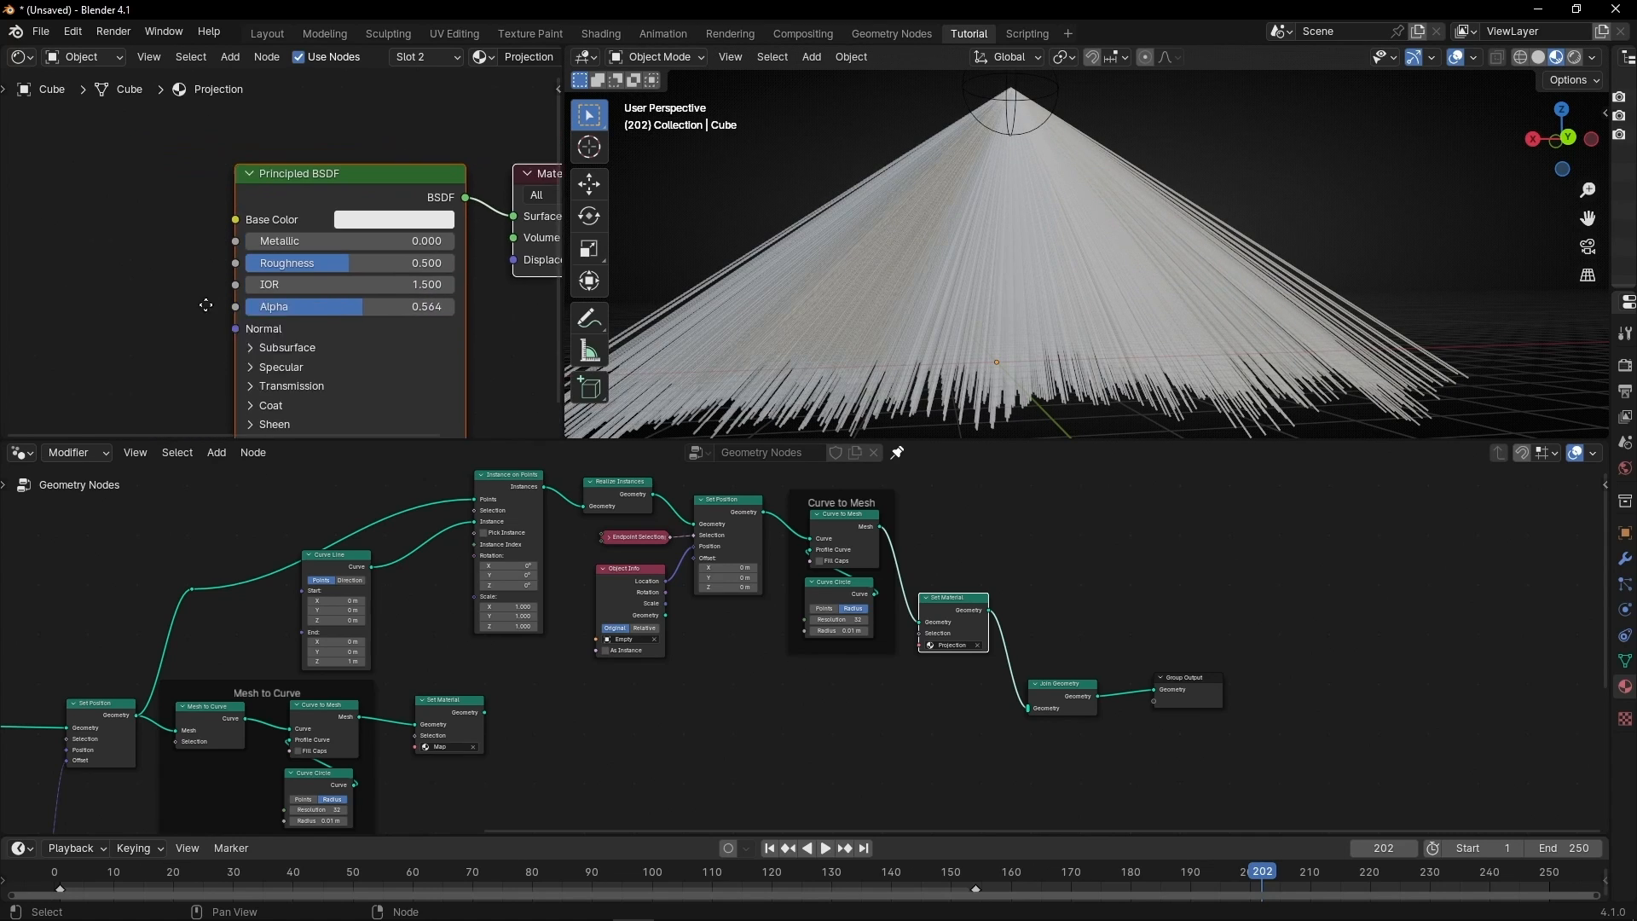
pyautogui.hotkey('shift', 'a')
pyautogui.write('gradient')
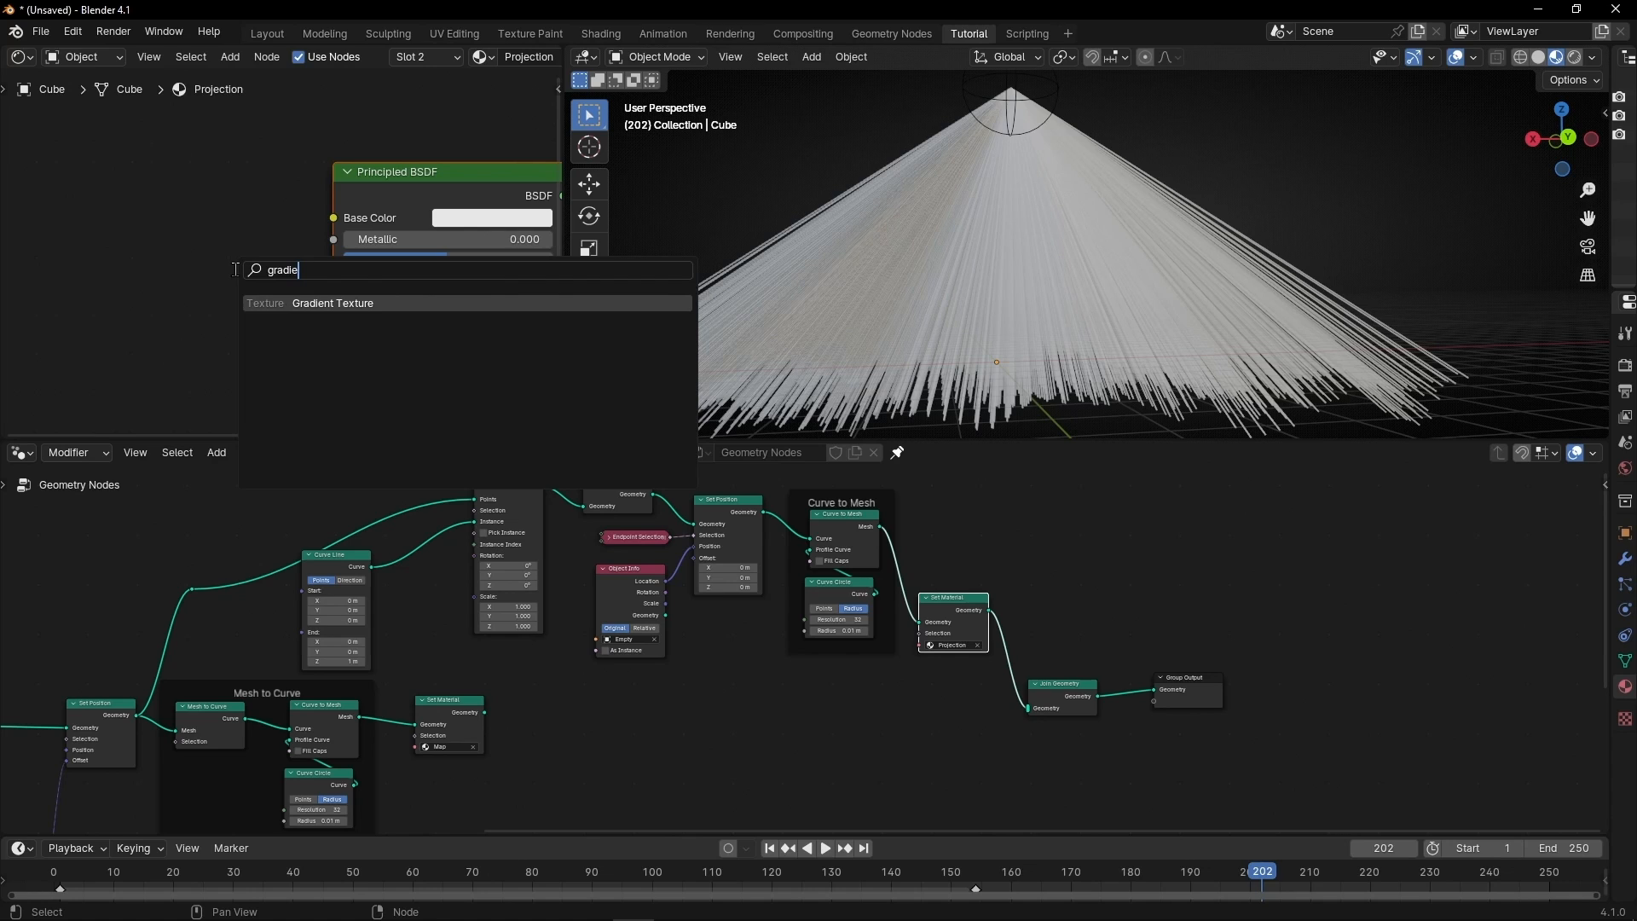
pyautogui.press('Return')
pyautogui.click(66, 192)
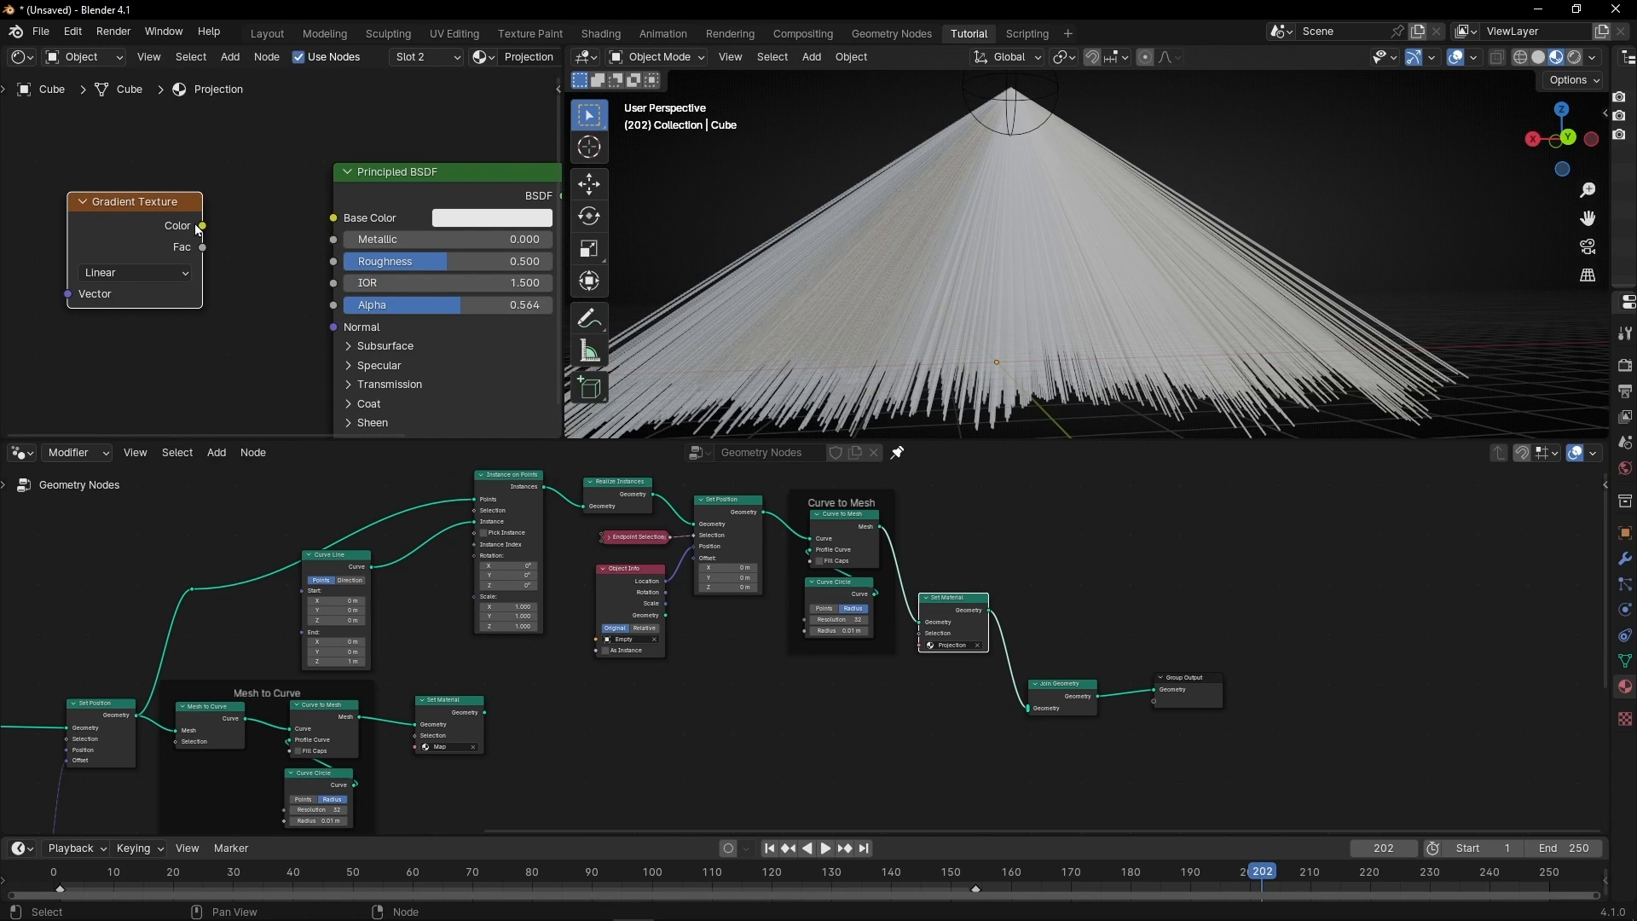
pyautogui.moveTo(202, 225); pyautogui.dragTo(333, 304)
# Insert a Color Ramp node between the Gradient Texture's Color and the Principled BSDF's Alpha.
pyautogui.moveTo(144, 234); pyautogui.dragTo(77, 232)
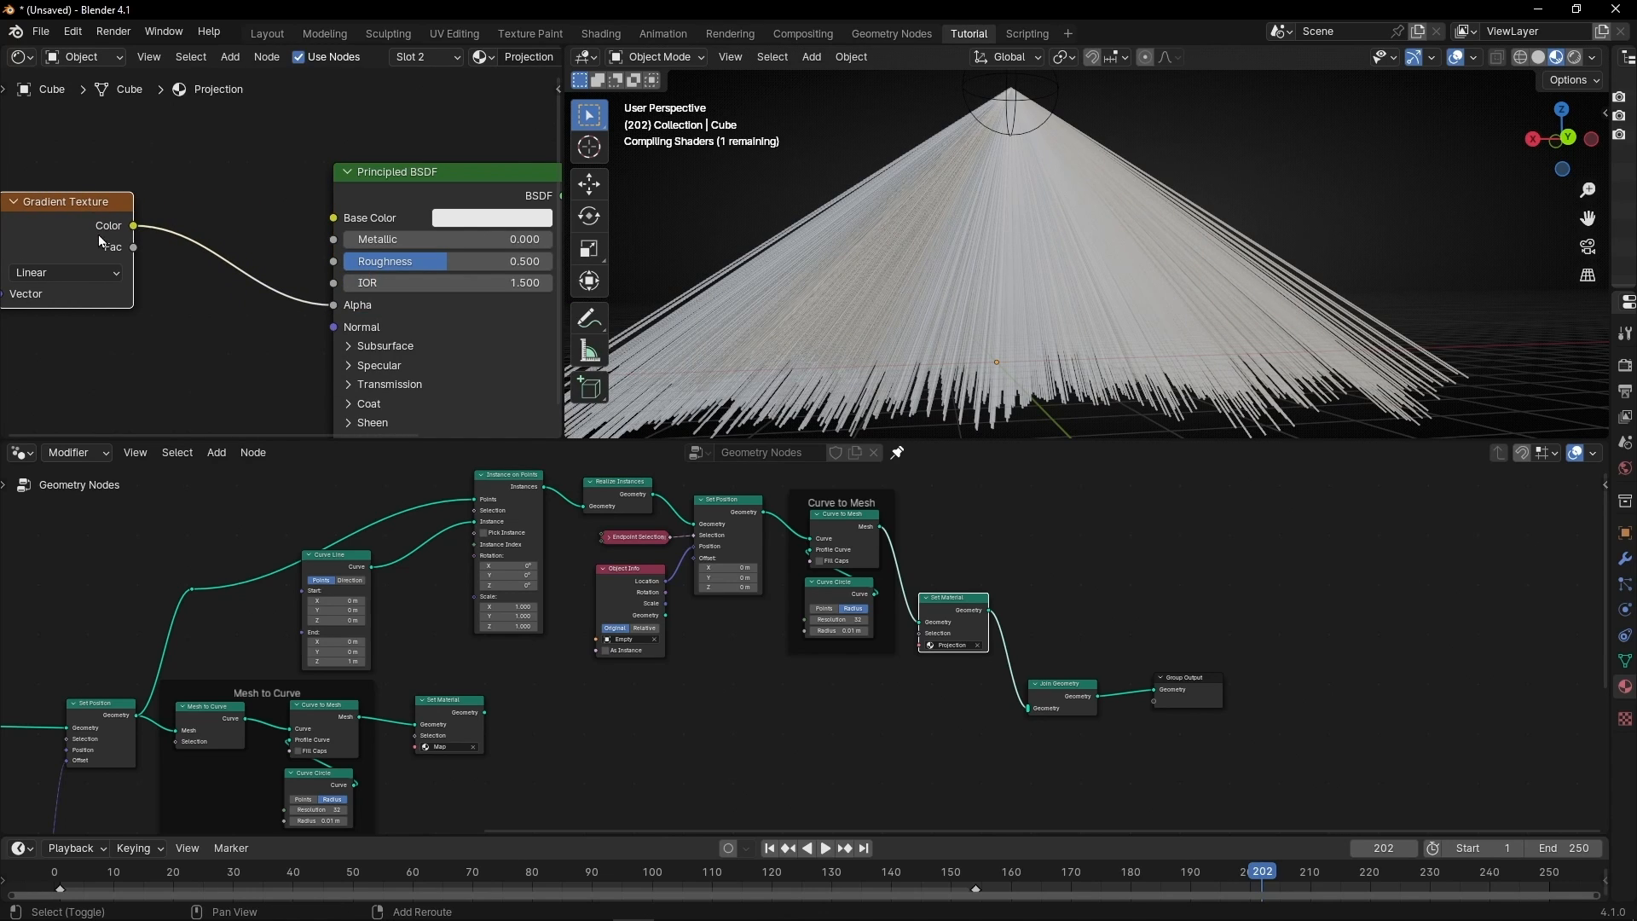
pyautogui.hotkey('shift', 'a')
pyautogui.write('color r')
pyautogui.press('Return')
pyautogui.click(151, 189)
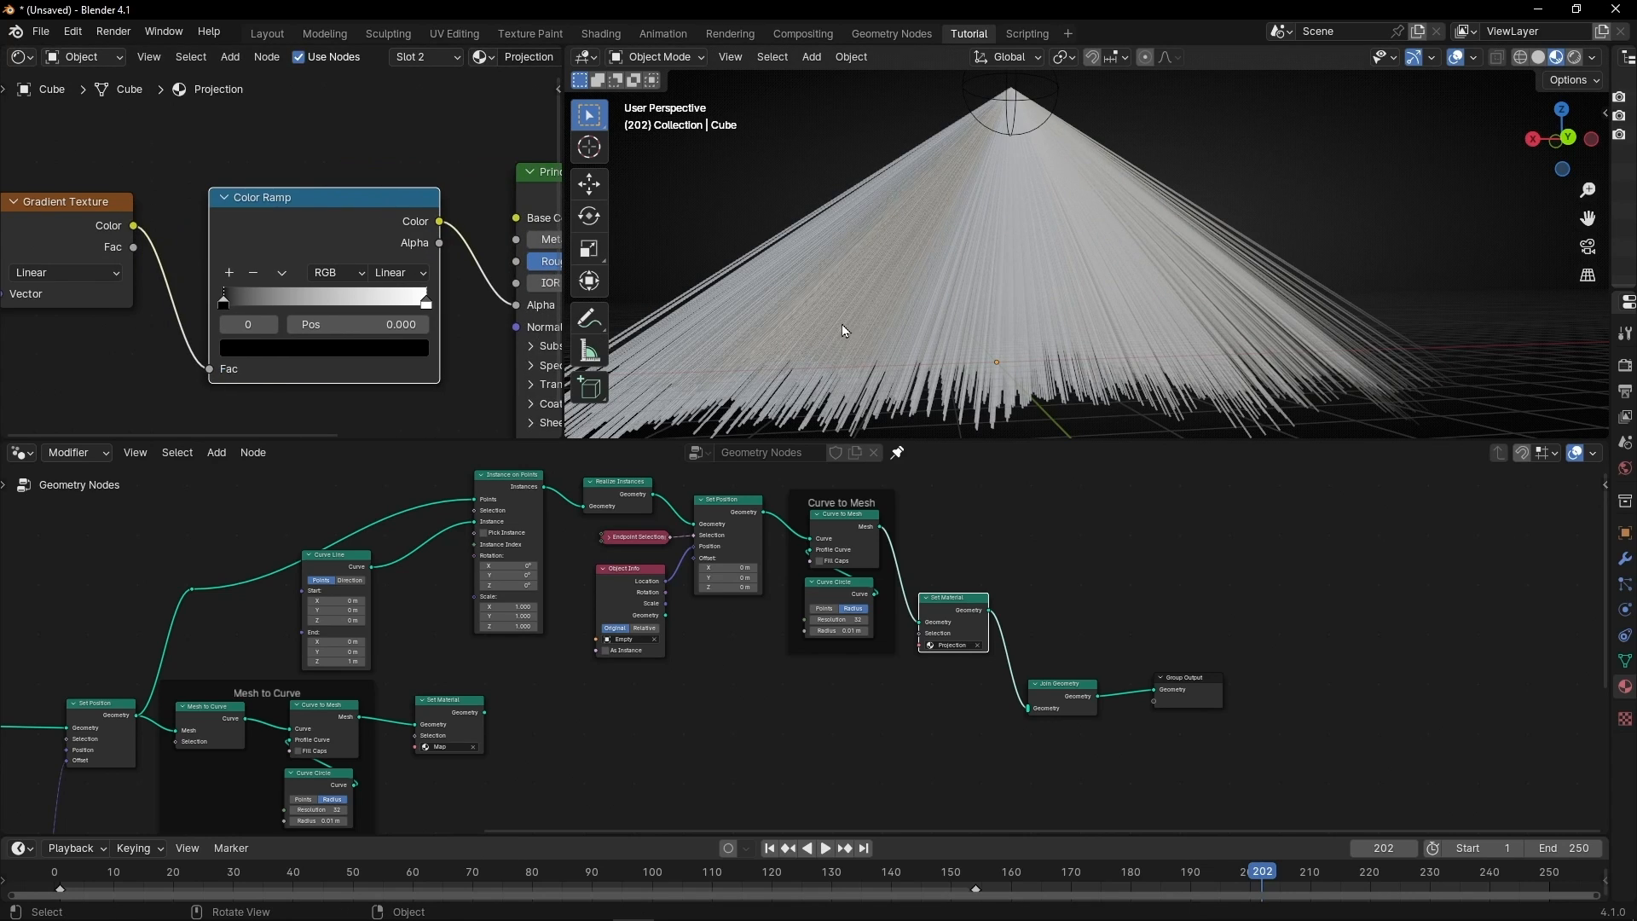
# Inspect the projection lines from several angles, try moving the Empty to see how they follow, and cancel the move.
pyautogui.moveTo(977, 281); pyautogui.dragTo(1144, 285, button='middle')
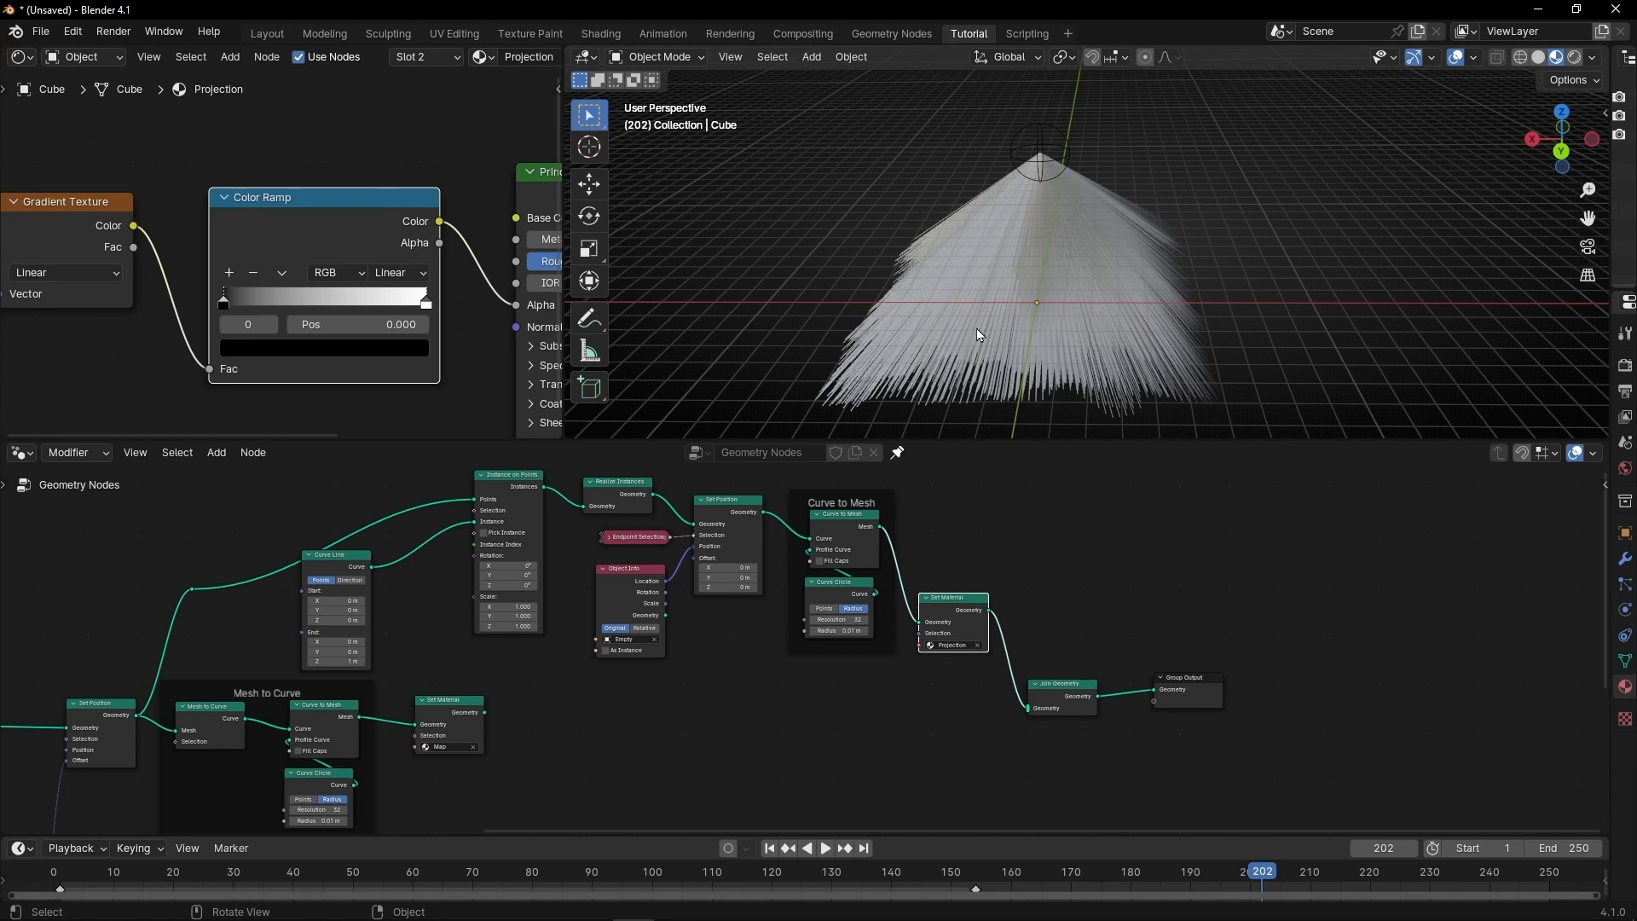
pyautogui.moveTo(979, 334)
pyautogui.mouseDown(button='middle')
pyautogui.moveTo(1000, 300)
pyautogui.moveTo(988, 313)
pyautogui.mouseUp(button='middle')
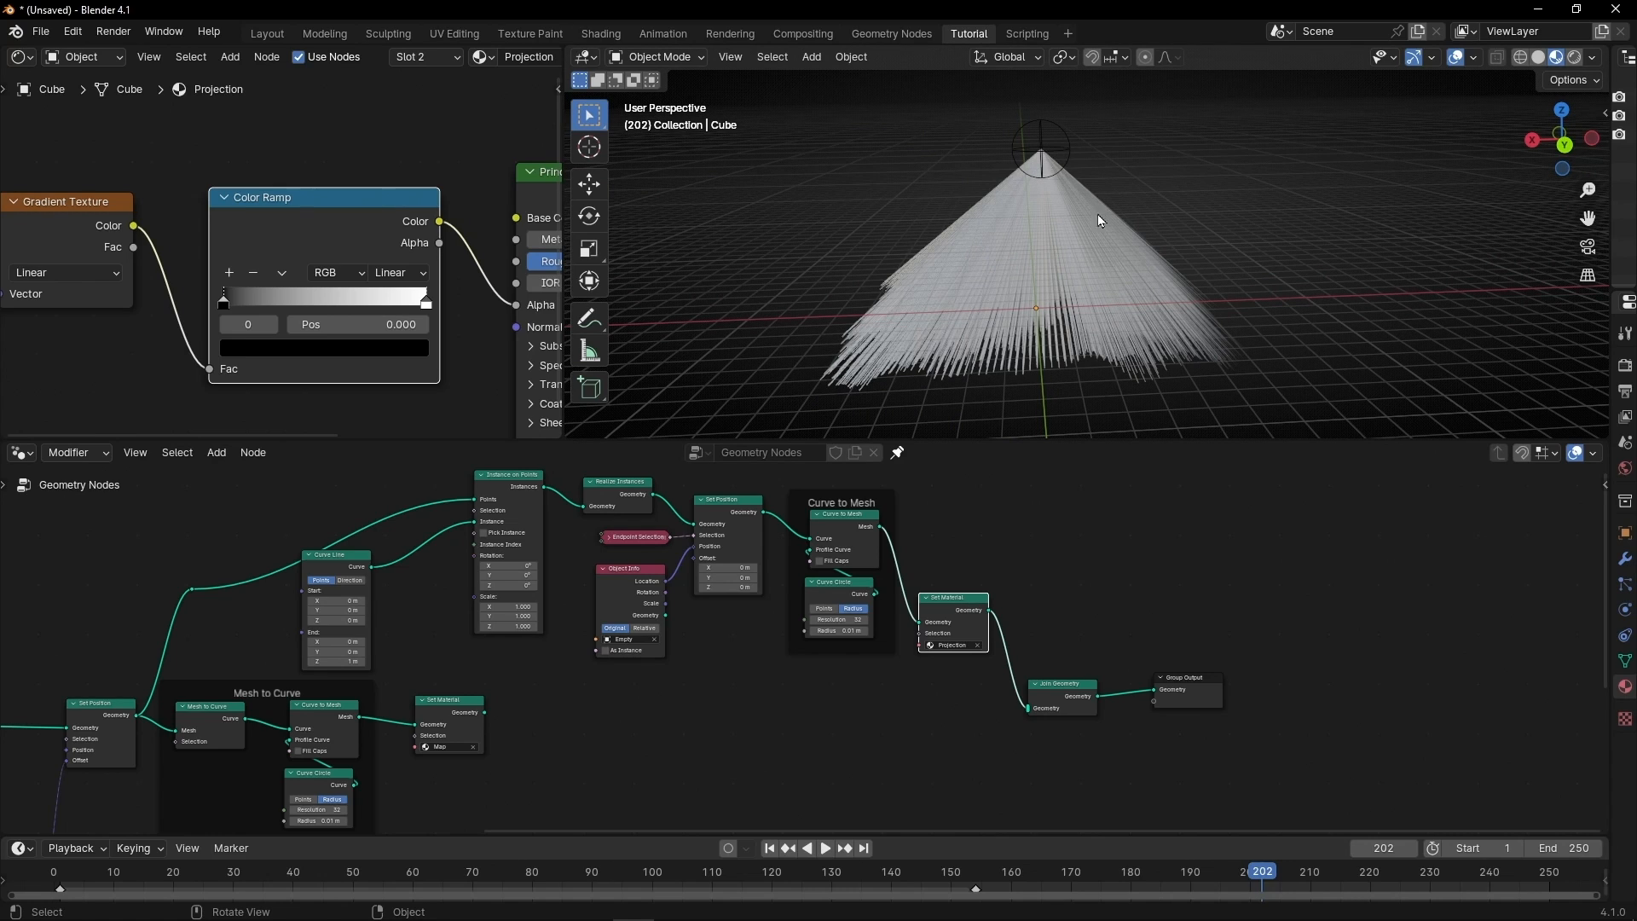
pyautogui.click(1039, 150)
pyautogui.press('g')
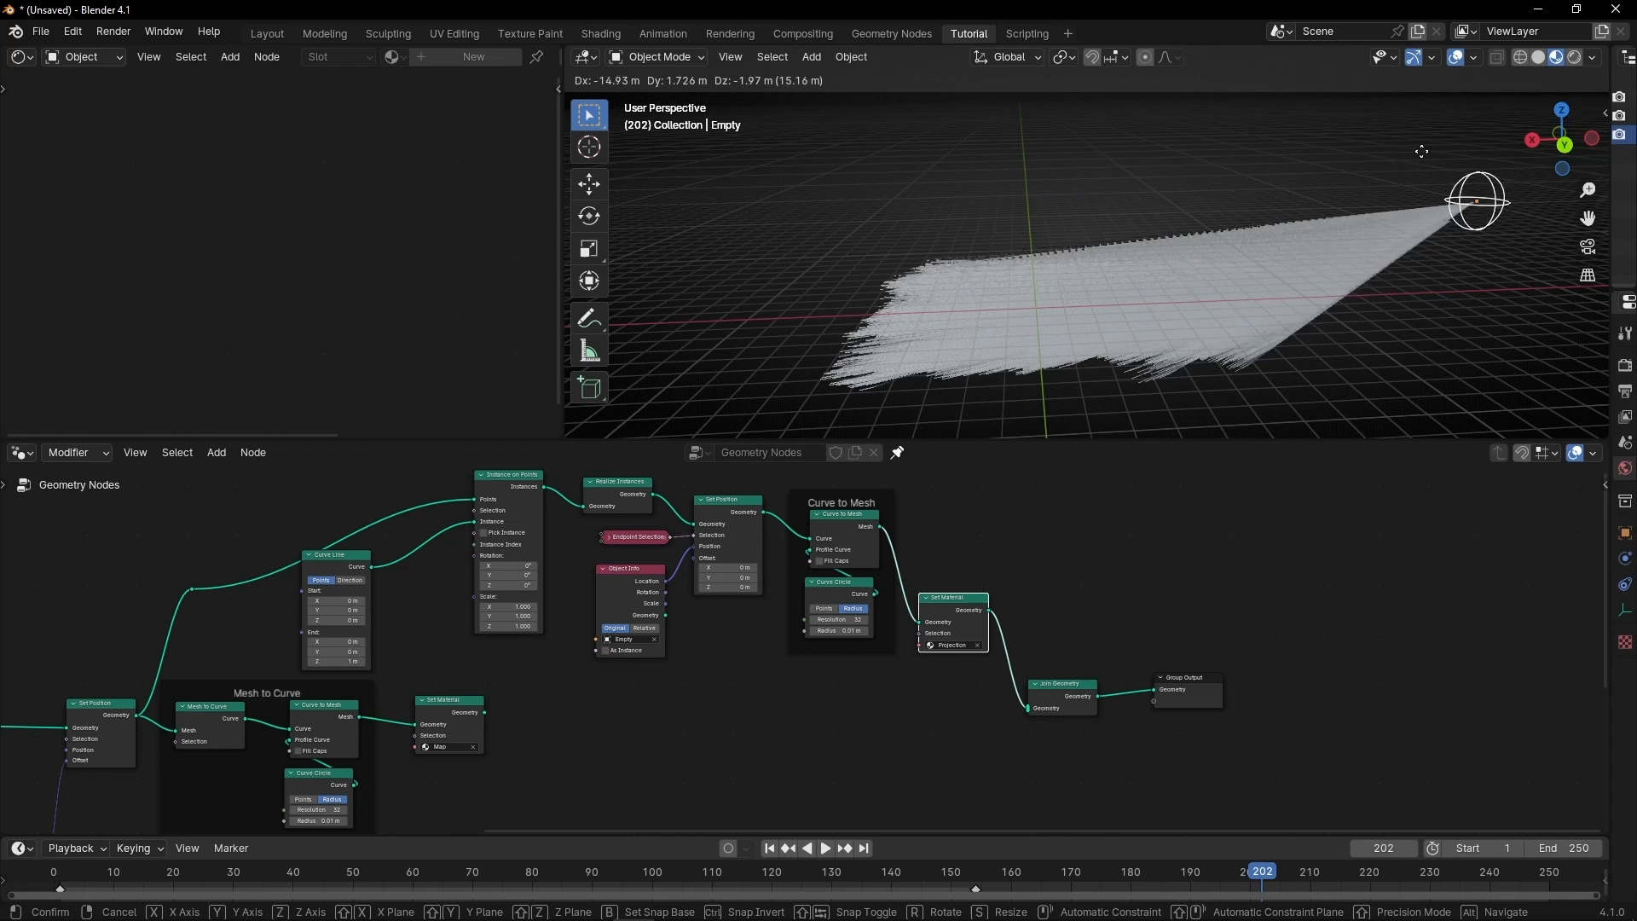
pyautogui.press('Escape')
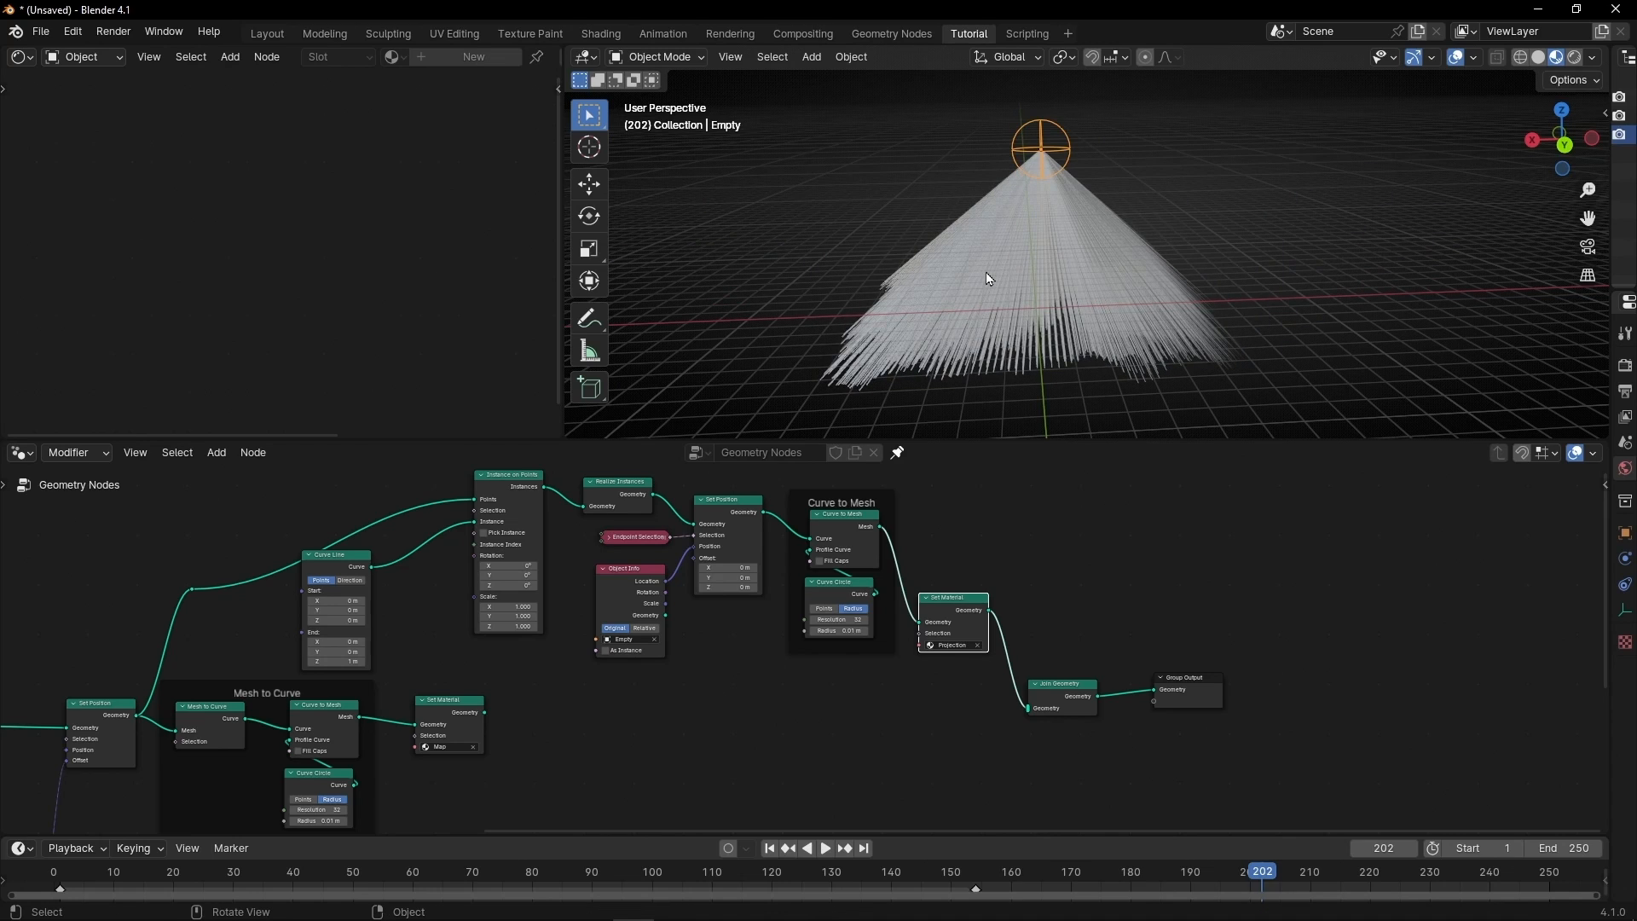
# Reselect the Cube, add an Attribute node reading UVMap to the Projection material, and connect its Color to the Gradient Texture's Vector.
pyautogui.click(989, 280)
pyautogui.moveTo(87, 337); pyautogui.dragTo(303, 310, button='middle')
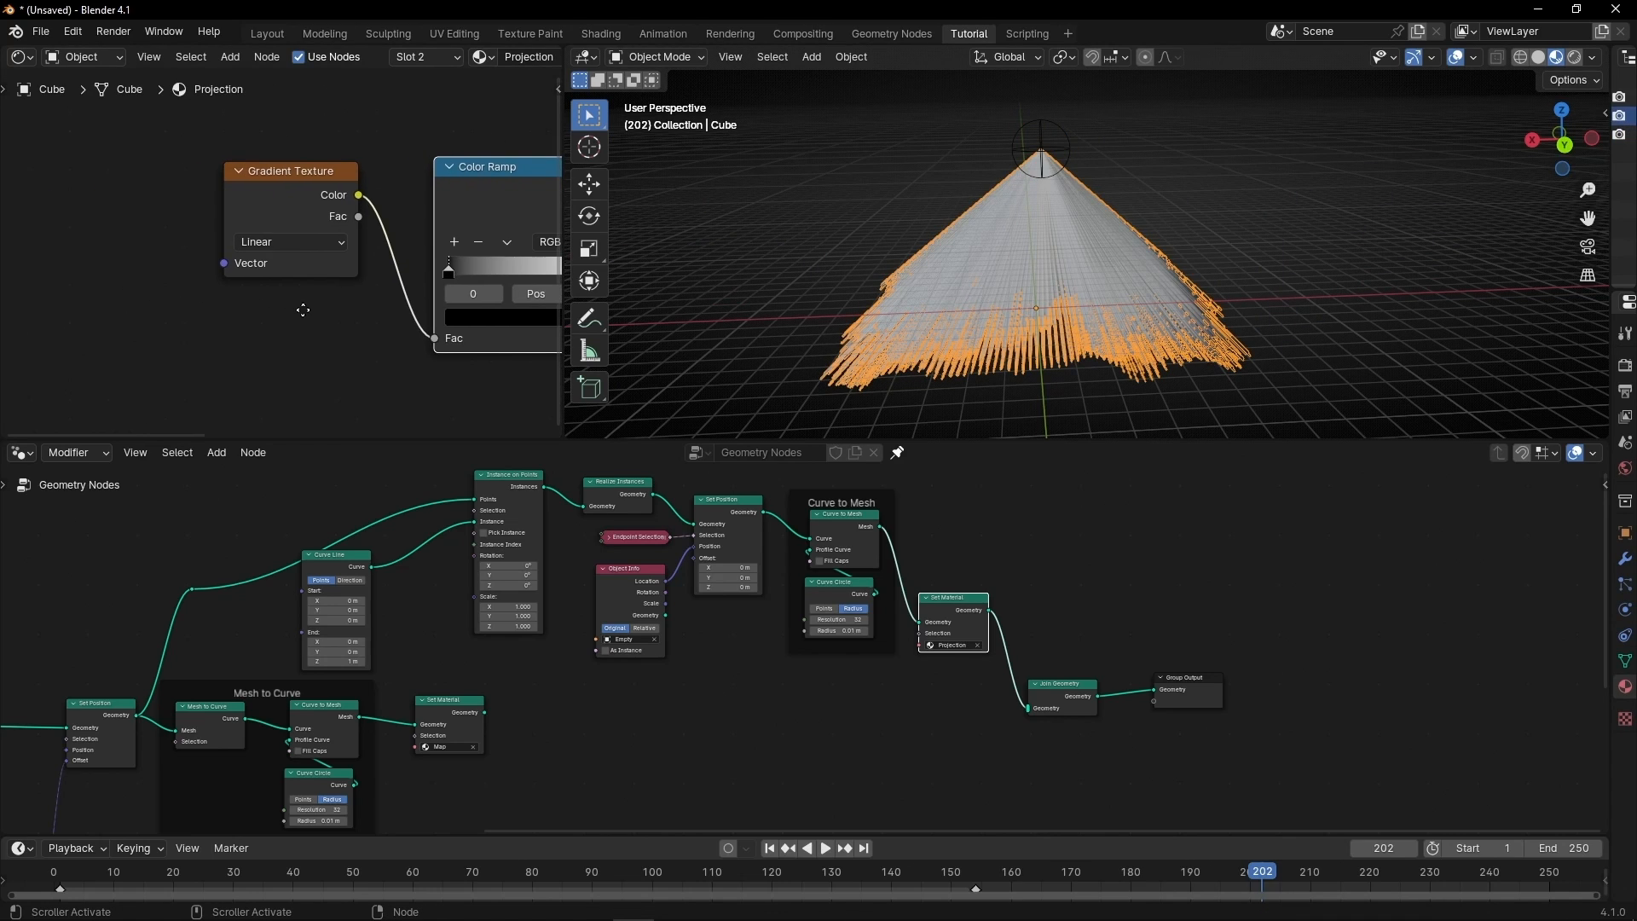
pyautogui.hotkey('shift', 'a')
pyautogui.write('atri')
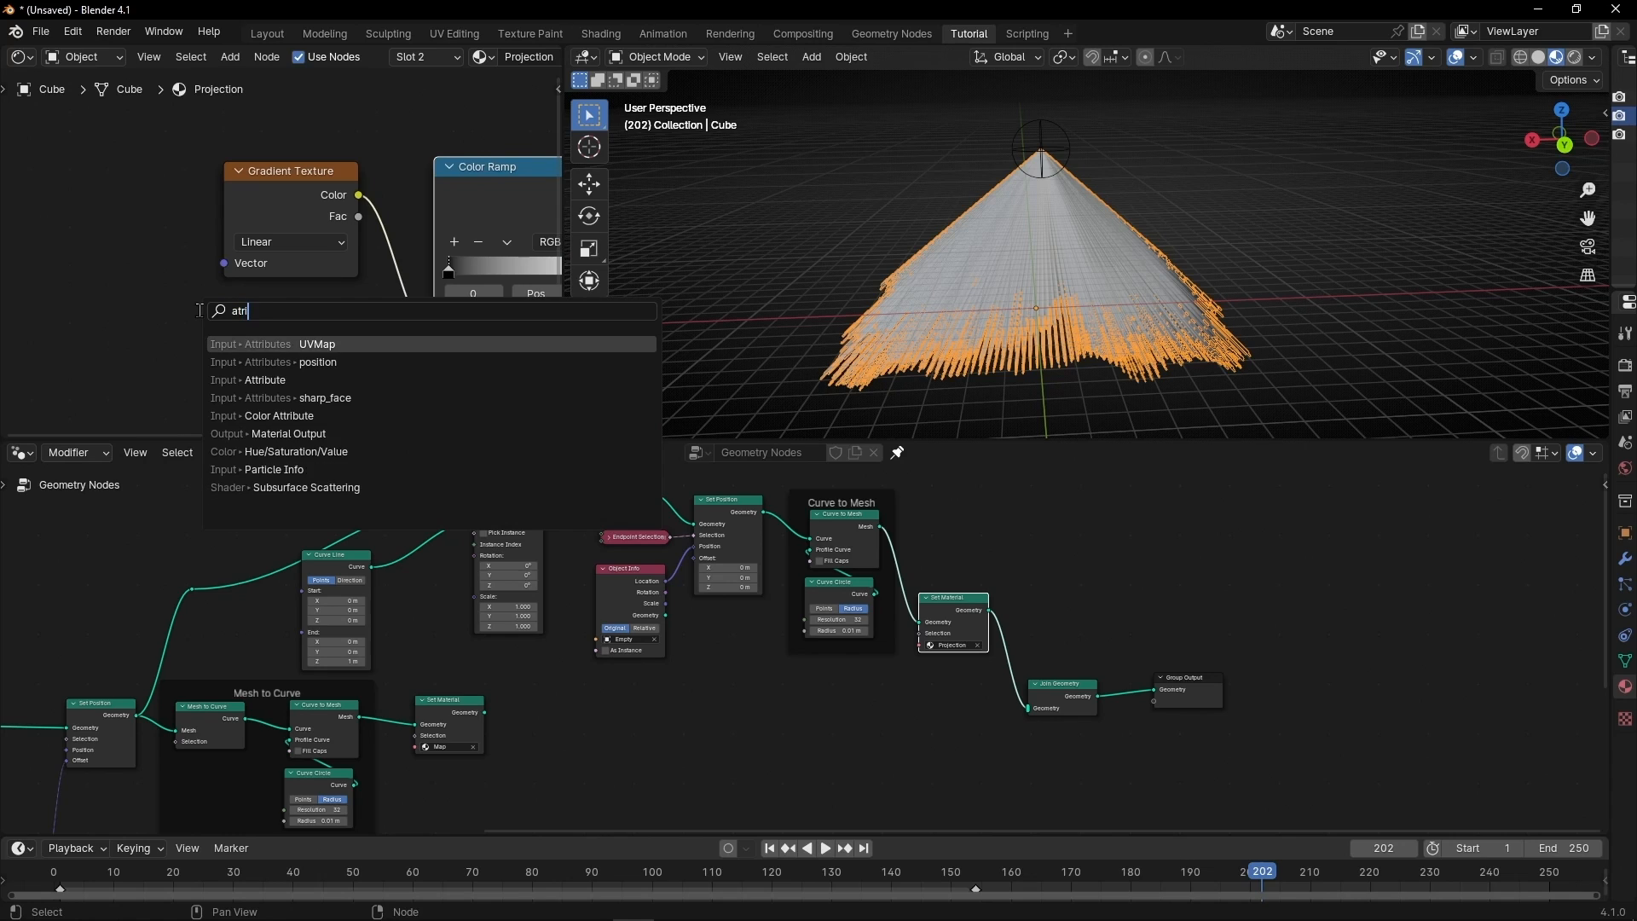
pyautogui.press('Return')
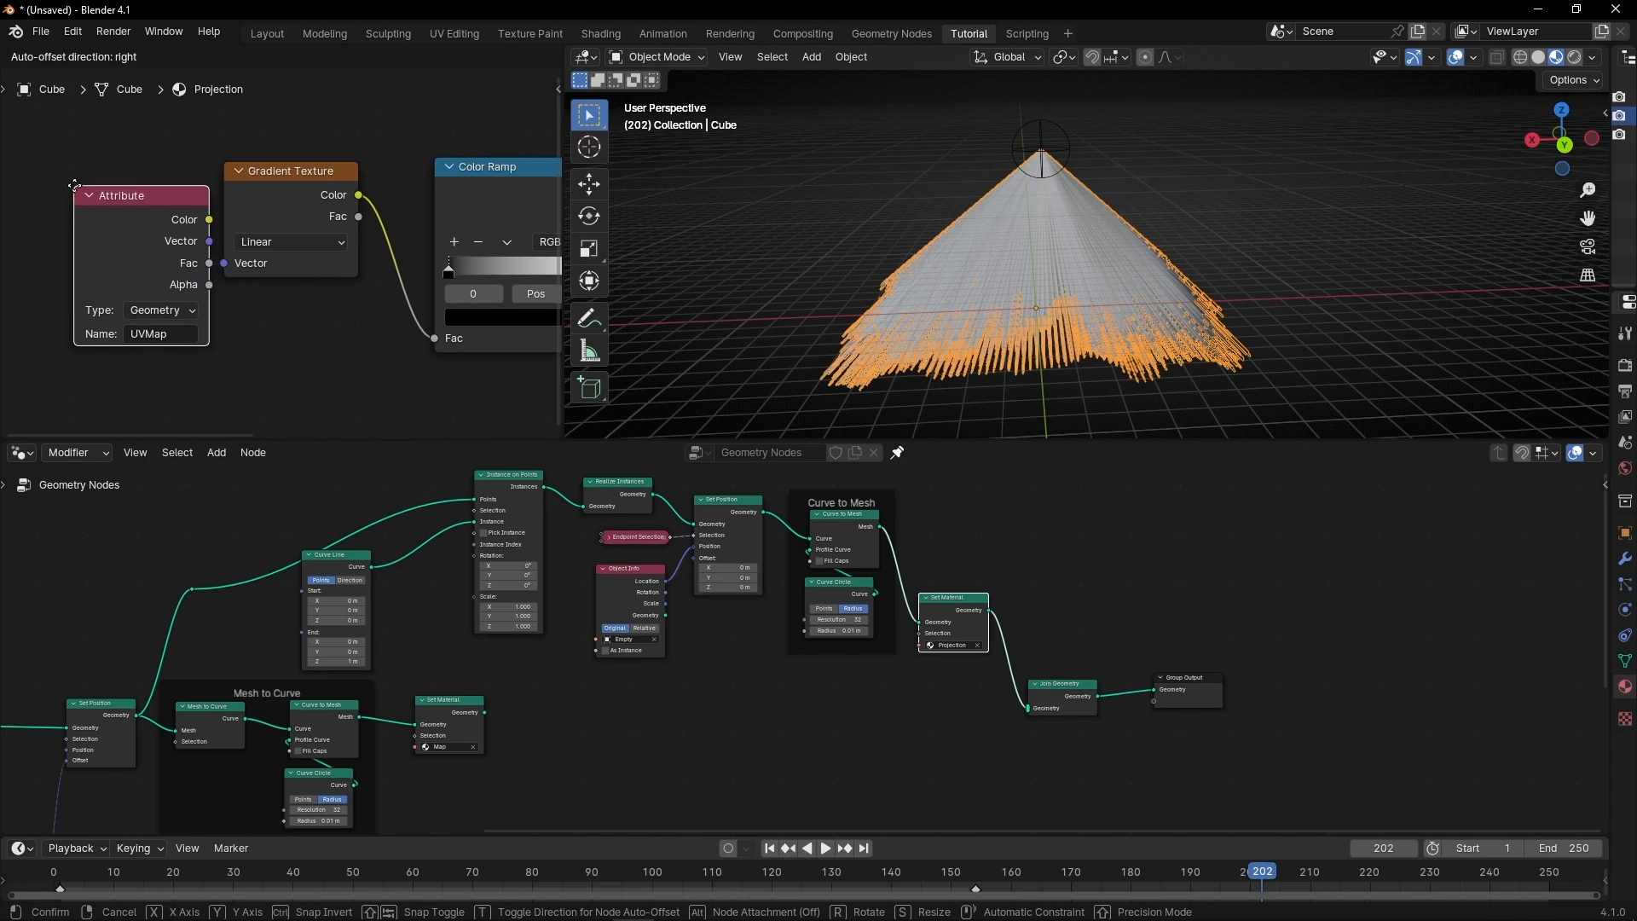
pyautogui.click(38, 159)
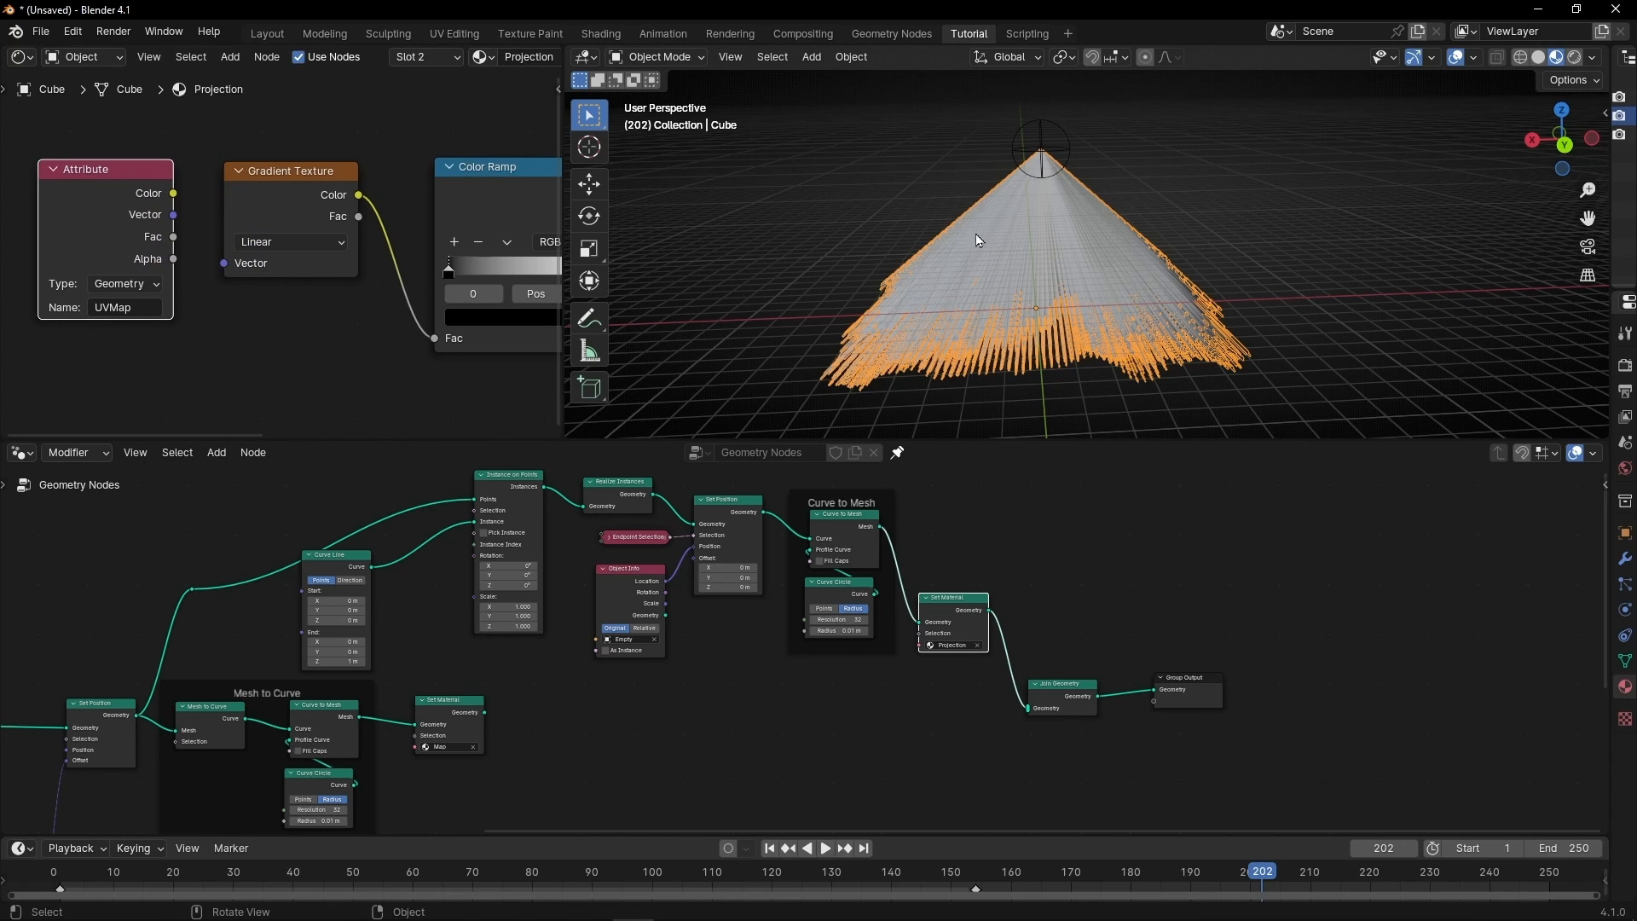
pyautogui.moveTo(173, 193); pyautogui.dragTo(223, 262)
# Maximize the Geometry Nodes editor and move the chain from Instance on Points to Set Material higher above the Mesh to Curve branch.
pyautogui.scroll(3, 707, 588)
pyautogui.scroll(2, 707, 588)
pyautogui.moveTo(718, 590); pyautogui.dragTo(943, 729, button='middle')
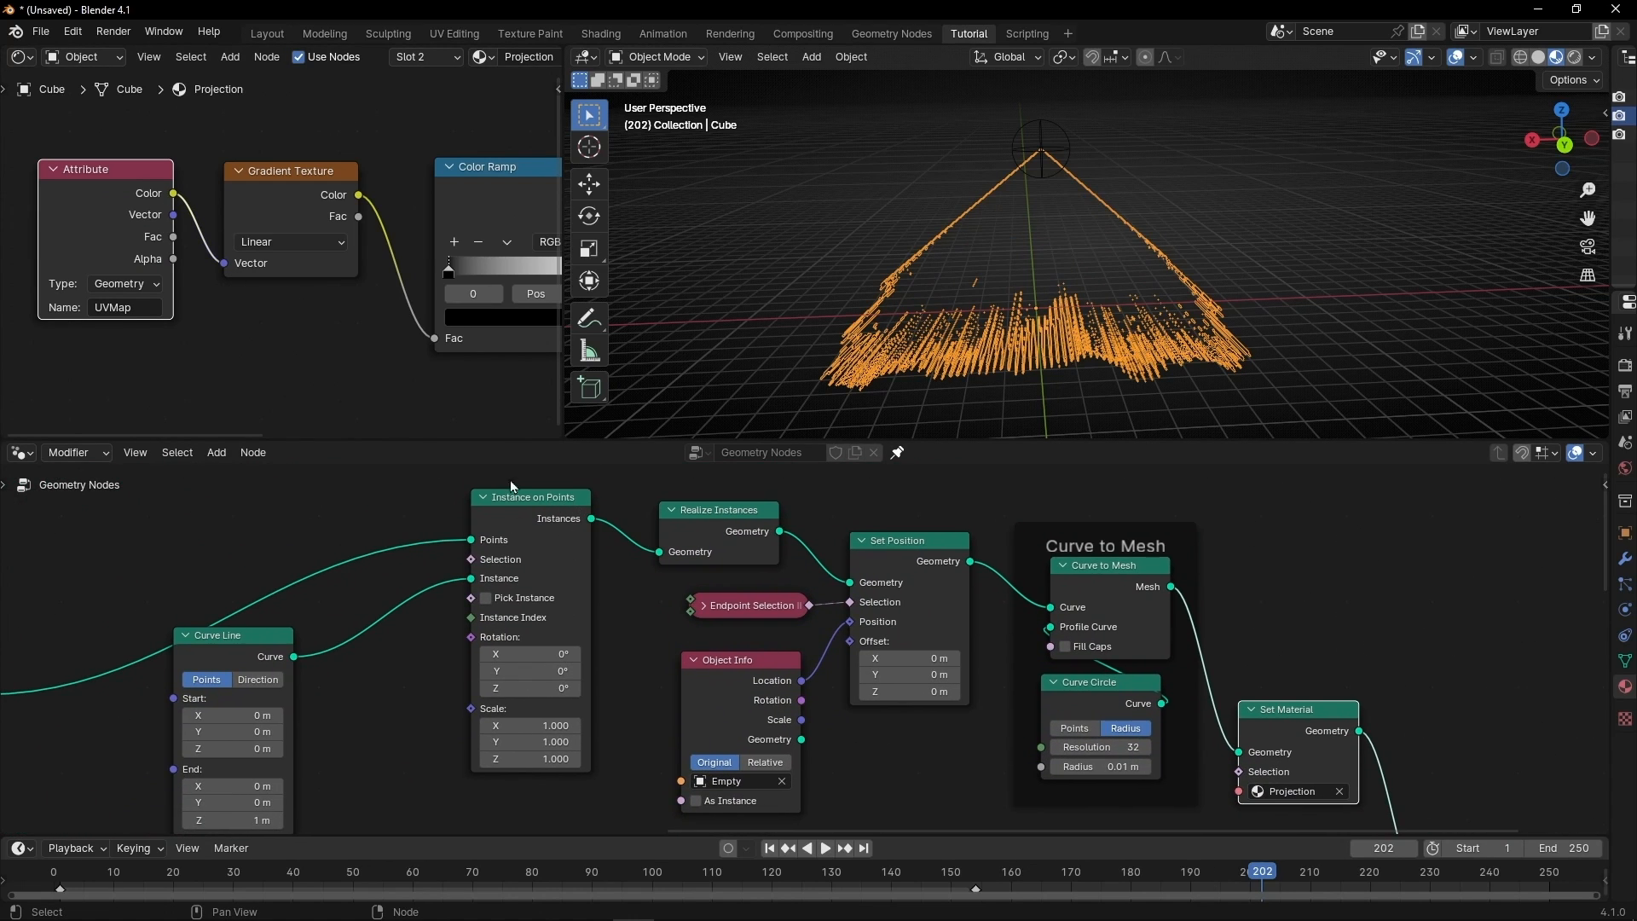
pyautogui.hotkey('ctrl', 'space')
pyautogui.moveTo(474, 518); pyautogui.dragTo(512, 533, button='middle')
pyautogui.scroll(-2, 525, 549)
pyautogui.scroll(-3, 525, 549)
pyautogui.moveTo(611, 338); pyautogui.dragTo(1398, 629)
# Move the reroute point and the Curve Line node up beside the Instance on Points node.
pyautogui.moveTo(309, 500); pyautogui.dragTo(372, 566)
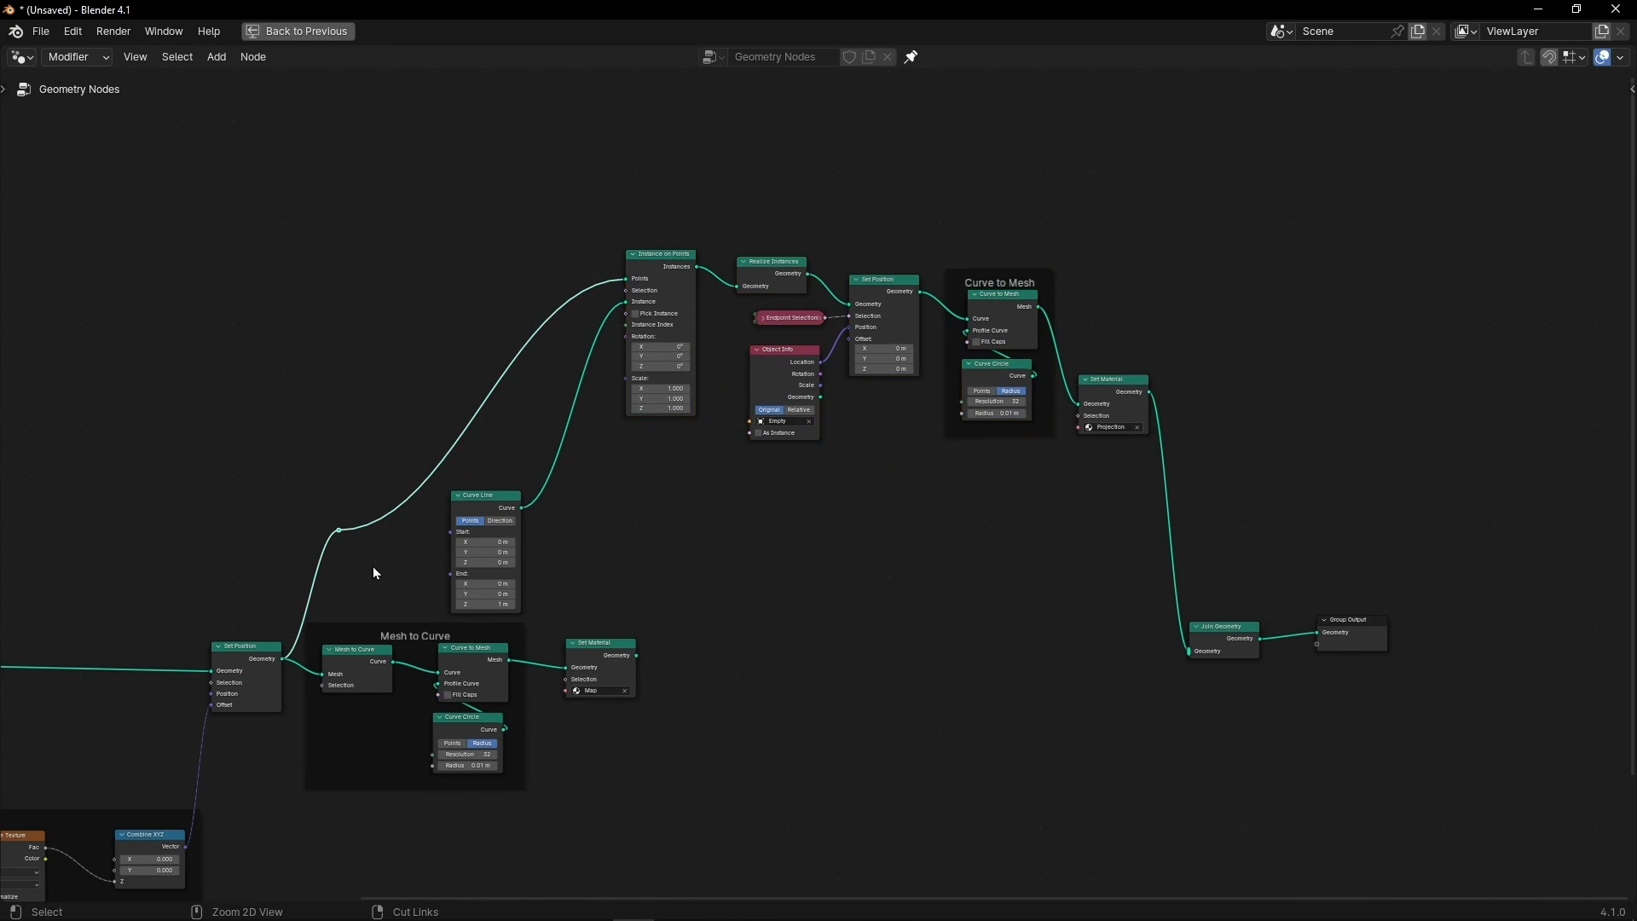
pyautogui.press('g')
pyautogui.click(325, 323)
pyautogui.moveTo(479, 506); pyautogui.dragTo(393, 393)
pyautogui.click(452, 435)
# Insert a Store Named Attribute node between Curve Line and Instance on Points.
pyautogui.scroll(7, 428, 432)
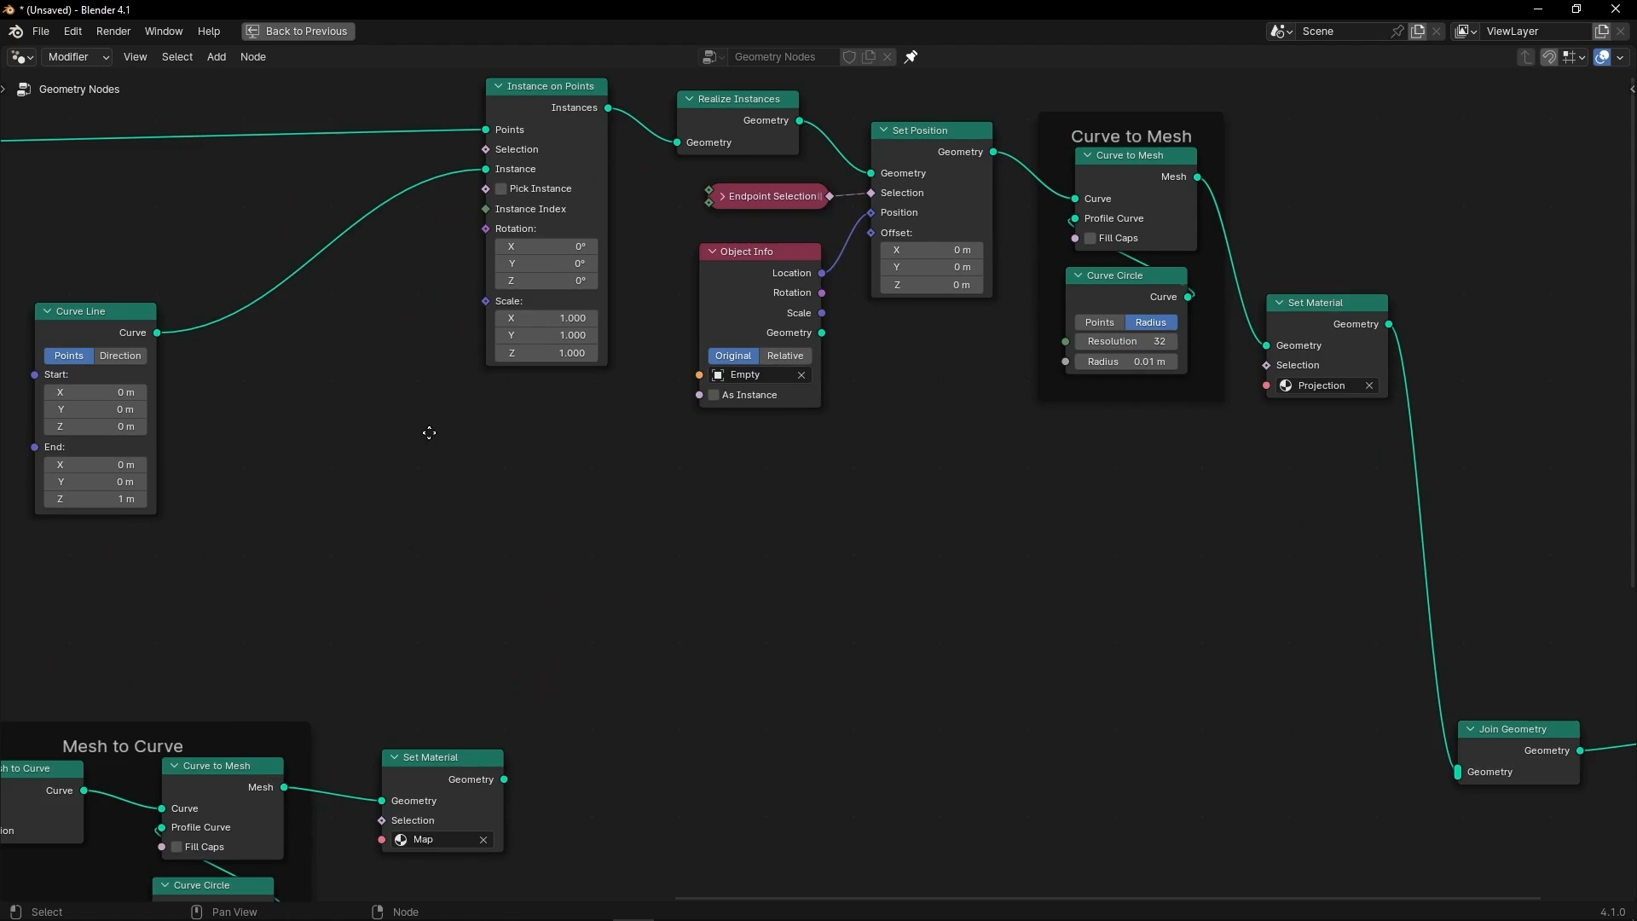
pyautogui.moveTo(428, 433); pyautogui.dragTo(685, 640, button='middle')
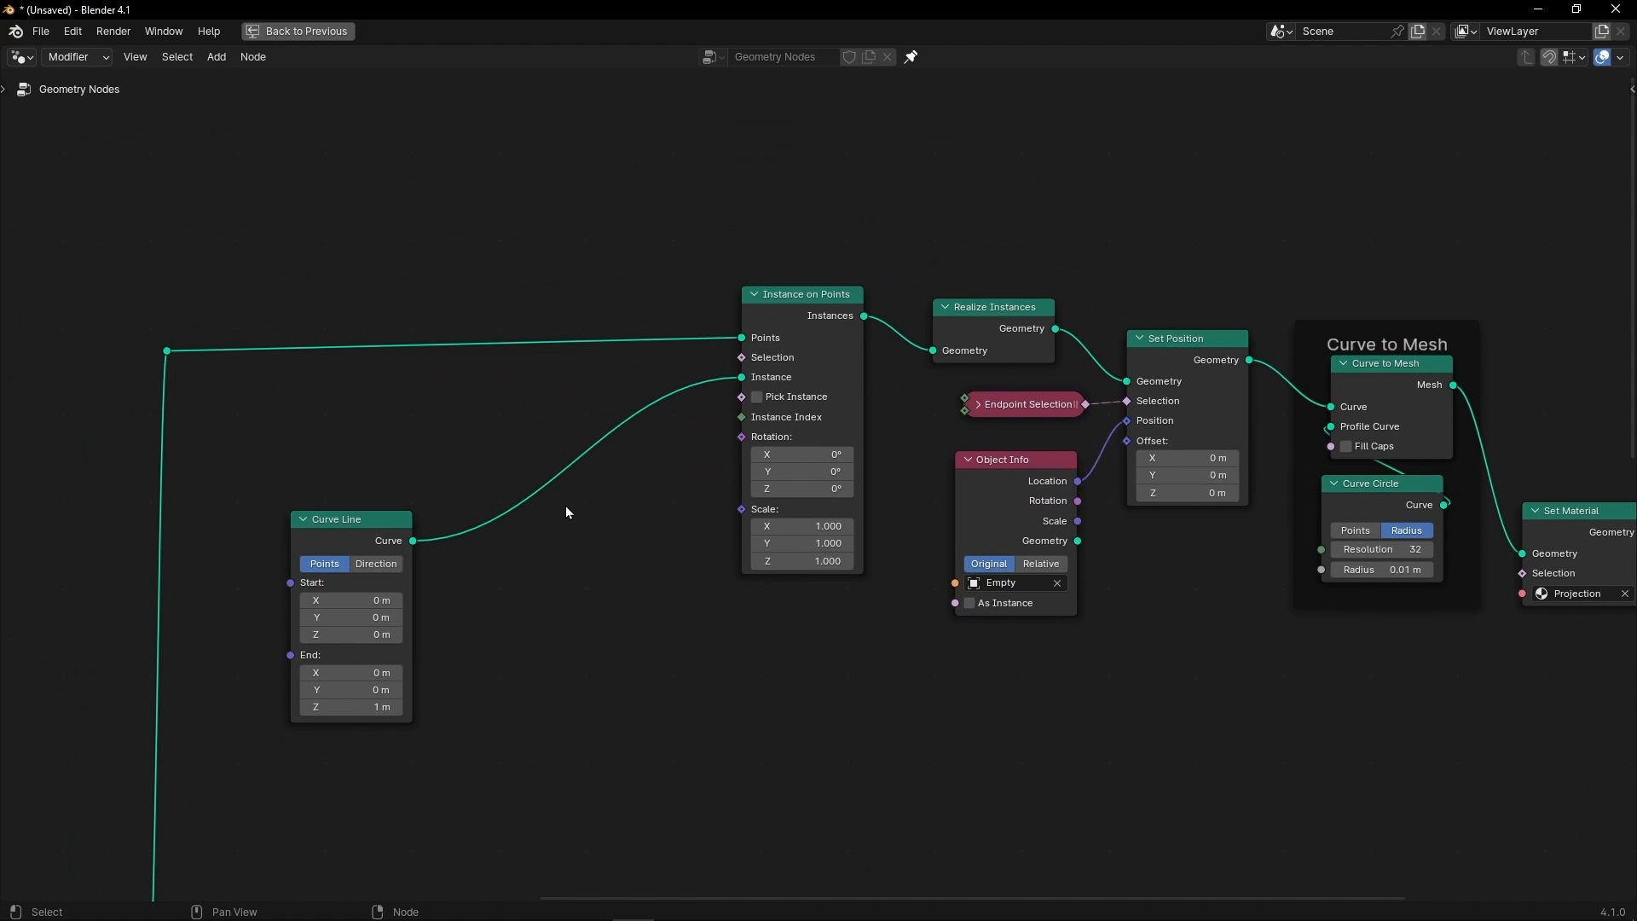
pyautogui.hotkey('shift', 'a')
pyautogui.write('sto')
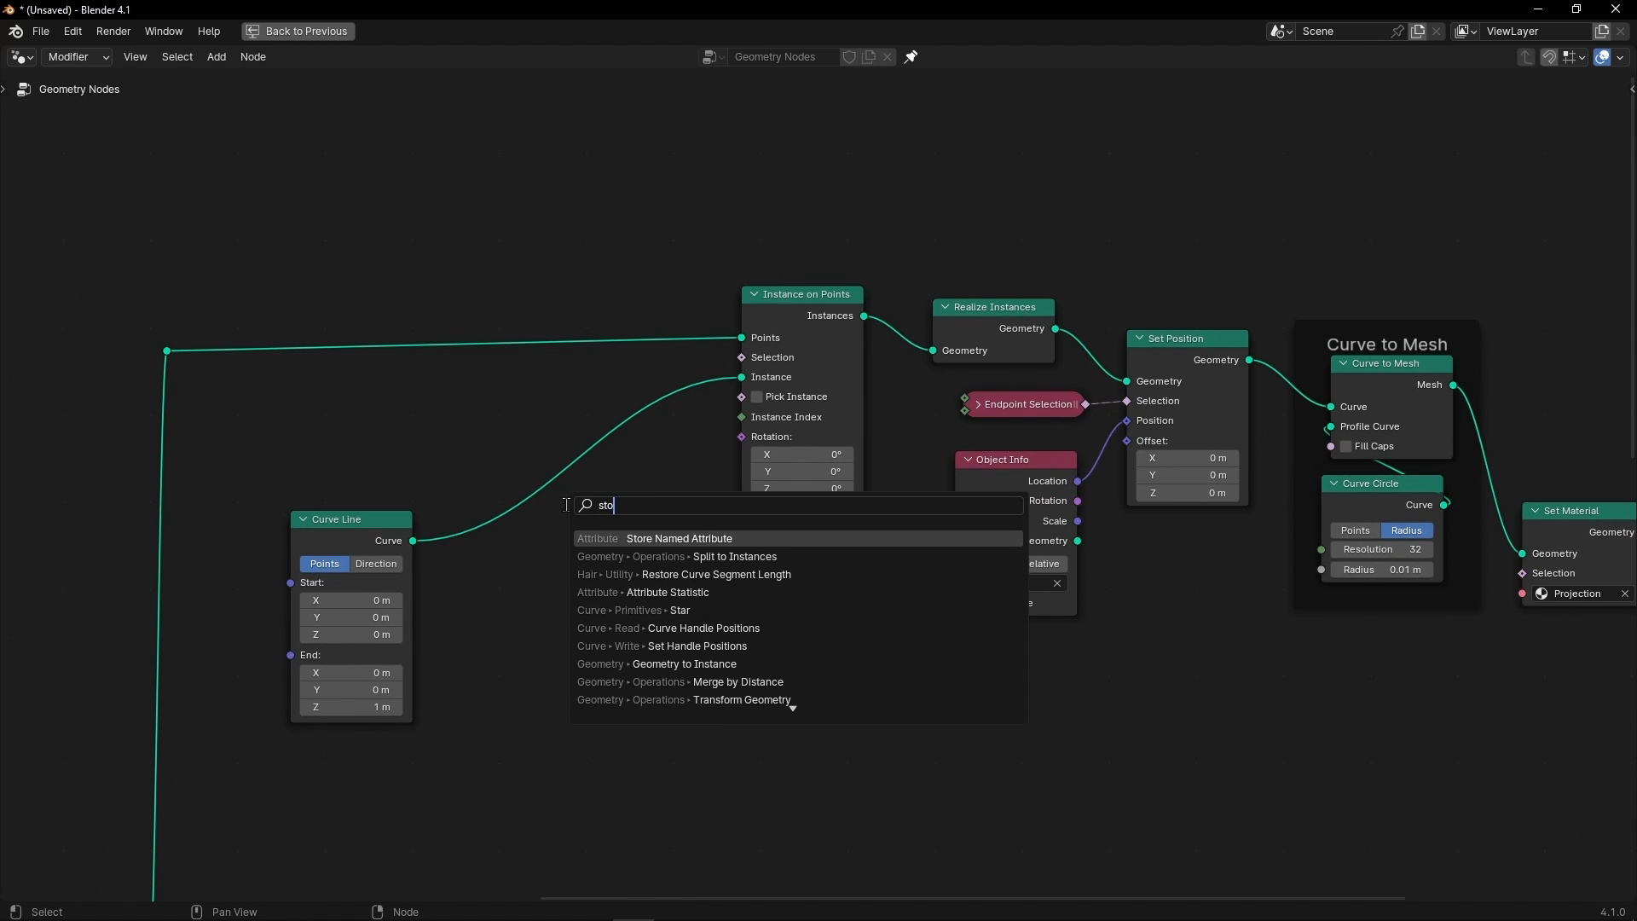
pyautogui.press('Return')
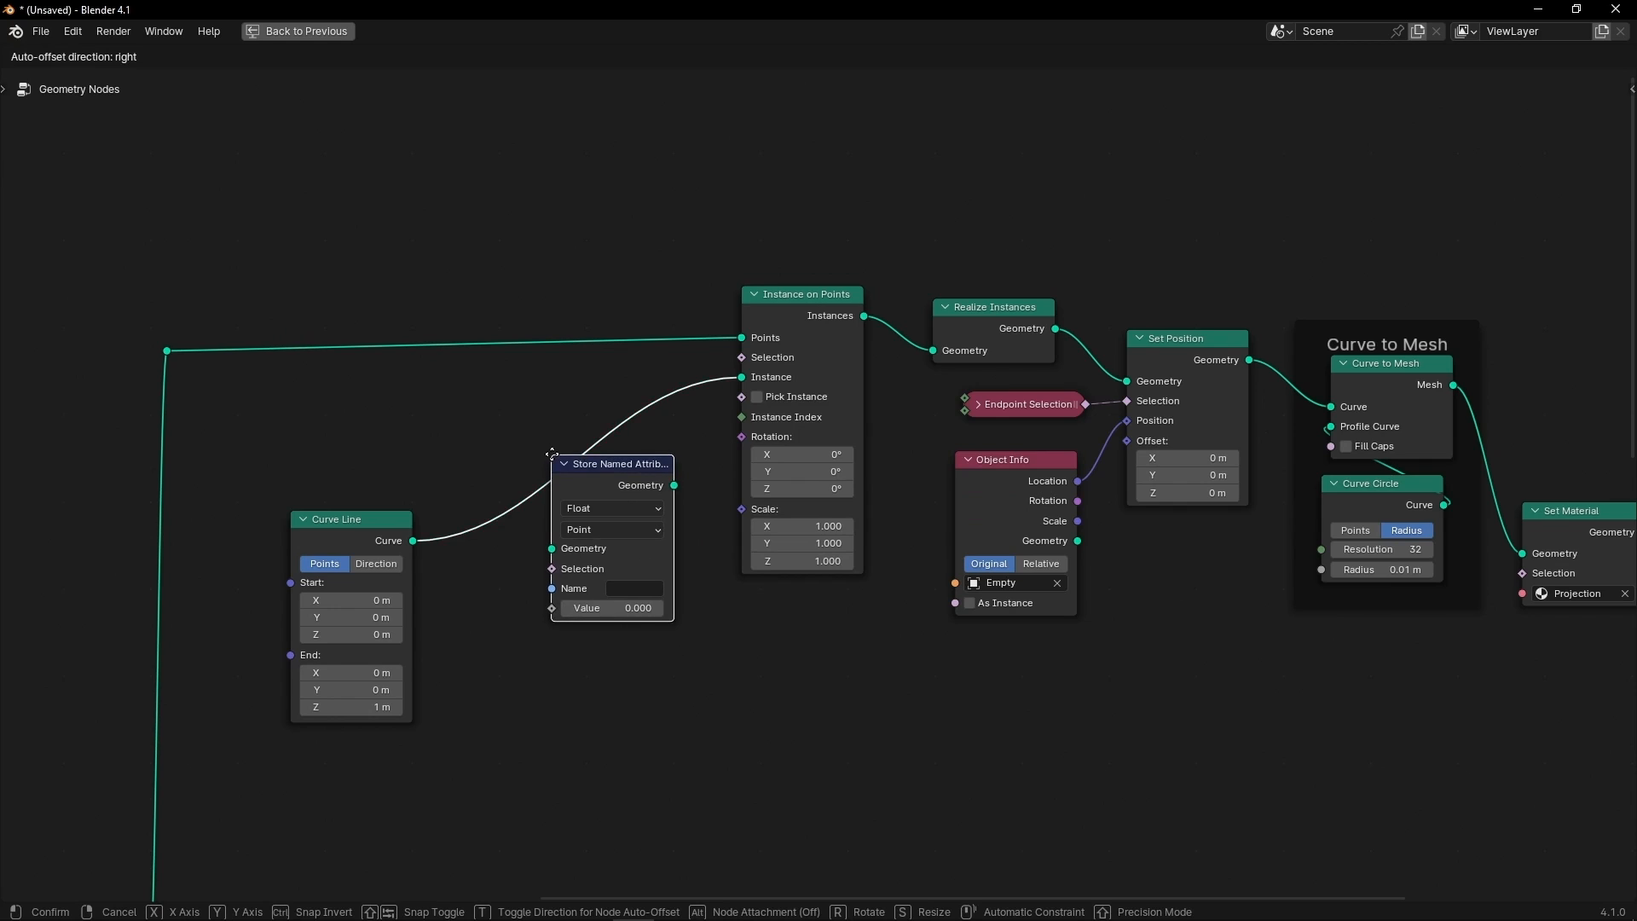
pyautogui.click(550, 444)
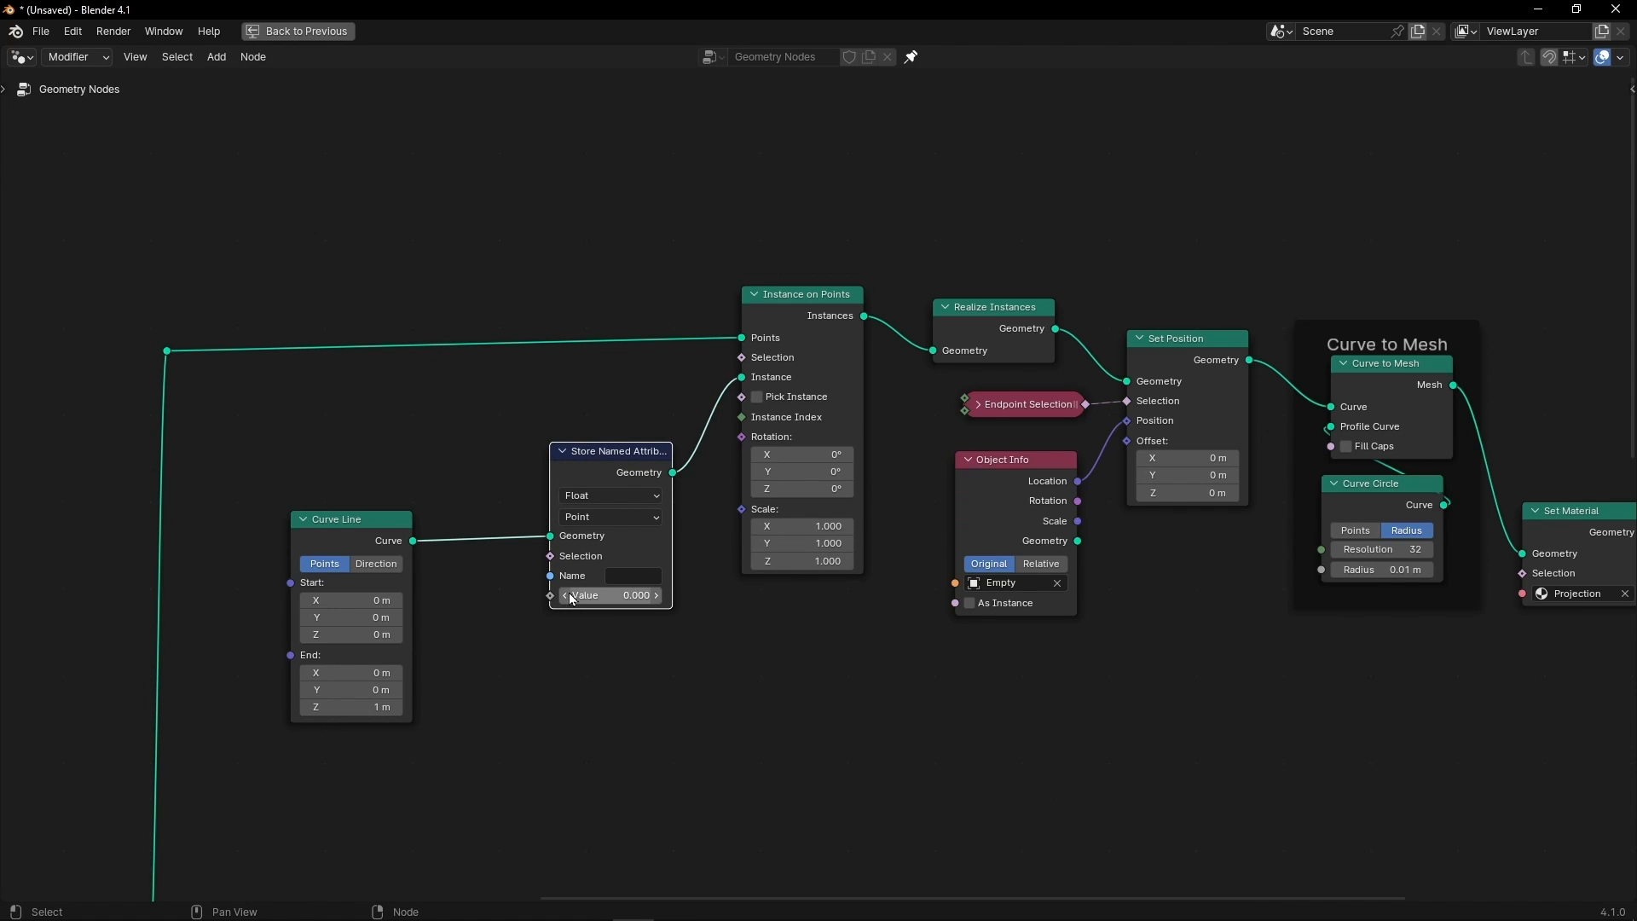
# Add a Spline Parameter node with its Factor connected to the Store Named Attribute's Value and place it beneath that node.
pyautogui.click(547, 706)
pyautogui.hotkey('shift', 'a')
pyautogui.write('spline p')
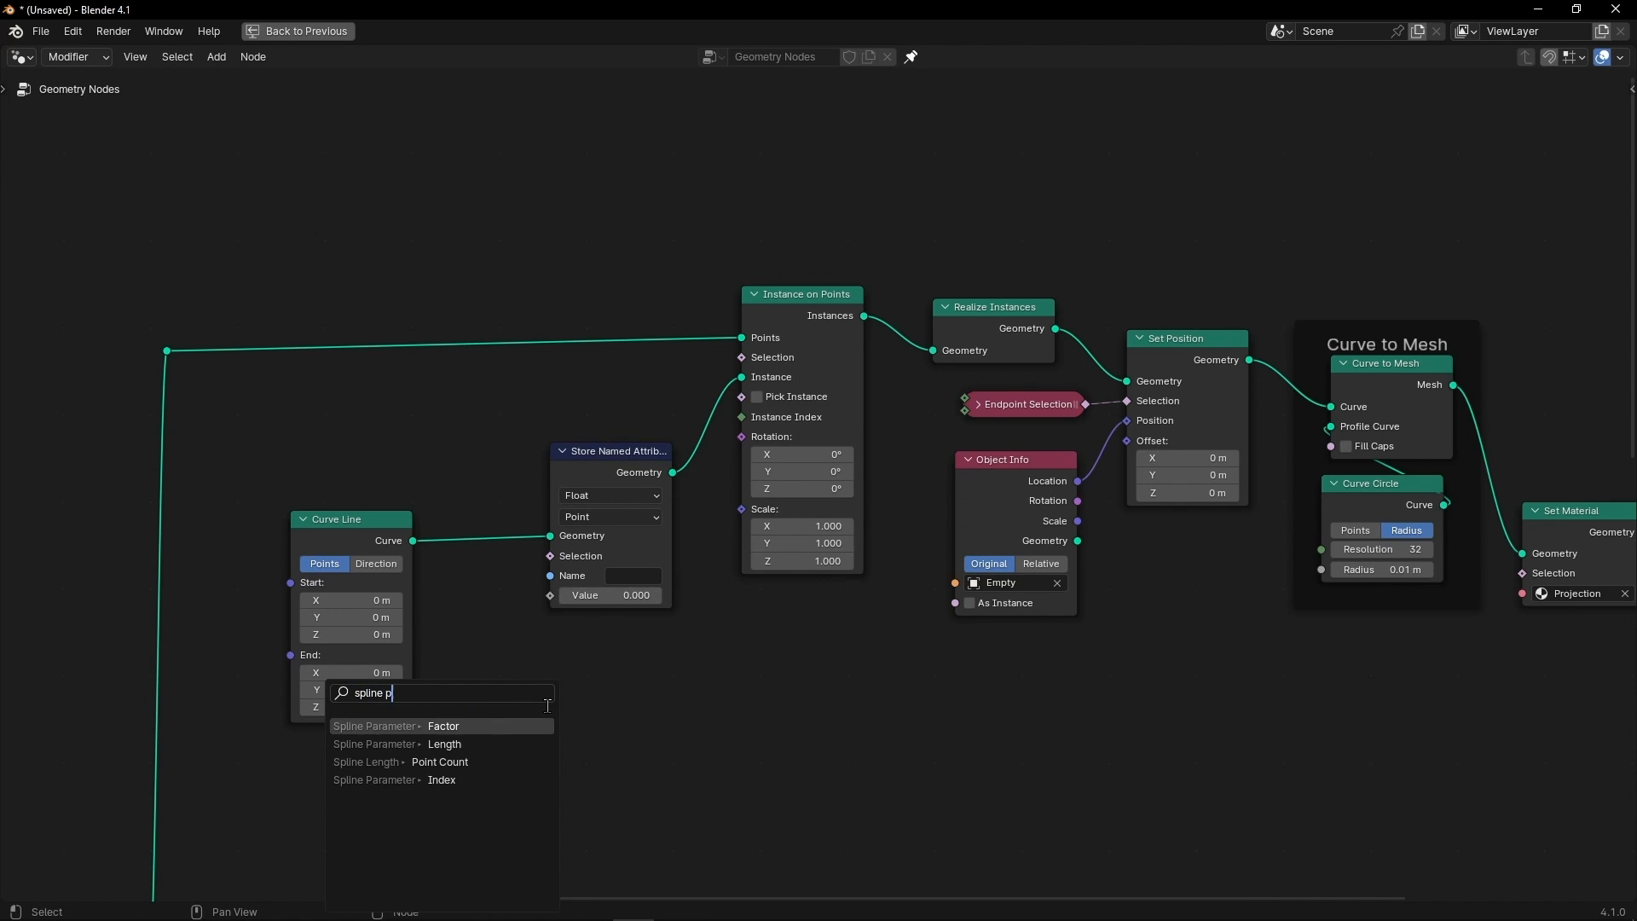
pyautogui.press('Return')
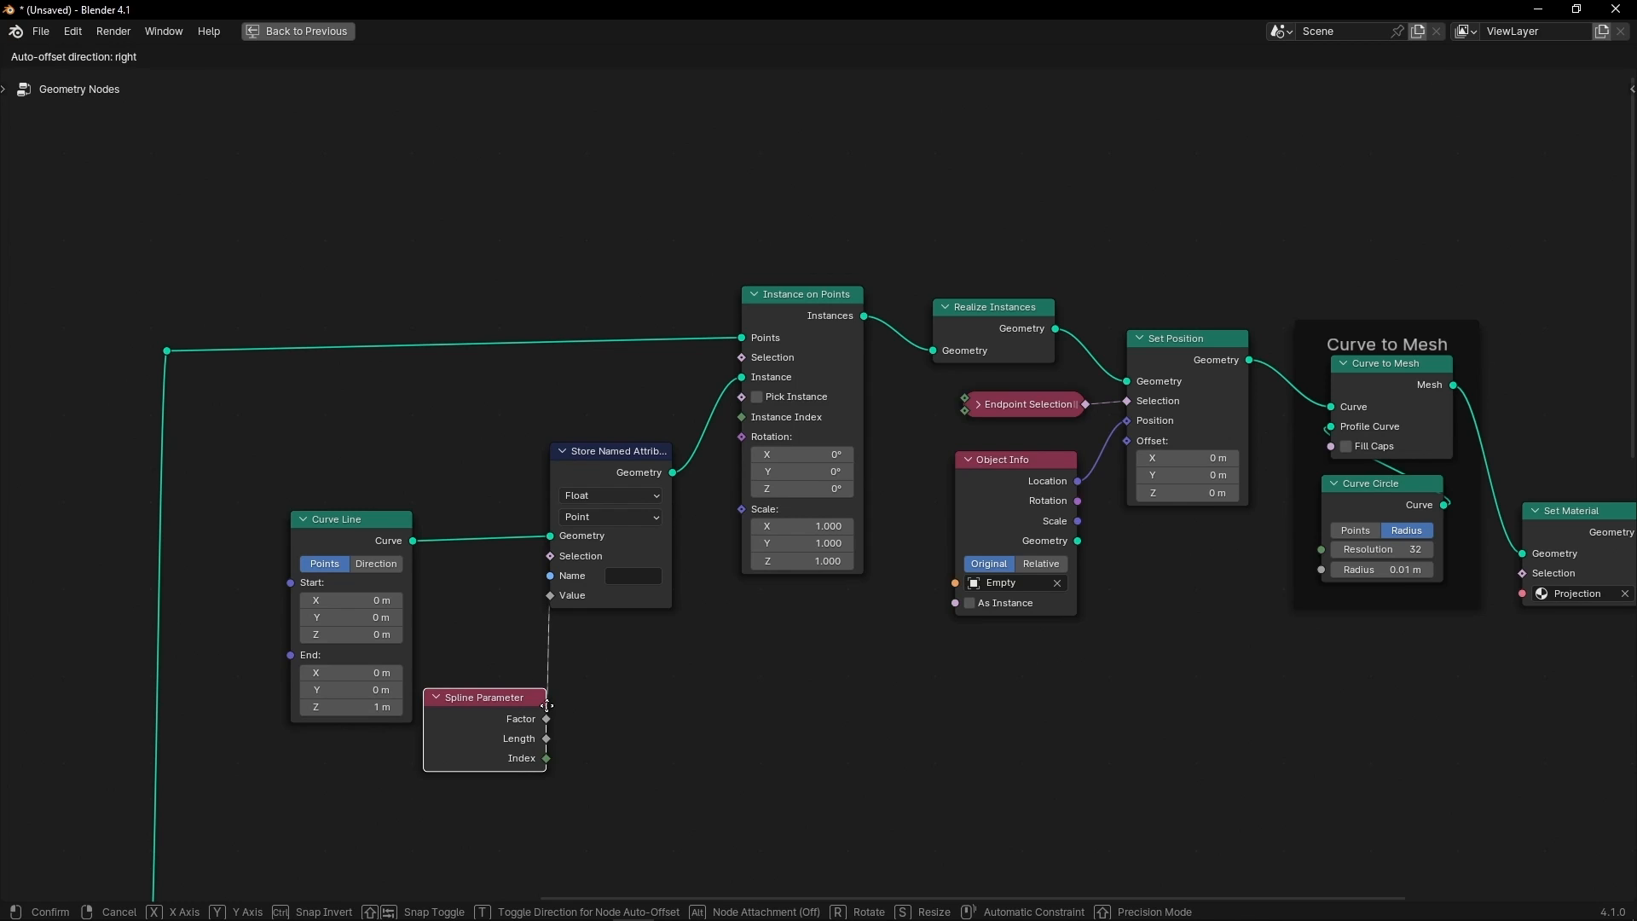
pyautogui.click(651, 663)
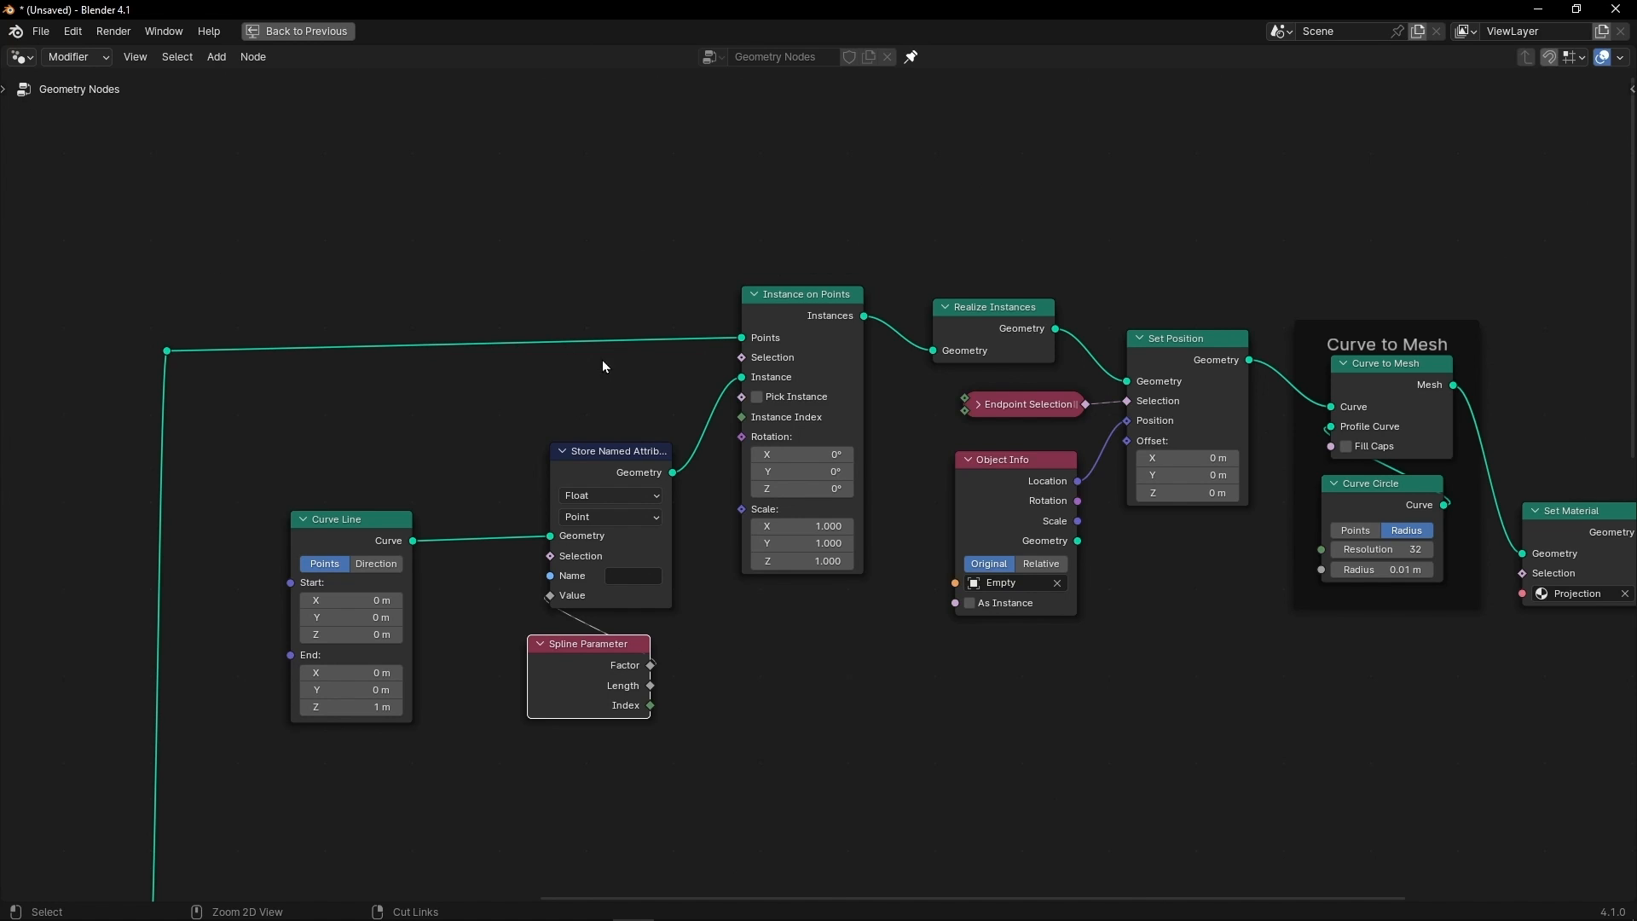
# Restore the full editor layout and name the attribute stored by the Store Named Attribute node "factor".
pyautogui.hotkey('ctrl', 'space')
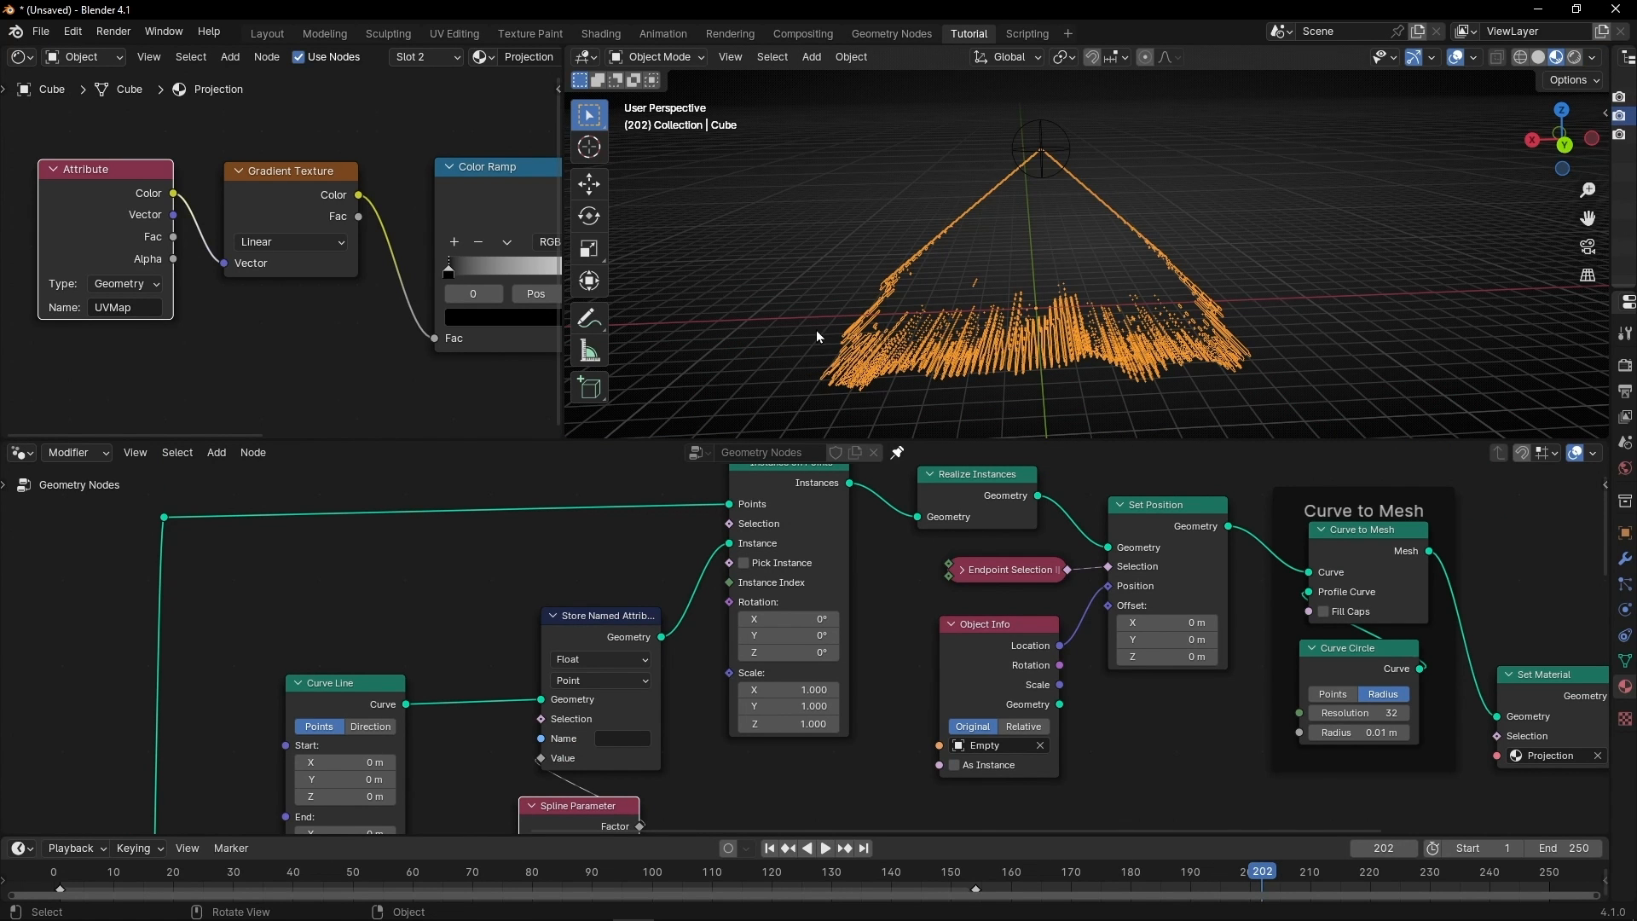
pyautogui.moveTo(626, 721); pyautogui.dragTo(643, 623, button='middle')
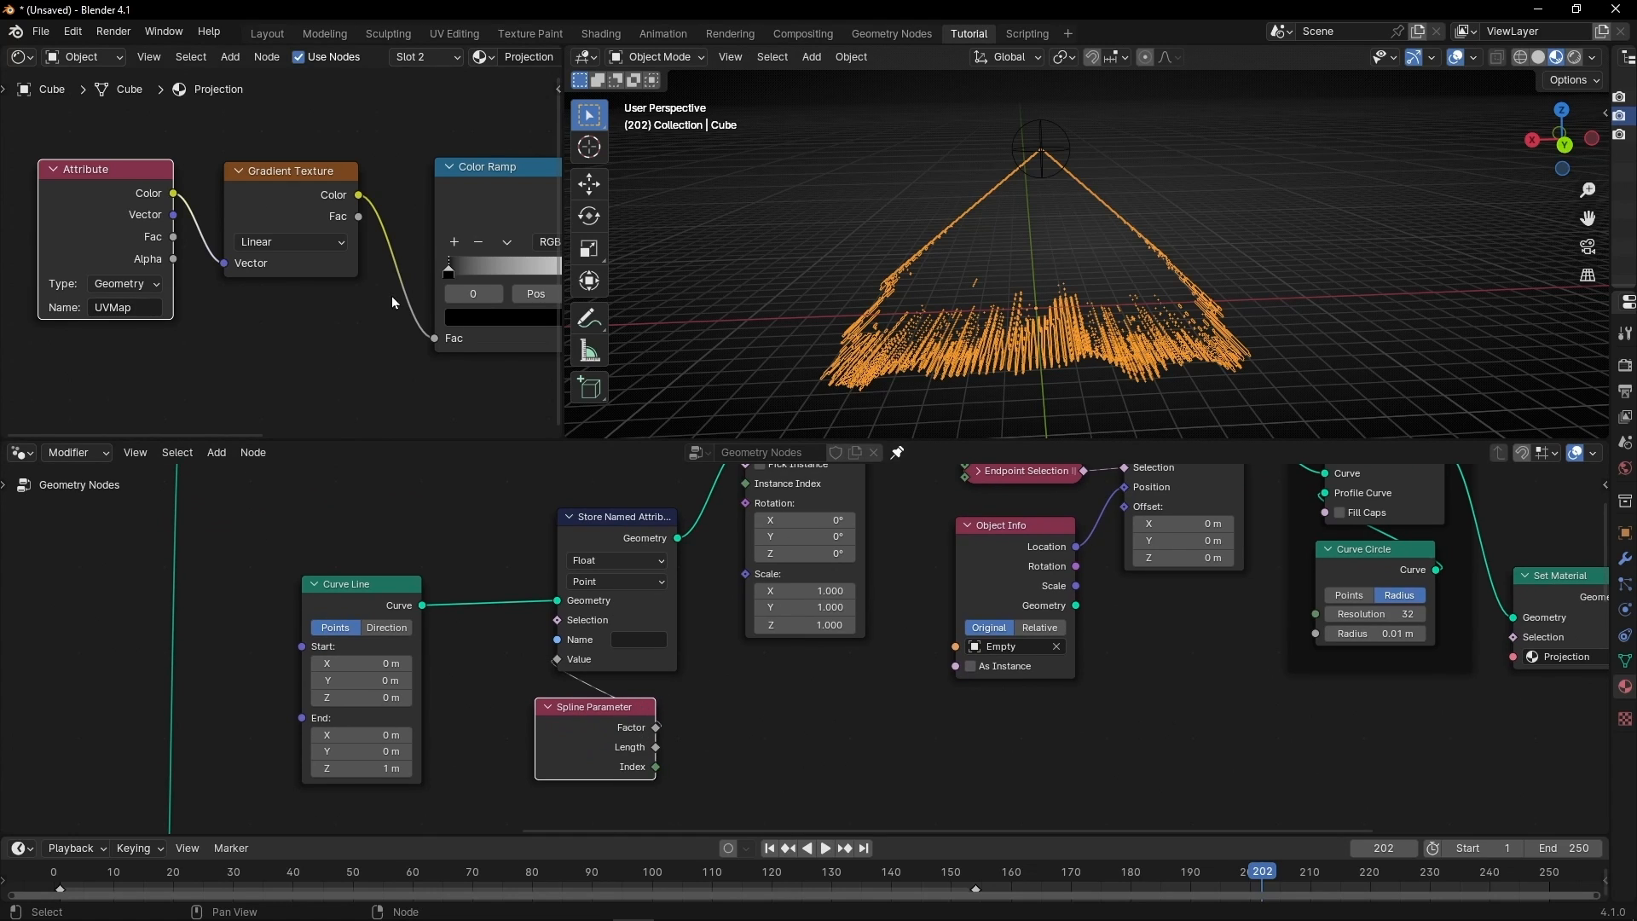
pyautogui.moveTo(381, 350); pyautogui.dragTo(228, 384, button='middle')
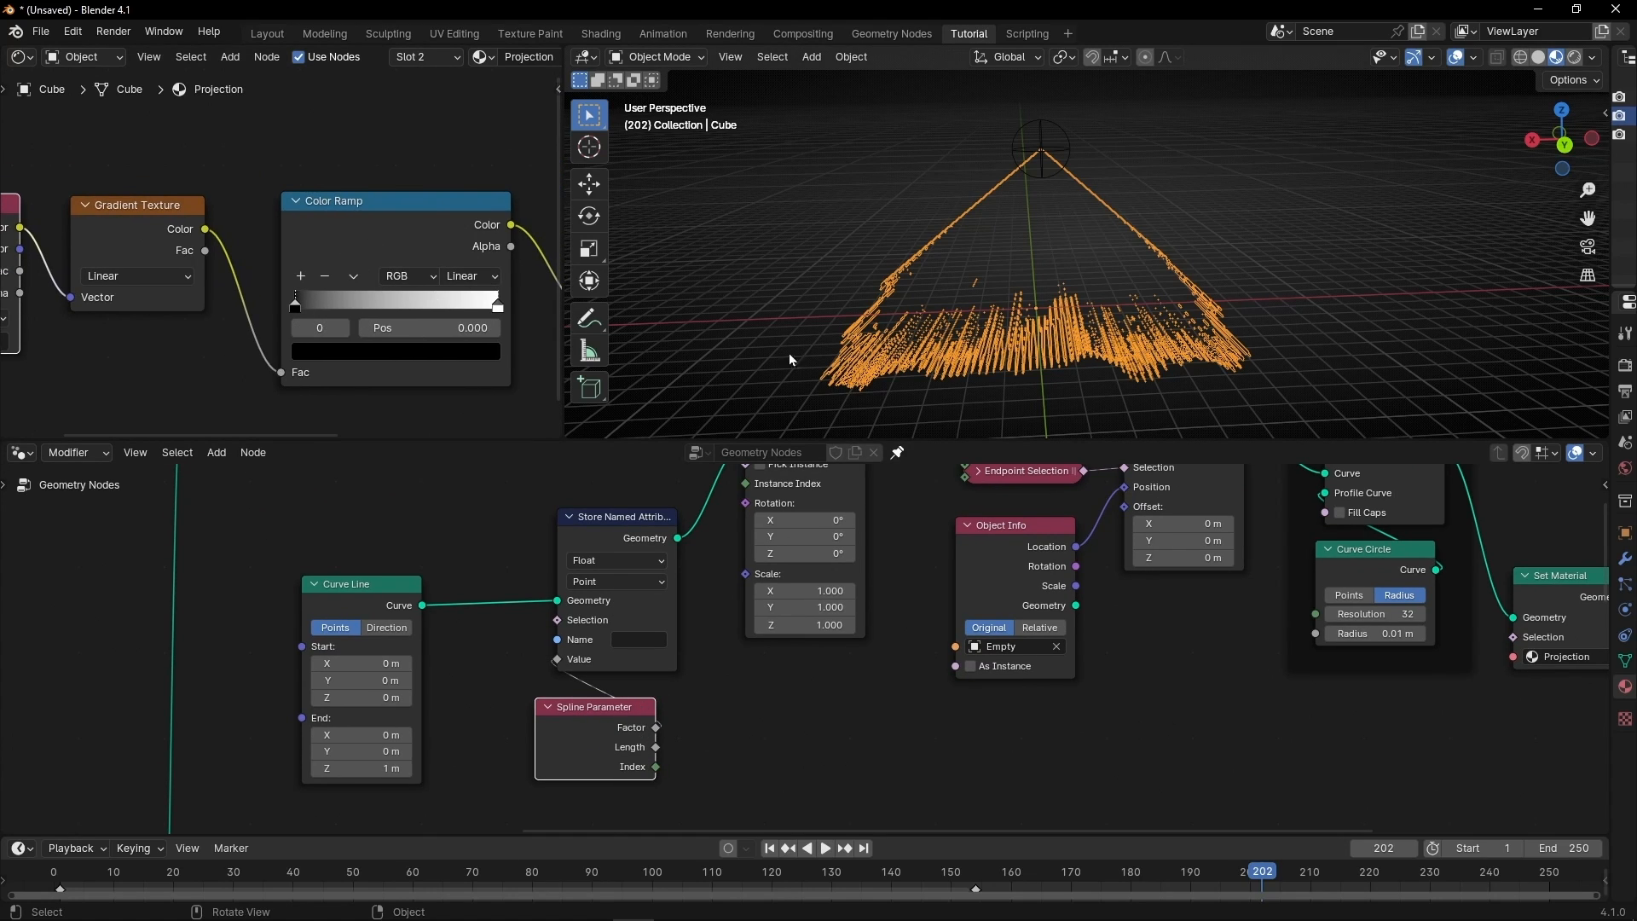
pyautogui.click(637, 641)
pyautogui.write('factor')
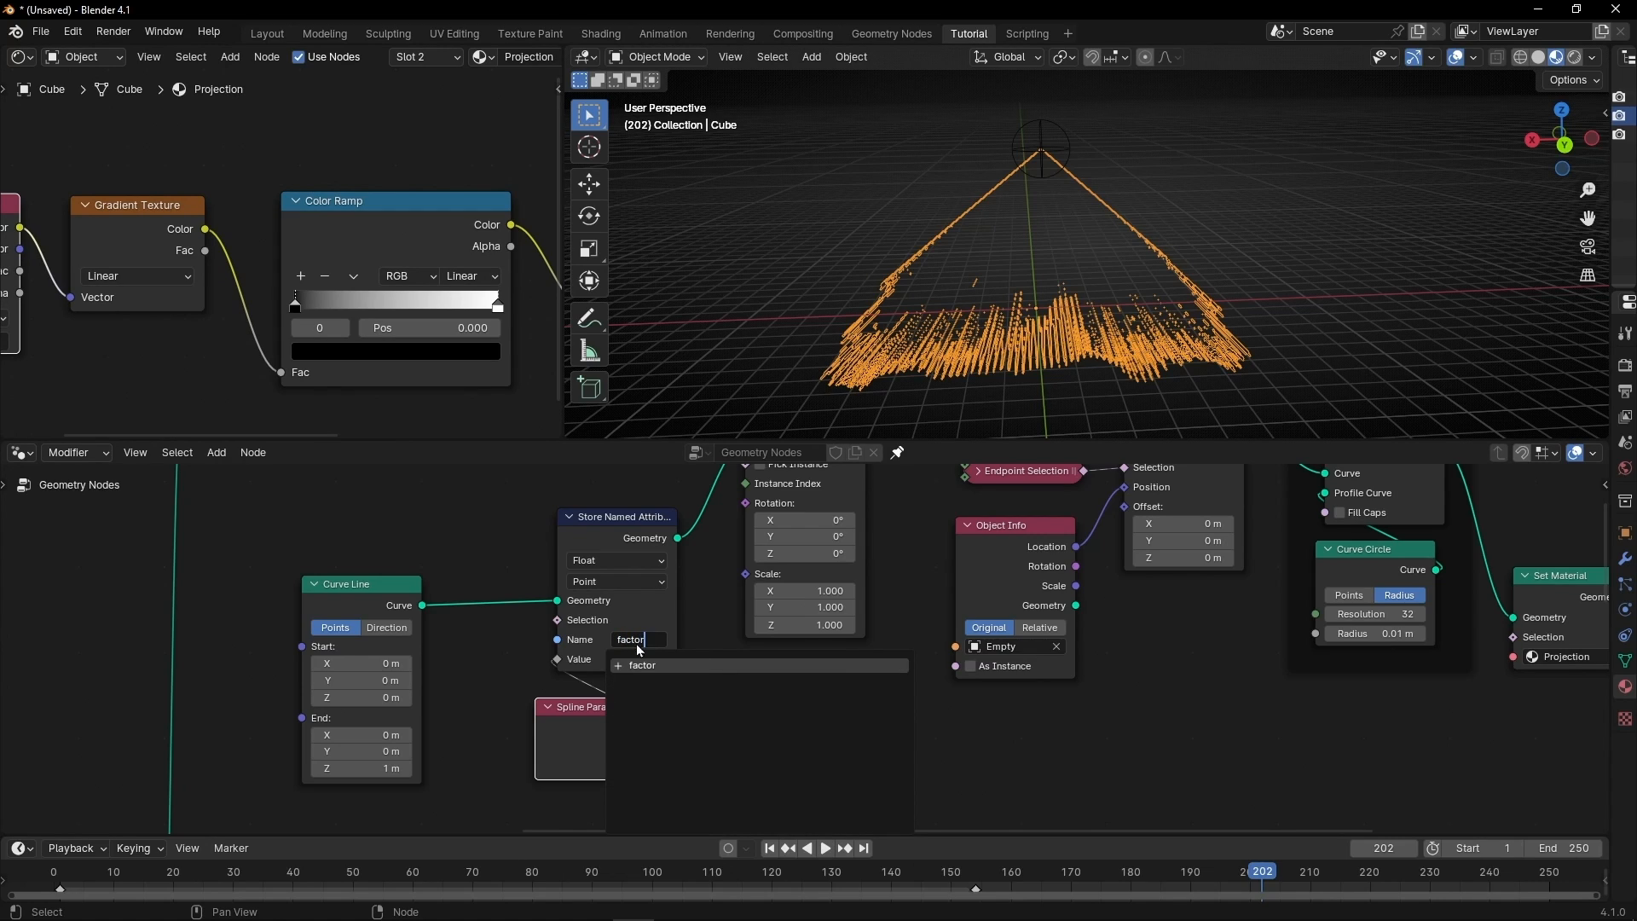
pyautogui.press('Return')
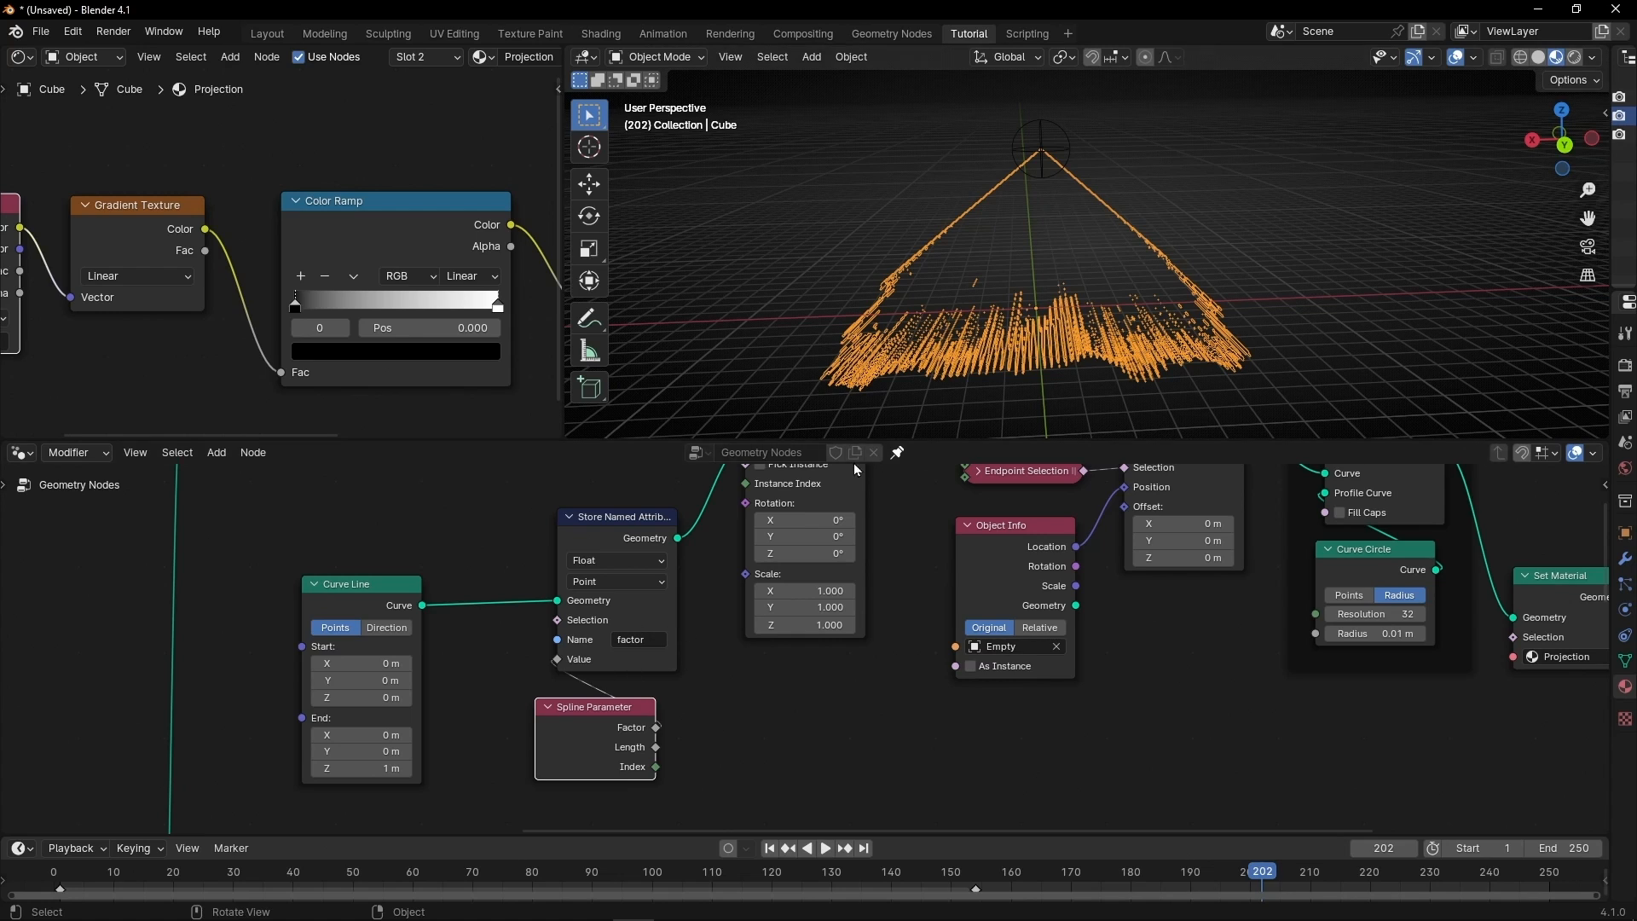
# Set the Attribute node in the Projection material to read the "factor" attribute.
pyautogui.moveTo(741, 547); pyautogui.dragTo(647, 674, button='middle')
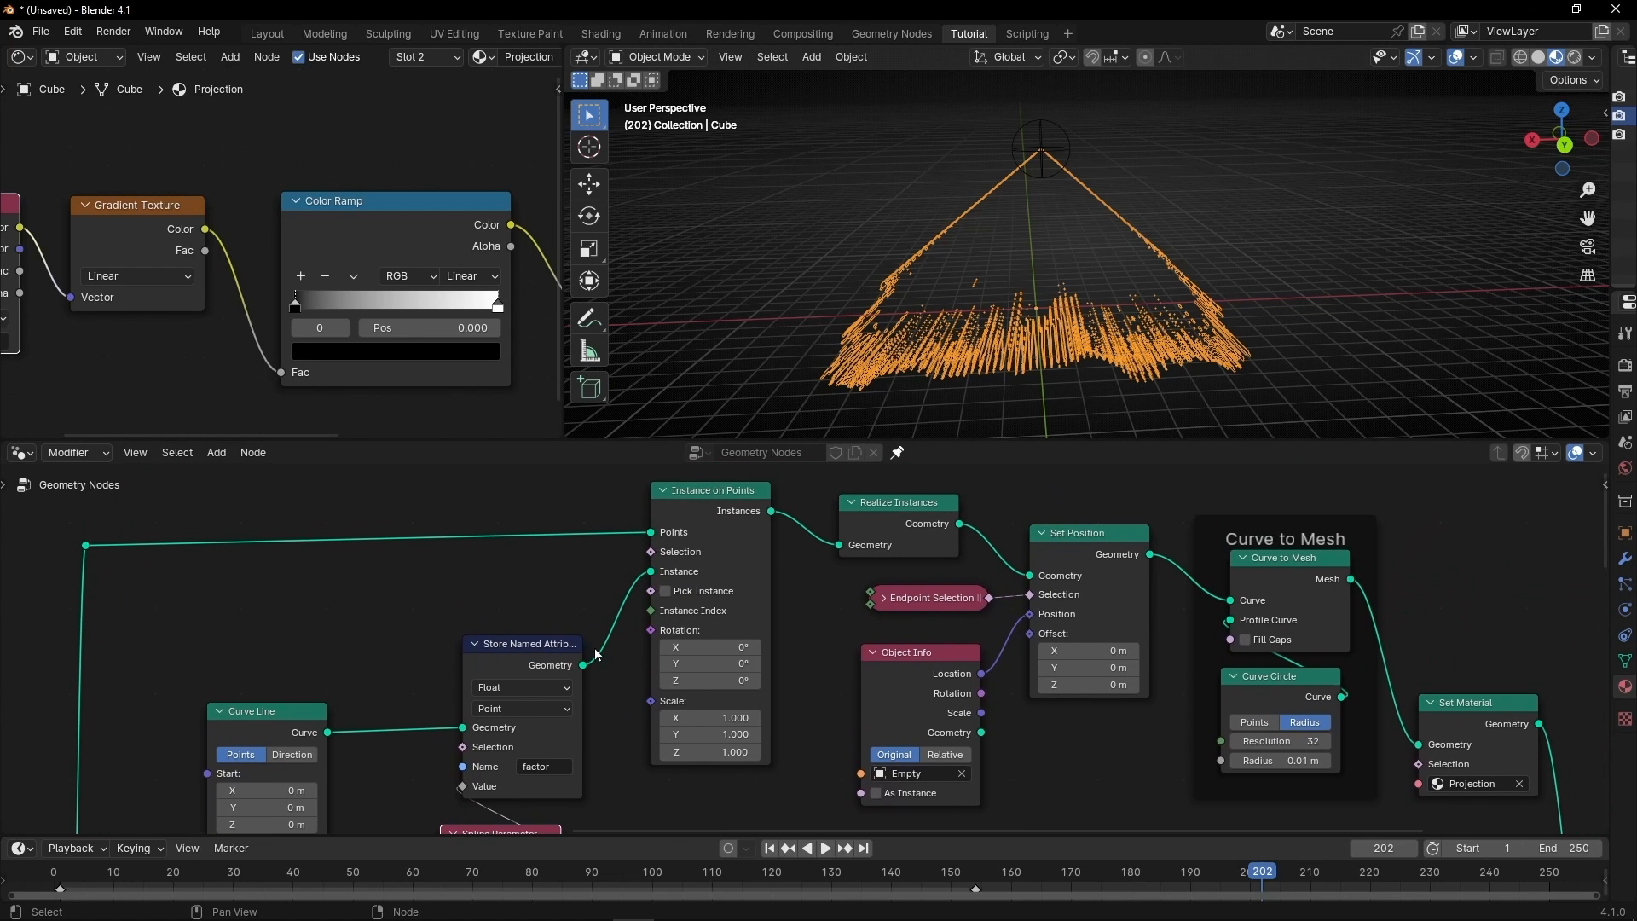
pyautogui.moveTo(455, 595); pyautogui.dragTo(593, 513, button='middle')
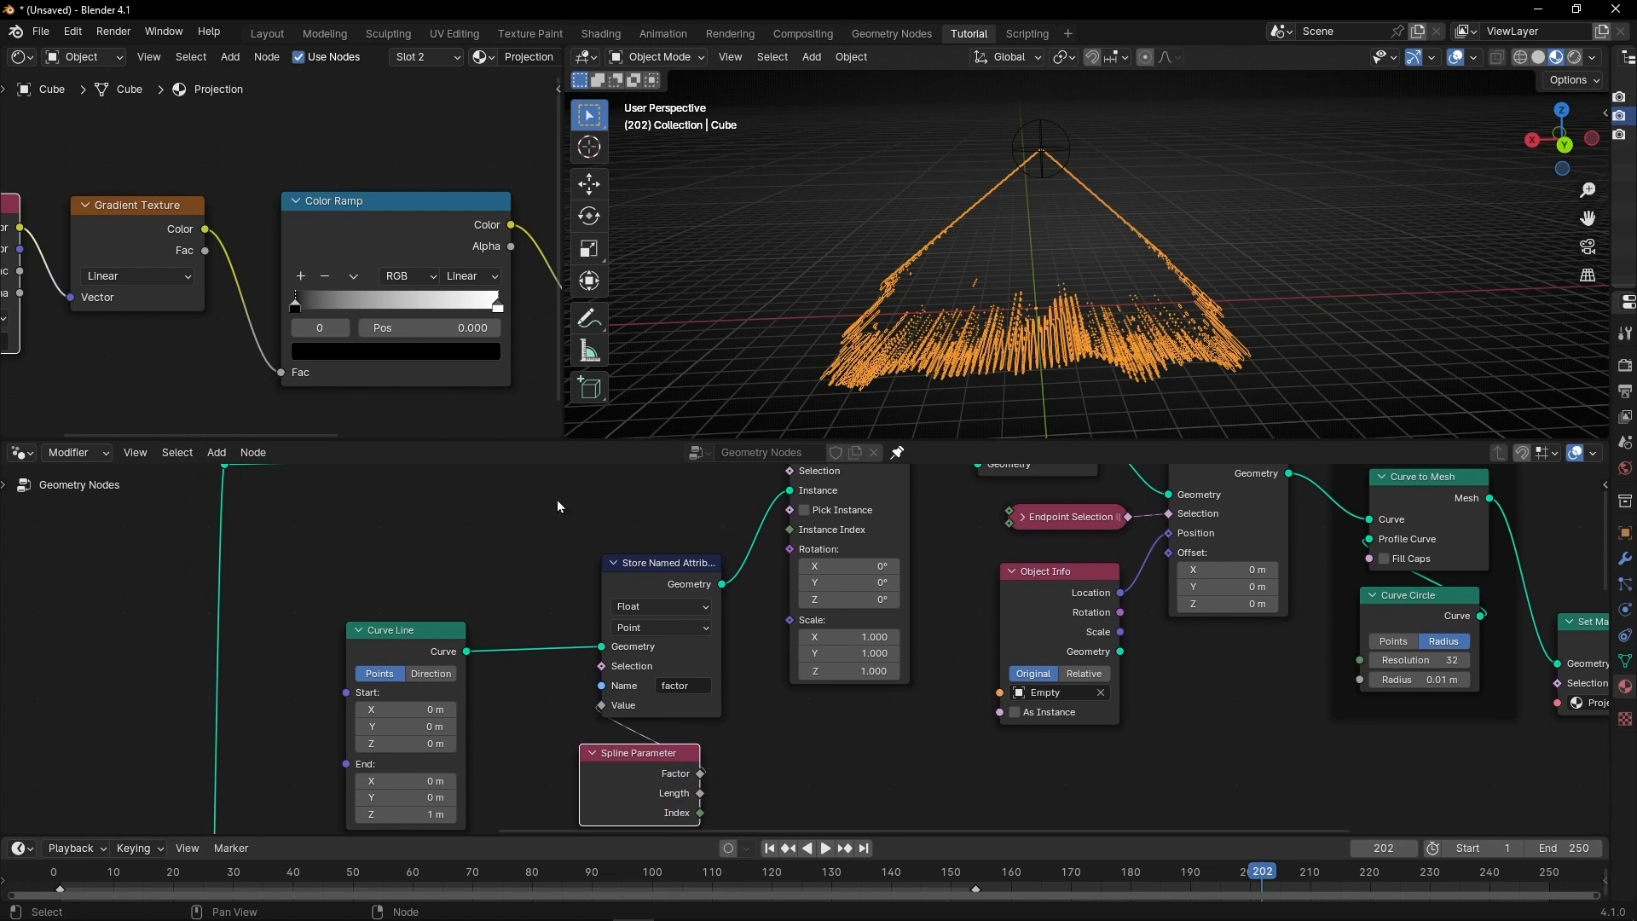
pyautogui.scroll(3, 195, 350)
pyautogui.moveTo(170, 353); pyautogui.dragTo(462, 348, button='middle')
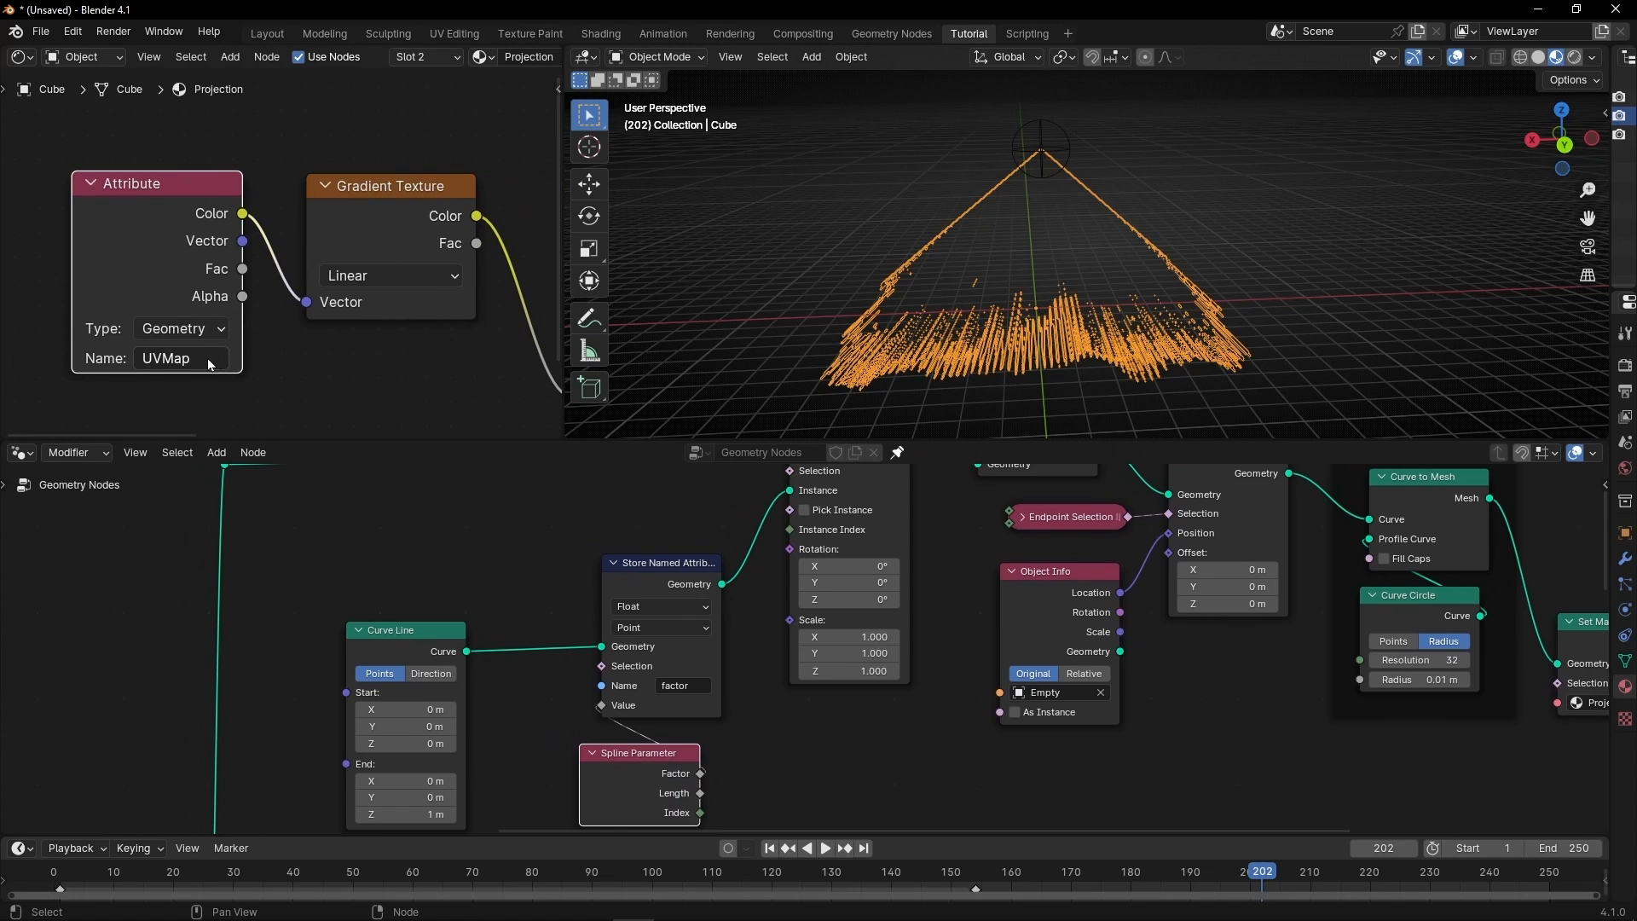
pyautogui.click(162, 358)
pyautogui.write('factor')
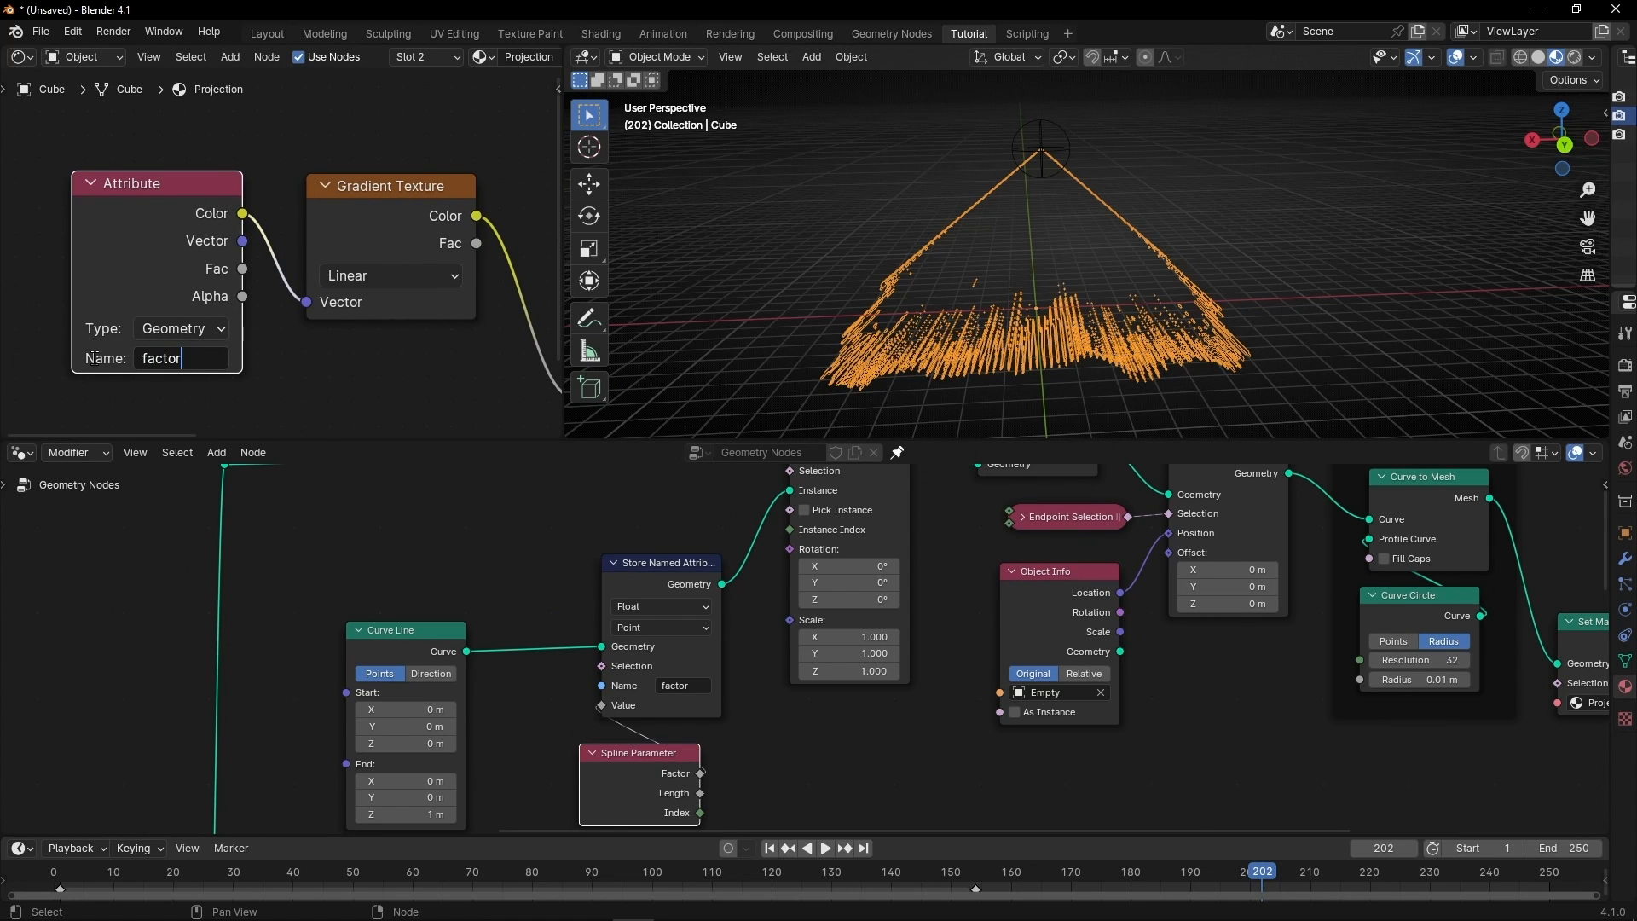
pyautogui.press('Return')
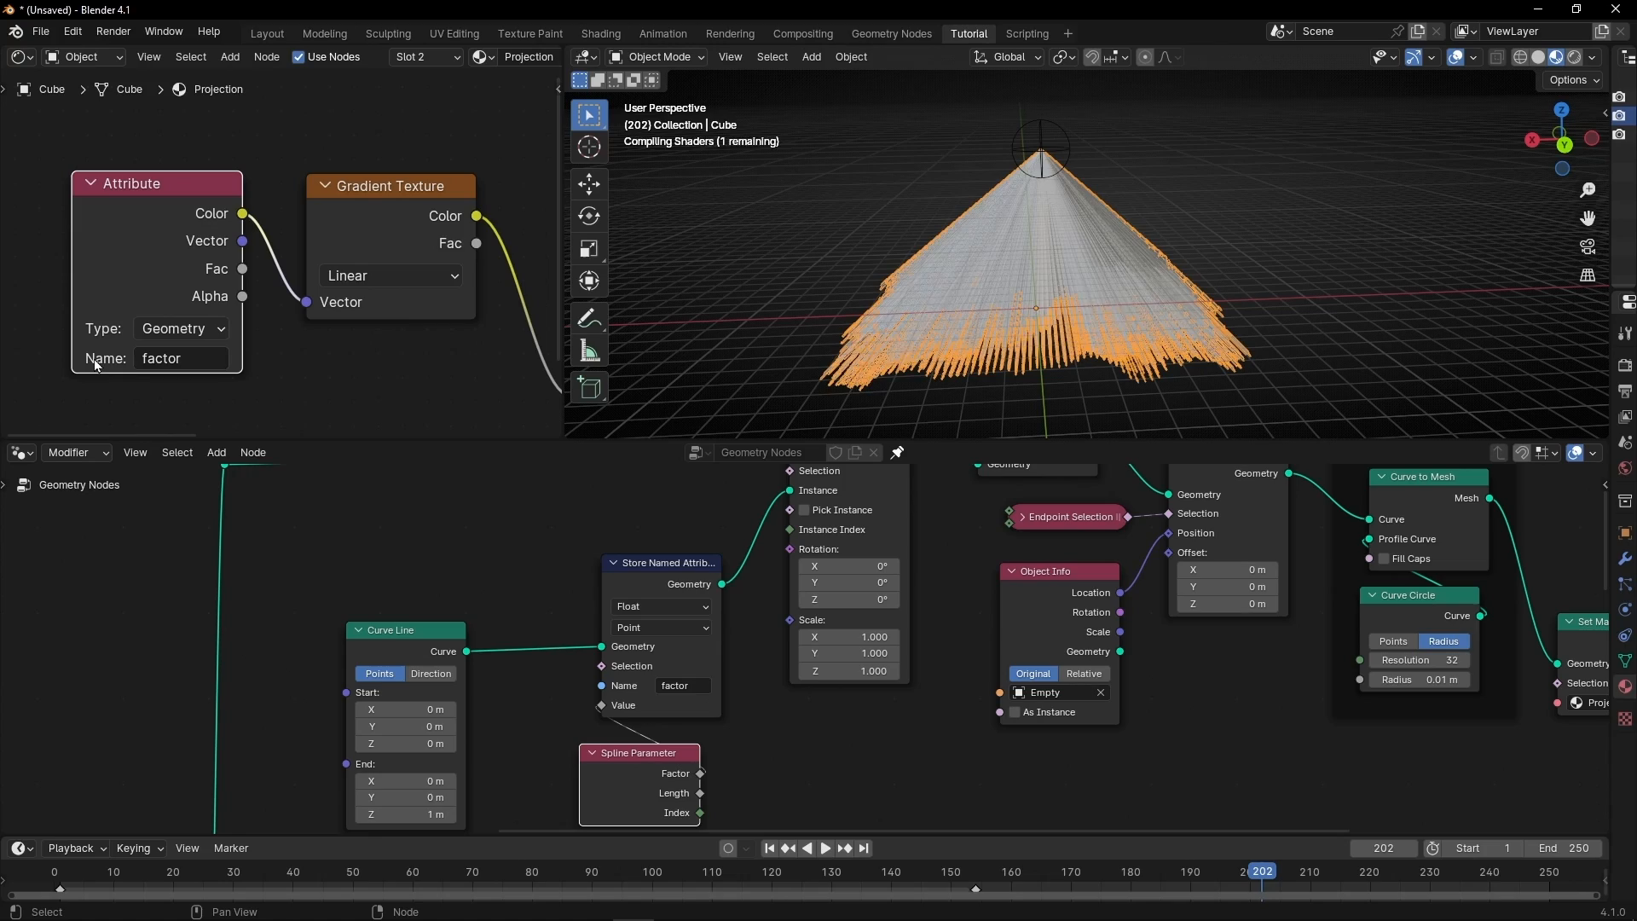
# Try the Color Ramp's black stop at position 0.411, return it to 0, and undo the cut through the ramp's output link.
pyautogui.moveTo(999, 314); pyautogui.dragTo(1168, 360, button='middle')
pyautogui.moveTo(467, 363); pyautogui.dragTo(198, 319, button='middle')
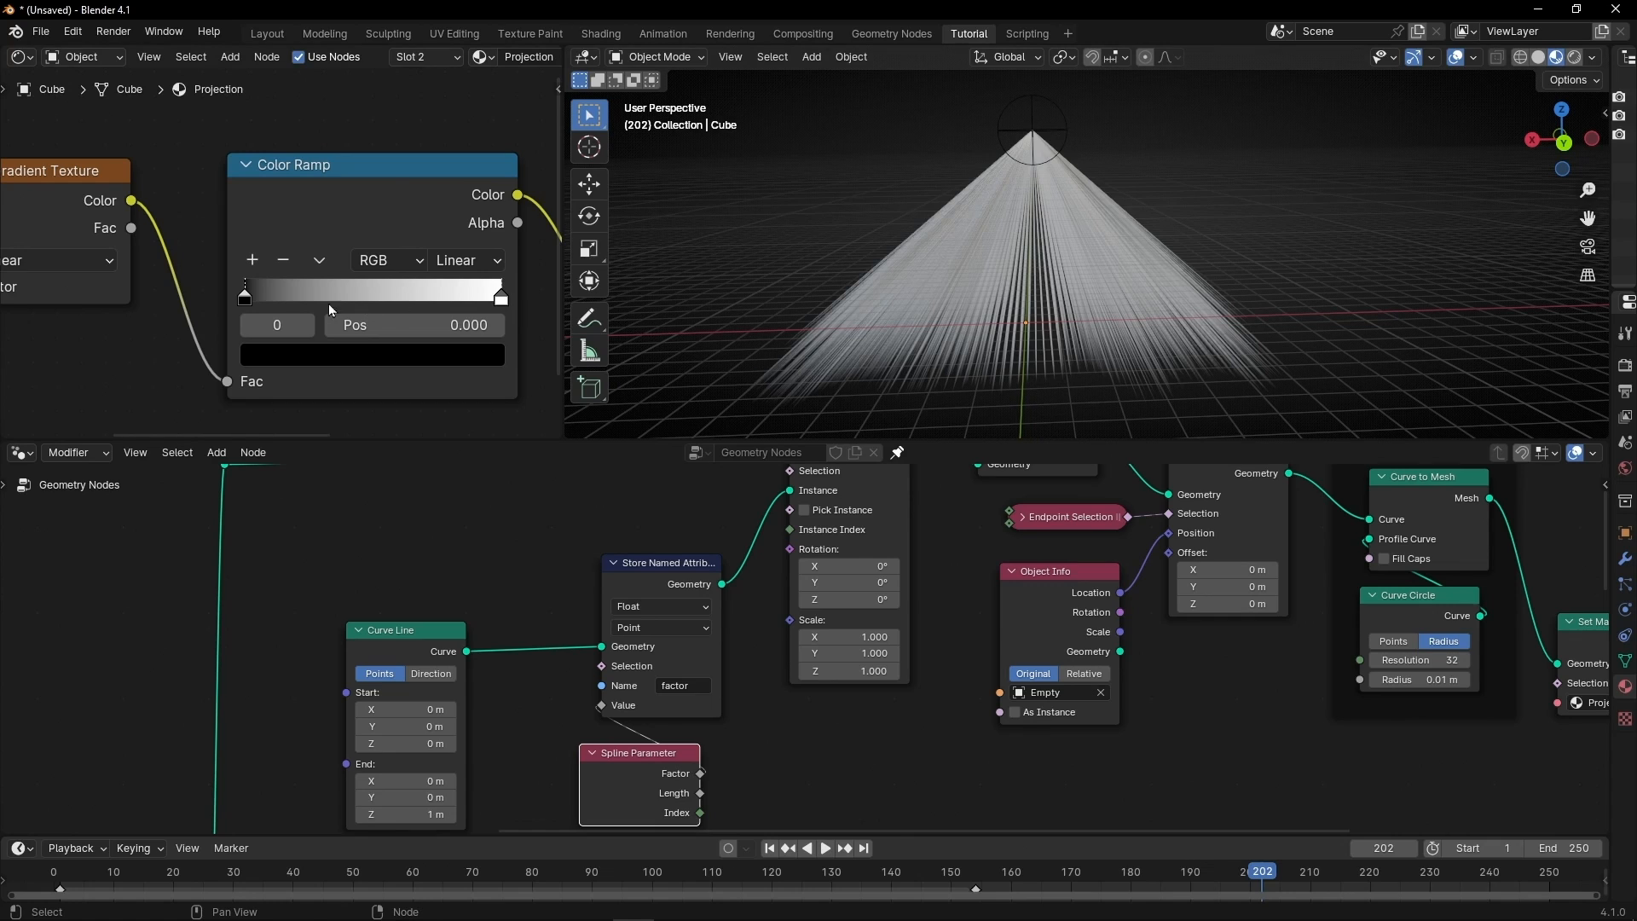
pyautogui.moveTo(248, 307); pyautogui.dragTo(350, 299)
pyautogui.moveTo(946, 339); pyautogui.dragTo(853, 317, button='middle')
pyautogui.scroll(3, 484, 381)
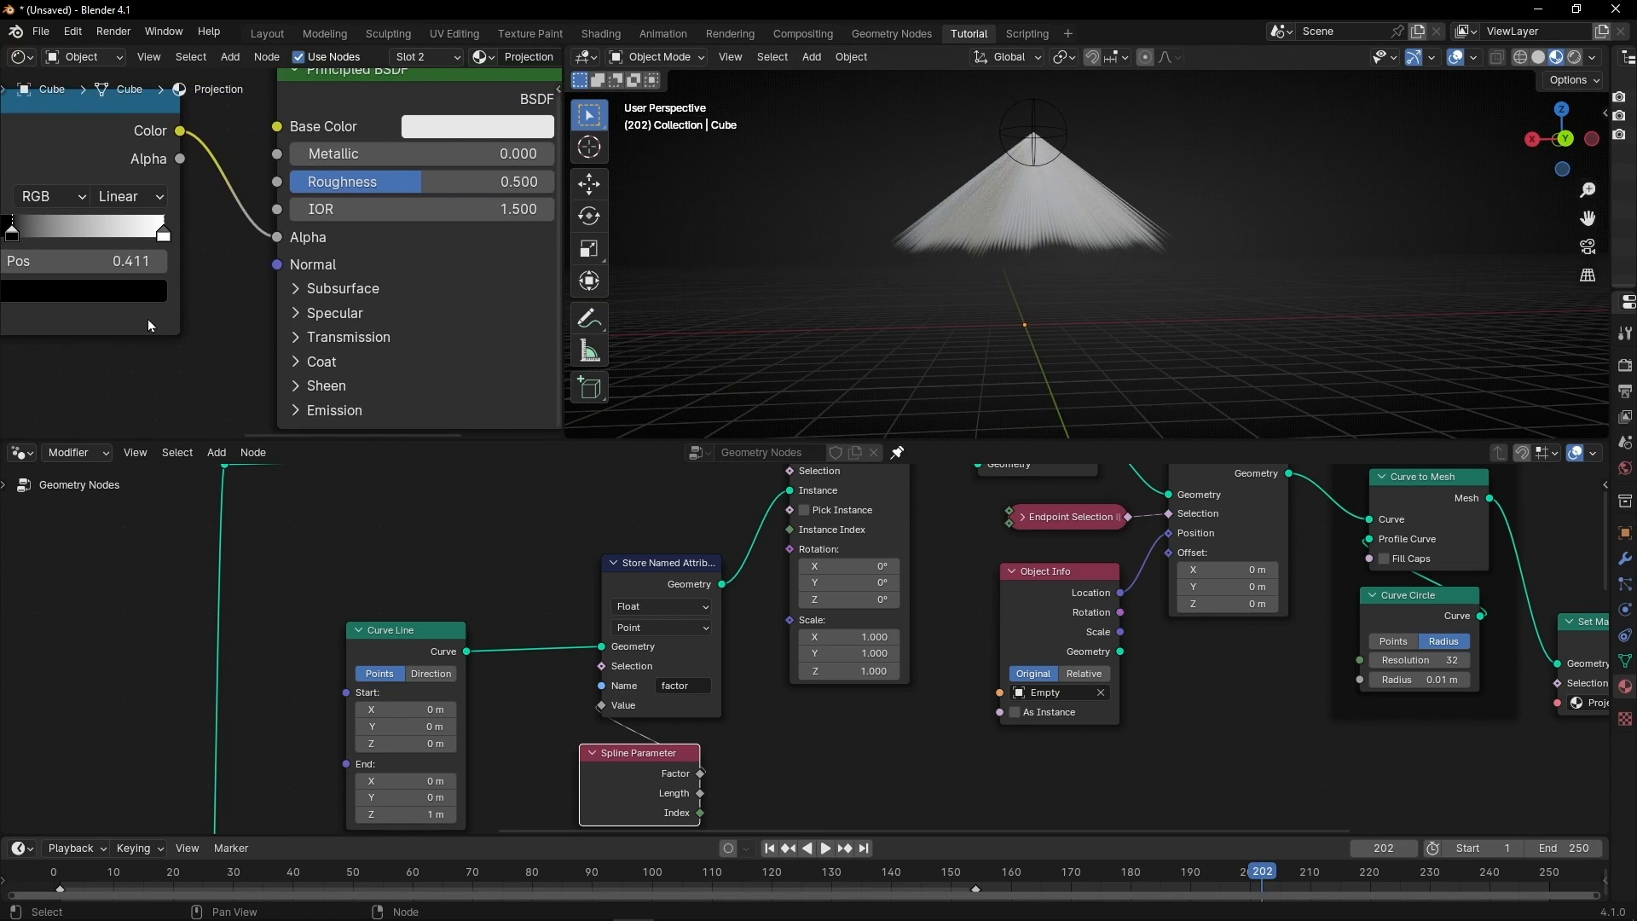
pyautogui.moveTo(170, 338); pyautogui.dragTo(309, 294, button='middle')
pyautogui.moveTo(314, 279); pyautogui.dragTo(208, 279)
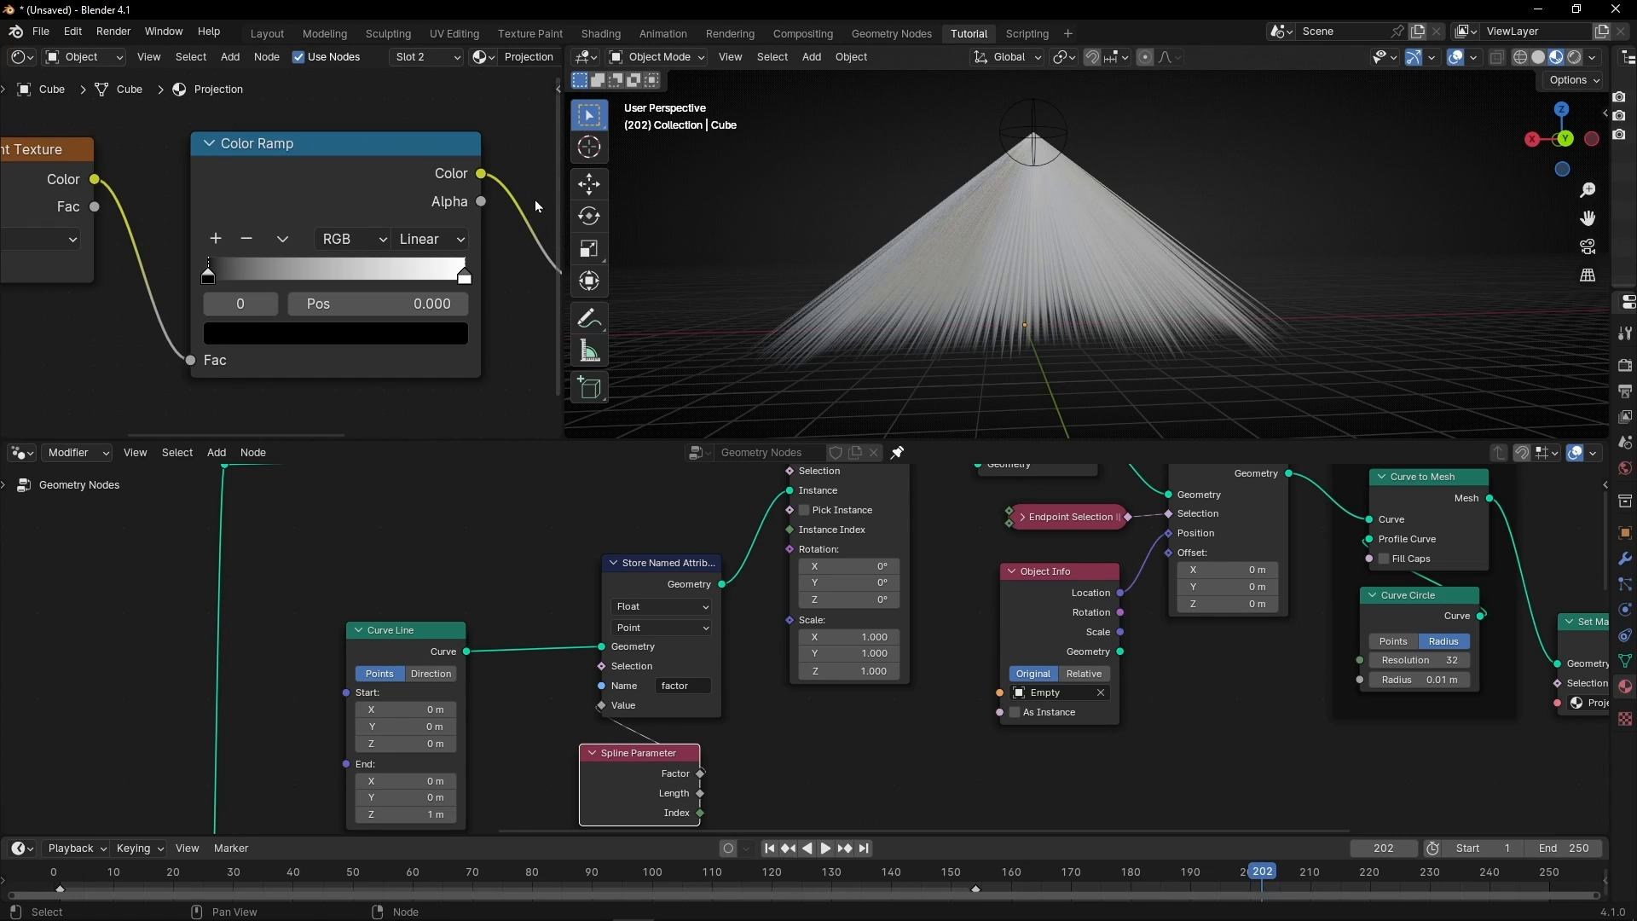
pyautogui.keyDown('ctrl'); pyautogui.moveTo(534, 200); pyautogui.dragTo(510, 315, button='right'); pyautogui.keyUp('ctrl')
pyautogui.hotkey('ctrl', 'z')
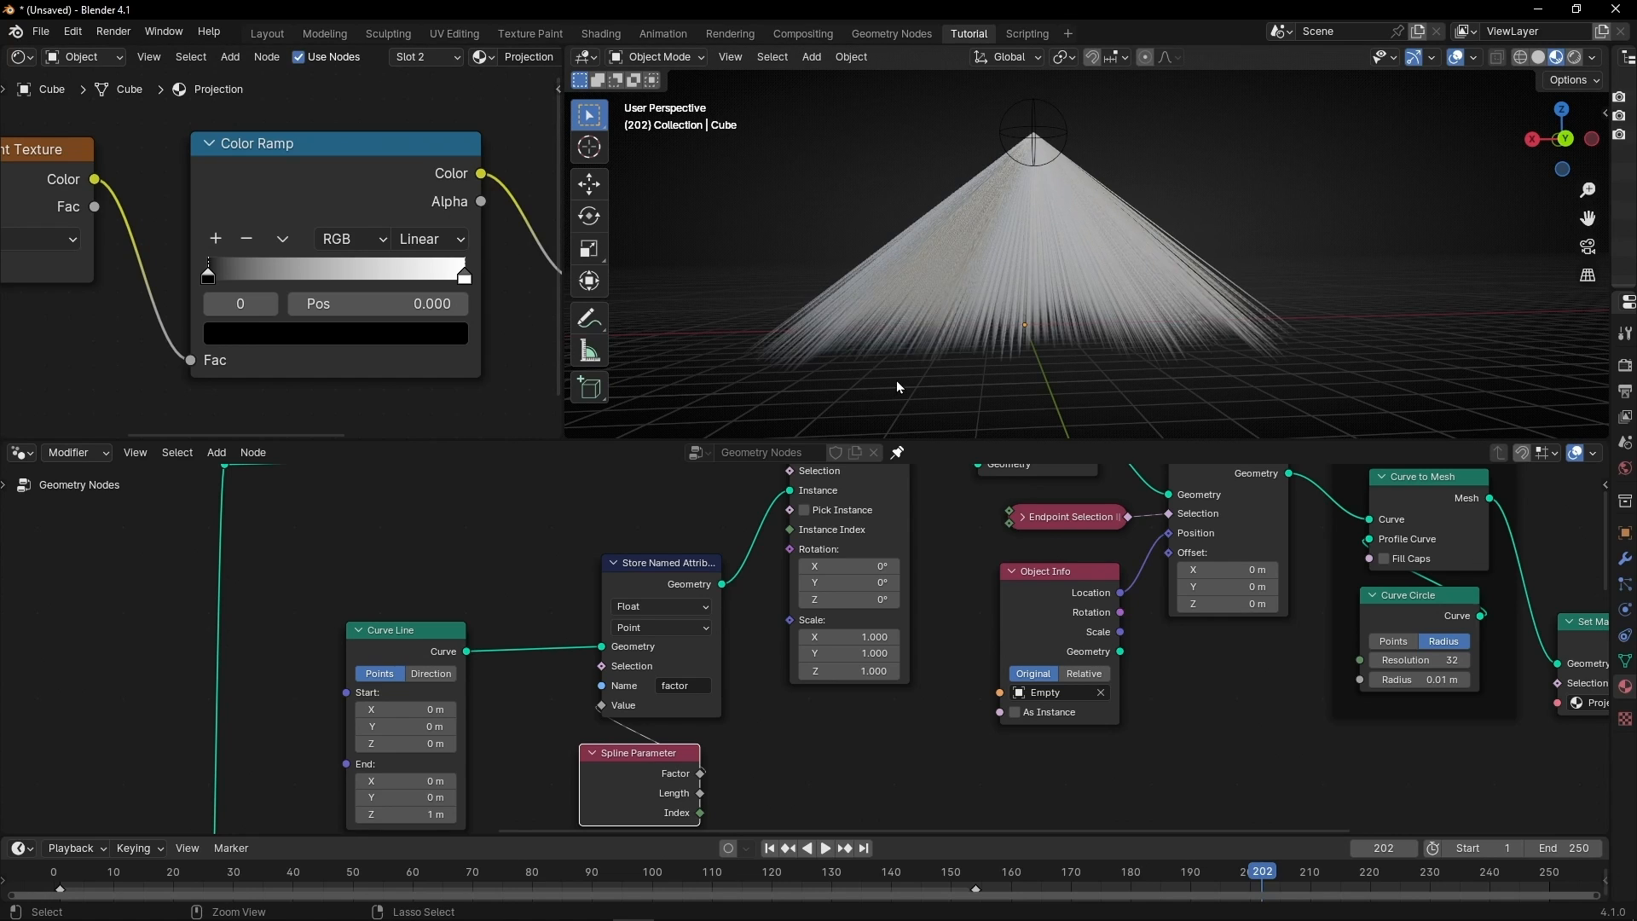
# Join the Store Named Attribute and Spline Parameter nodes in a frame labelled "Get the Curve Factor".
pyautogui.scroll(-2, 620, 554)
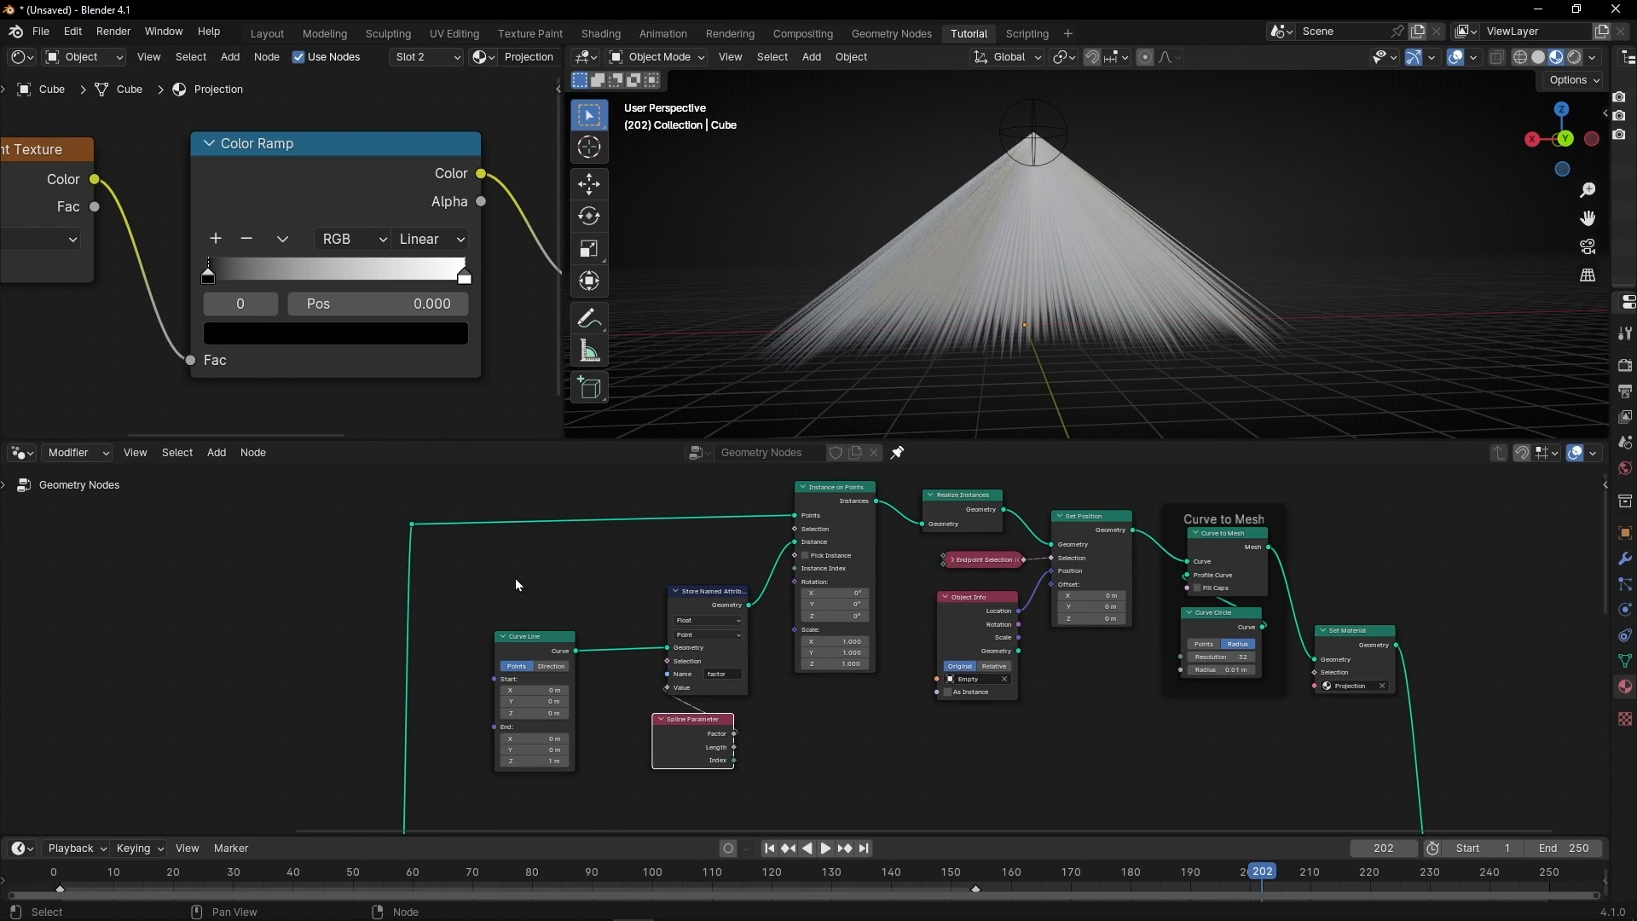
pyautogui.hotkey('ctrl', 'j')
pyautogui.press('F2')
pyautogui.write('Get the Curve Factor')
pyautogui.press('Return')
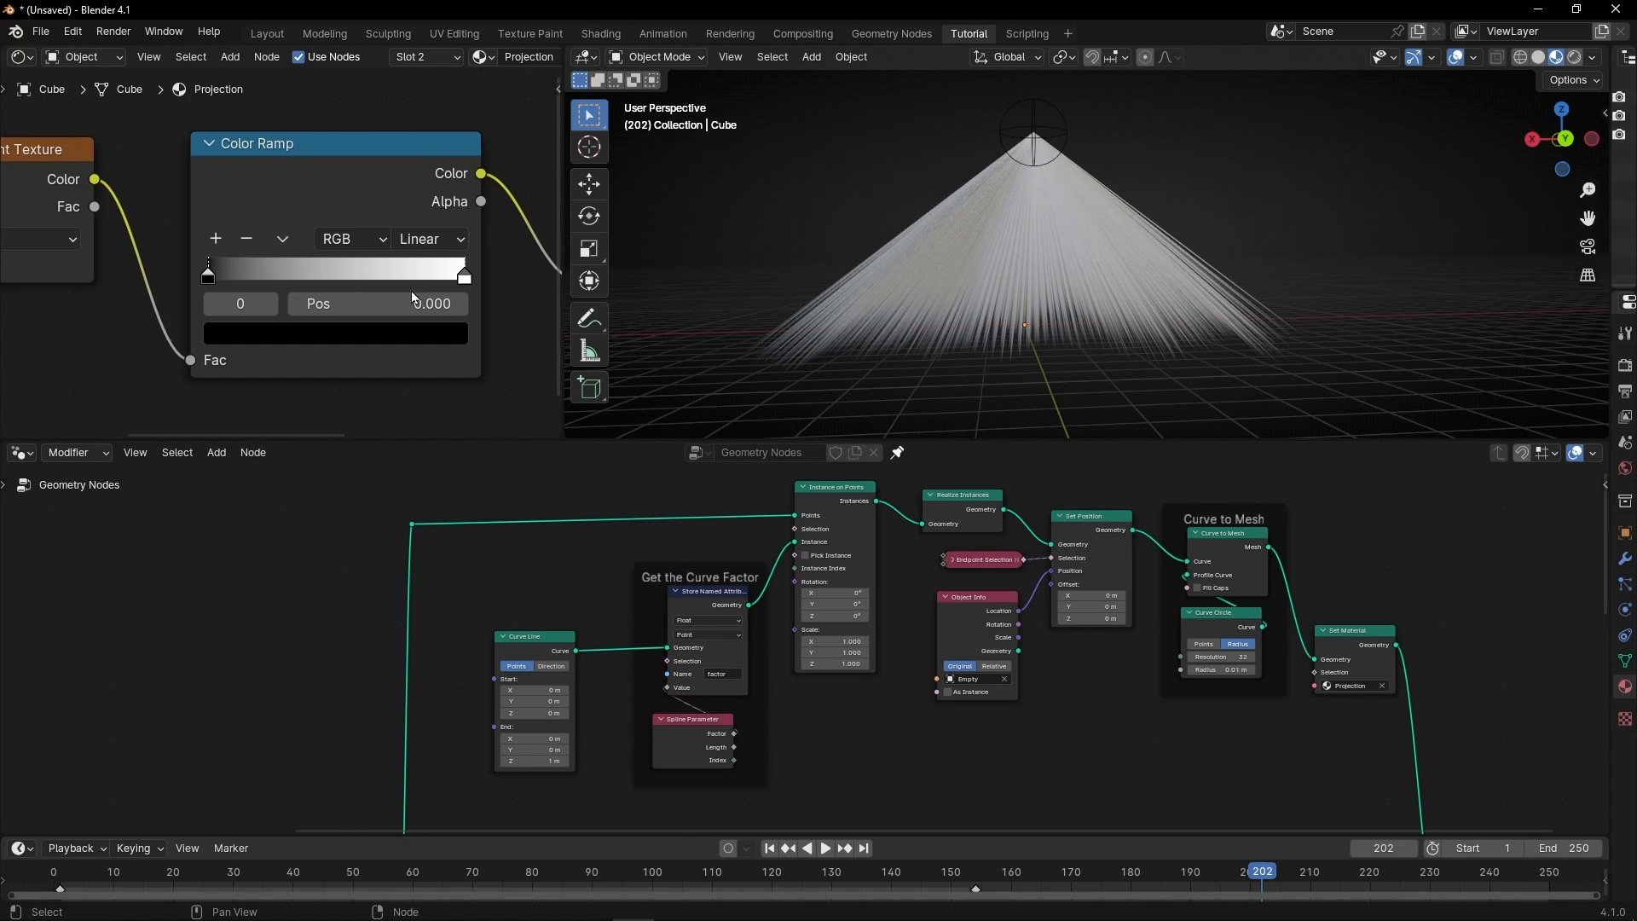
# Try a blue colour with hue 0.628 and saturation 0.972 on the Color Ramp's white stop.
pyautogui.click(464, 279)
pyautogui.click(457, 343)
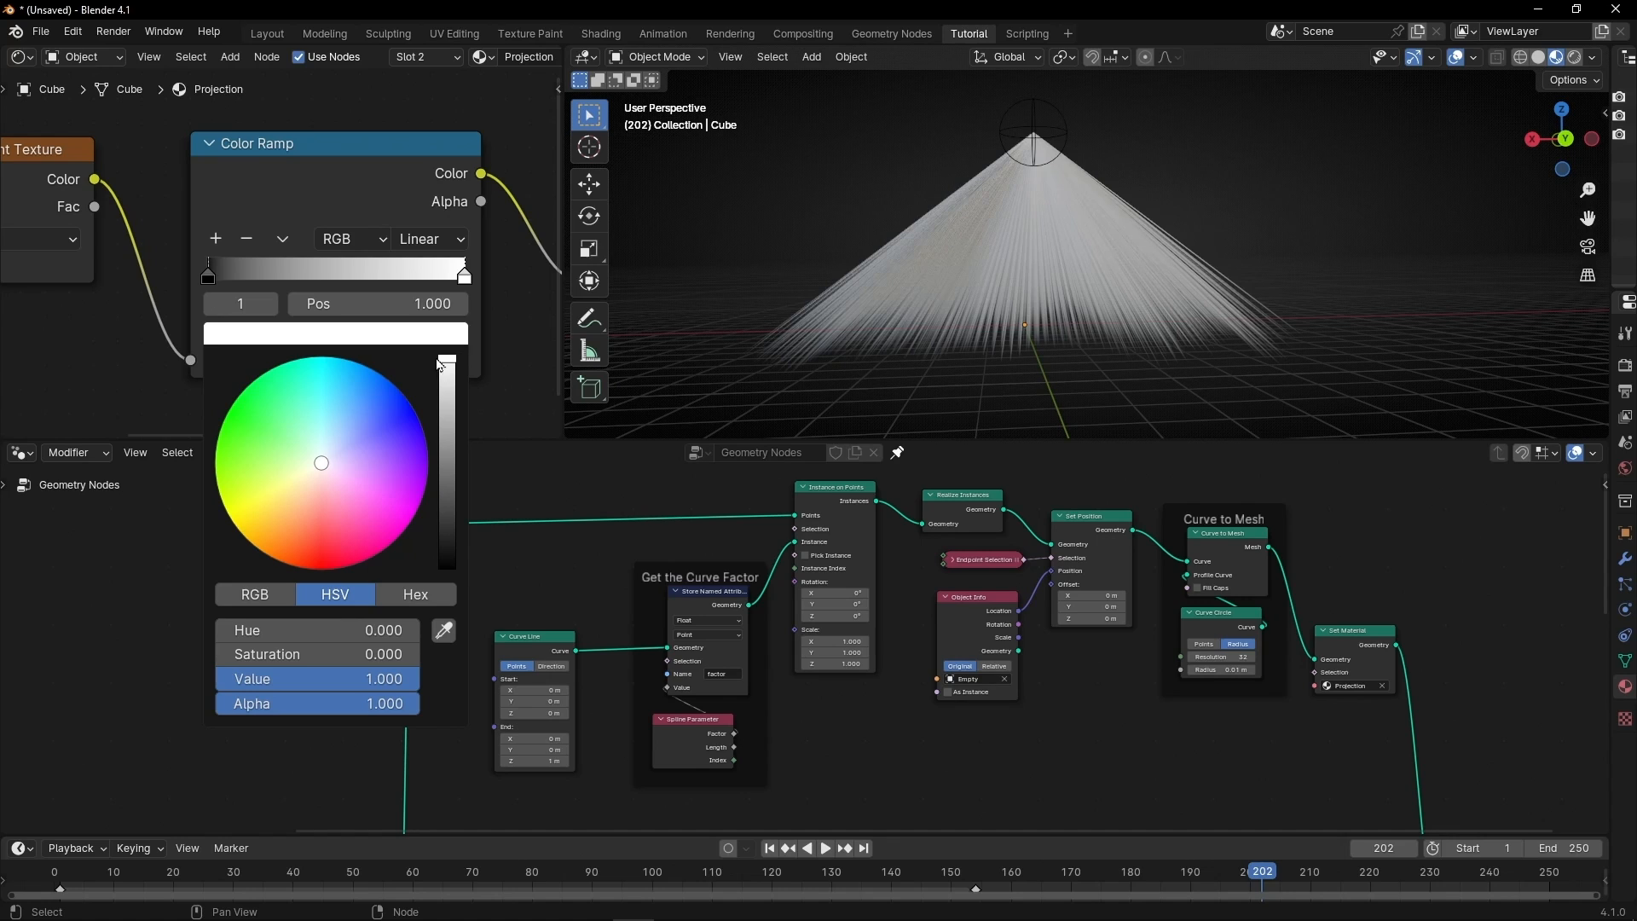
pyautogui.click(369, 397)
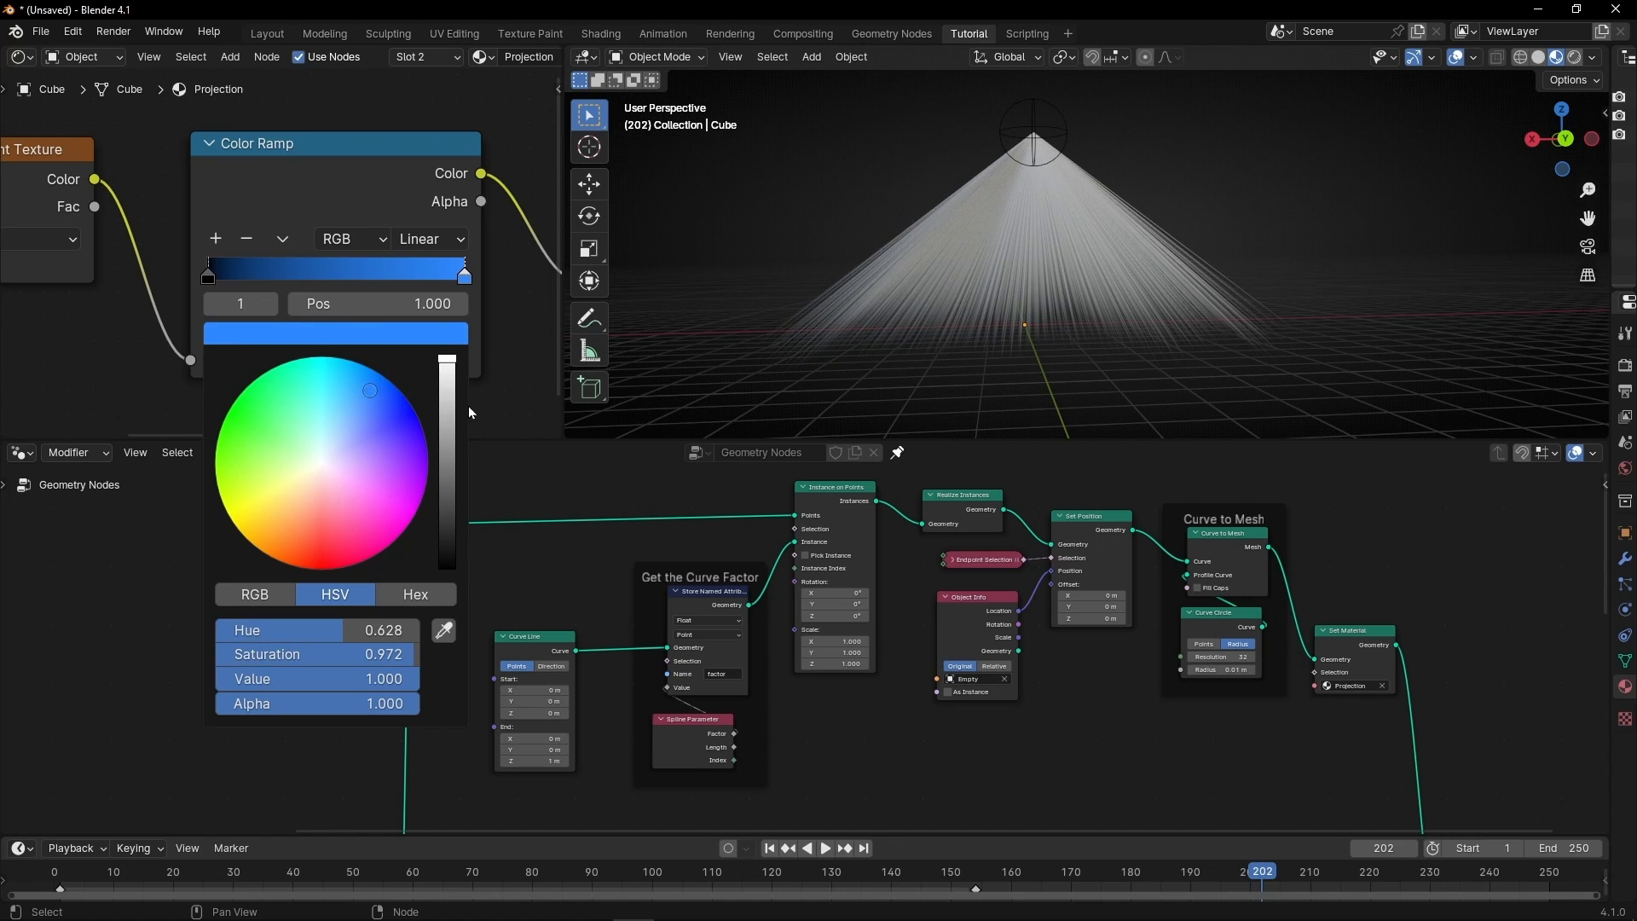
# Expand the Principled BSDF's Emission settings and return the Color Ramp's end stop to white with saturation 0.
pyautogui.moveTo(519, 353); pyautogui.dragTo(278, 295, button='middle')
pyautogui.click(327, 379)
pyautogui.click(270, 223)
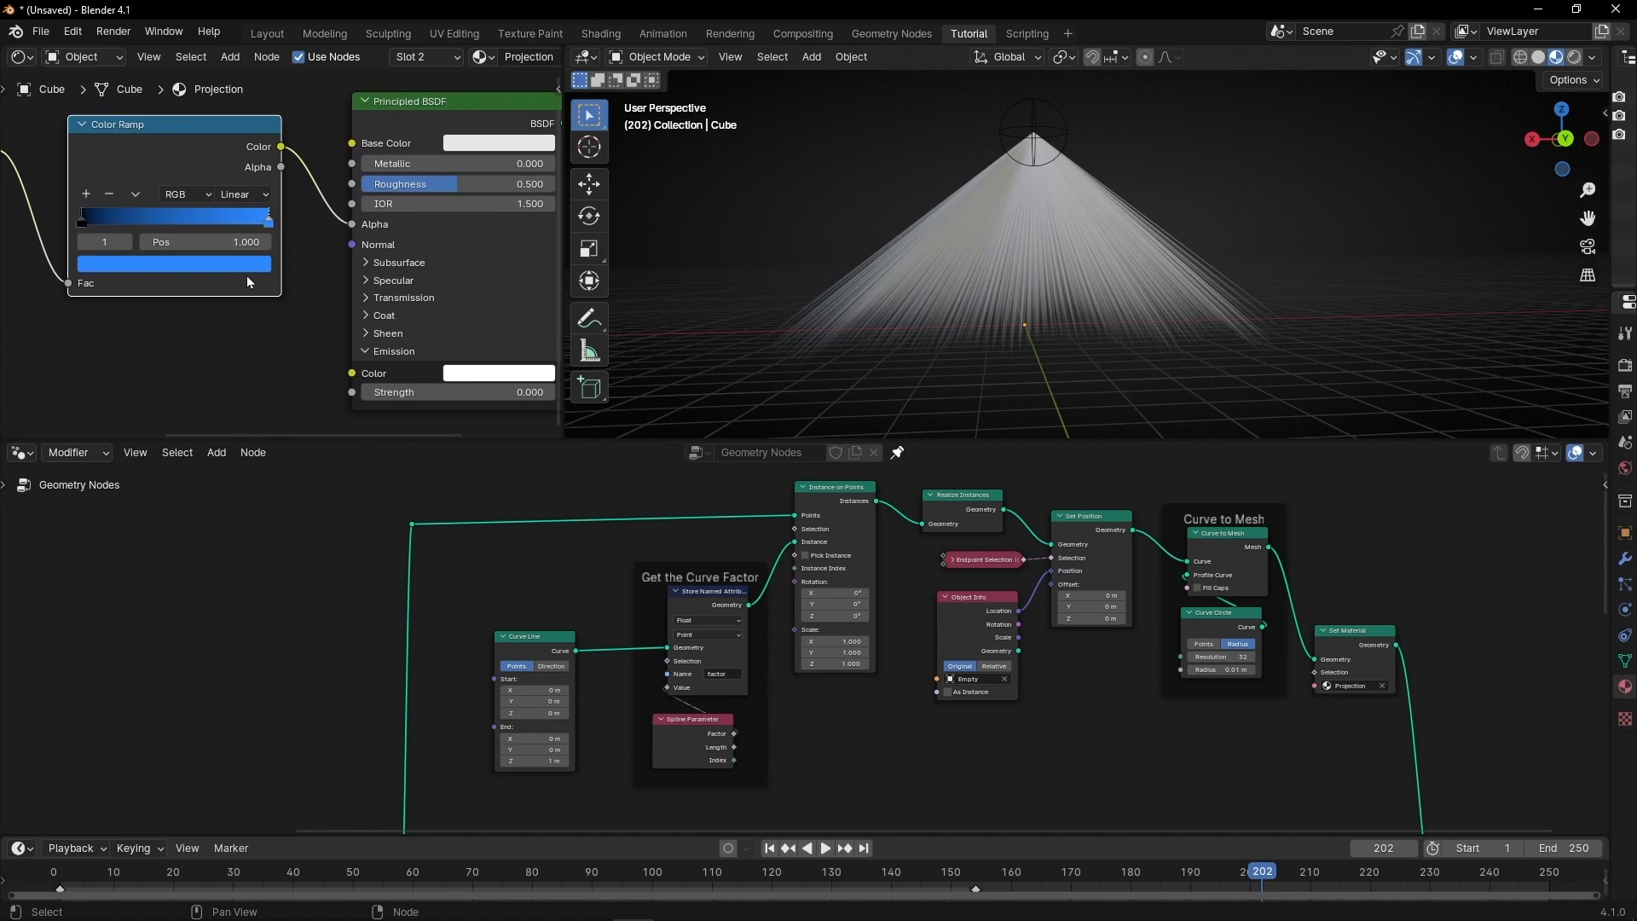
pyautogui.click(247, 264)
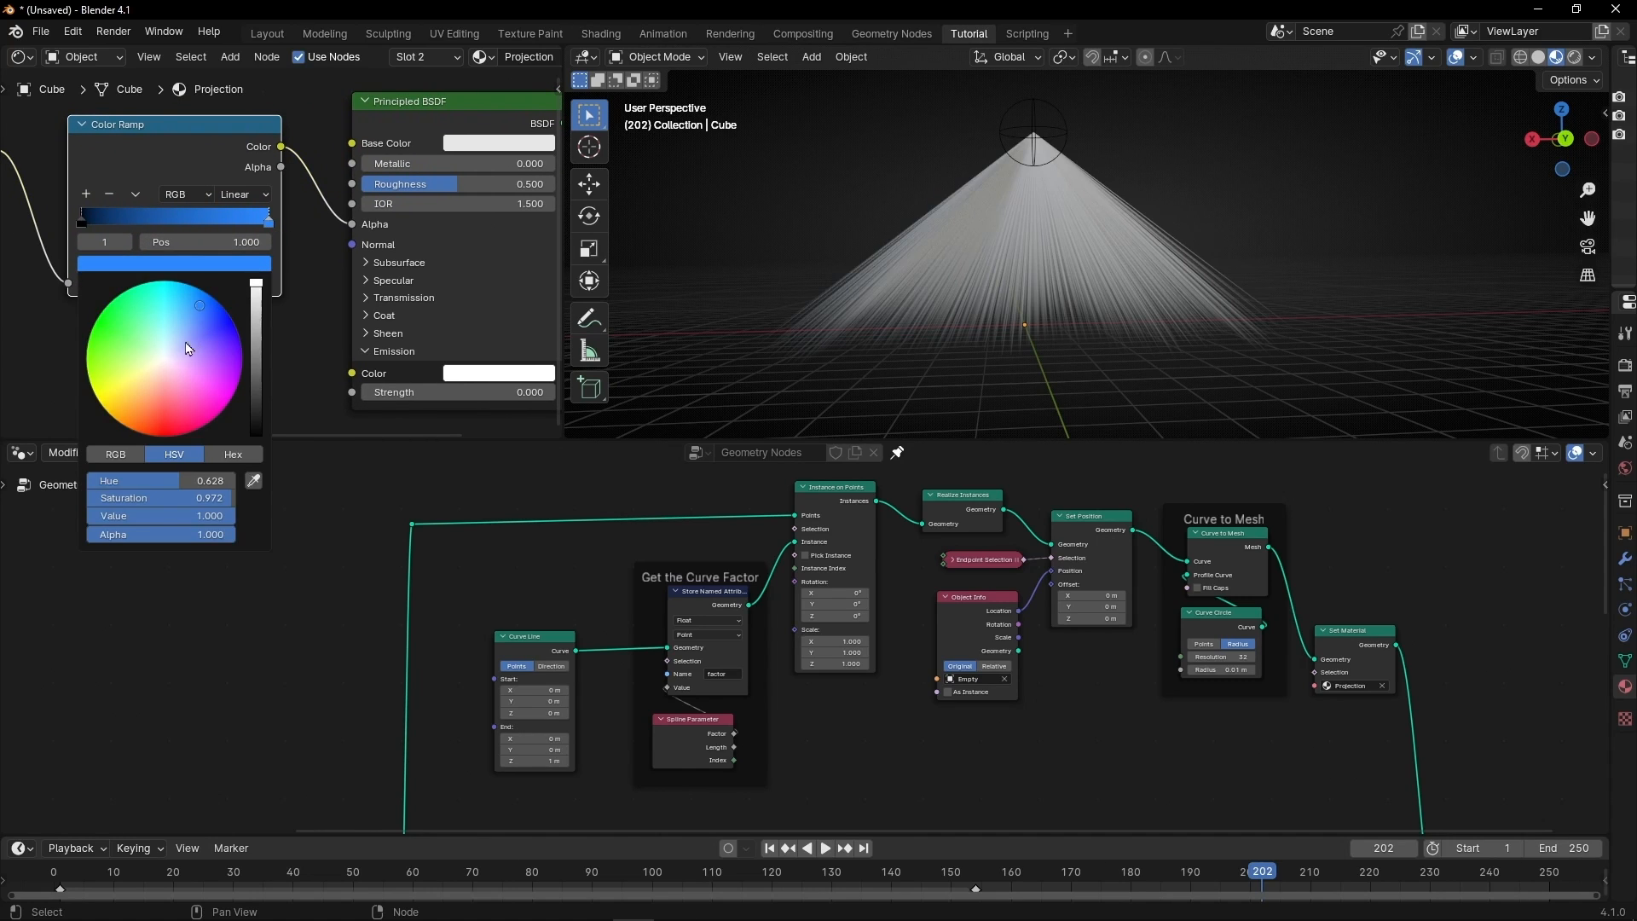
pyautogui.moveTo(186, 343); pyautogui.dragTo(159, 361)
pyautogui.moveTo(145, 495); pyautogui.dragTo(98, 495)
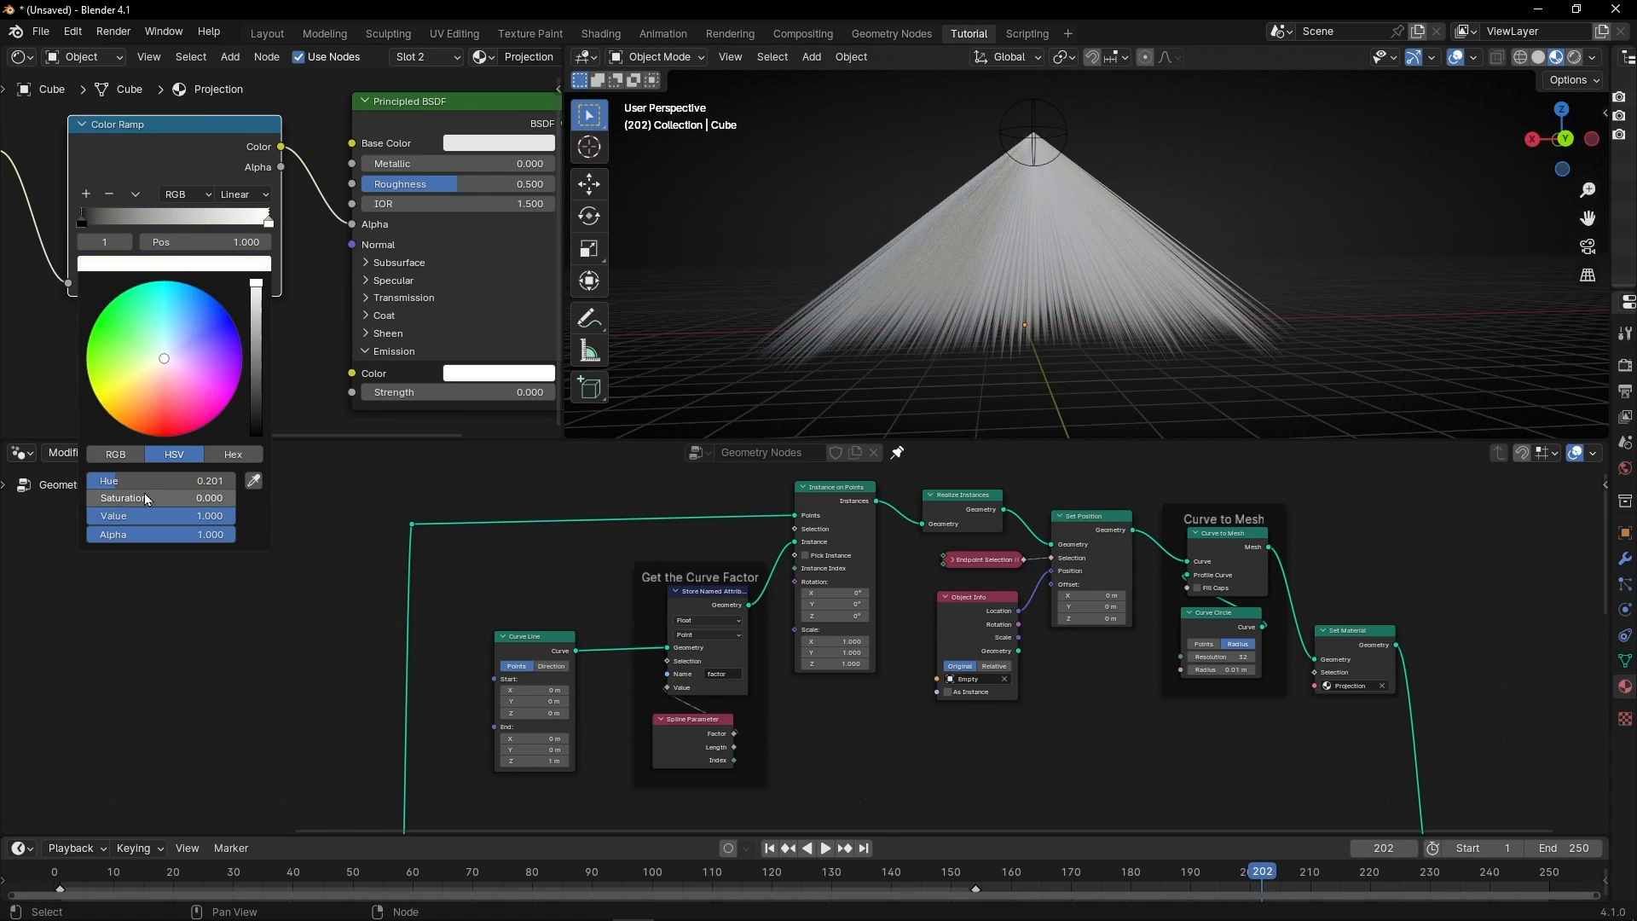
# Set the Principled BSDF's emission to a blue of about hue 0.640 and saturation 0.885, with strength 1.0.
pyautogui.click(470, 375)
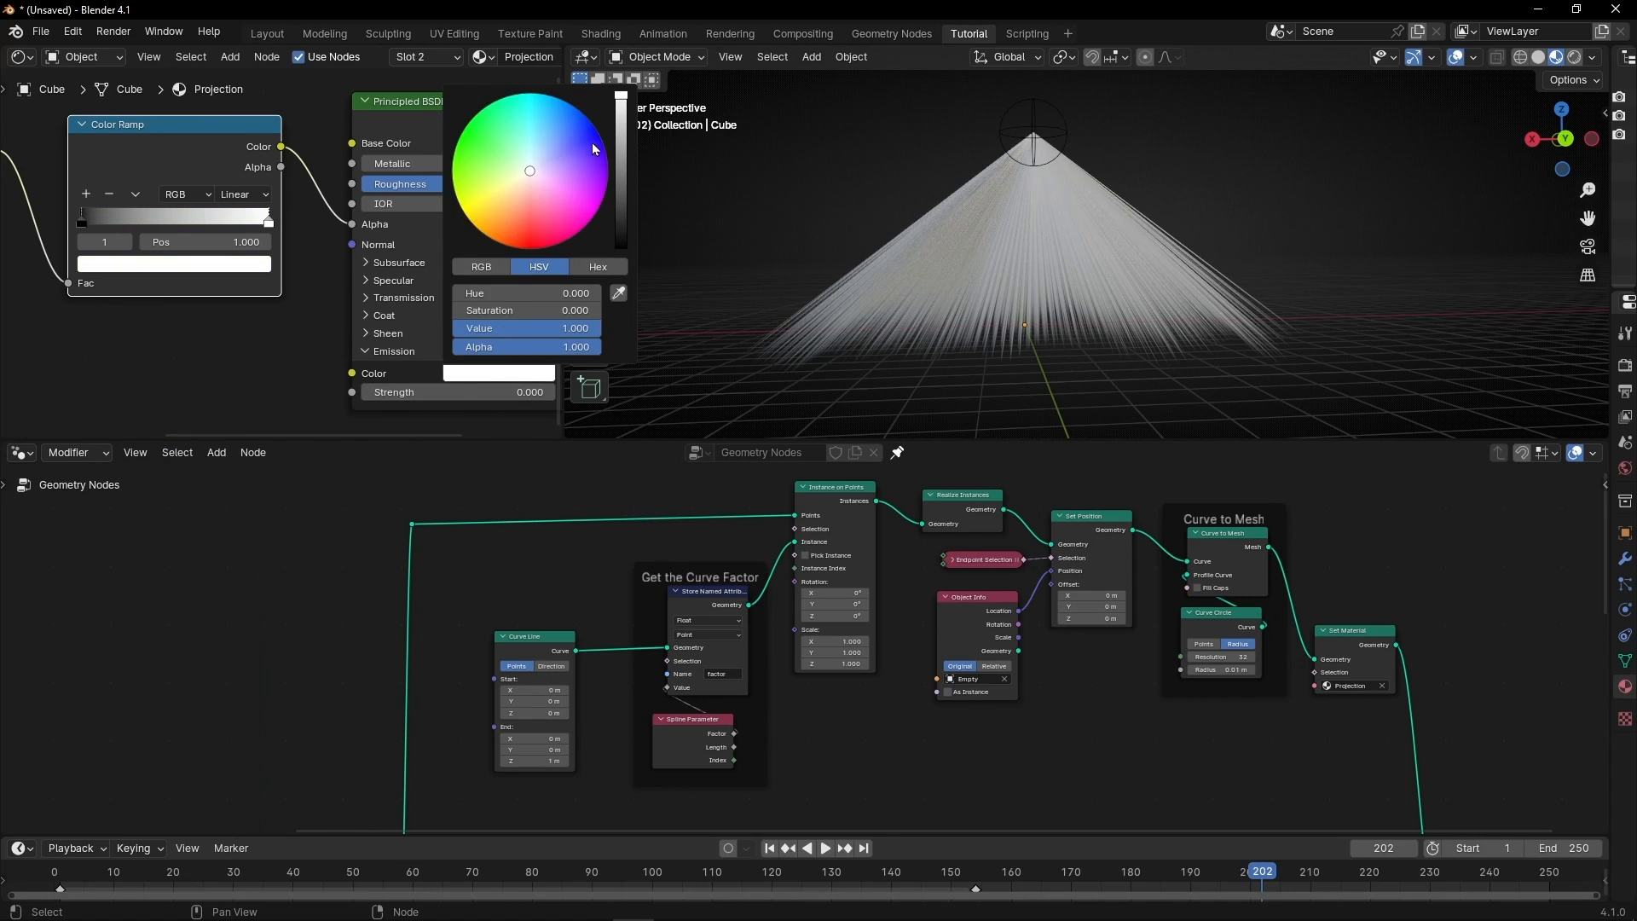
pyautogui.moveTo(554, 155); pyautogui.dragTo(563, 140)
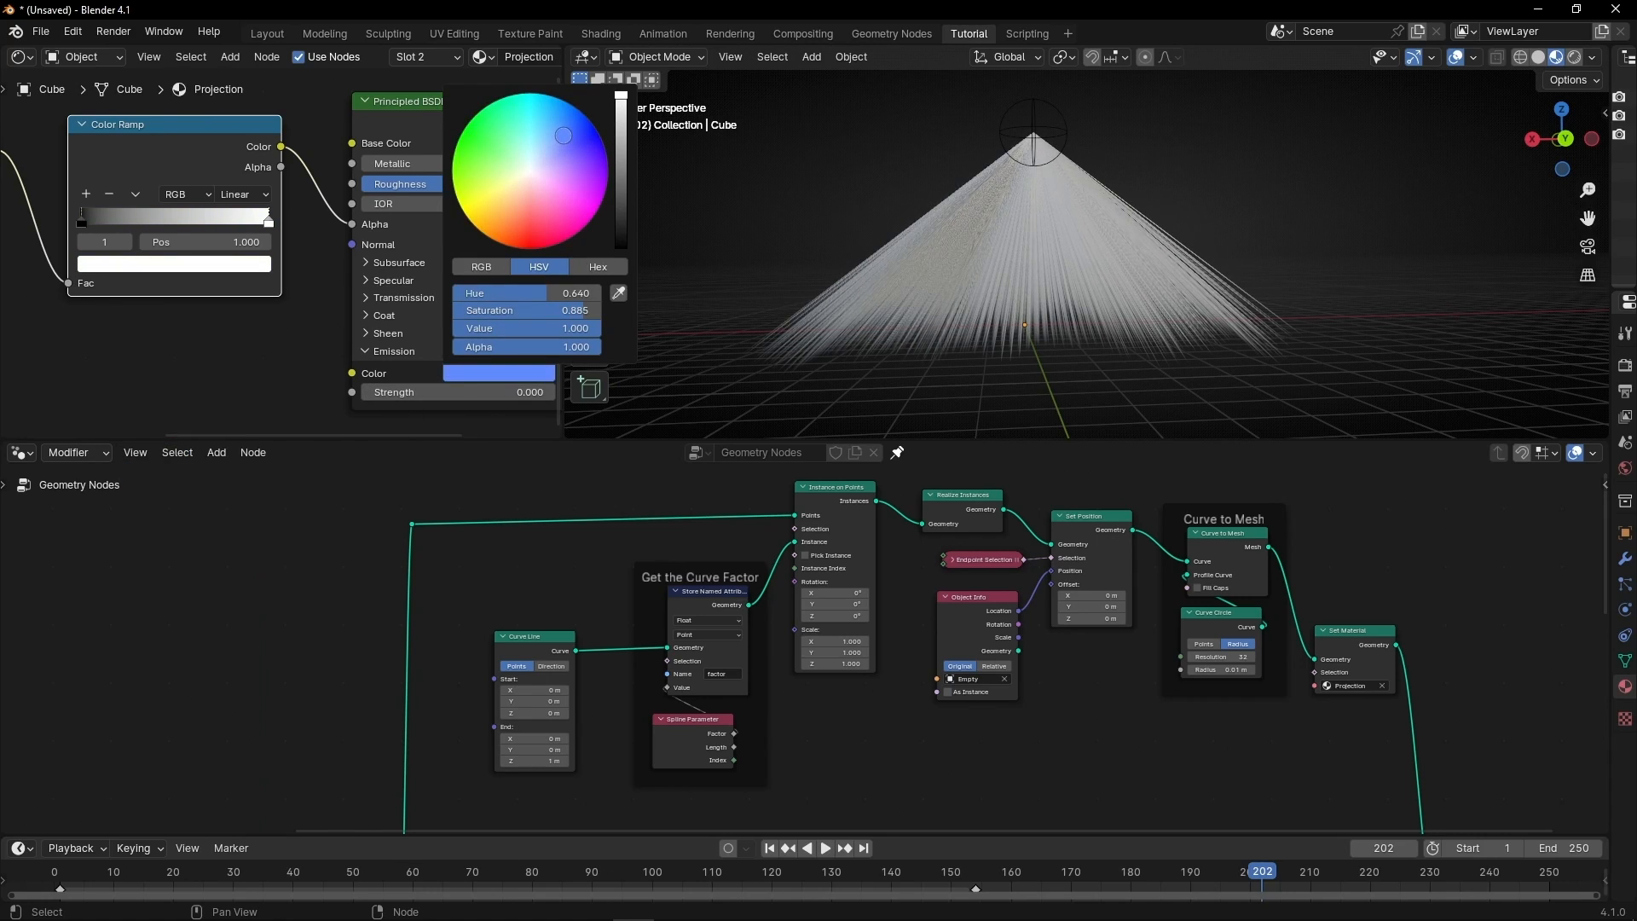
pyautogui.click(550, 392)
pyautogui.click(550, 392)
pyautogui.click(550, 392)
pyautogui.click(550, 392)
pyautogui.click(549, 392)
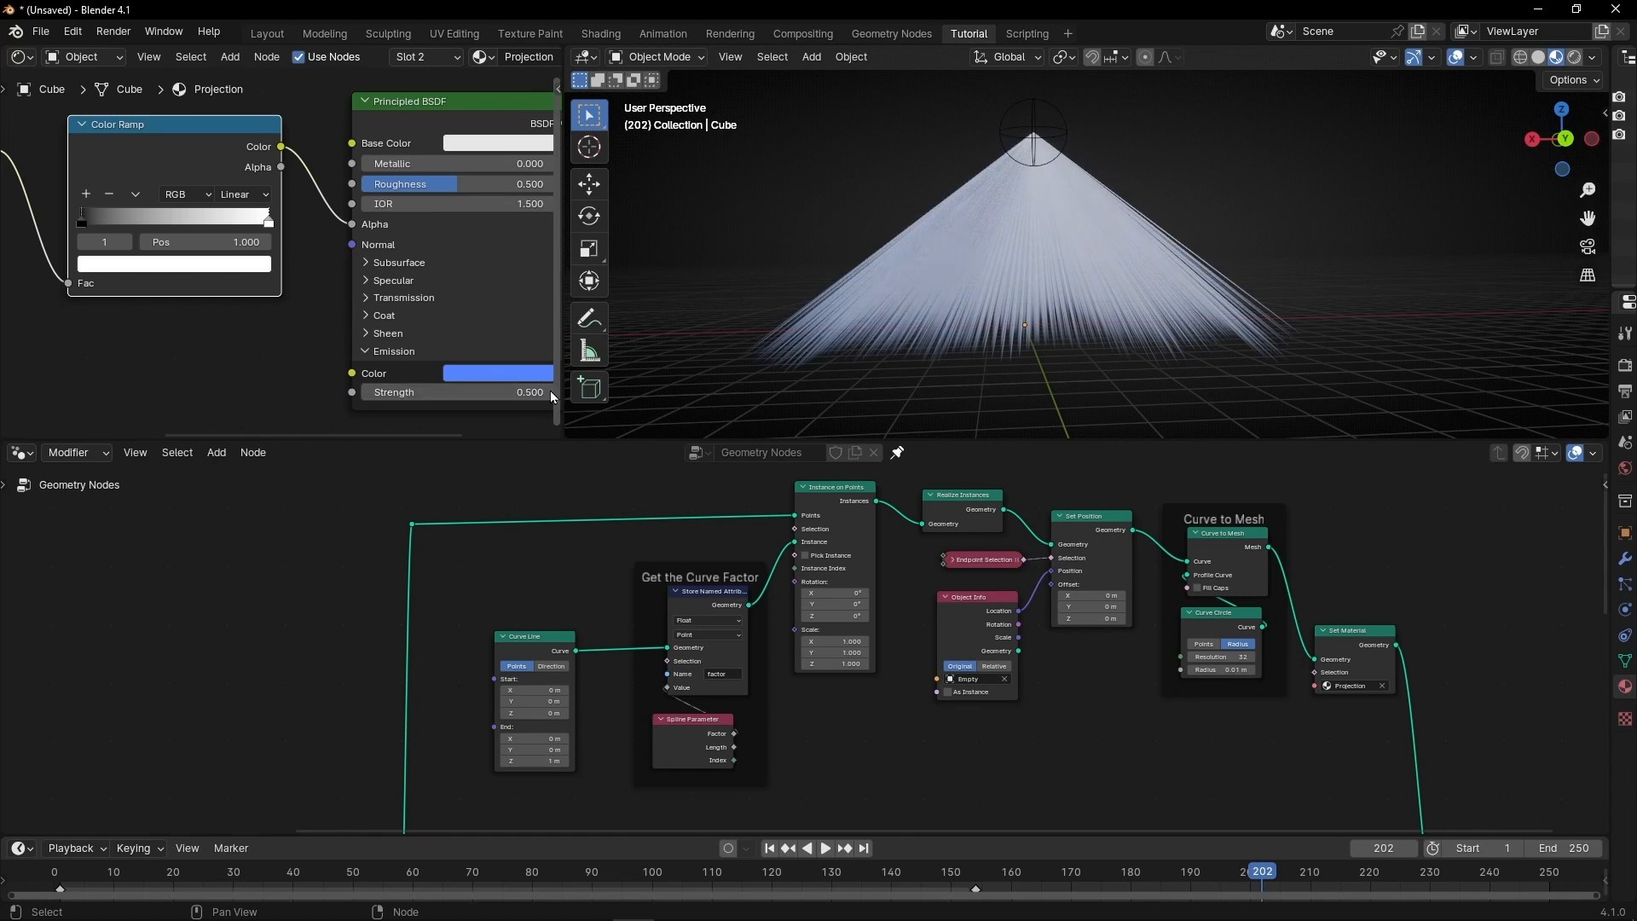
pyautogui.click(550, 392)
# Switch the viewport to rendered shading and connect the Map branch's Set Material node to Join Geometry.
pyautogui.click(1580, 58)
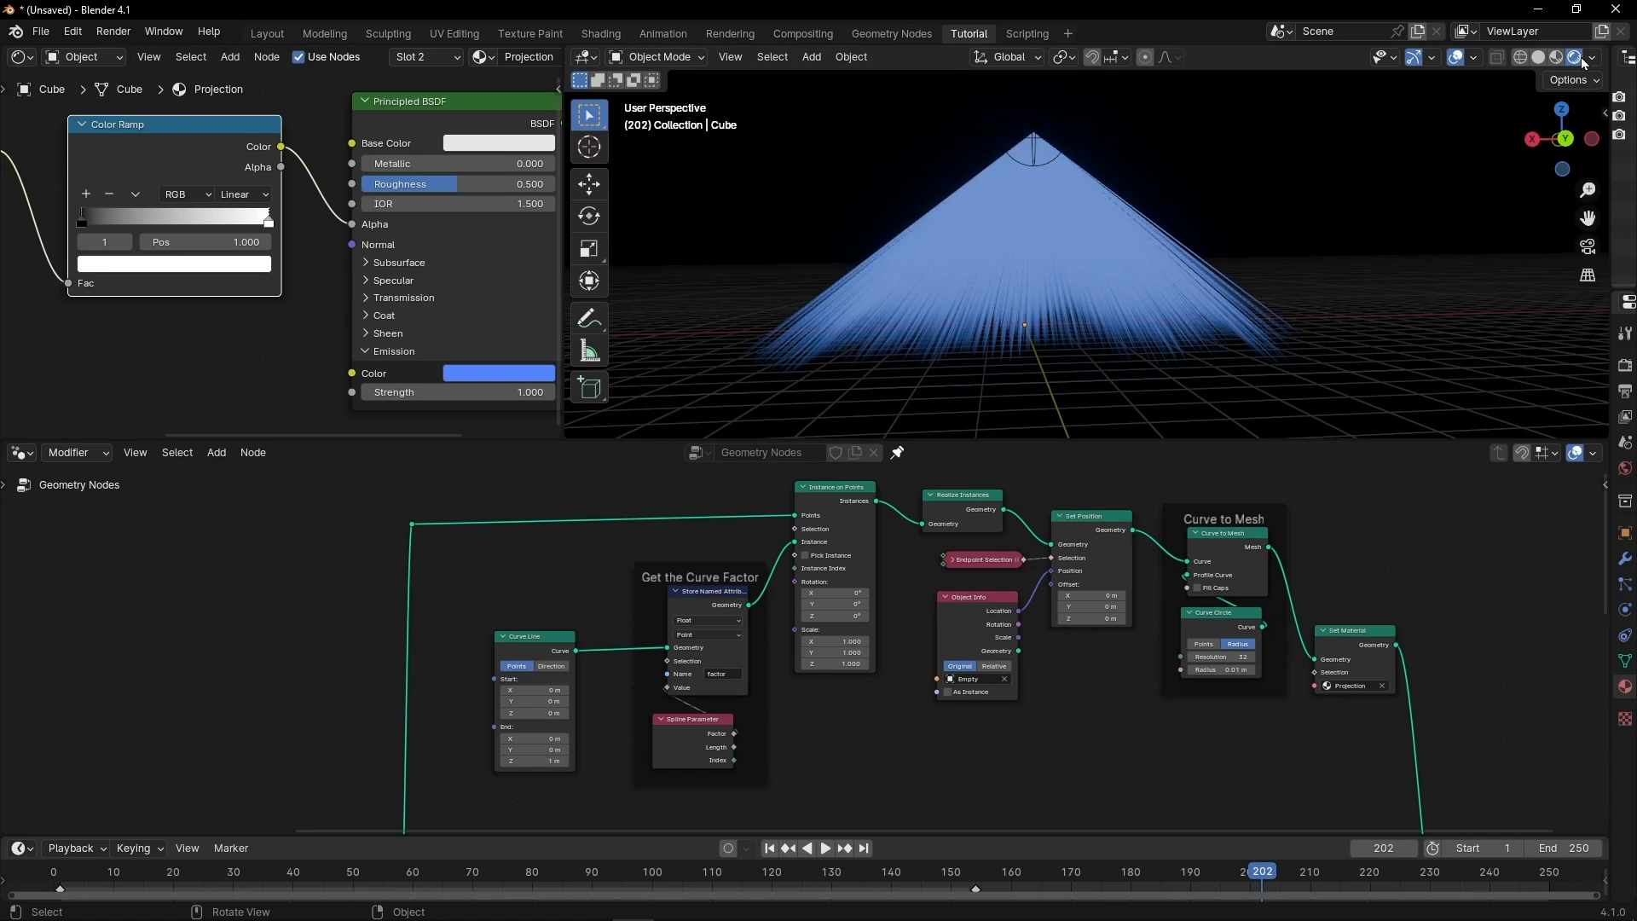
pyautogui.moveTo(1097, 273); pyautogui.dragTo(1109, 333, button='middle')
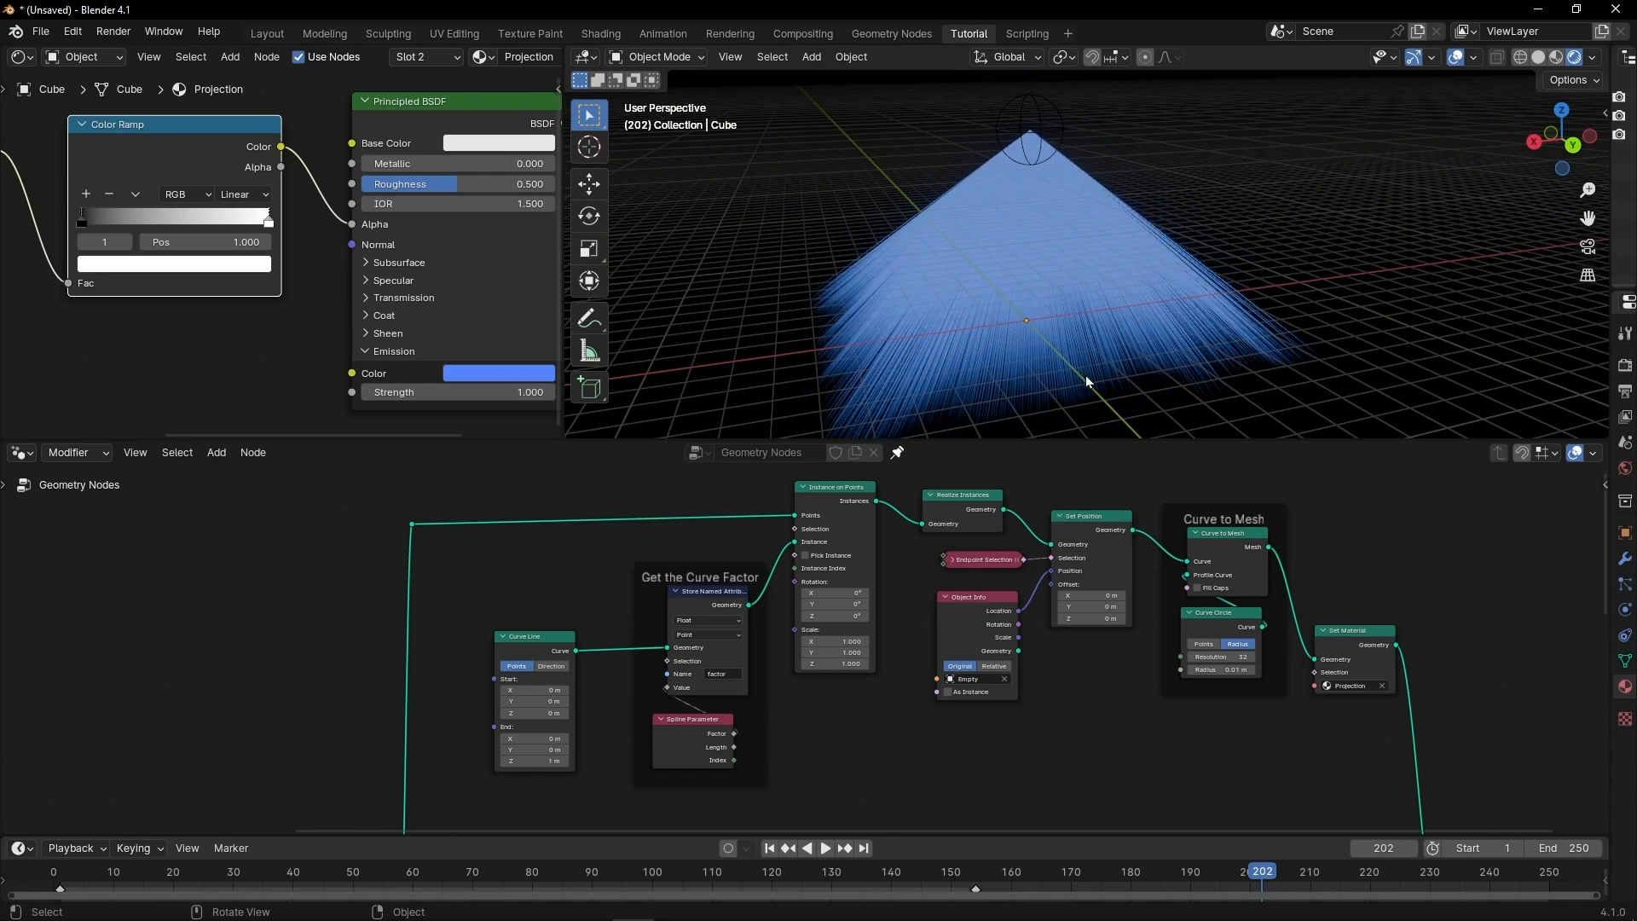
pyautogui.scroll(-2, 1039, 757)
pyautogui.moveTo(1040, 758); pyautogui.dragTo(816, 642, button='middle')
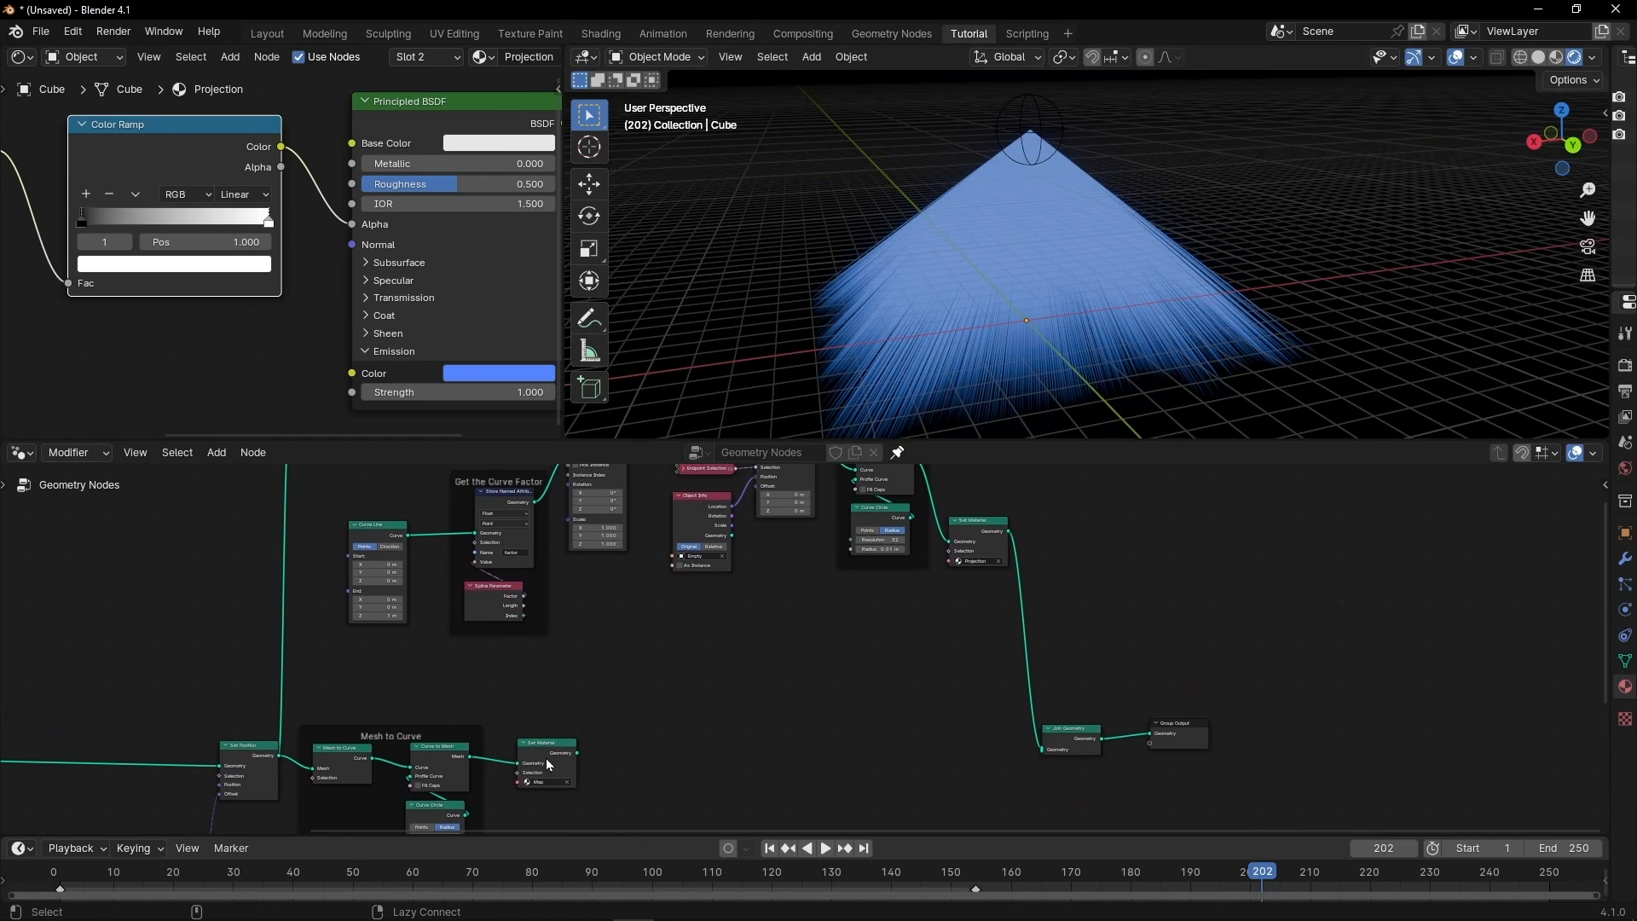
pyautogui.keyDown('alt'); pyautogui.moveTo(559, 752); pyautogui.dragTo(1045, 735, button='right'); pyautogui.keyUp('alt')
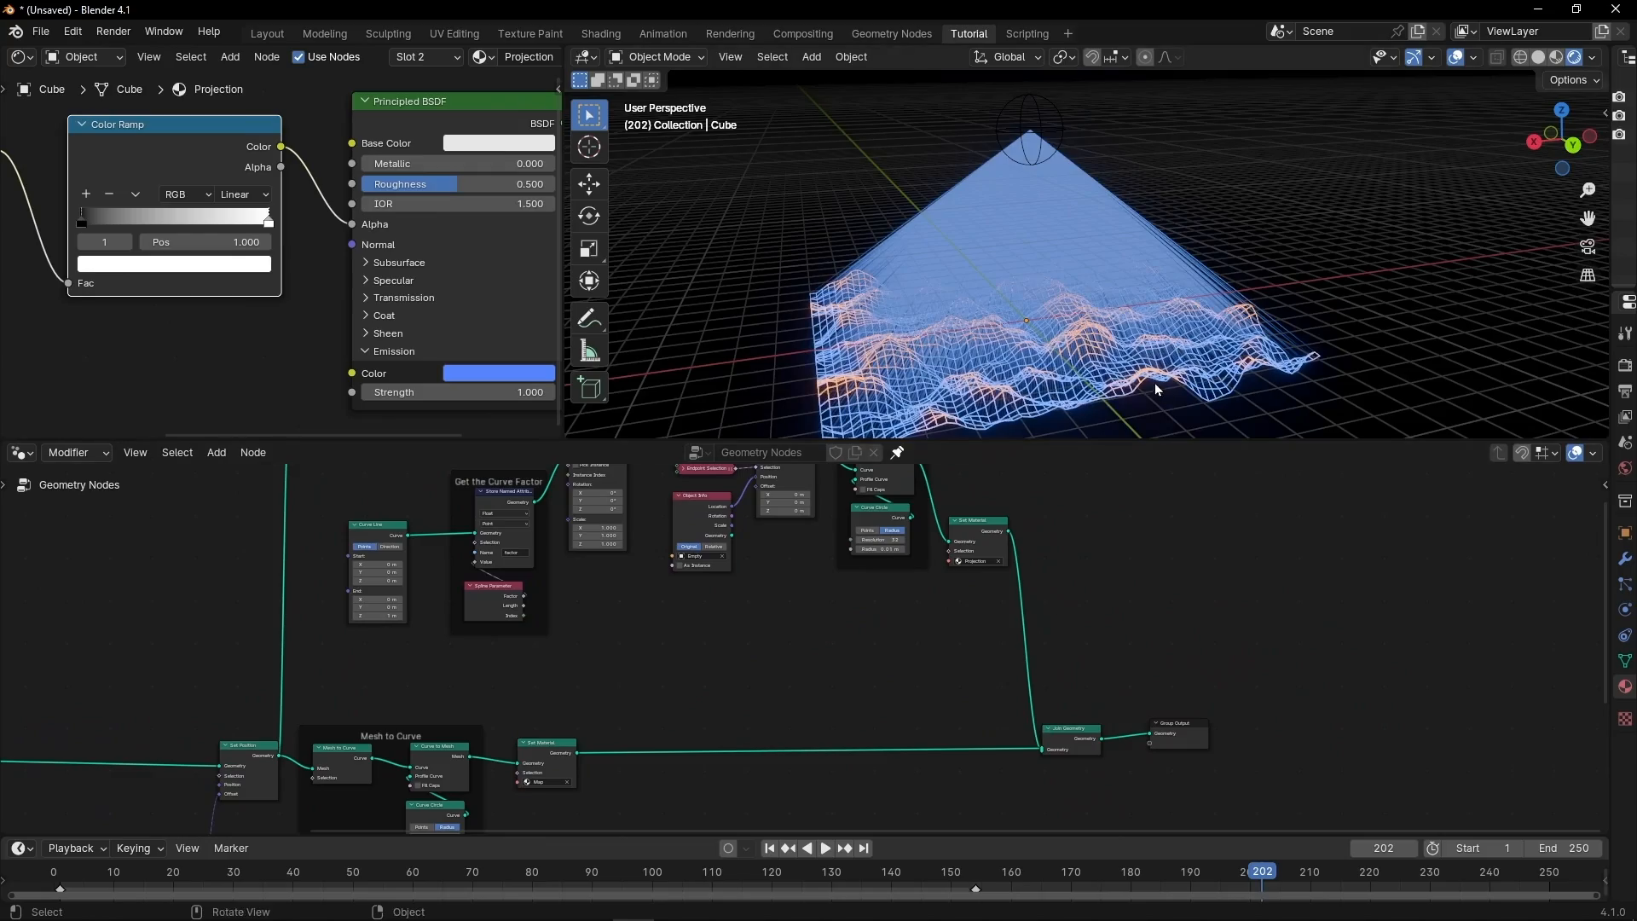
pyautogui.moveTo(1158, 389); pyautogui.dragTo(1031, 468, button='middle')
# Try a value of 8 on the Integer node driving the Grid's vertices and play the animation.
pyautogui.moveTo(196, 687); pyautogui.dragTo(908, 559, button='middle')
pyautogui.scroll(4, 479, 676)
pyautogui.moveTo(645, 672); pyautogui.dragTo(836, 658, button='middle')
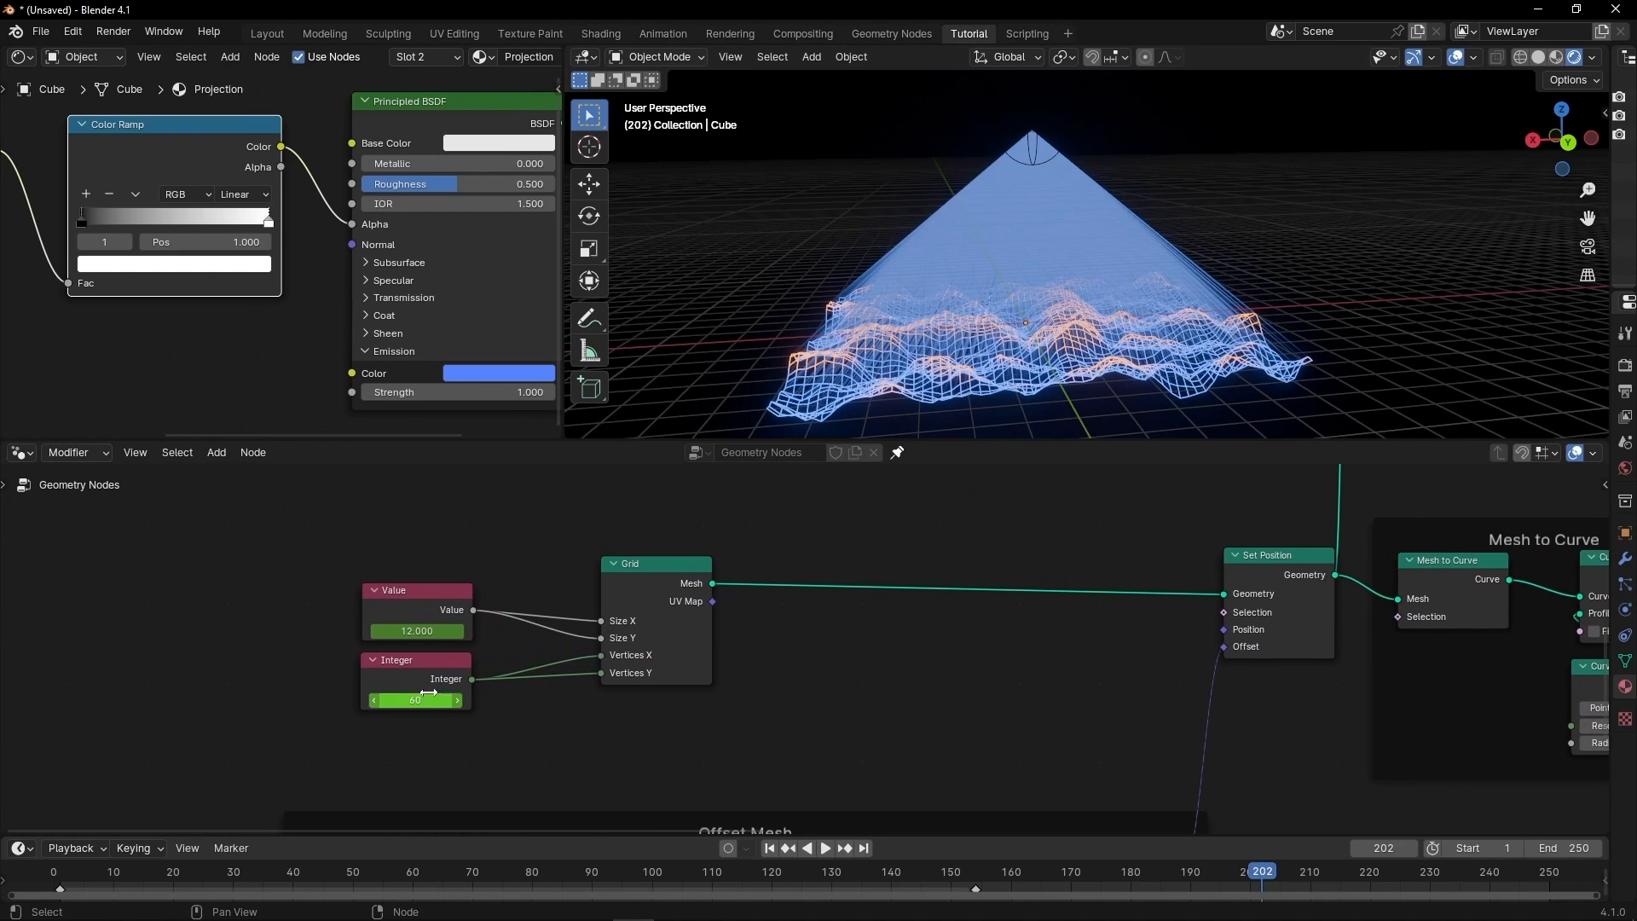
pyautogui.moveTo(416, 700); pyautogui.dragTo(315, 700)
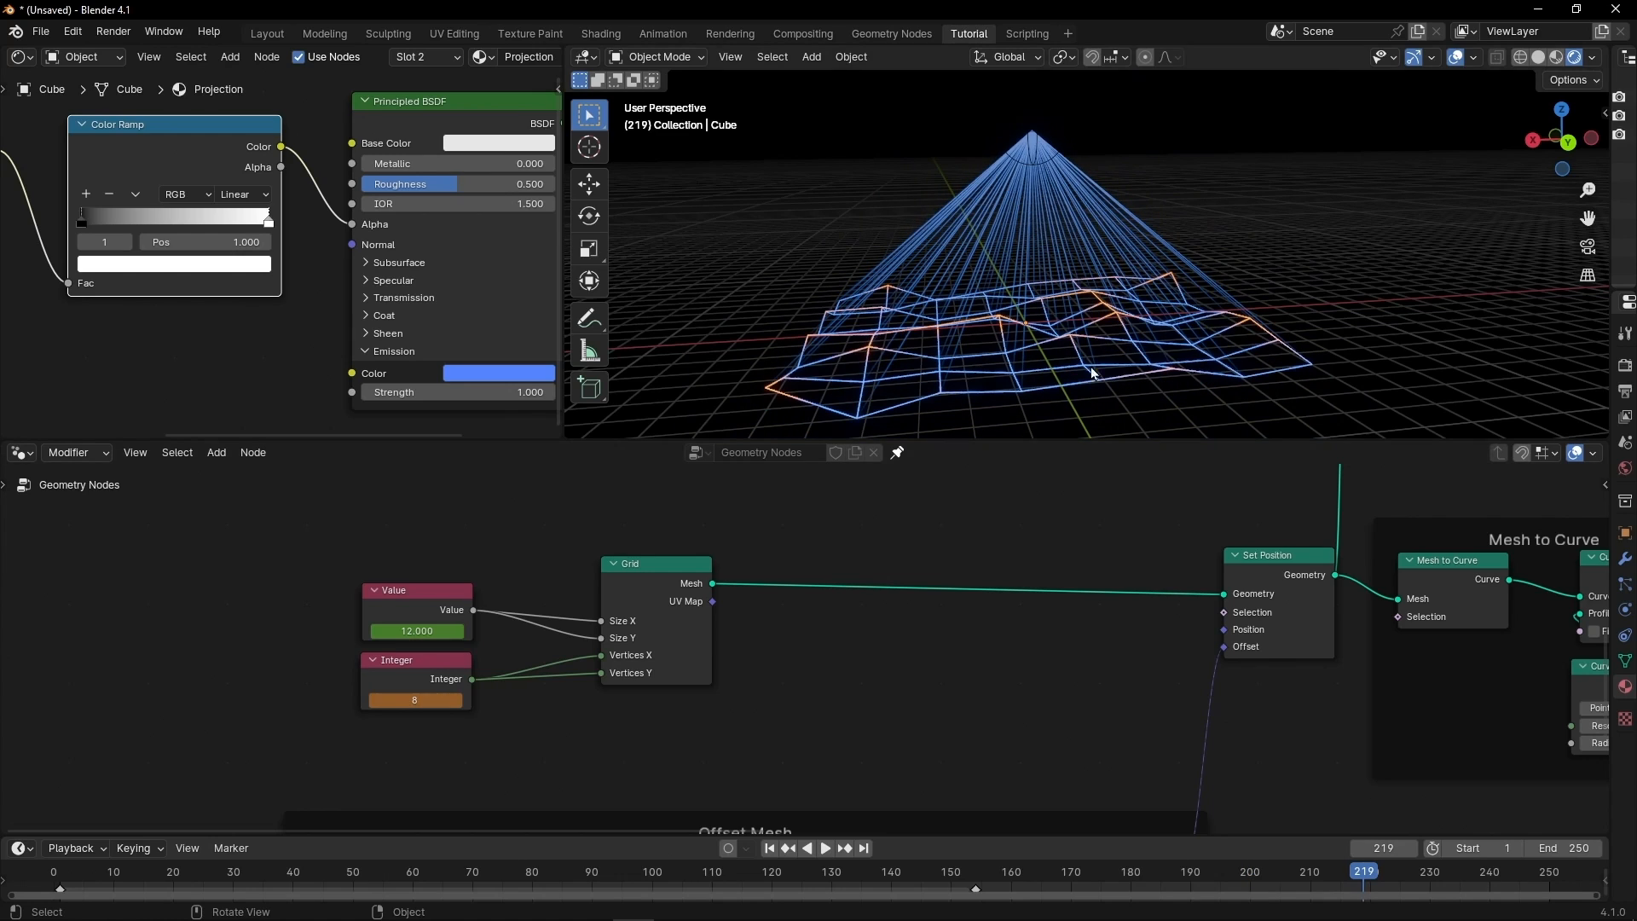
pyautogui.press('space')
pyautogui.press('space')
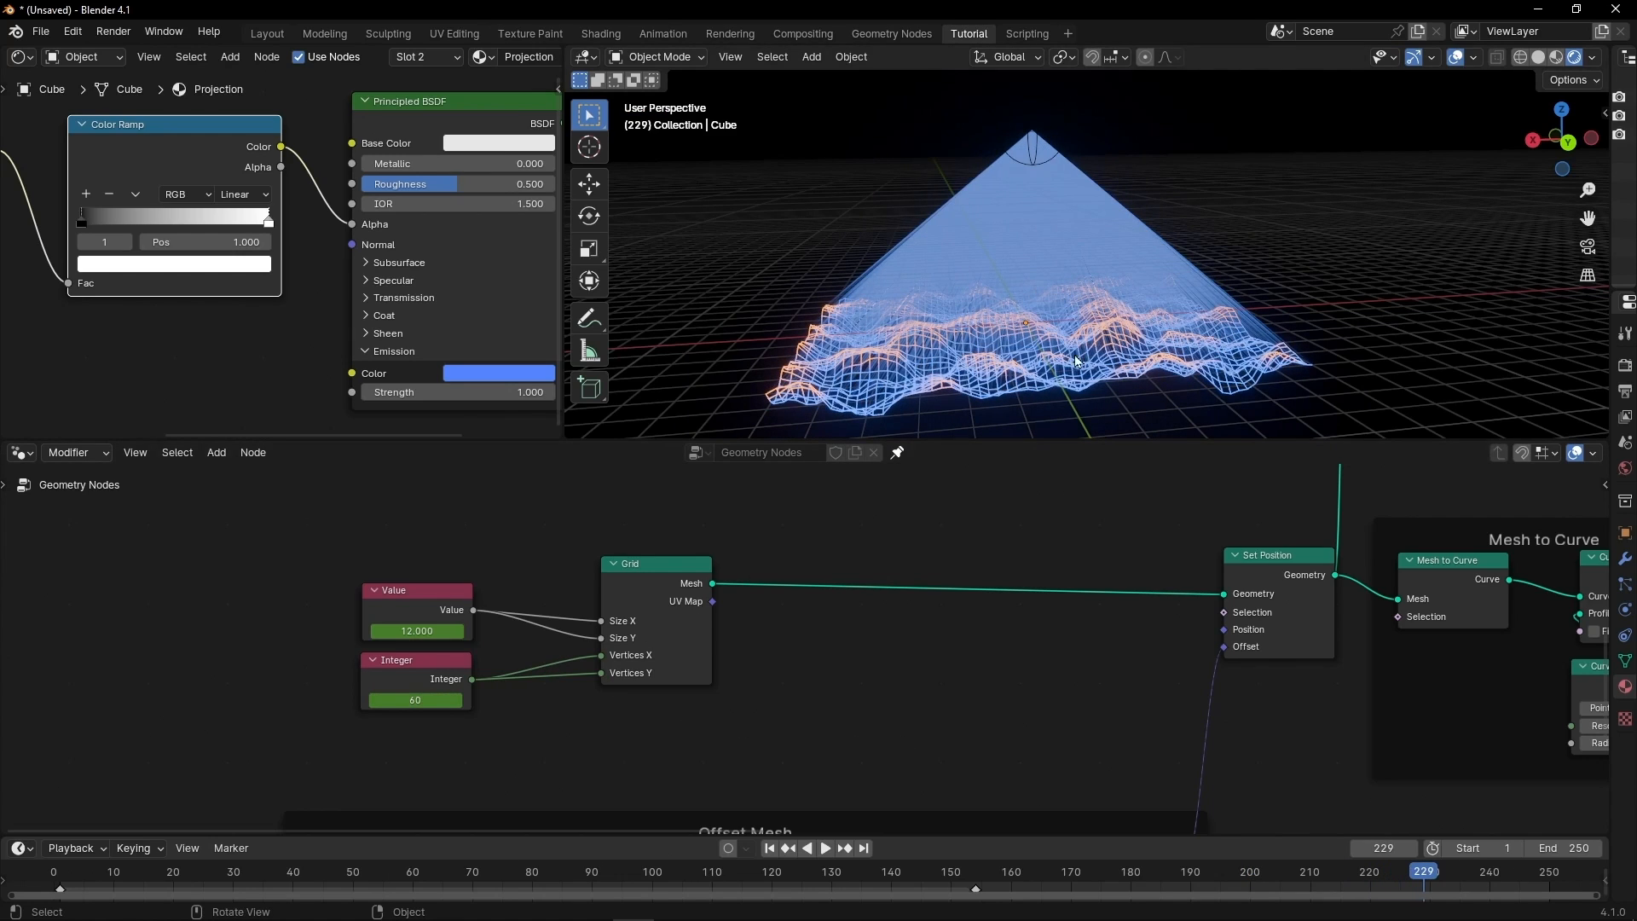
# Examine the combined map and projection from another angle and look over the whole node tree.
pyautogui.scroll(-1, 1379, 724)
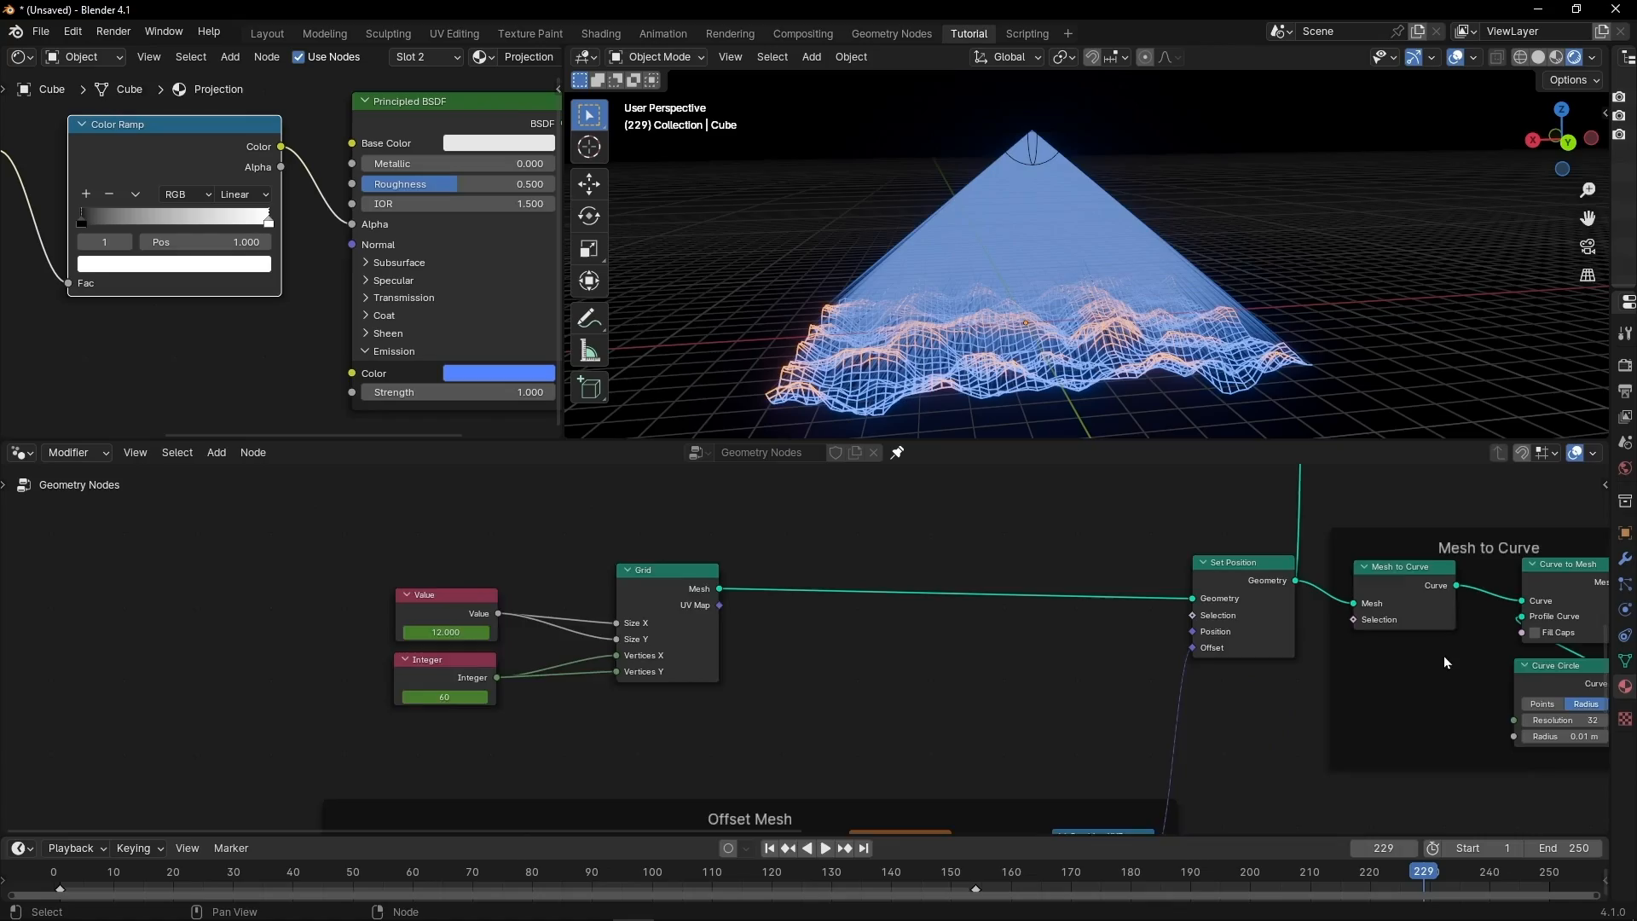
pyautogui.moveTo(1432, 660); pyautogui.dragTo(597, 806, button='middle')
pyautogui.moveTo(836, 679); pyautogui.dragTo(823, 683, button='middle')
pyautogui.moveTo(810, 400); pyautogui.dragTo(953, 213, button='middle')
pyautogui.moveTo(980, 575); pyautogui.dragTo(899, 724, button='middle')
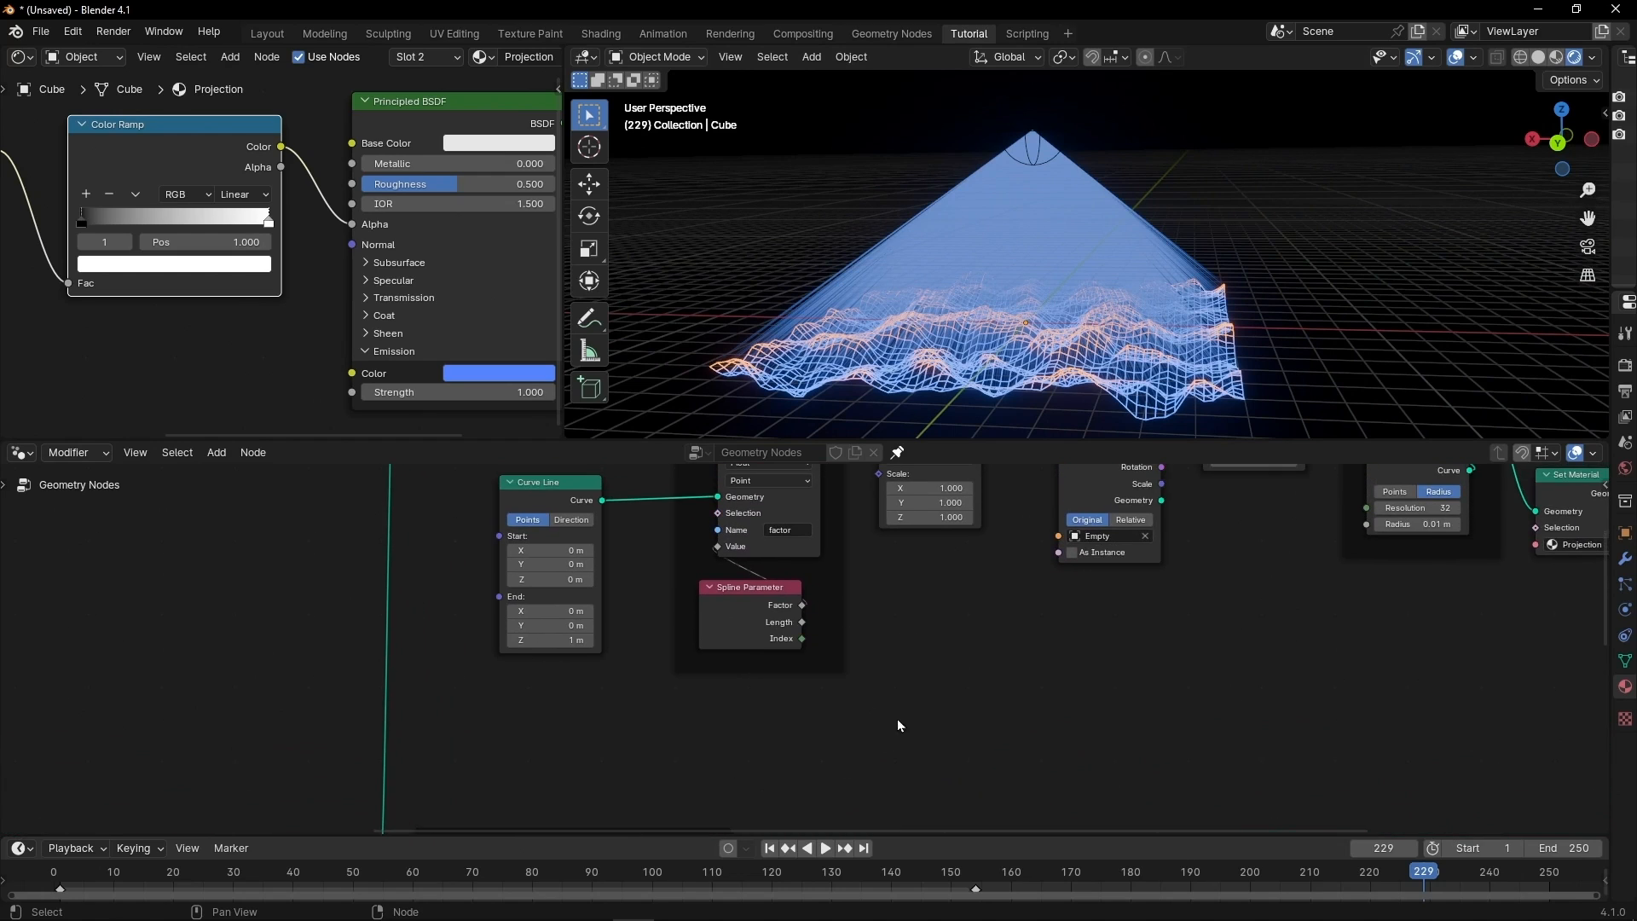
pyautogui.scroll(-4, 902, 722)
pyautogui.moveTo(984, 659); pyautogui.dragTo(1074, 610, button='middle')
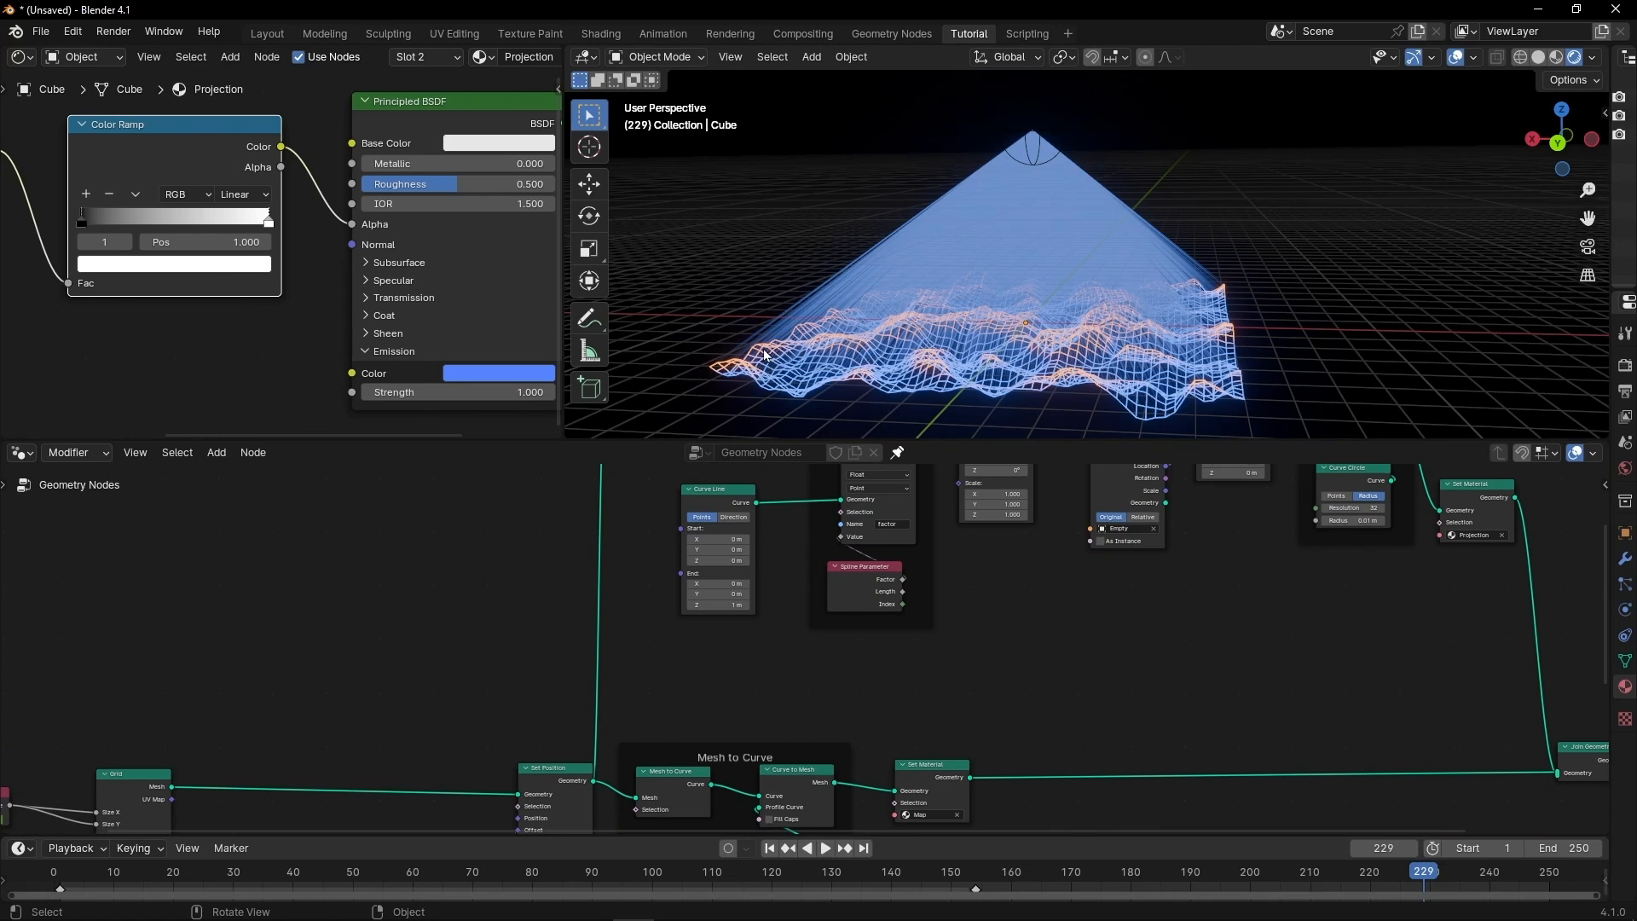
pyautogui.scroll(-3, 683, 574)
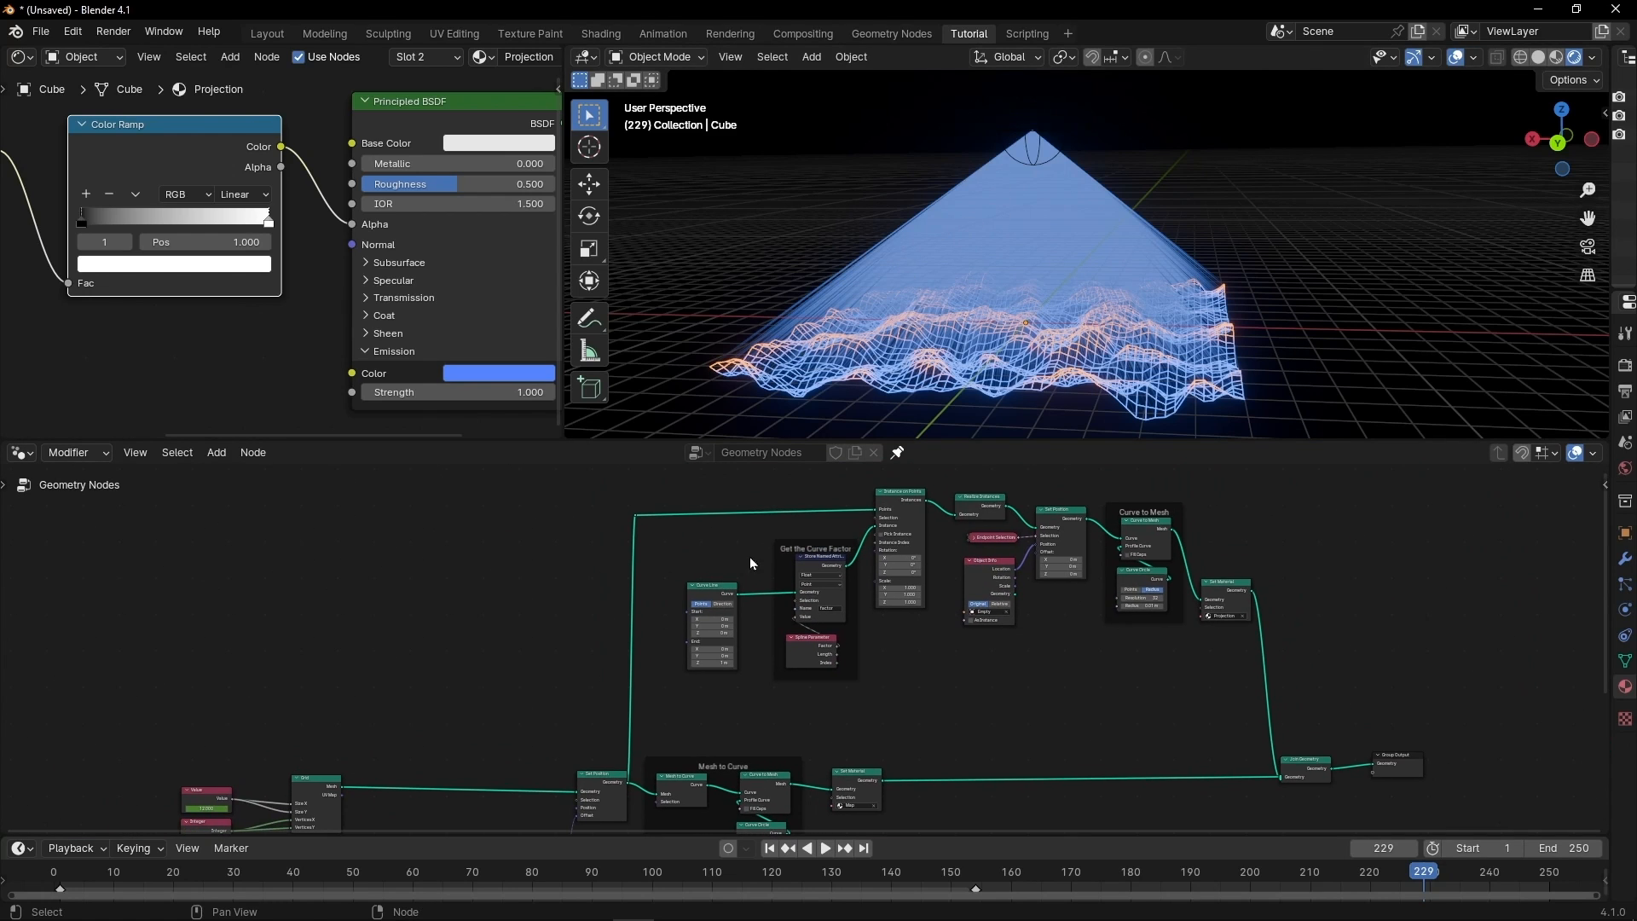
# Cut the link between the Map branch's Set Material node and Join Geometry.
pyautogui.scroll(6, 545, 744)
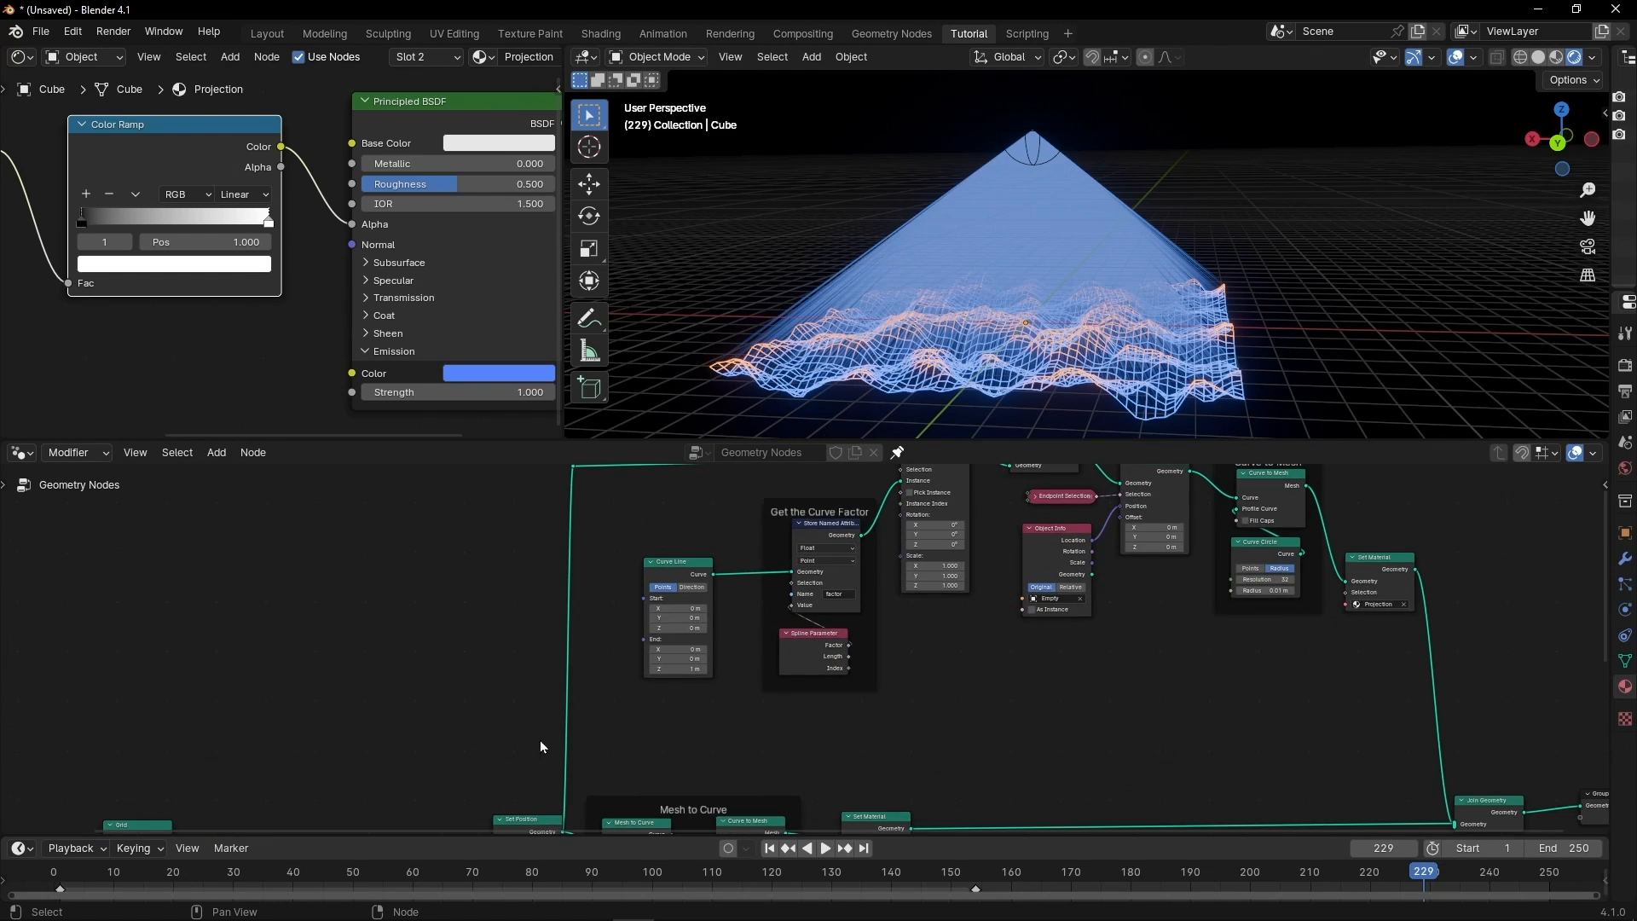
pyautogui.moveTo(506, 717); pyautogui.dragTo(573, 587, button='middle')
pyautogui.keyDown('ctrl'); pyautogui.moveTo(1074, 687); pyautogui.dragTo(1095, 800, button='right'); pyautogui.keyUp('ctrl')
pyautogui.moveTo(623, 642); pyautogui.dragTo(581, 643, button='middle')
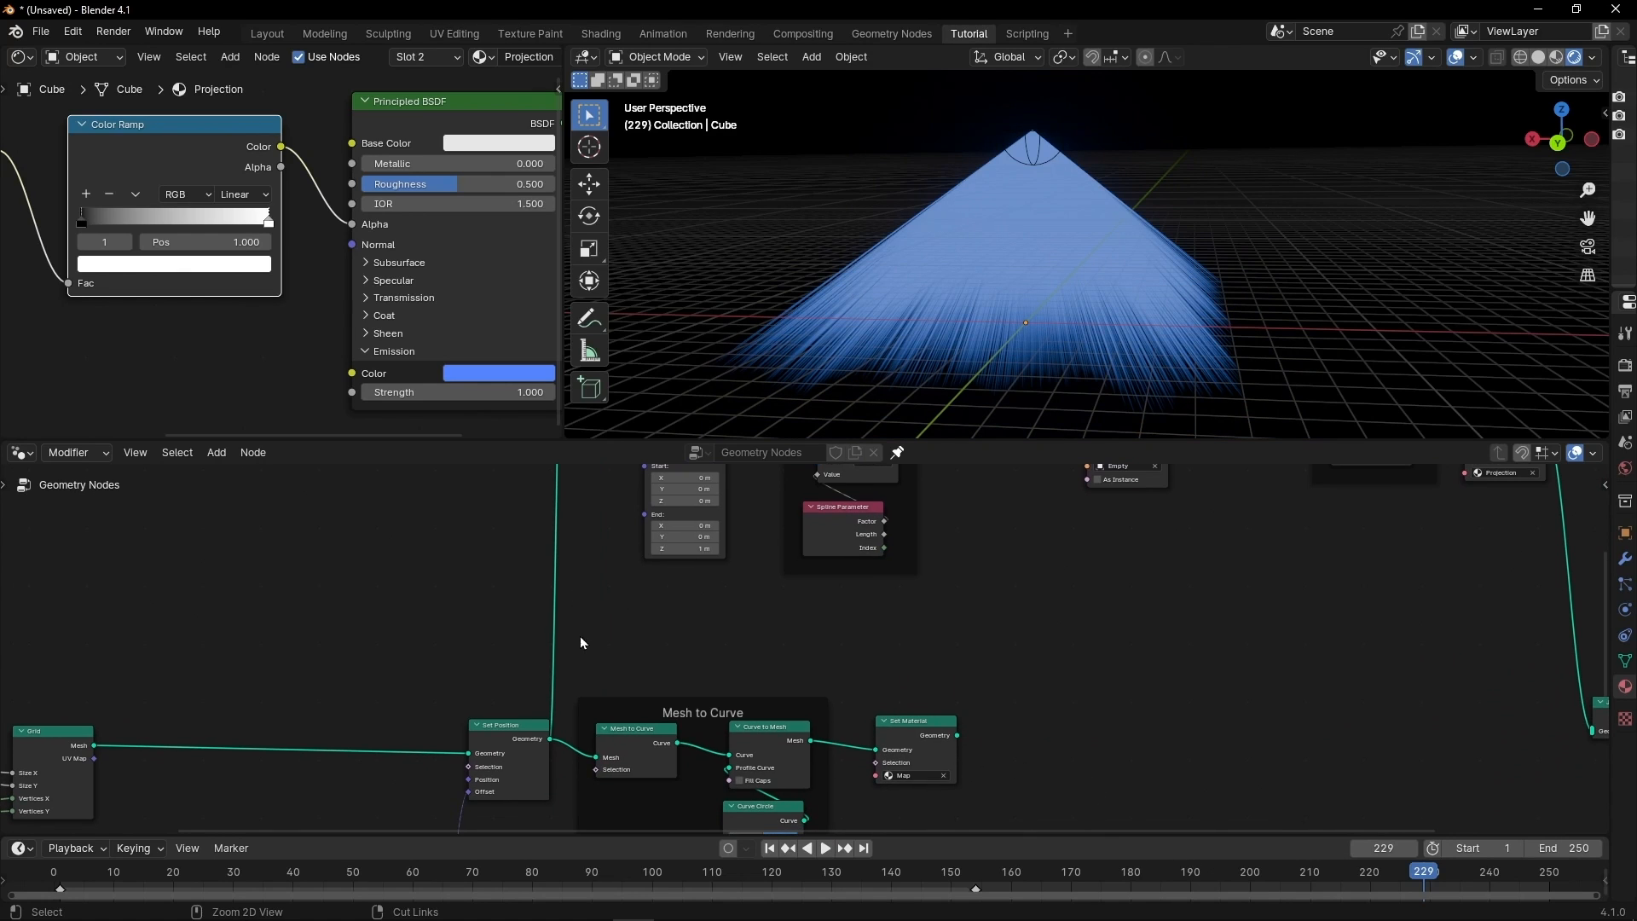
# Preview the Set Position output through a Viewer node in material preview shading, placing the Viewer above the Mesh to Curve frame.
pyautogui.keyDown('ctrl'); pyautogui.keyDown('shift'); pyautogui.click(527, 740); pyautogui.keyUp('shift'); pyautogui.keyUp('ctrl')
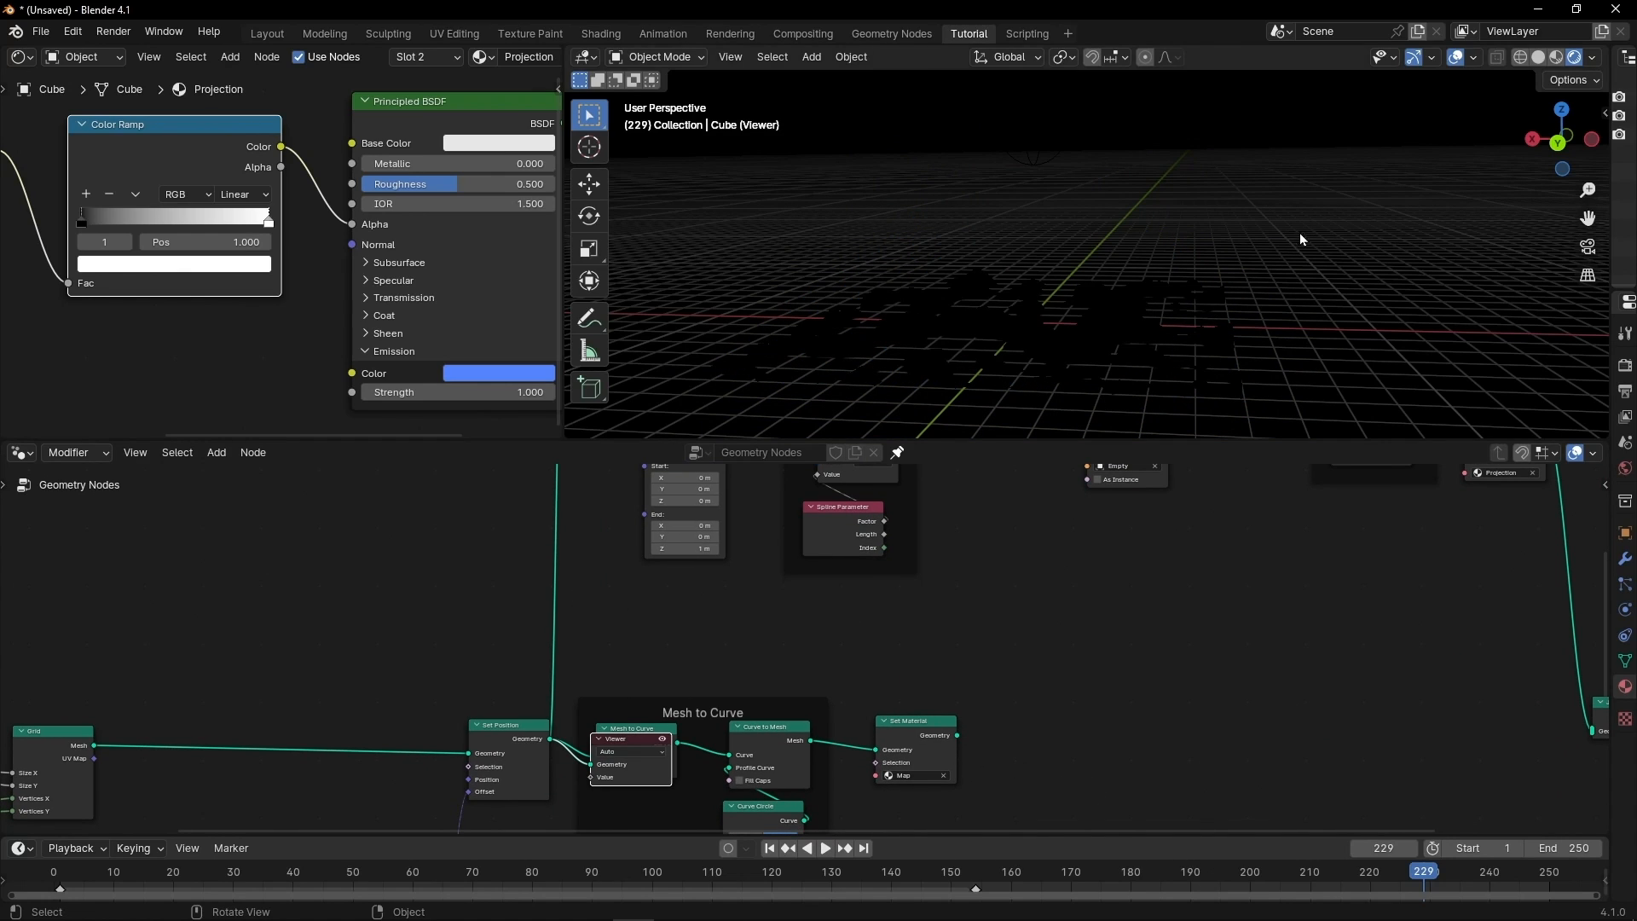
pyautogui.click(1558, 59)
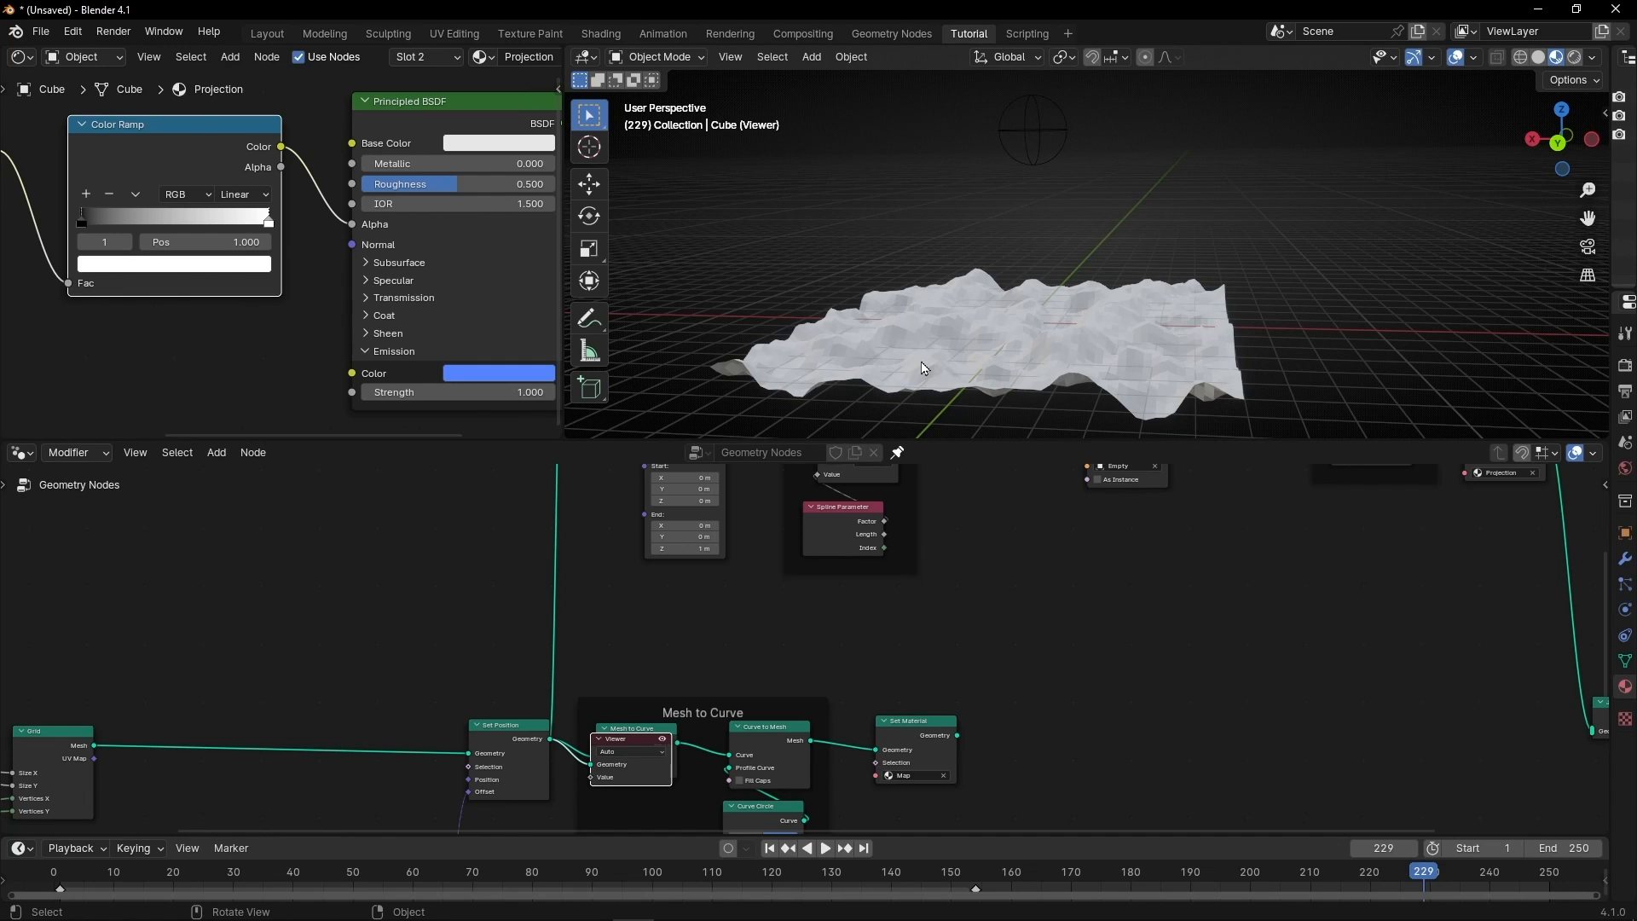
pyautogui.moveTo(635, 742); pyautogui.dragTo(637, 630)
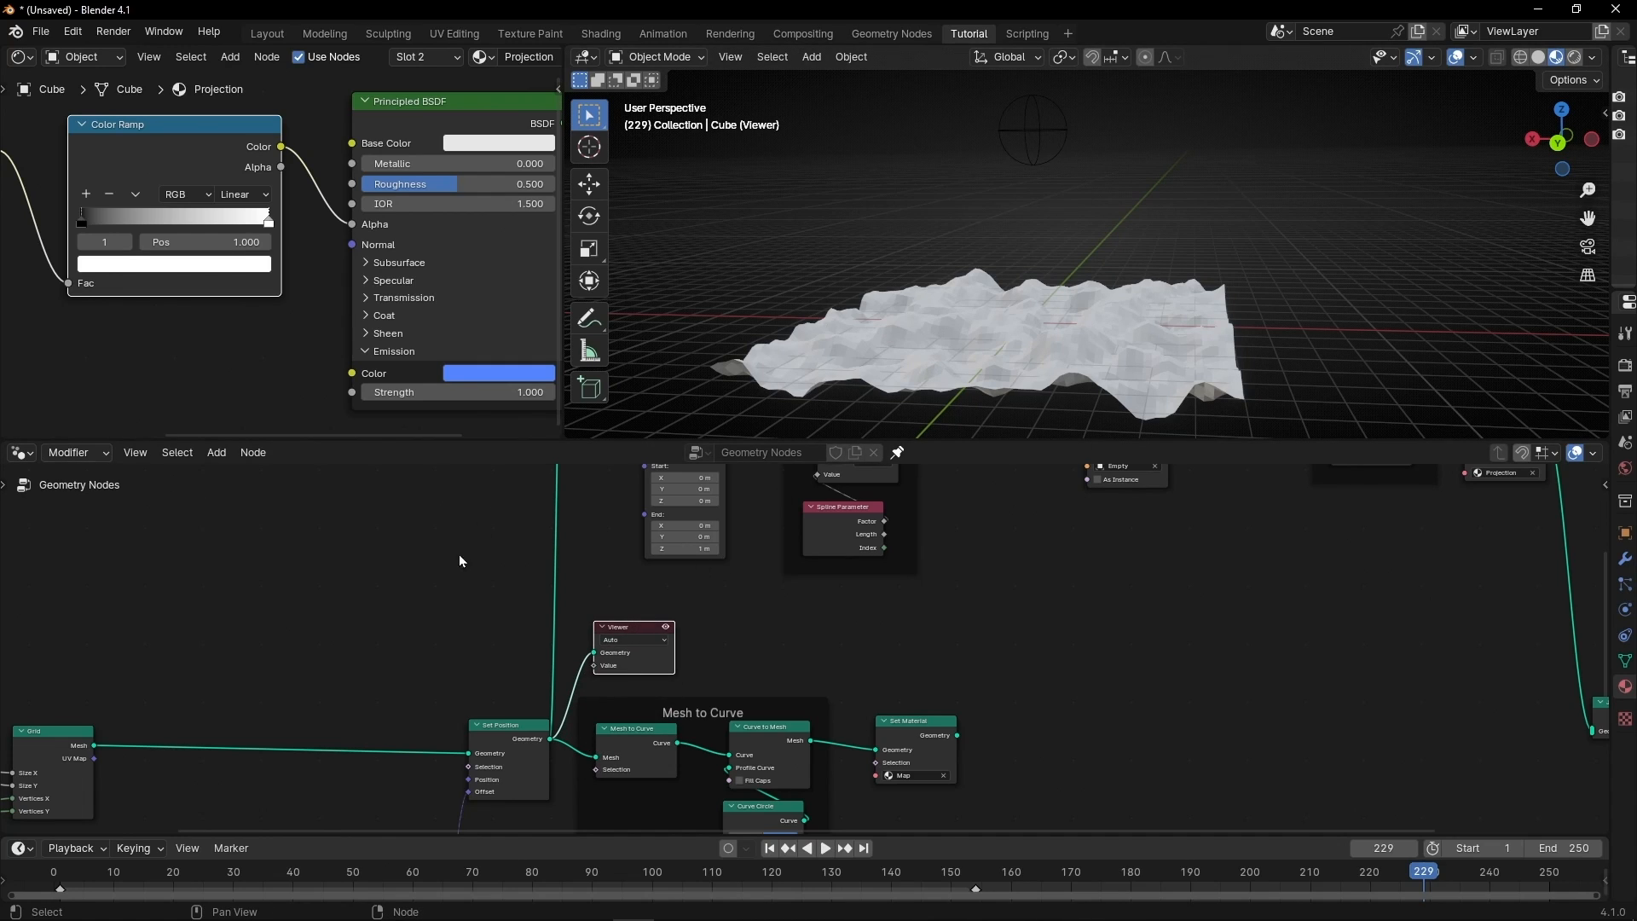
# Insert a Distribute Points on Faces node into the projection link from Set Position, and feed its Points output to the Viewer.
pyautogui.hotkey('shift', 'a')
pyautogui.write('distr')
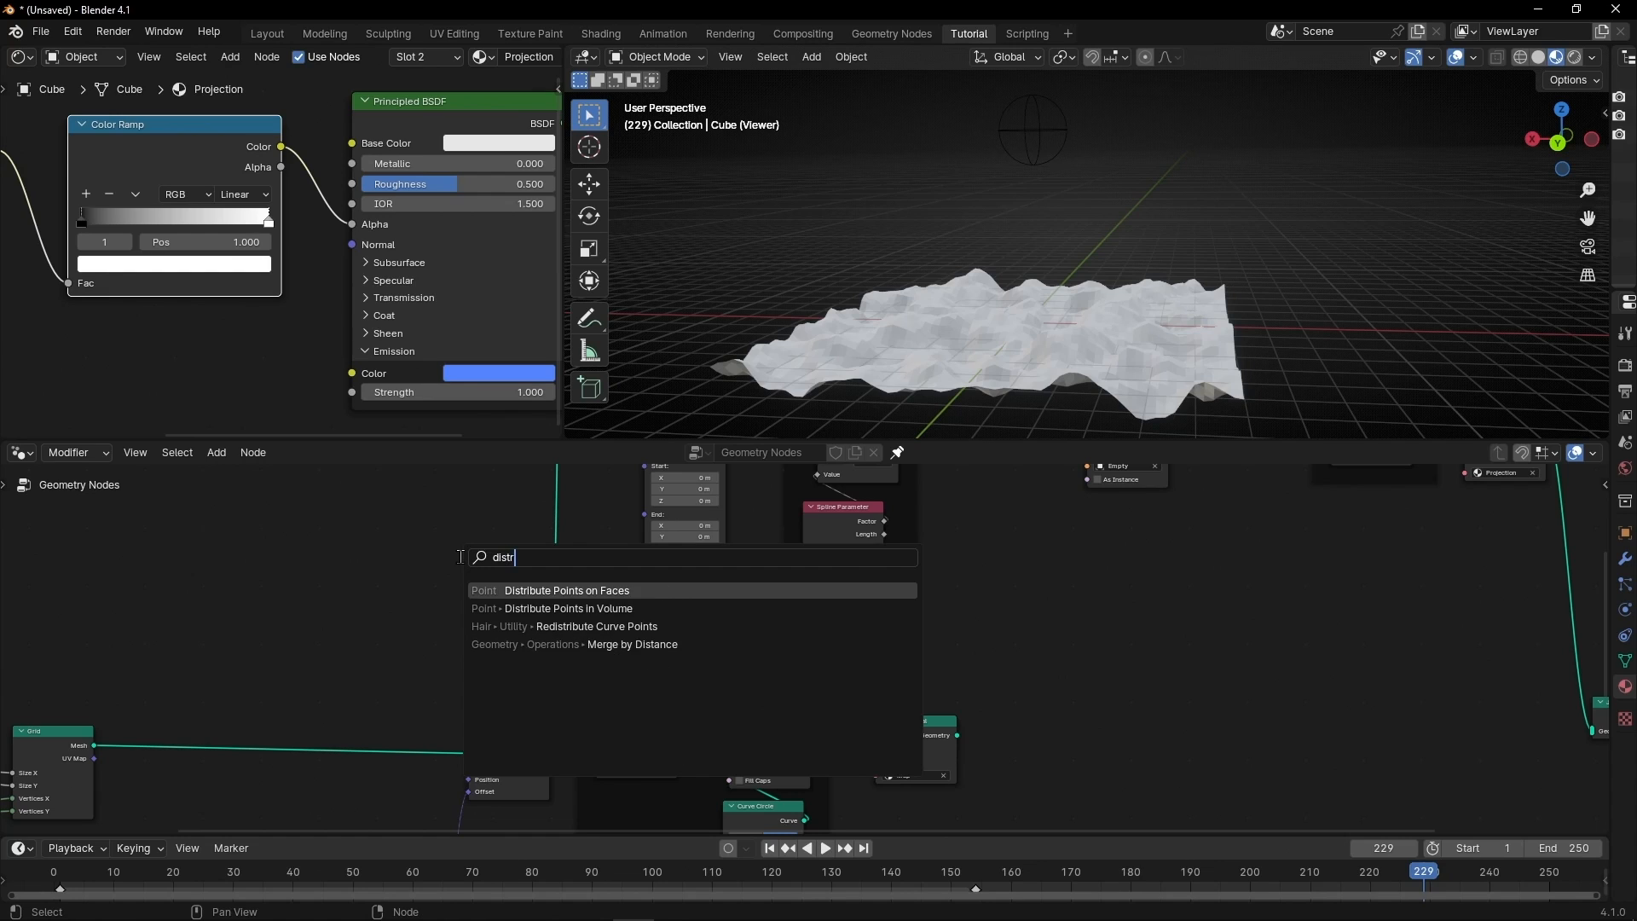
pyautogui.press('Return')
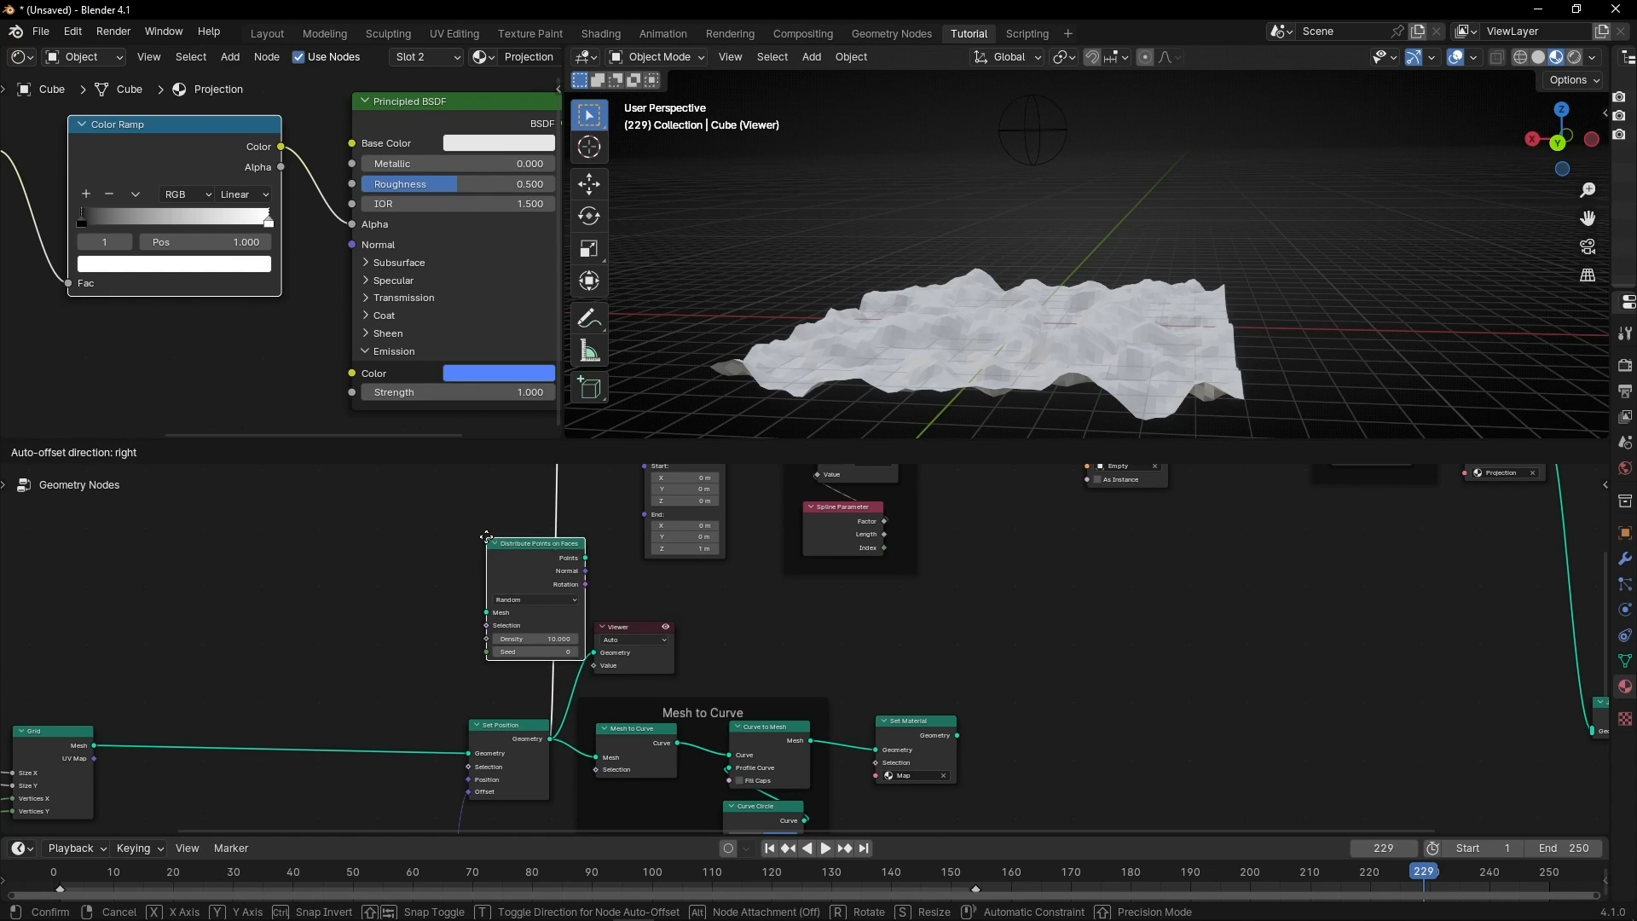
pyautogui.click(632, 552)
pyautogui.moveTo(636, 529); pyautogui.dragTo(525, 527)
pyautogui.moveTo(655, 661); pyautogui.dragTo(707, 642)
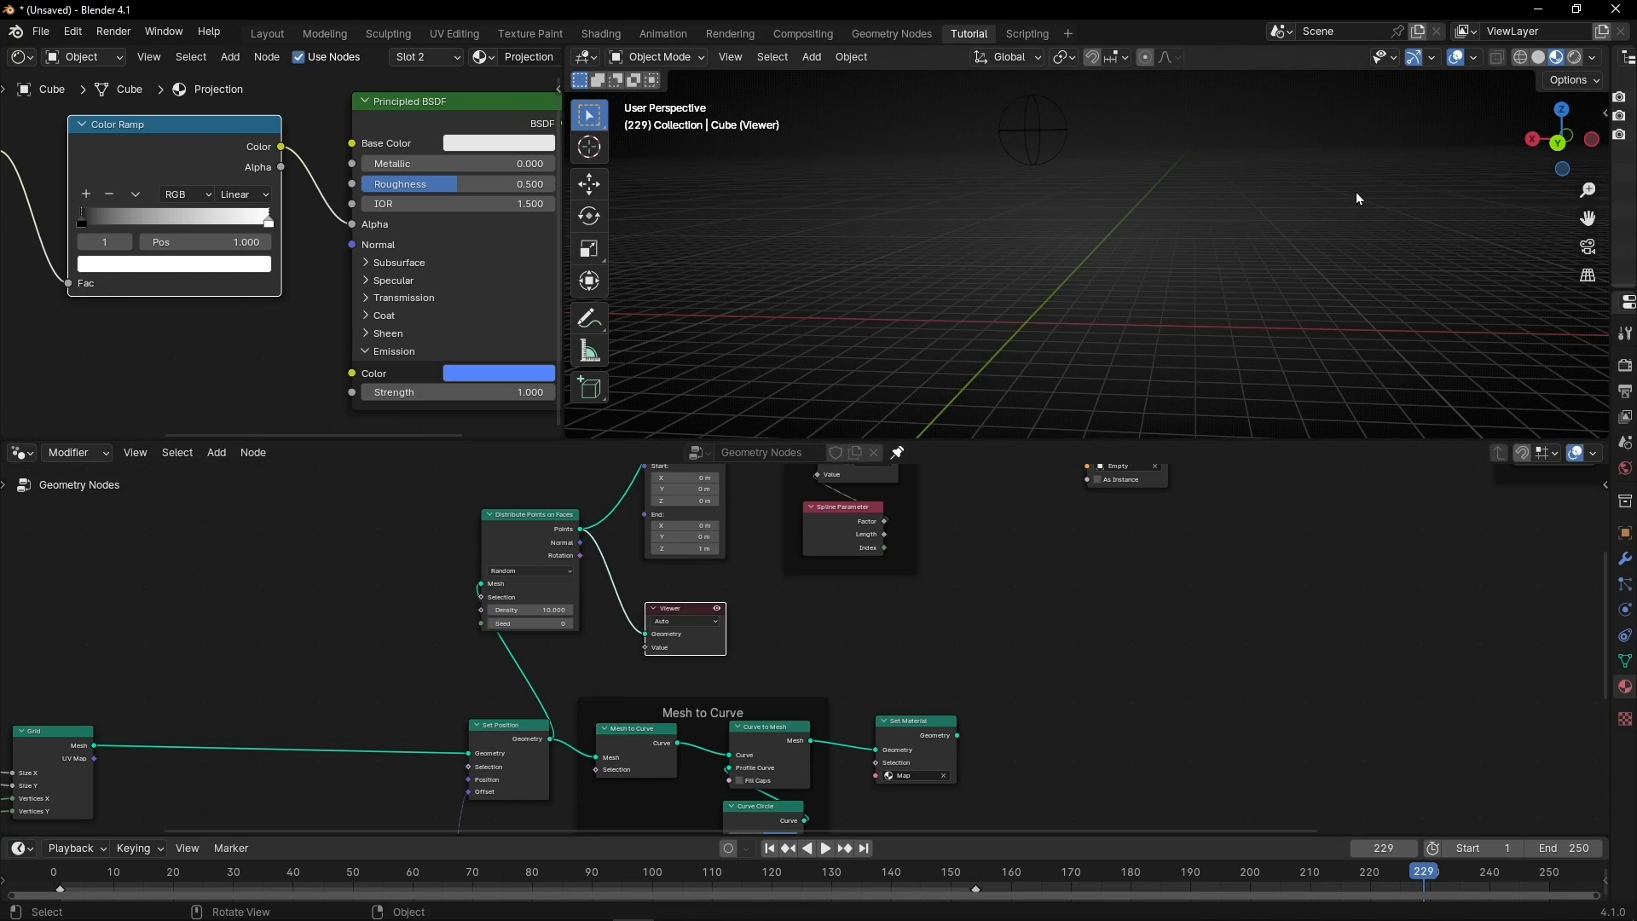
# Inspect the scattered points in solid shading and switch off the Viewer node's preview.
pyautogui.moveTo(928, 309); pyautogui.dragTo(933, 333, button='middle')
pyautogui.scroll(4, 936, 334)
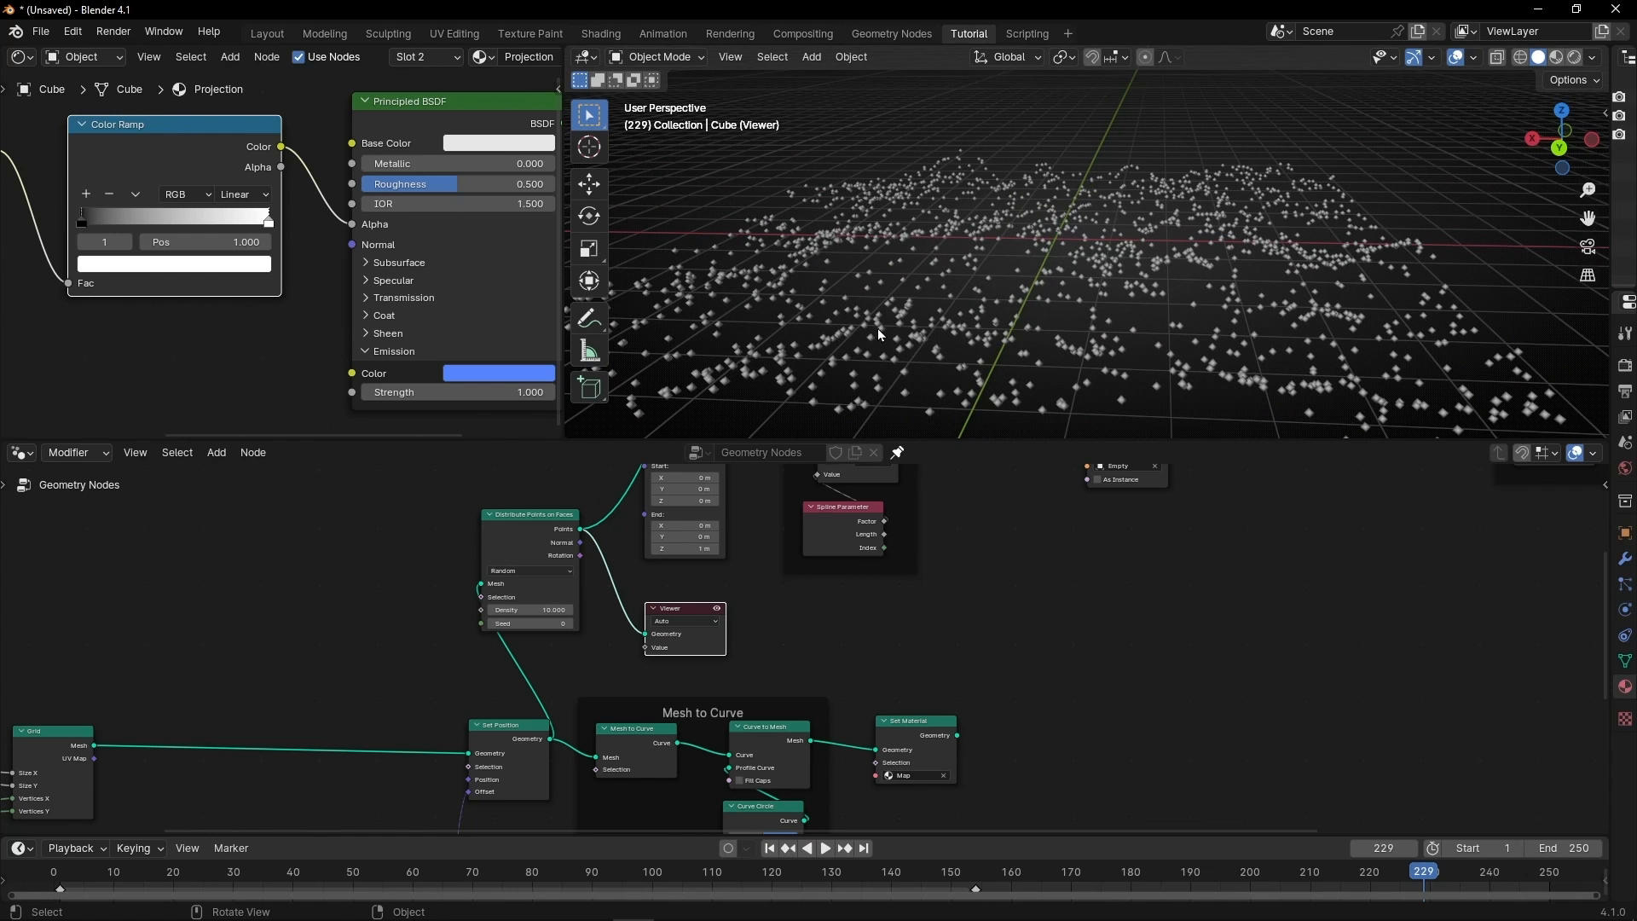
pyautogui.moveTo(834, 335); pyautogui.dragTo(904, 341, button='middle')
pyautogui.click(717, 609)
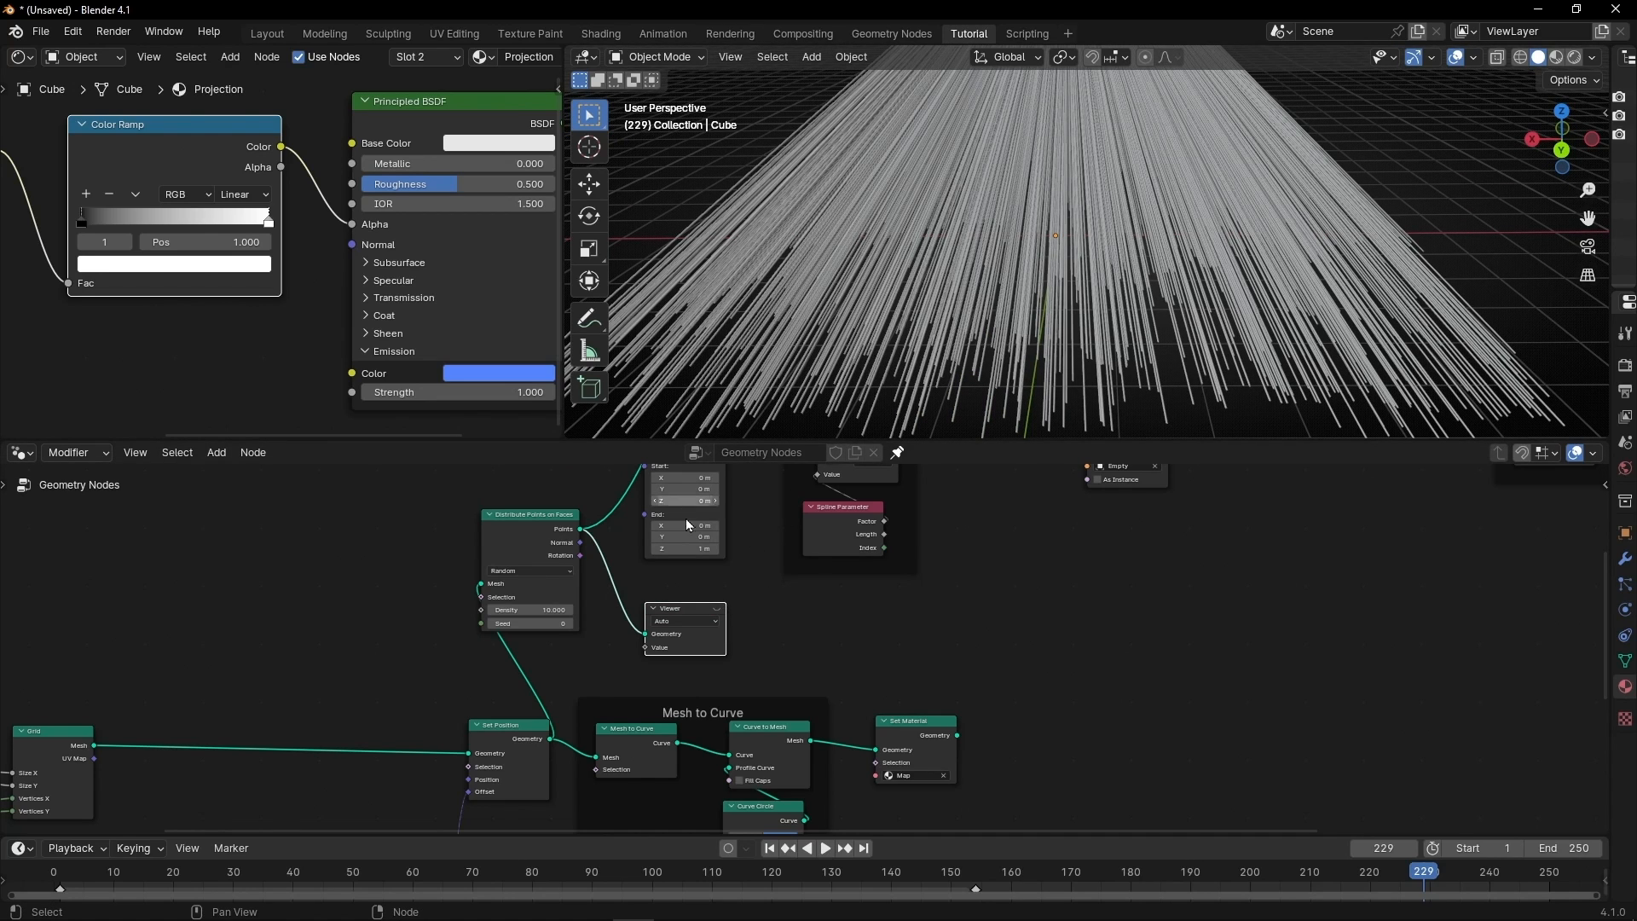
# Try a Density of 1.100 on the Distribute Points on Faces node.
pyautogui.scroll(3, 596, 631)
pyautogui.moveTo(484, 638); pyautogui.dragTo(696, 685, button='middle')
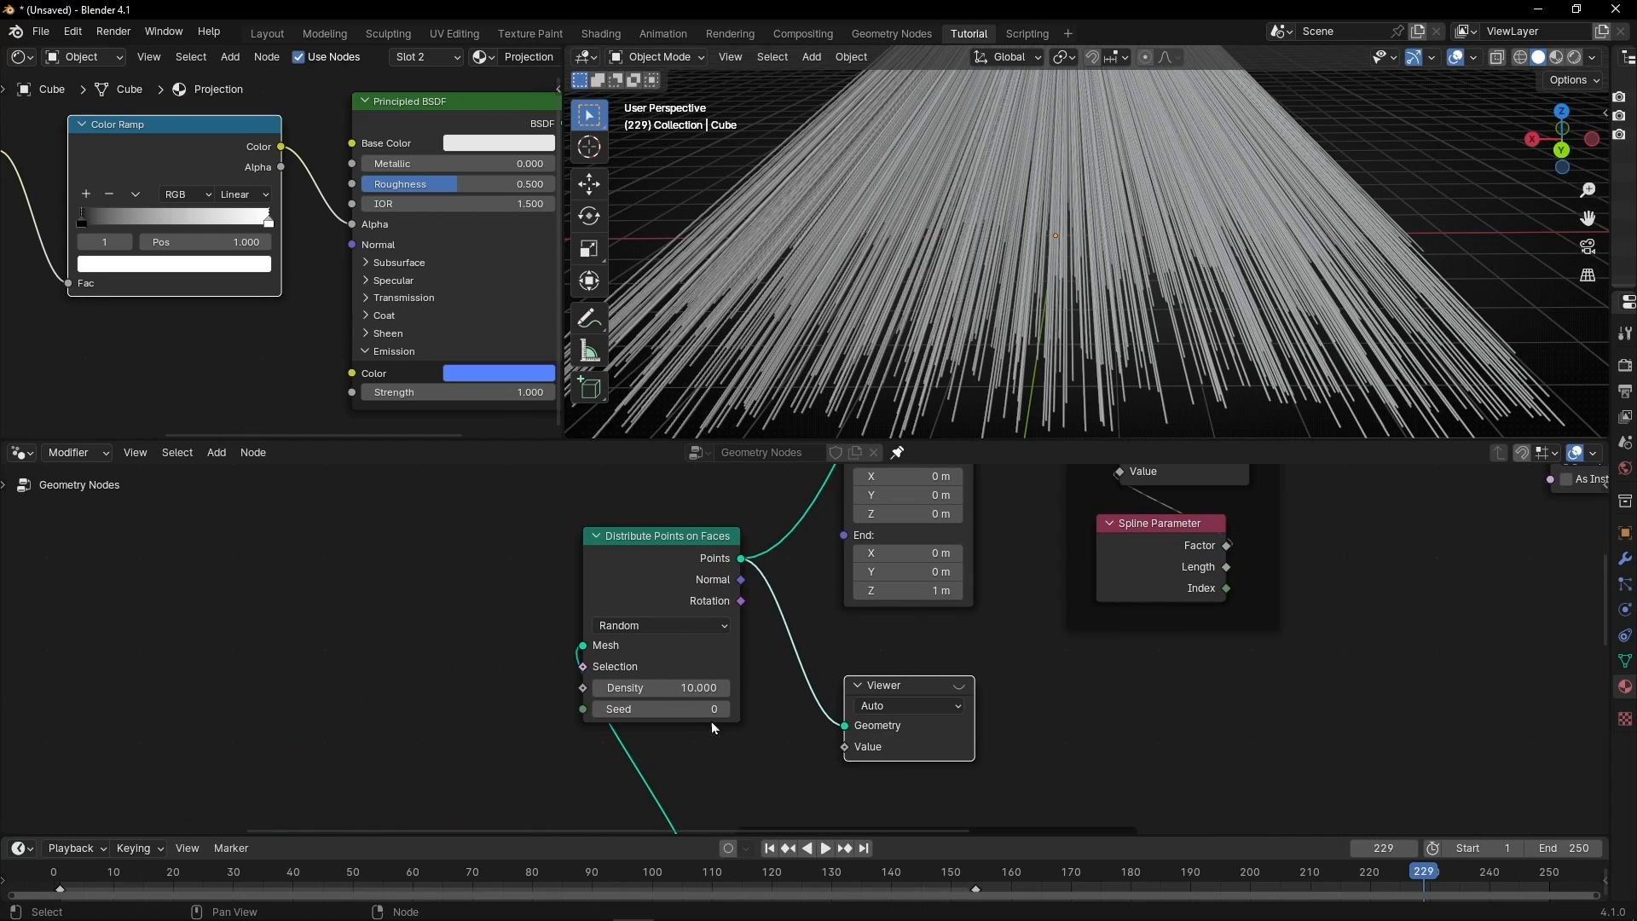
pyautogui.moveTo(696, 685); pyautogui.dragTo(617, 685)
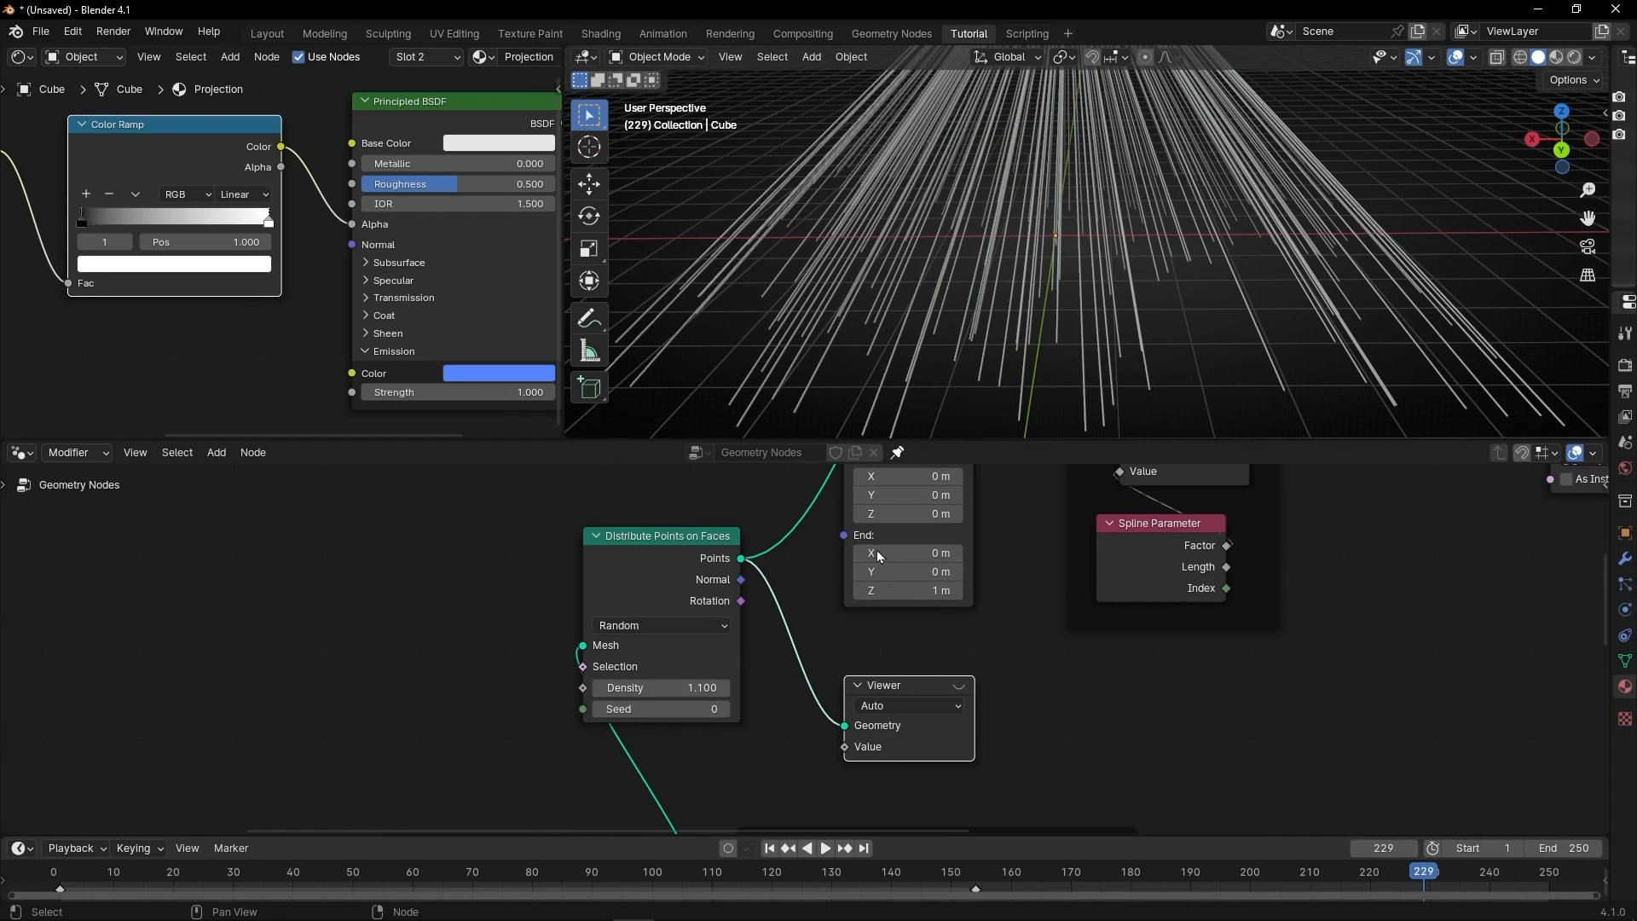
# Reconnect the Map branch's Set Material node to Join Geometry.
pyautogui.scroll(-1, 1124, 679)
pyautogui.moveTo(1124, 679); pyautogui.dragTo(736, 615, button='middle')
pyautogui.scroll(-6, 918, 646)
pyautogui.moveTo(918, 646); pyautogui.dragTo(542, 666, button='middle')
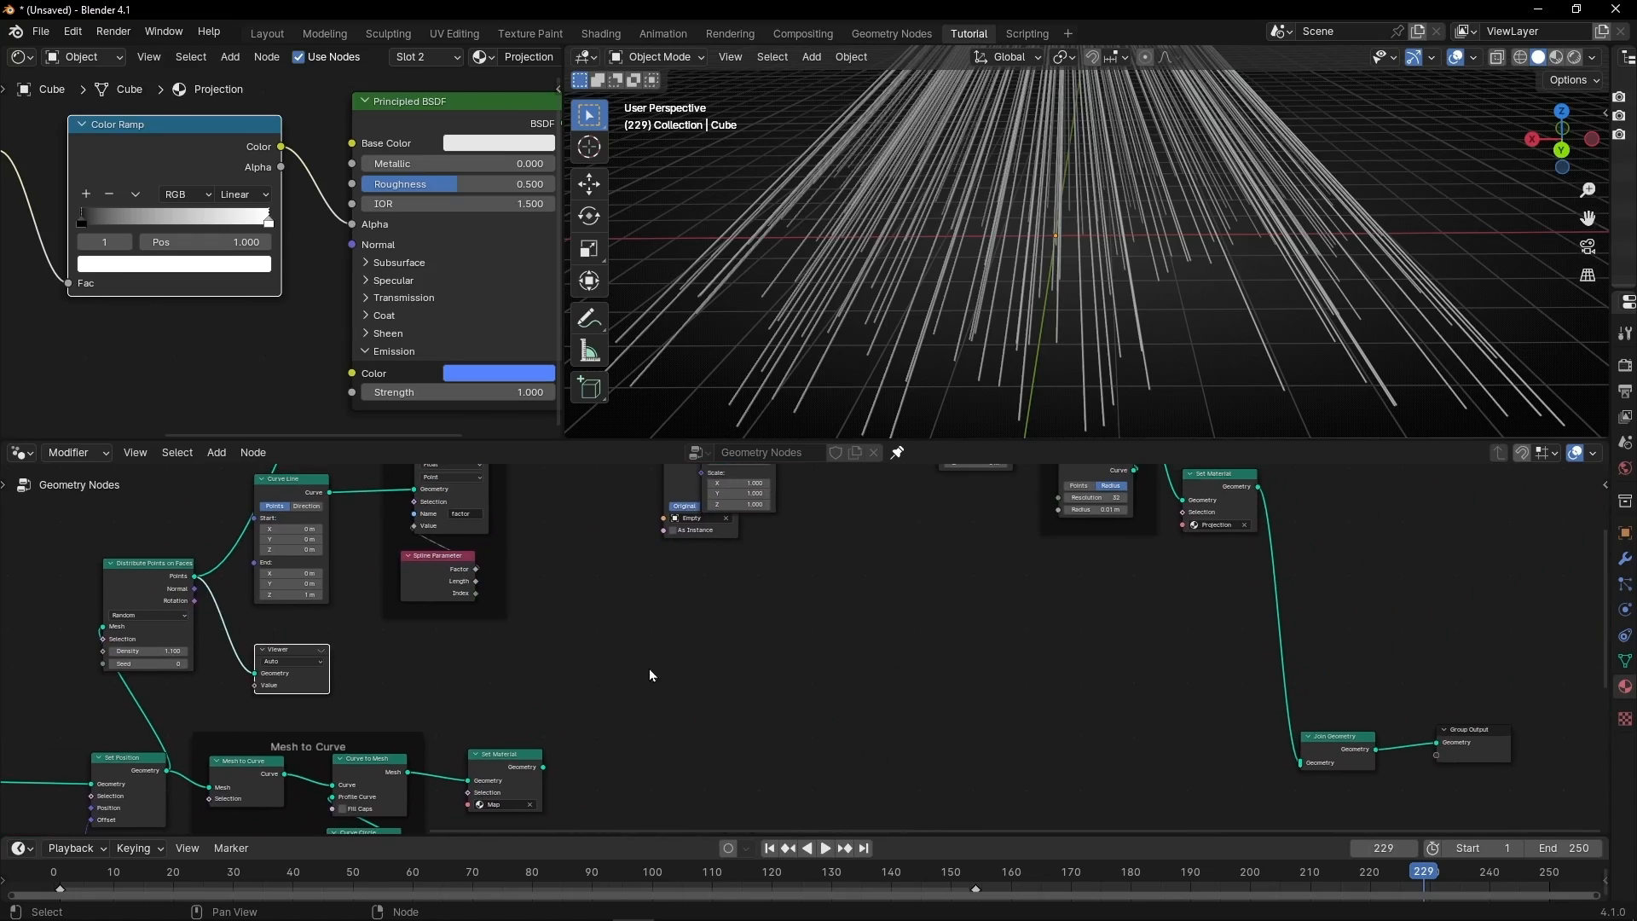
pyautogui.moveTo(532, 770); pyautogui.dragTo(1300, 763)
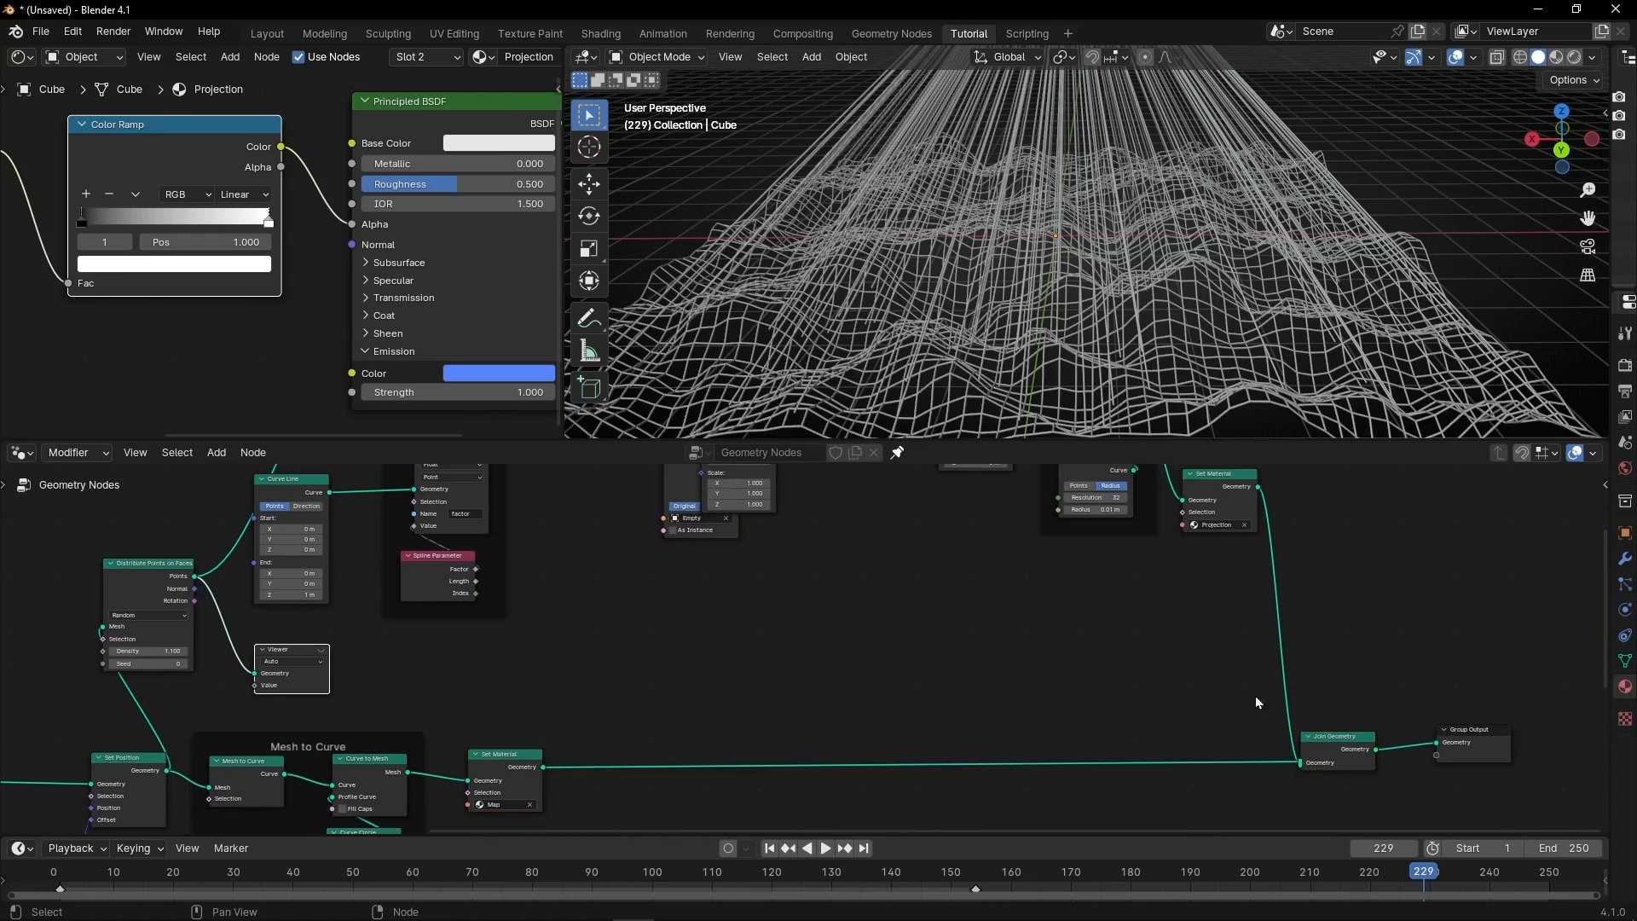
# Play the animation in a maximized viewport and view the map and projection lines from another angle.
pyautogui.hotkey('ctrl', 'alt', 'space')
pyautogui.press('space')
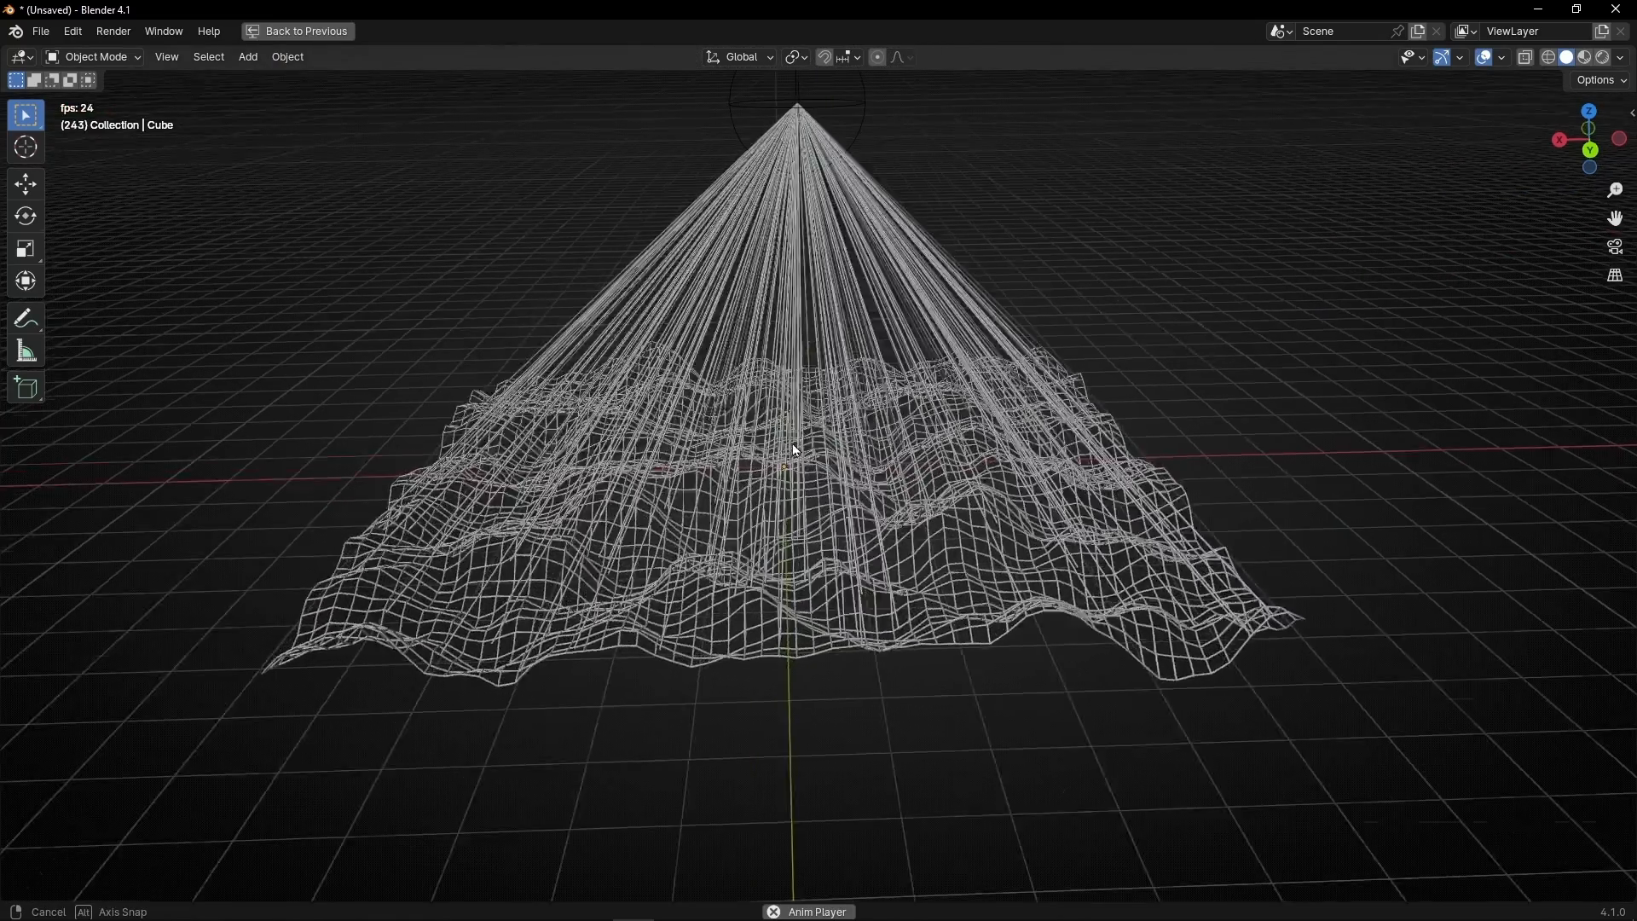
pyautogui.moveTo(938, 381); pyautogui.dragTo(865, 436, button='middle')
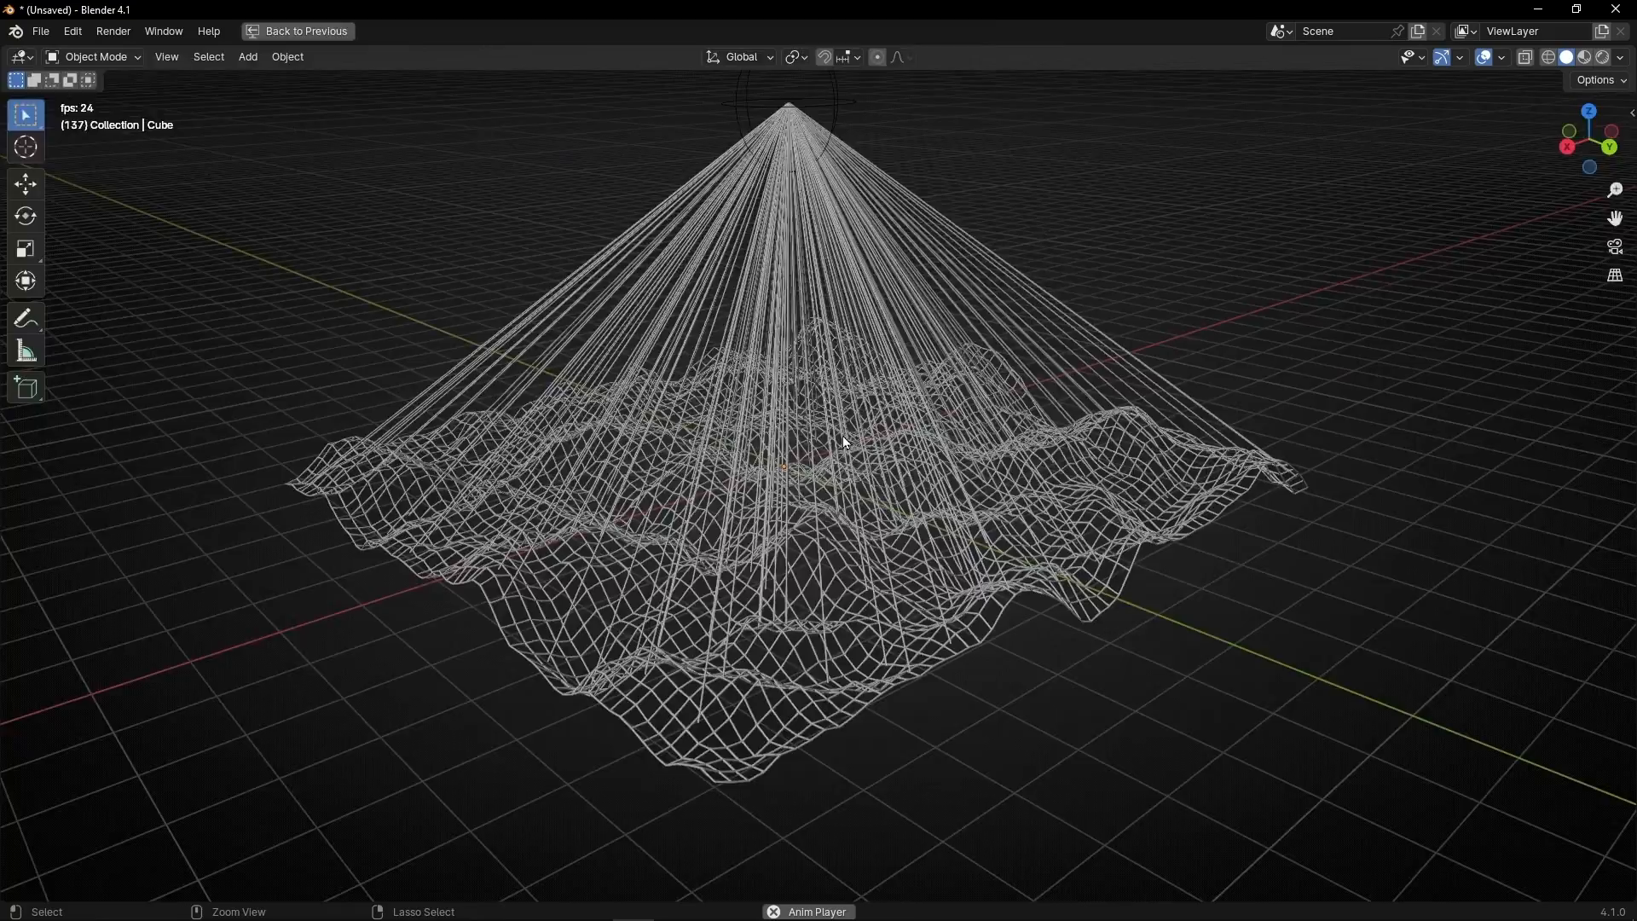
pyautogui.hotkey('ctrl', 'alt', 'space')
# Set the Distribute Points on Faces Density to 1.900 and stop the playback.
pyautogui.moveTo(404, 651); pyautogui.dragTo(887, 671, button='middle')
pyautogui.scroll(9, 526, 673)
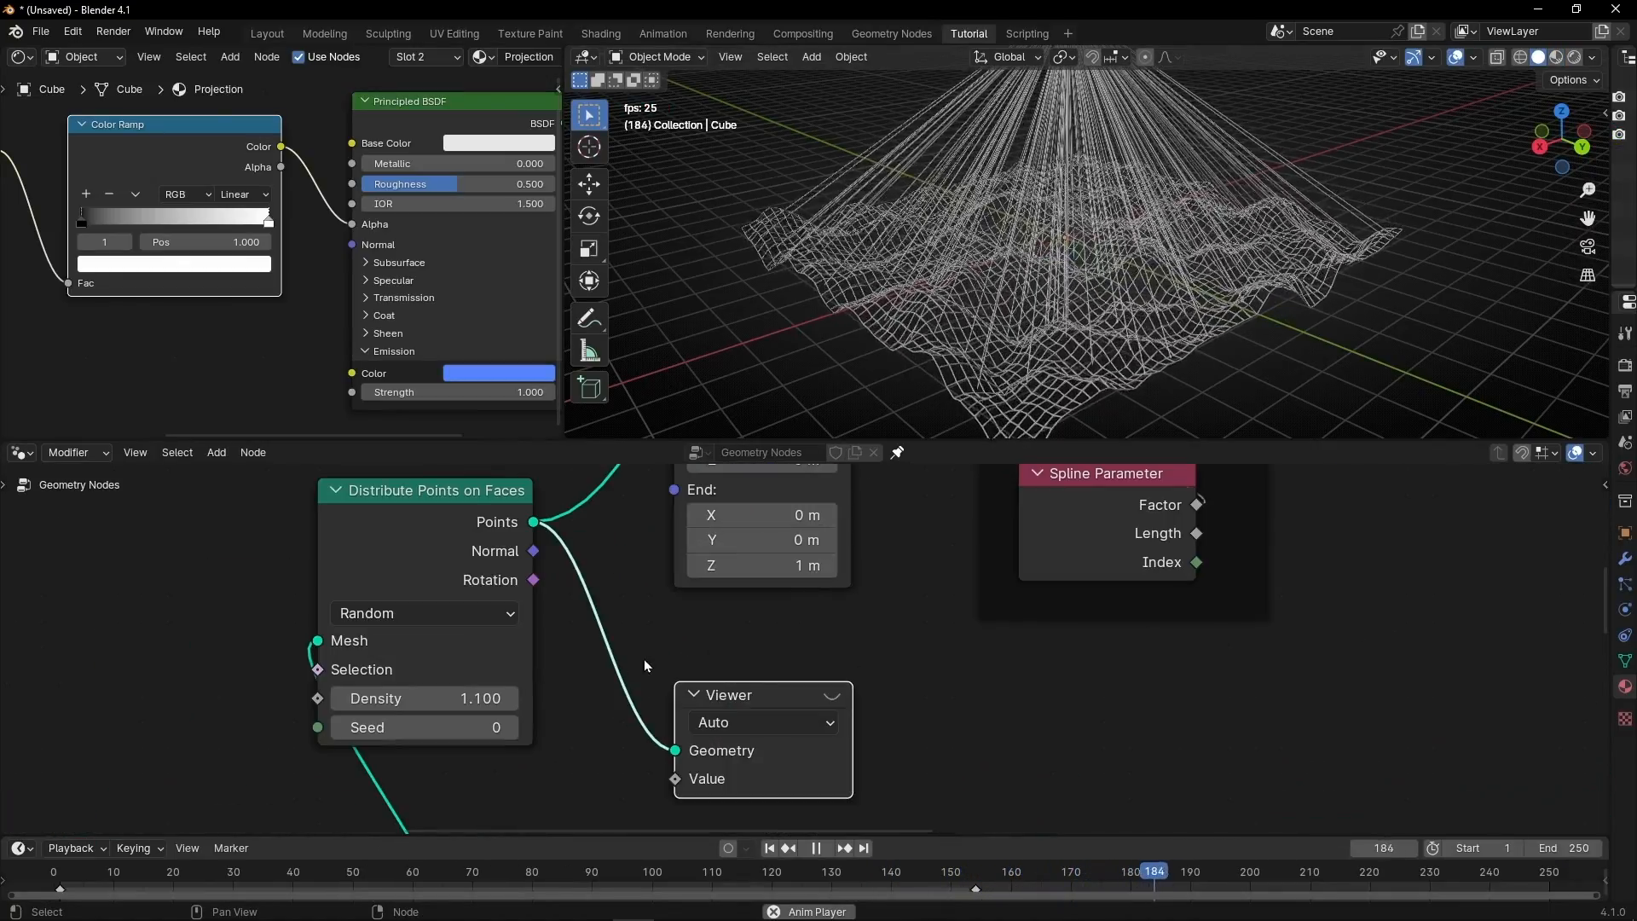
pyautogui.moveTo(541, 691); pyautogui.dragTo(630, 689, button='middle')
pyautogui.moveTo(554, 694)
pyautogui.mouseDown()
pyautogui.moveTo(615, 694)
pyautogui.moveTo(535, 694)
pyautogui.moveTo(568, 694)
pyautogui.mouseUp()
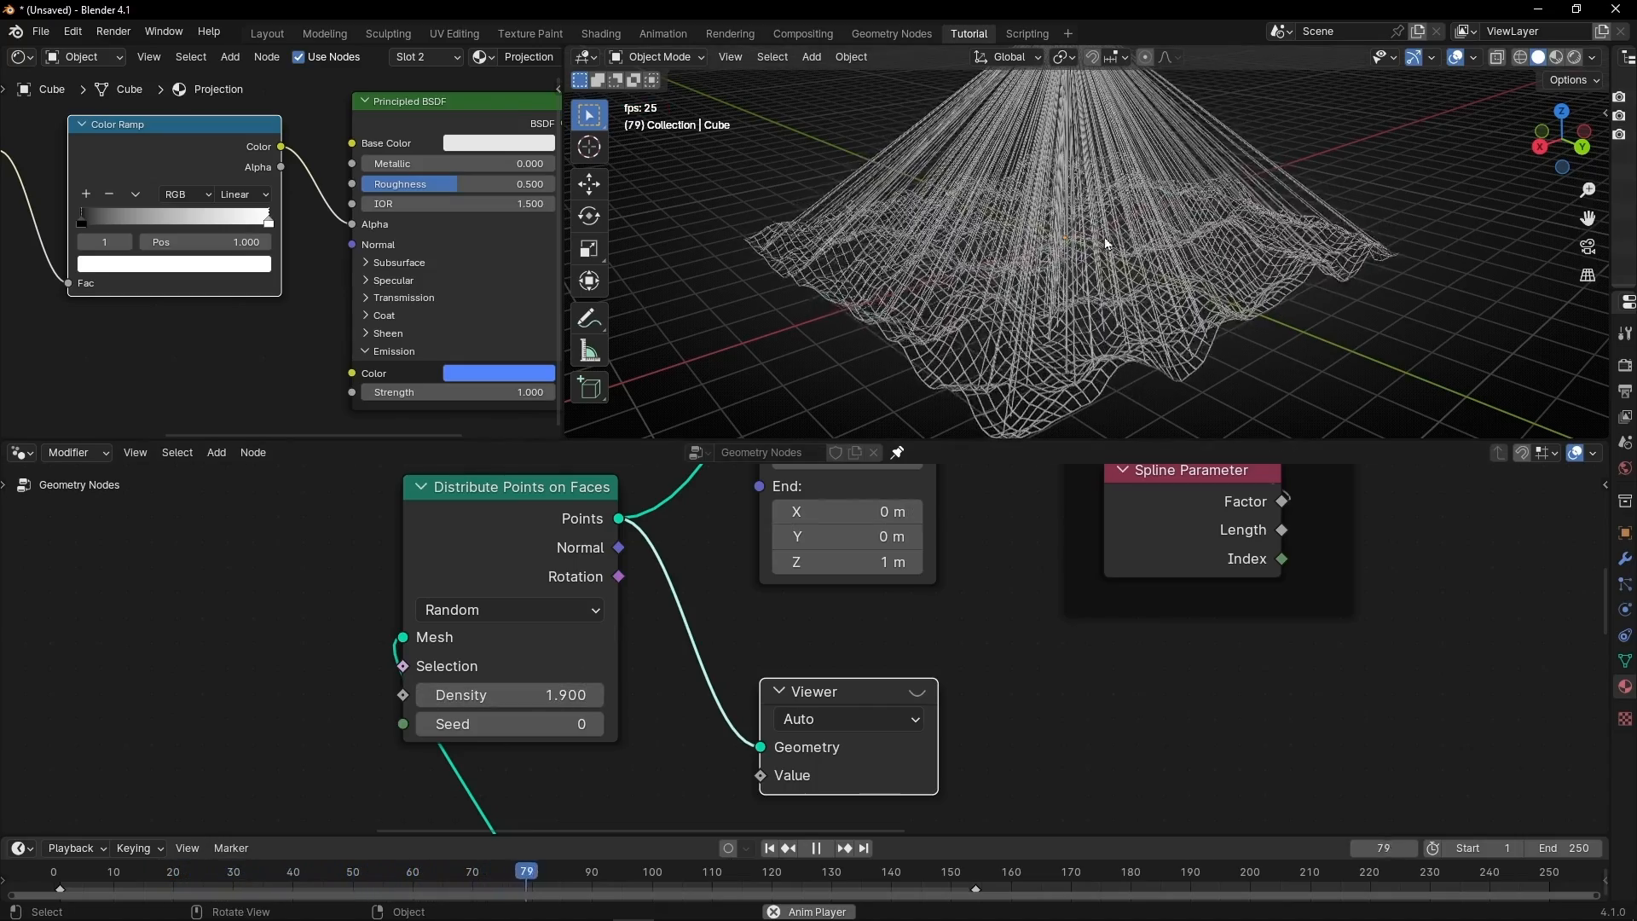
pyautogui.moveTo(1108, 237); pyautogui.dragTo(1030, 265, button='middle')
pyautogui.press('space')
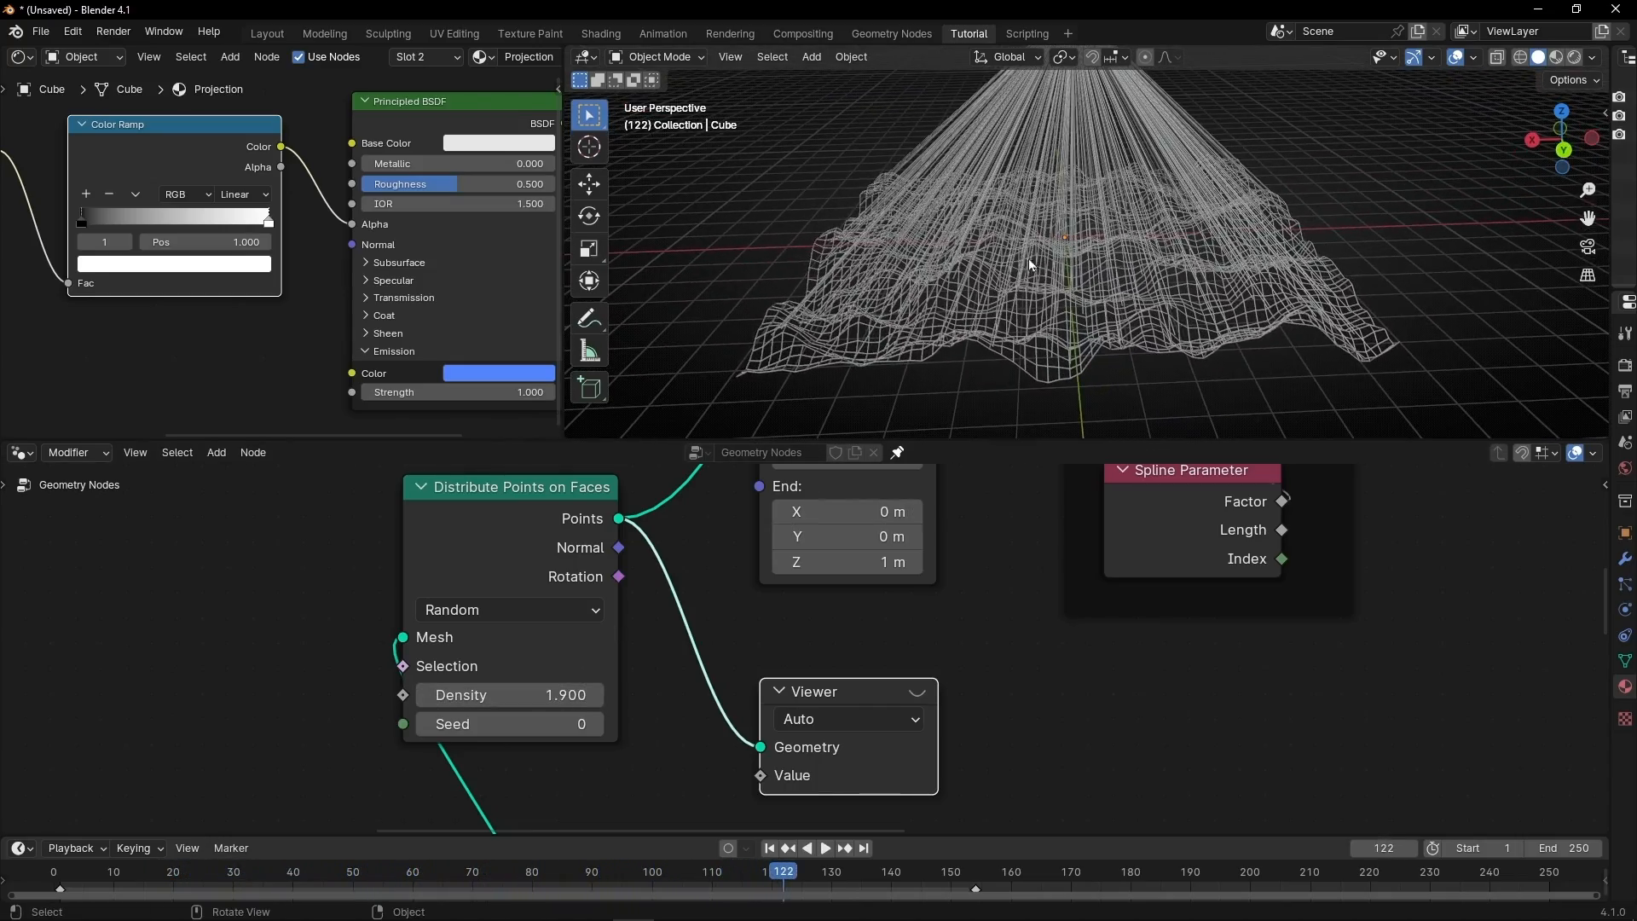
# Try Seed values from 1 up to 7 on Distribute Points on Faces and briefly play the animation.
pyautogui.scroll(3, 520, 780)
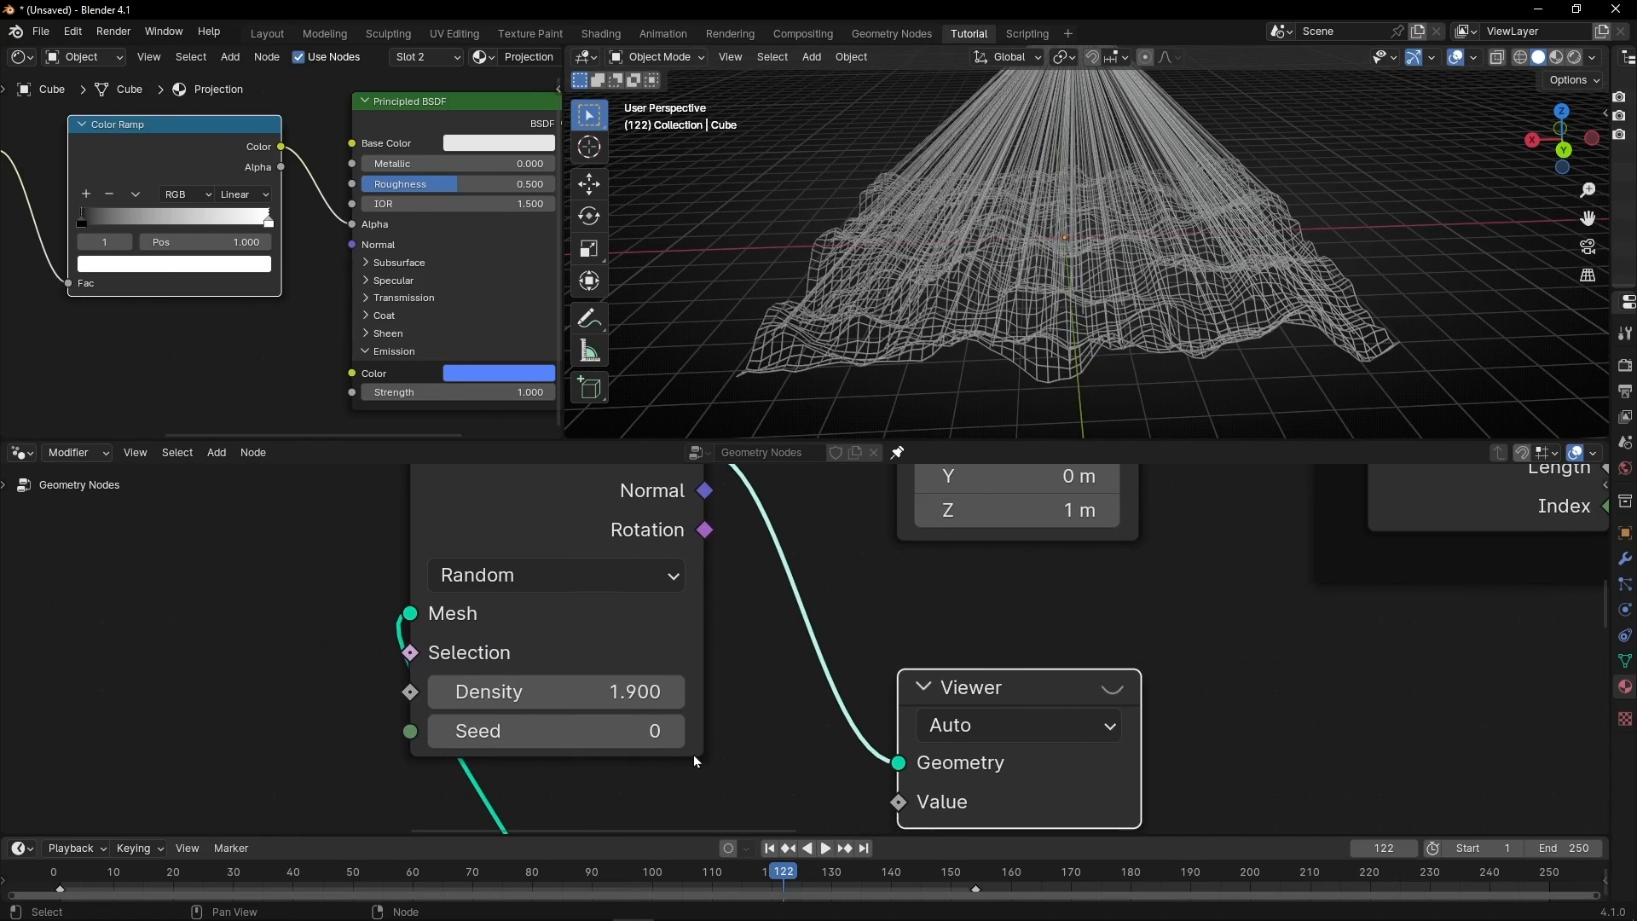
pyautogui.click(674, 741)
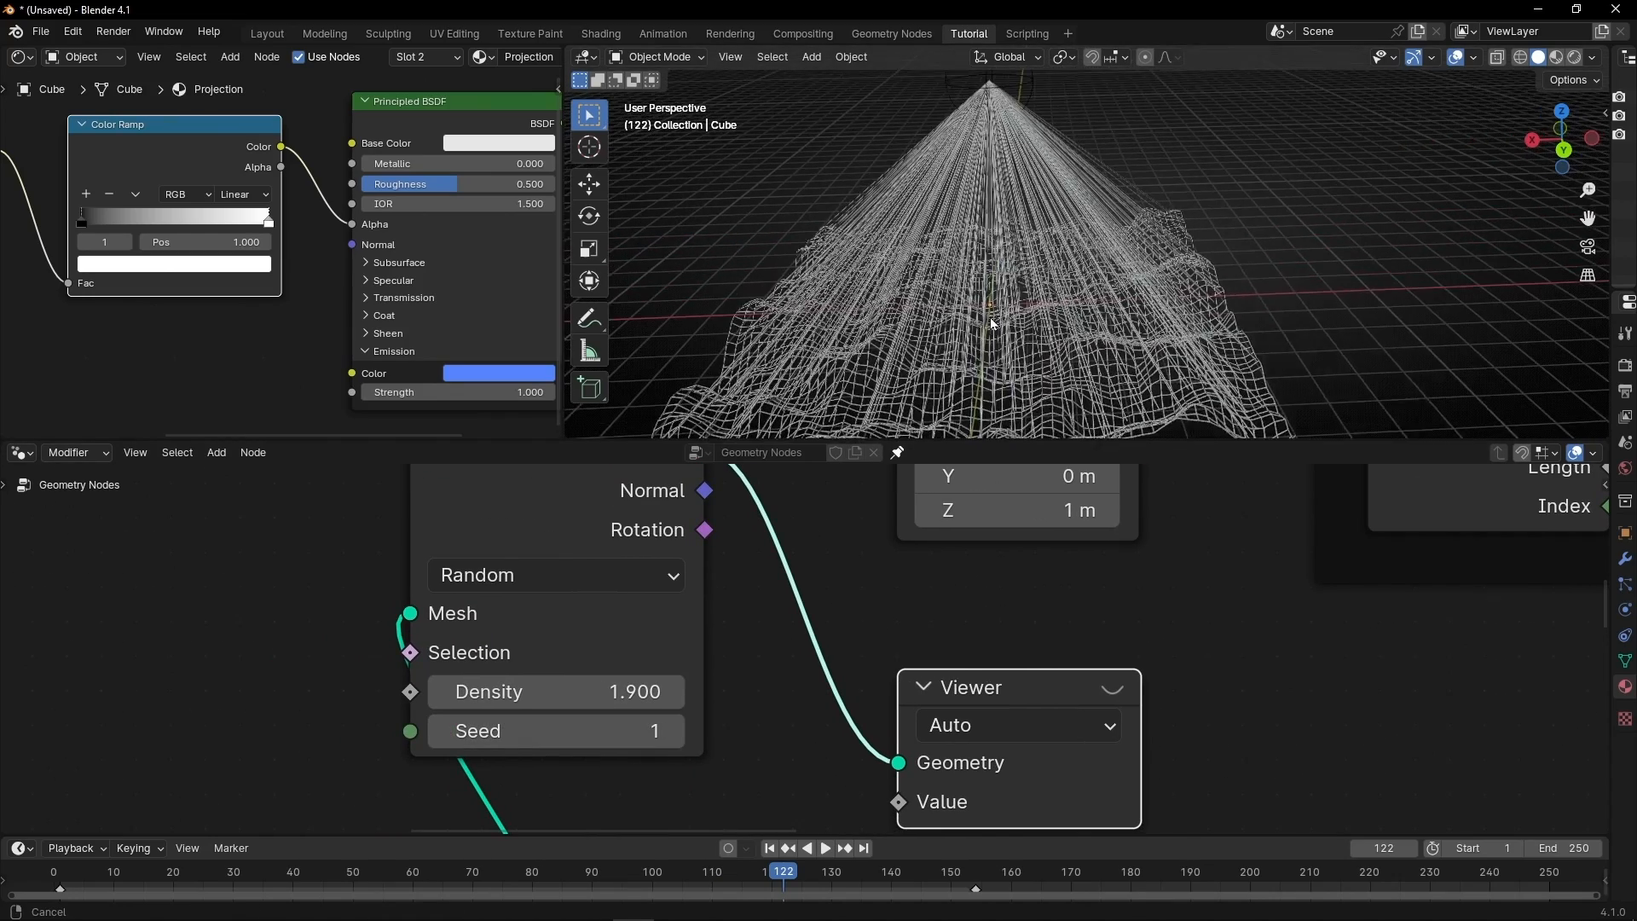
pyautogui.click(678, 745)
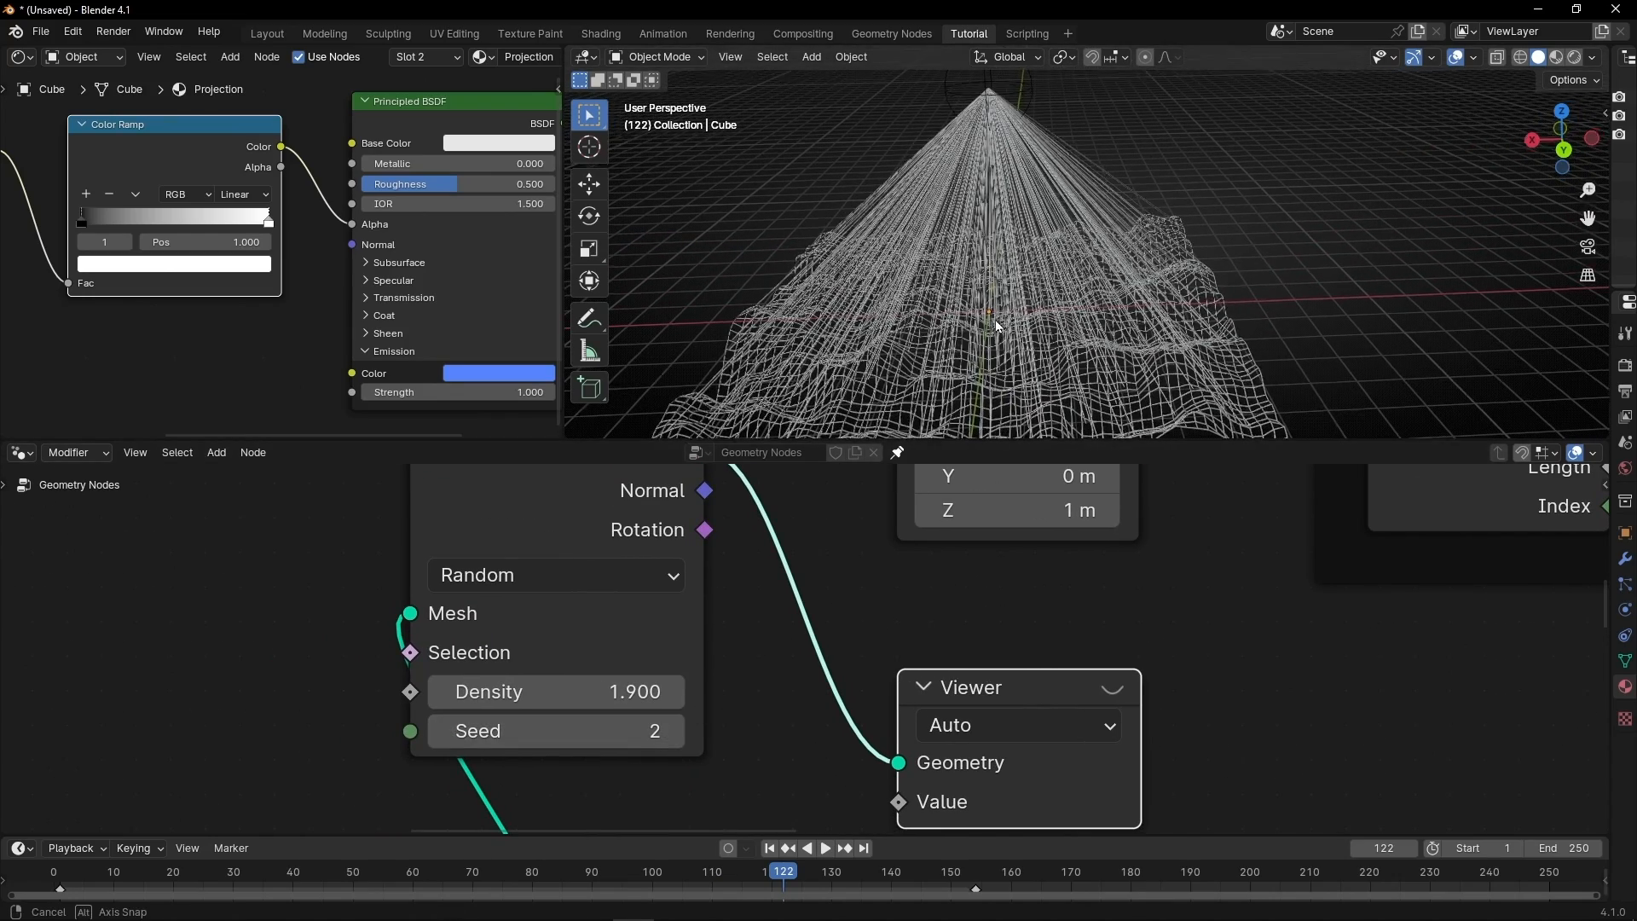
pyautogui.click(675, 731)
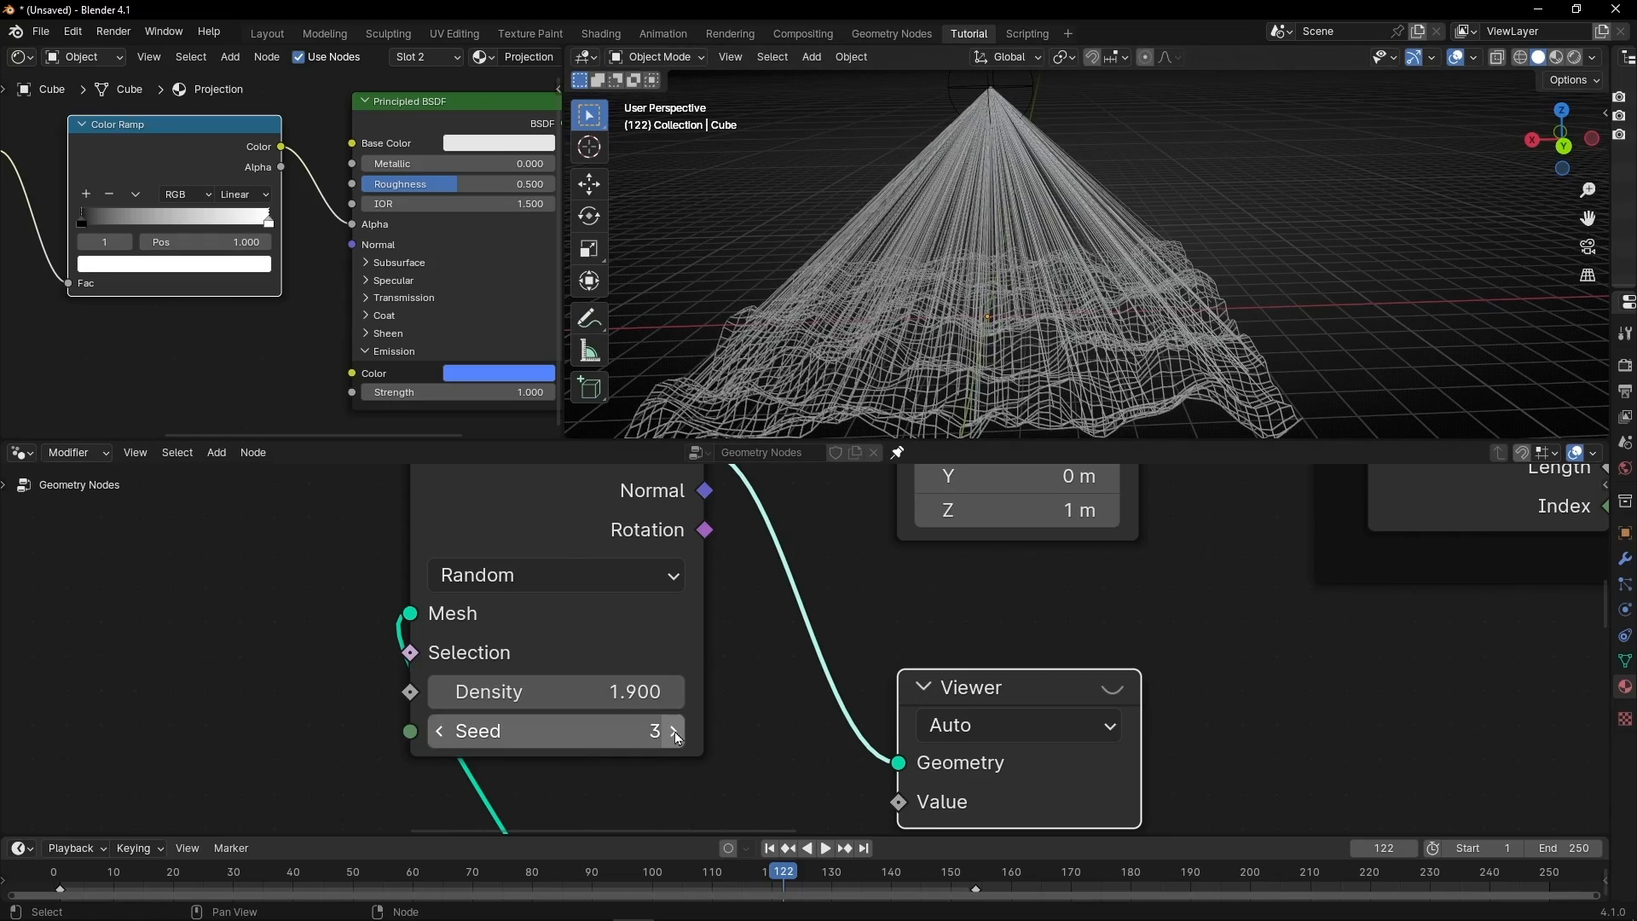
pyautogui.click(675, 731)
pyautogui.click(675, 734)
pyautogui.click(676, 735)
pyautogui.click(675, 734)
pyautogui.press('space')
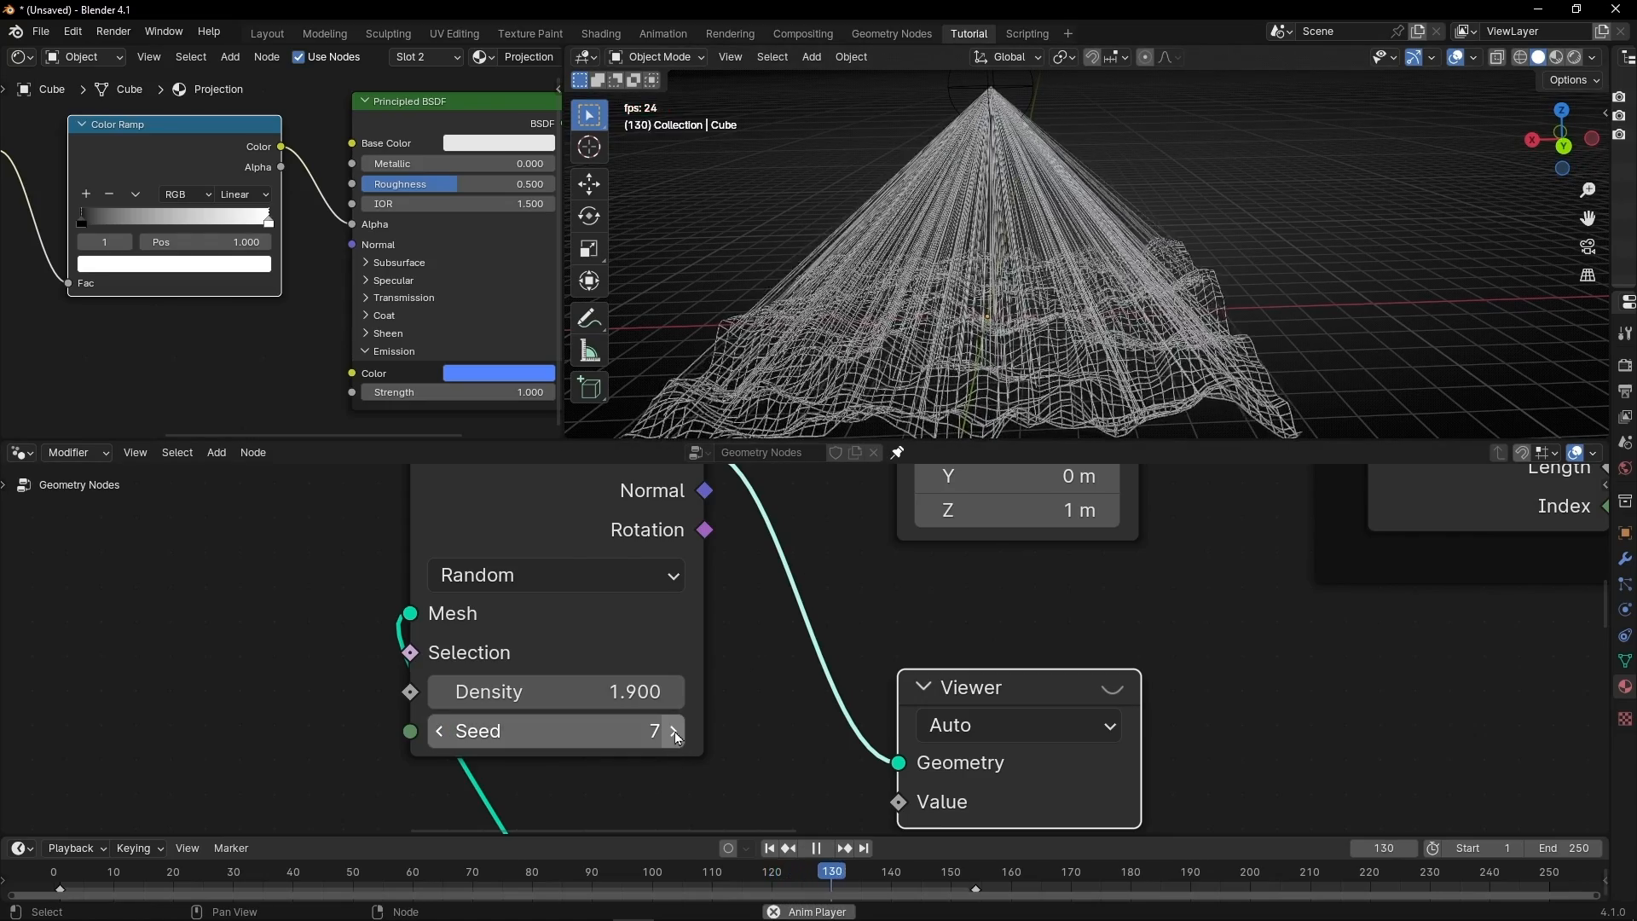
pyautogui.press('space')
# Add a Scene Time node, drive the Distribute Points on Faces Seed with its Frame output, and preview the animation.
pyautogui.moveTo(775, 730); pyautogui.dragTo(933, 686, button='middle')
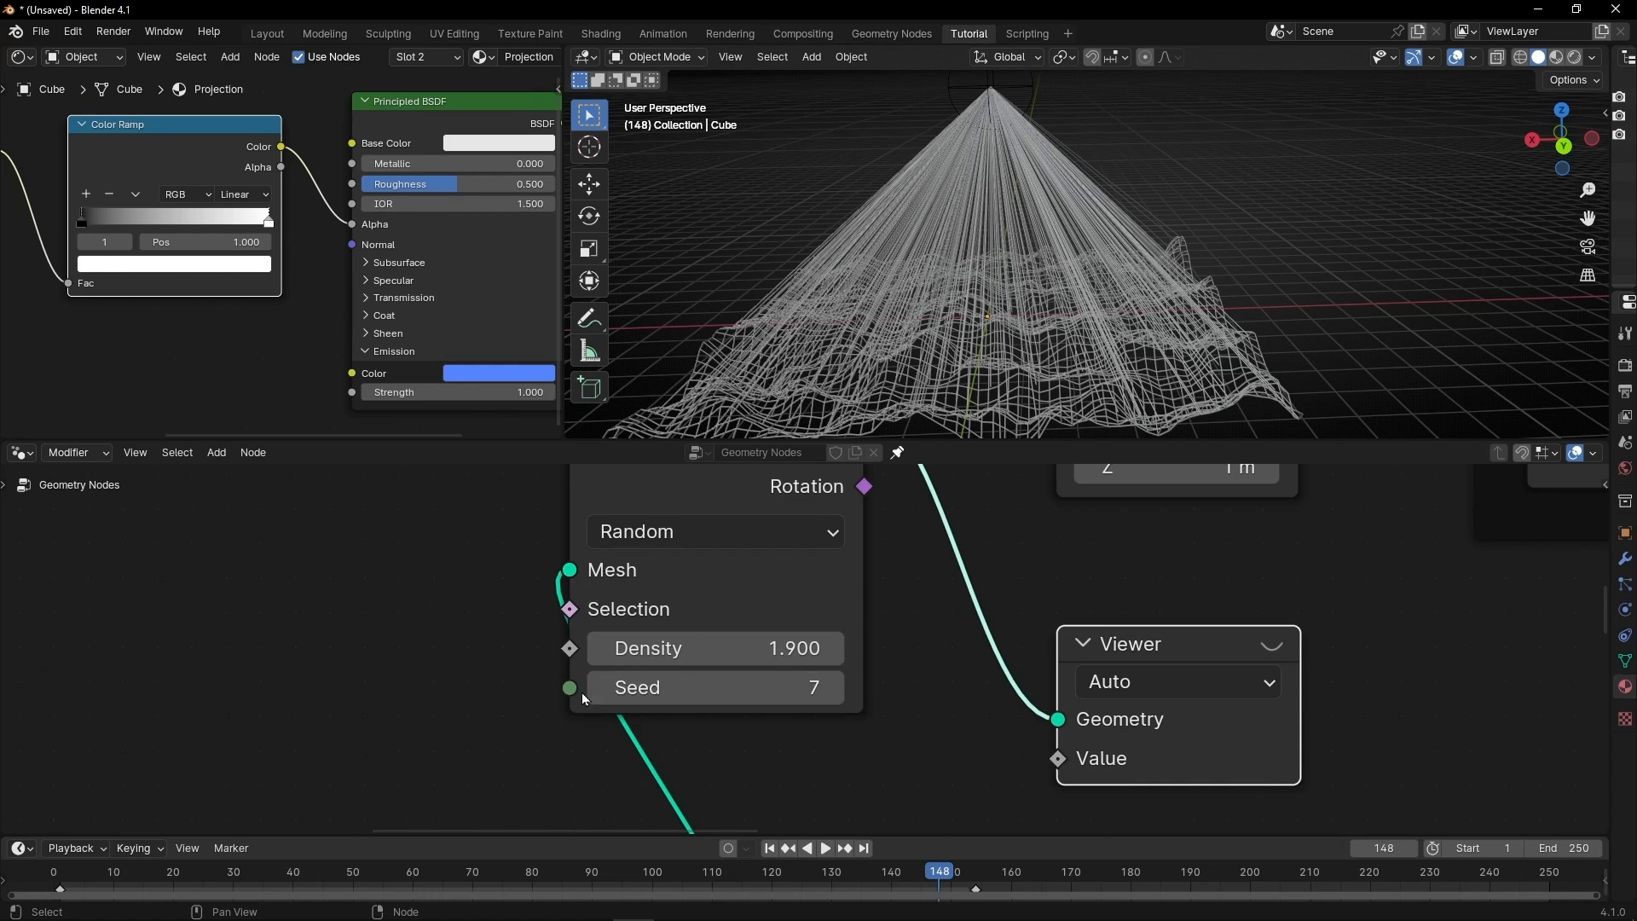
pyautogui.moveTo(570, 687); pyautogui.dragTo(350, 658)
pyautogui.write('sce')
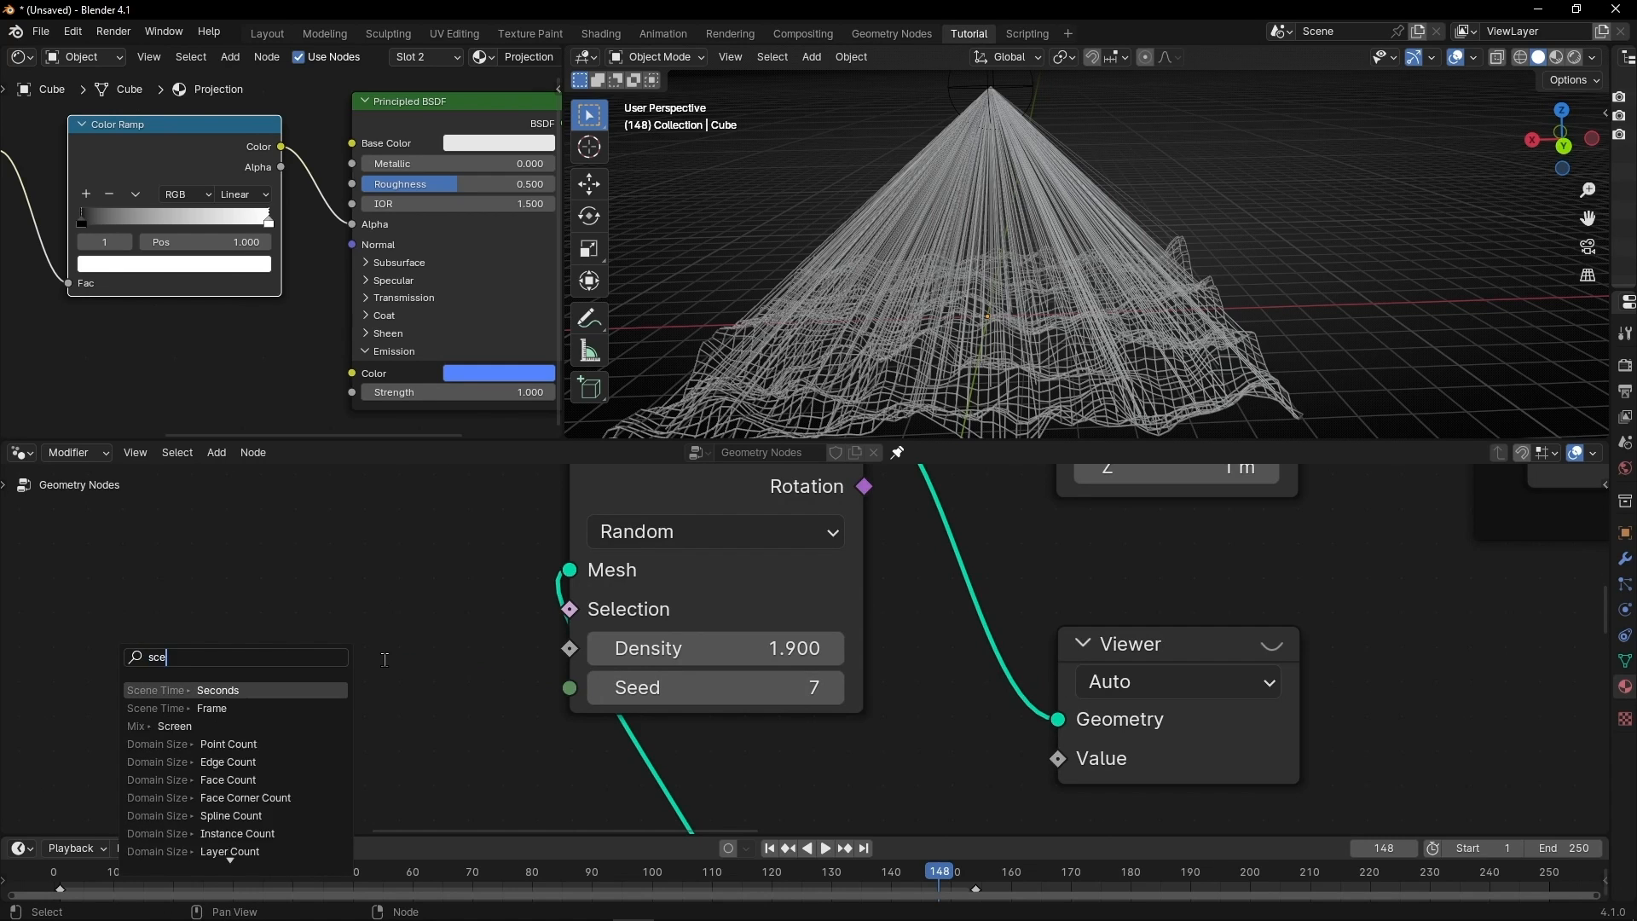
pyautogui.press('Return')
pyautogui.click(491, 598)
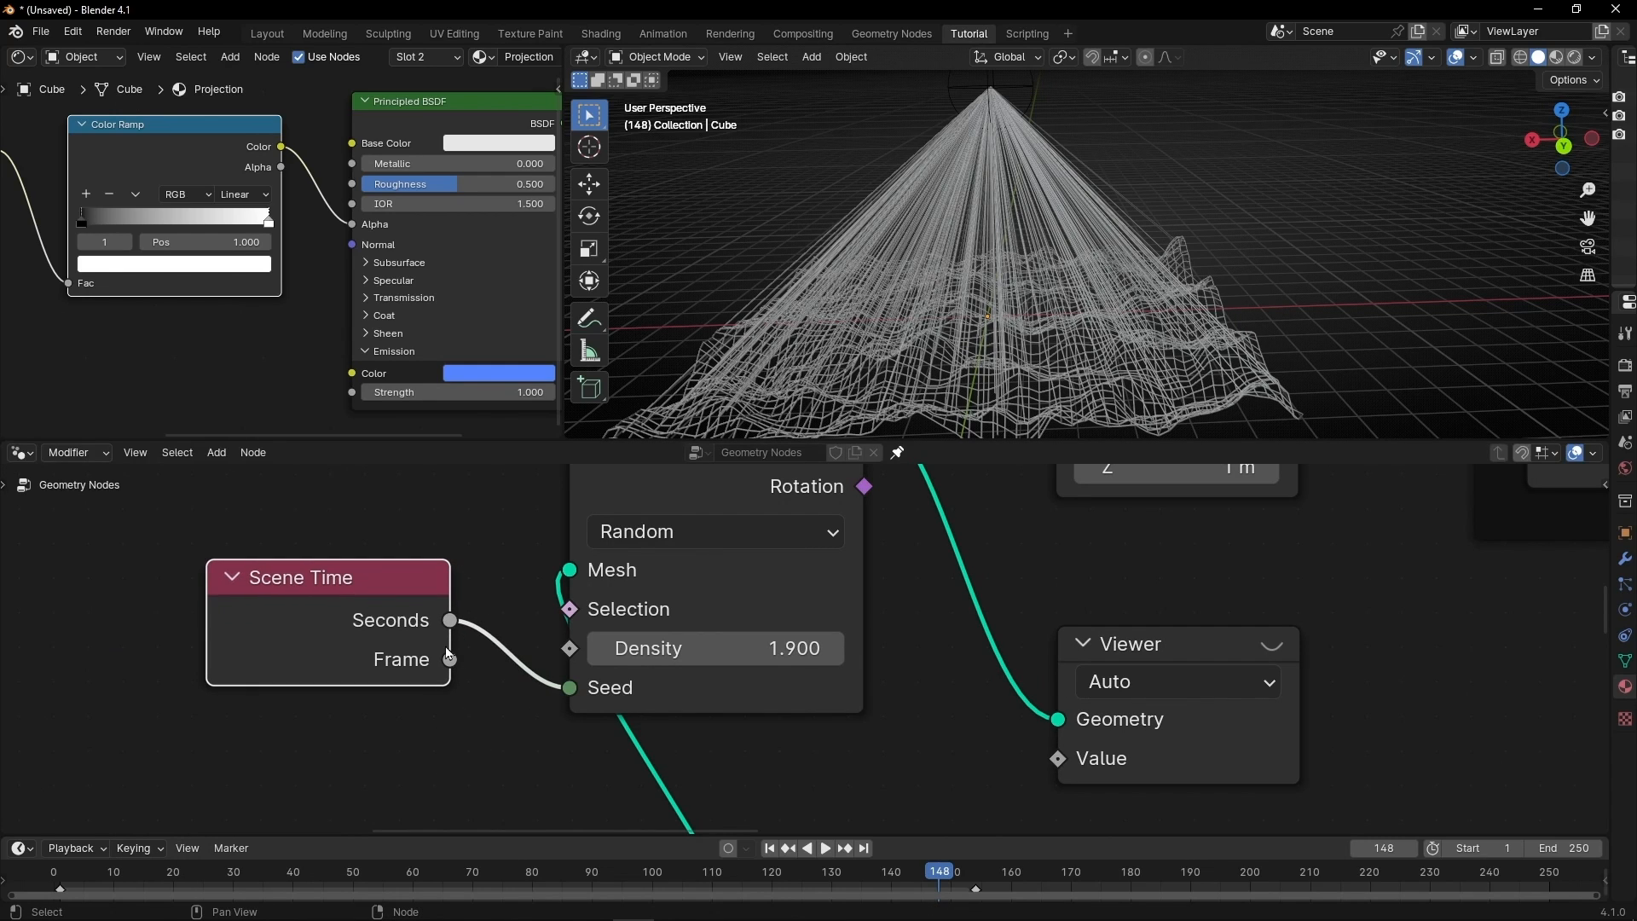
pyautogui.moveTo(449, 659); pyautogui.dragTo(555, 699)
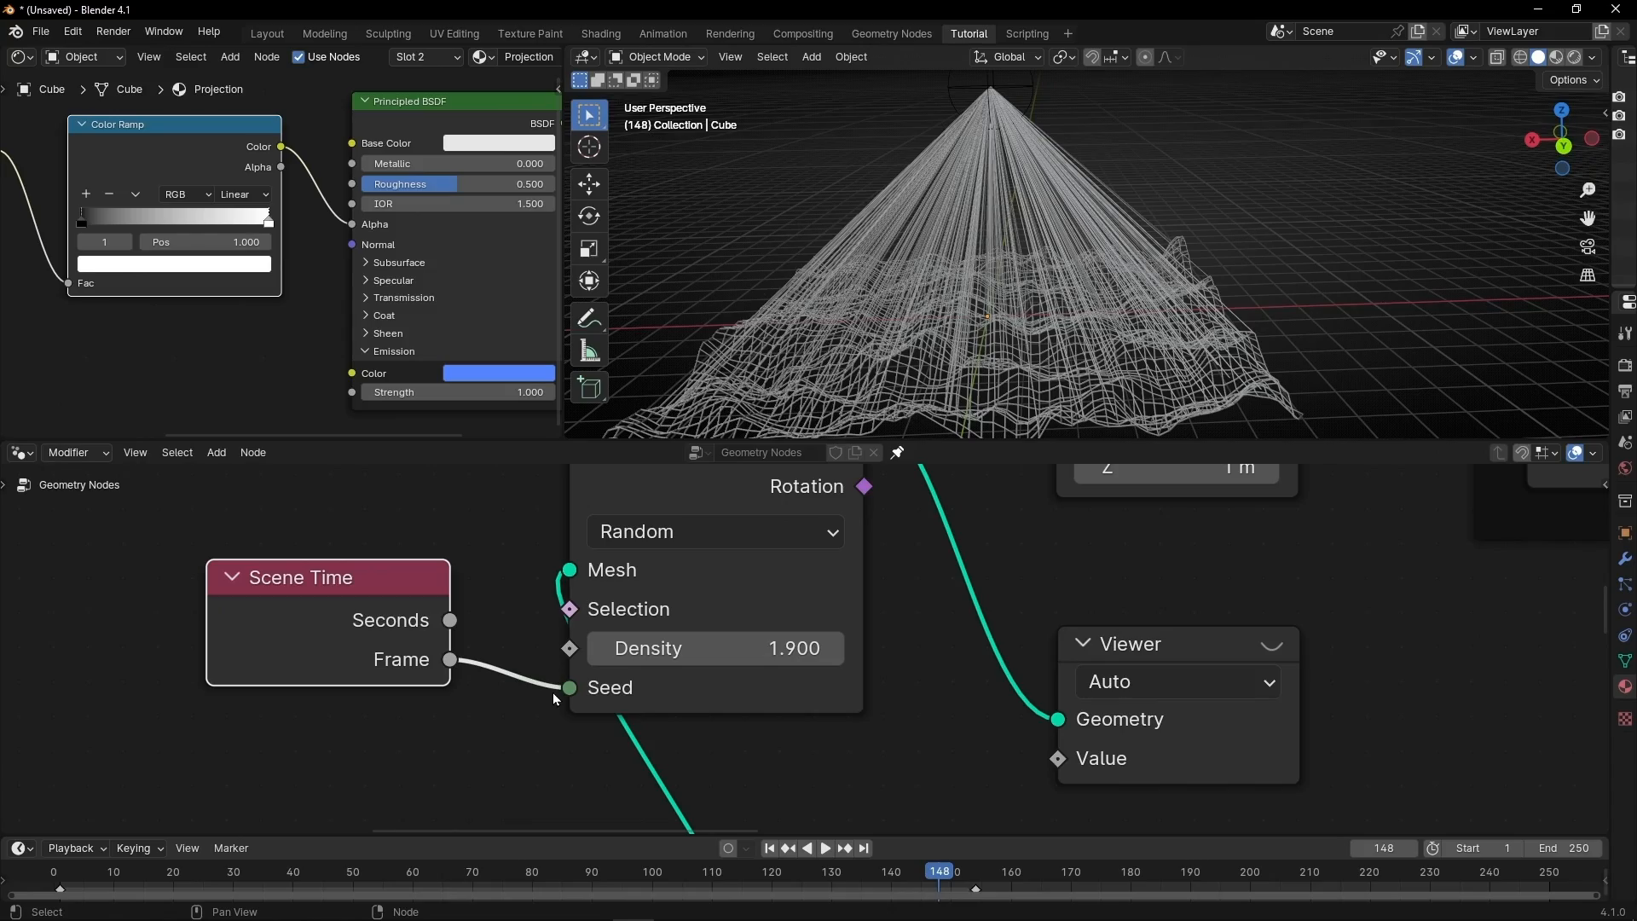
pyautogui.press('space')
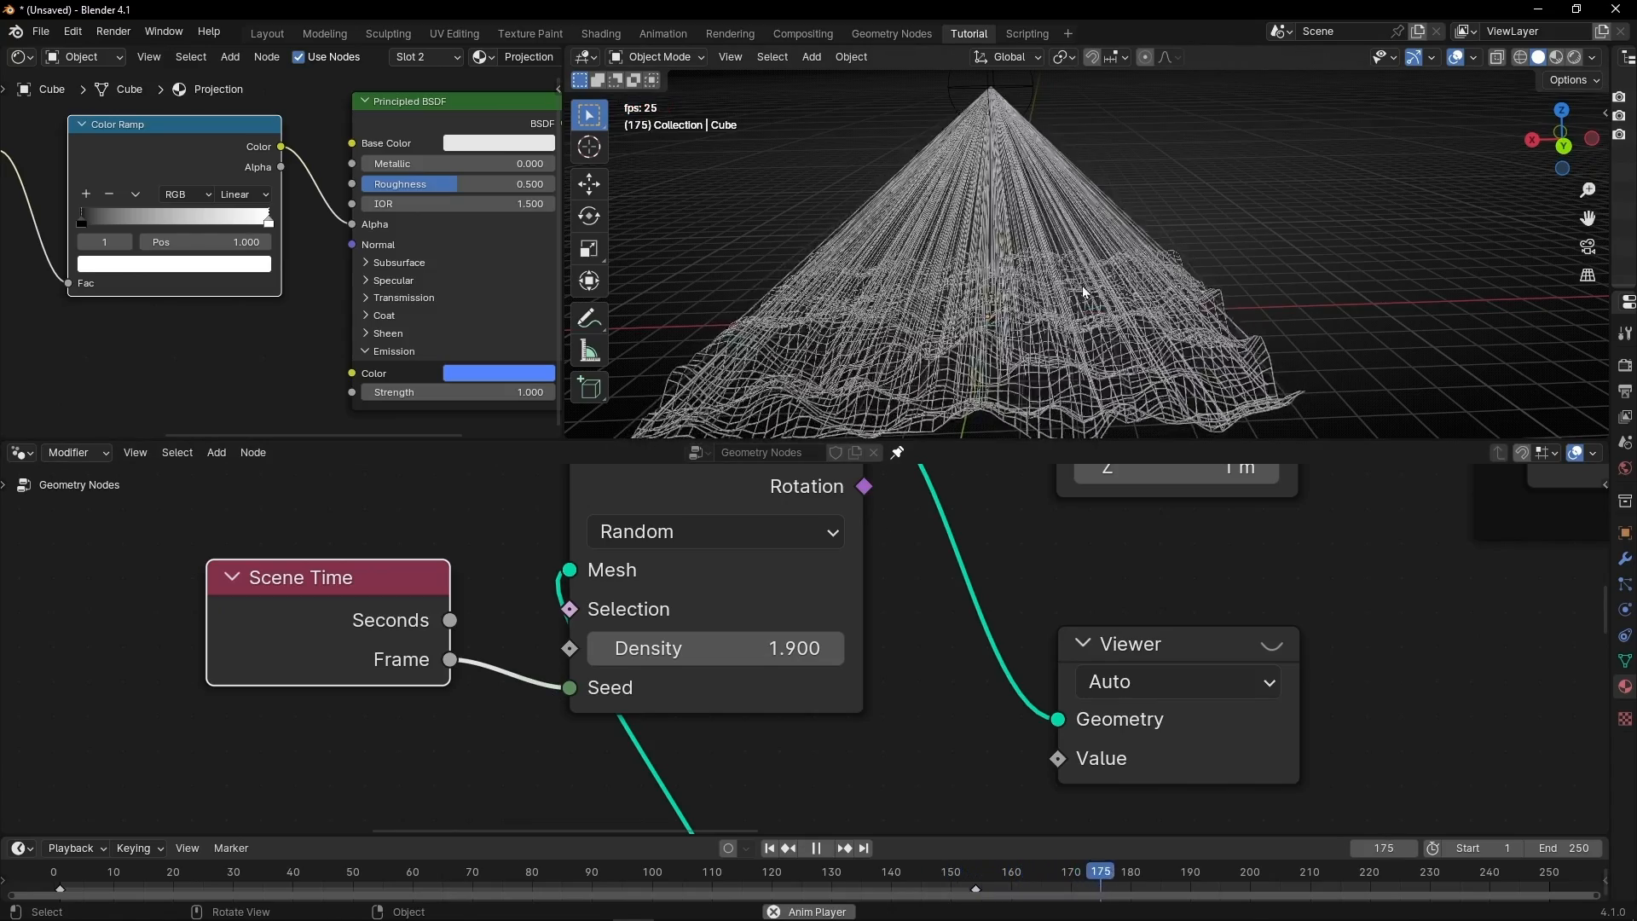
pyautogui.press('space')
# Switch the viewport to rendered shading and examine the glowing map and projection lines, also full screen.
pyautogui.scroll(-8, 1095, 620)
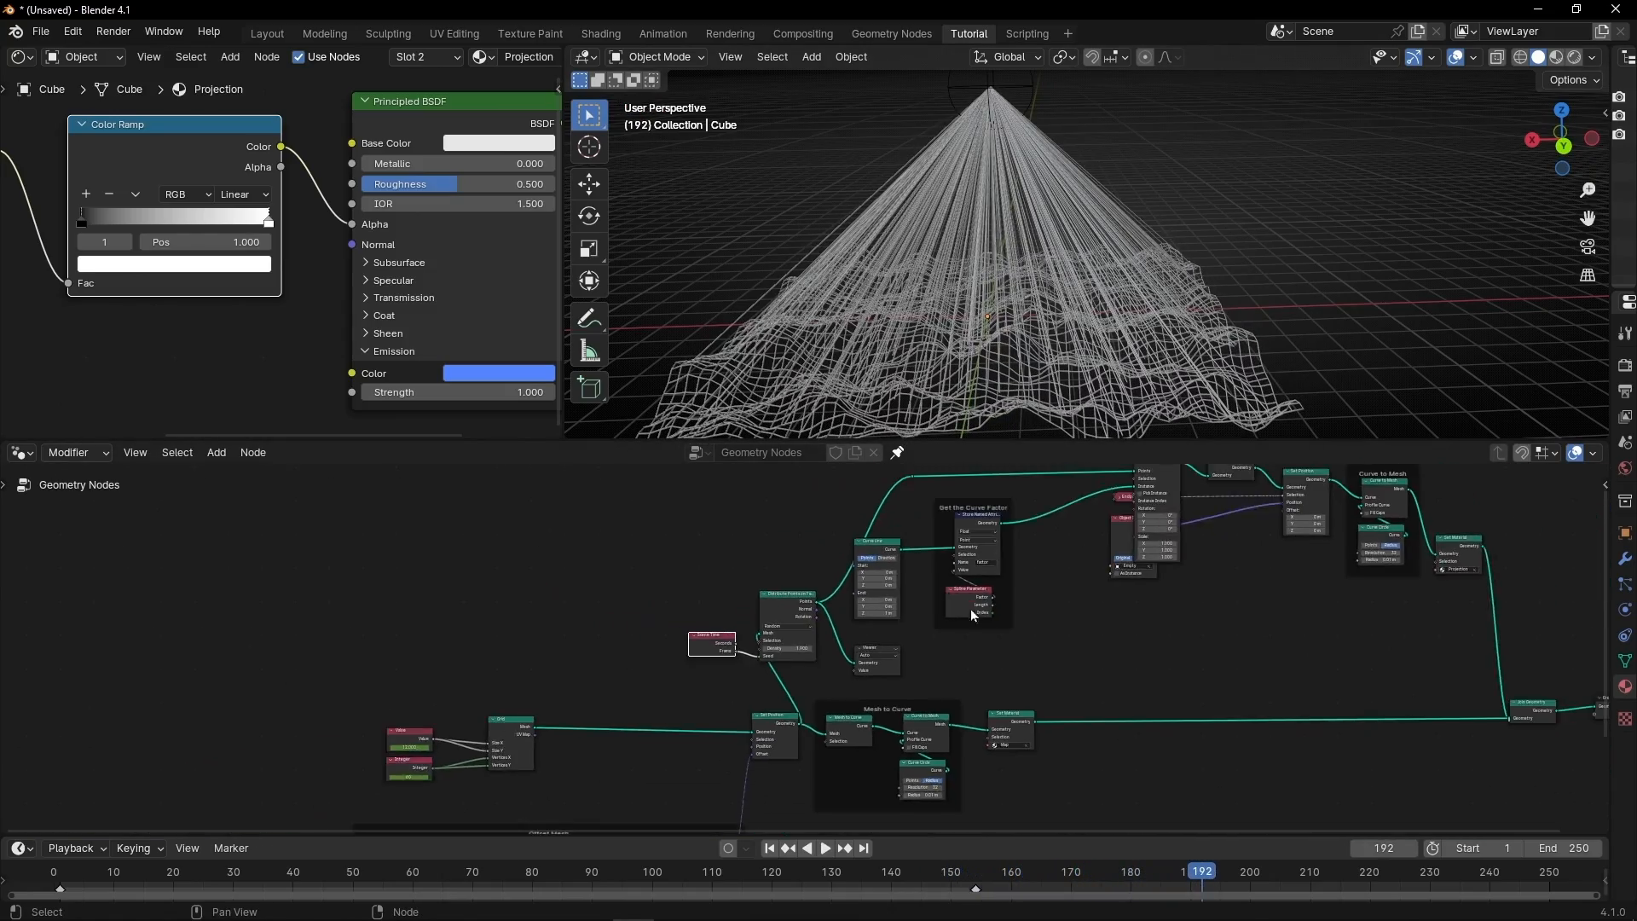
pyautogui.moveTo(1095, 620); pyautogui.dragTo(755, 592, button='middle')
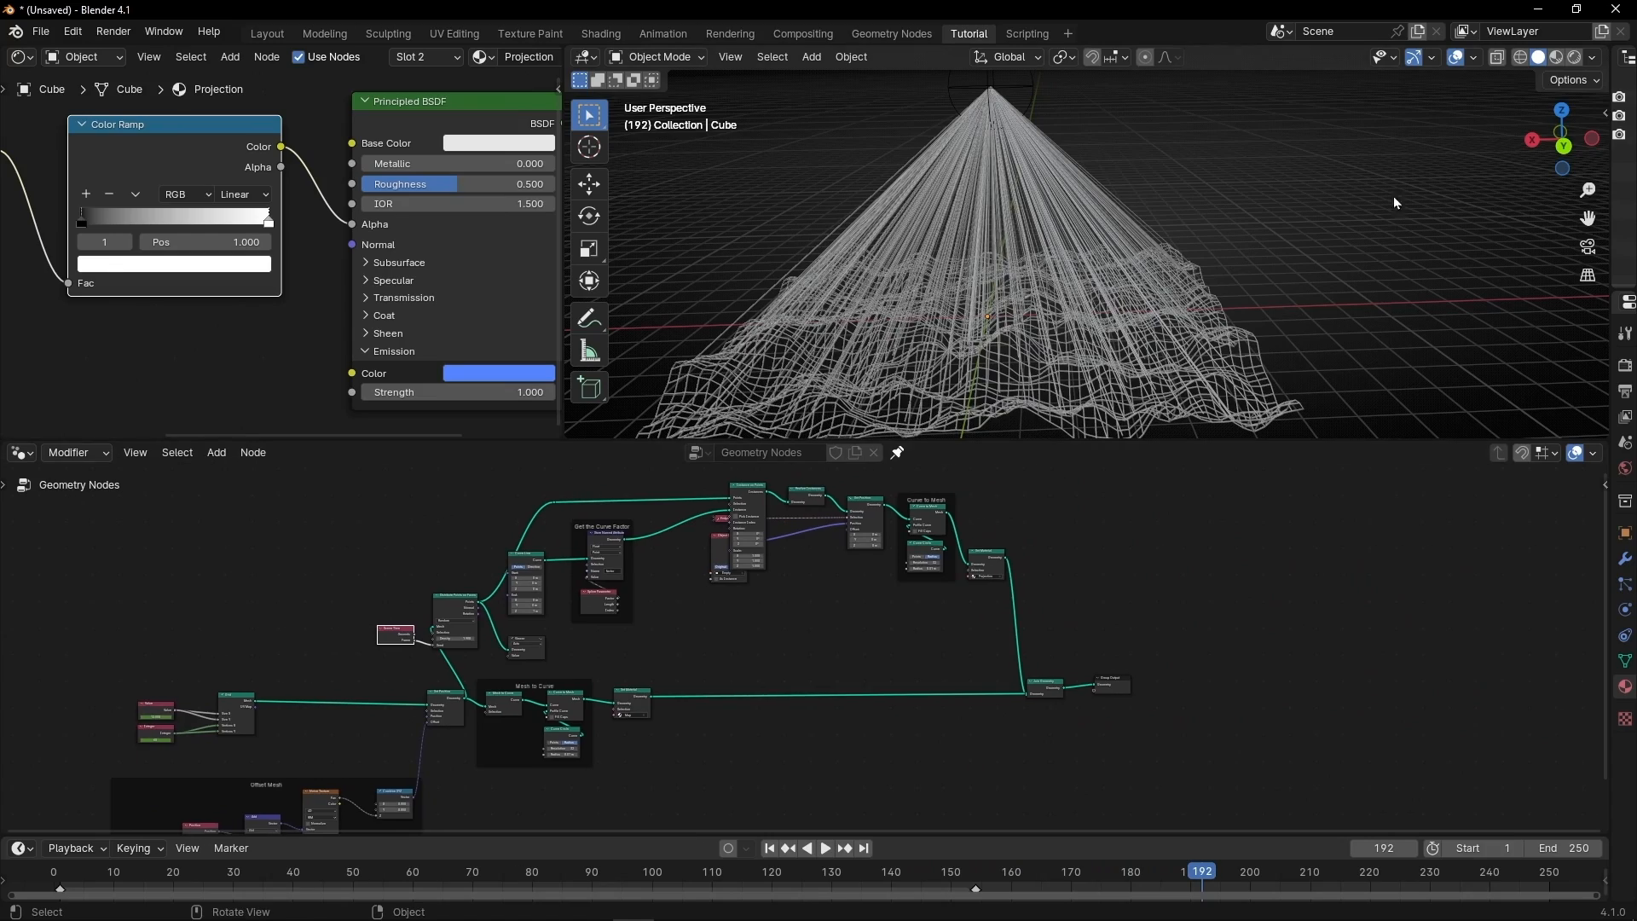
pyautogui.click(1574, 58)
pyautogui.hotkey('ctrl', 'space')
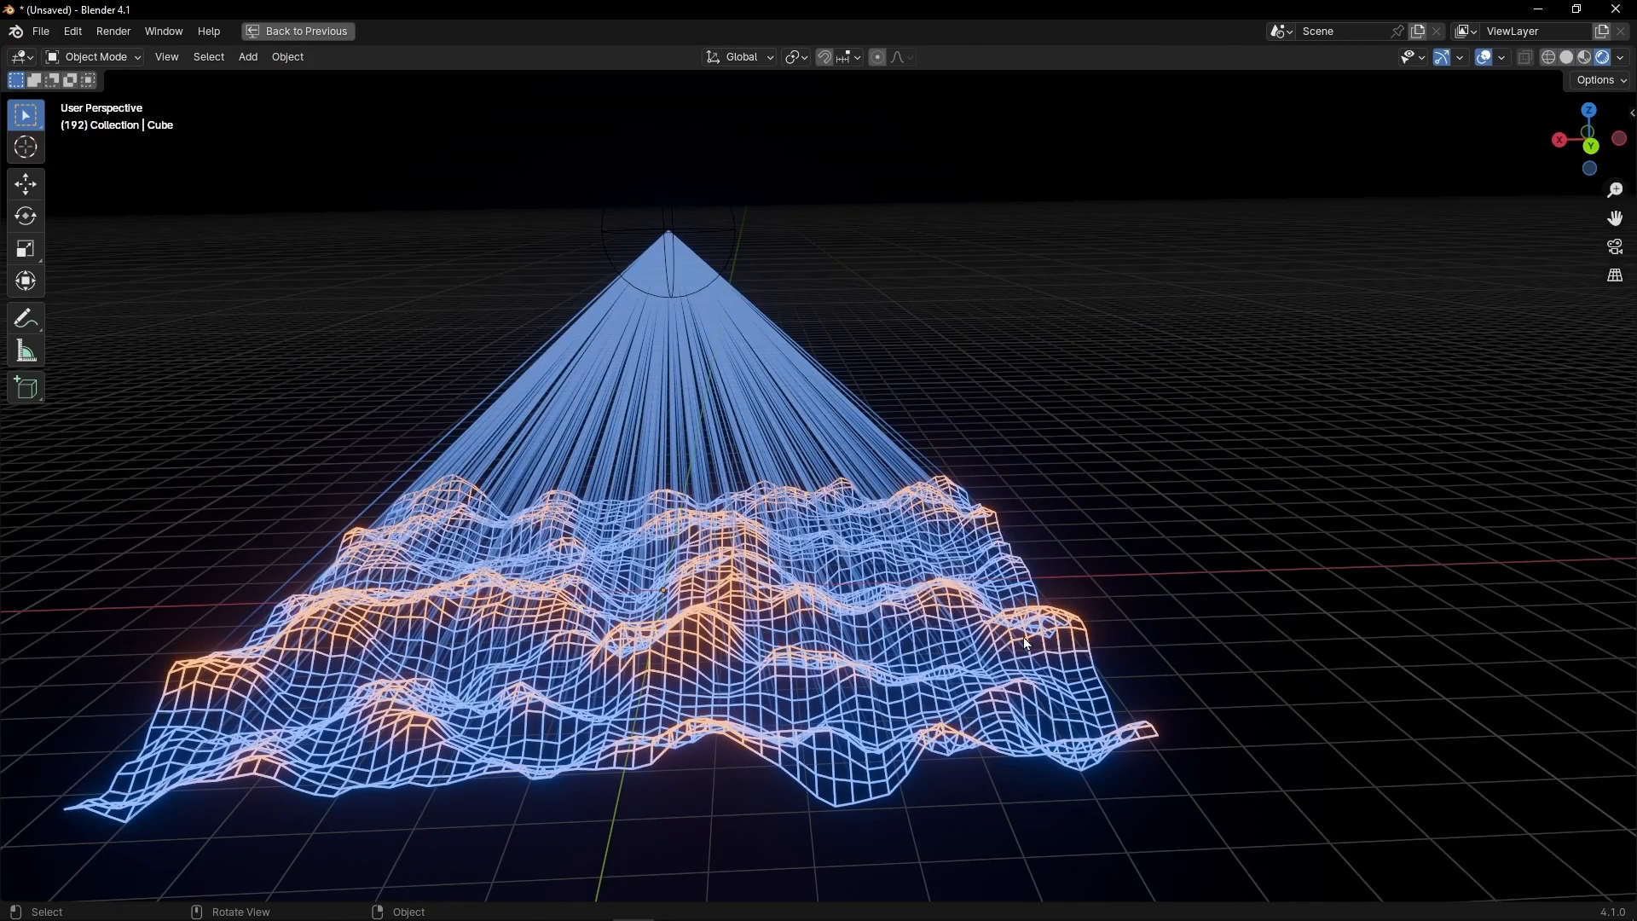
pyautogui.hotkey('ctrl', 'space')
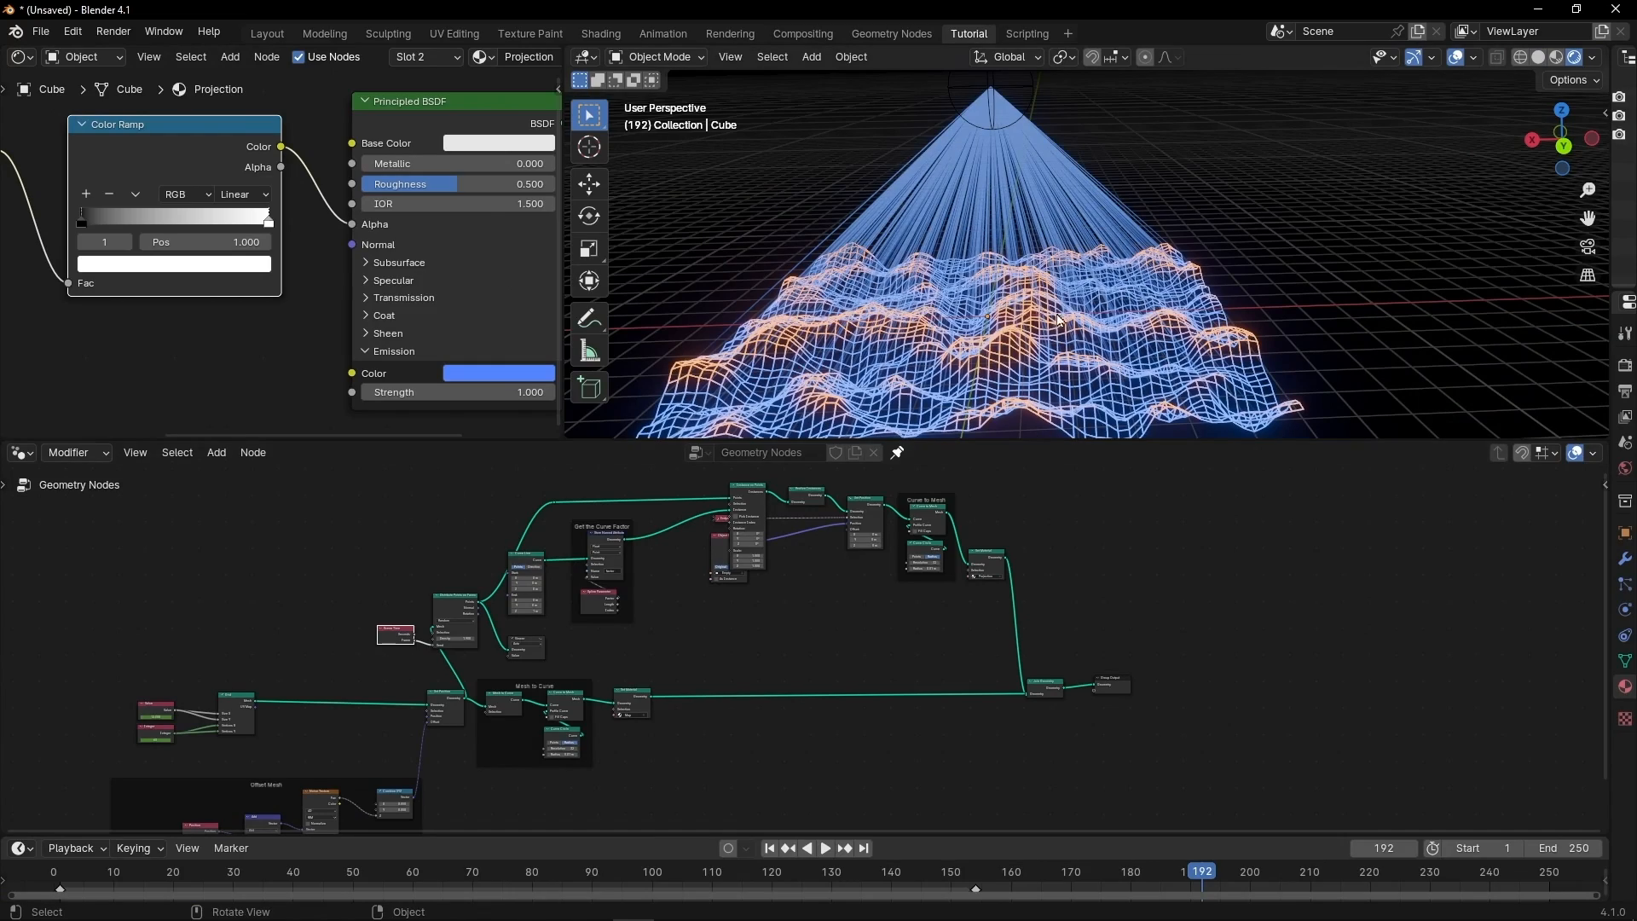
pyautogui.moveTo(1061, 320); pyautogui.dragTo(1037, 240, button='middle')
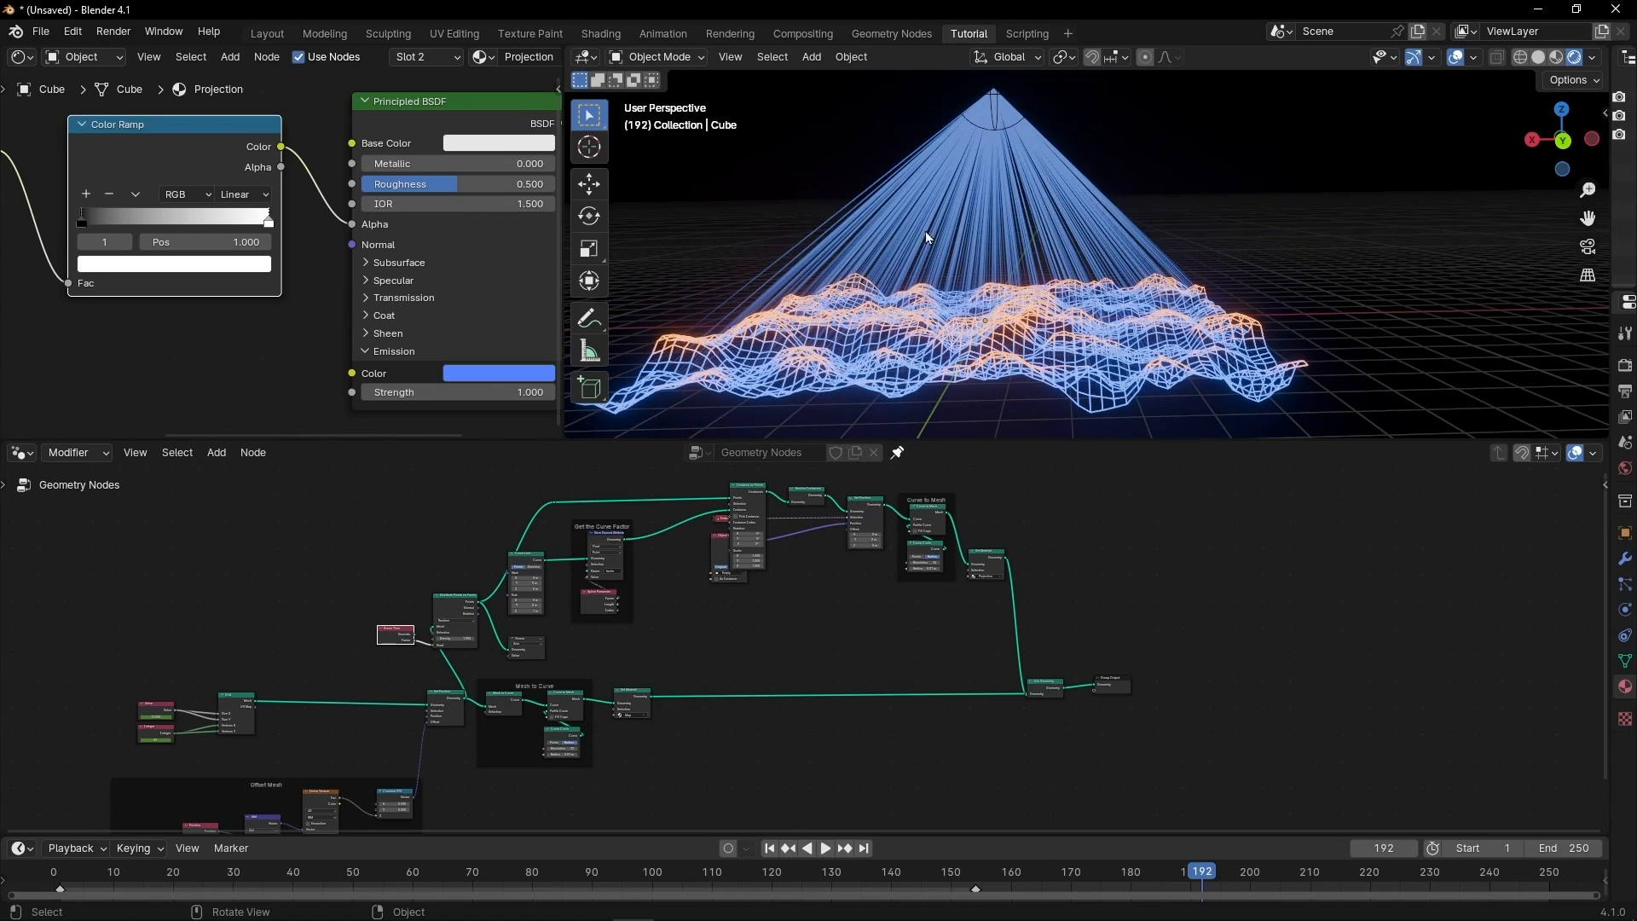
pyautogui.moveTo(444, 386); pyautogui.dragTo(285, 370, button='middle')
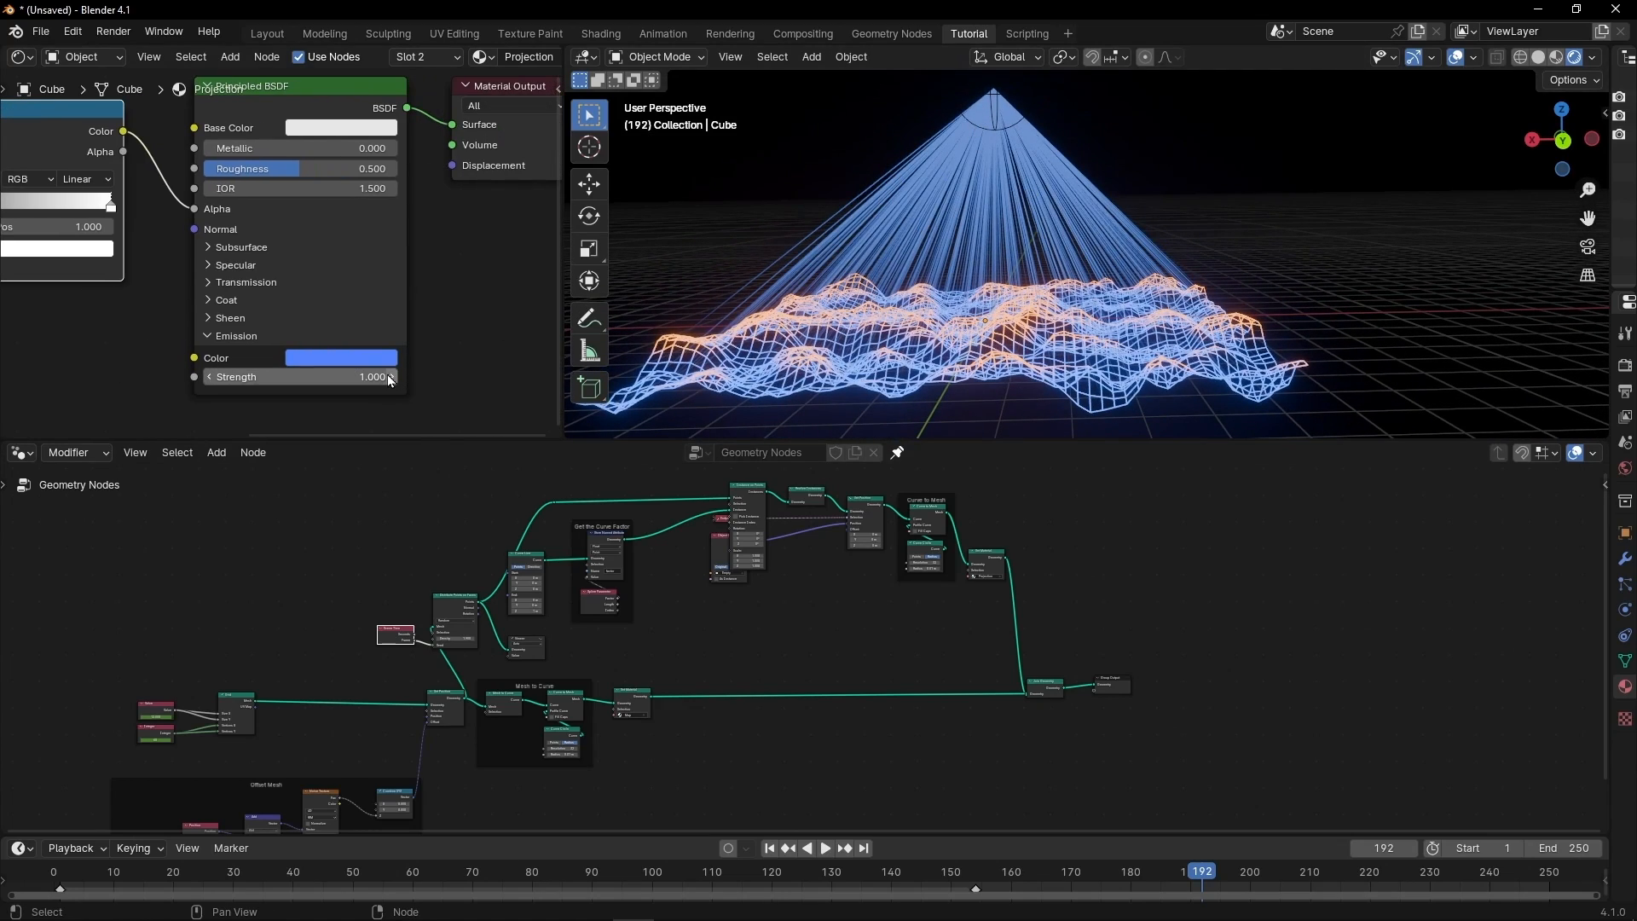
# Set the emission Strength of the Projection material's Principled BSDF to 5.600.
pyautogui.click(389, 376)
pyautogui.click(390, 376)
pyautogui.moveTo(345, 376); pyautogui.dragTo(392, 376)
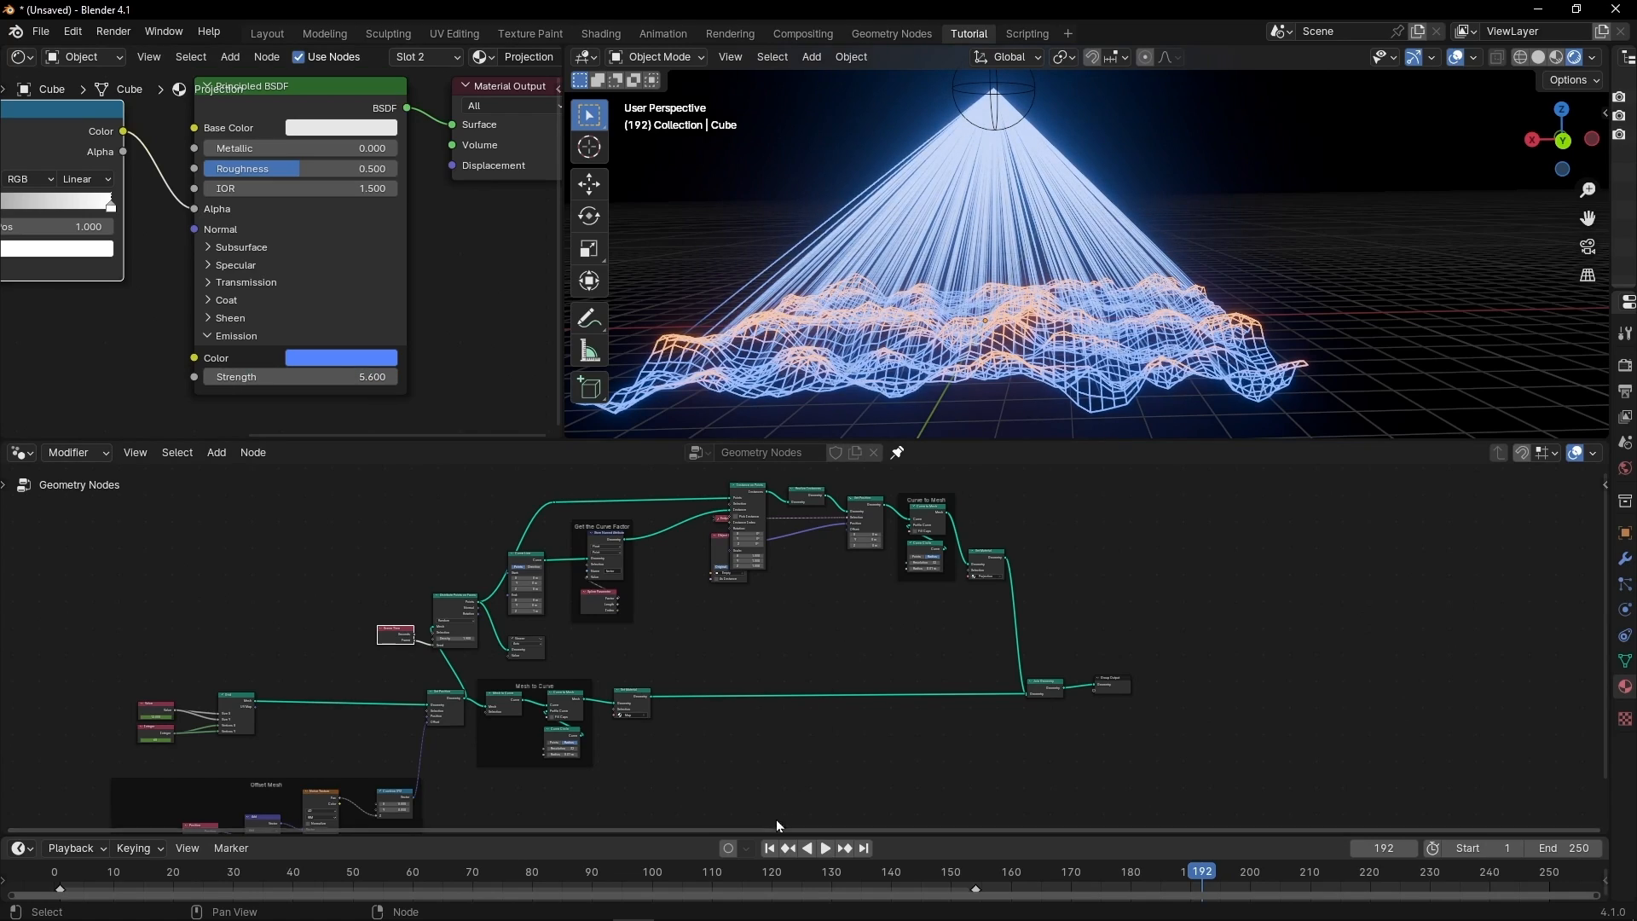
# Play the animation from frame 1 in the full-screen viewport, examine the brighter projection lines, and stop playback.
pyautogui.click(769, 849)
pyautogui.hotkey('ctrl', 'space')
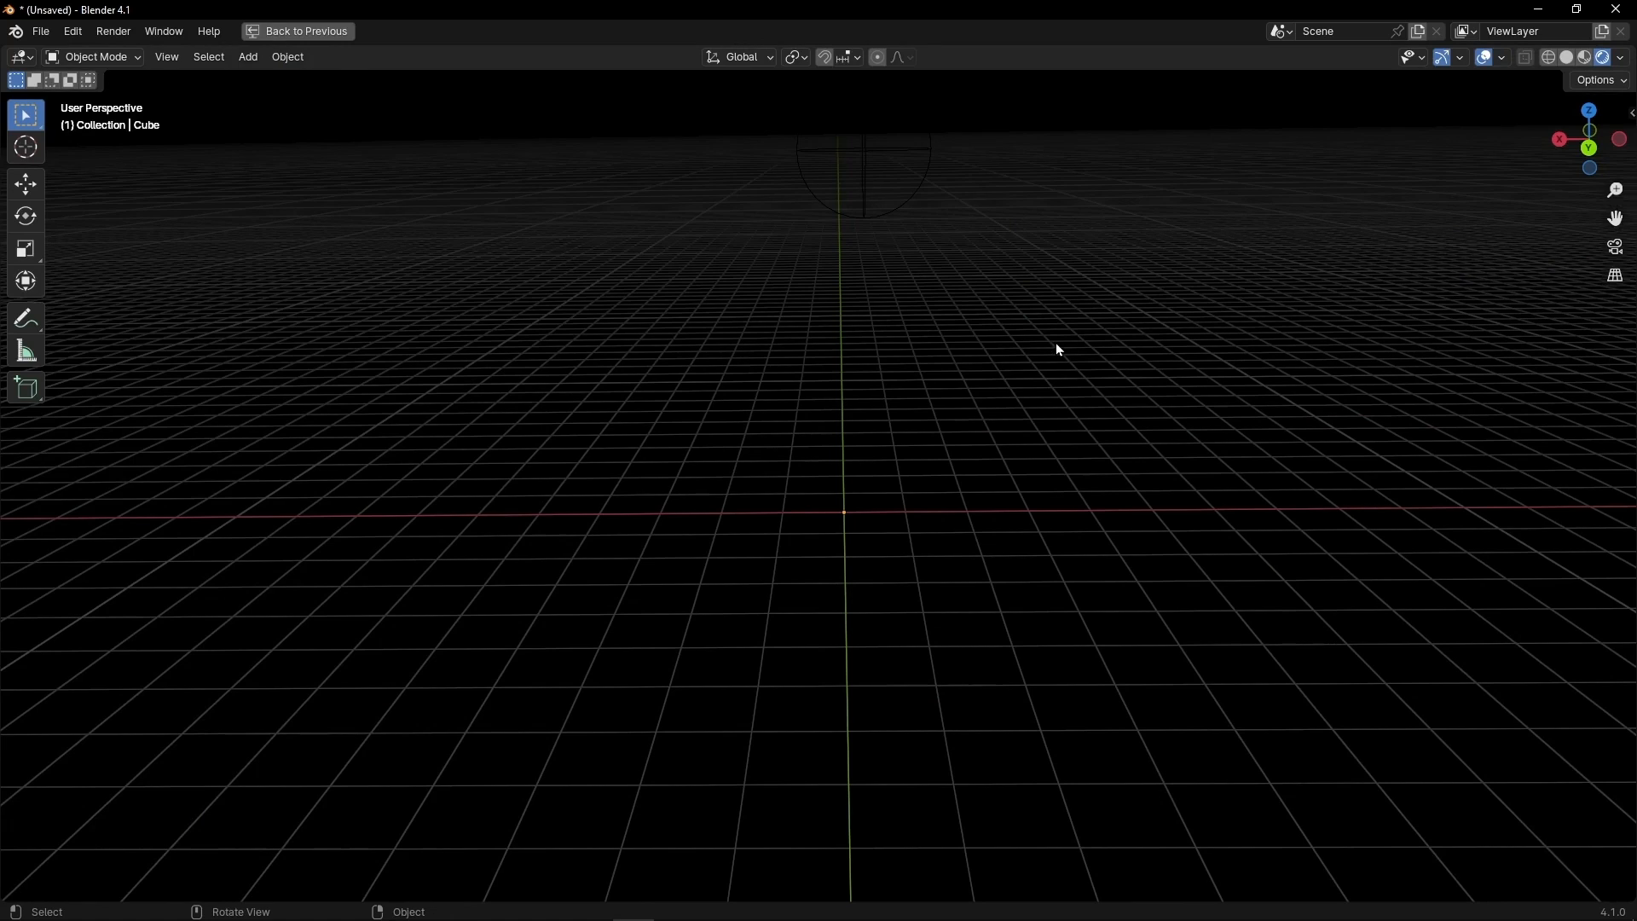
pyautogui.press('space')
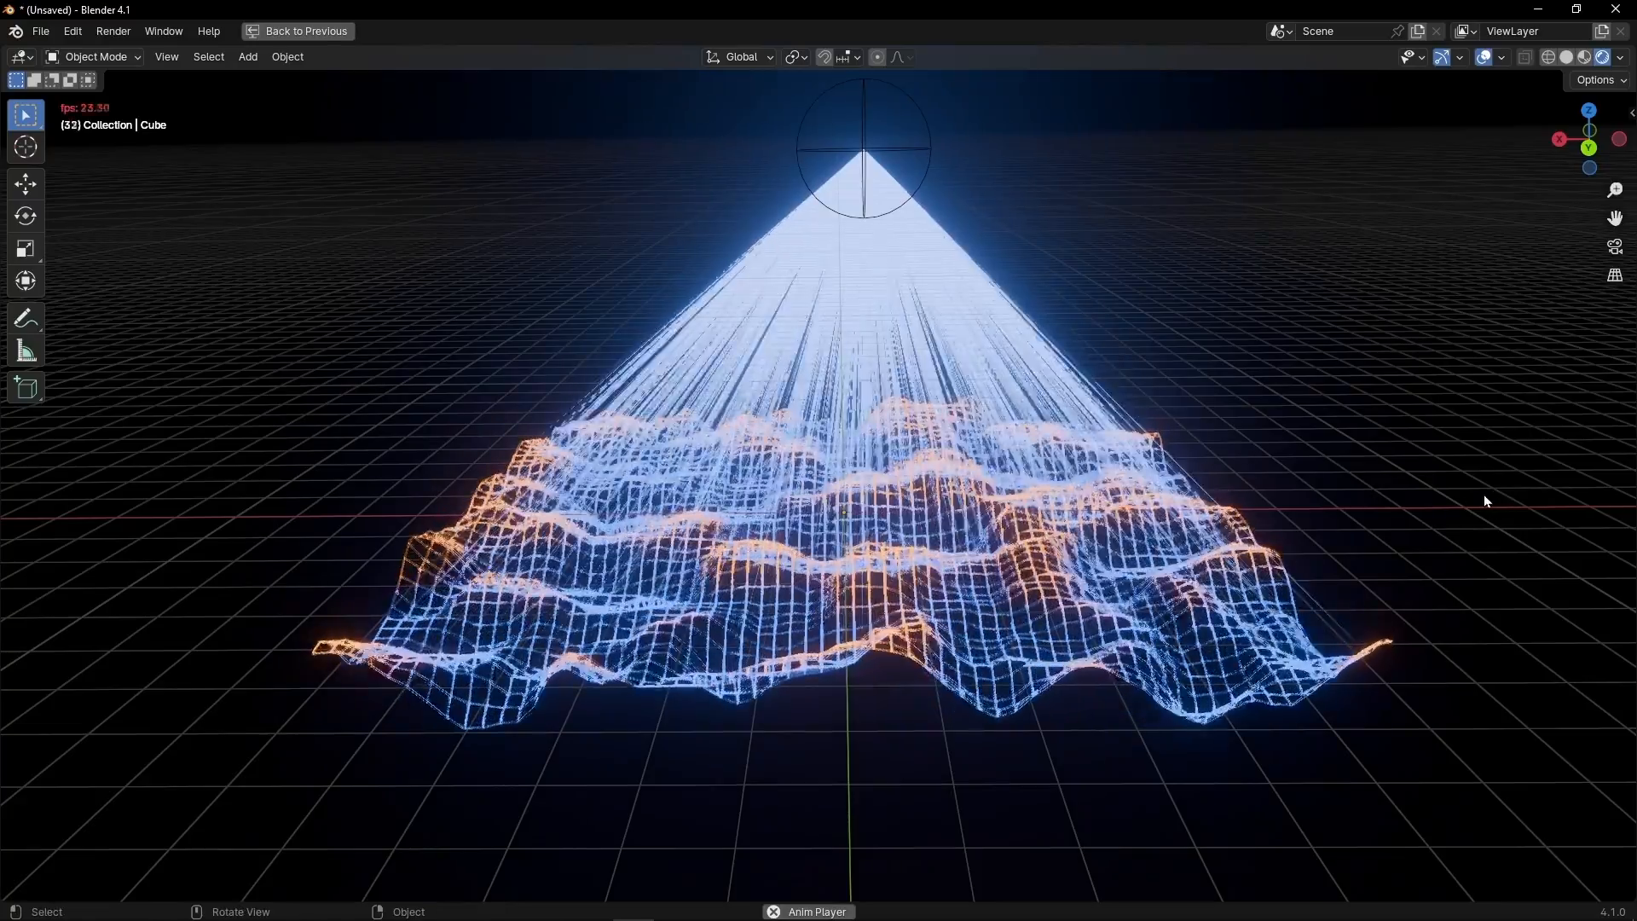
pyautogui.moveTo(1451, 516); pyautogui.dragTo(1307, 478, button='middle')
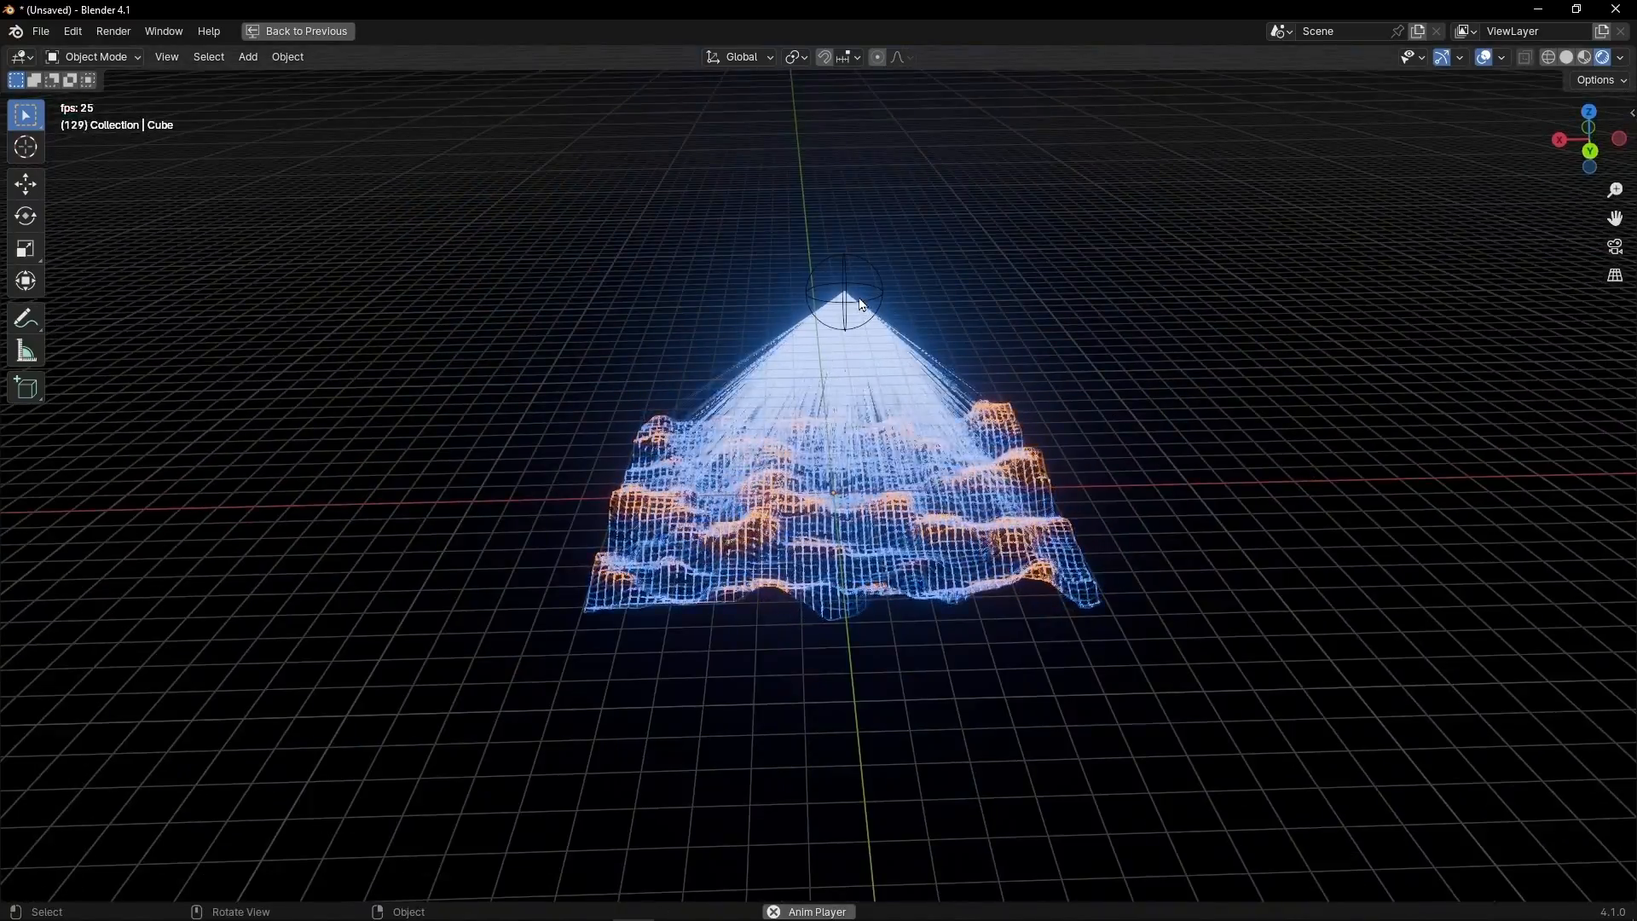
pyautogui.press('space')
# Move the Empty down about 15 m along the Z axis so that it sits below the map.
pyautogui.click(846, 301)
pyautogui.click(846, 296)
pyautogui.press('g')
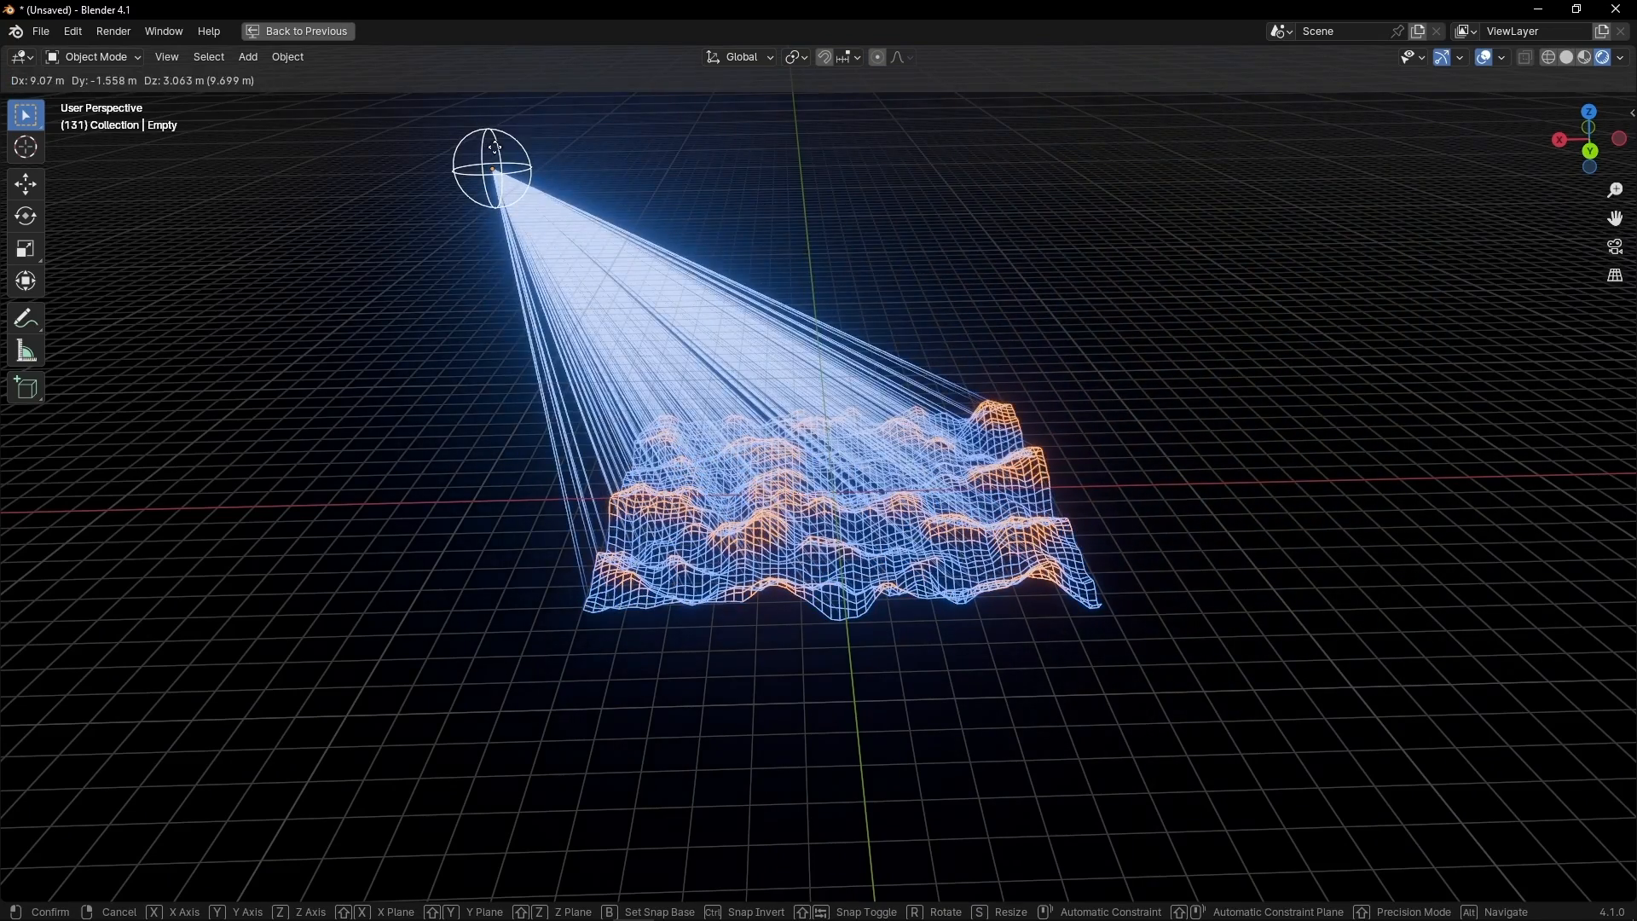
pyautogui.rightClick(816, 283)
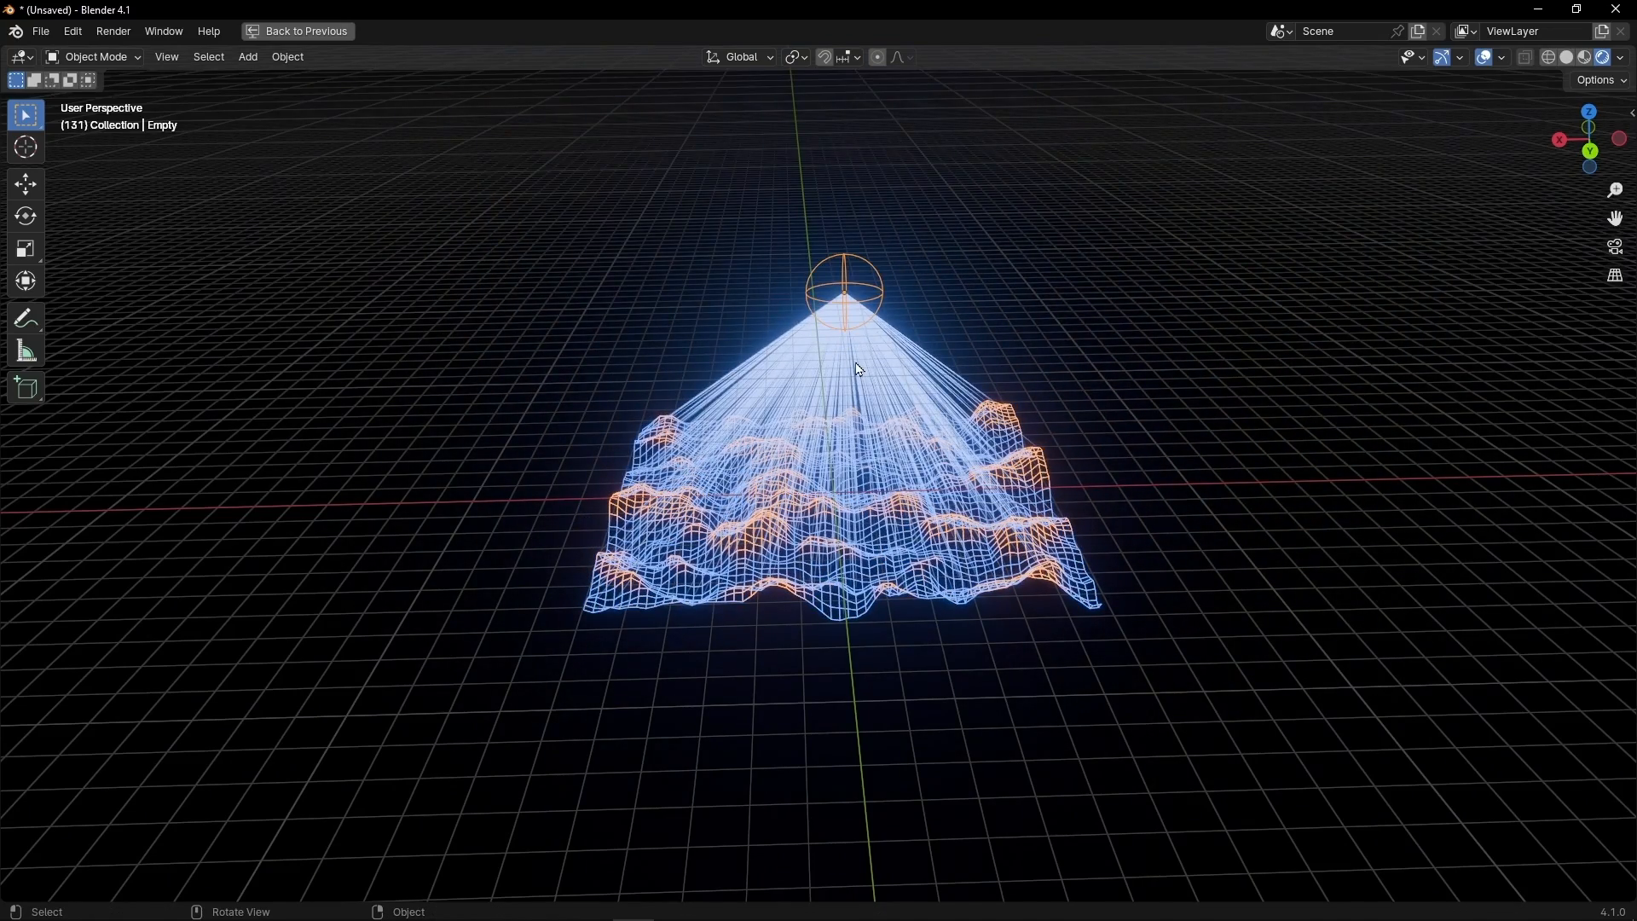
pyautogui.press('g')
pyautogui.press('z')
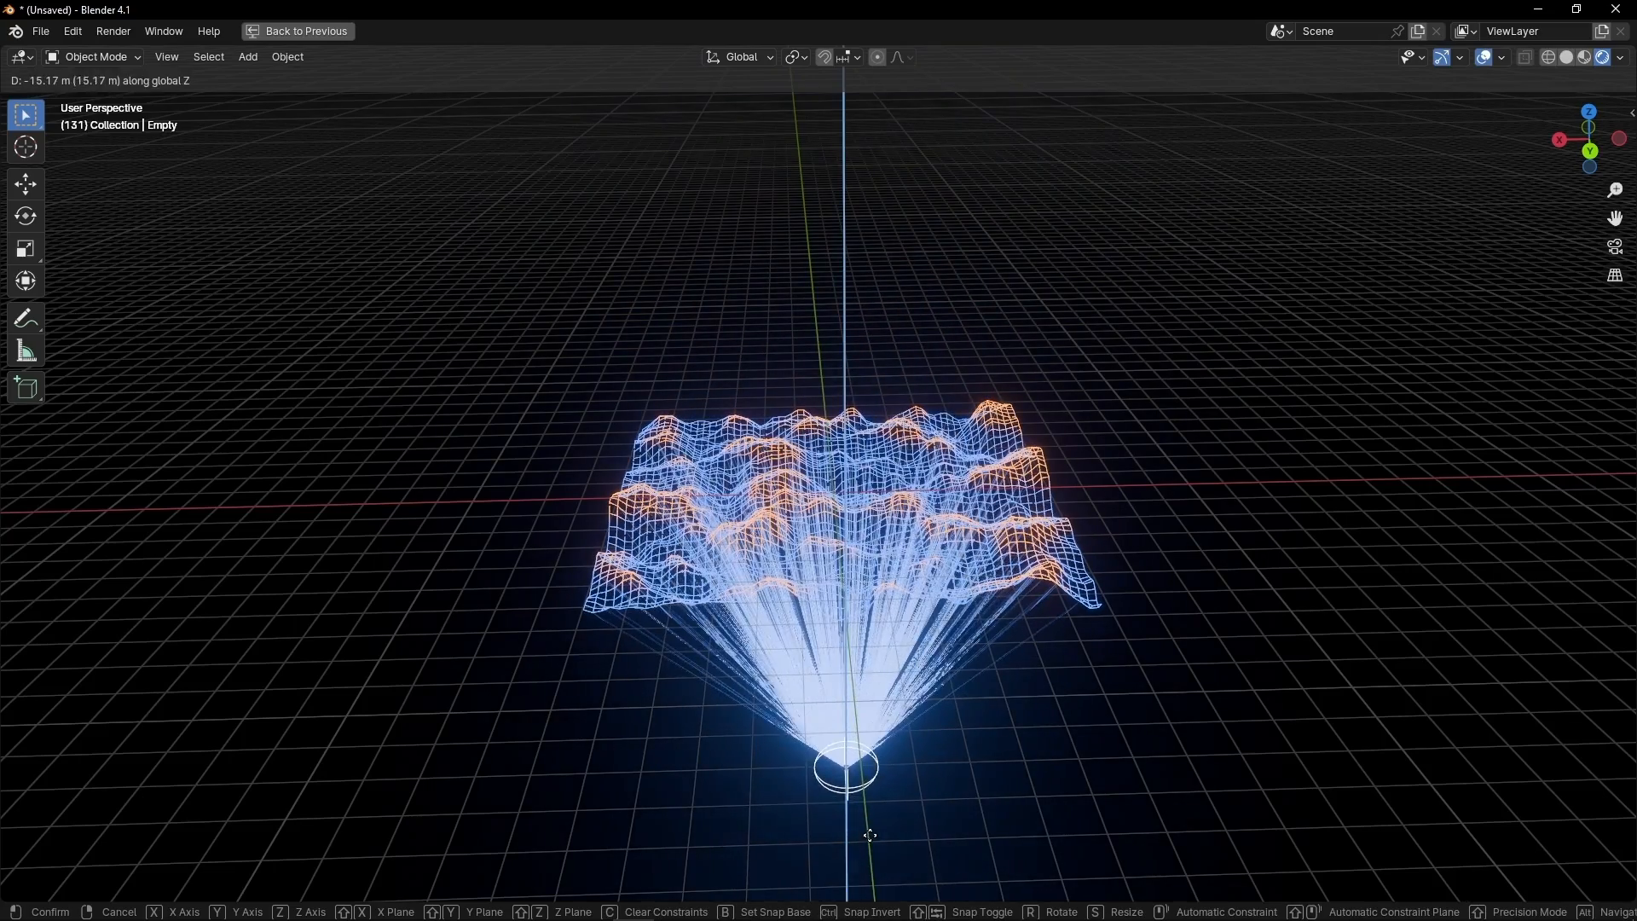
pyautogui.click(924, 757)
pyautogui.moveTo(924, 757); pyautogui.dragTo(901, 629, button='middle')
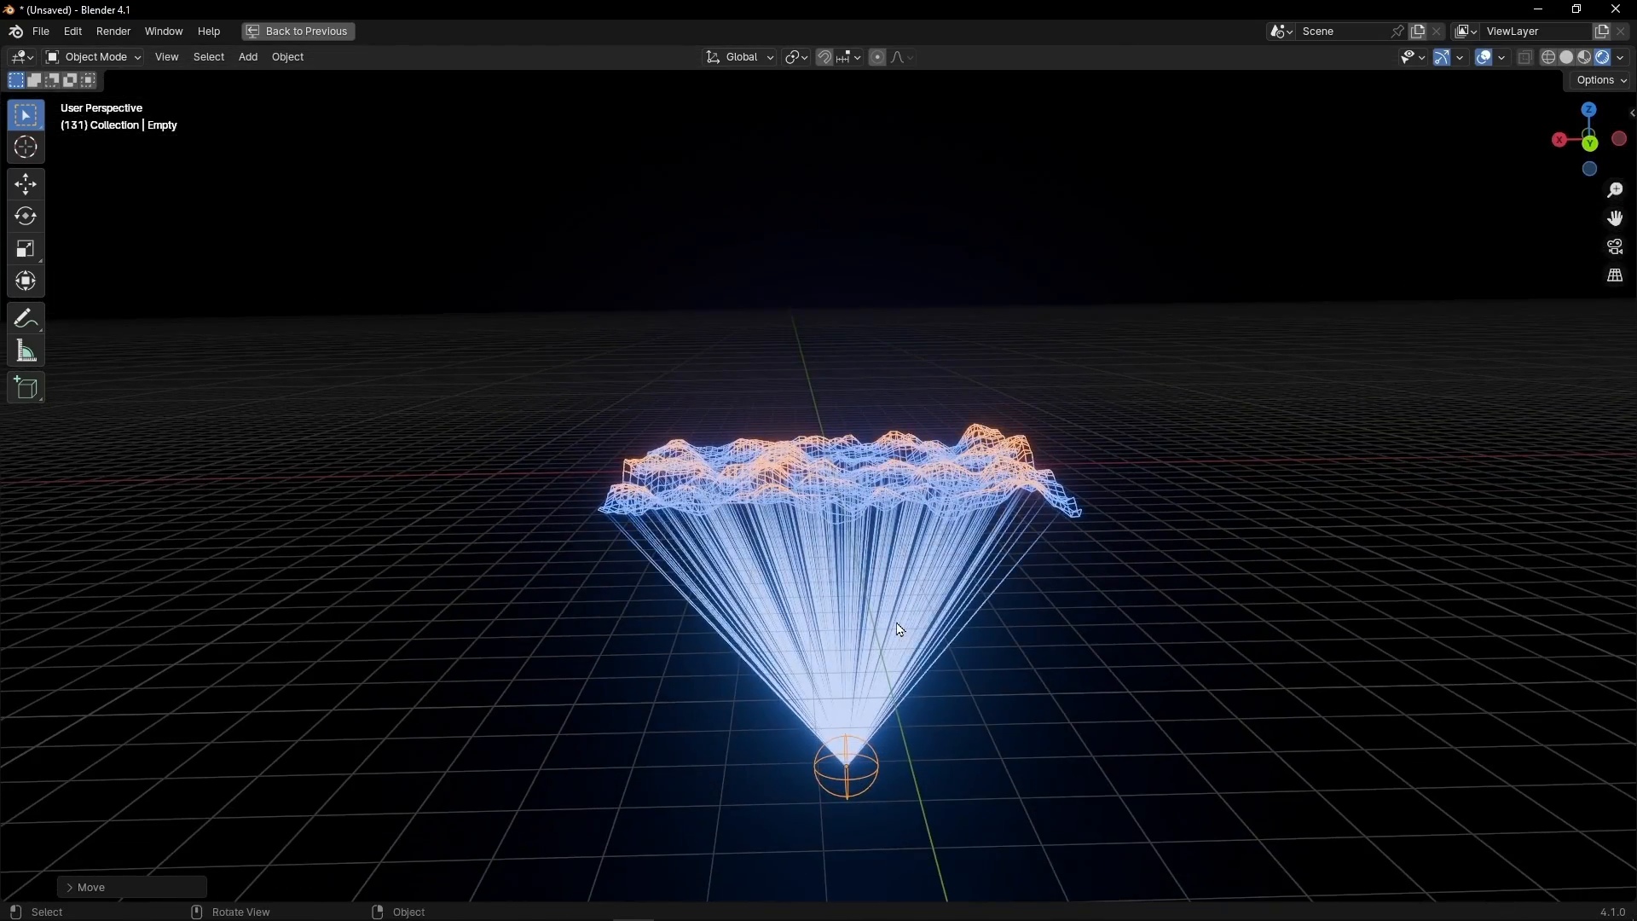
# Replay the animation from frame 1 full screen and examine the map with the projection coming from below.
pyautogui.hotkey('ctrl', 'space')
pyautogui.click(773, 849)
pyautogui.hotkey('ctrl', 'space')
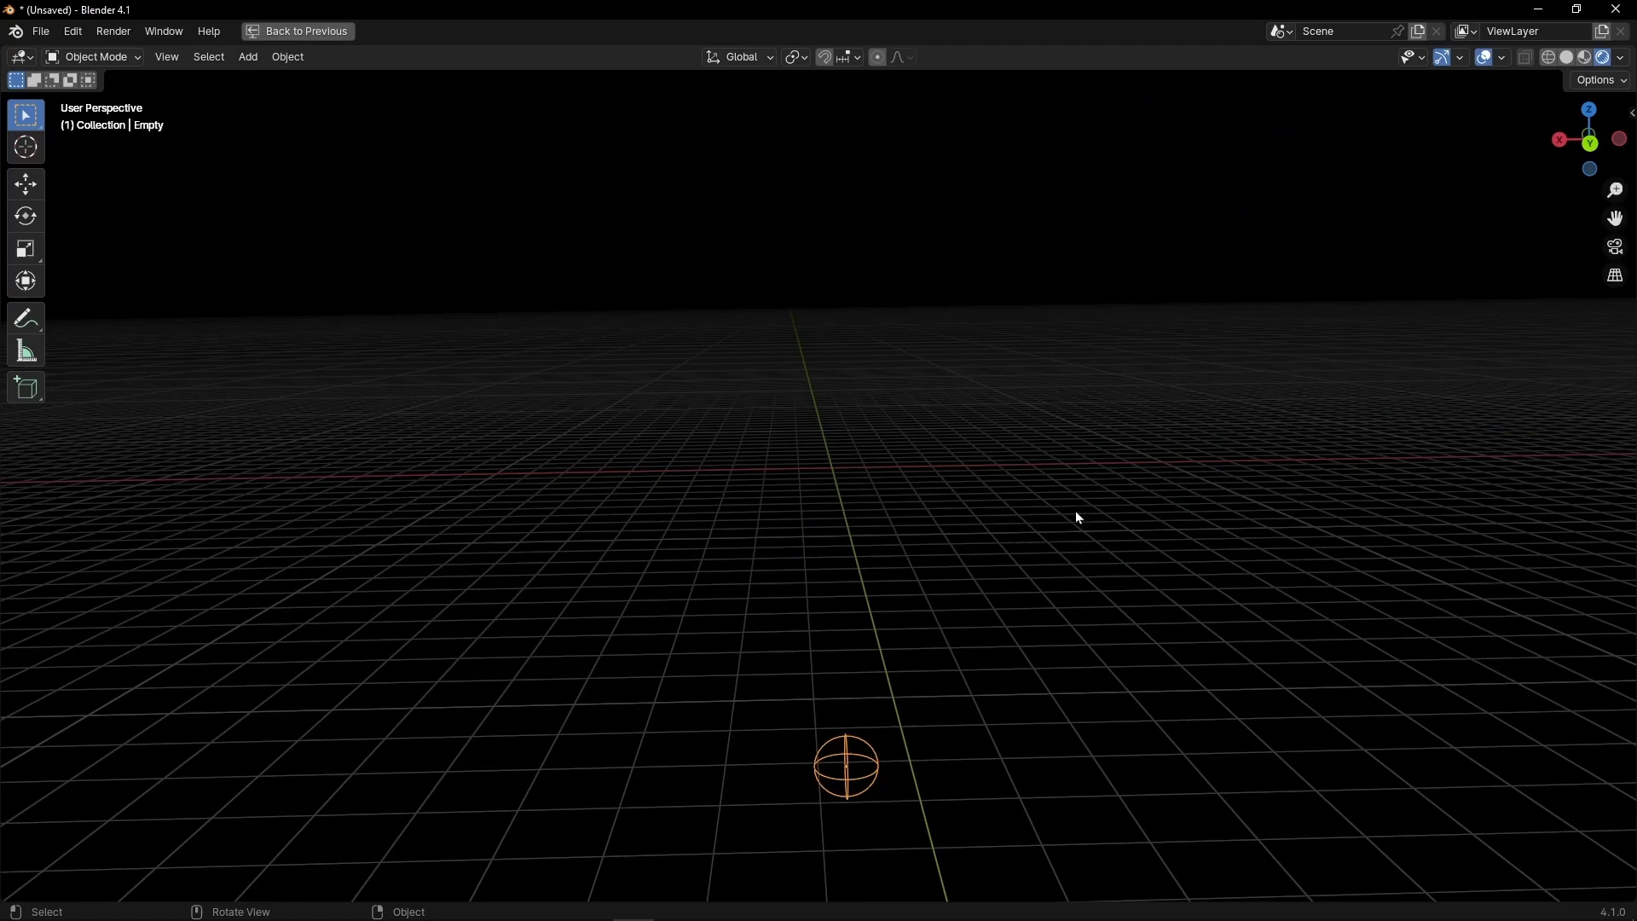
pyautogui.press('space')
pyautogui.moveTo(1225, 670); pyautogui.dragTo(969, 694, button='middle')
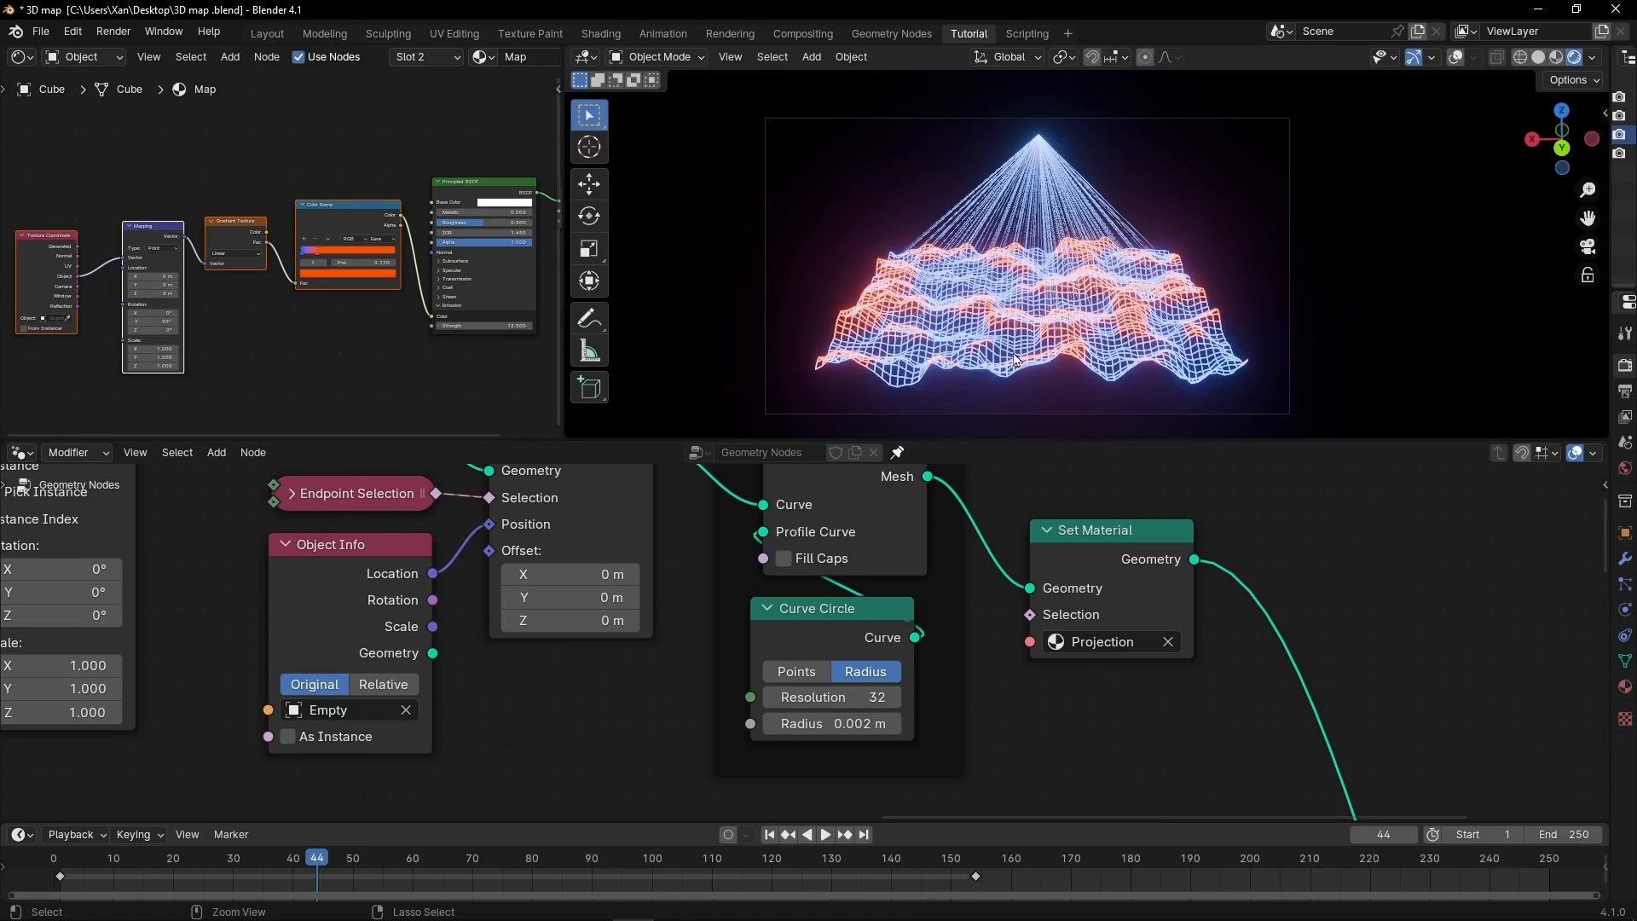
# Try a Radius of 1 m on the projection lines' Curve Circle, undo it, and examine the lines full screen.
pyautogui.hotkey('ctrl', 'space')
pyautogui.scroll(4, 849, 512)
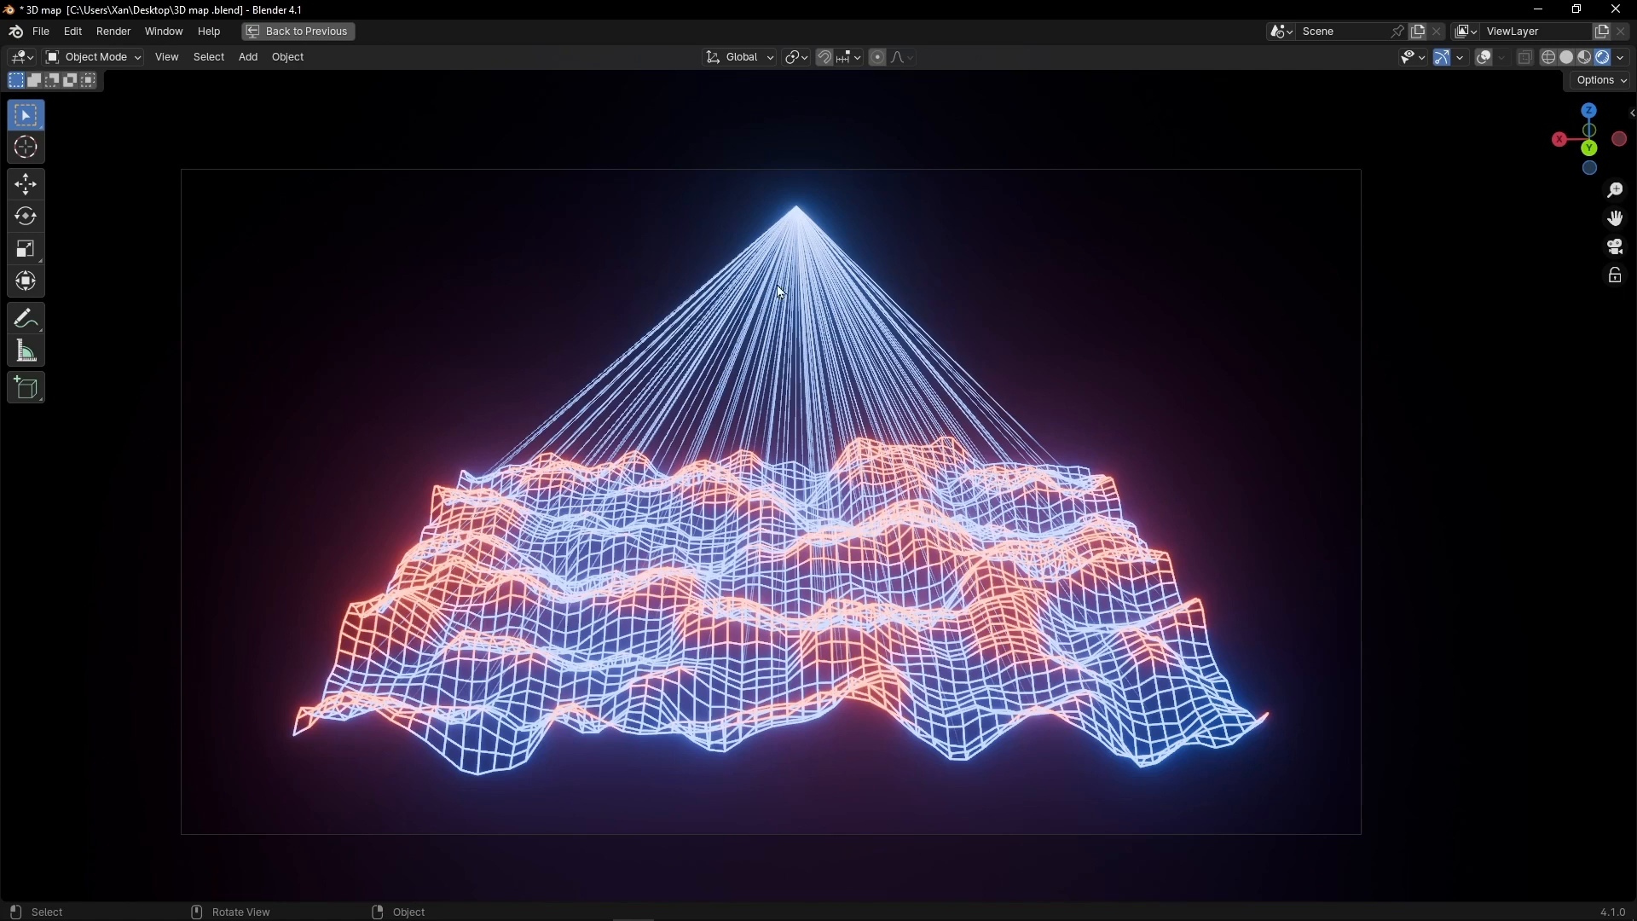
pyautogui.hotkey('ctrl', 'space')
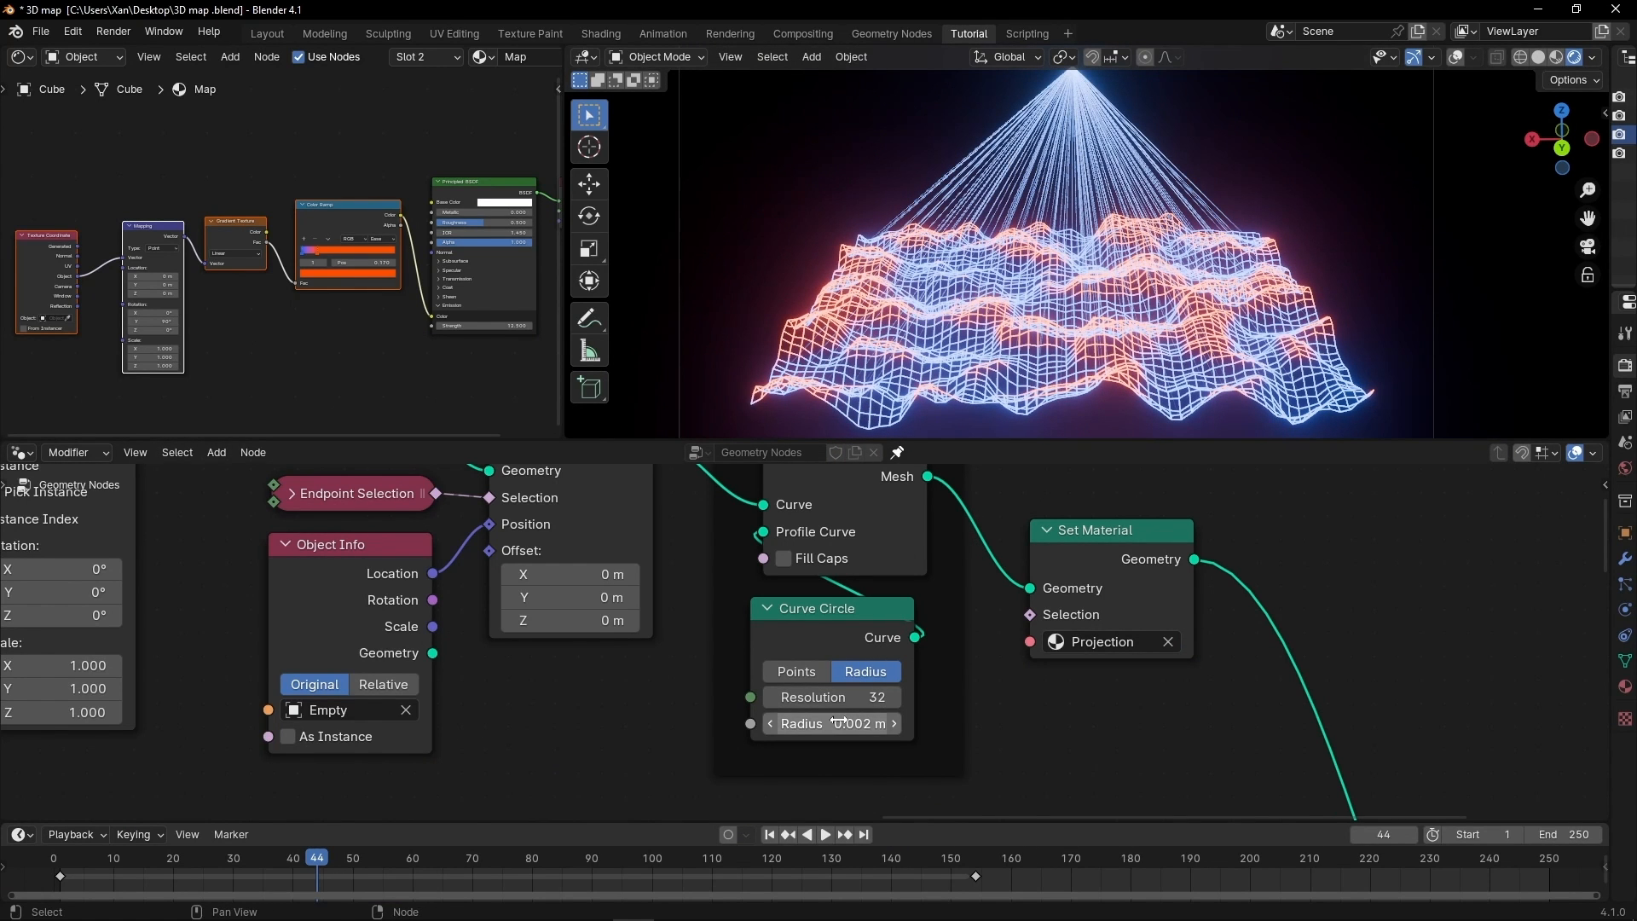
pyautogui.moveTo(852, 723); pyautogui.dragTo(921, 723)
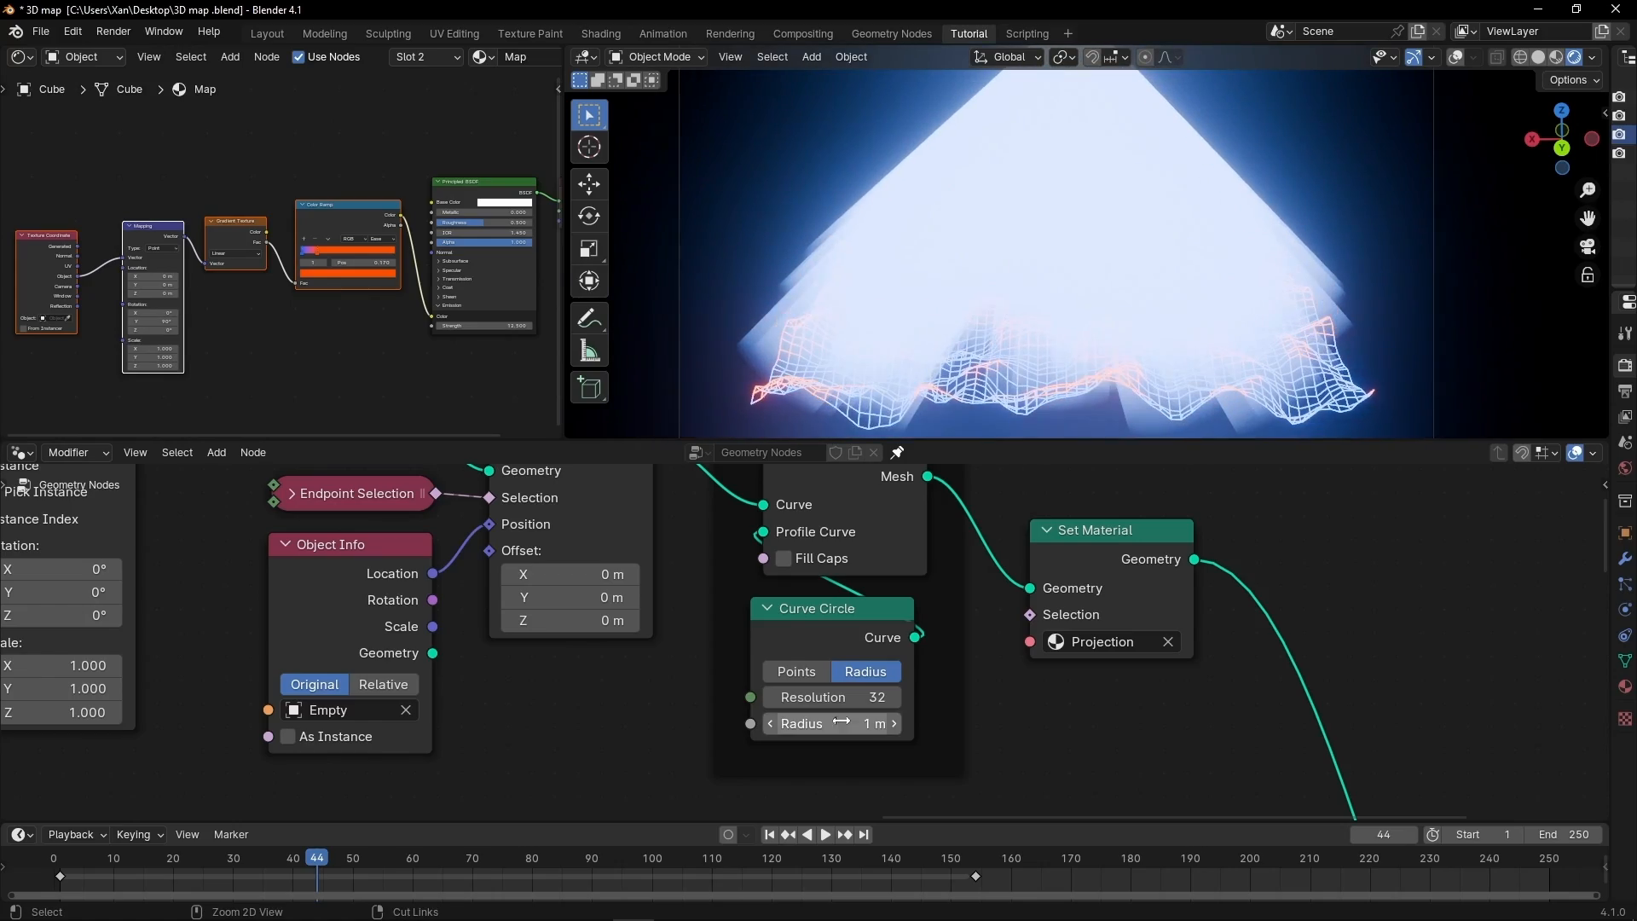
pyautogui.hotkey('ctrl', 'z')
pyautogui.hotkey('ctrl', 'space')
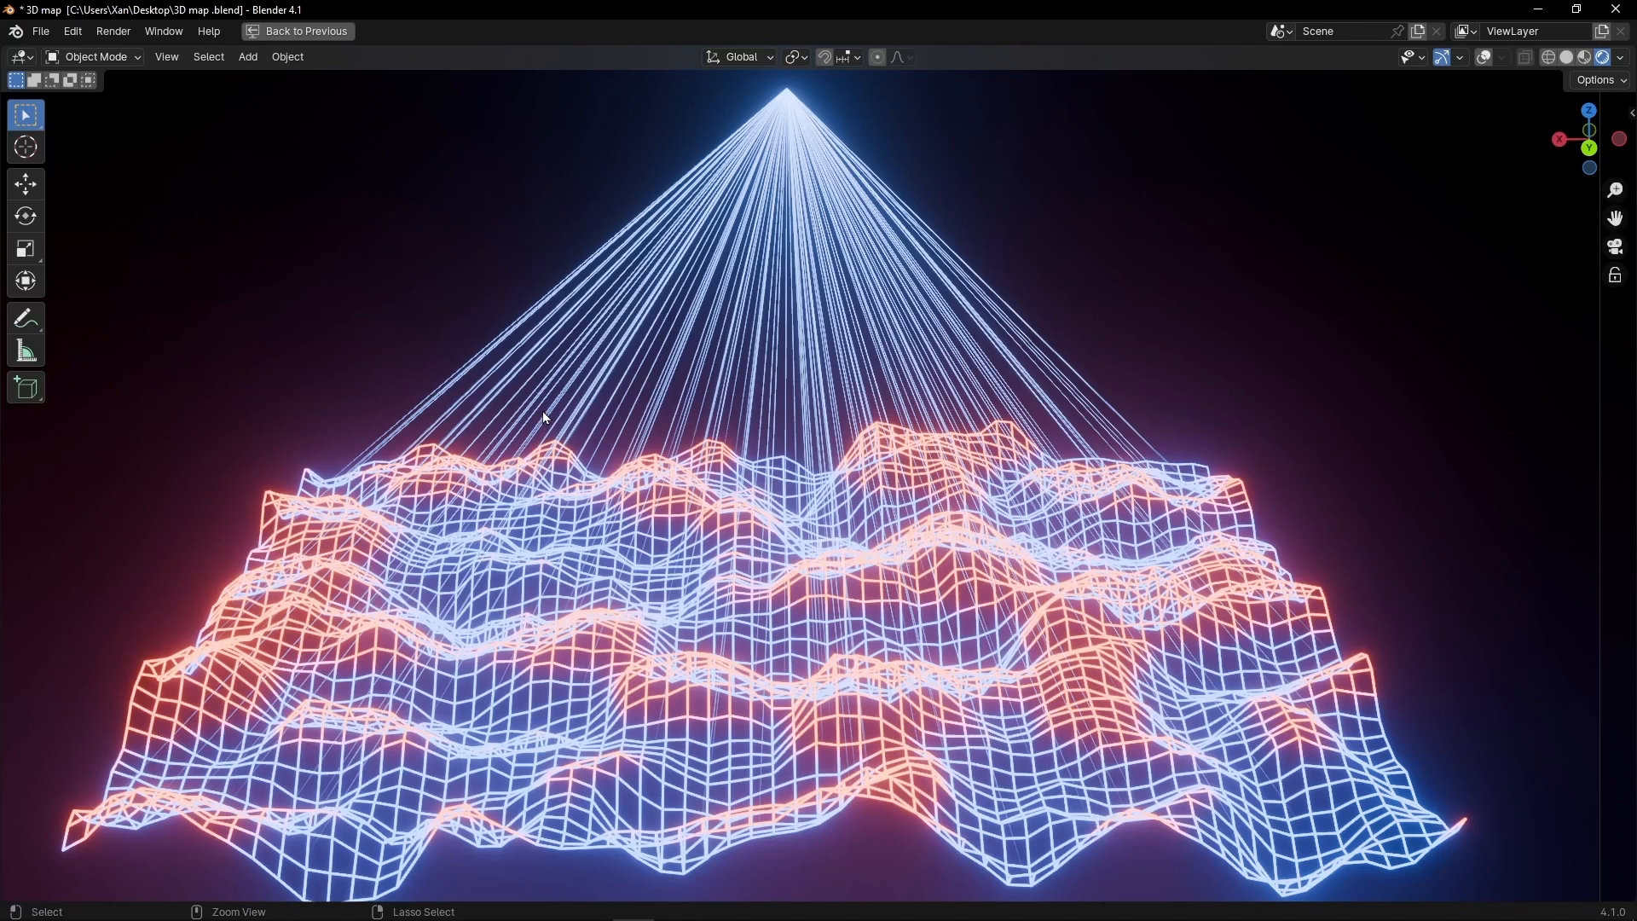
pyautogui.hotkey('ctrl', 'space')
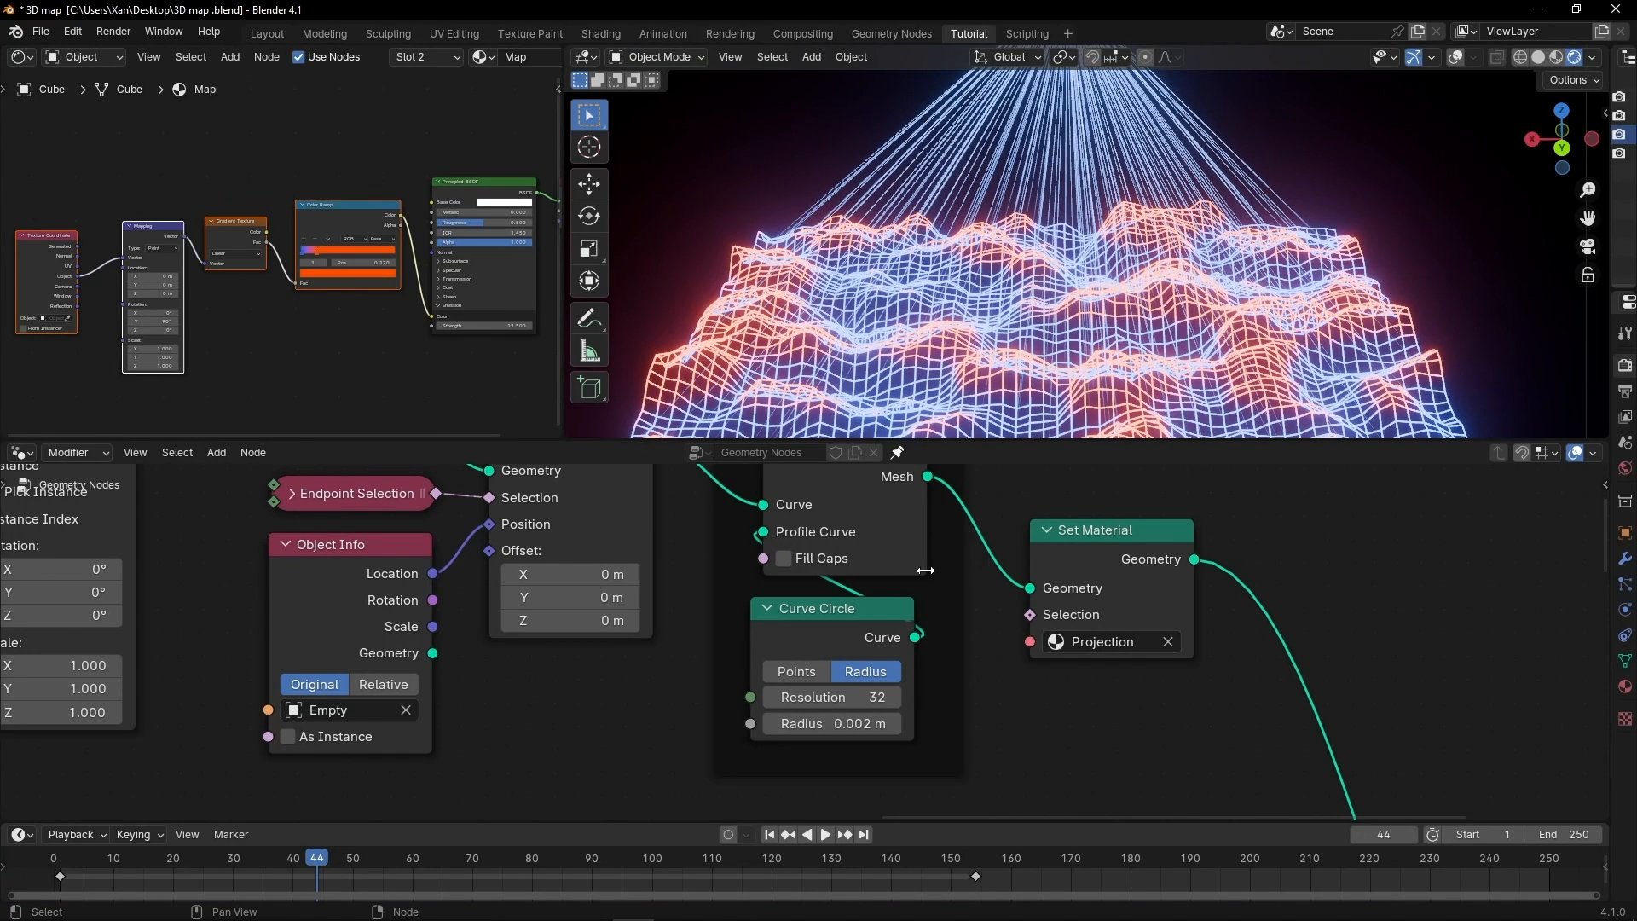
# Shift the Curve to Mesh frame and Set Material node right, and insert Set Curve Radius between Set Position and Curve to Mesh.
pyautogui.hotkey('ctrl', 'space')
pyautogui.moveTo(1011, 467); pyautogui.dragTo(720, 687, button='middle')
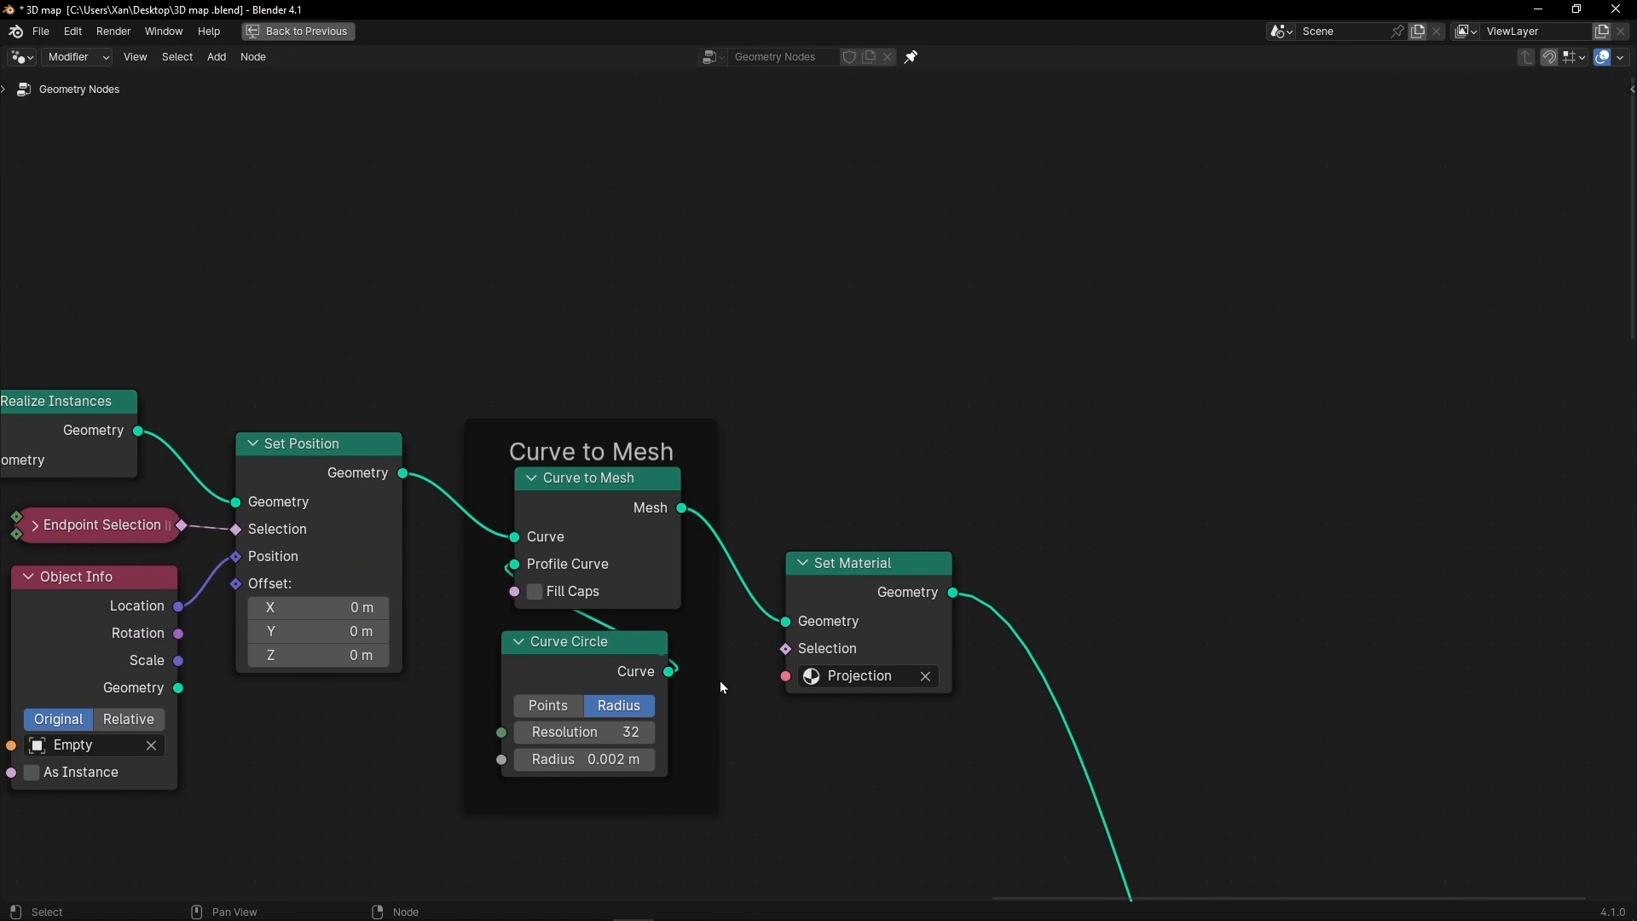
pyautogui.moveTo(525, 341); pyautogui.dragTo(821, 860)
pyautogui.press('g')
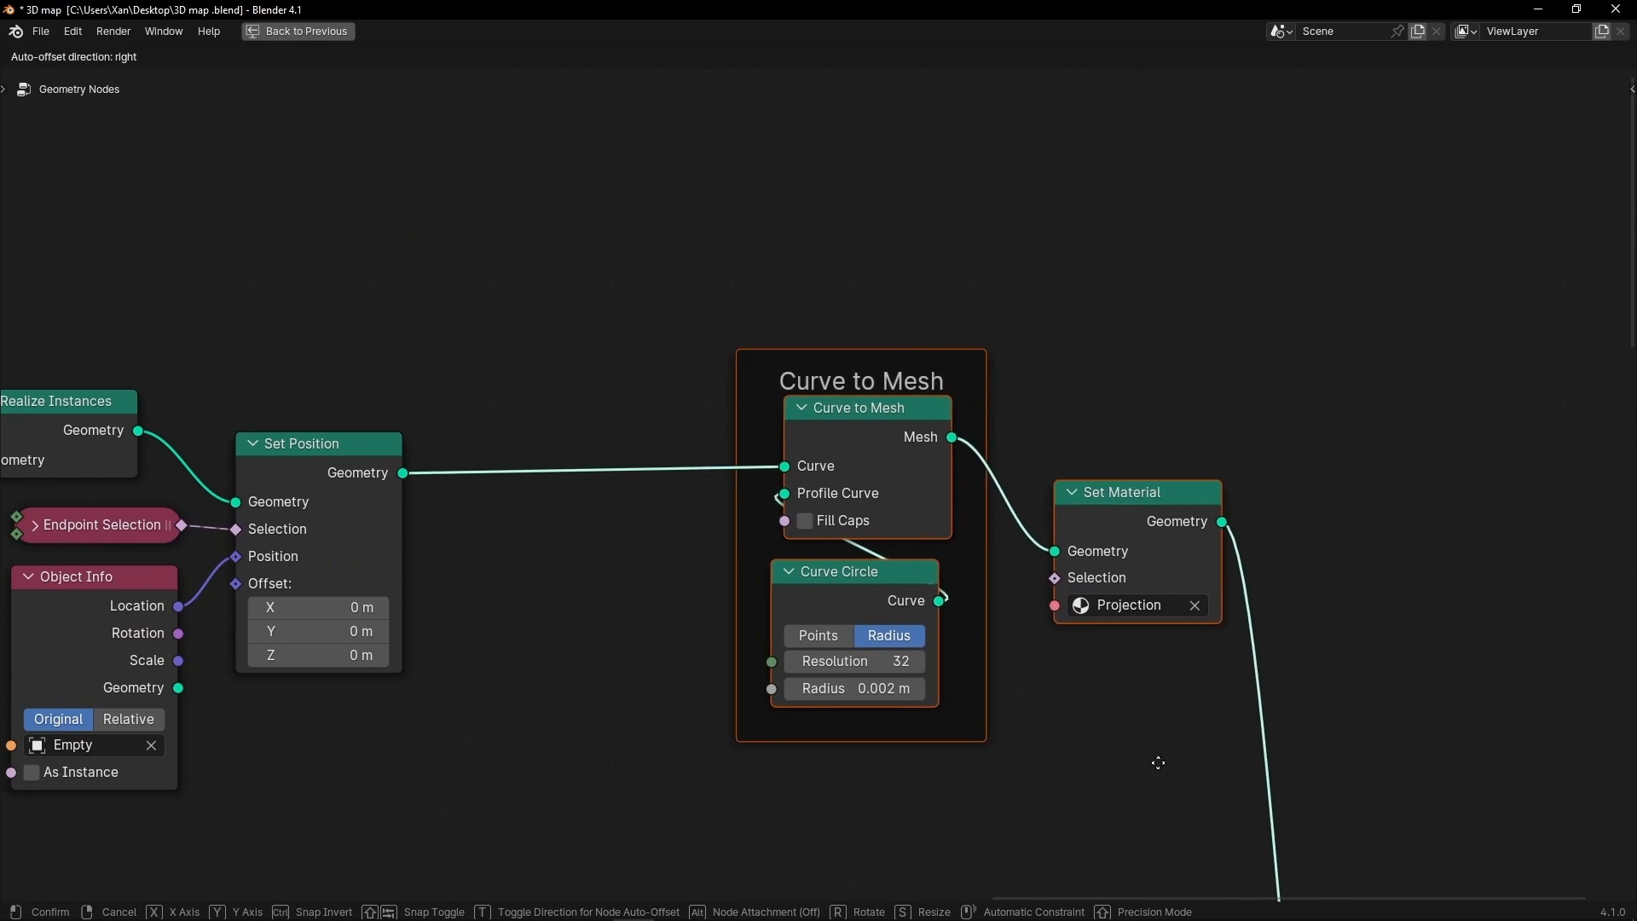
pyautogui.rightClick(1279, 781)
pyautogui.hotkey('shift', 'a')
pyautogui.write('se')
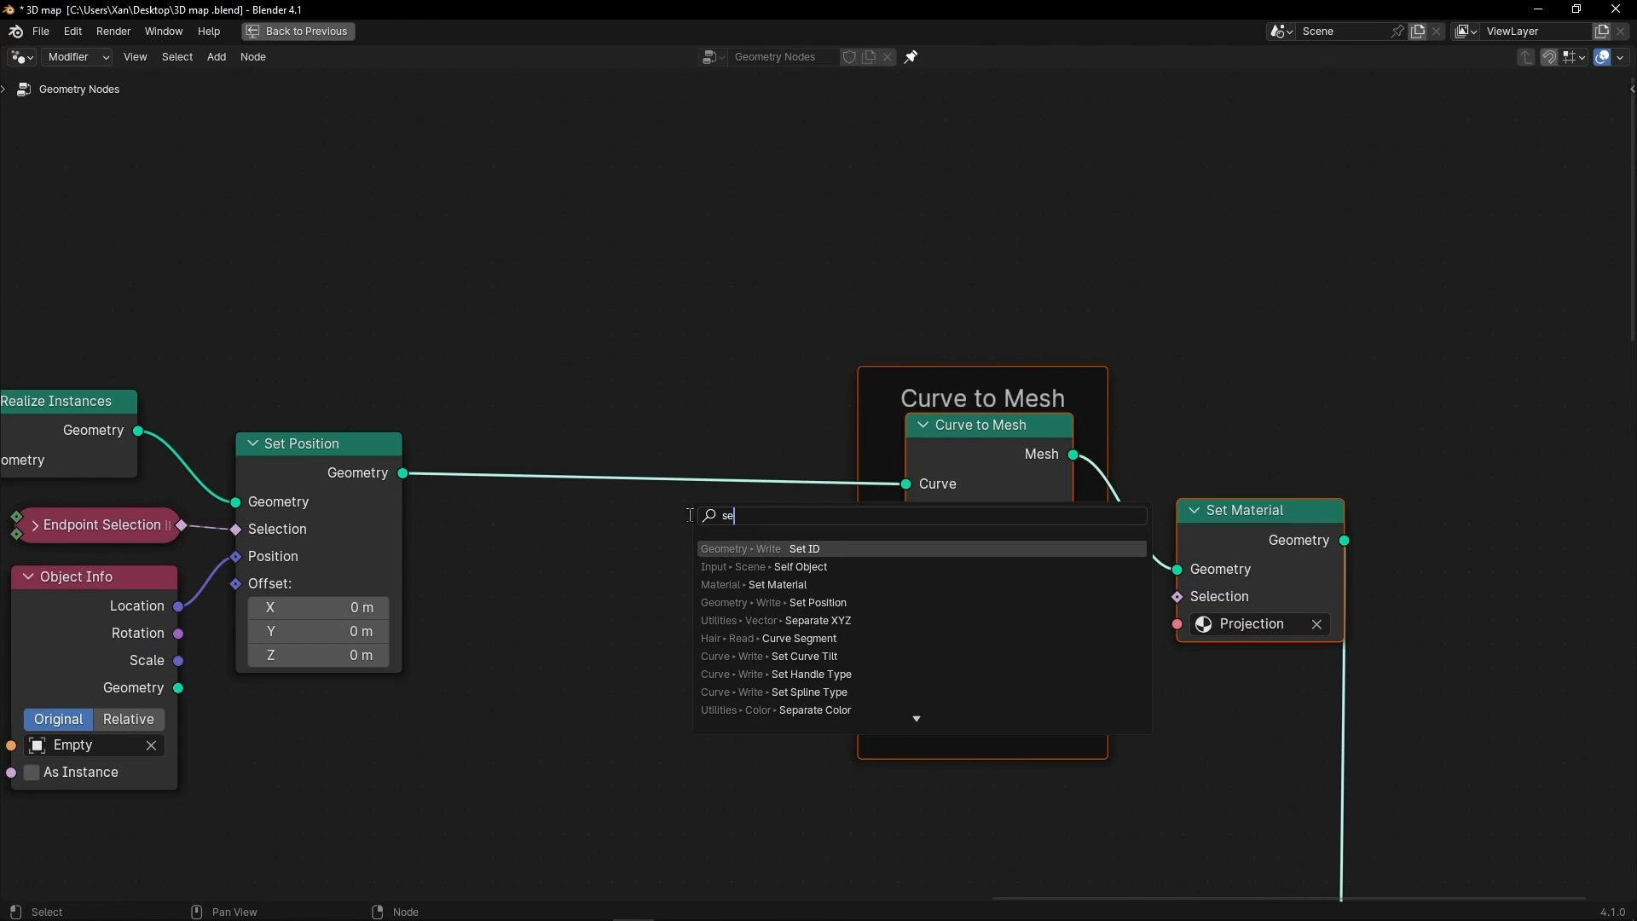
pyautogui.write('t curve ra')
pyautogui.press('Return')
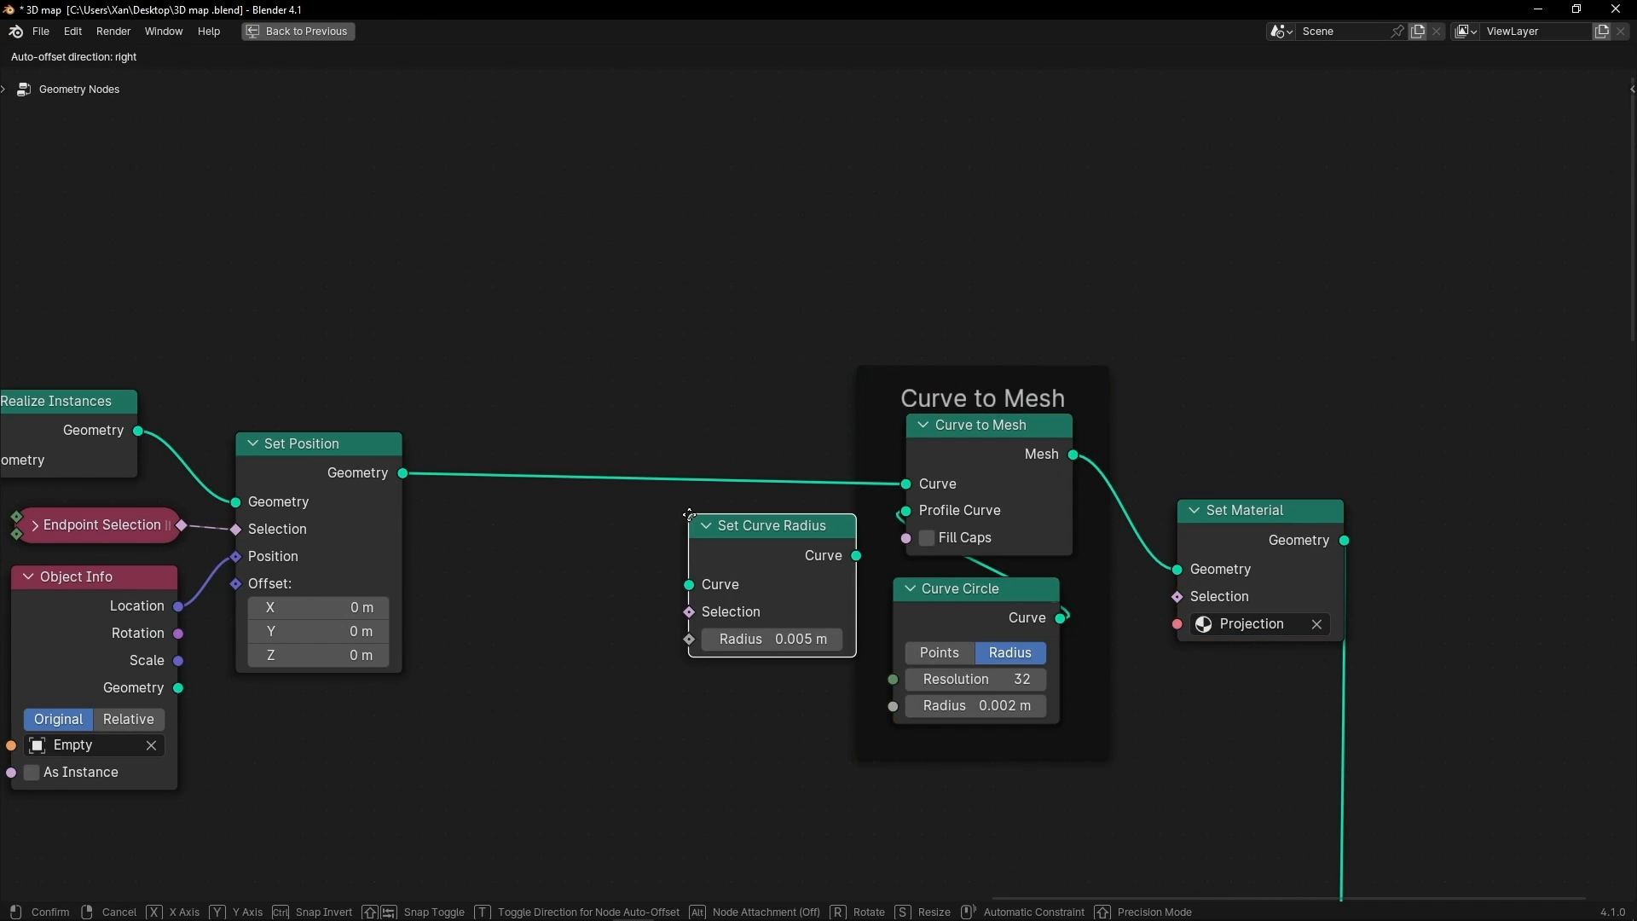
pyautogui.click(605, 442)
pyautogui.hotkey('ctrl', 'alt', 'space')
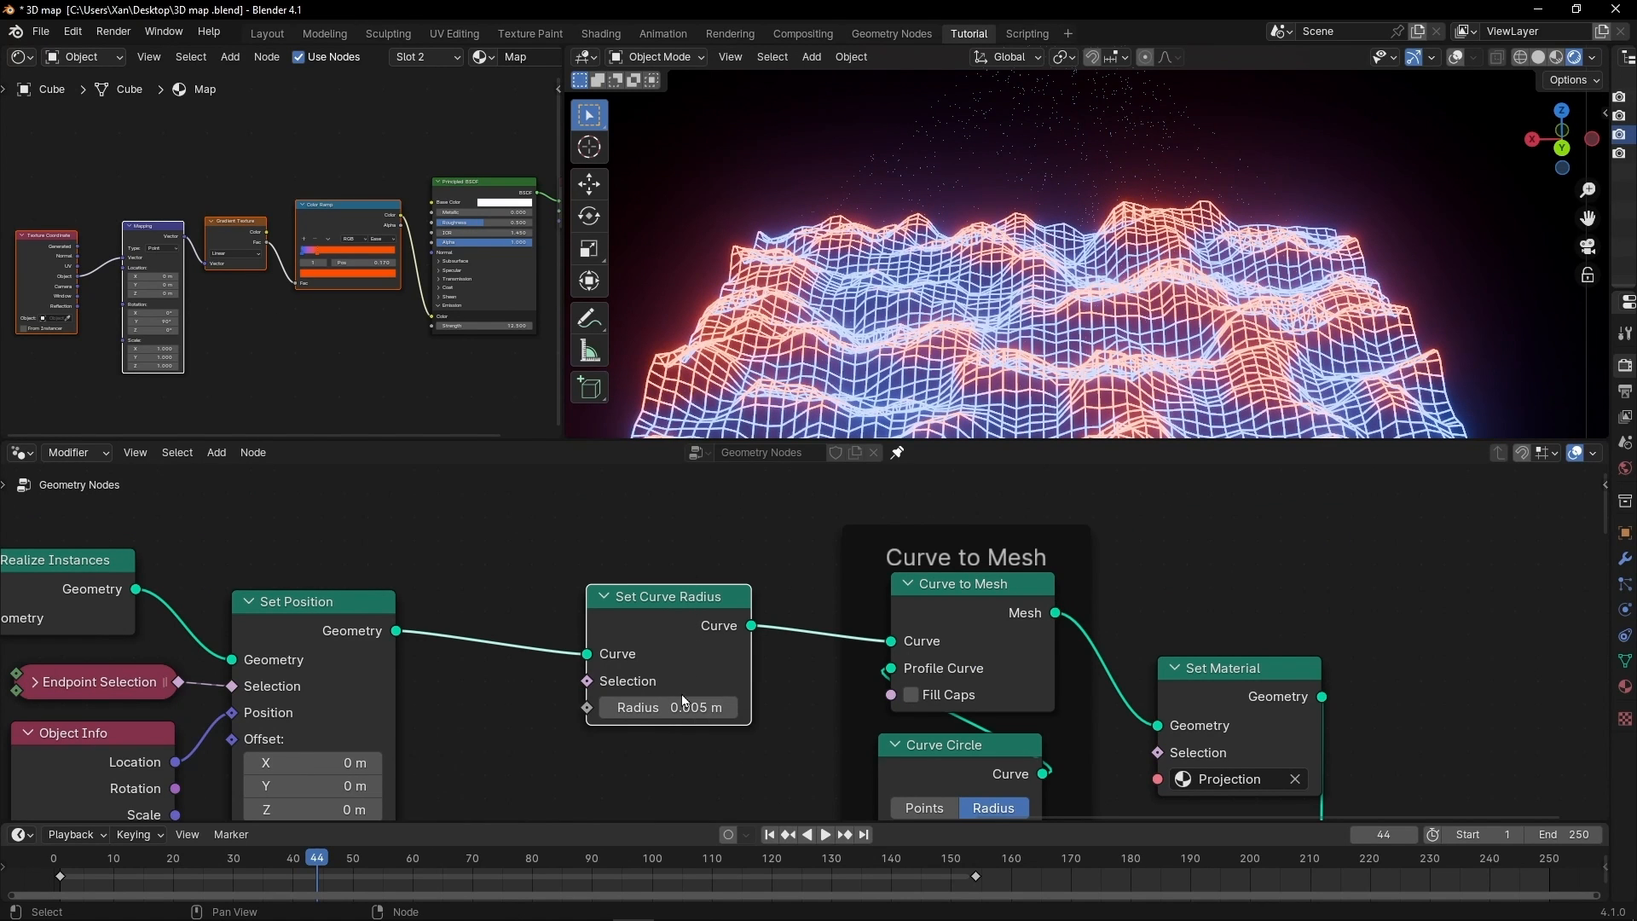
# Try a Radius of 23.3 m on Set Curve Radius and examine the thickened lines full screen.
pyautogui.moveTo(709, 693); pyautogui.dragTo(1010, 692)
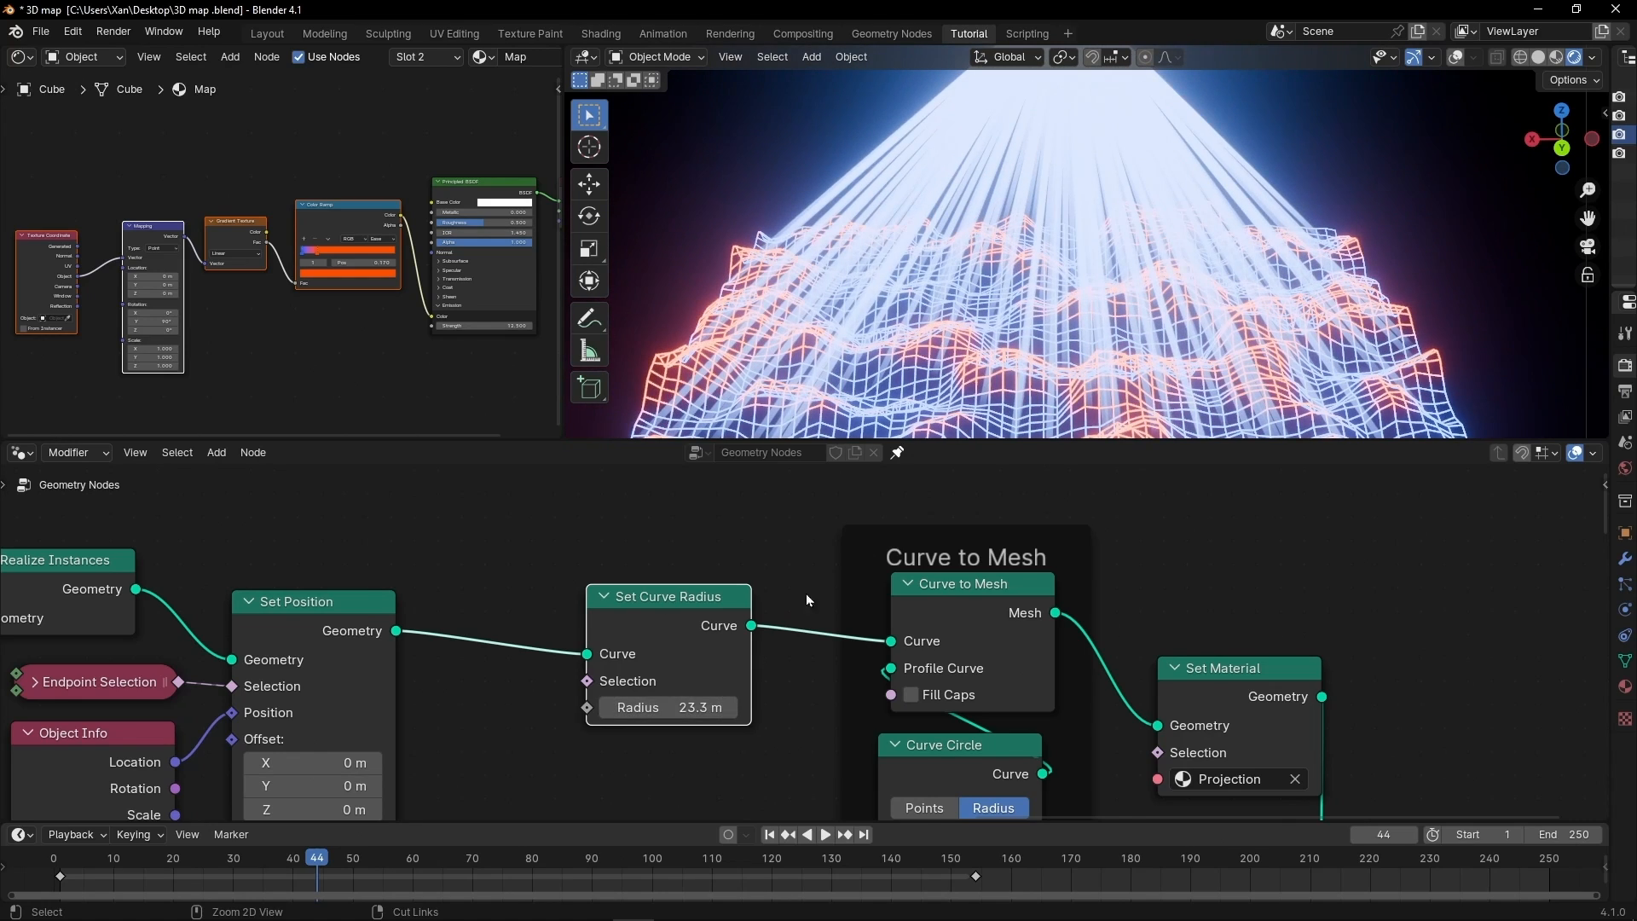
pyautogui.hotkey('ctrl', 'alt', 'space')
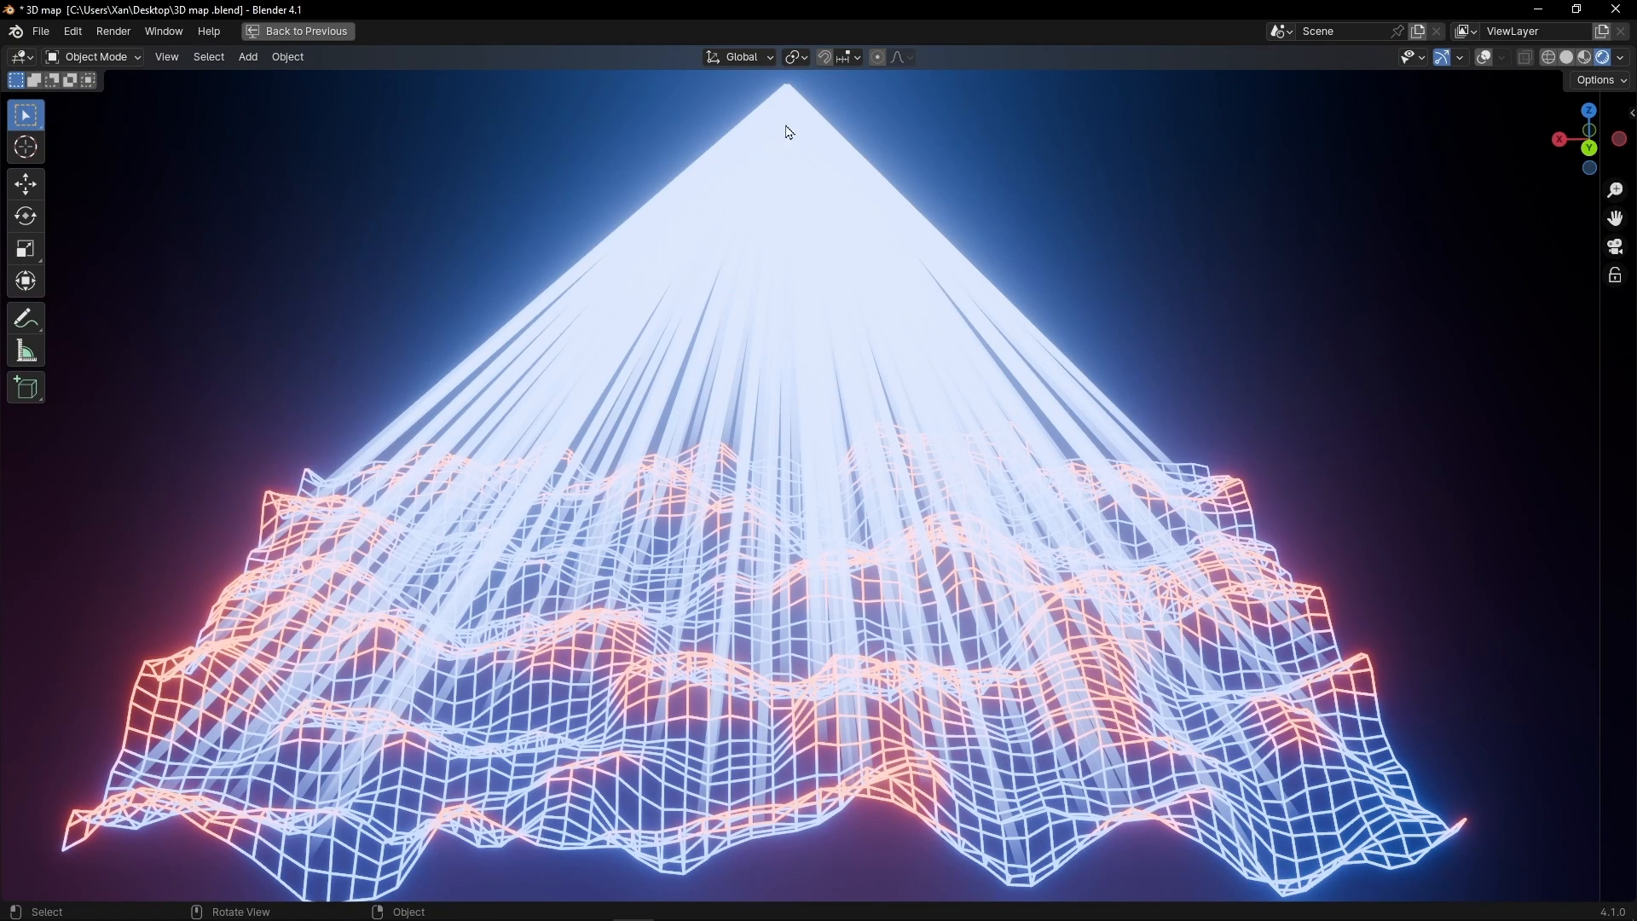
pyautogui.hotkey('ctrl', 'alt', 'space')
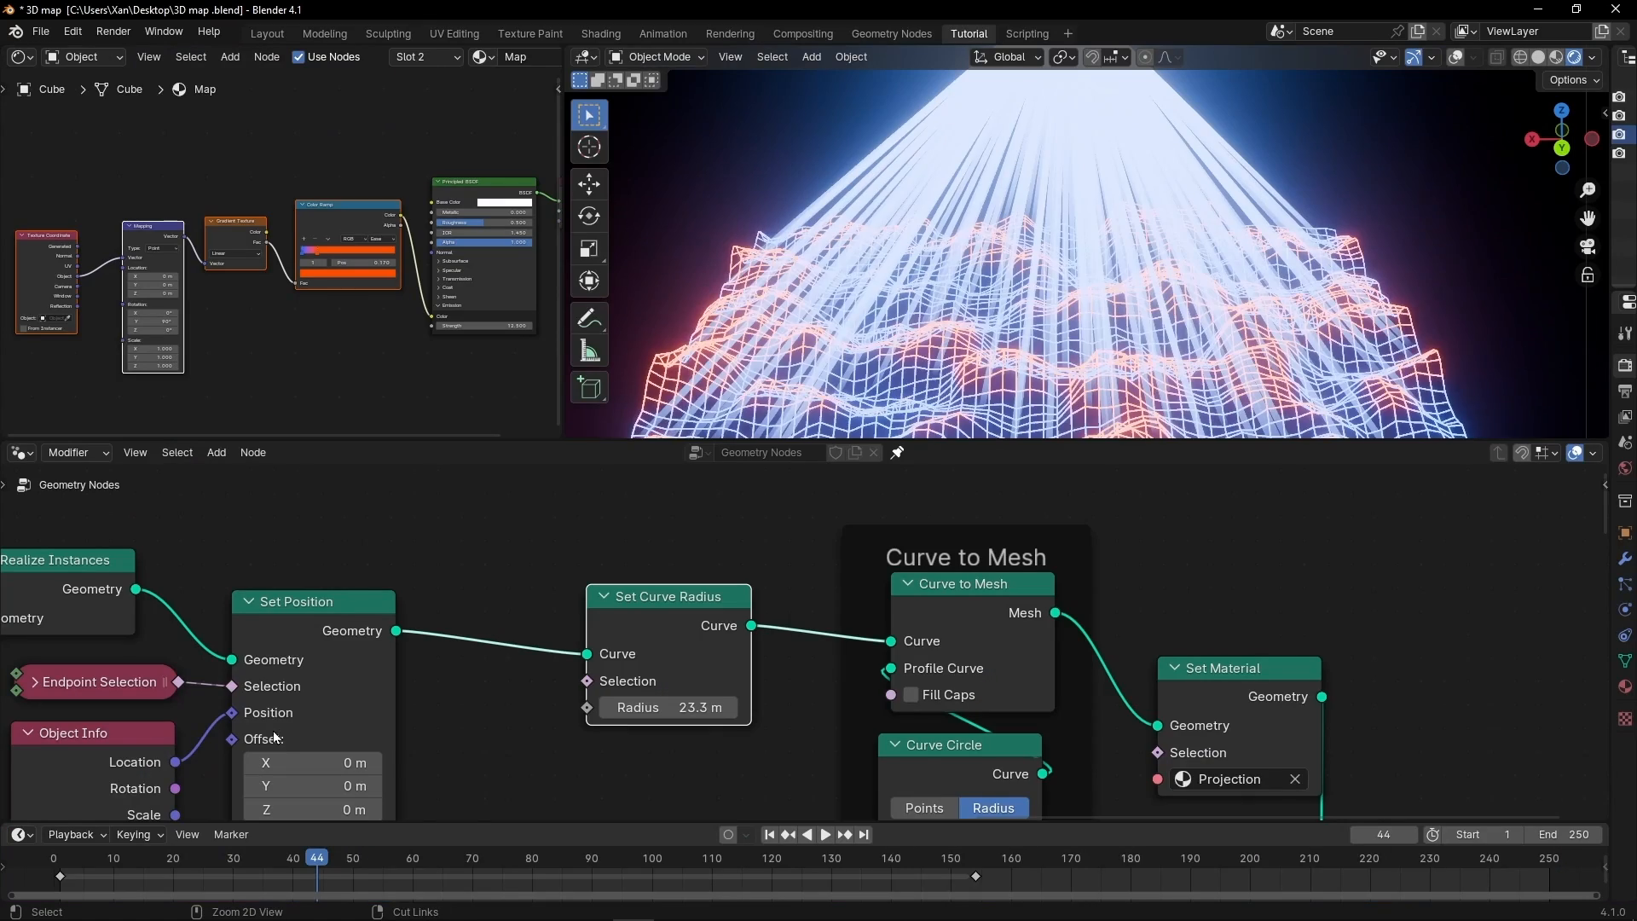
# Add a Spline Parameter node with its Factor driving the Set Curve Radius Radius, and place it above the node chain.
pyautogui.moveTo(592, 733); pyautogui.dragTo(657, 745, button='middle')
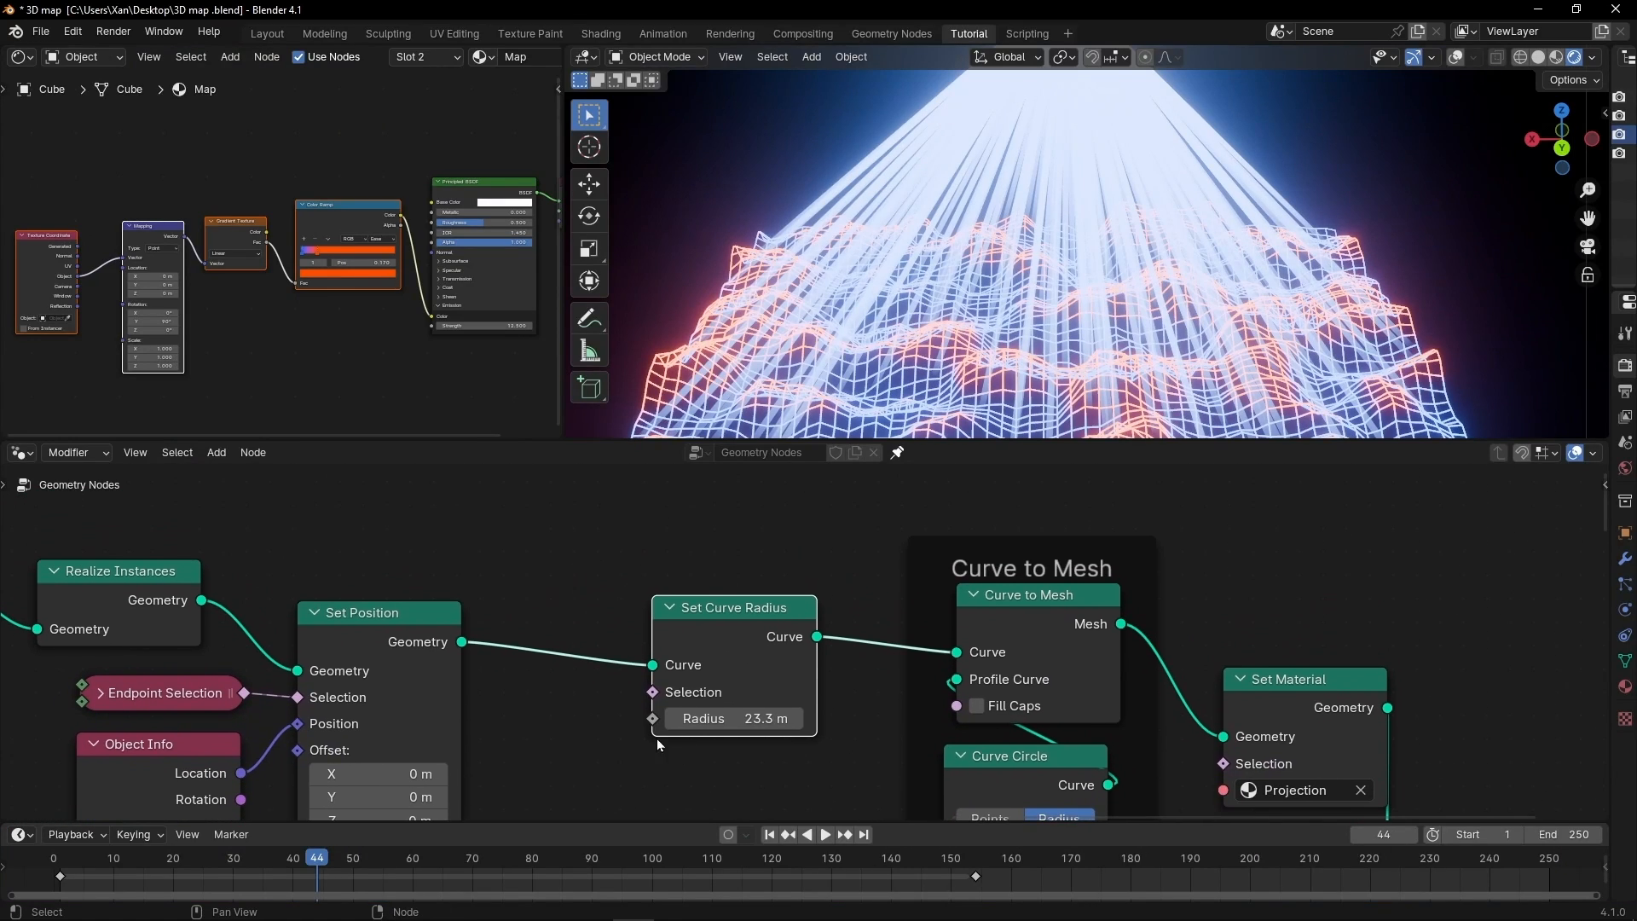
pyautogui.moveTo(653, 723); pyautogui.dragTo(671, 499)
pyautogui.write('s')
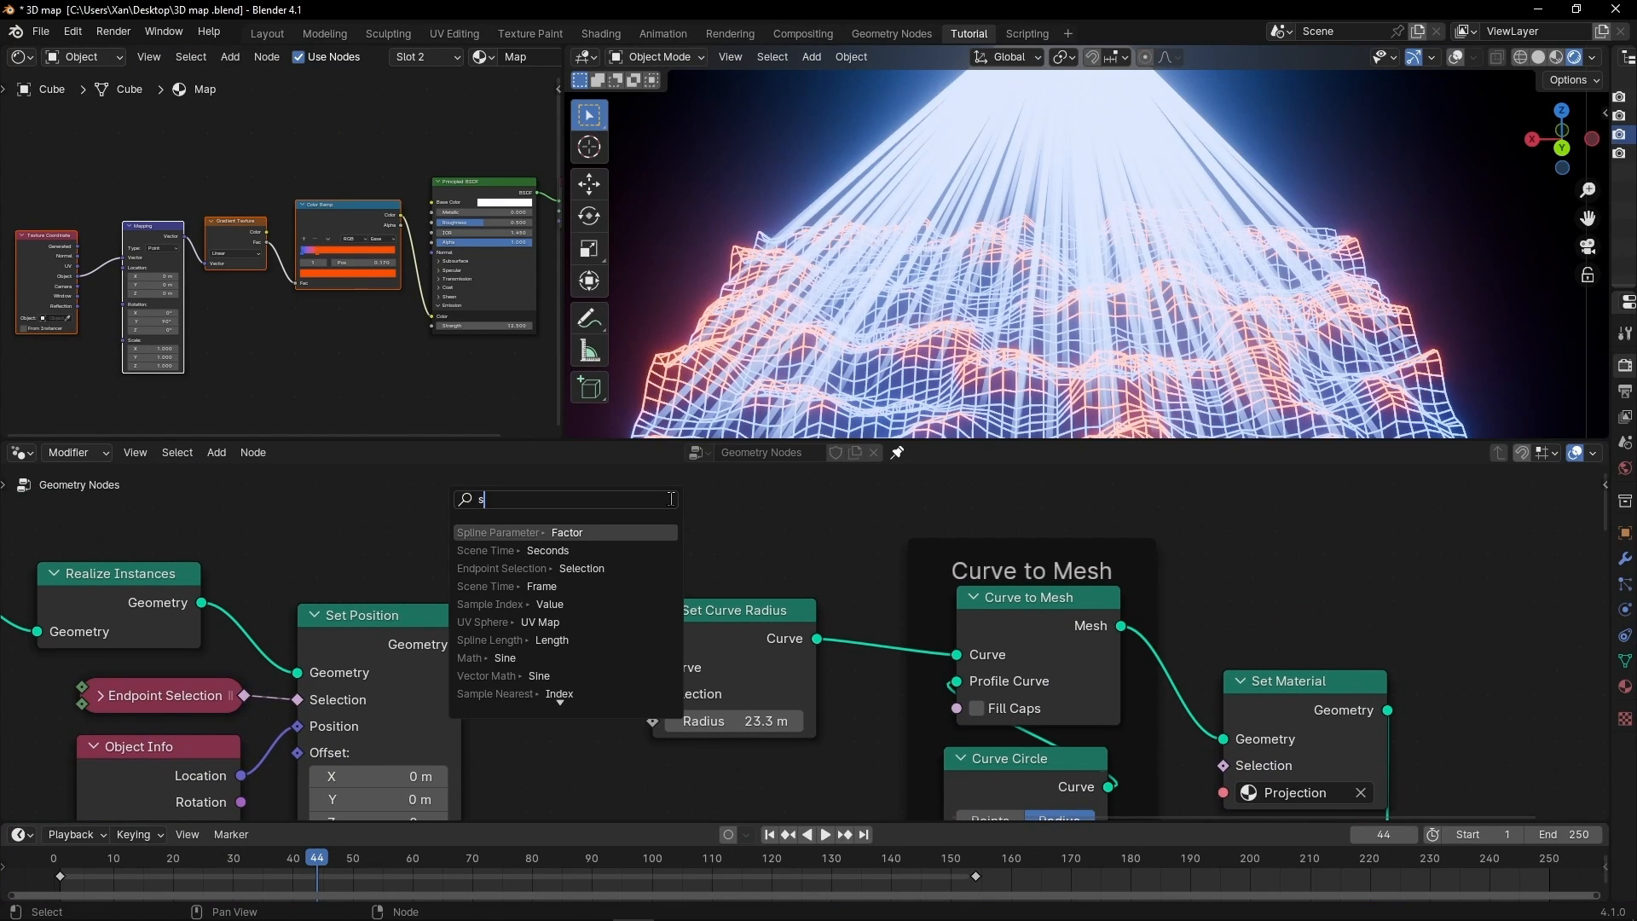
pyautogui.write('pline para')
pyautogui.press('Return')
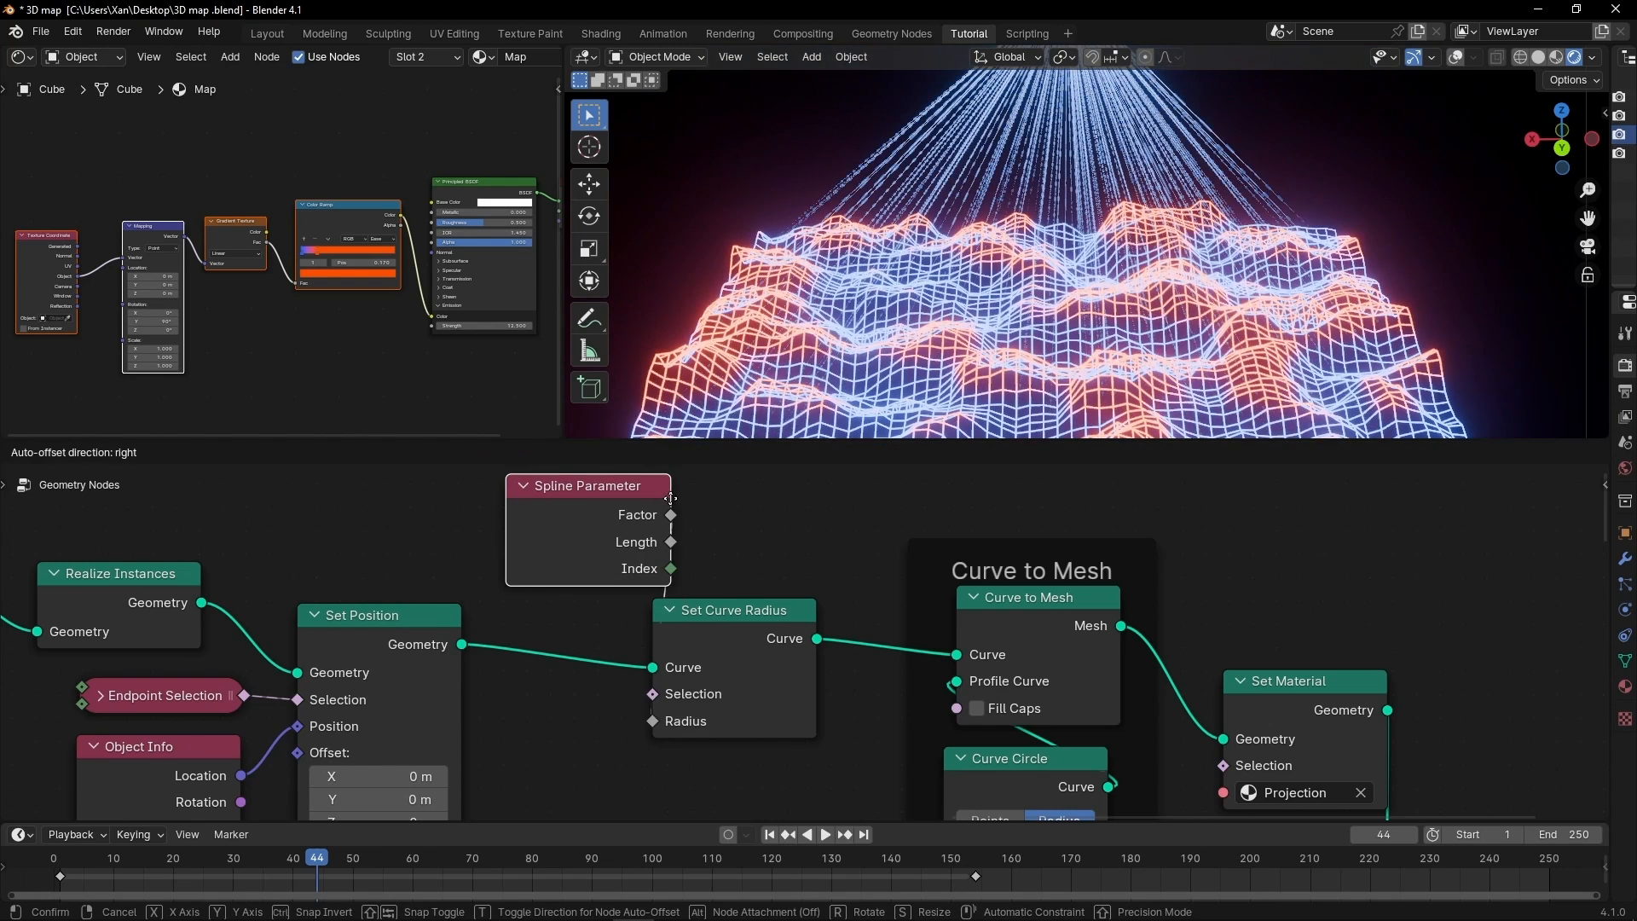
pyautogui.click(641, 492)
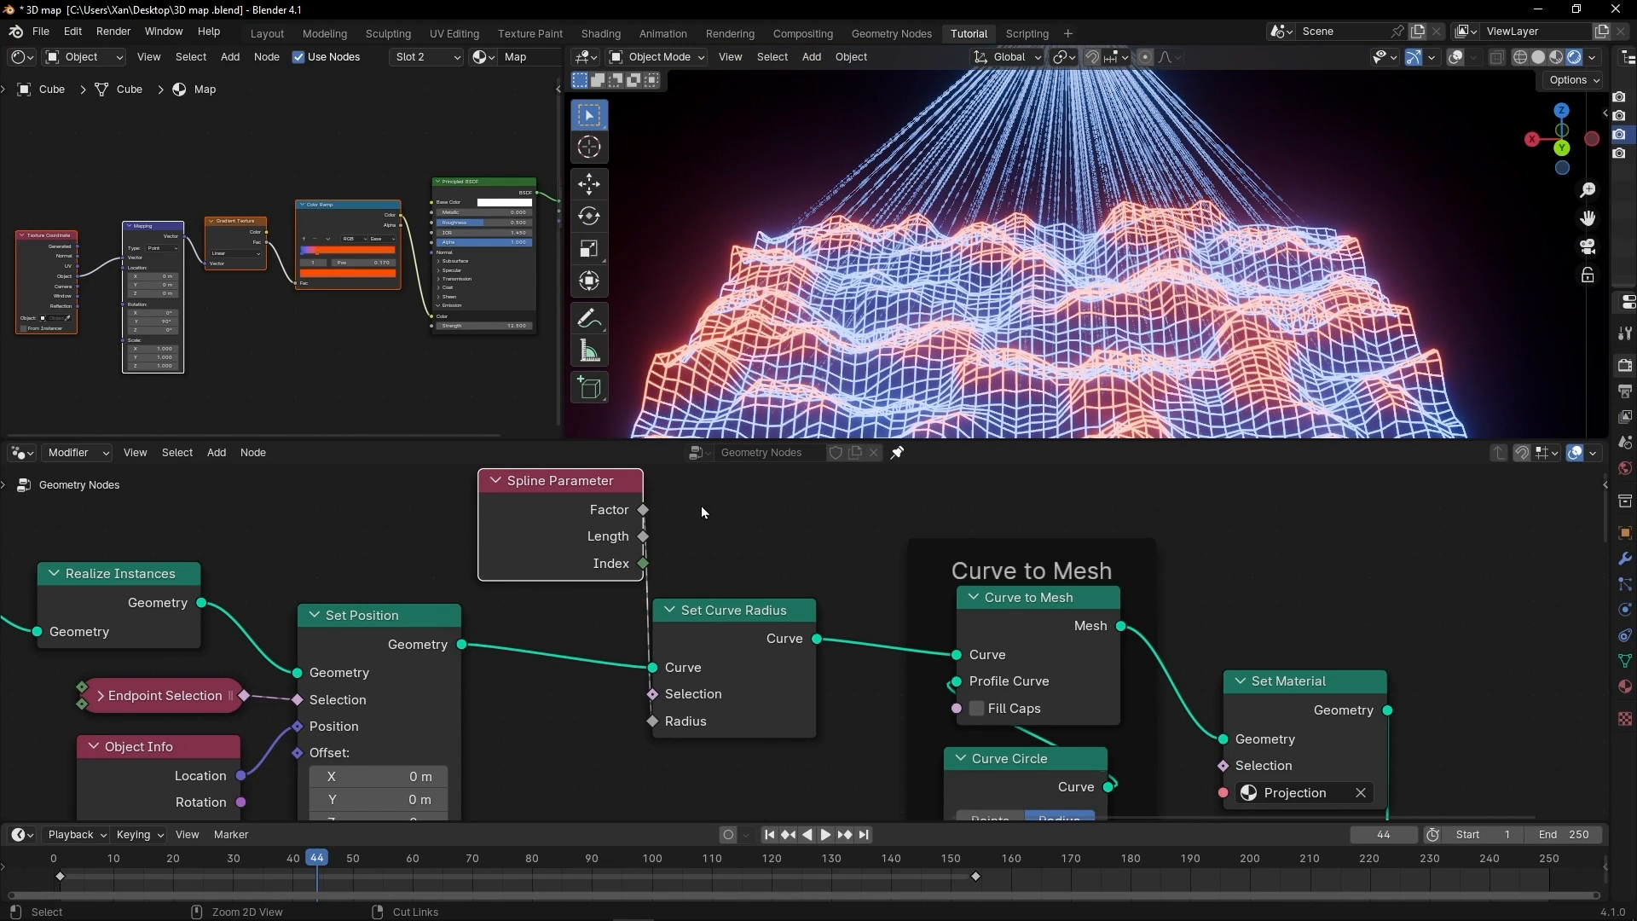
pyautogui.moveTo(733, 515); pyautogui.dragTo(791, 631, button='middle')
pyautogui.moveTo(657, 622); pyautogui.dragTo(560, 558)
# Insert a Float Curve node between the Spline Parameter Factor and the Set Curve Radius Radius.
pyautogui.hotkey('shift', 'a')
pyautogui.write('f')
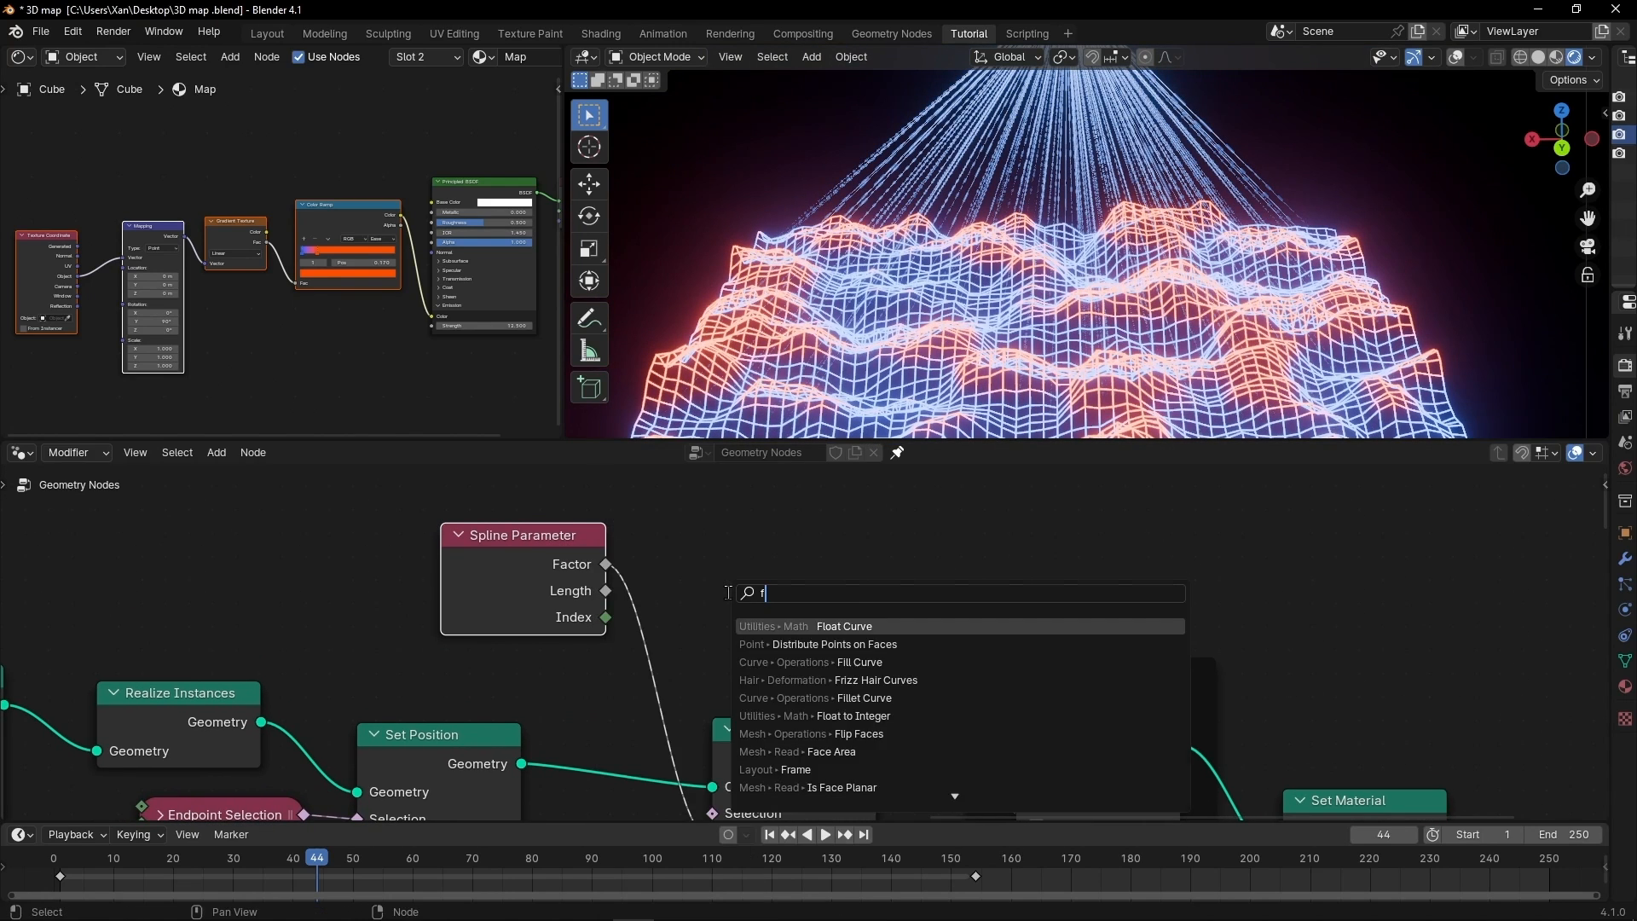
pyautogui.write('loat')
pyautogui.press('Return')
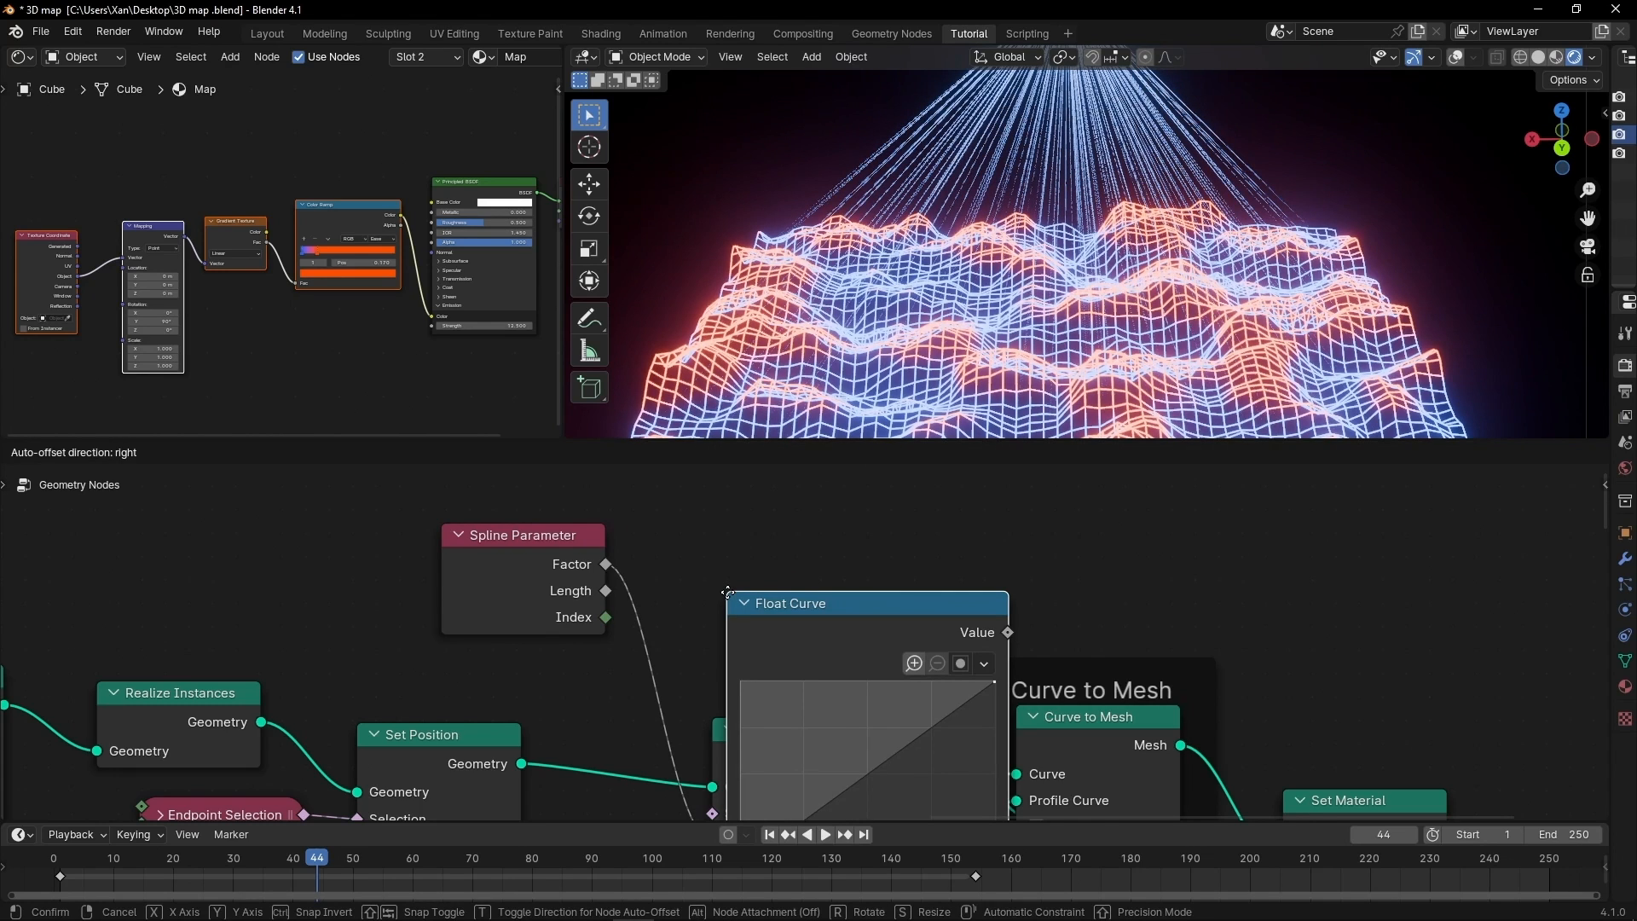
pyautogui.click(623, 550)
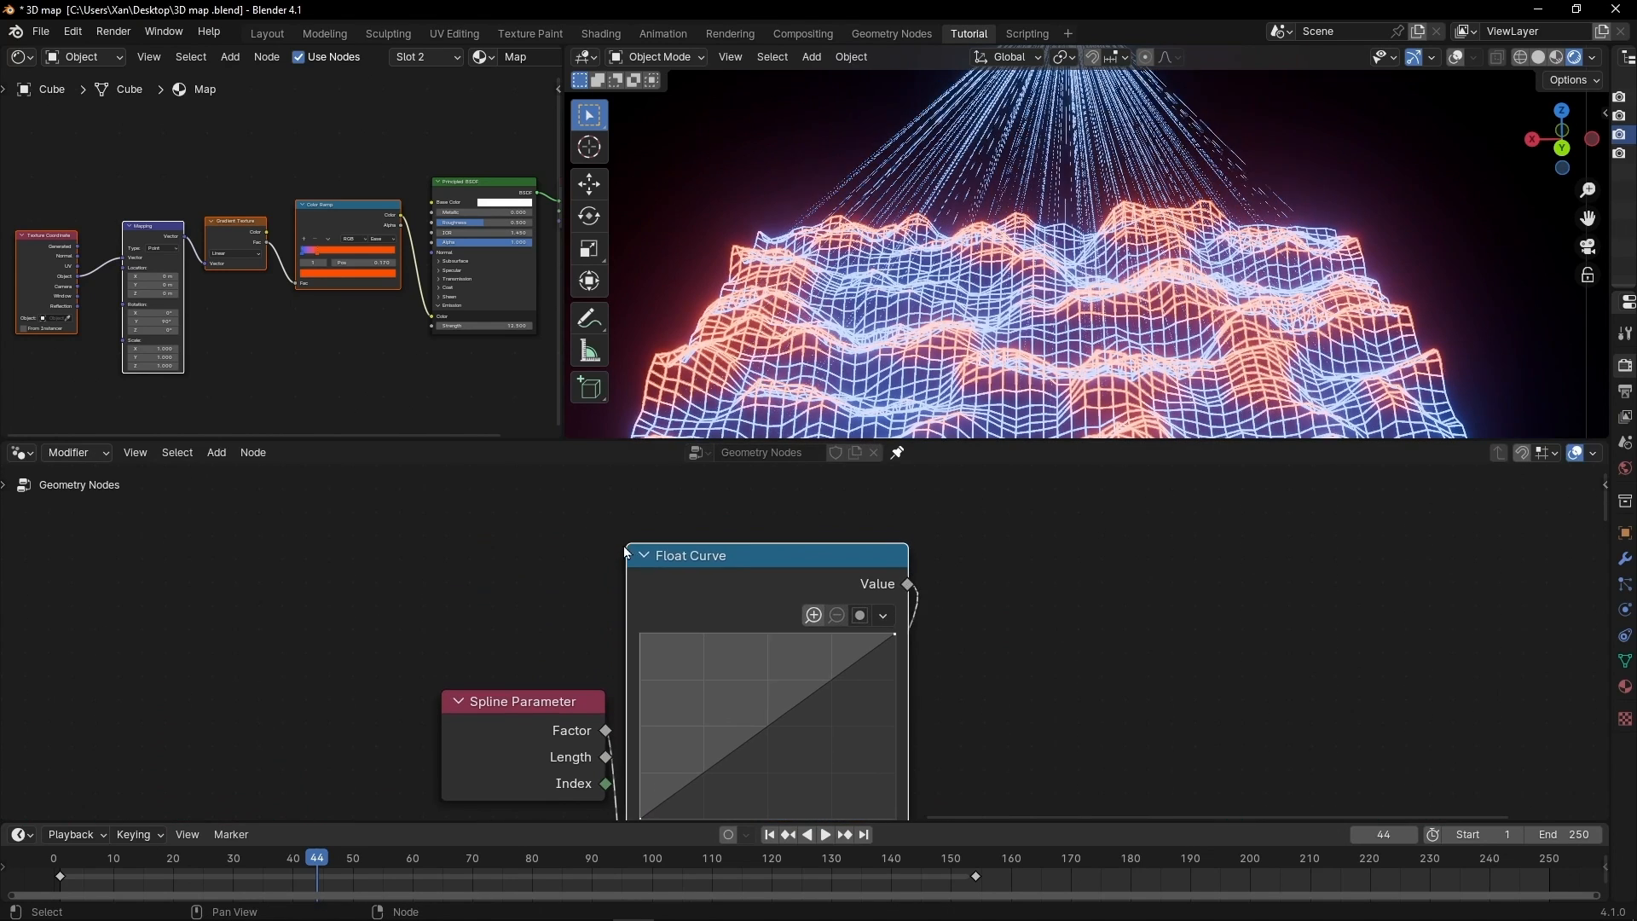
# Move the Spline Parameter and Float Curve nodes further left to make room before Set Curve Radius.
pyautogui.scroll(-6, 1125, 613)
pyautogui.moveTo(1125, 614); pyautogui.dragTo(1065, 576, button='middle')
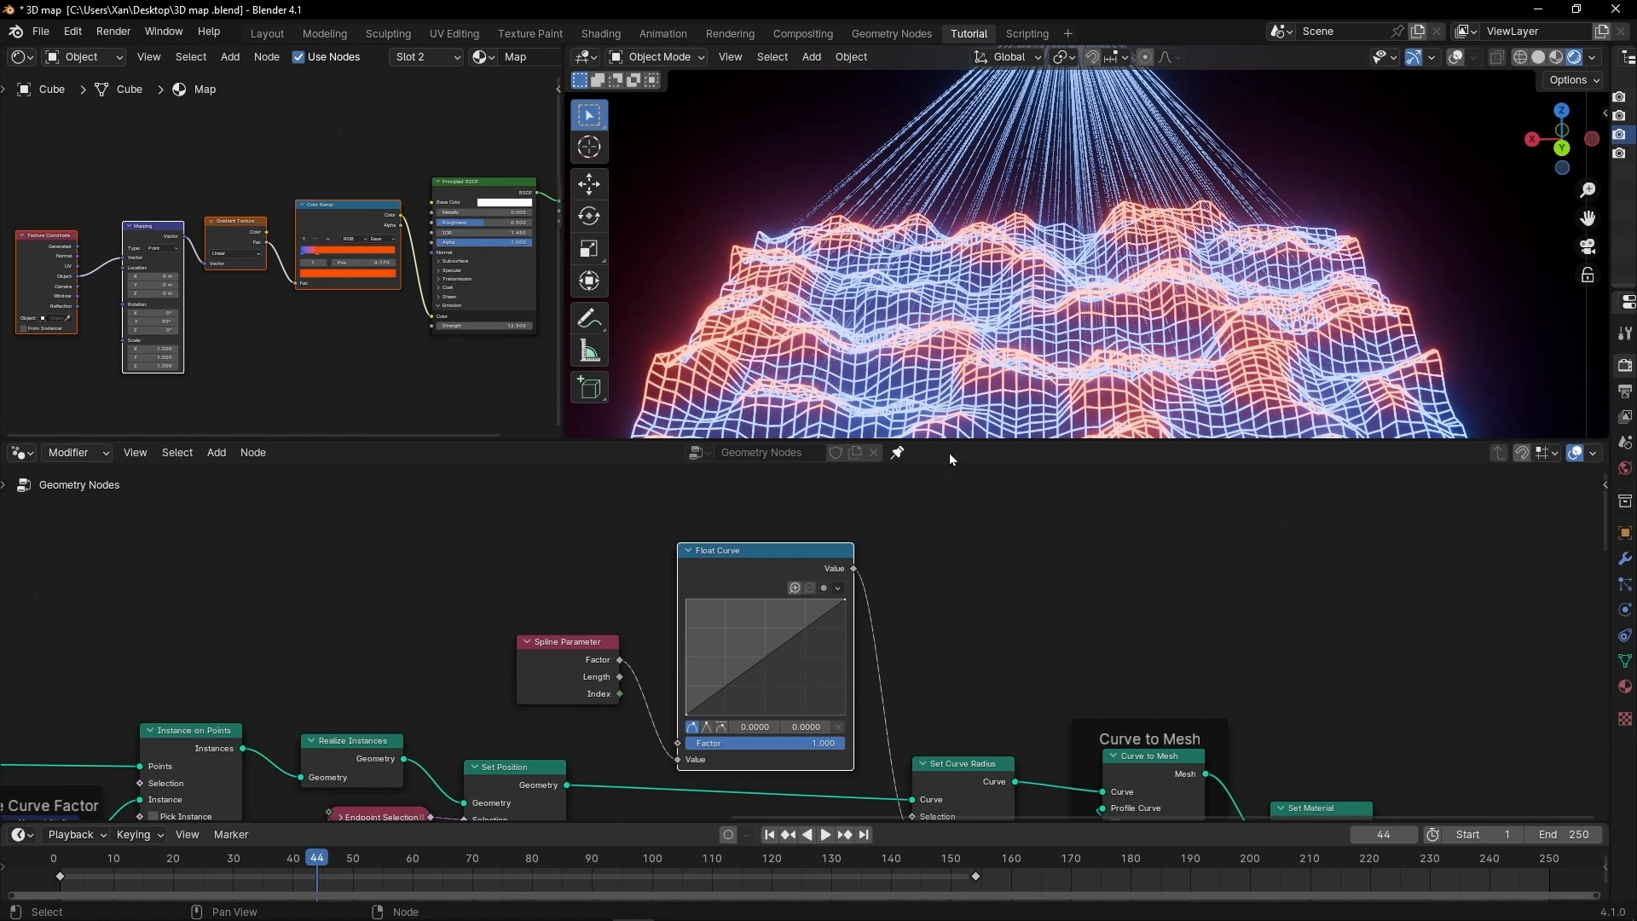
pyautogui.moveTo(566, 641); pyautogui.dragTo(382, 587)
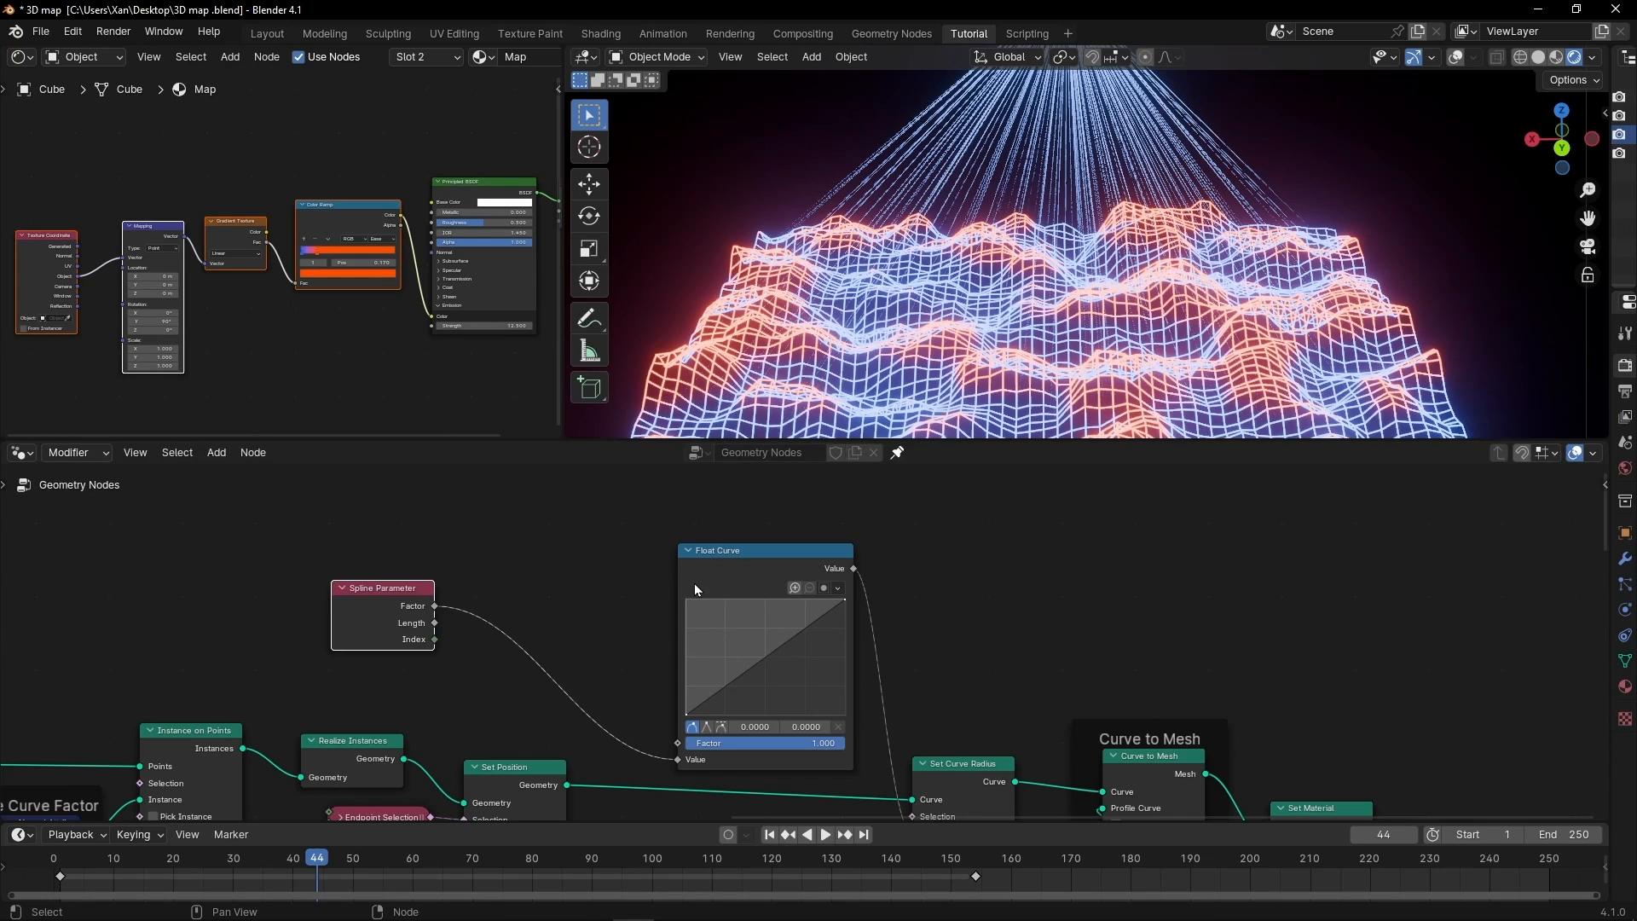
pyautogui.moveTo(742, 550); pyautogui.dragTo(581, 521)
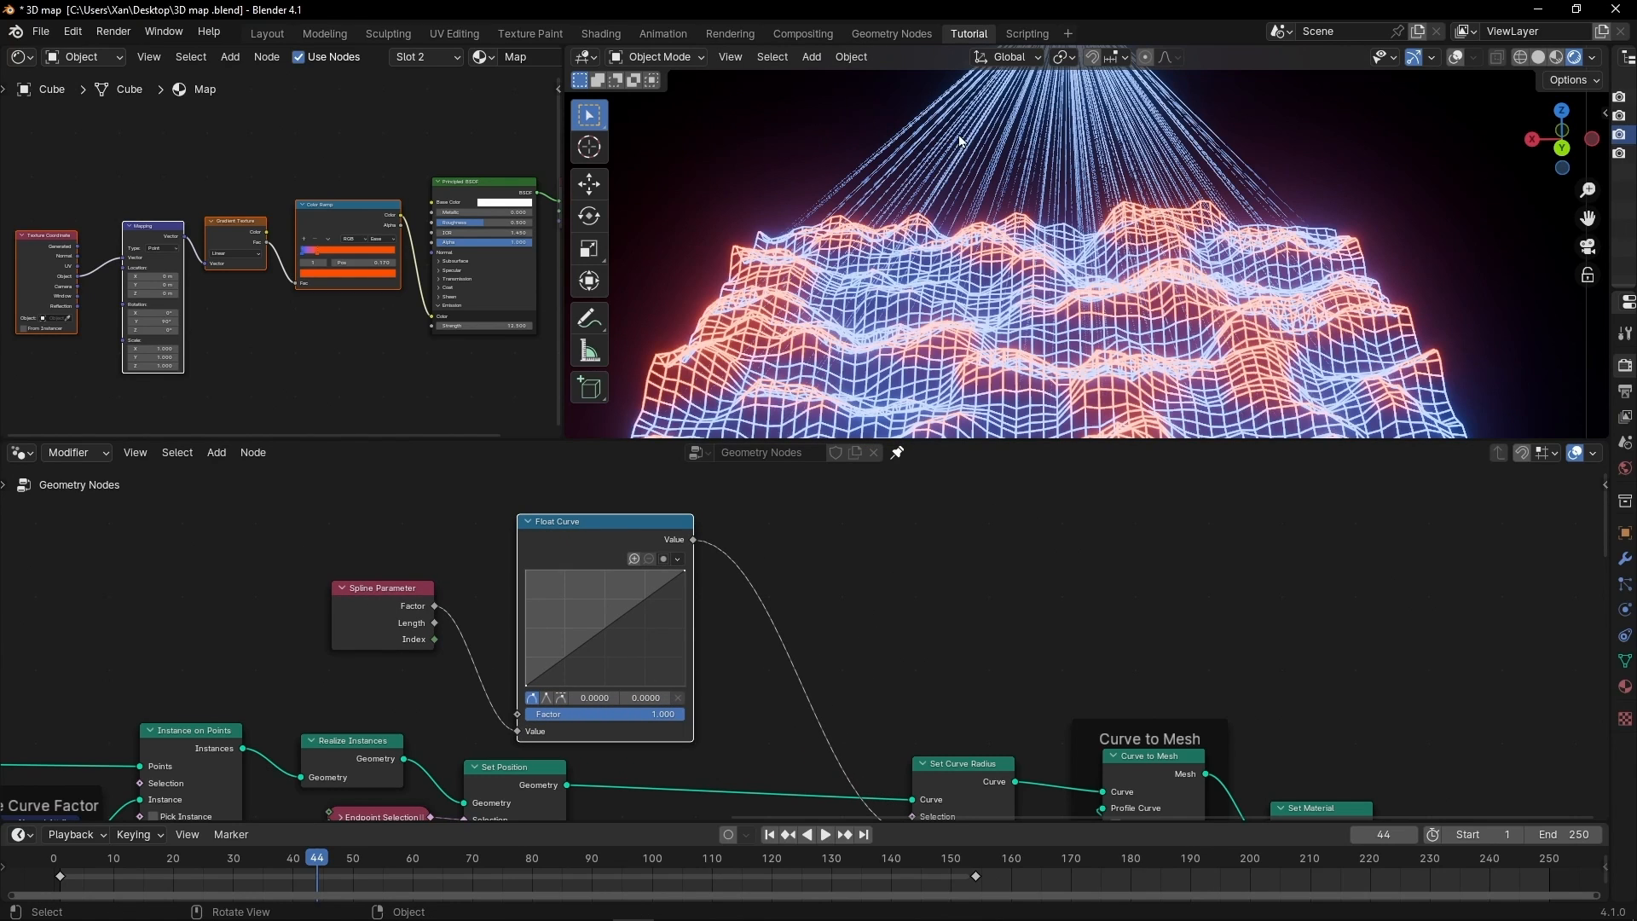
# Insert a Math node set to Multiply with Value 53.6 between Float Curve and Set Curve Radius, and inspect the thickened lines full screen.
pyautogui.moveTo(803, 682); pyautogui.dragTo(846, 648, button='middle')
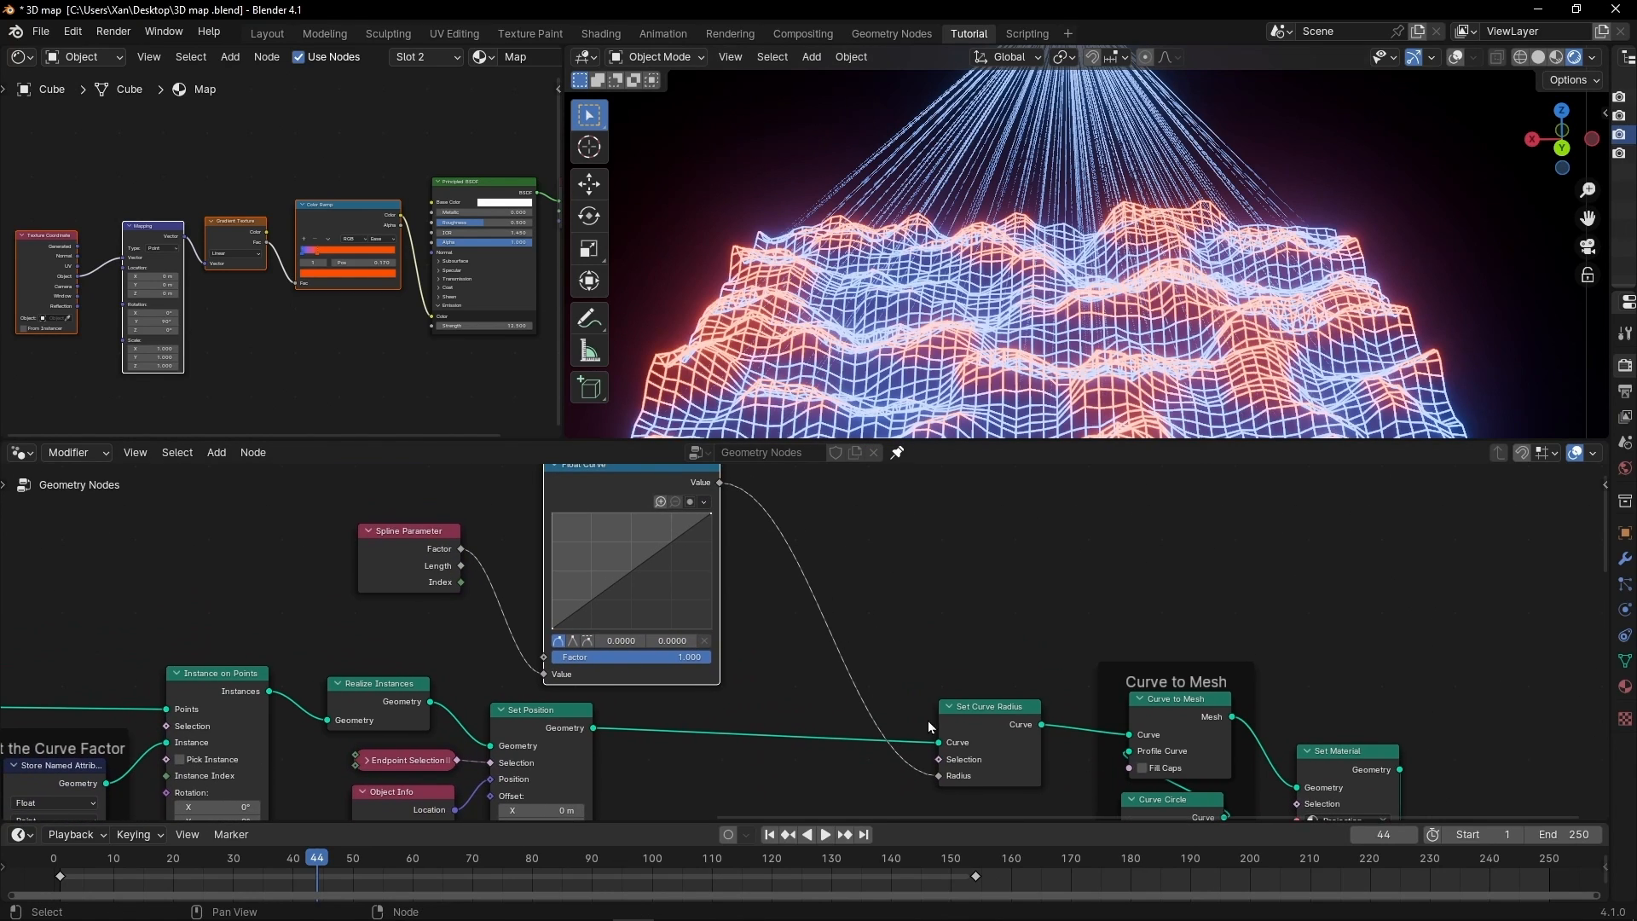
pyautogui.hotkey('shift', 'a')
pyautogui.write('math')
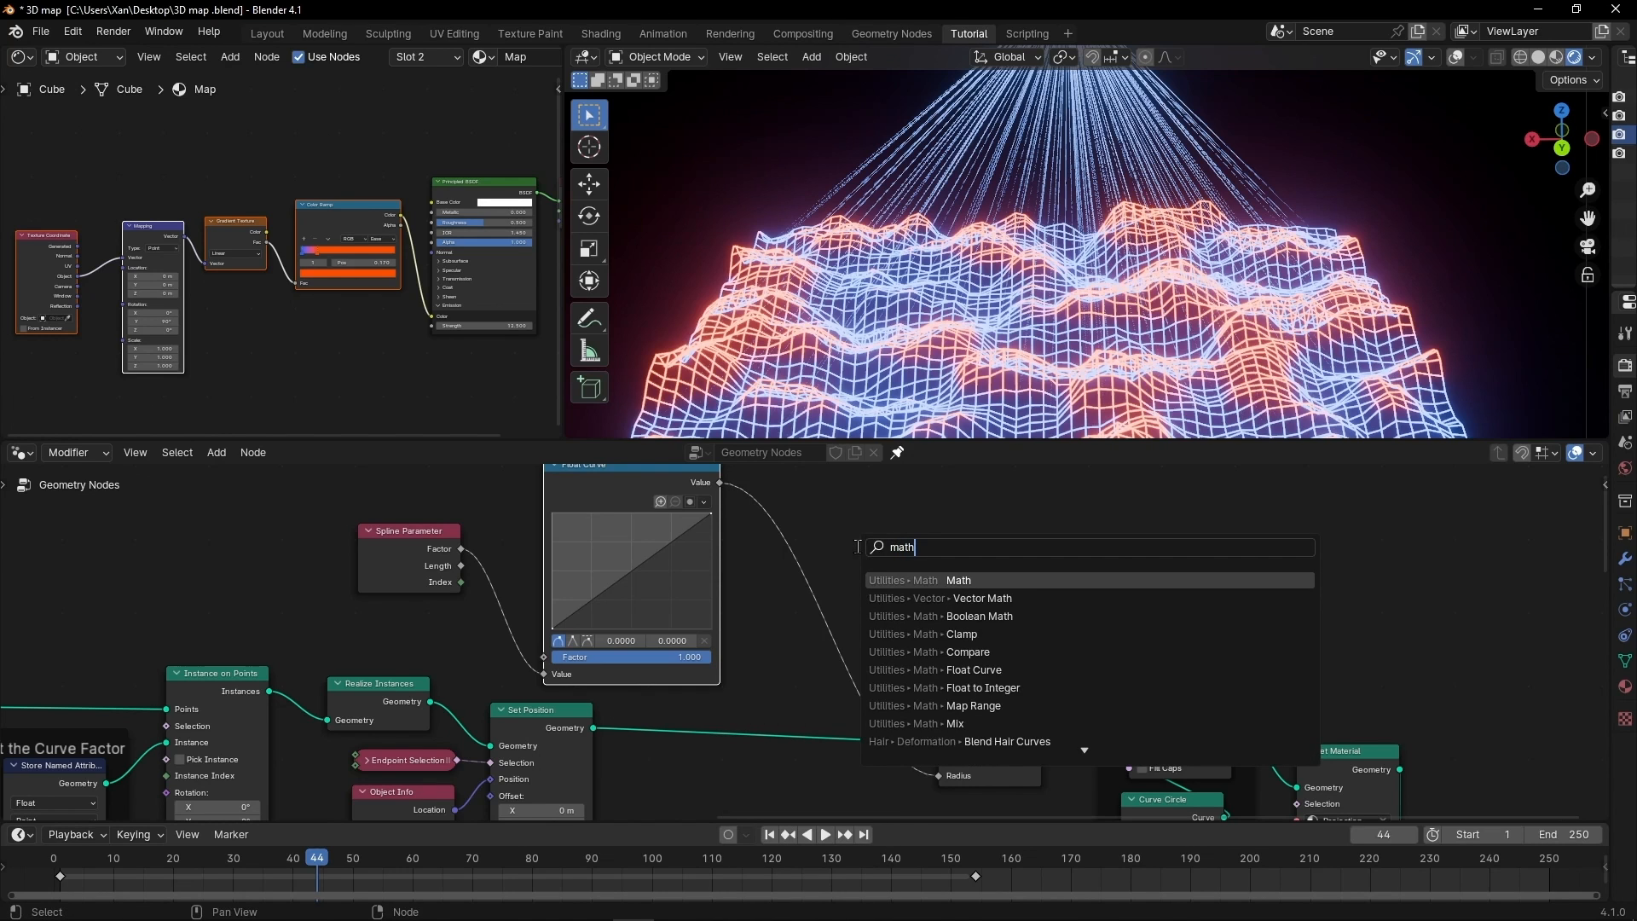
pyautogui.press('Return')
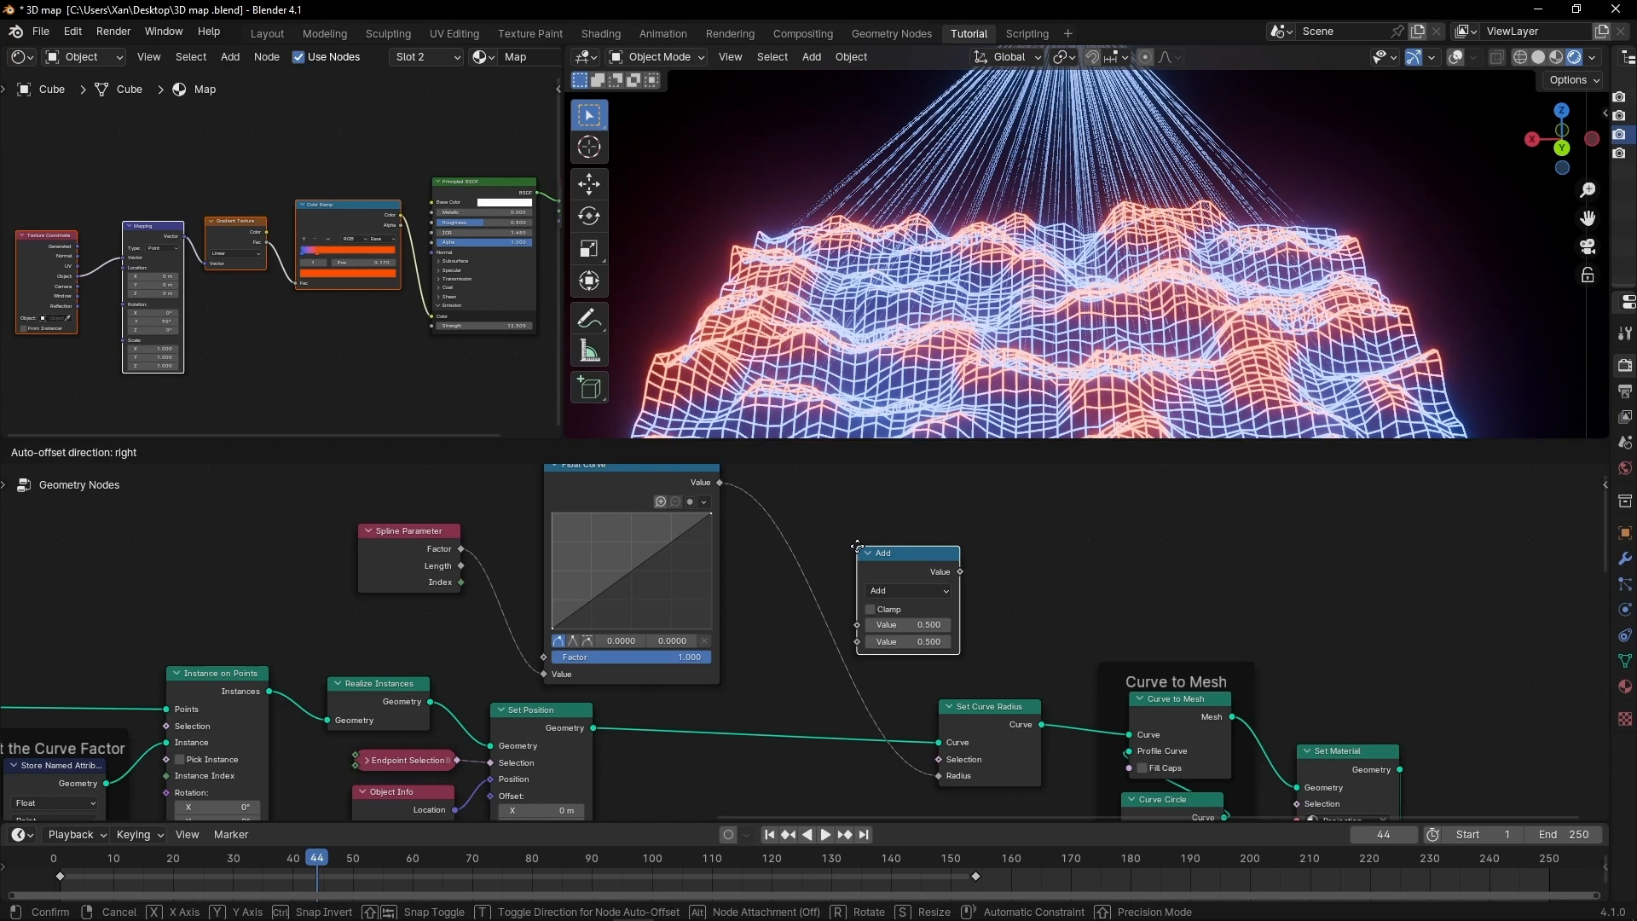
pyautogui.click(804, 543)
pyautogui.click(845, 586)
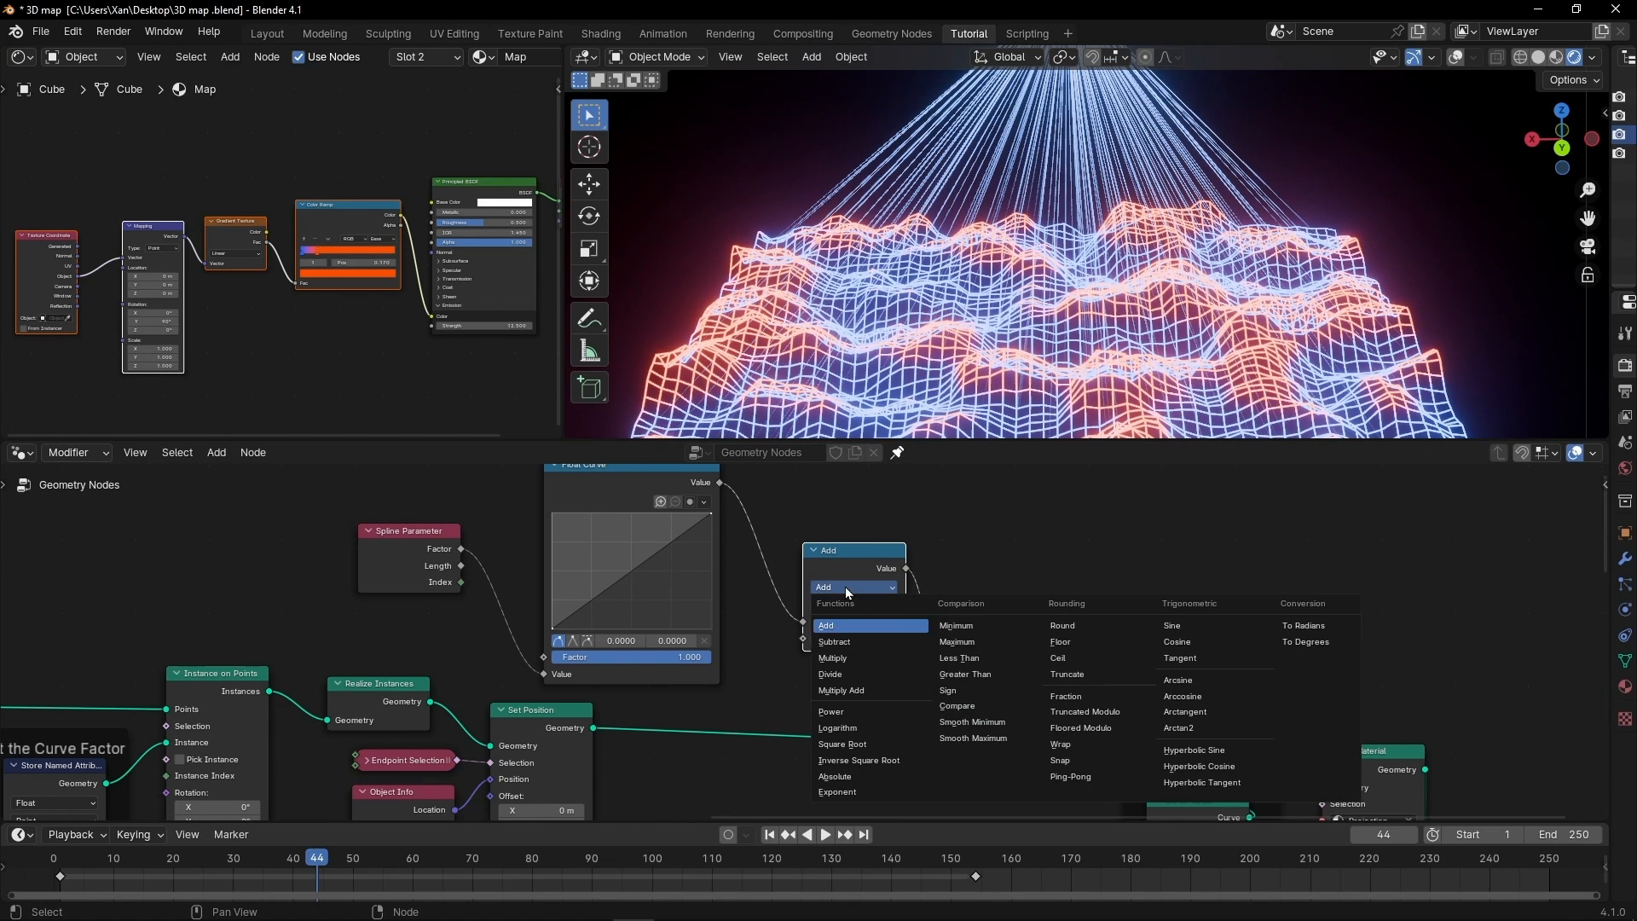
pyautogui.click(847, 658)
pyautogui.moveTo(840, 638); pyautogui.dragTo(938, 638)
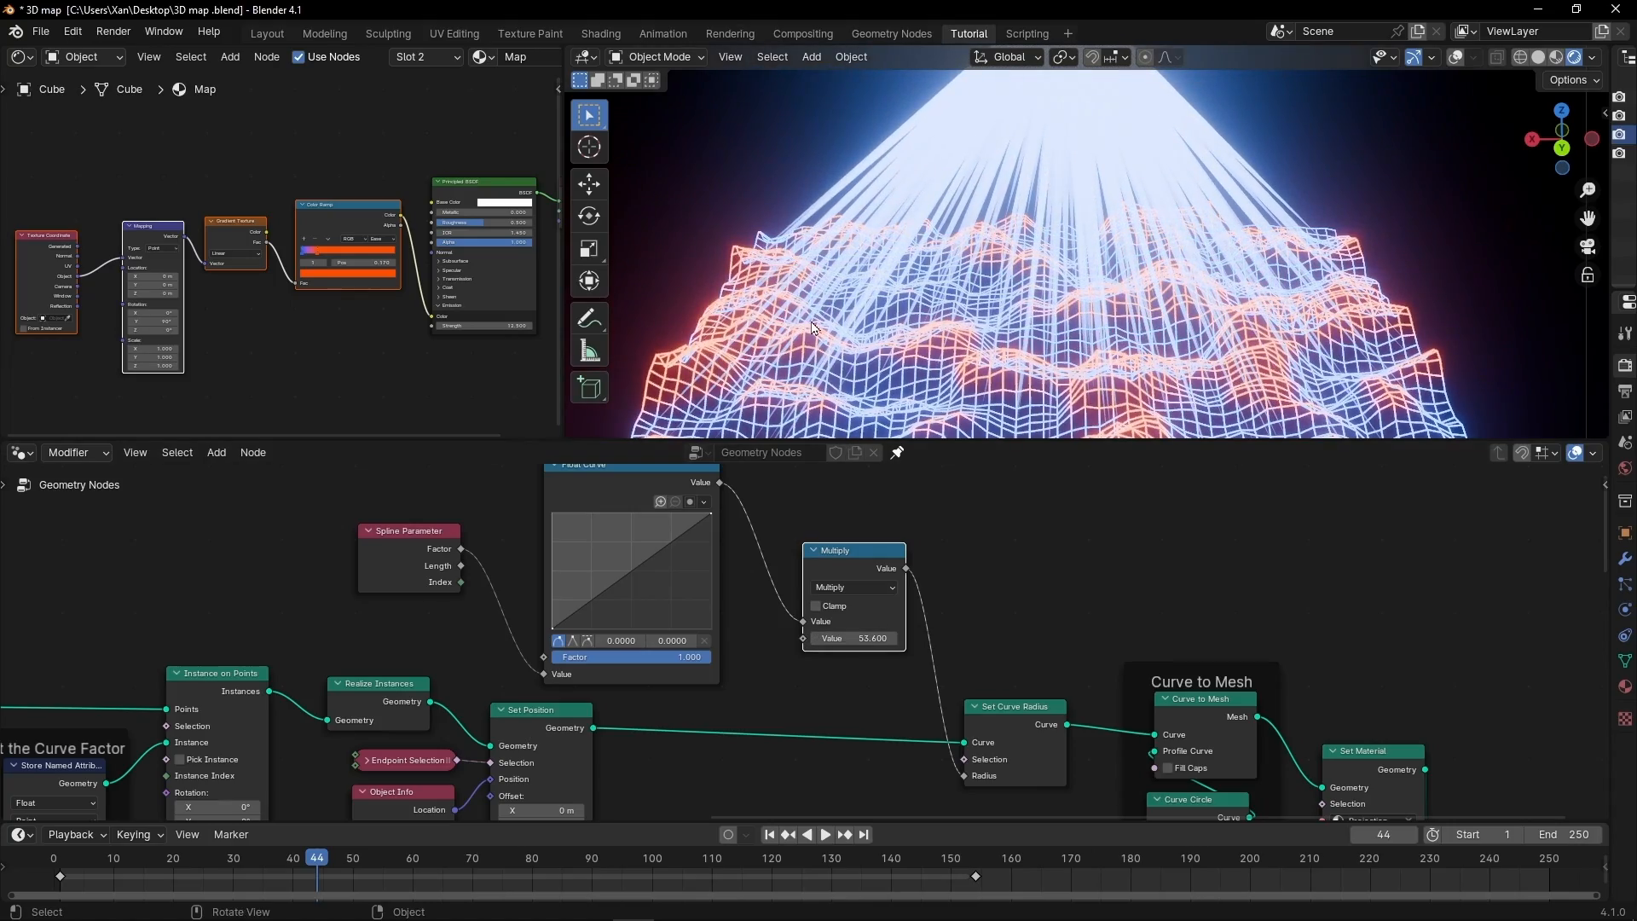
pyautogui.hotkey('ctrl', 'space')
pyautogui.moveTo(833, 438); pyautogui.dragTo(850, 319, button='middle')
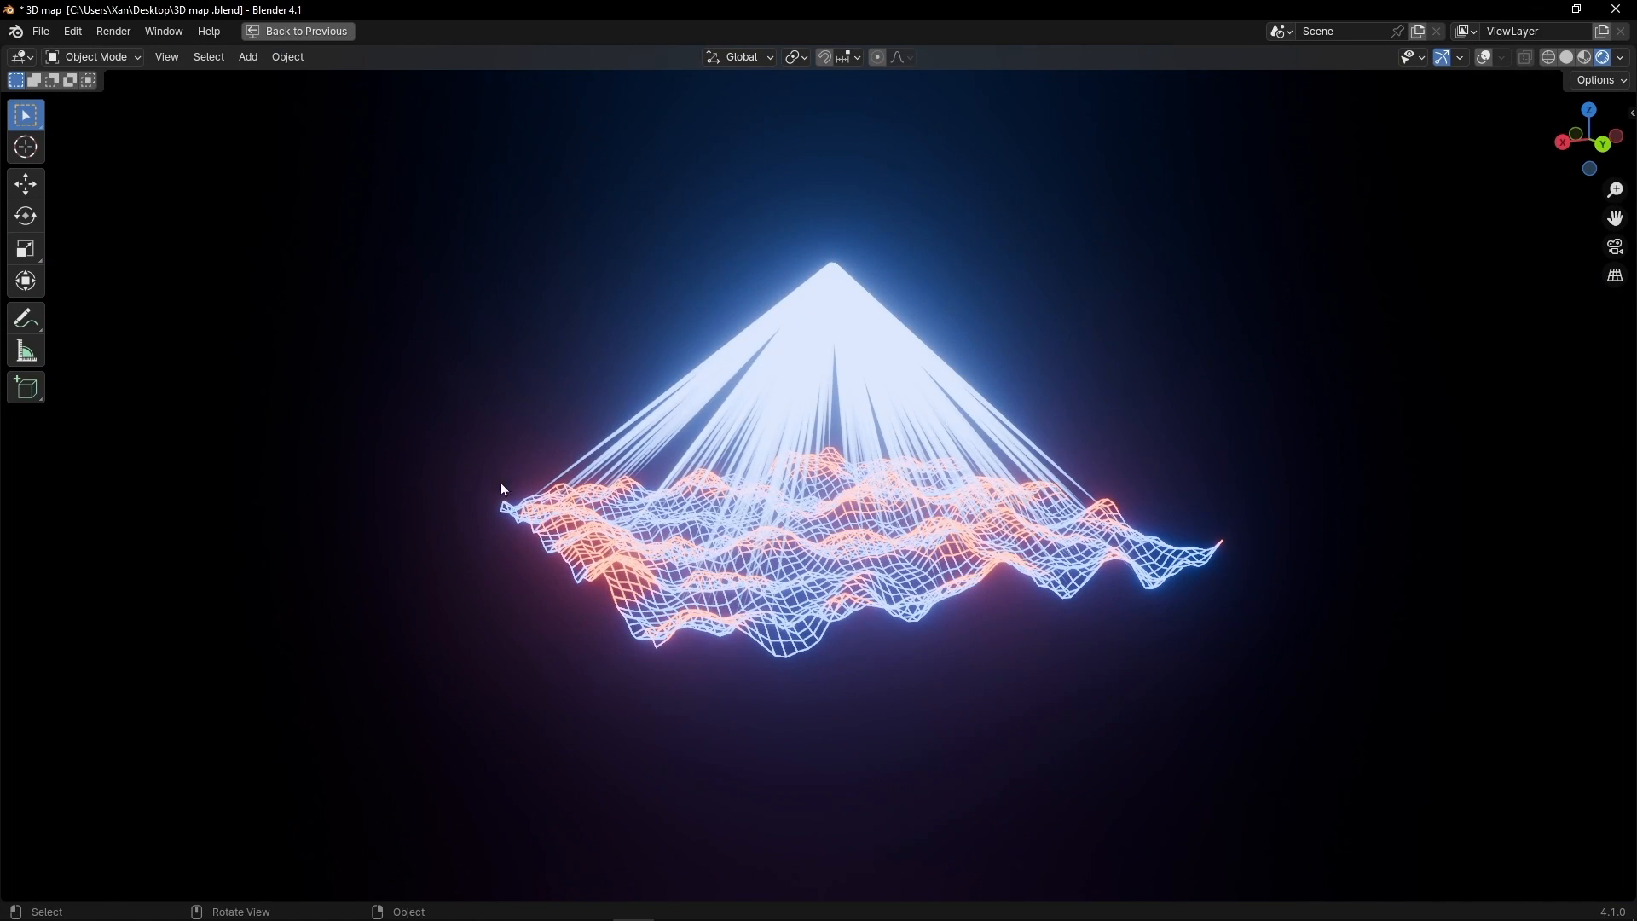
pyautogui.moveTo(502, 484); pyautogui.dragTo(585, 519, button='middle')
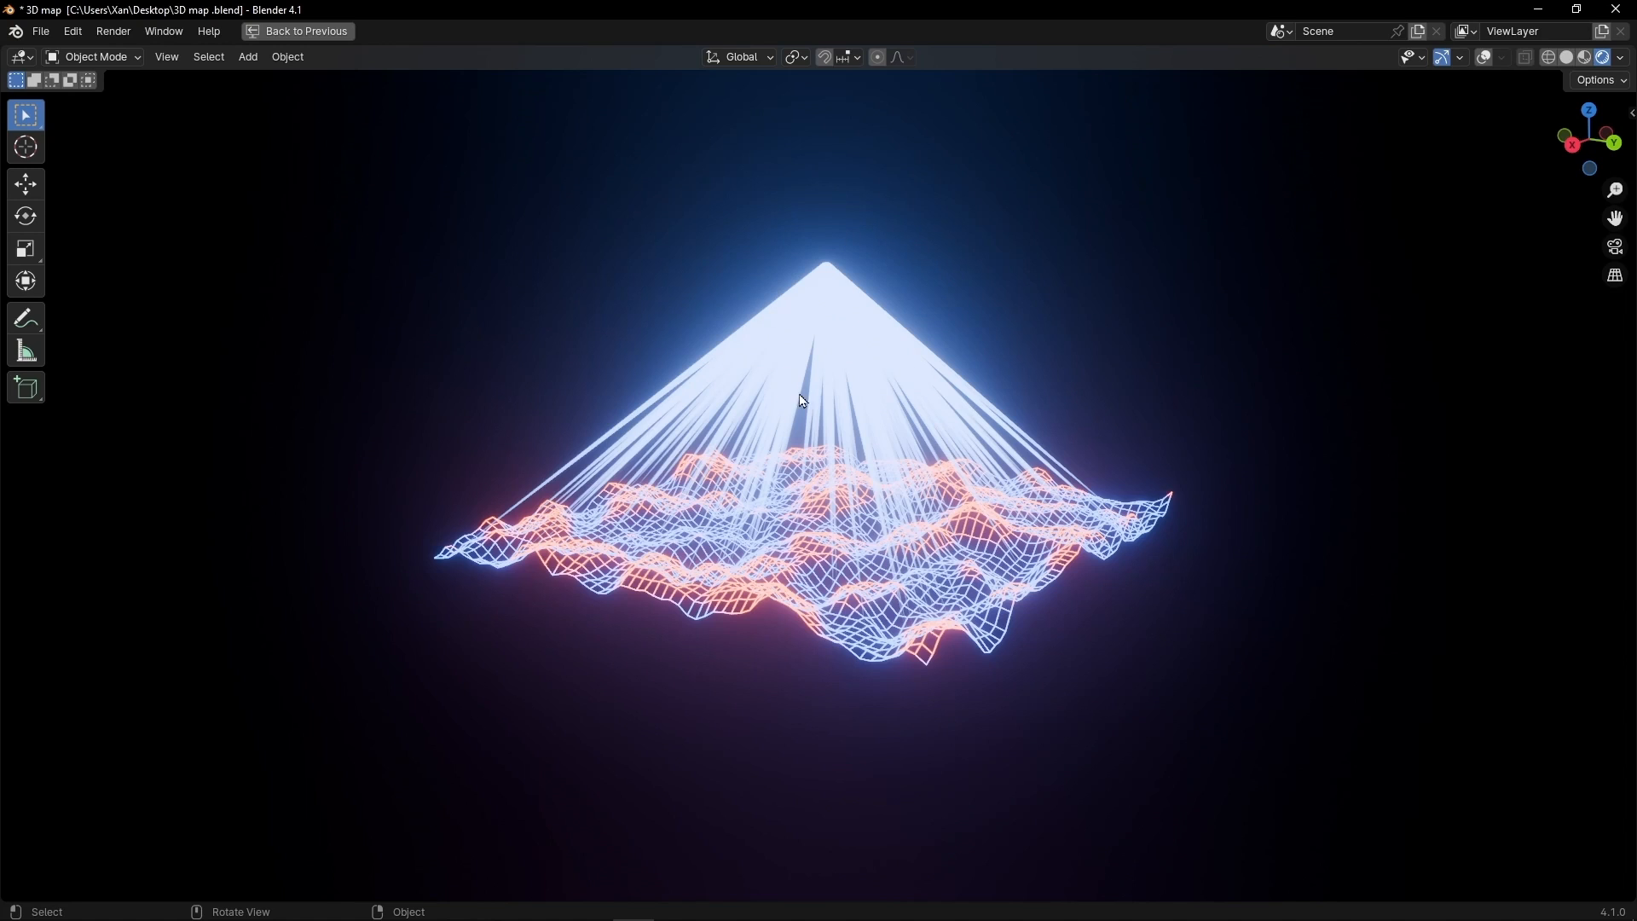
# Invert the Float Curve so it runs from 1.0 at the start to 0.0 at the end, and inspect the lines full screen.
pyautogui.hotkey('ctrl', 'space')
pyautogui.scroll(2, 698, 578)
pyautogui.moveTo(698, 578); pyautogui.dragTo(822, 705, button='middle')
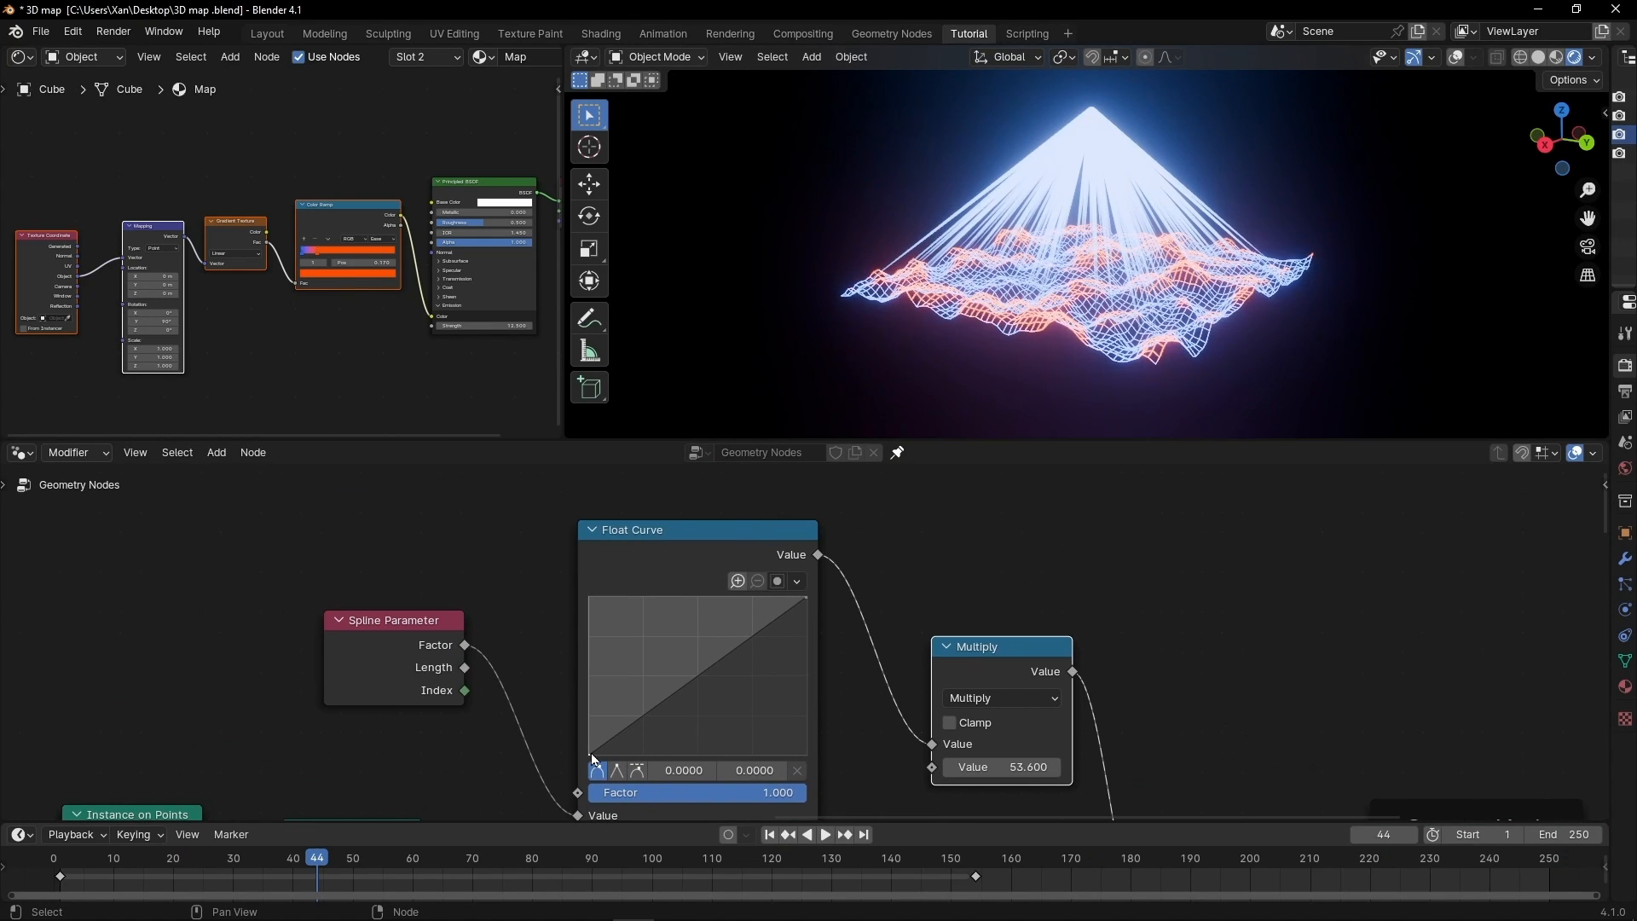
pyautogui.moveTo(589, 754); pyautogui.dragTo(589, 597)
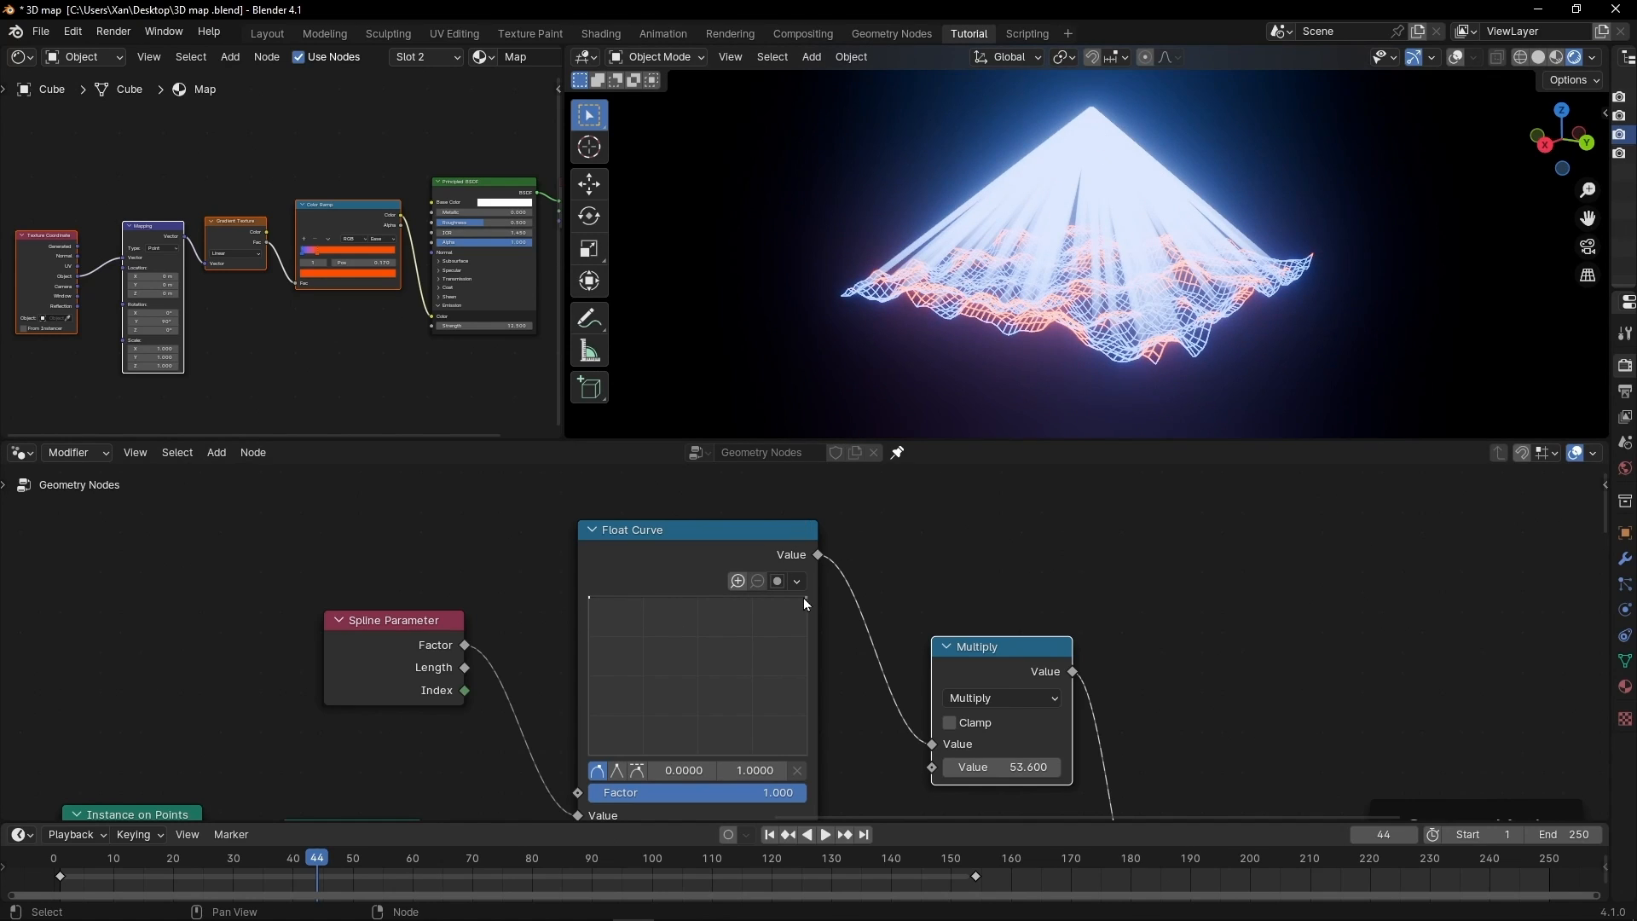
pyautogui.moveTo(803, 597); pyautogui.dragTo(806, 711)
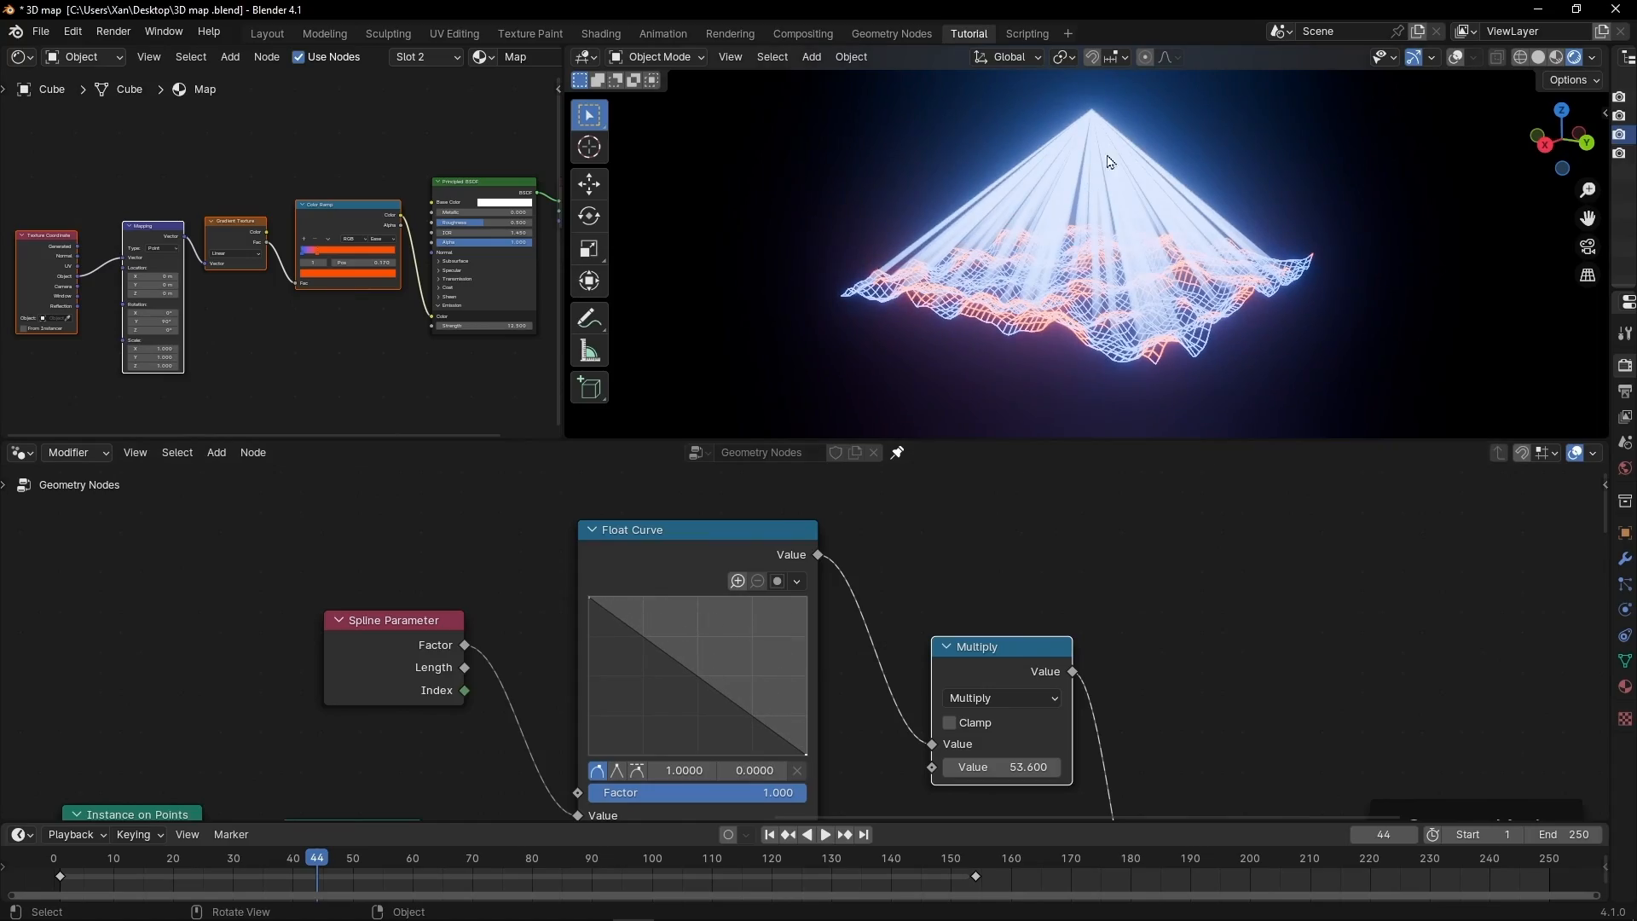
pyautogui.hotkey('ctrl', 'space')
pyautogui.scroll(3, 980, 213)
pyautogui.moveTo(804, 196); pyautogui.dragTo(840, 494, button='middle')
pyautogui.scroll(3, 800, 133)
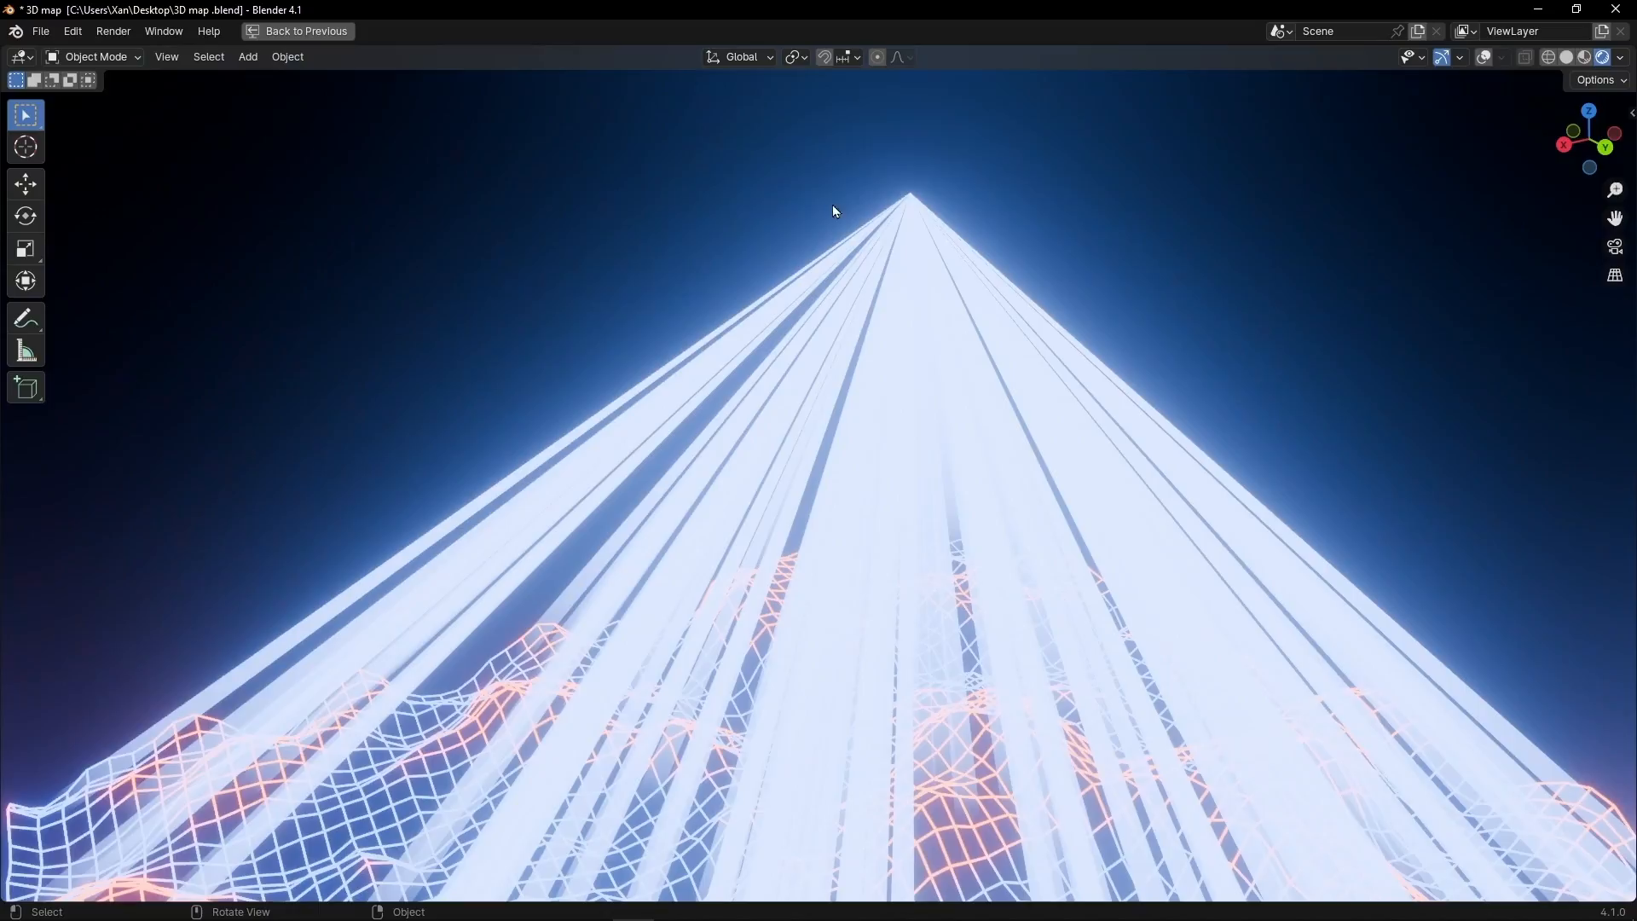
pyautogui.keyDown('shift'); pyautogui.moveTo(641, 505); pyautogui.dragTo(1010, 172, button='middle'); pyautogui.keyUp('shift')
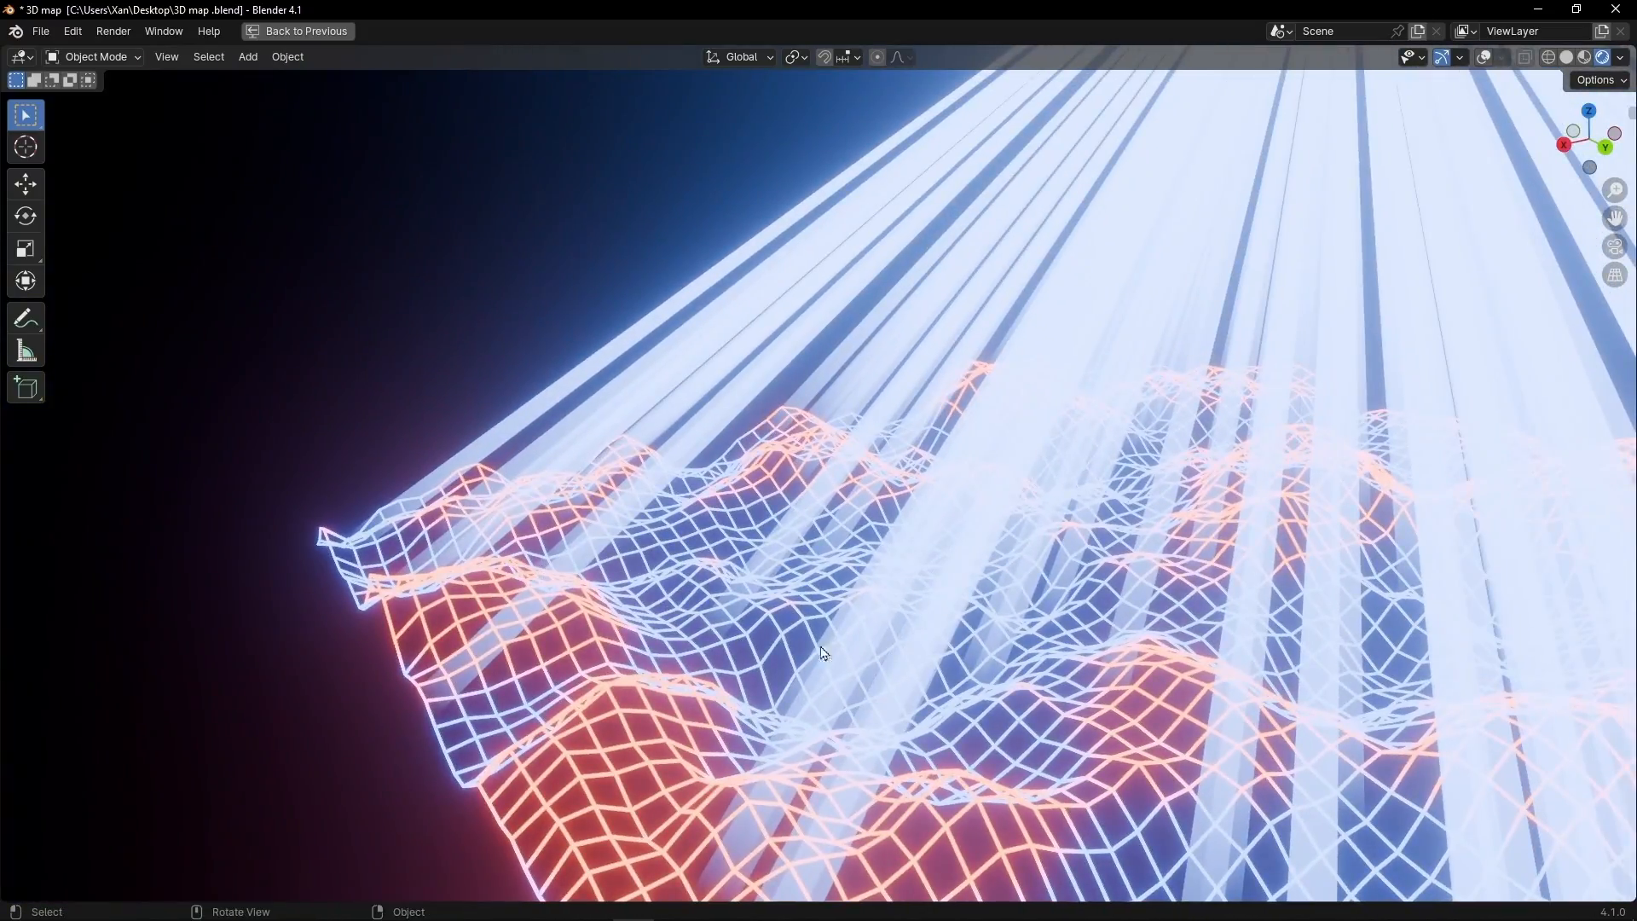
pyautogui.moveTo(821, 653); pyautogui.dragTo(884, 432, button='middle')
# Set the value of the Multiply node driving the curve radius to 47.7.
pyautogui.hotkey('ctrl', 'space')
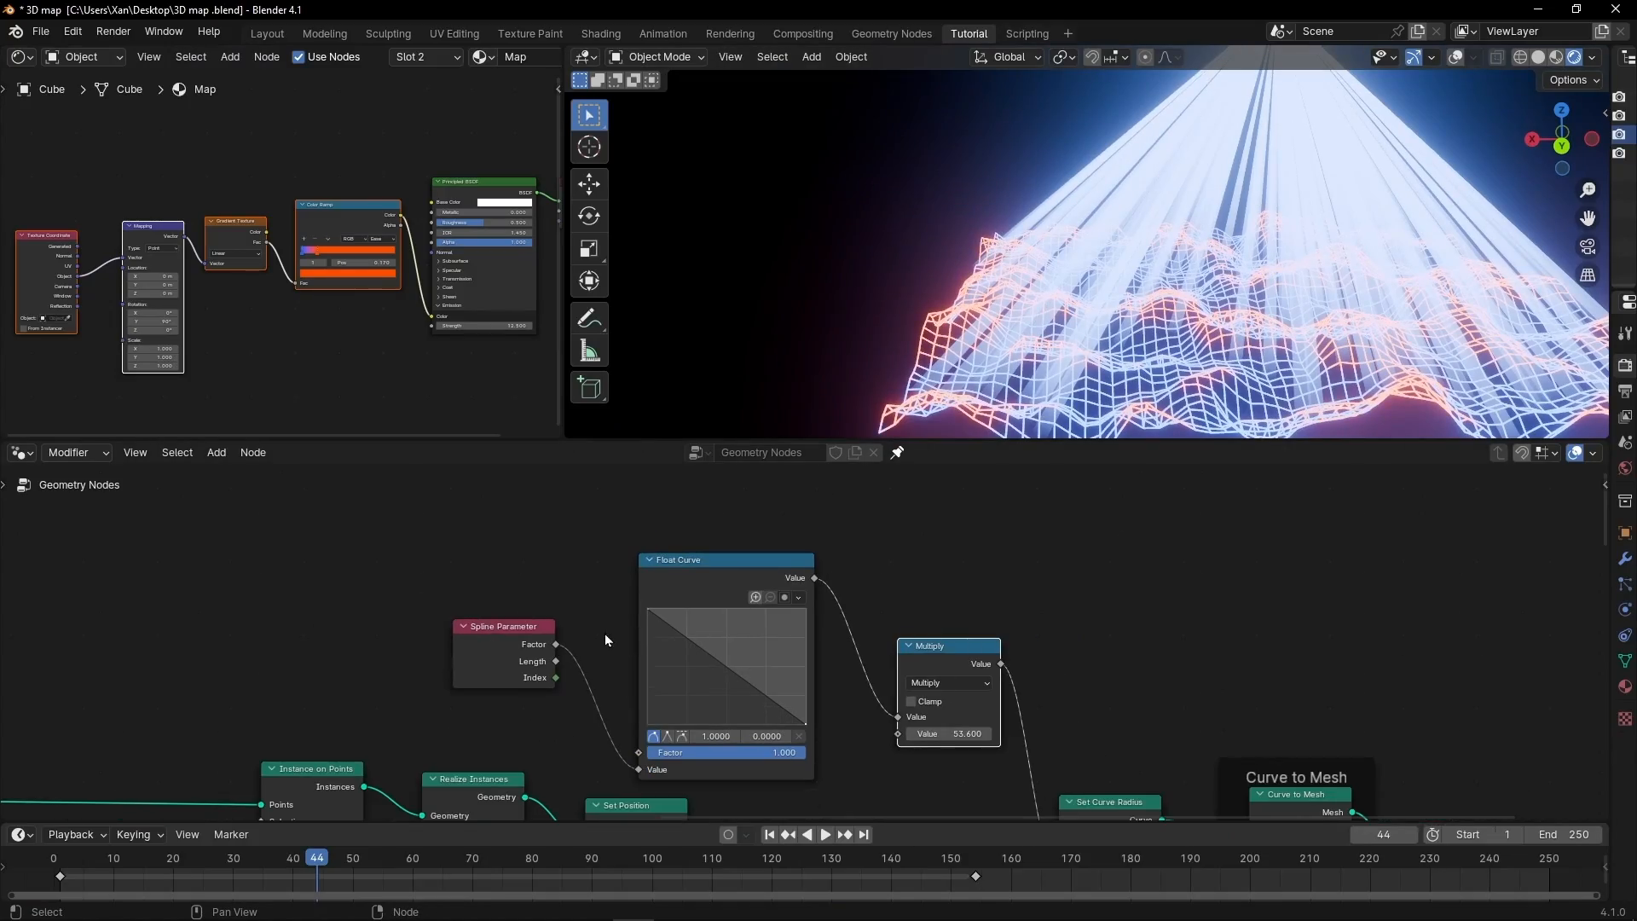
pyautogui.moveTo(606, 639); pyautogui.dragTo(599, 587, button='middle')
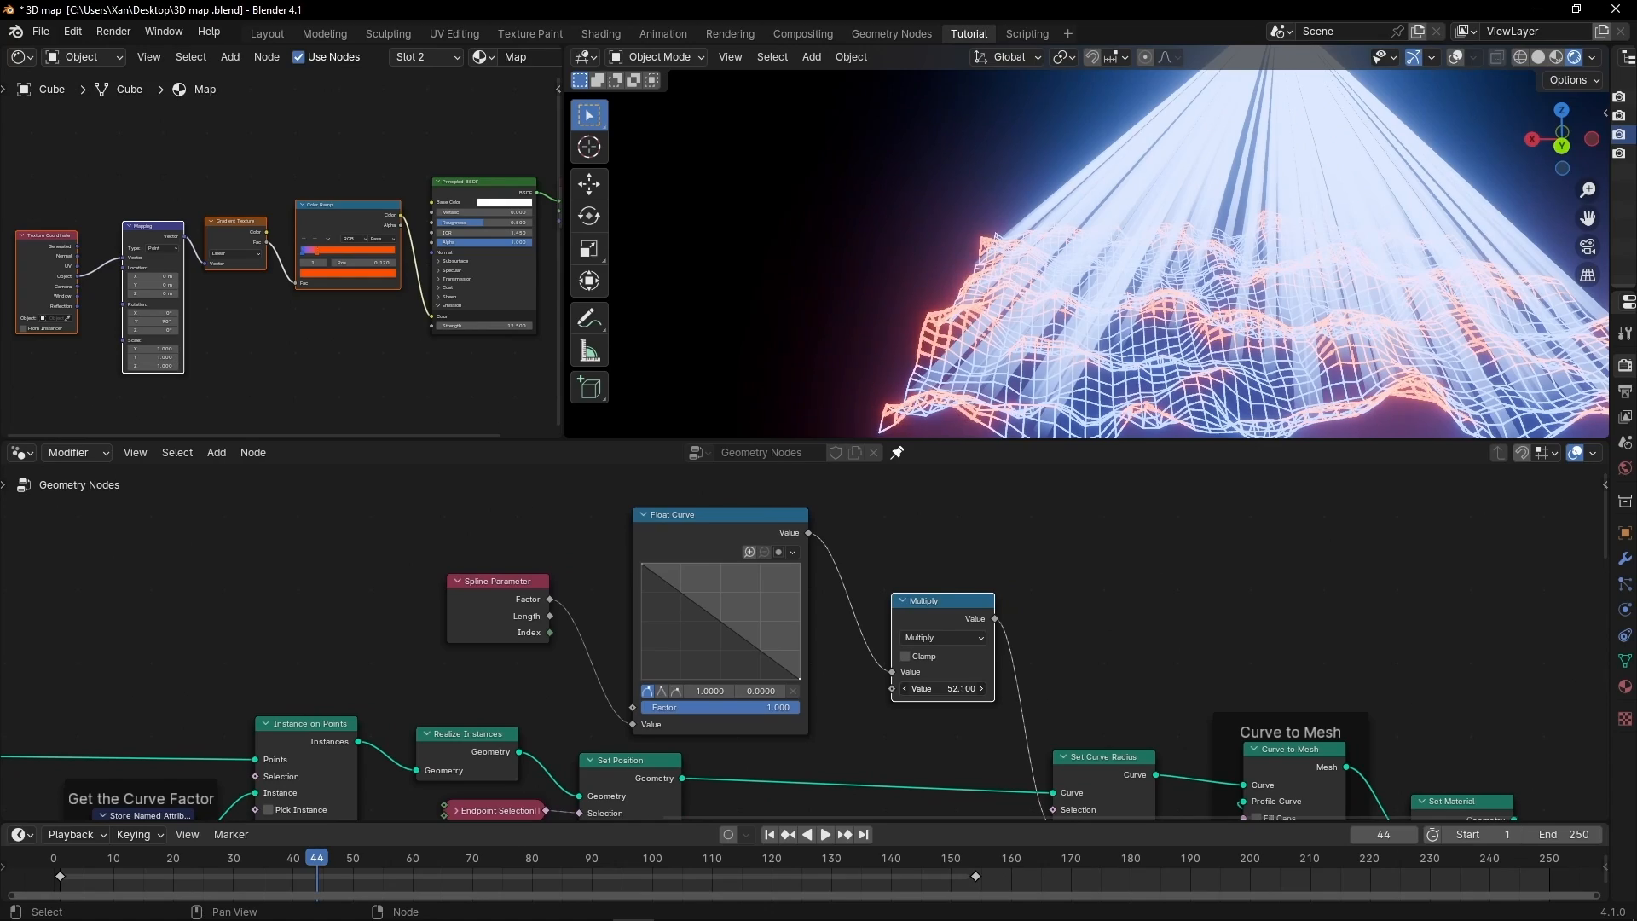
pyautogui.moveTo(946, 688); pyautogui.dragTo(1047, 688)
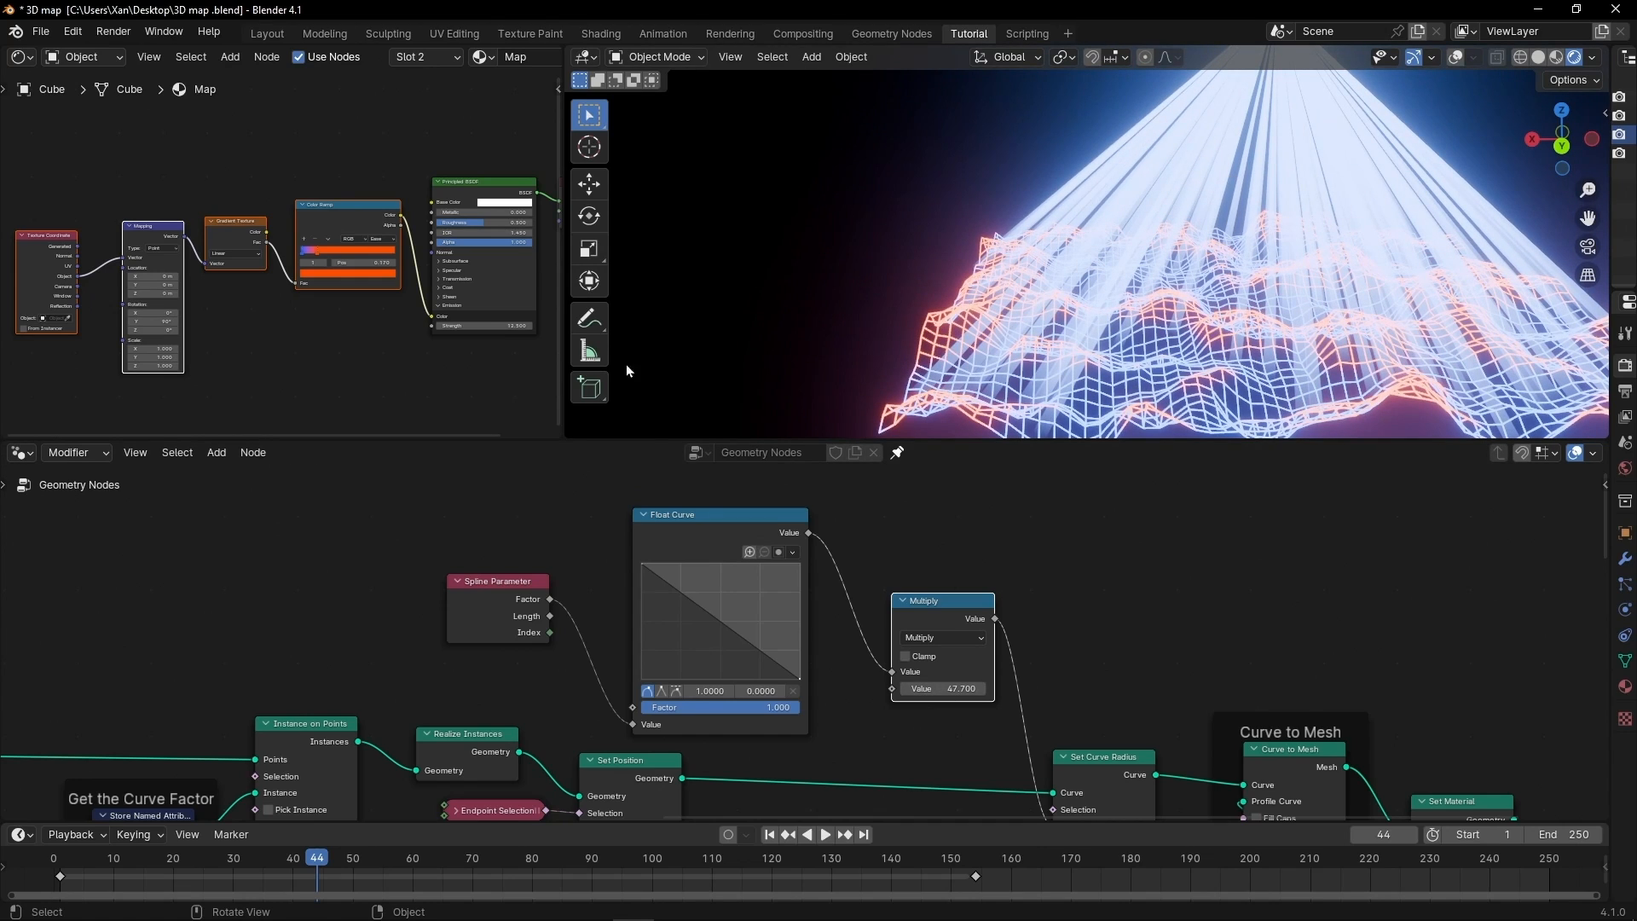
# In the Projection material, darken the Color Ramp's white end stop to a near-black grey and play the animation full screen.
pyautogui.click(476, 59)
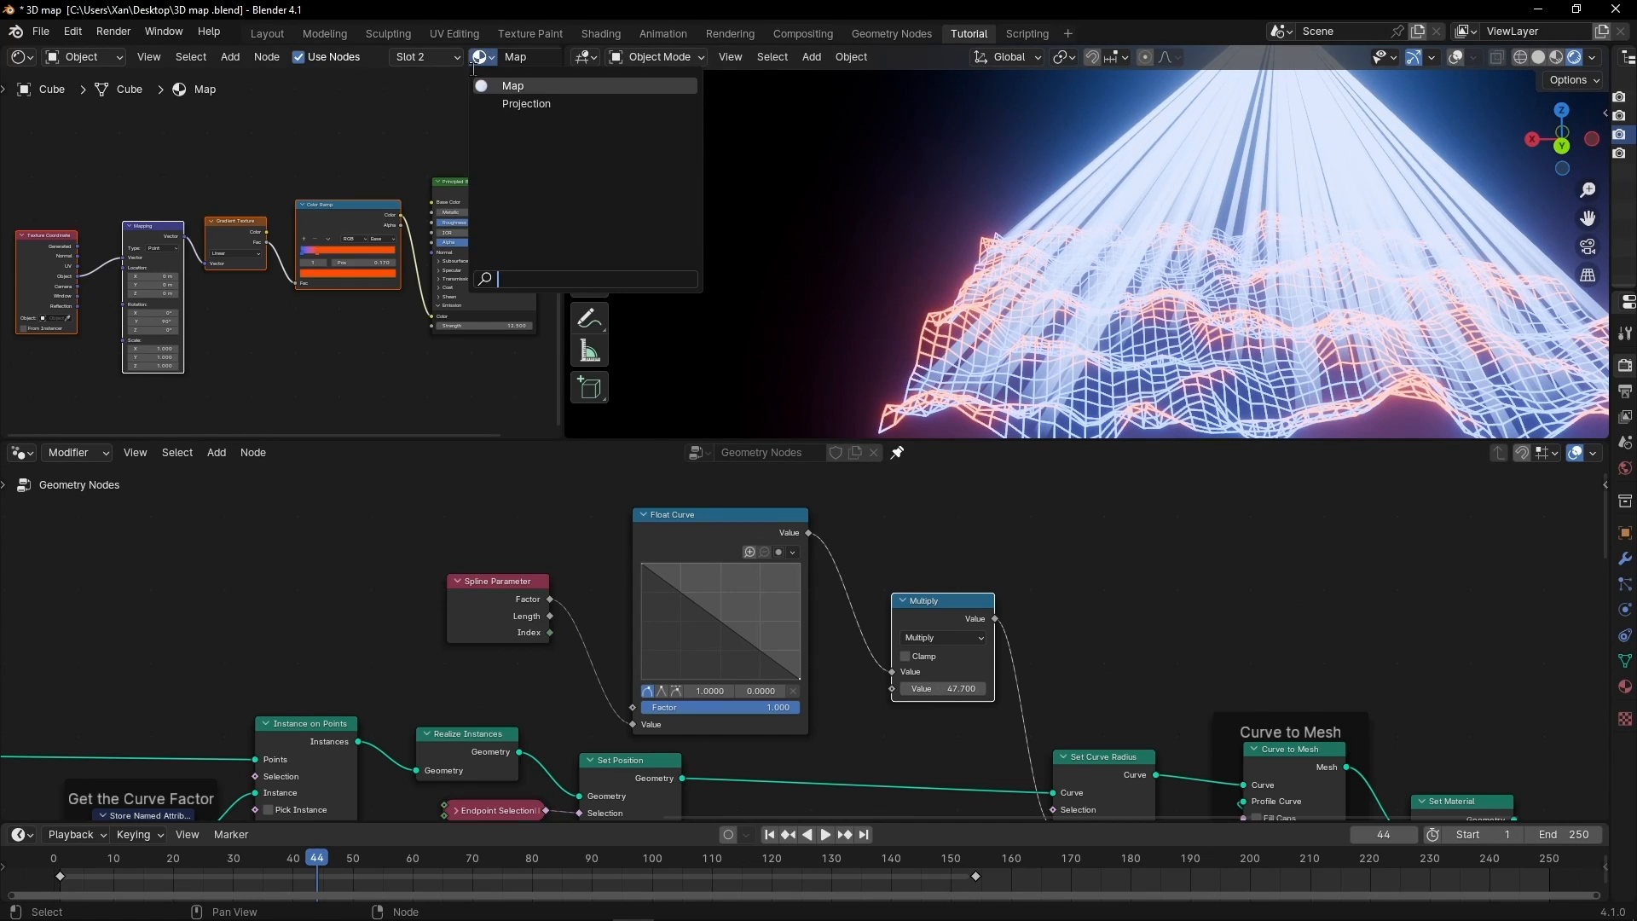
pyautogui.click(543, 104)
pyautogui.scroll(5, 473, 305)
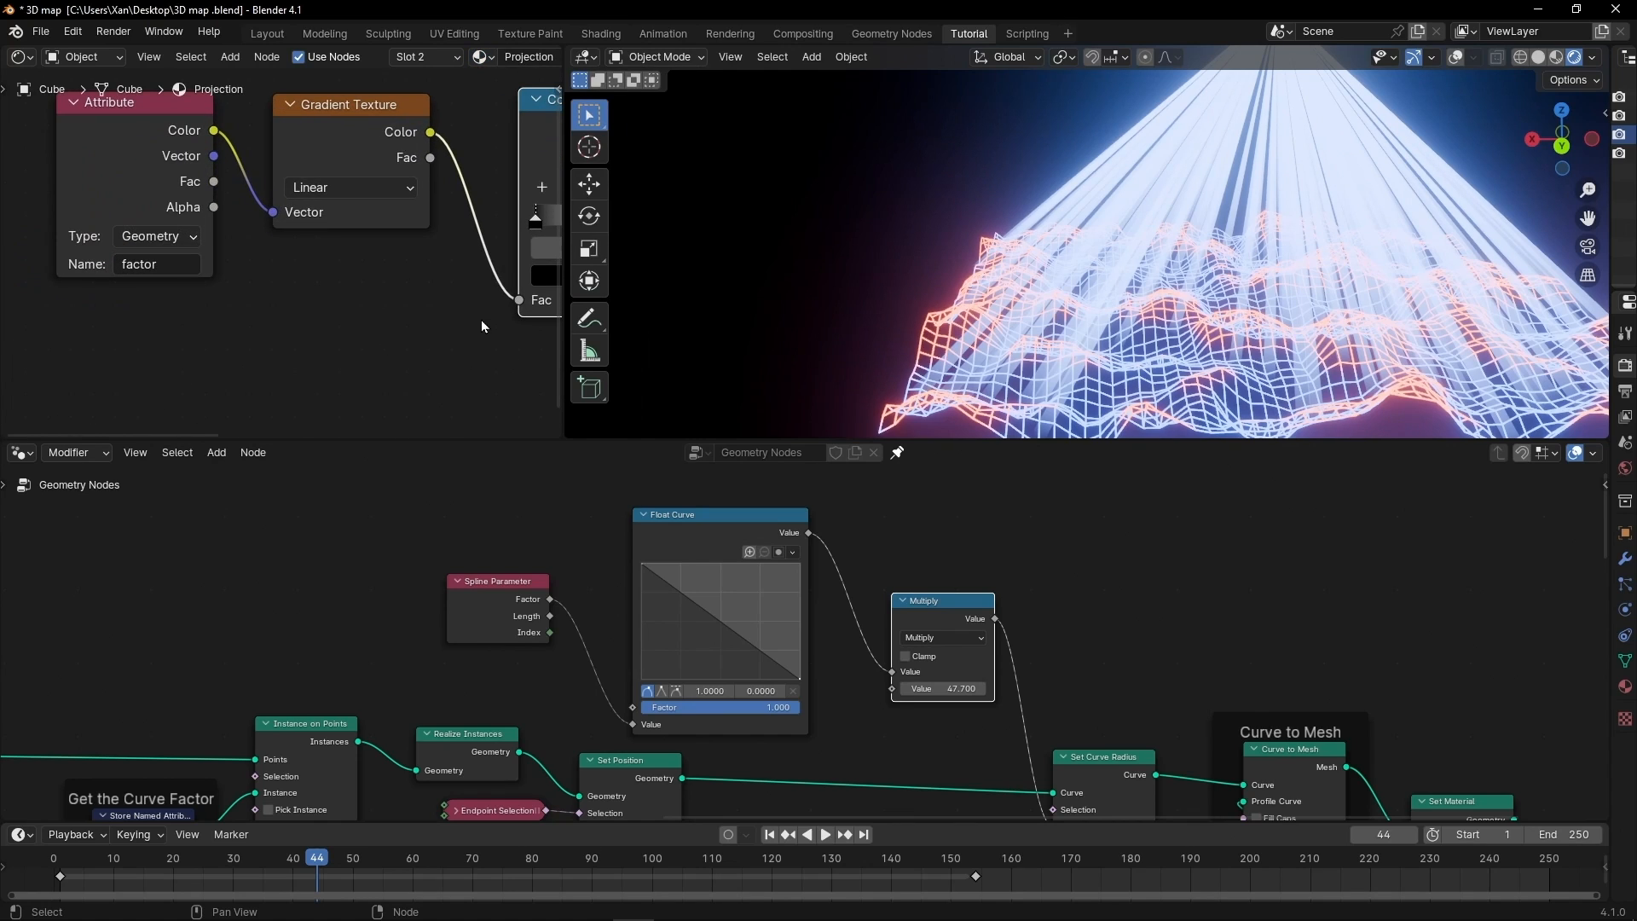
pyautogui.moveTo(233, 351); pyautogui.dragTo(183, 371, button='middle')
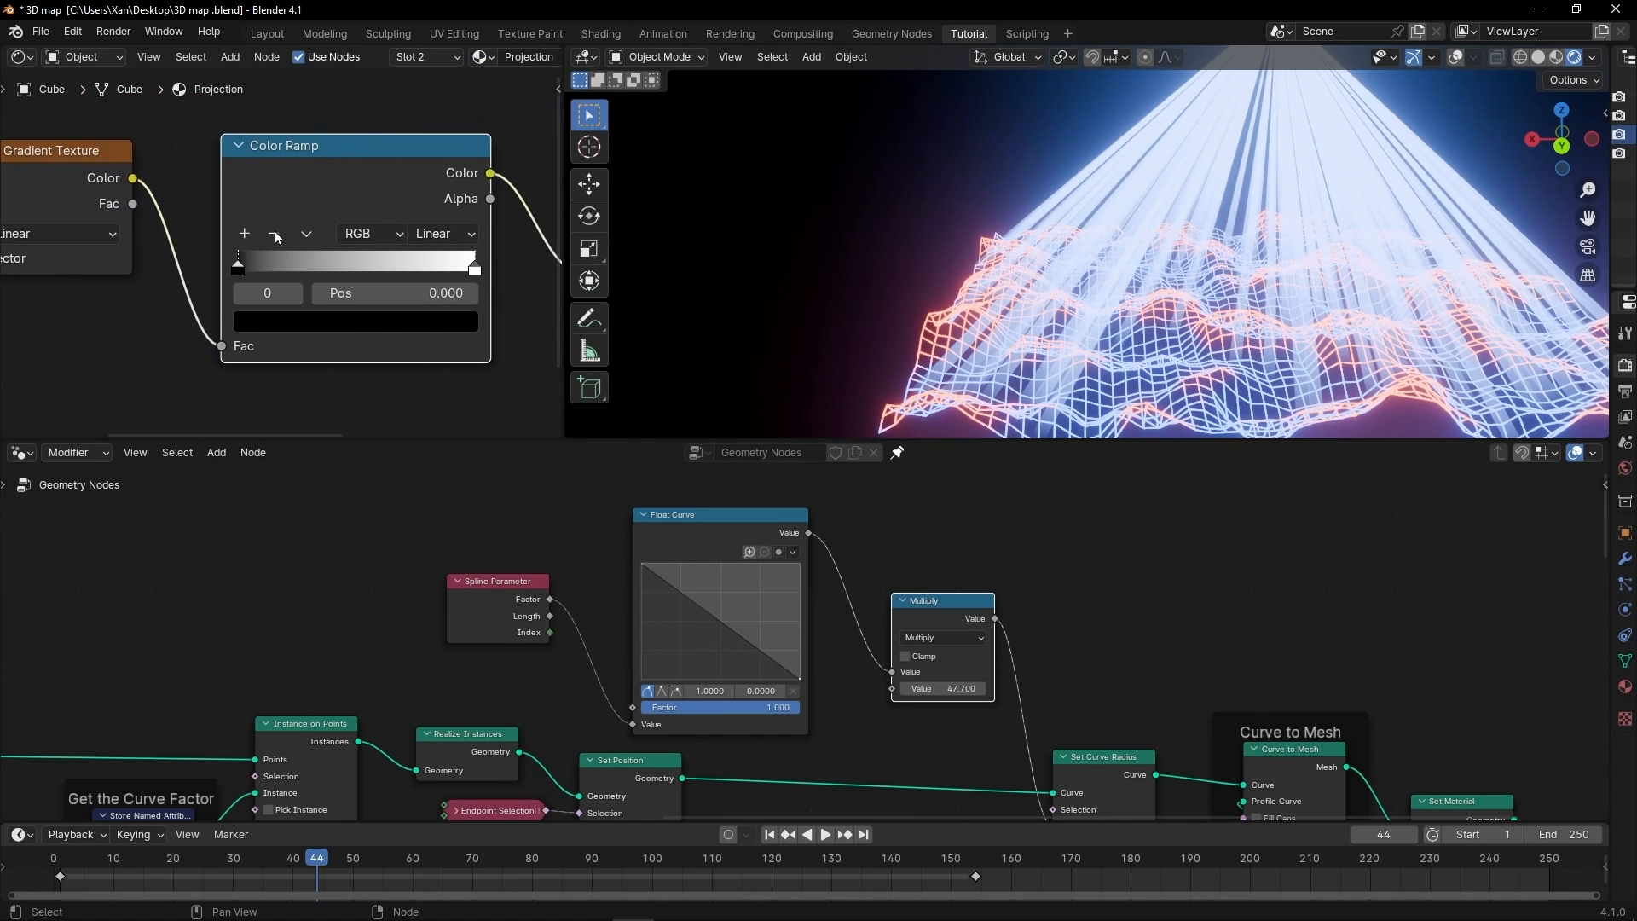
pyautogui.moveTo(237, 268)
pyautogui.mouseDown()
pyautogui.moveTo(388, 269)
pyautogui.moveTo(207, 266)
pyautogui.mouseUp()
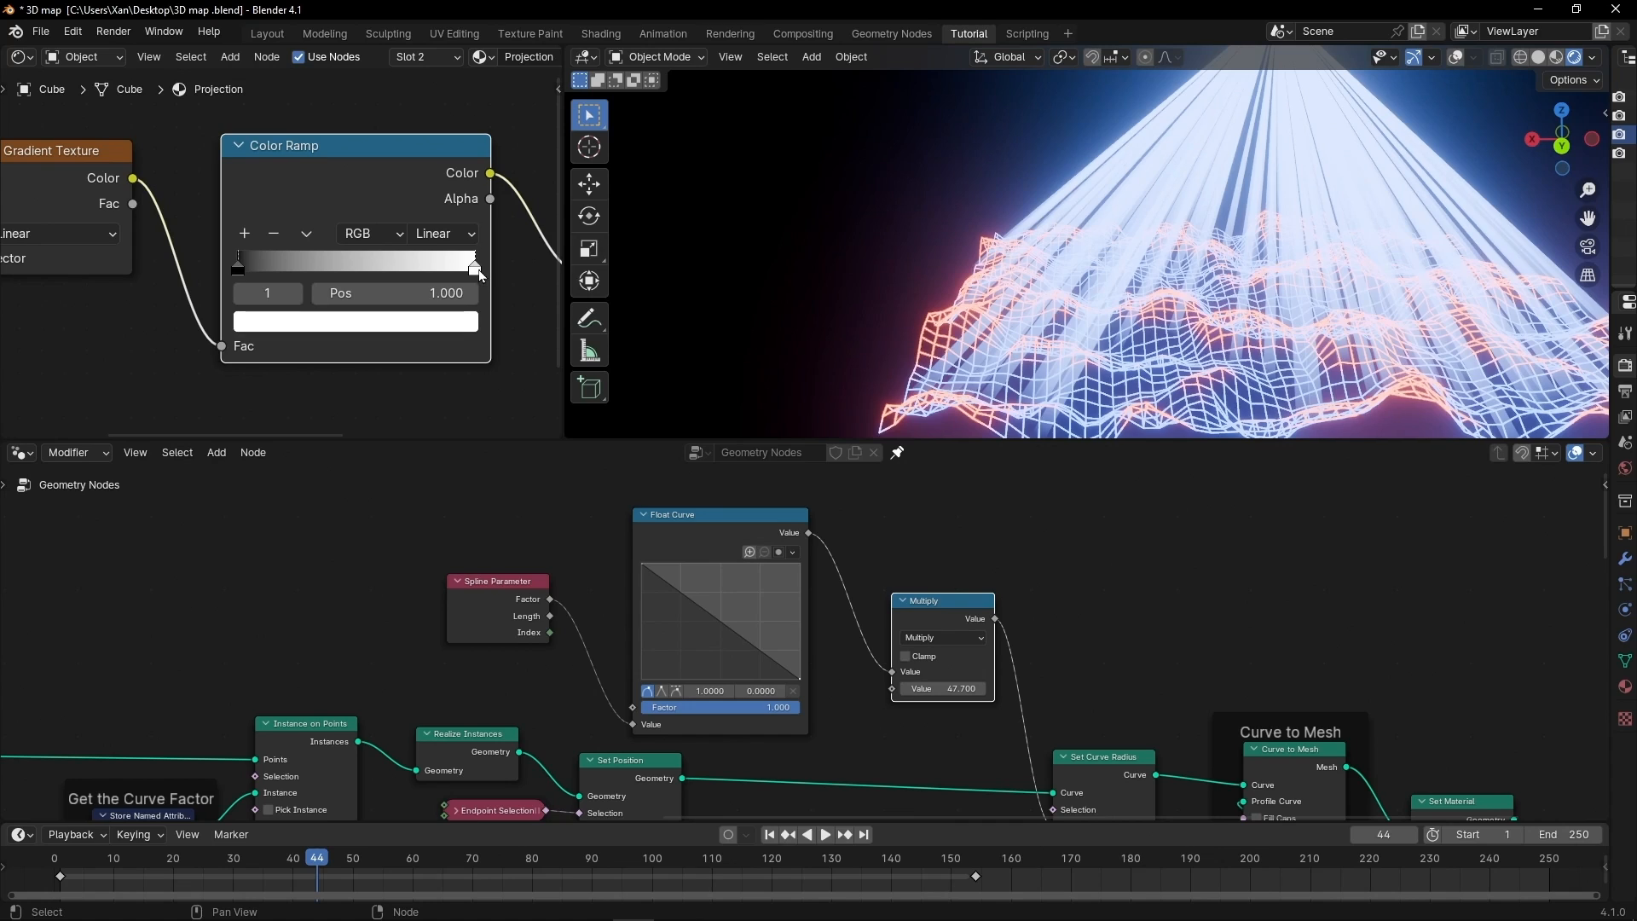
pyautogui.click(456, 322)
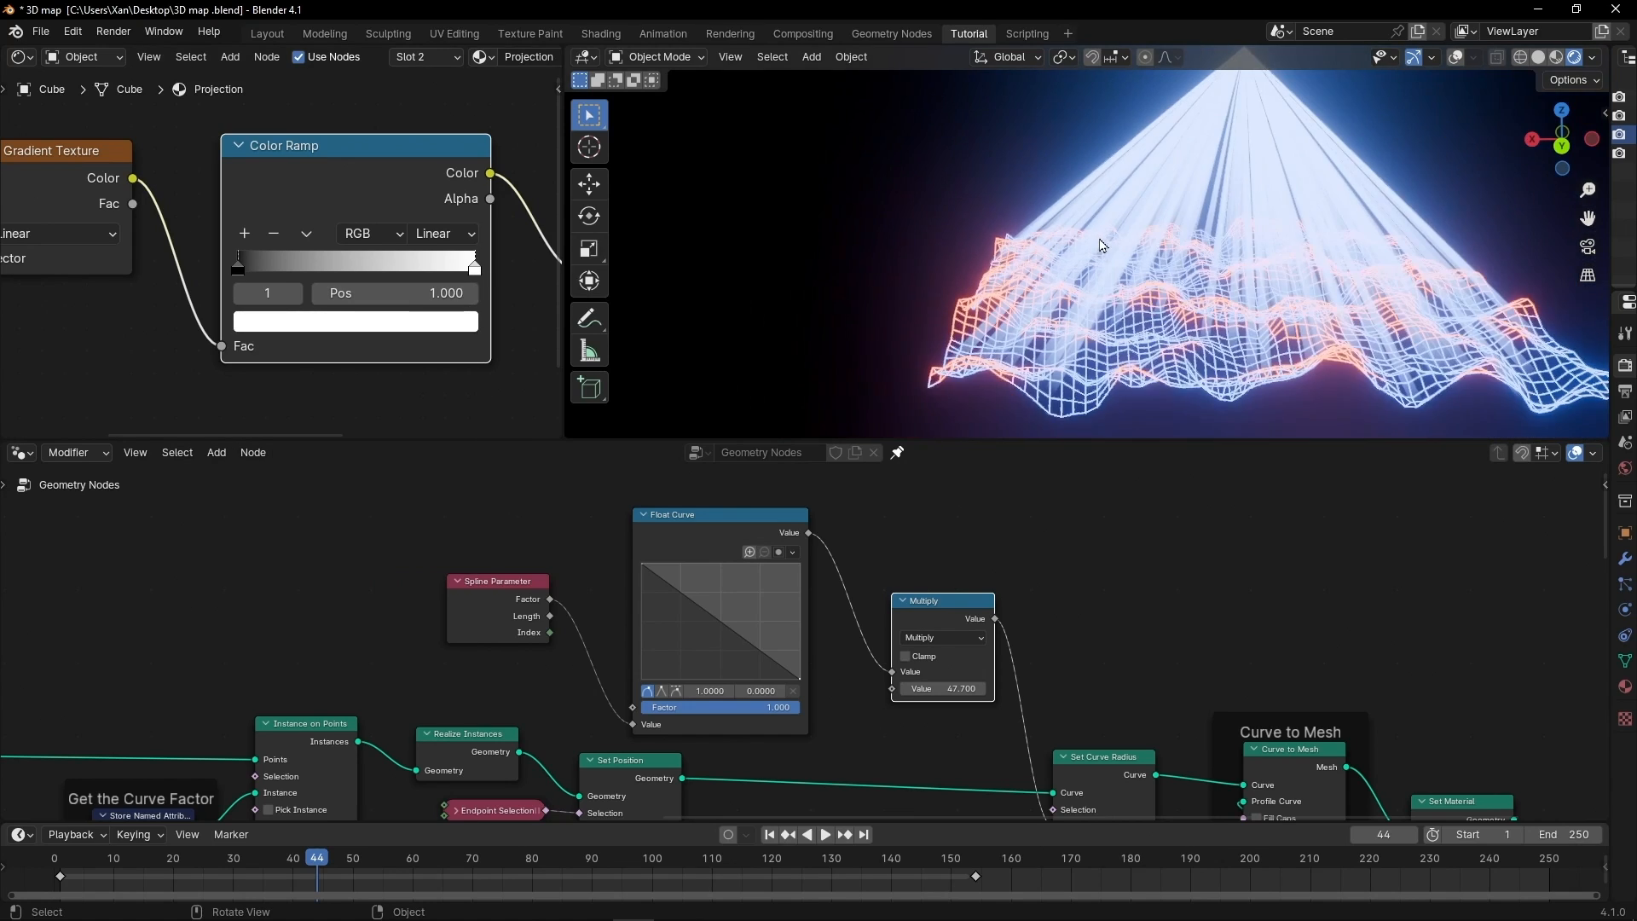
pyautogui.click(458, 322)
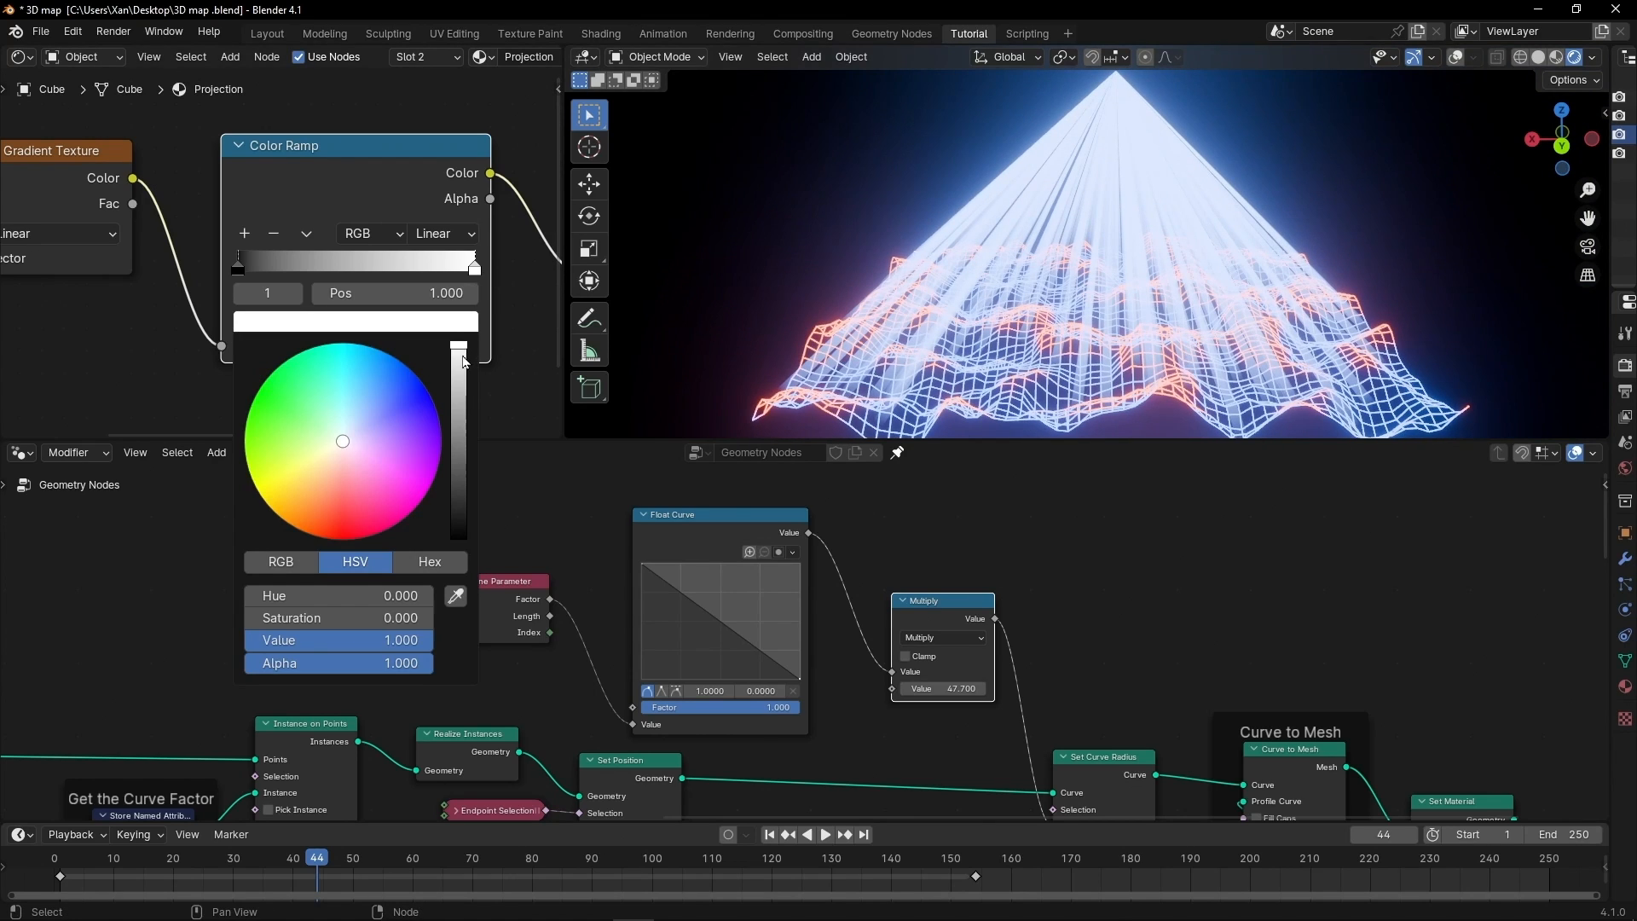
pyautogui.moveTo(459, 373); pyautogui.dragTo(459, 513)
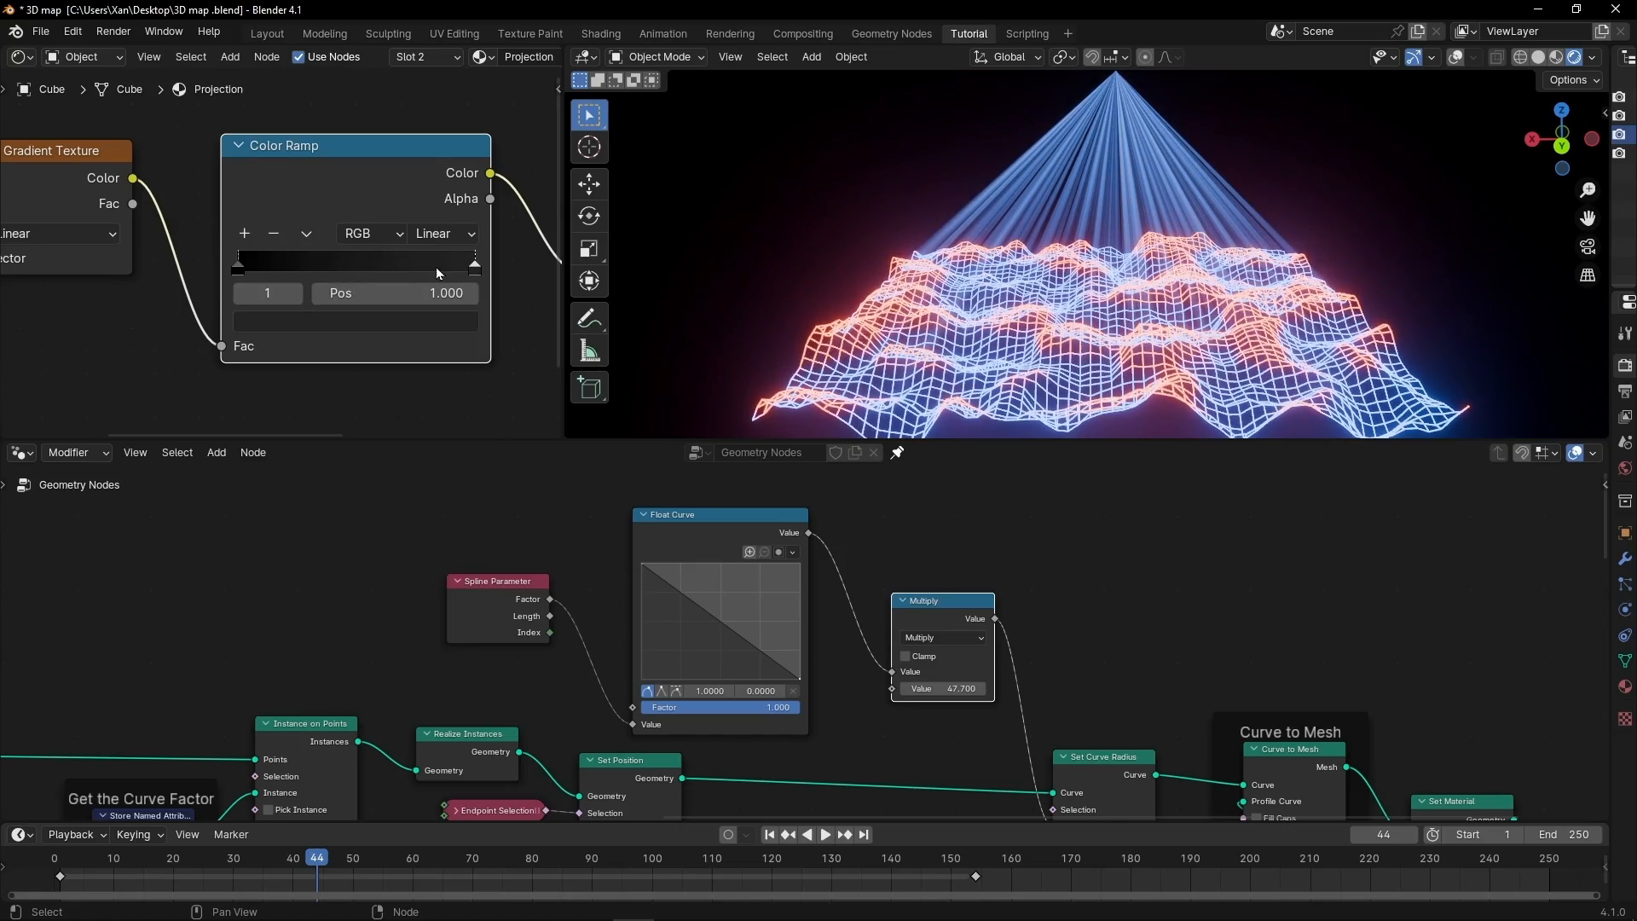
pyautogui.hotkey('ctrl', 'space')
pyautogui.press('space')
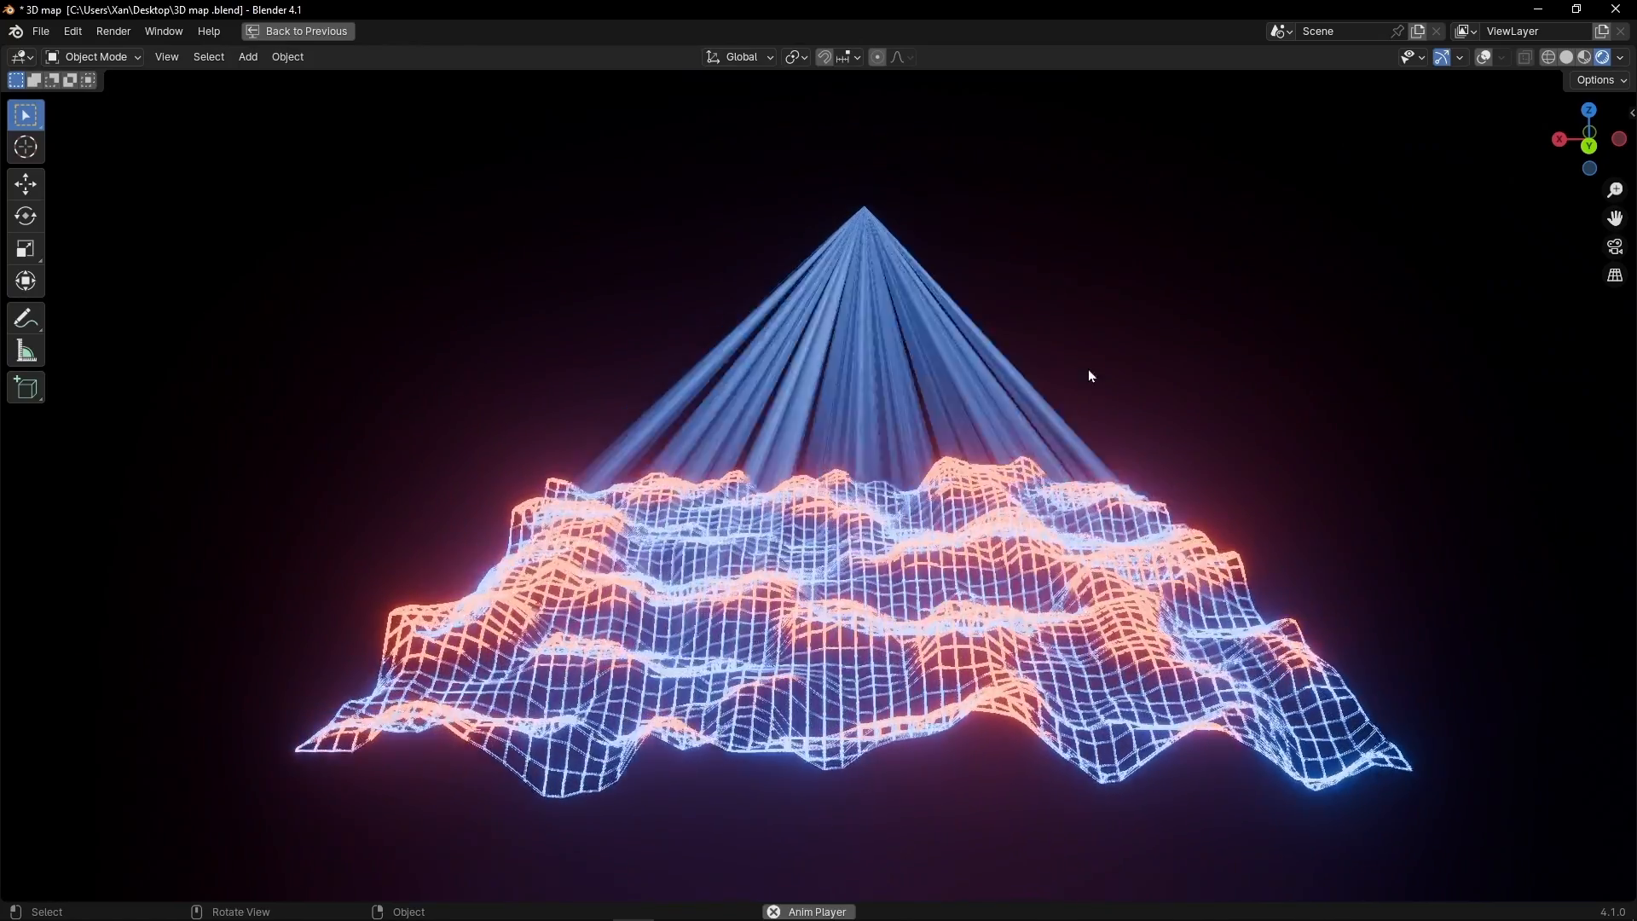
pyautogui.moveTo(955, 463)
pyautogui.mouseDown(button='middle')
pyautogui.moveTo(1072, 429)
pyautogui.moveTo(1181, 432)
pyautogui.moveTo(949, 459)
pyautogui.mouseUp(button='middle')
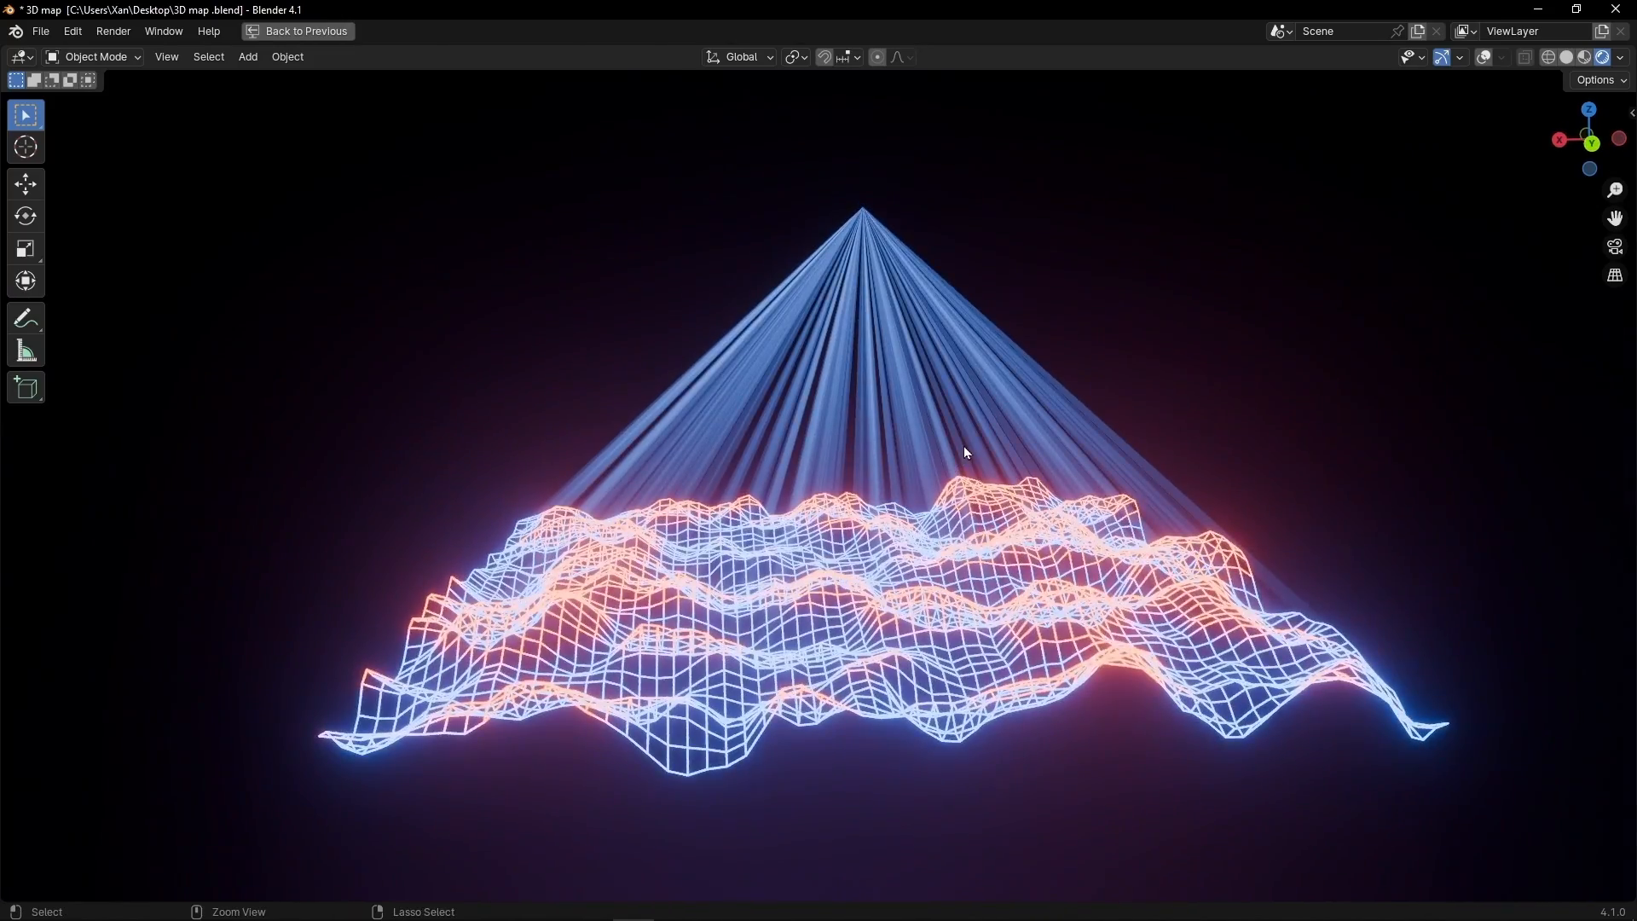
# Change the distribution method of the Distribute Points on Faces node from Random to Poisson Disk.
pyautogui.hotkey('ctrl', 'space')
pyautogui.moveTo(587, 666); pyautogui.dragTo(37, 531, button='middle')
pyautogui.moveTo(535, 721); pyautogui.dragTo(647, 719, button='middle')
pyautogui.moveTo(554, 690)
pyautogui.mouseDown()
pyautogui.moveTo(596, 690)
pyautogui.moveTo(559, 690)
pyautogui.mouseUp()
pyautogui.hotkey('ctrl', 'z')
pyautogui.scroll(3, 634, 655)
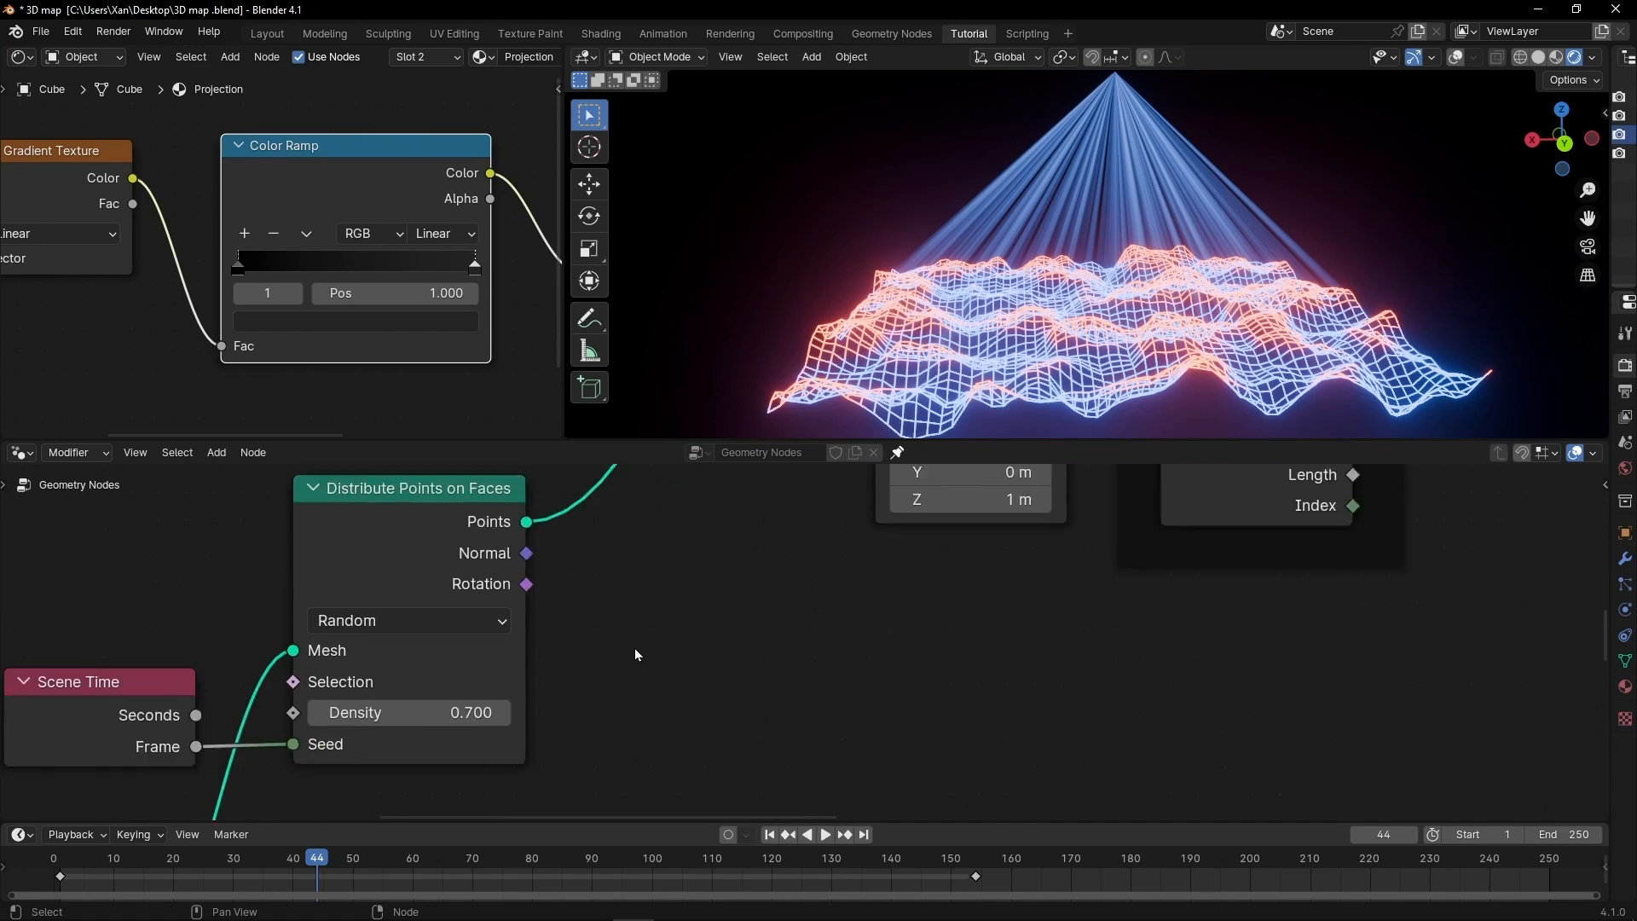
pyautogui.moveTo(638, 650); pyautogui.dragTo(856, 653, button='middle')
pyautogui.click(591, 629)
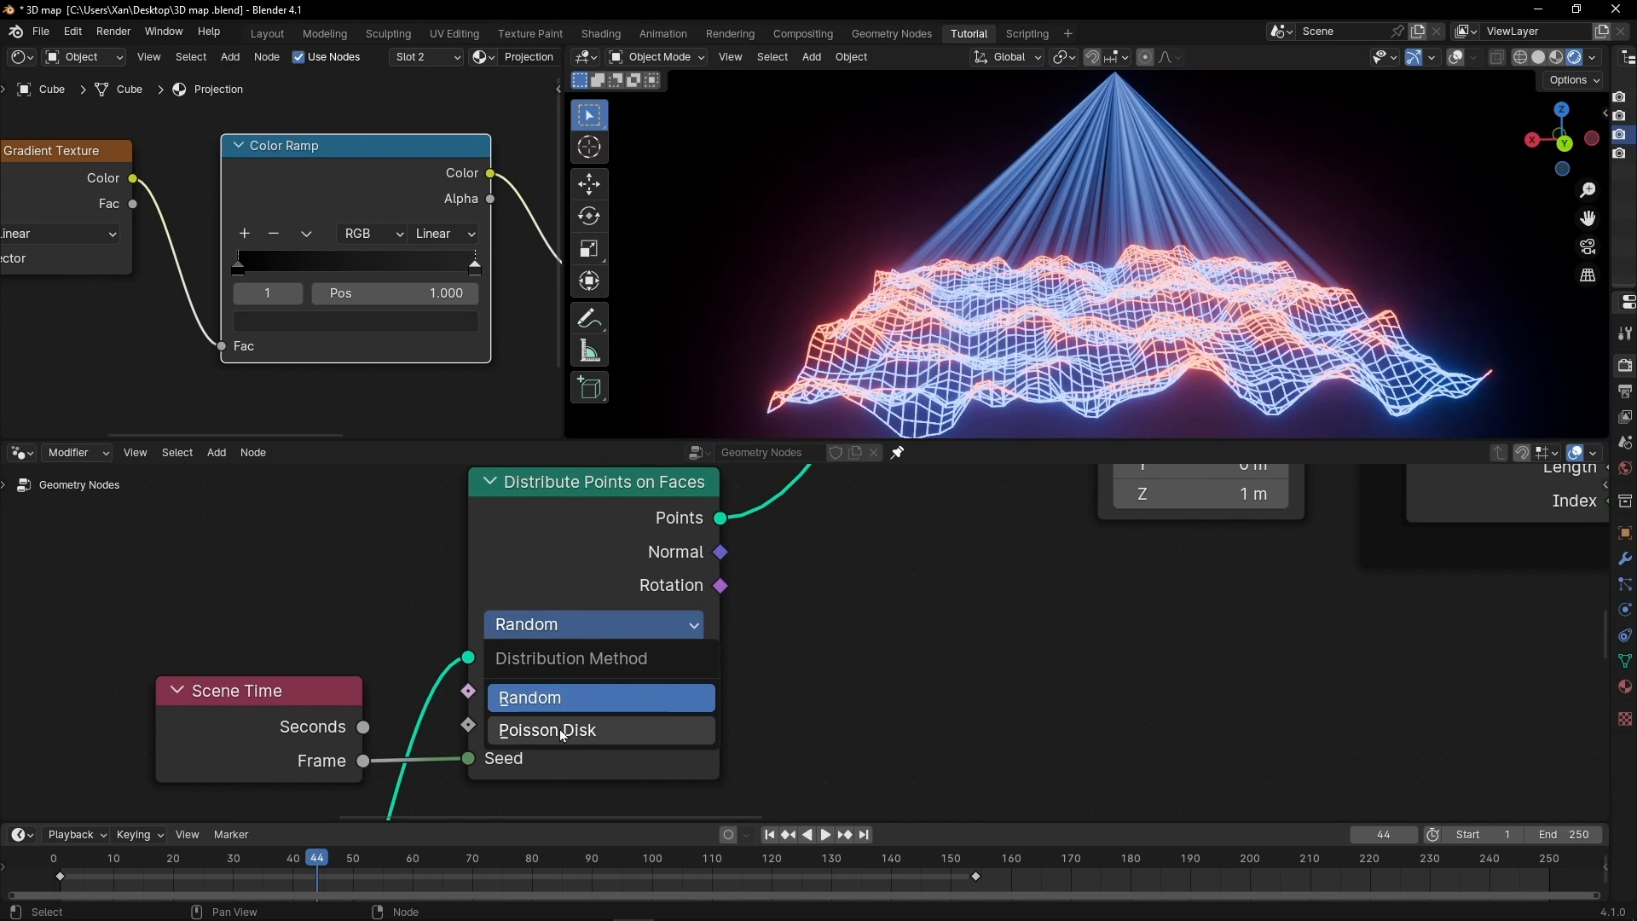
pyautogui.click(563, 731)
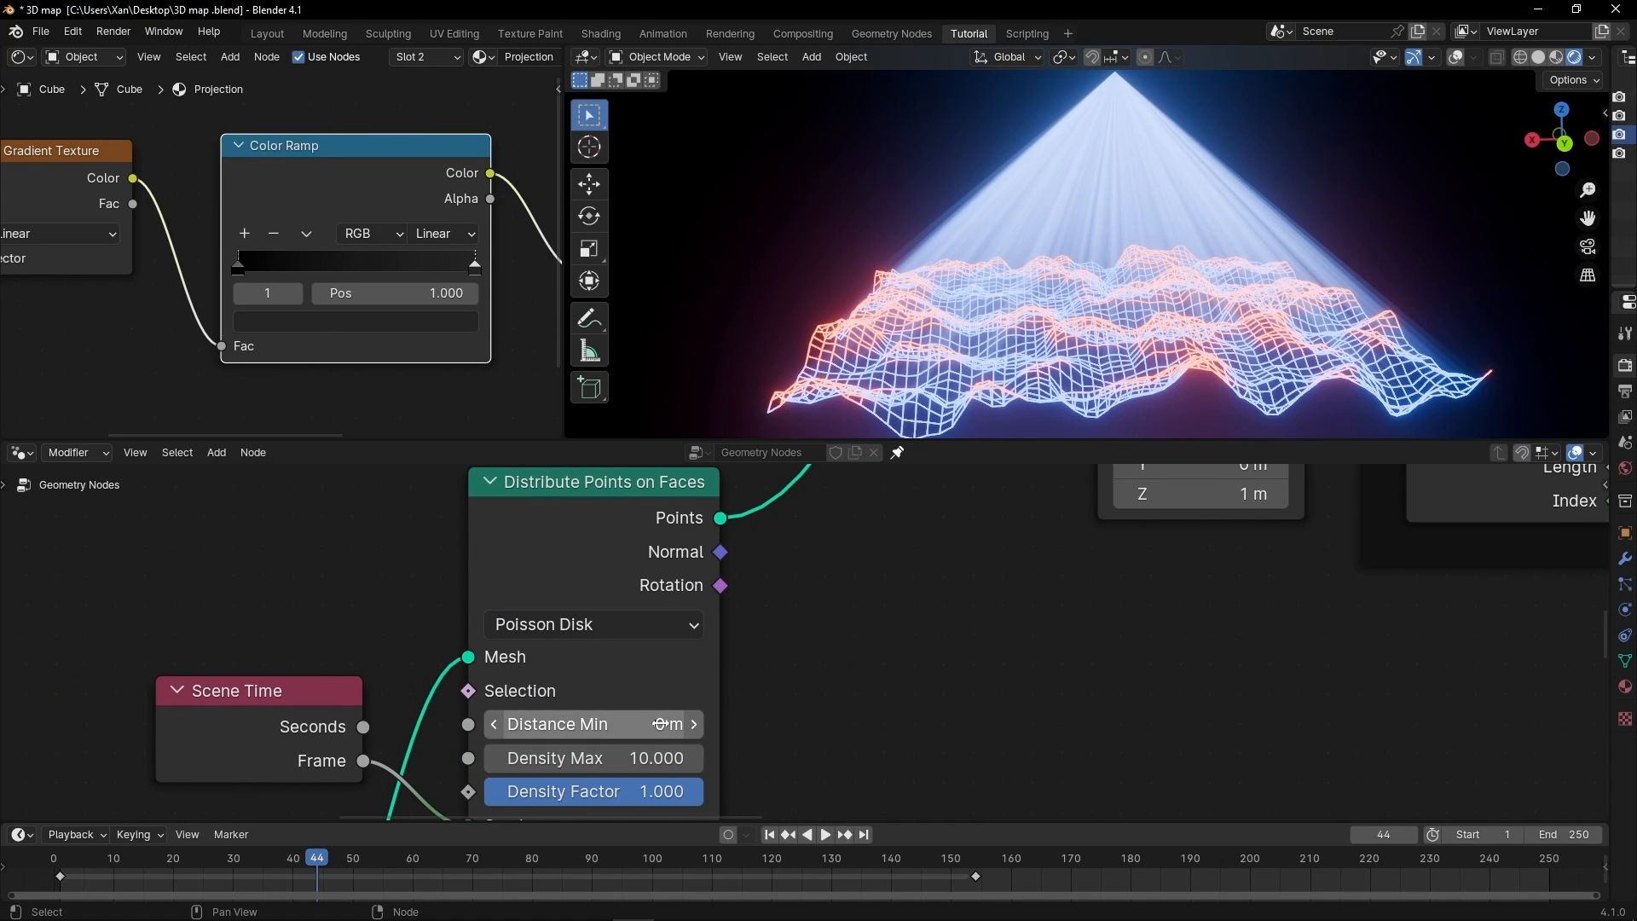
# Preview the distributed points through a Viewer node in Solid shading and set Distance Min to 0.6 m.
pyautogui.moveTo(692, 730); pyautogui.dragTo(786, 731)
pyautogui.keyDown('ctrl'); pyautogui.keyDown('shift'); pyautogui.click(631, 554); pyautogui.keyUp('shift'); pyautogui.keyUp('ctrl')
pyautogui.click(1538, 59)
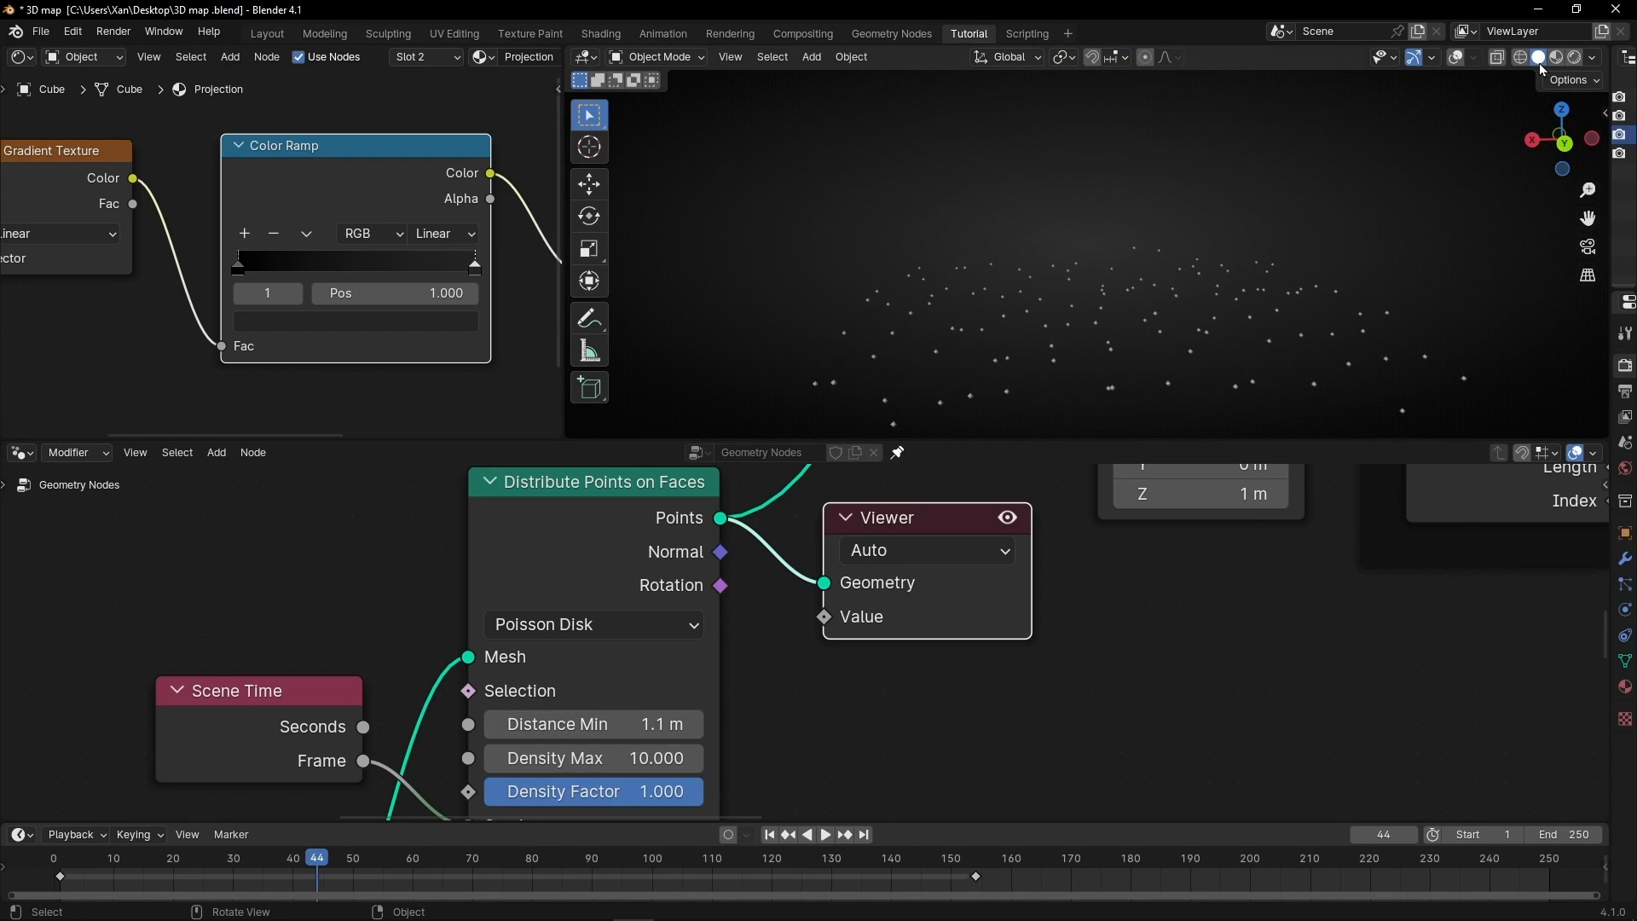
pyautogui.moveTo(621, 719); pyautogui.dragTo(527, 718)
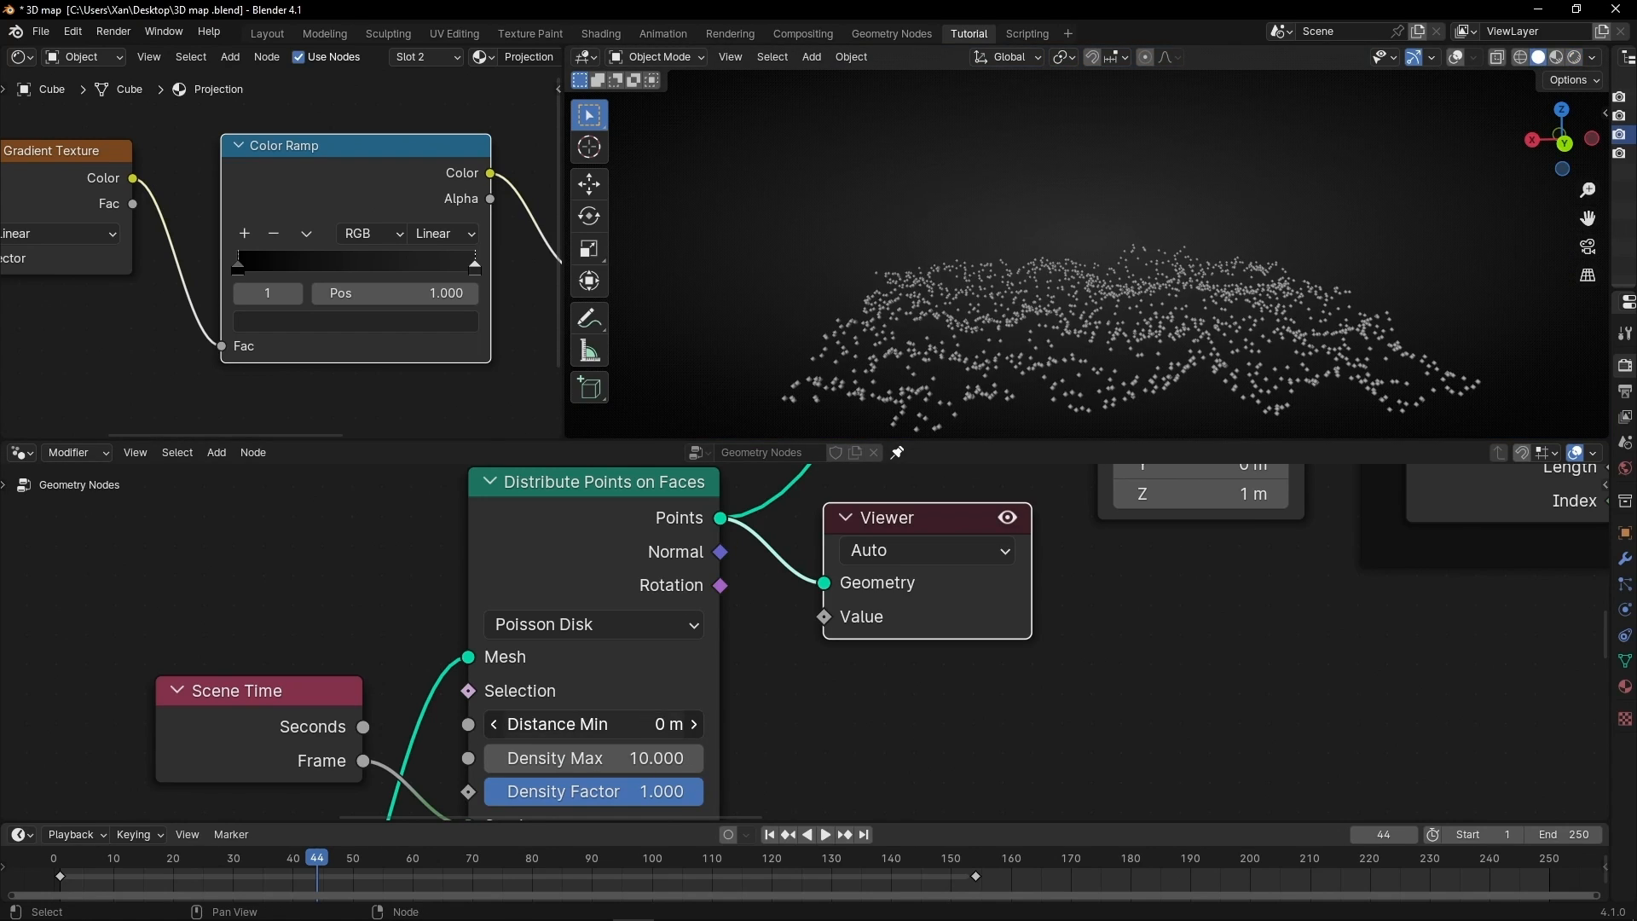
pyautogui.moveTo(972, 418); pyautogui.dragTo(871, 309, button='middle')
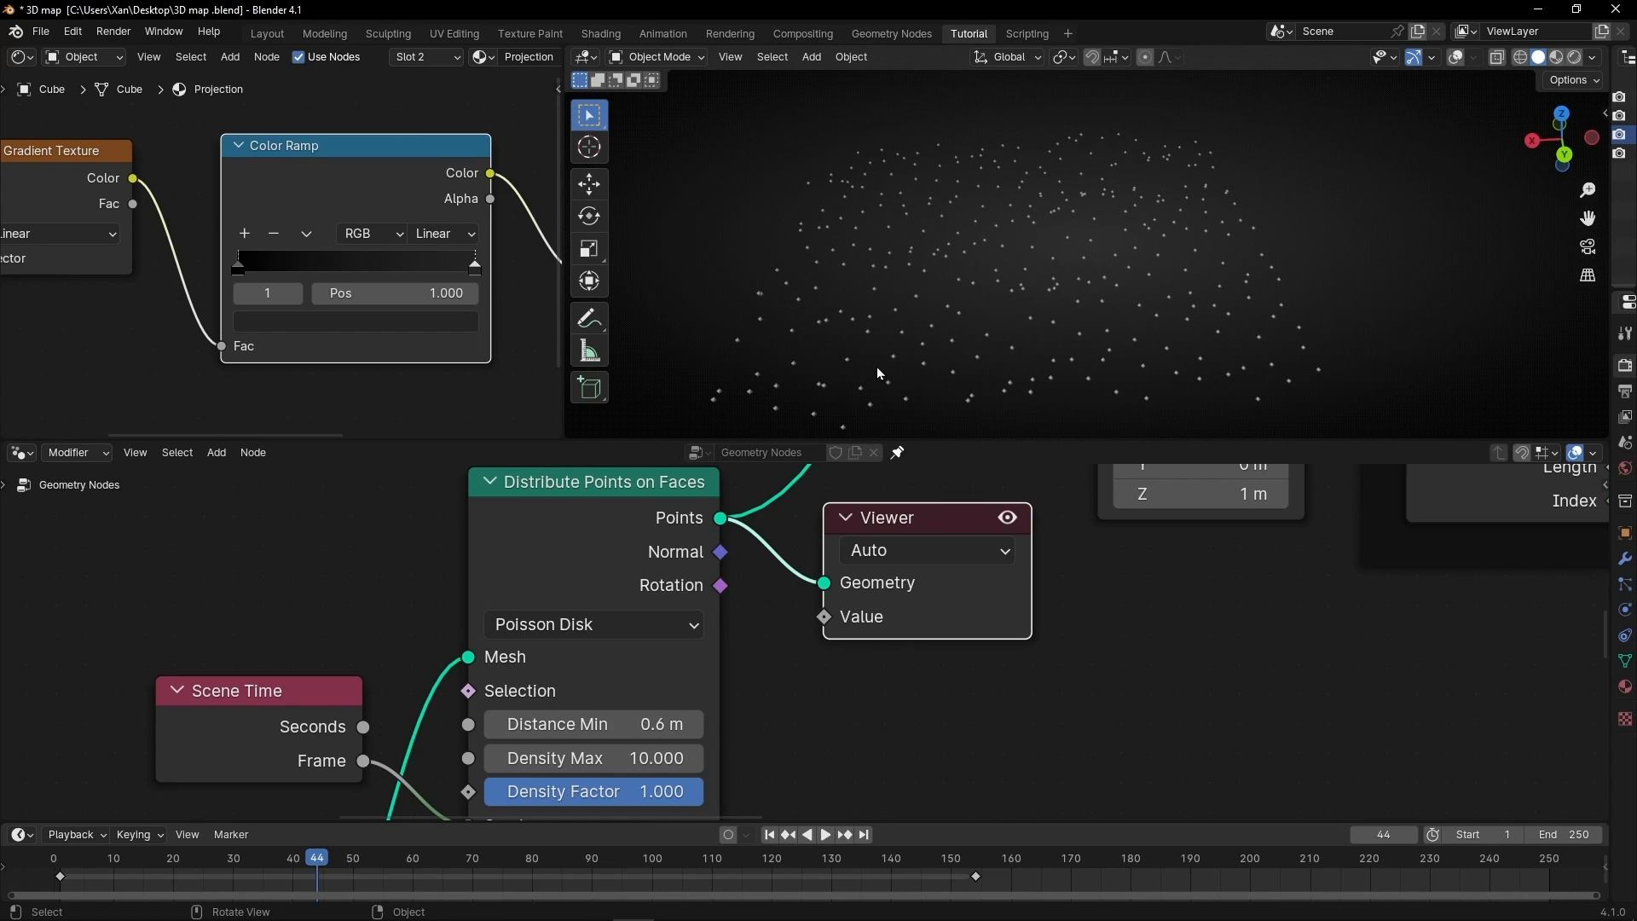
# Turn off the Viewer node preview, return the viewport to Rendered shading and check the projection lines full screen.
pyautogui.click(1006, 517)
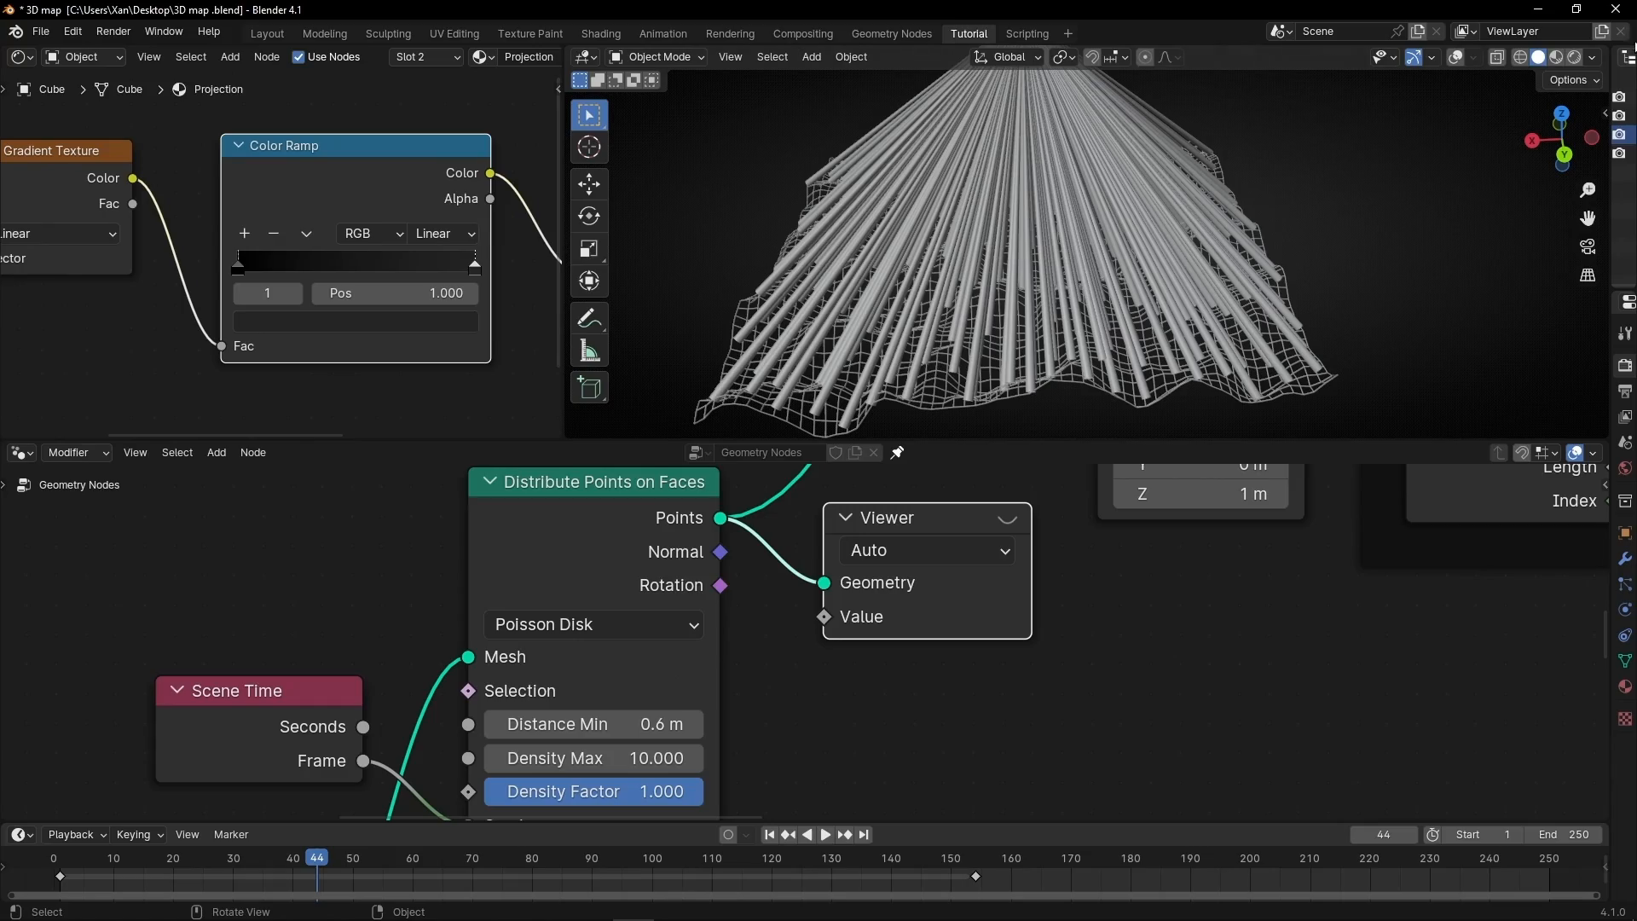
pyautogui.click(1575, 57)
pyautogui.hotkey('ctrl', 'space')
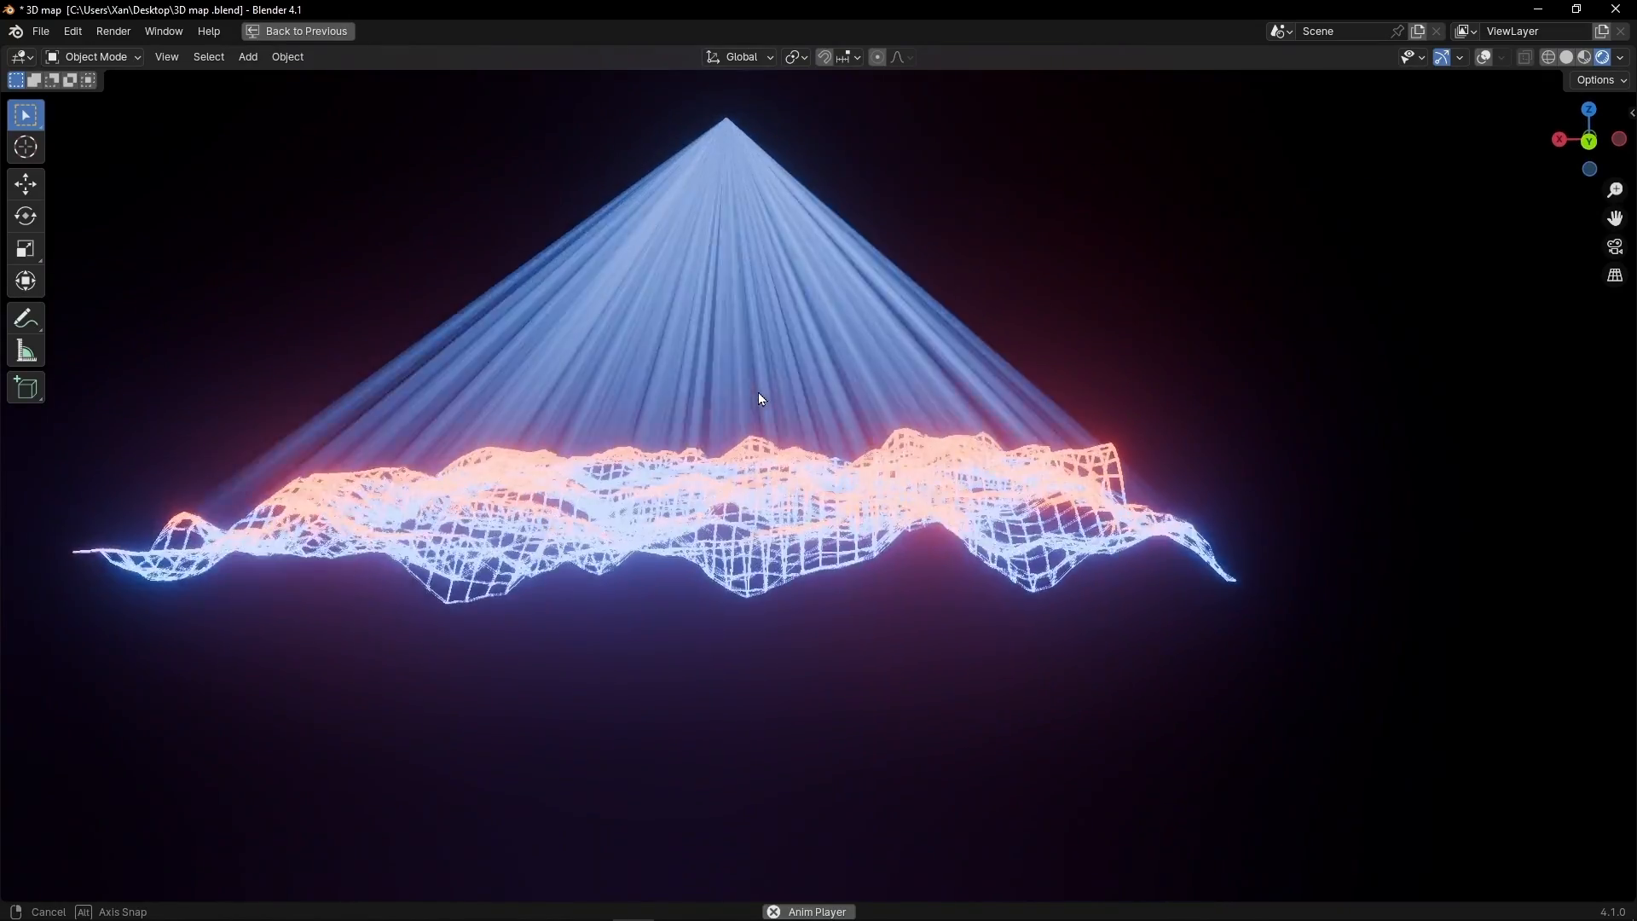
pyautogui.hotkey('ctrl', 'space')
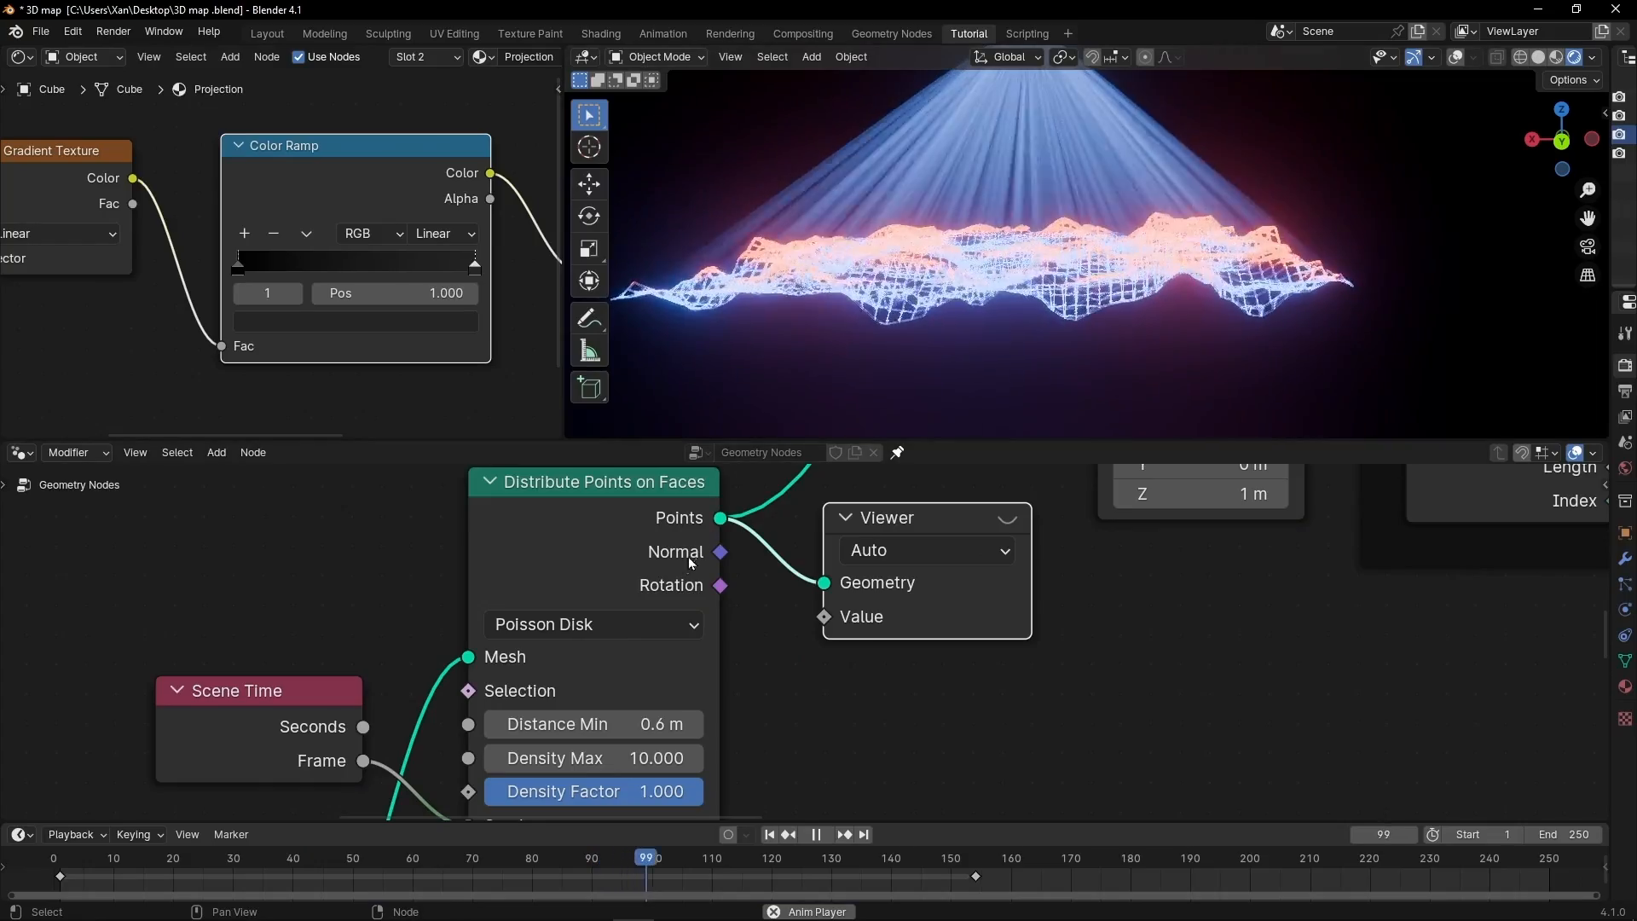
# Raise Distance Min on Distribute Points on Faces to 1.3 m and check the spacing of the projection lines full screen.
pyautogui.click(695, 724)
pyautogui.click(694, 726)
pyautogui.click(694, 726)
pyautogui.click(694, 725)
pyautogui.click(694, 726)
pyautogui.click(694, 725)
pyautogui.click(694, 726)
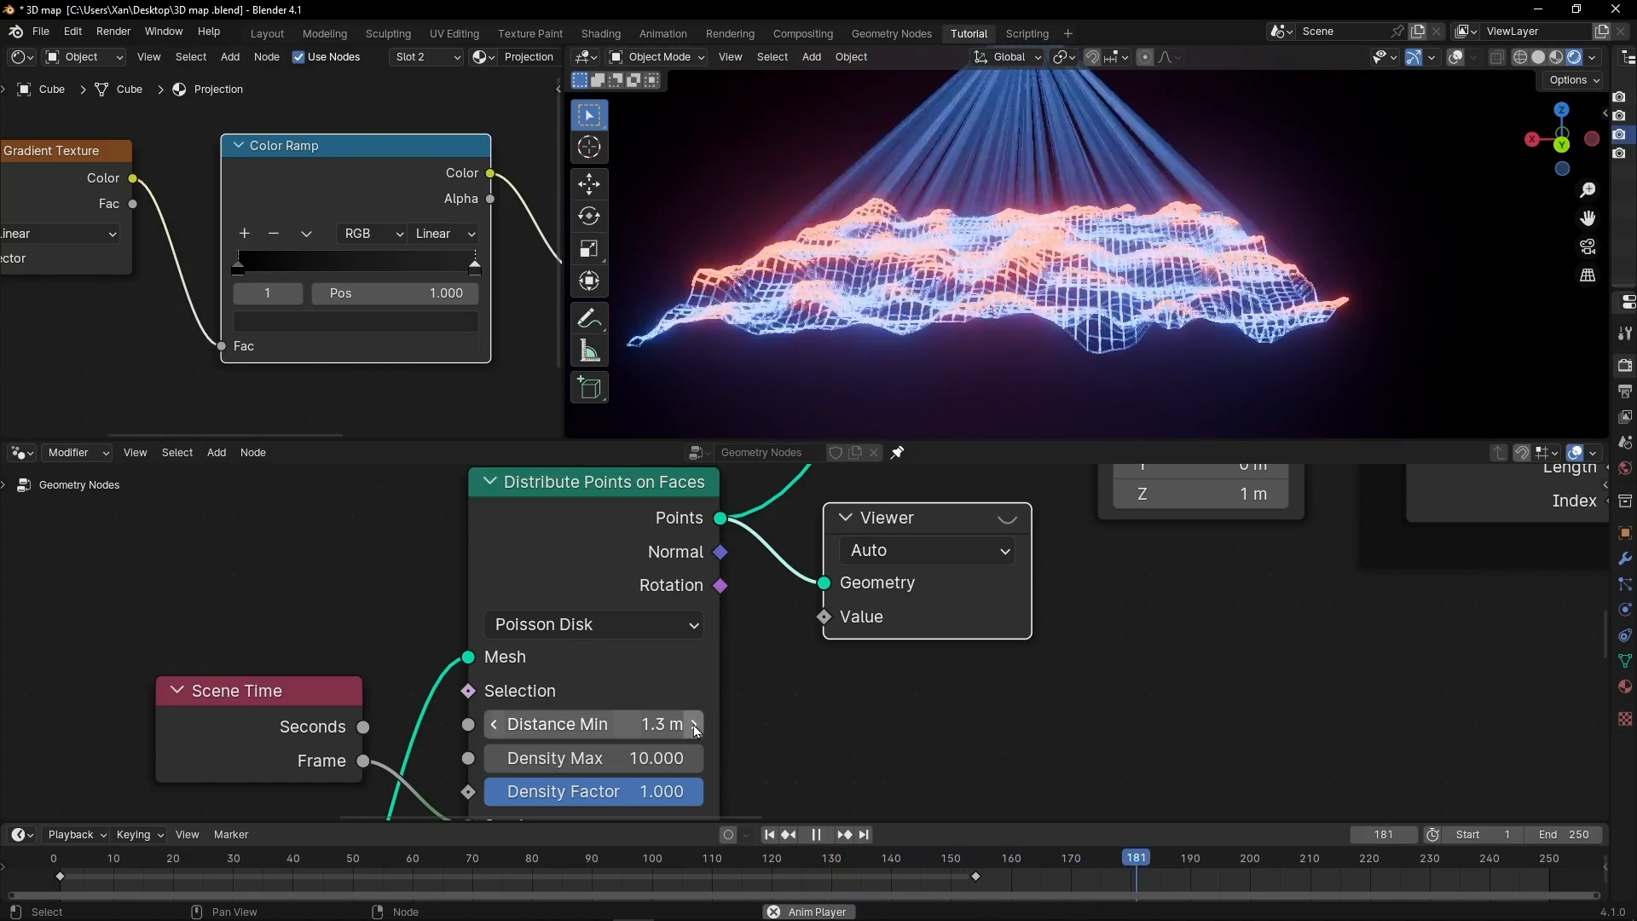
pyautogui.hotkey('ctrl', 'space')
pyautogui.moveTo(943, 474); pyautogui.dragTo(861, 473, button='middle')
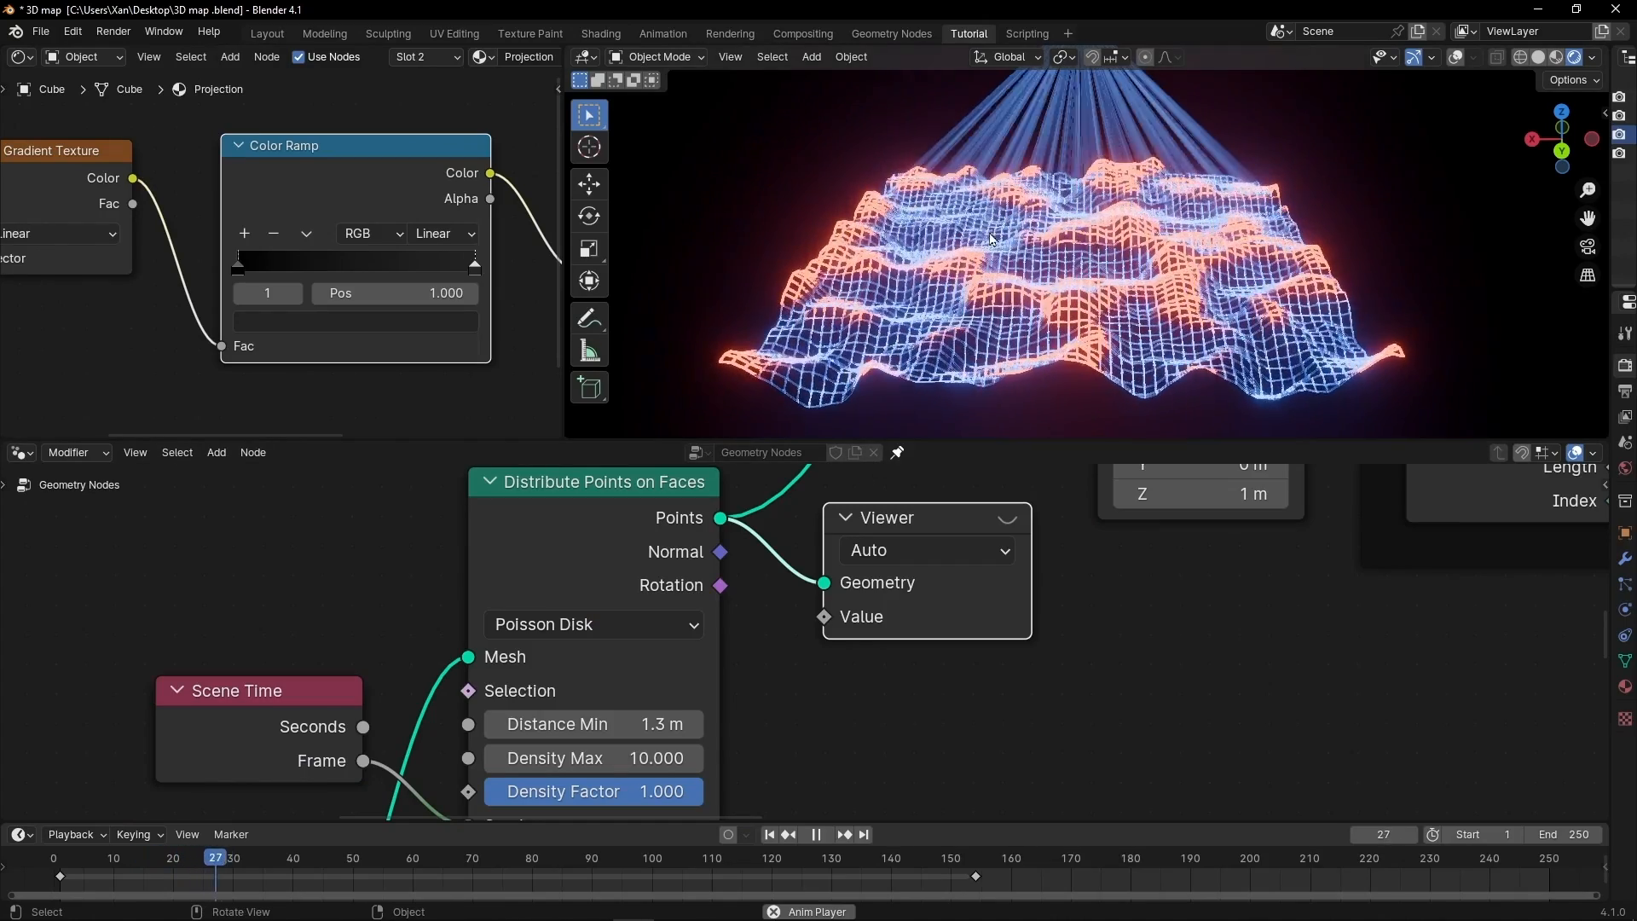
# Play the animation from the first frame and again from near the end of the timeline, watching the projection full screen.
pyautogui.scroll(-5, 840, 509)
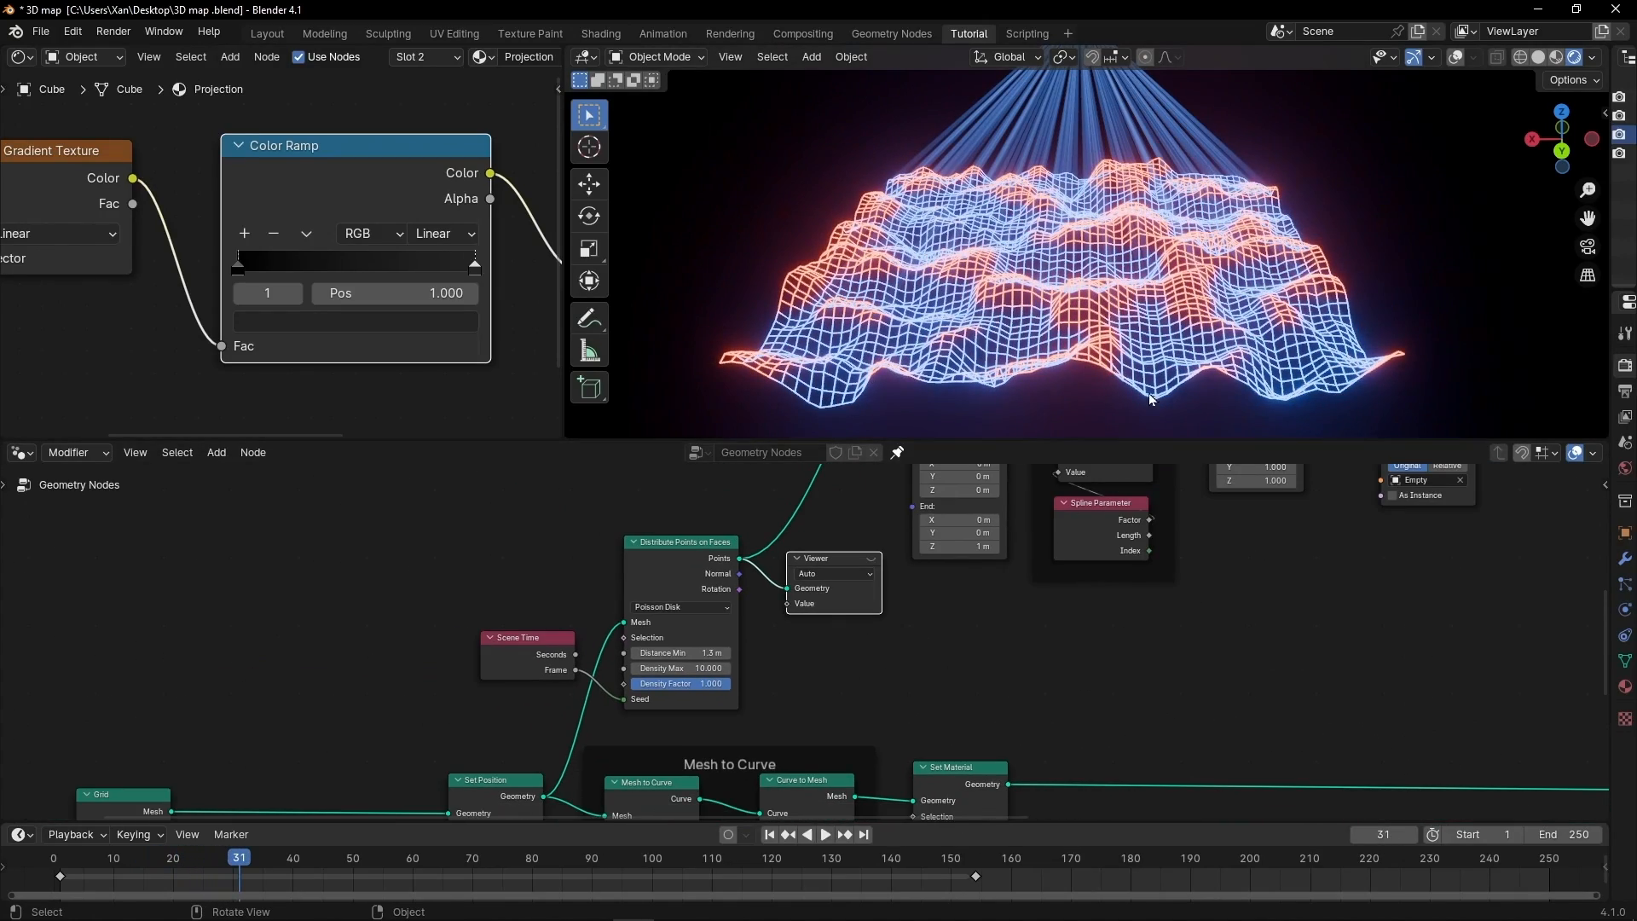
pyautogui.click(769, 835)
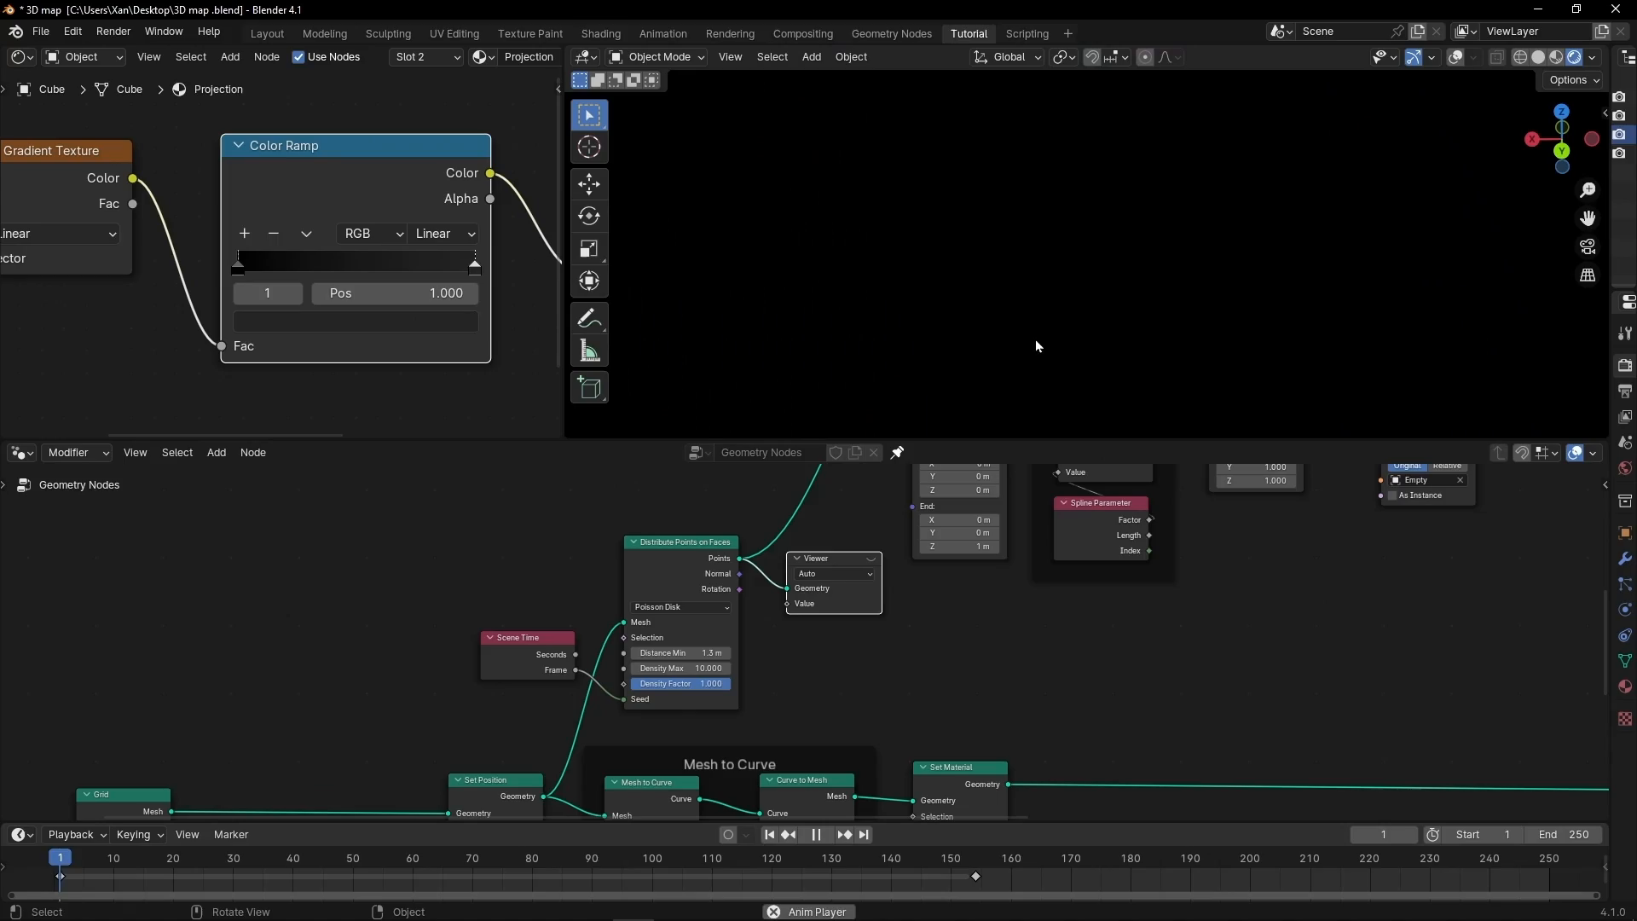
pyautogui.press('space')
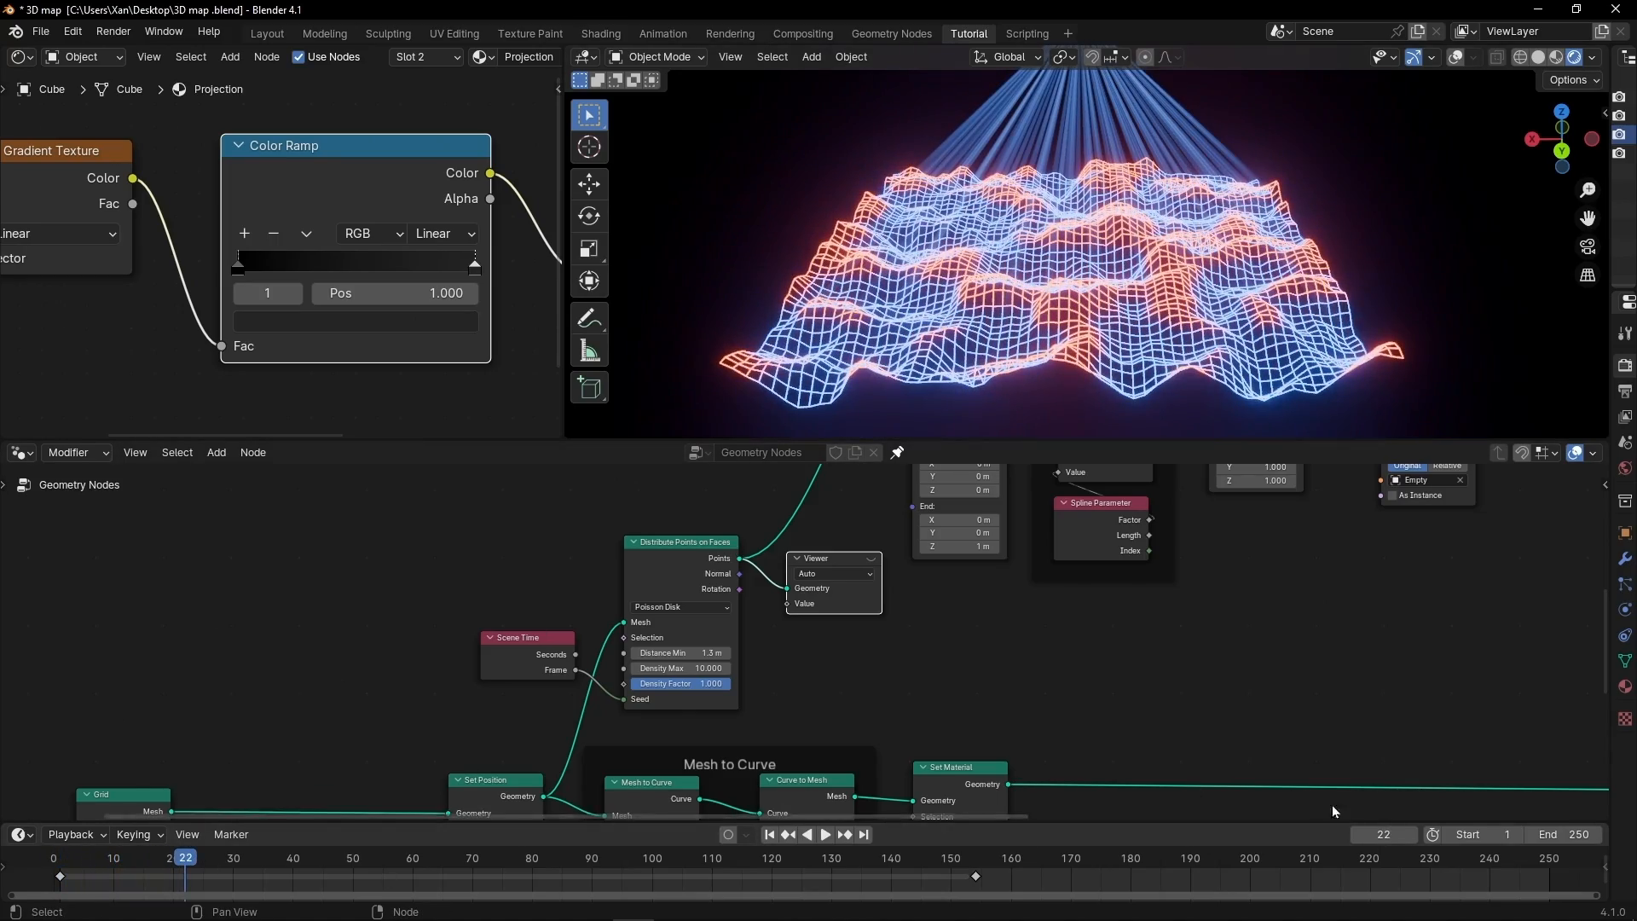
pyautogui.click(1407, 852)
pyautogui.press('space')
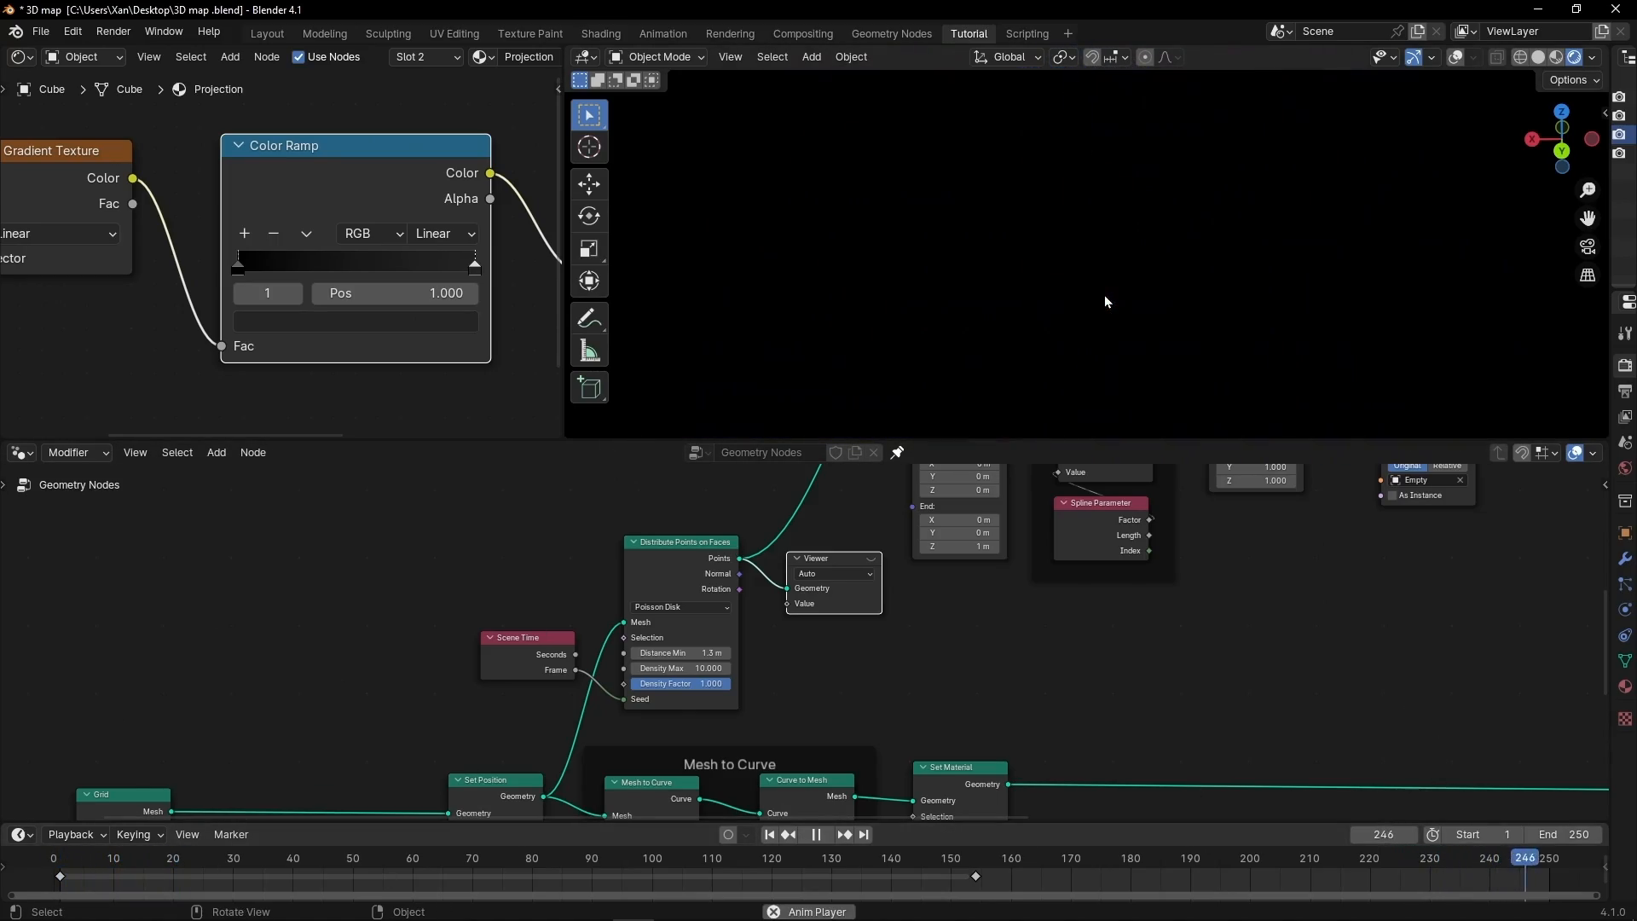
pyautogui.hotkey('ctrl', 'alt', 'space')
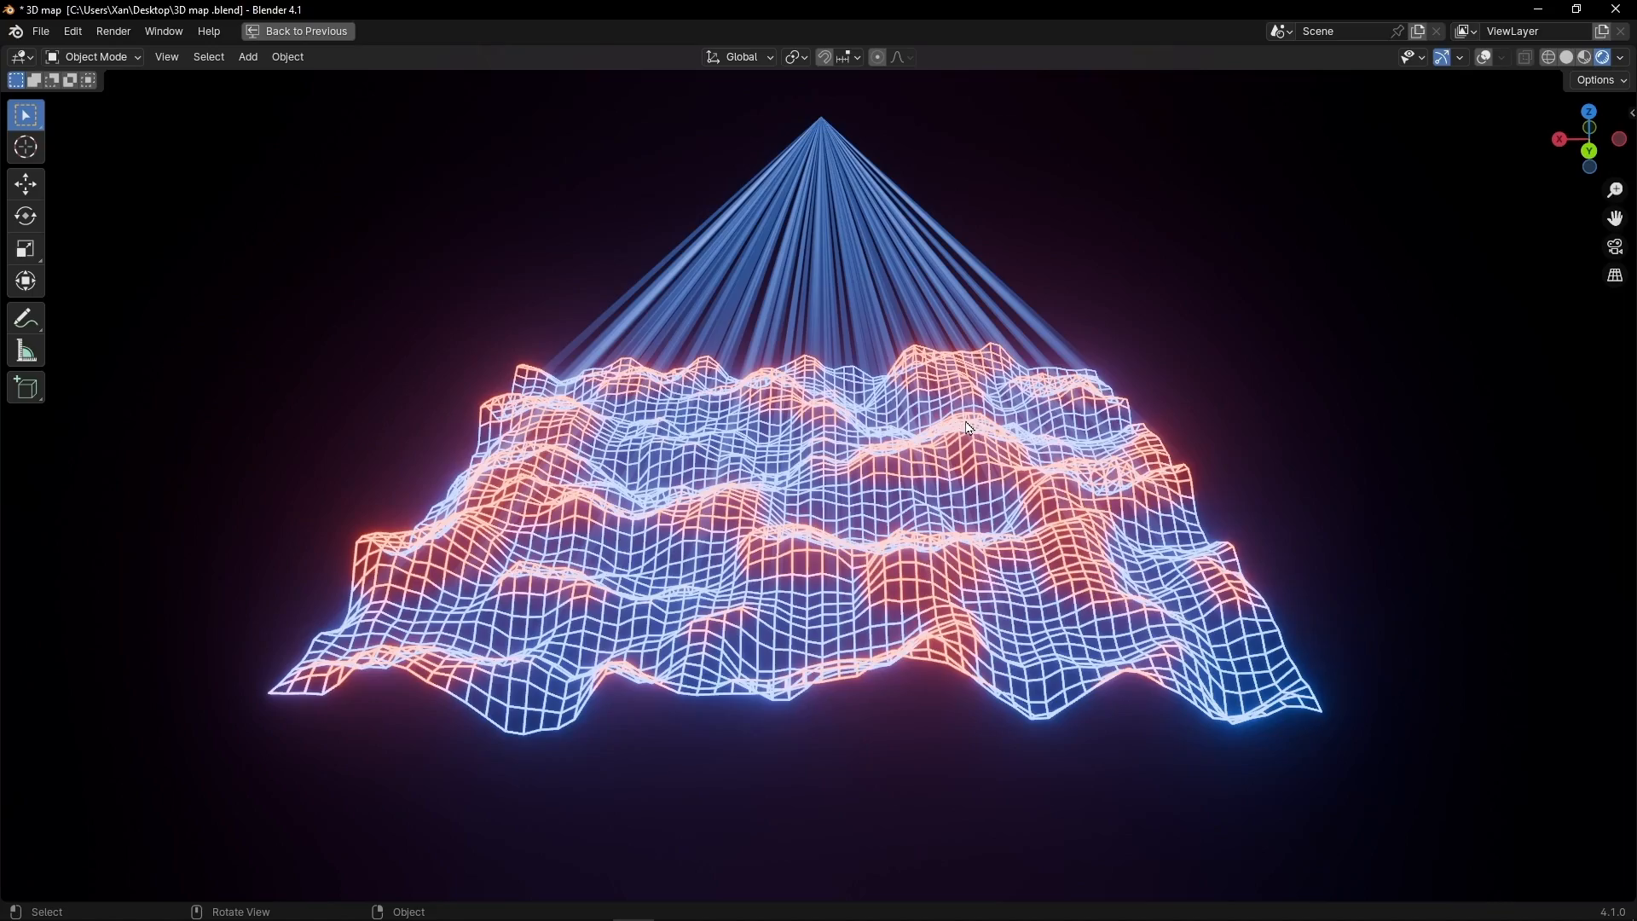